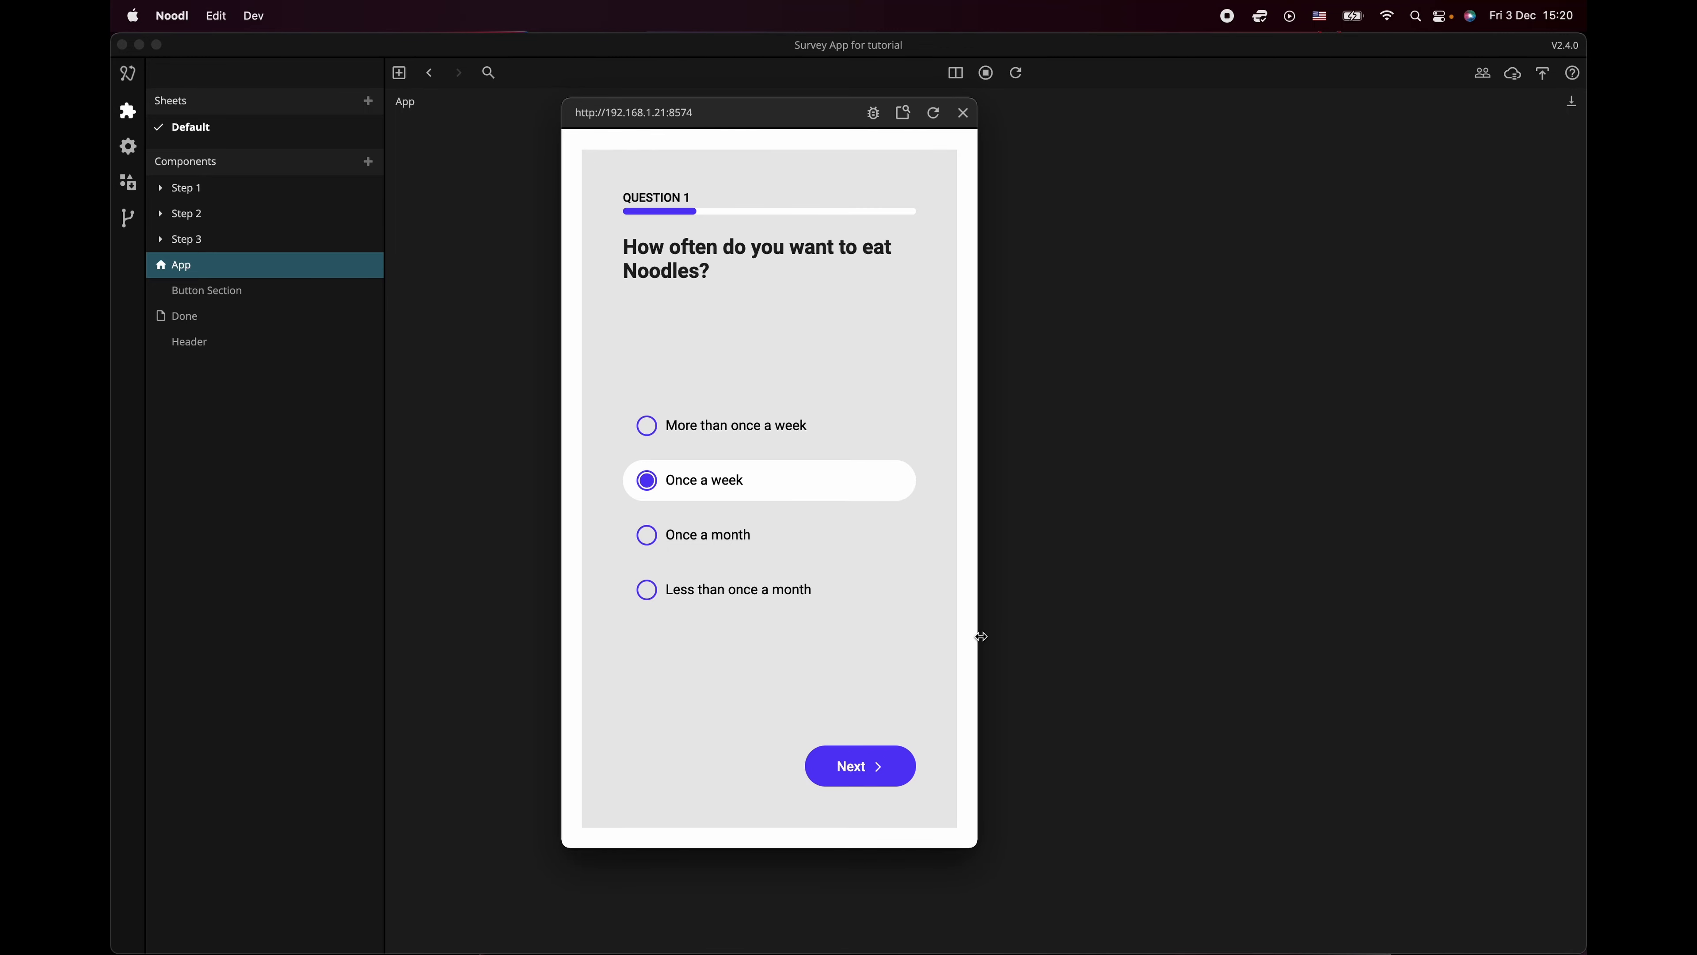
# Widen the finished survey's preview and try the Once a month, Once a week and Less than once a month answers.
pyautogui.moveTo(981, 636); pyautogui.dragTo(1059, 652)
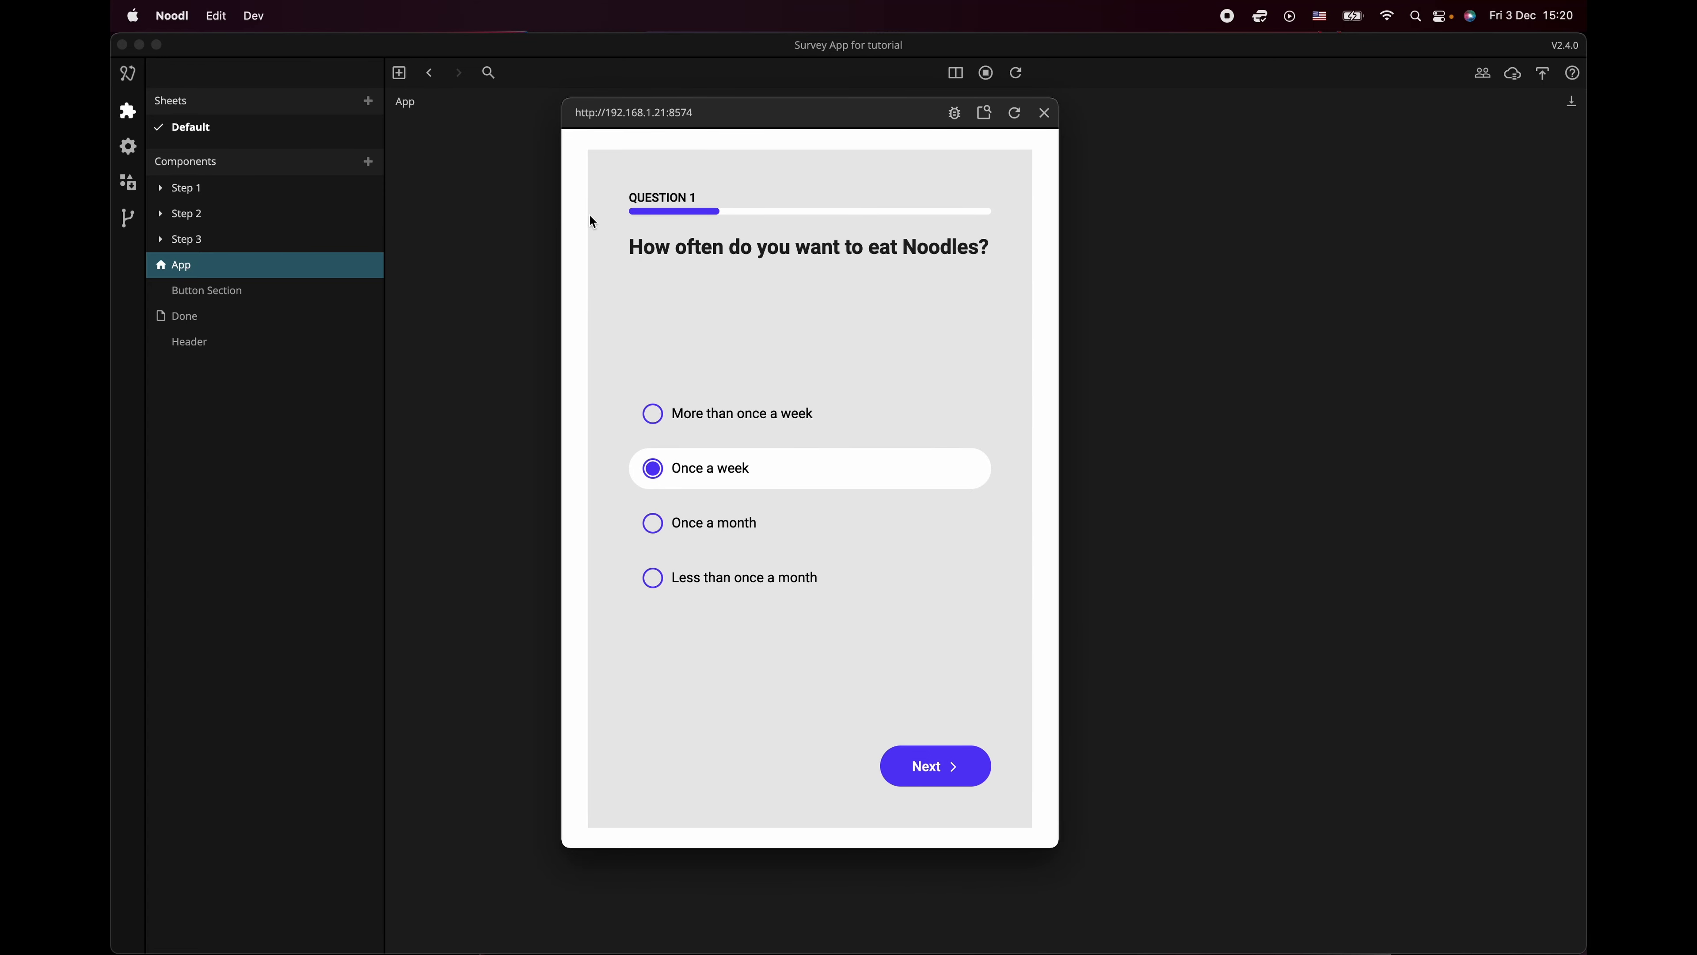
pyautogui.click(665, 522)
pyautogui.click(652, 471)
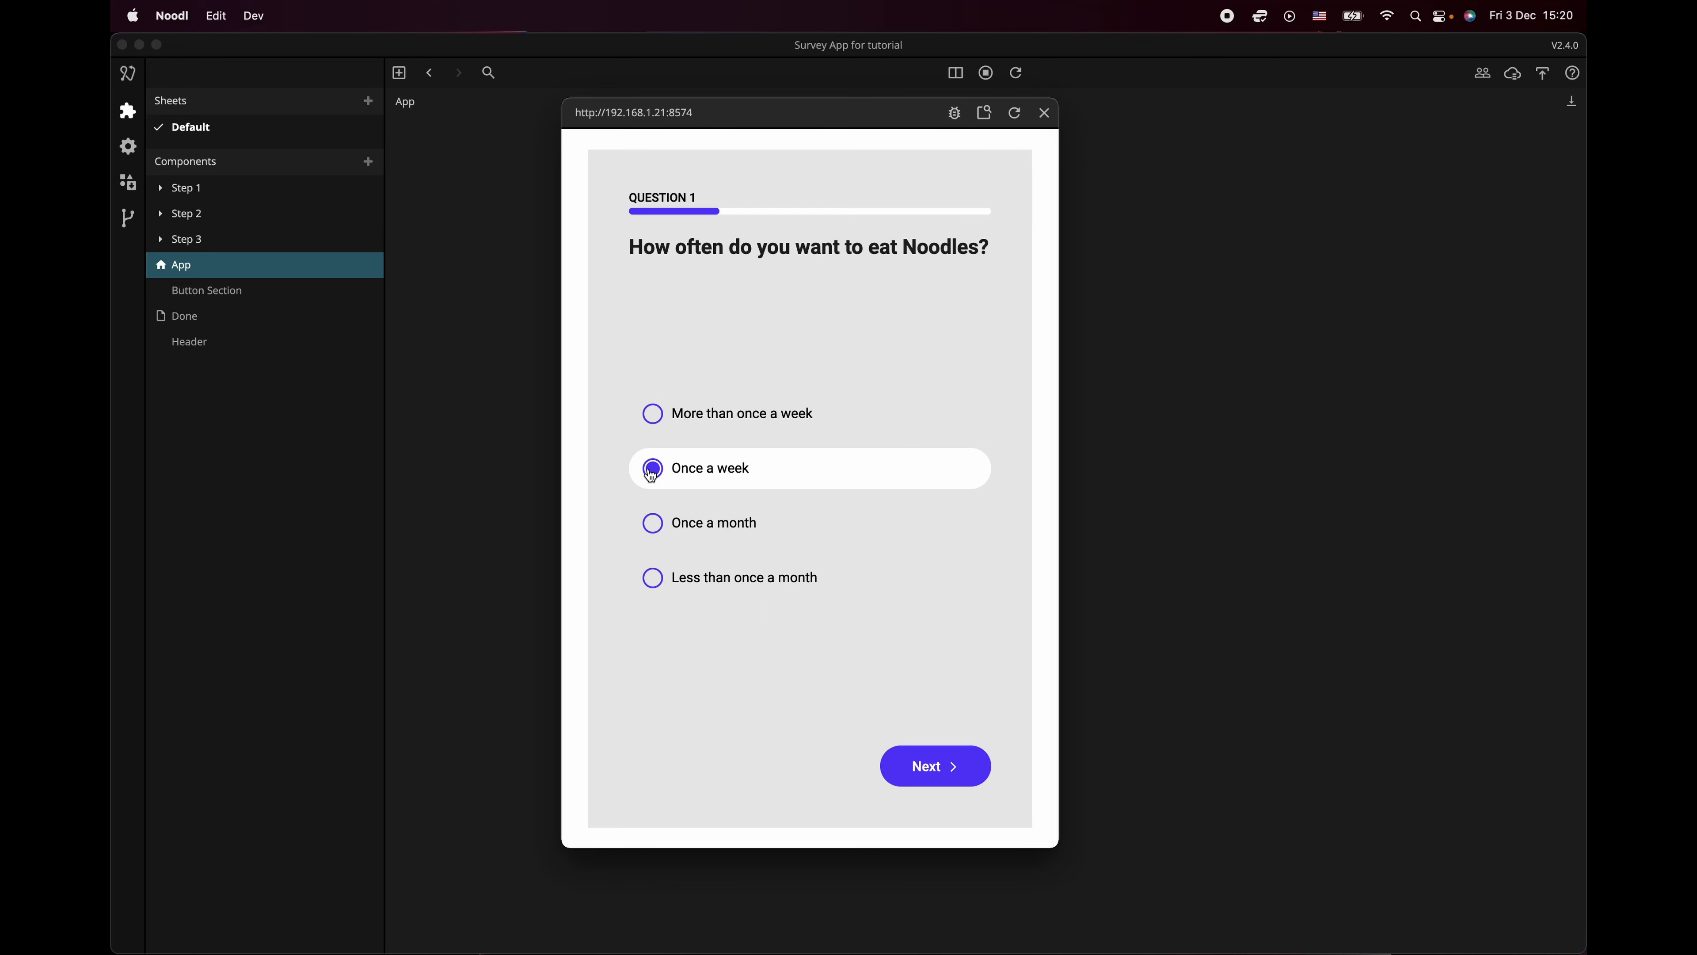
pyautogui.click(654, 583)
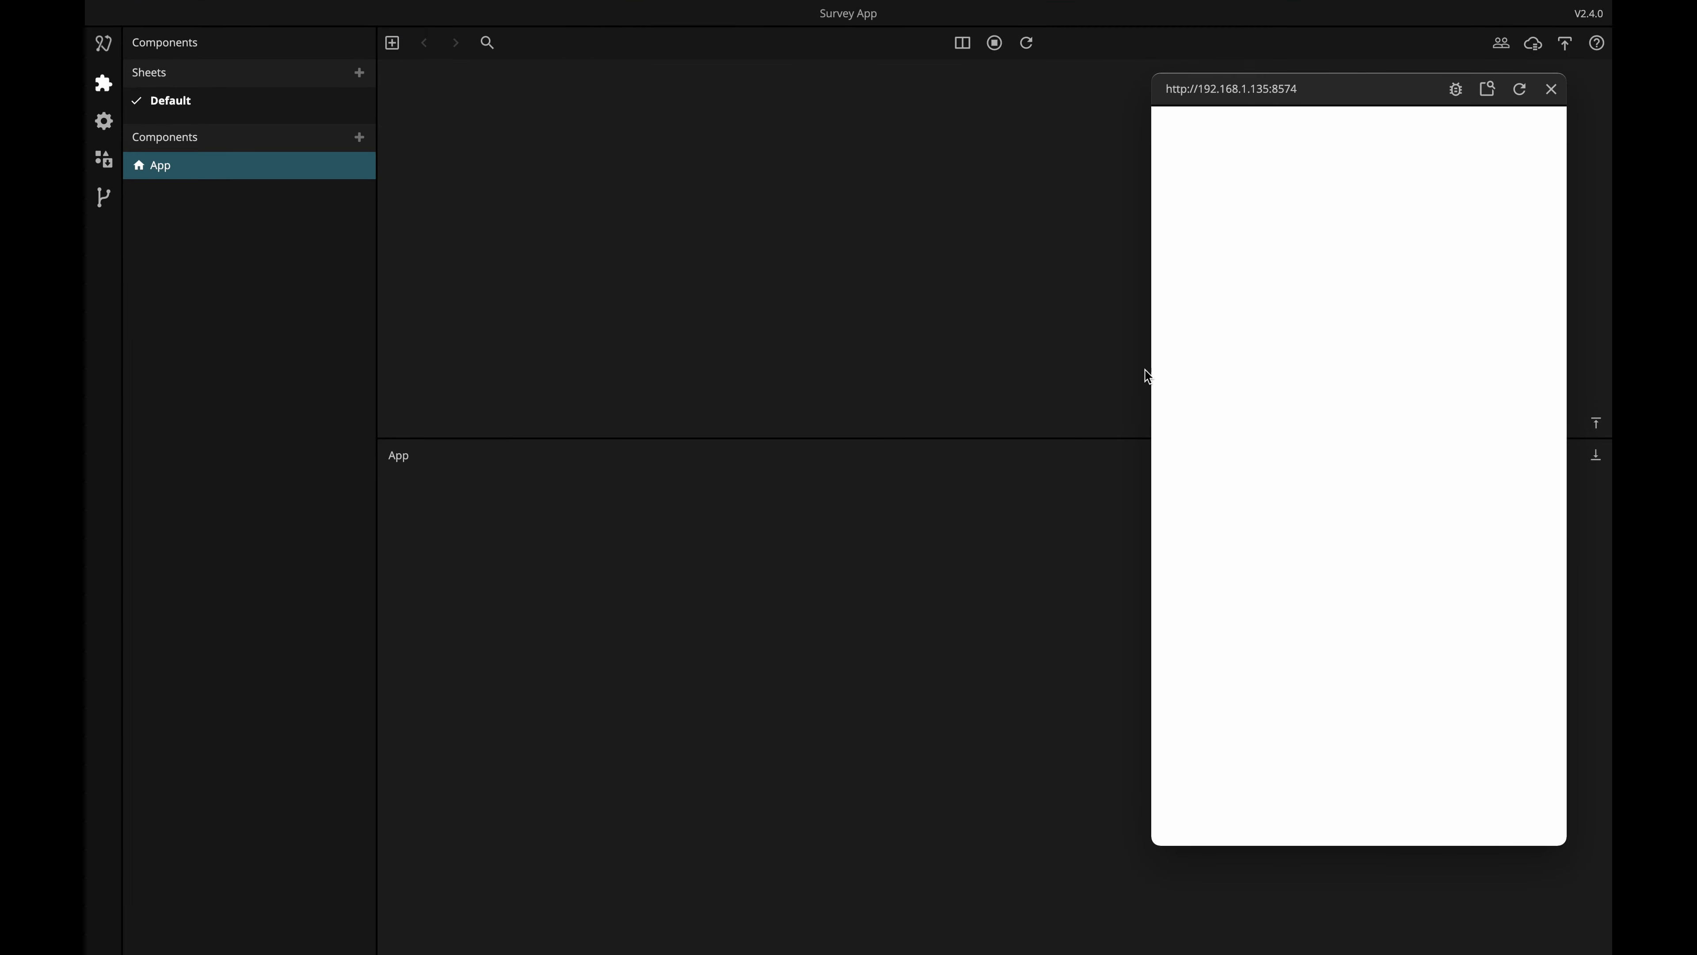
# Expand the App node canvas to full height and delete the Hello World text node from the root group.
pyautogui.moveTo(1345, 97)
pyautogui.mouseDown()
pyautogui.moveTo(1269, 87)
pyautogui.moveTo(1317, 98)
pyautogui.mouseUp()
pyautogui.click(1596, 425)
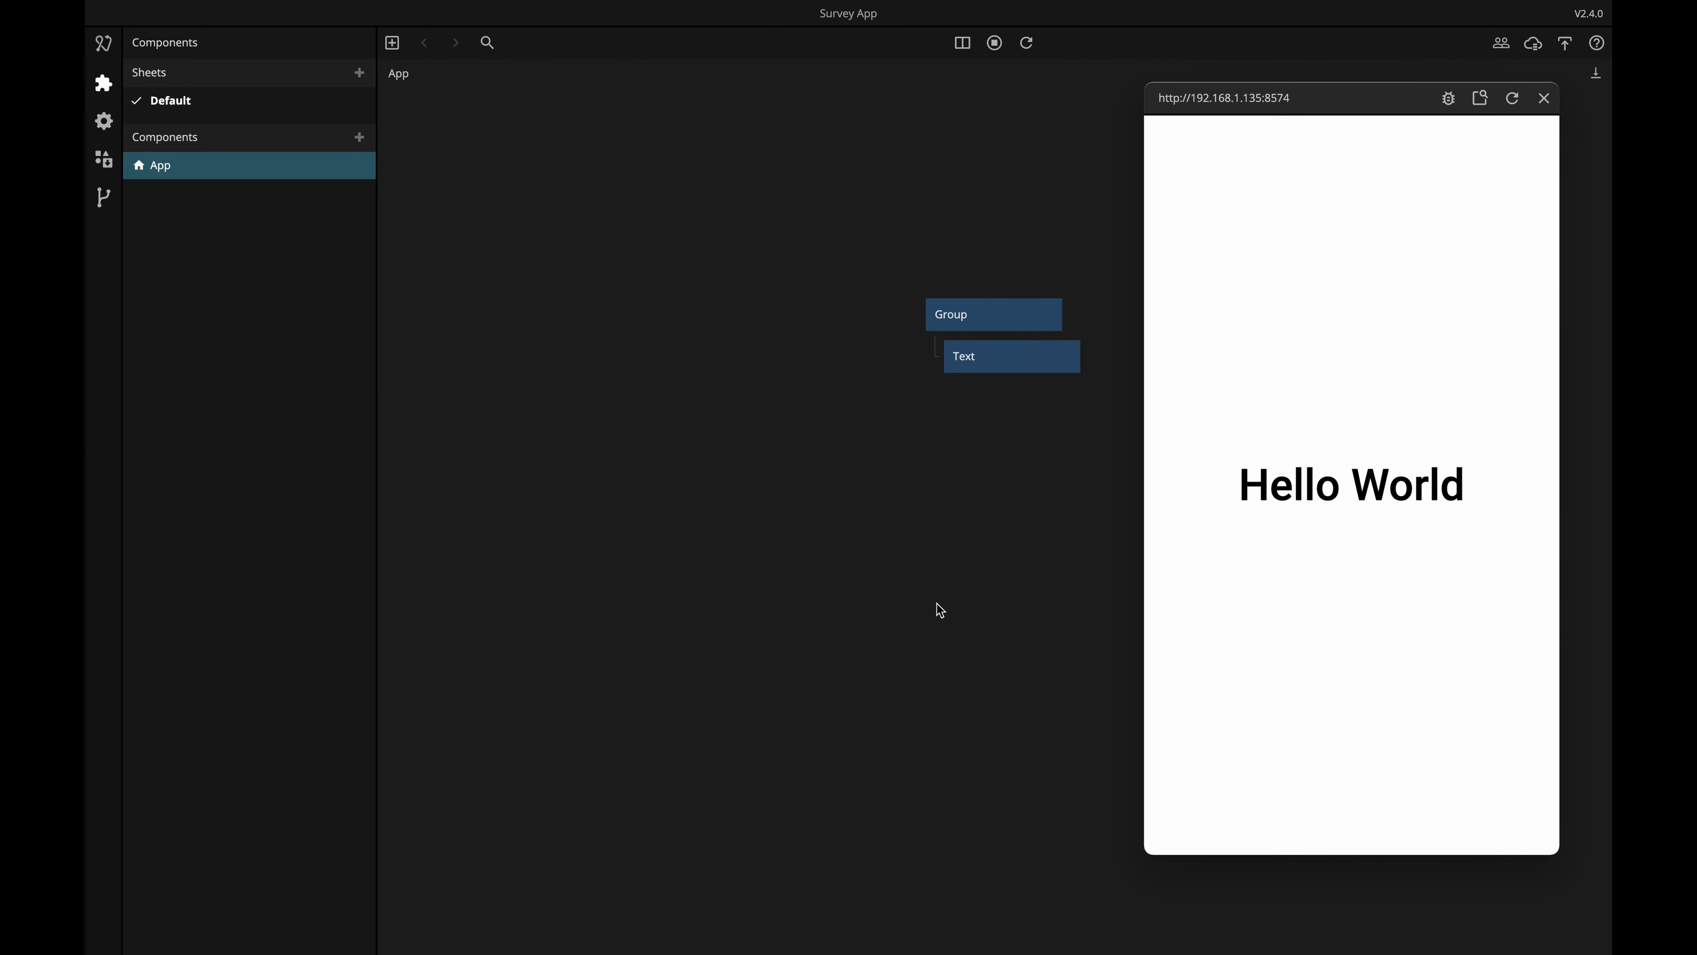
pyautogui.moveTo(987, 535); pyautogui.dragTo(690, 648)
pyautogui.click(691, 488)
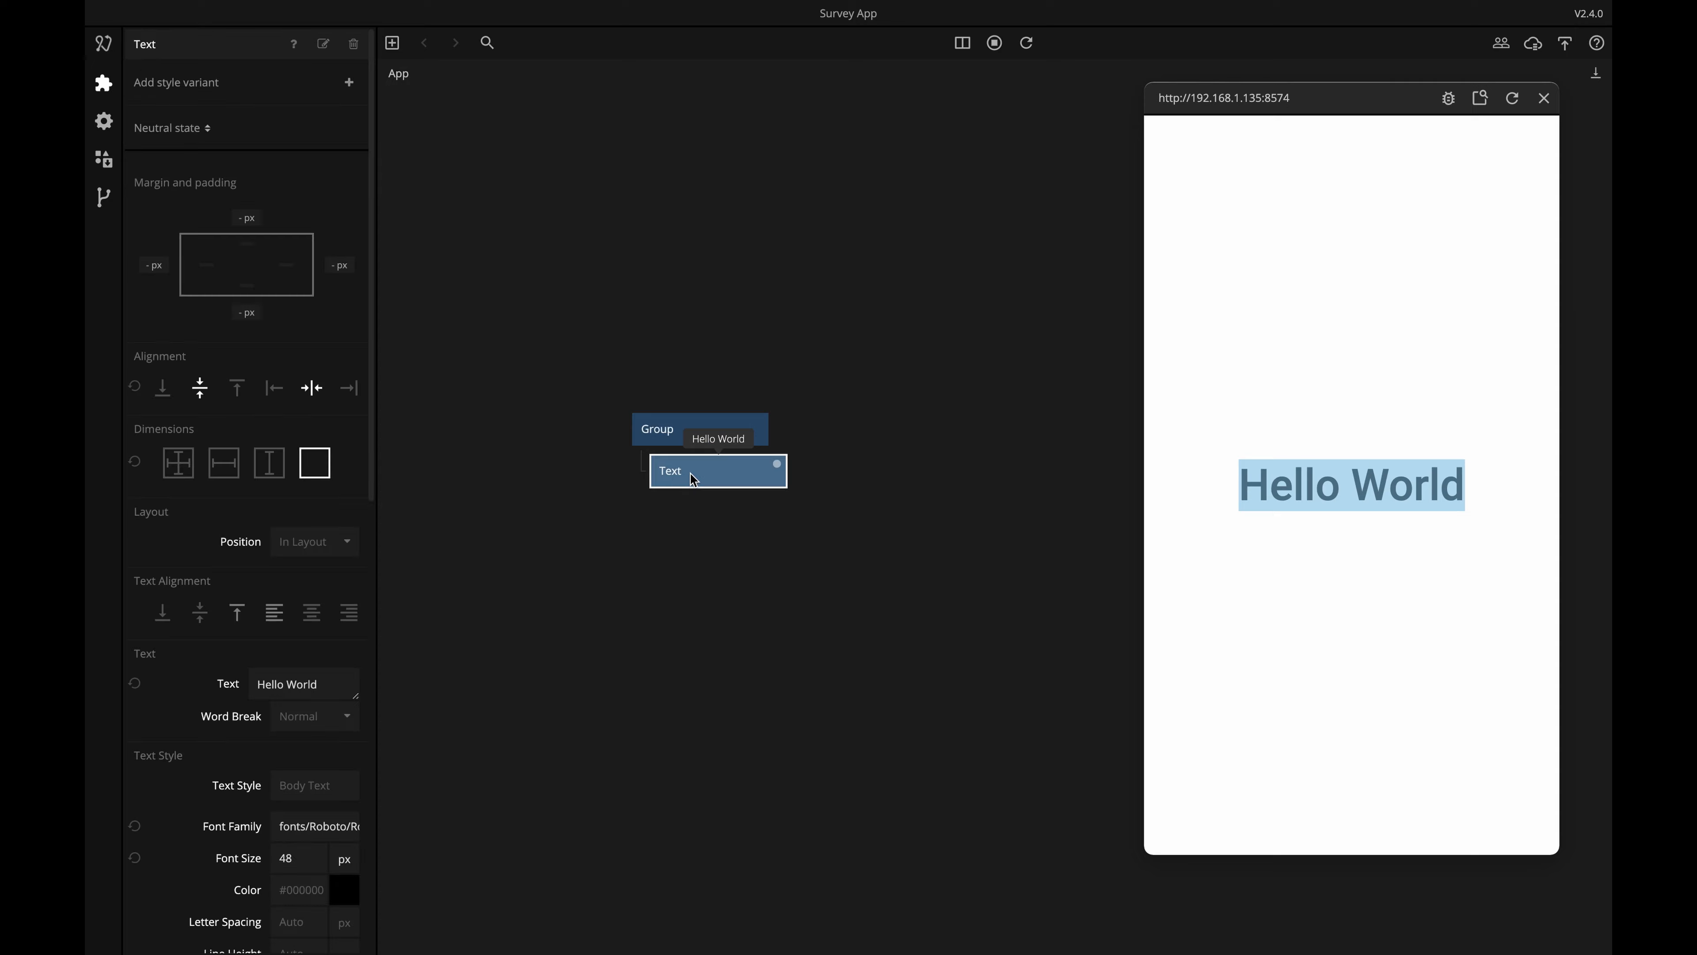
pyautogui.press('Delete')
# Add a Group node named "App container" and nest it inside the root group.
pyautogui.moveTo(634, 631); pyautogui.dragTo(784, 606)
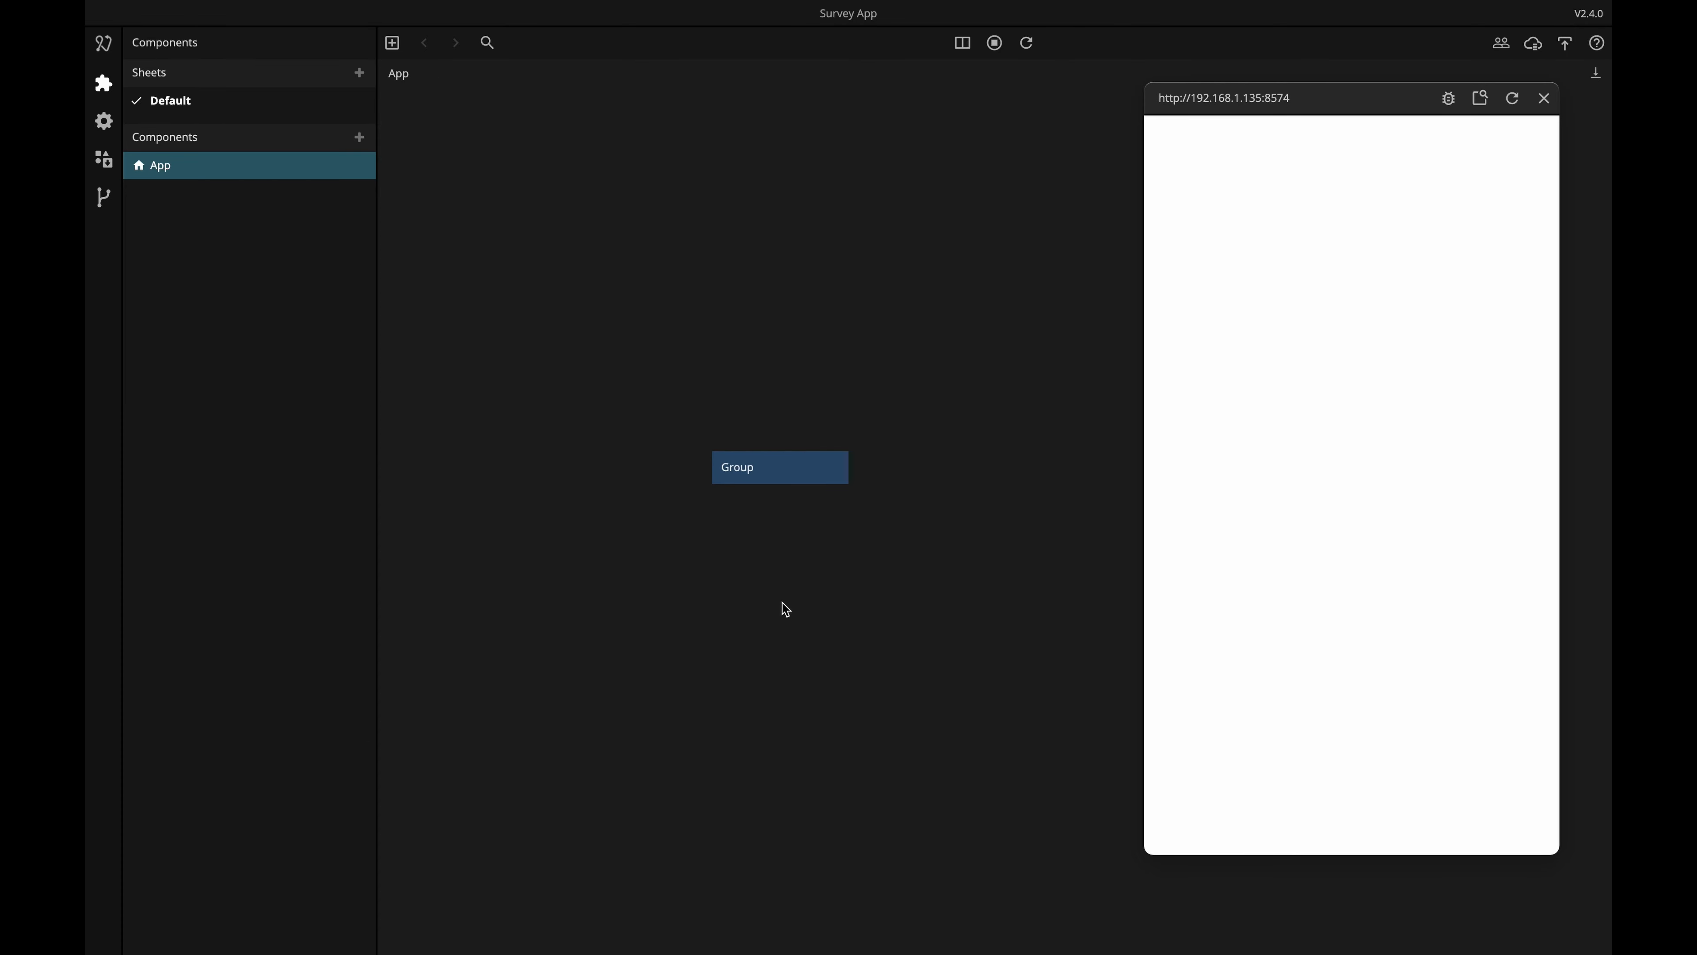
pyautogui.rightClick(753, 576)
pyautogui.write('gro')
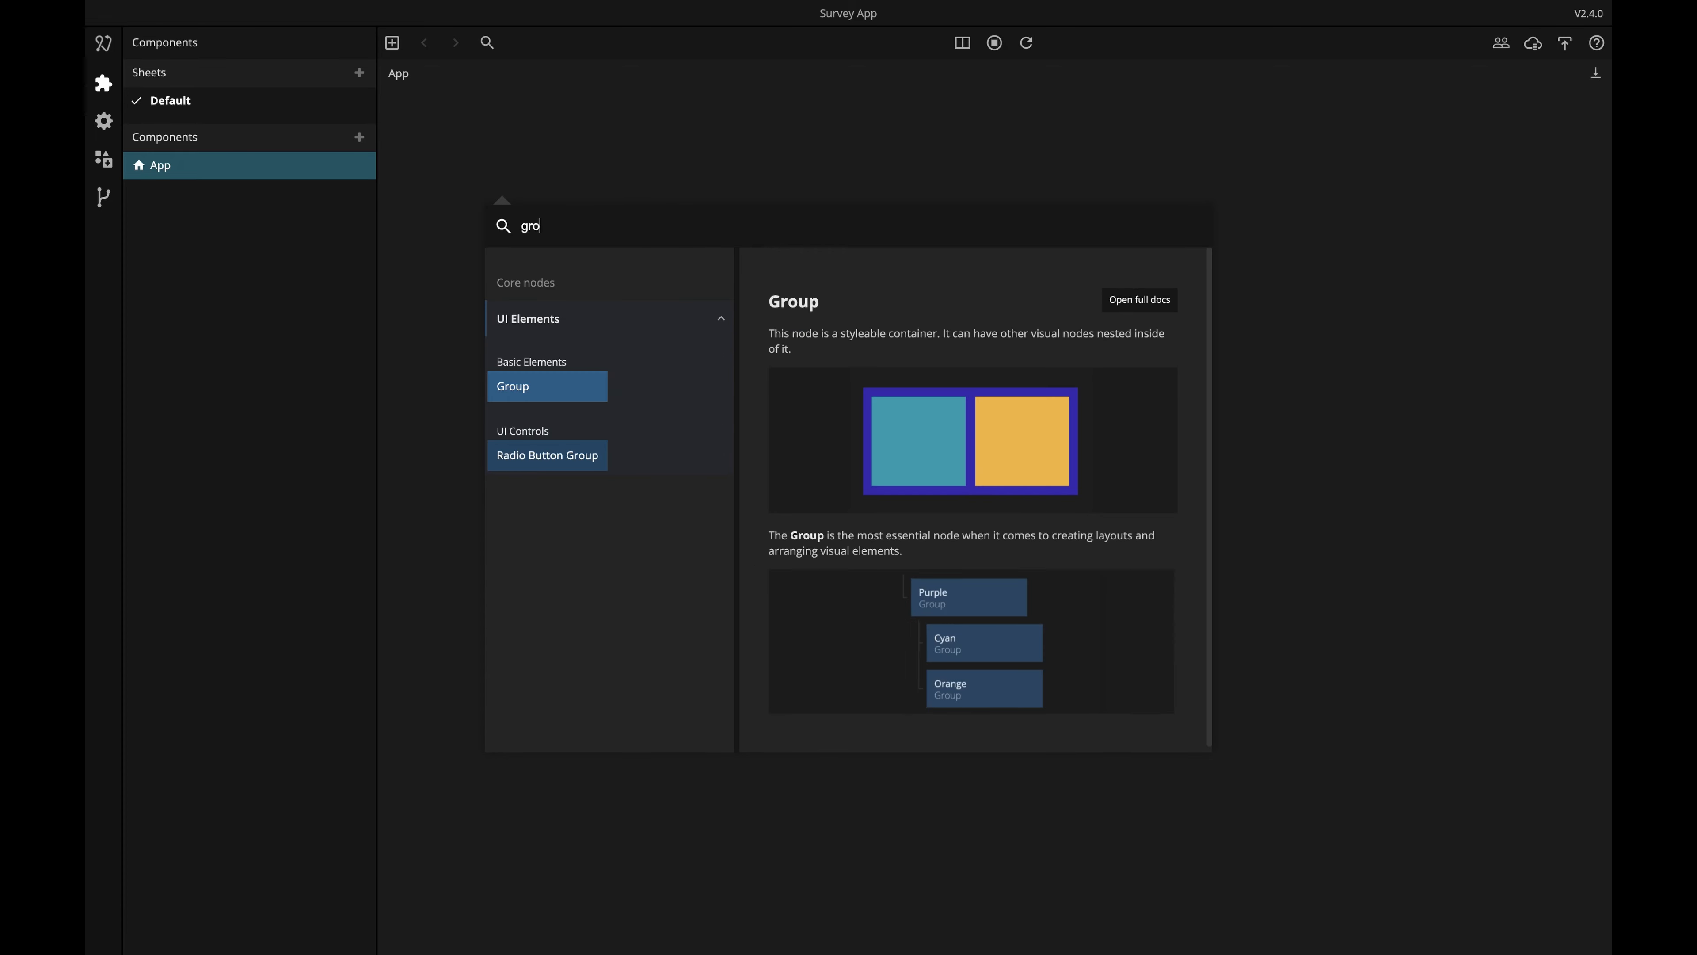
pyautogui.press('Return')
pyautogui.doubleClick(145, 45)
pyautogui.write('App container')
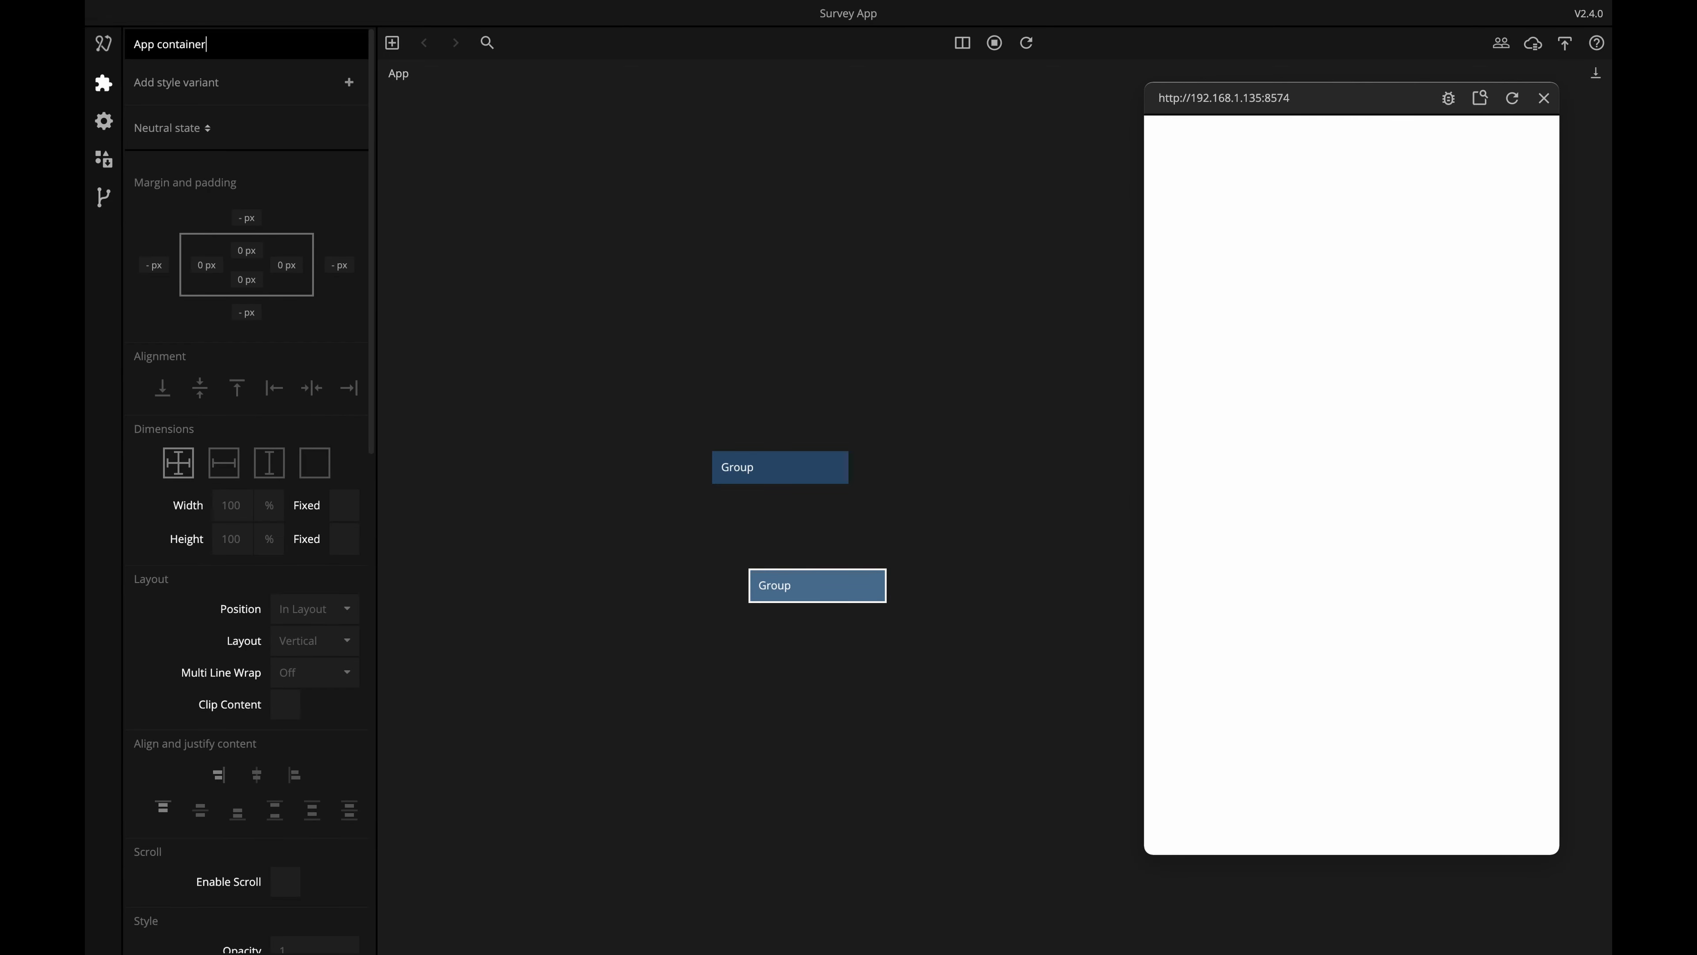
pyautogui.press('Return')
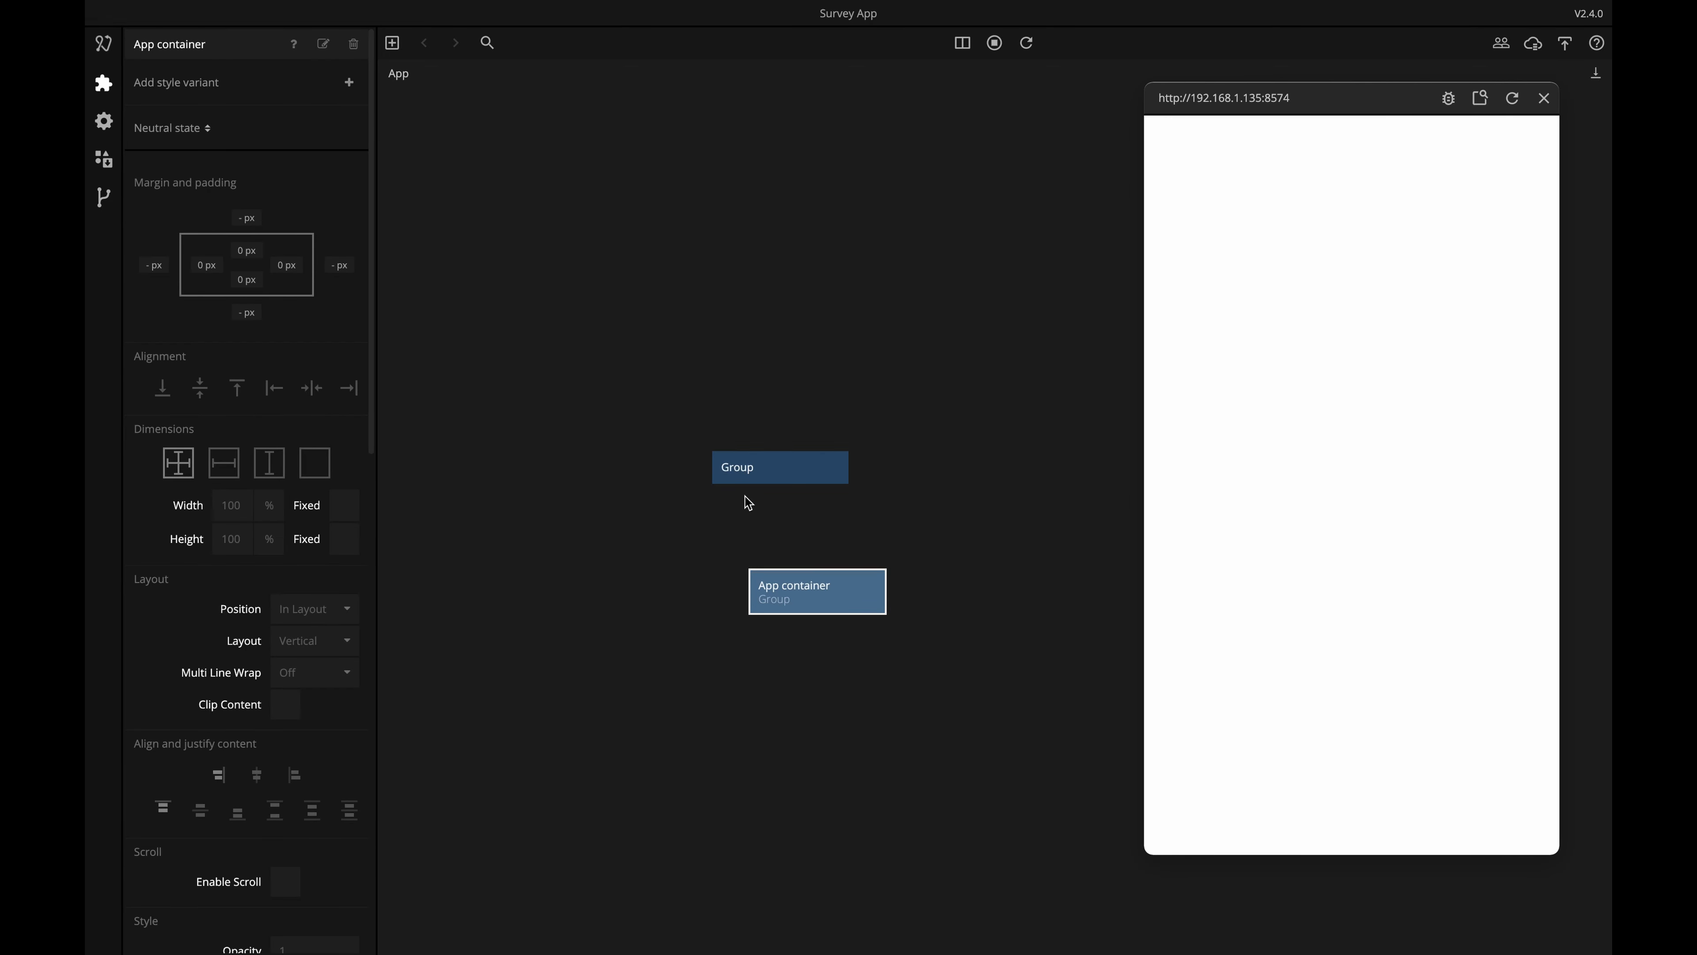
pyautogui.moveTo(801, 590); pyautogui.dragTo(790, 467)
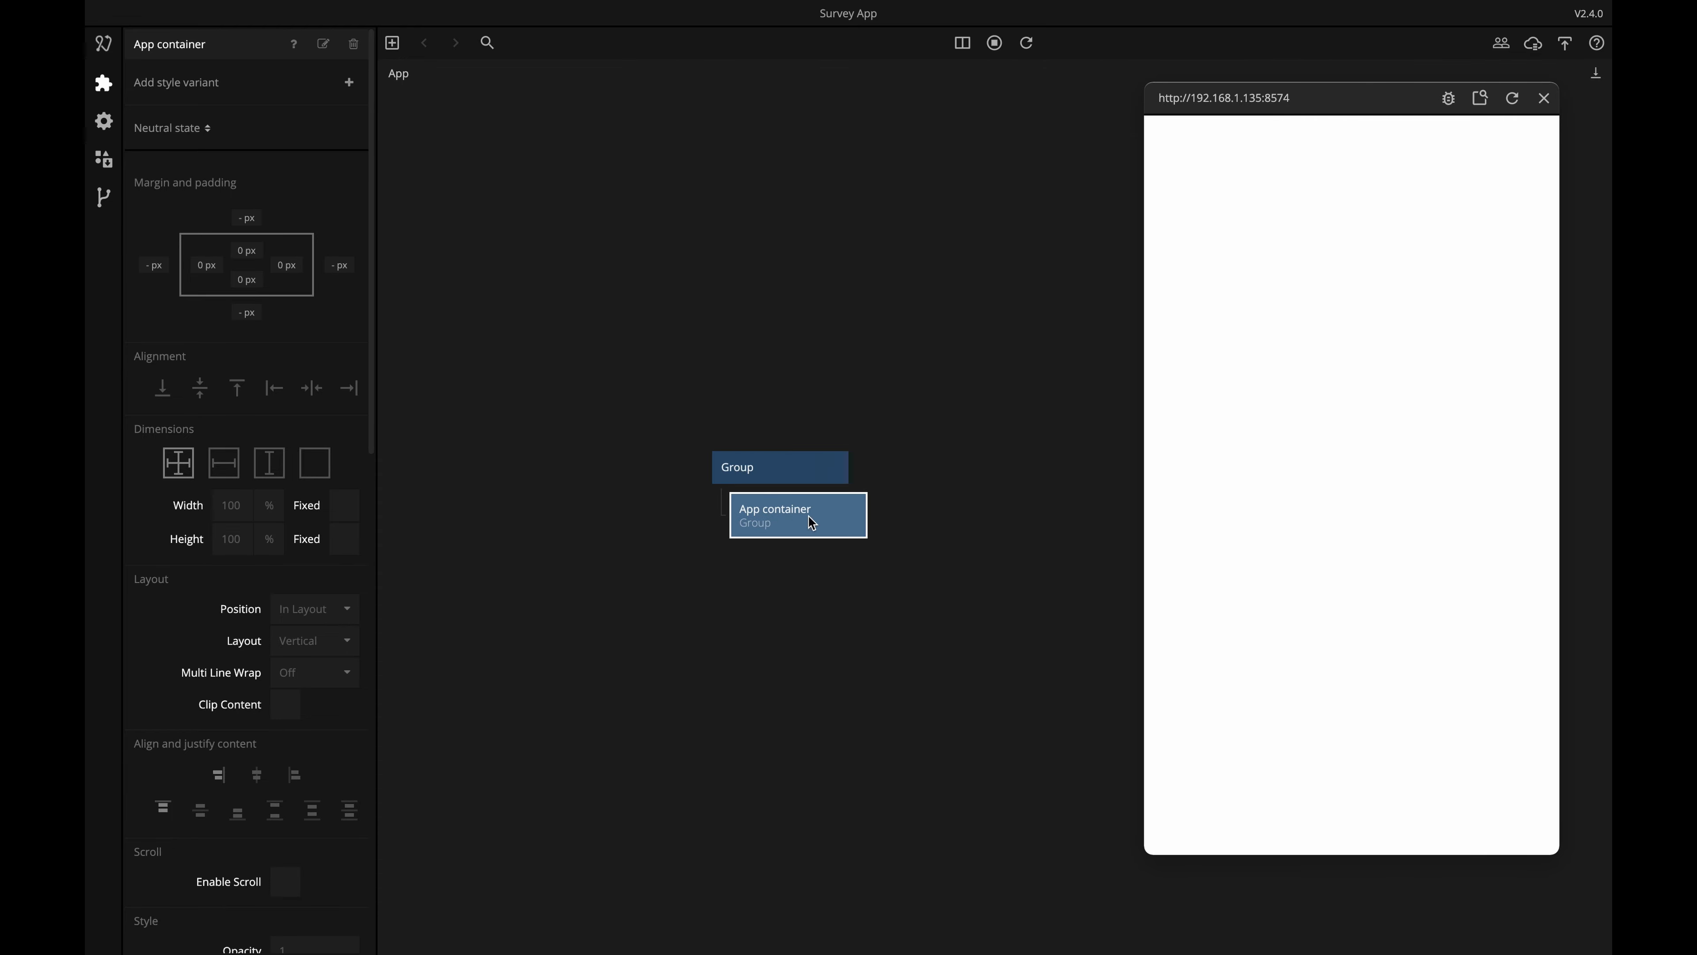
# Set the App container's background color to #E8E8E8.
pyautogui.scroll(-4, 240, 833)
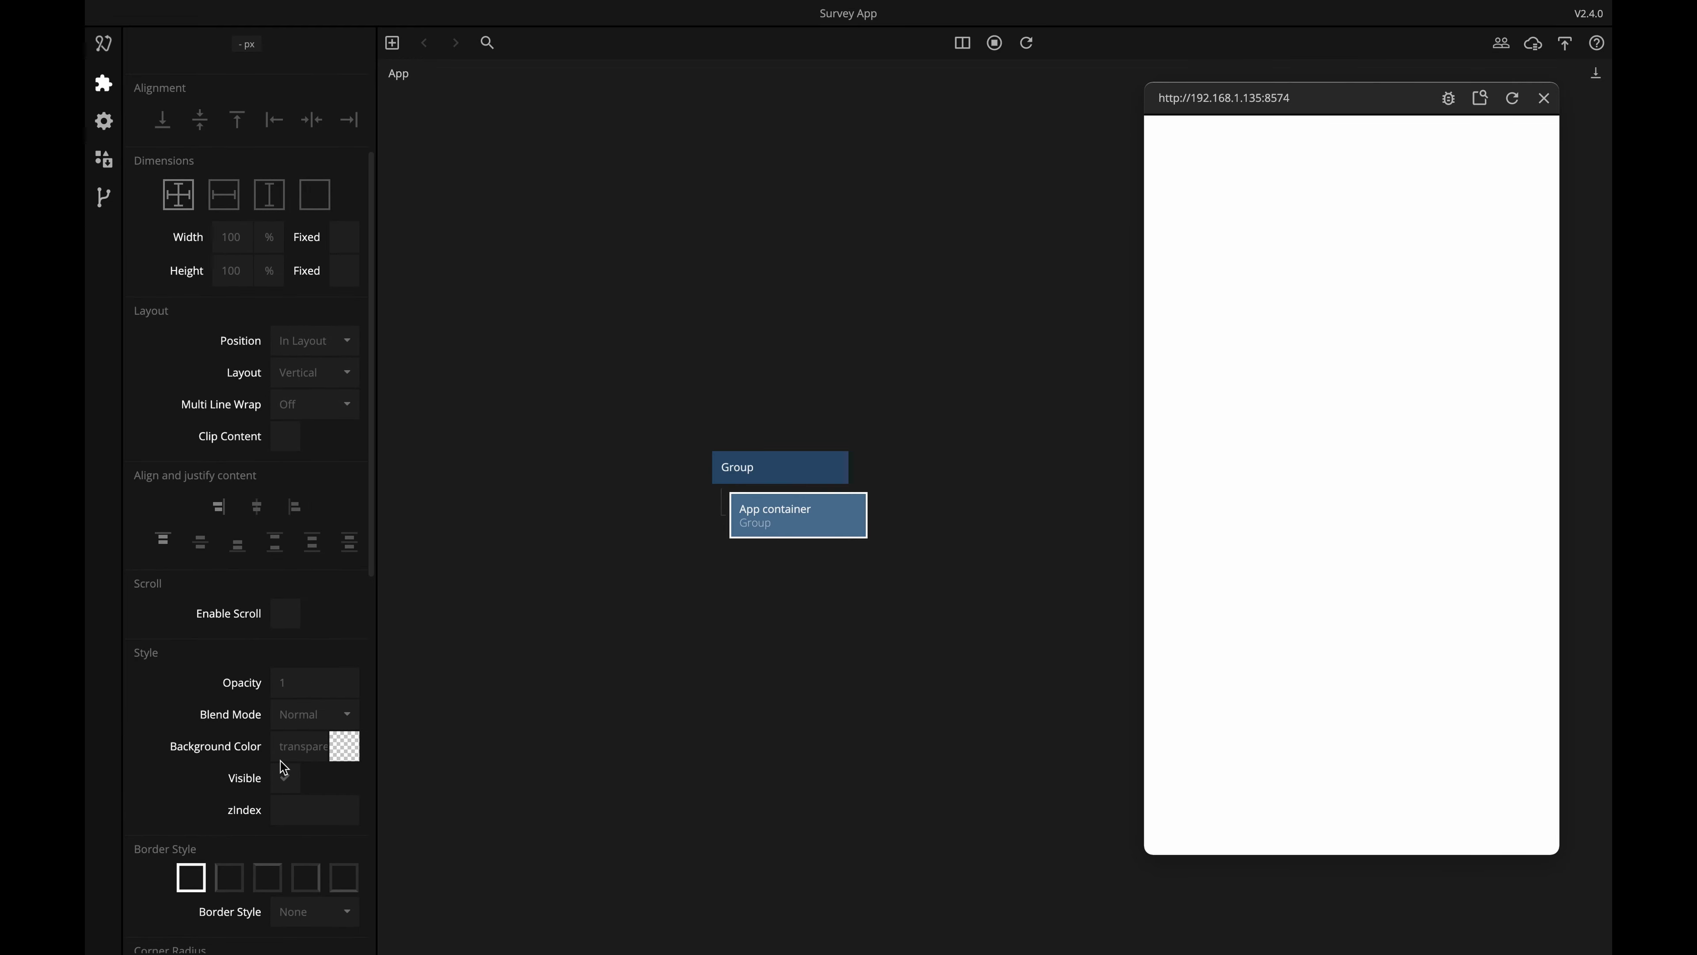
pyautogui.click(290, 746)
pyautogui.write('E8E8E8')
pyautogui.press('Return')
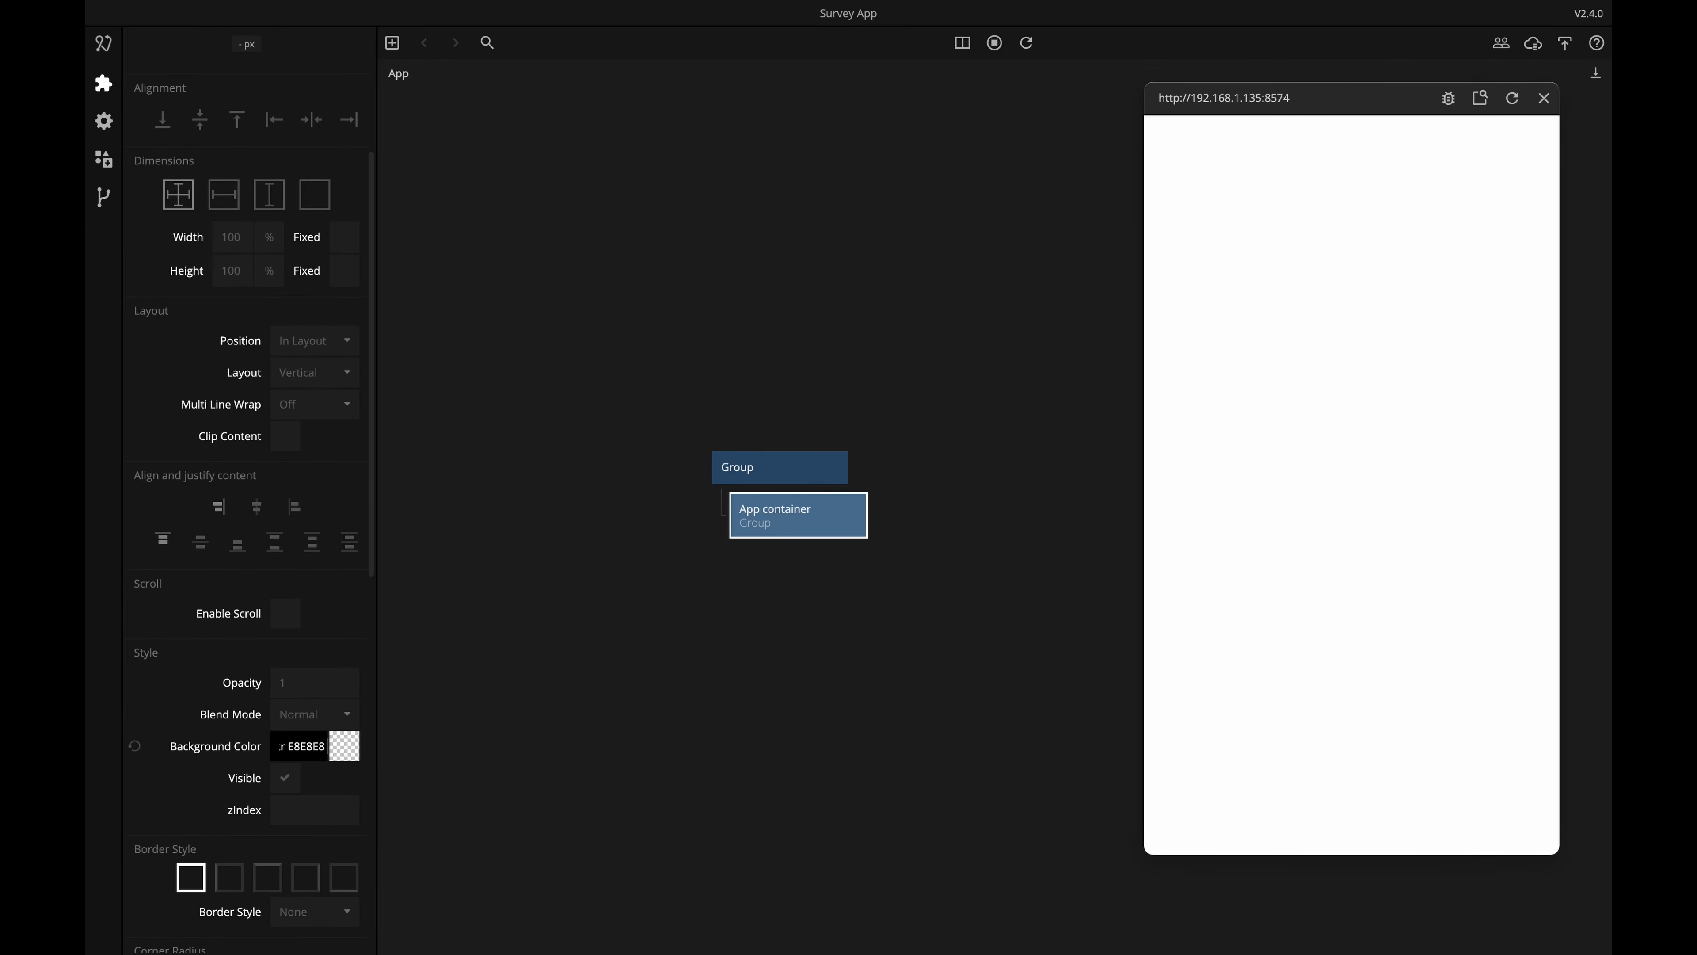
pyautogui.click(292, 749)
pyautogui.press('super+a')
pyautogui.write('#E8E8E8')
pyautogui.press('Return')
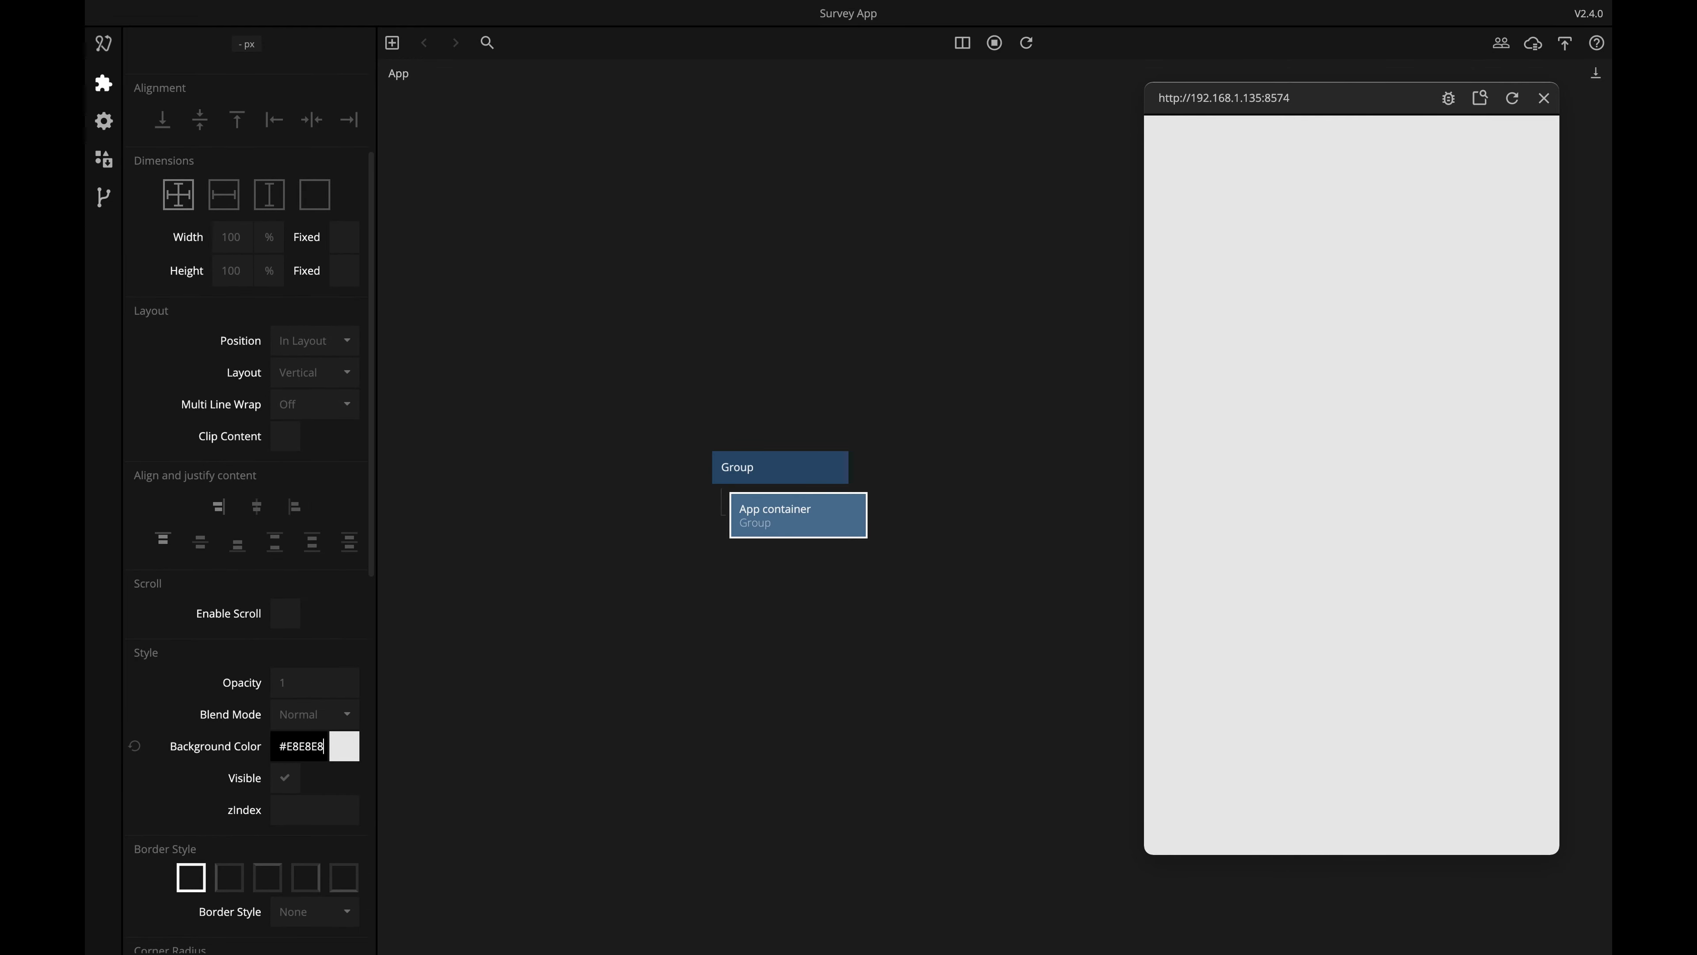
# Give the App container a 24 px margin on all four sides.
pyautogui.click(782, 656)
pyautogui.click(792, 512)
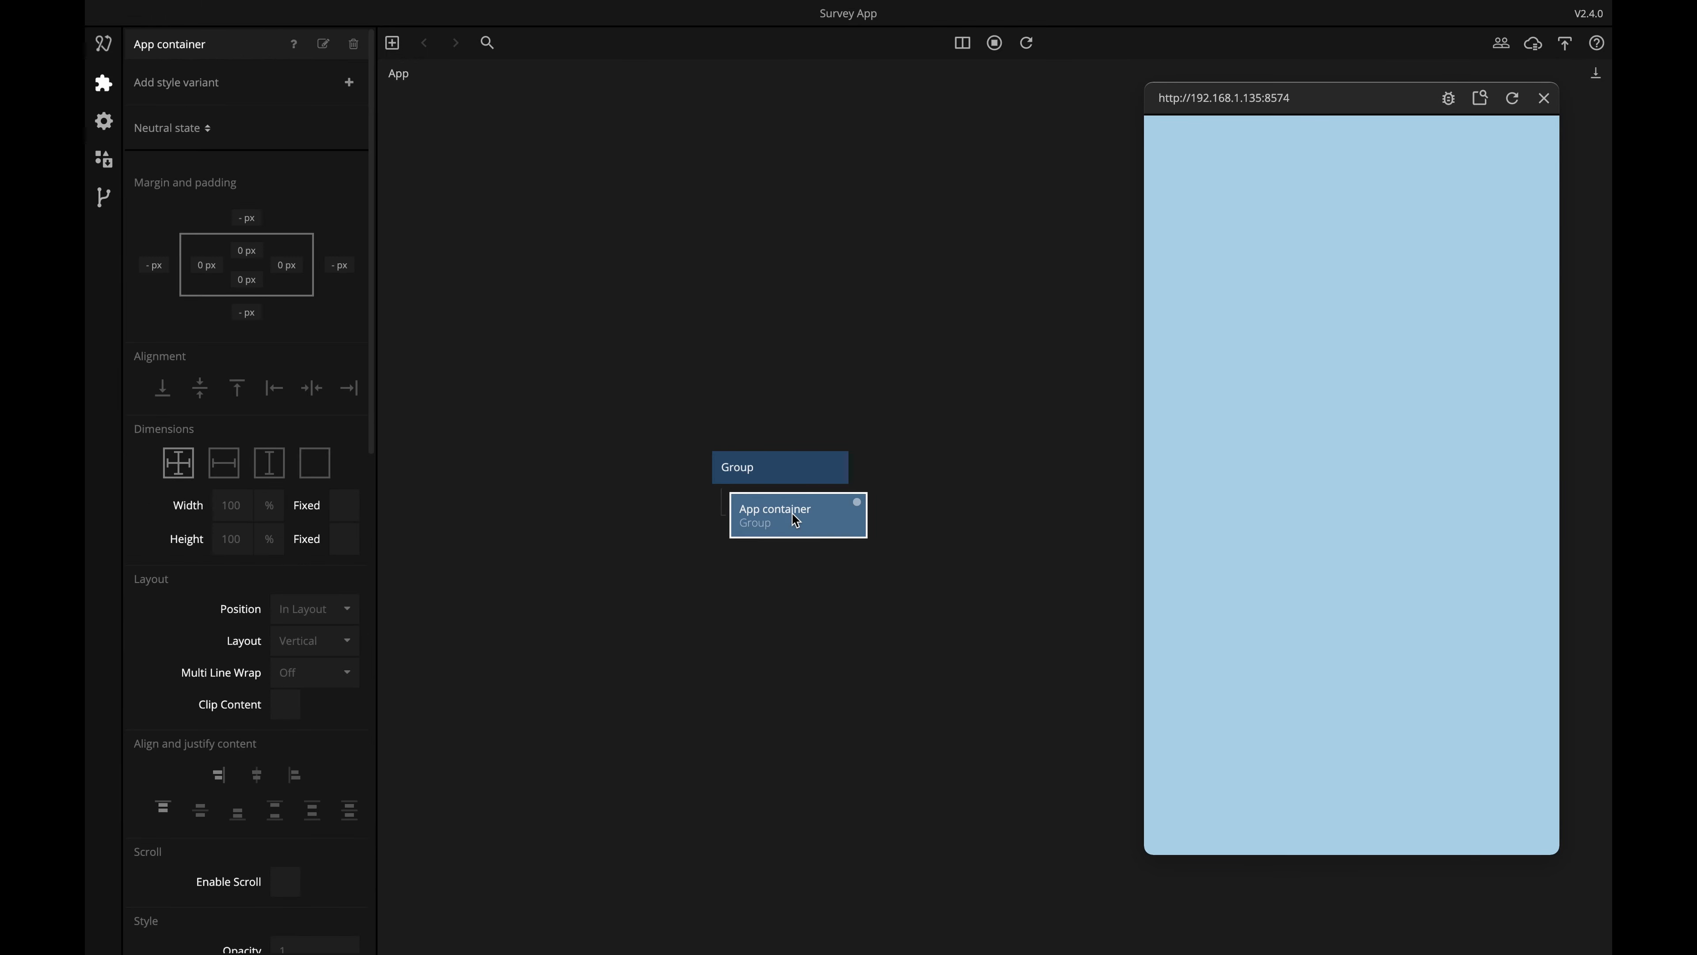
pyautogui.click(155, 267)
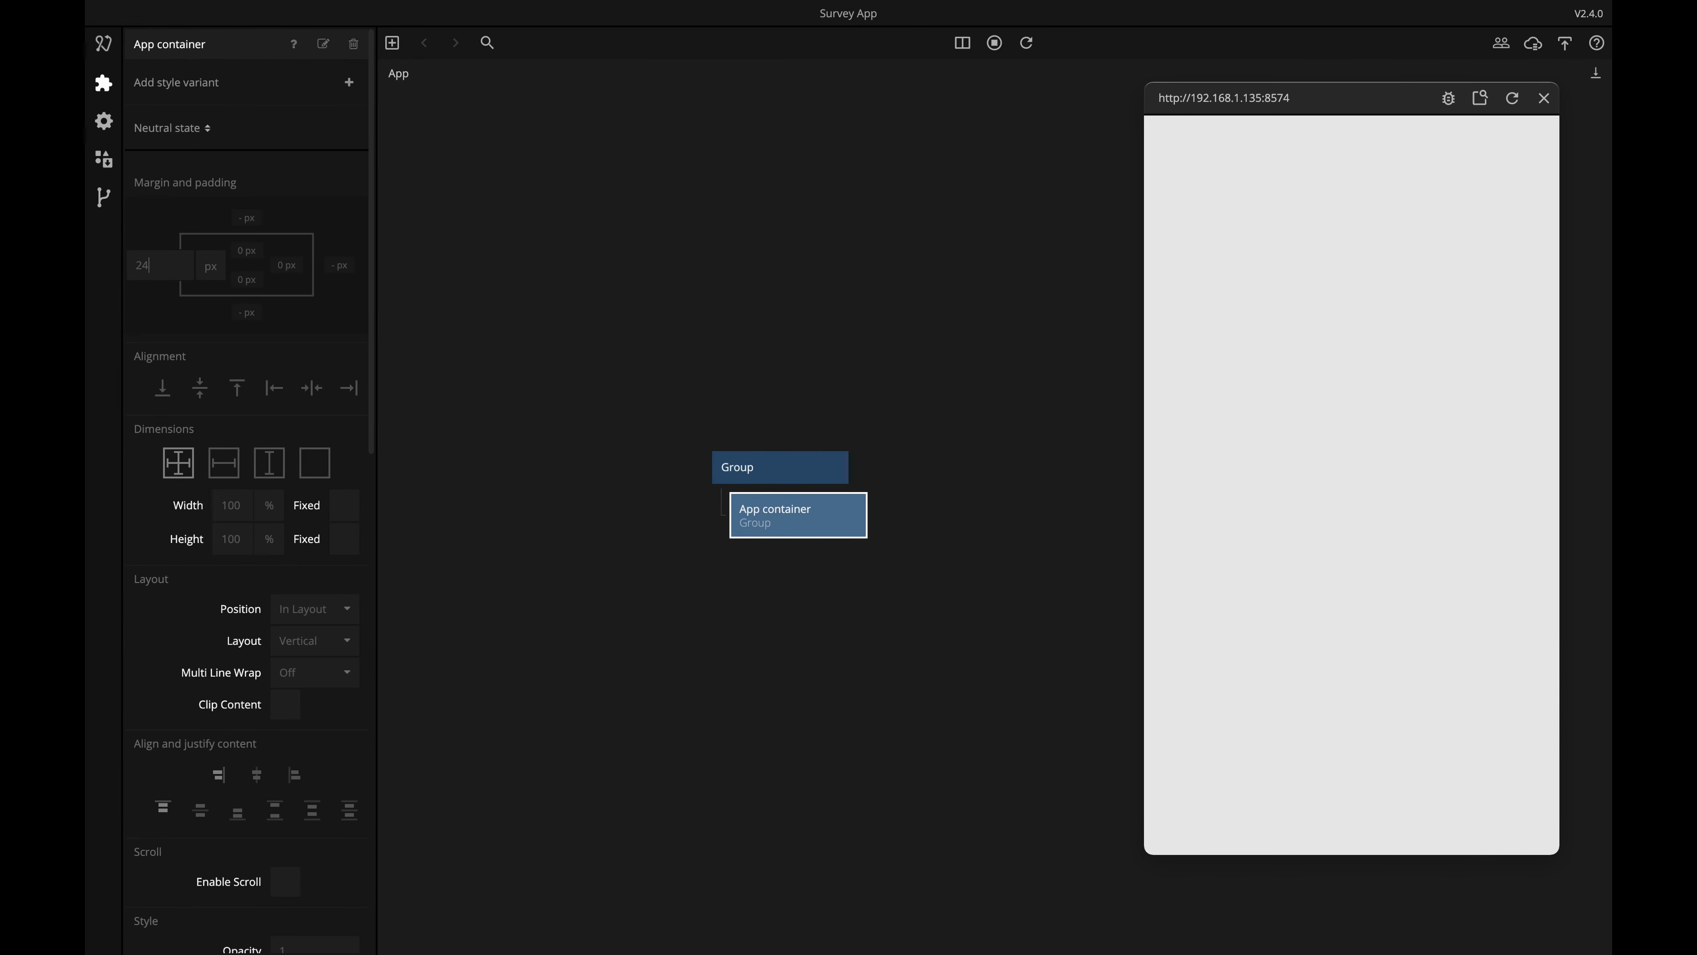
pyautogui.press('Return')
pyautogui.click(246, 218)
pyautogui.write('24')
pyautogui.press('Return')
pyautogui.click(339, 265)
pyautogui.write('24')
pyautogui.press('Return')
pyautogui.click(247, 312)
pyautogui.write('2')
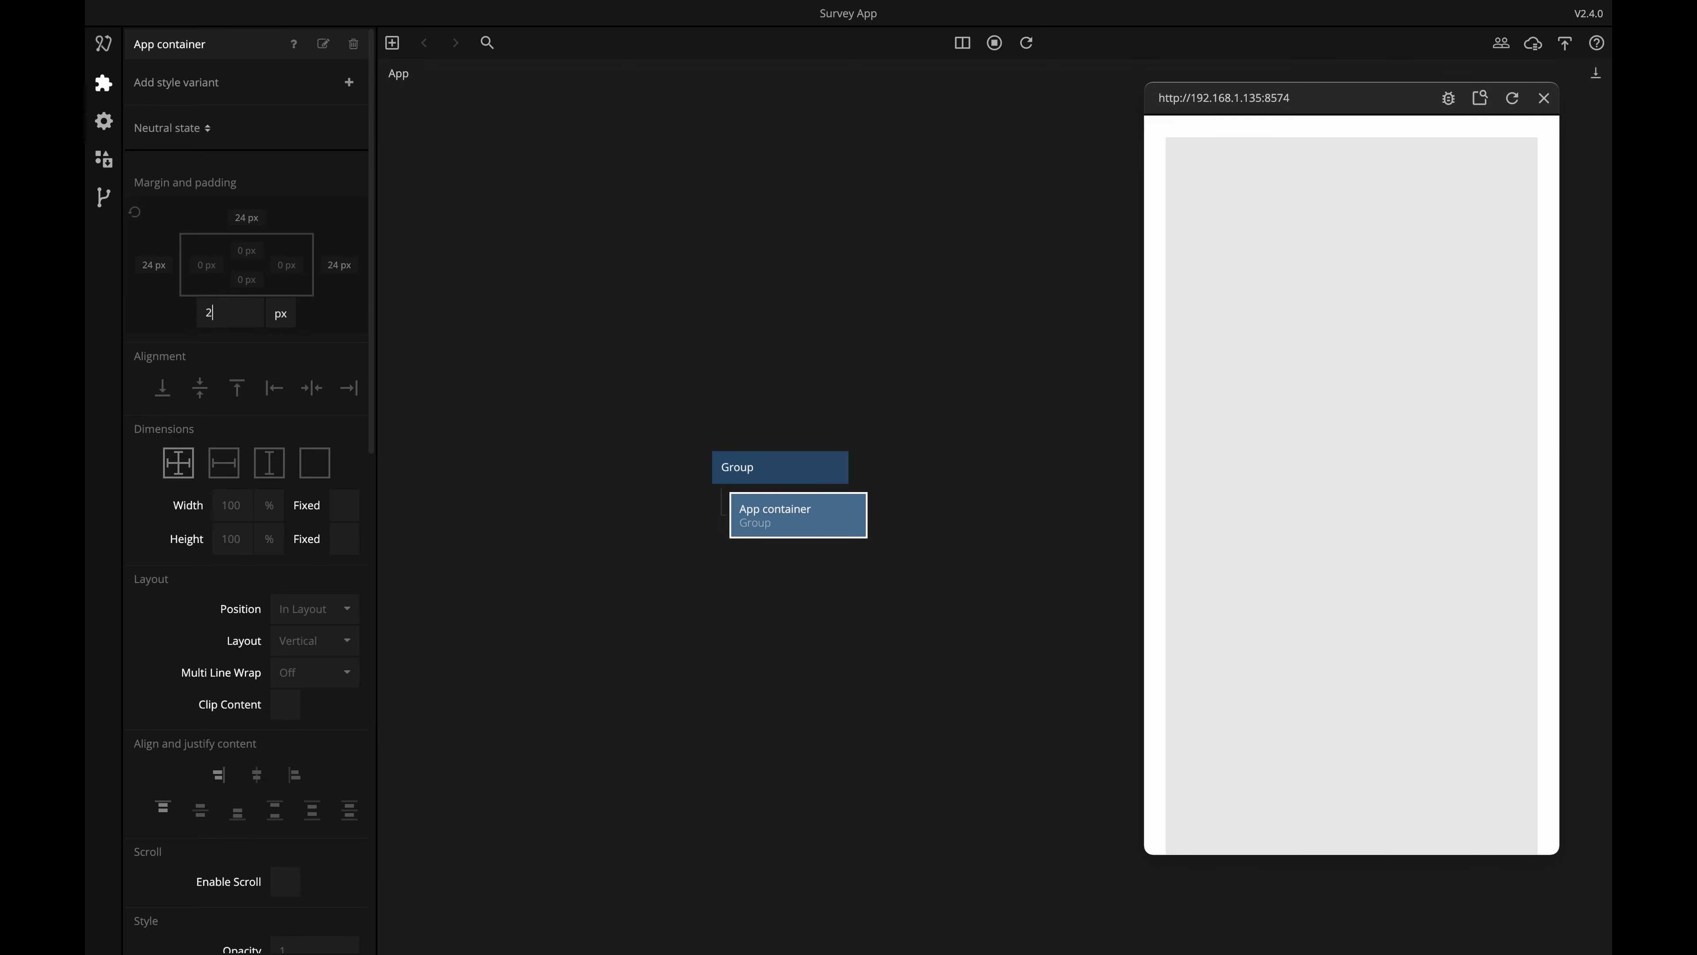
pyautogui.write('4')
pyautogui.press('Return')
# Give the App container 48 px padding on all four sides and slightly widen the preview.
pyautogui.click(207, 265)
pyautogui.write('48')
pyautogui.press('Return')
pyautogui.click(258, 250)
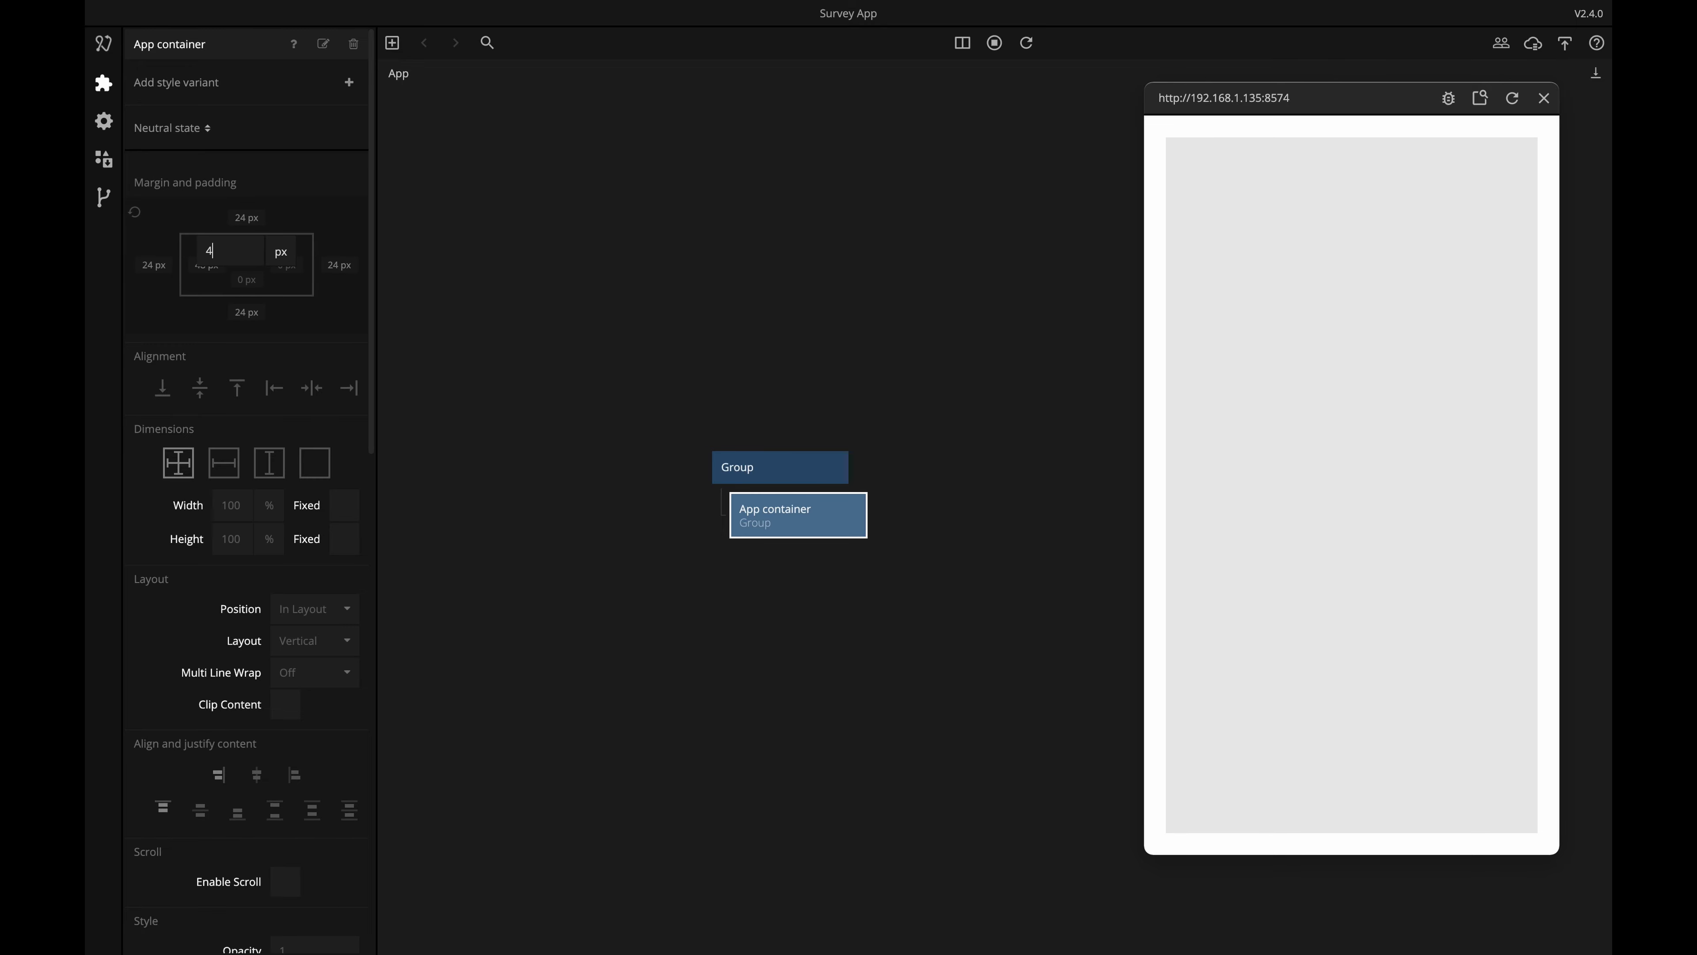
pyautogui.write('48')
pyautogui.press('Return')
pyautogui.click(287, 264)
pyautogui.write('48')
pyautogui.press('Return')
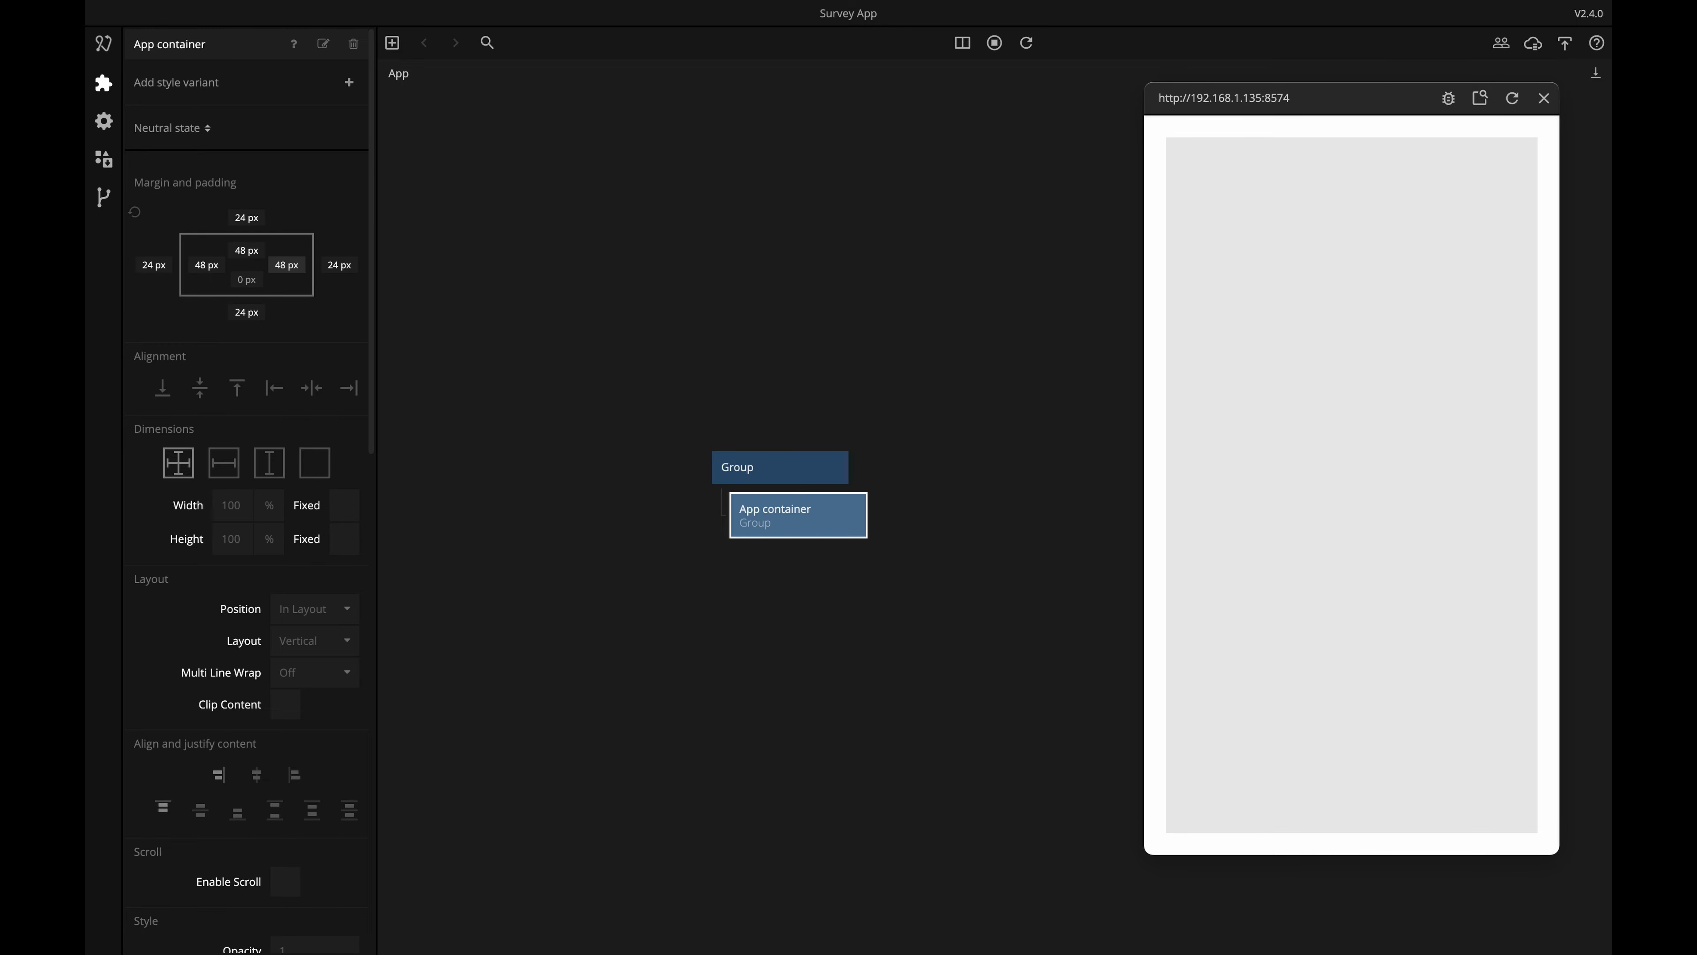
pyautogui.click(254, 281)
pyautogui.write('48')
pyautogui.press('Return')
pyautogui.moveTo(1146, 313); pyautogui.dragTo(1137, 366)
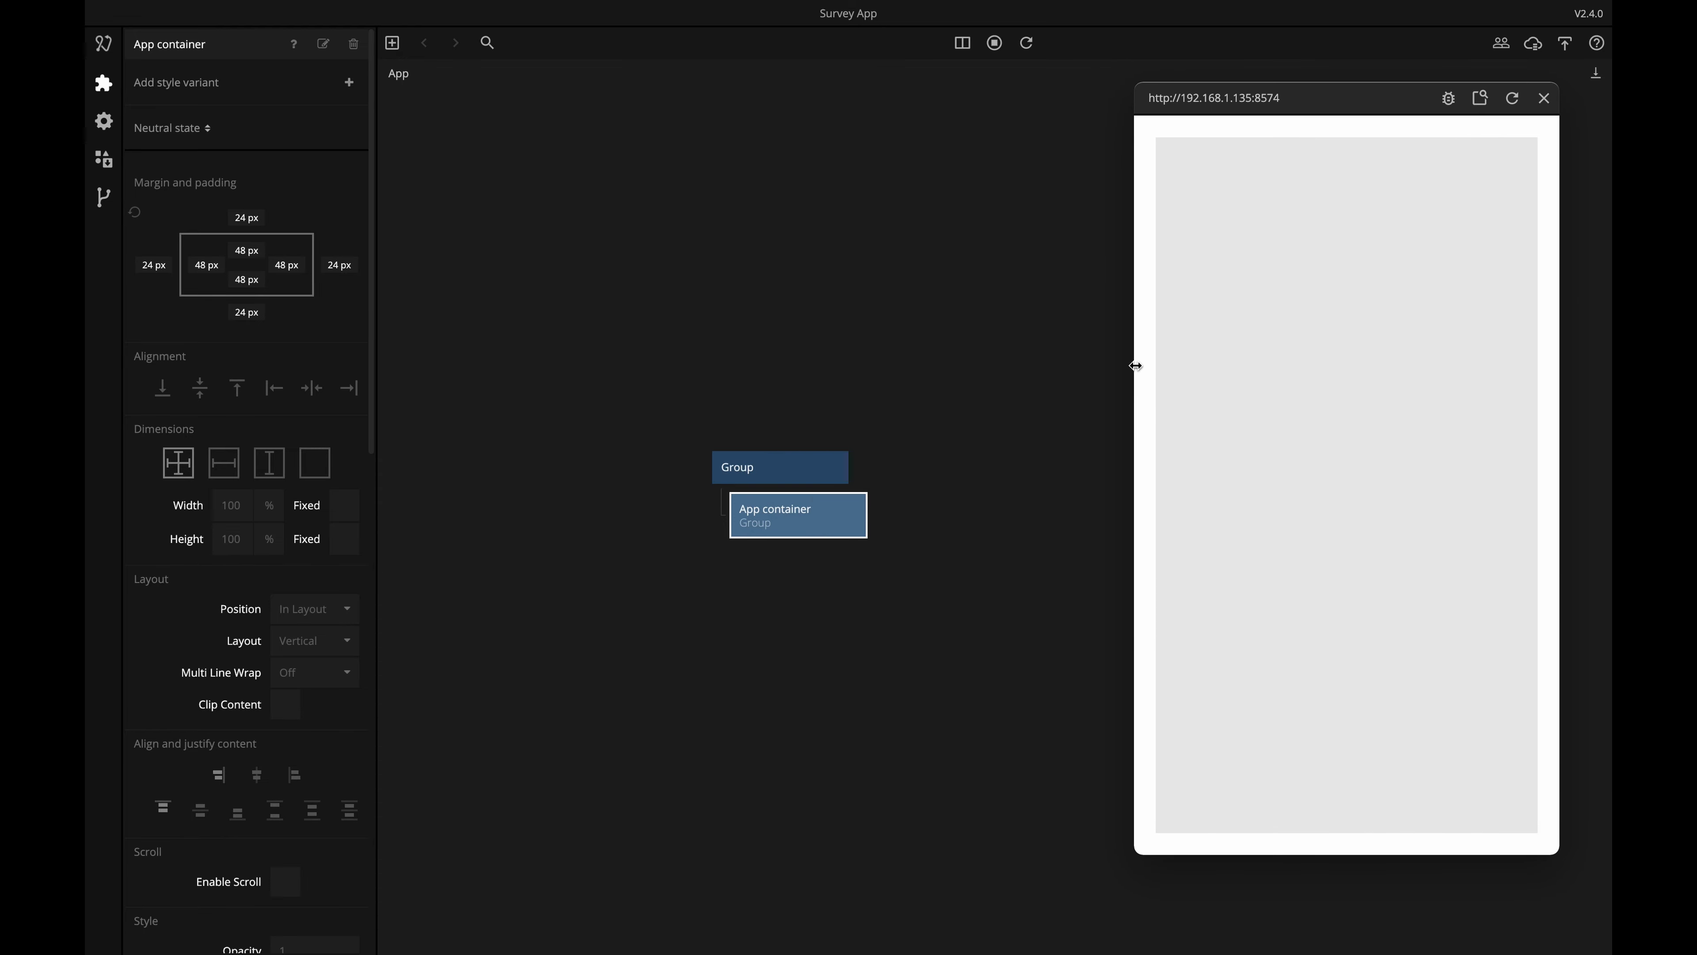
# Set the App container's minimum width to 350 px.
pyautogui.scroll(-15, 304, 724)
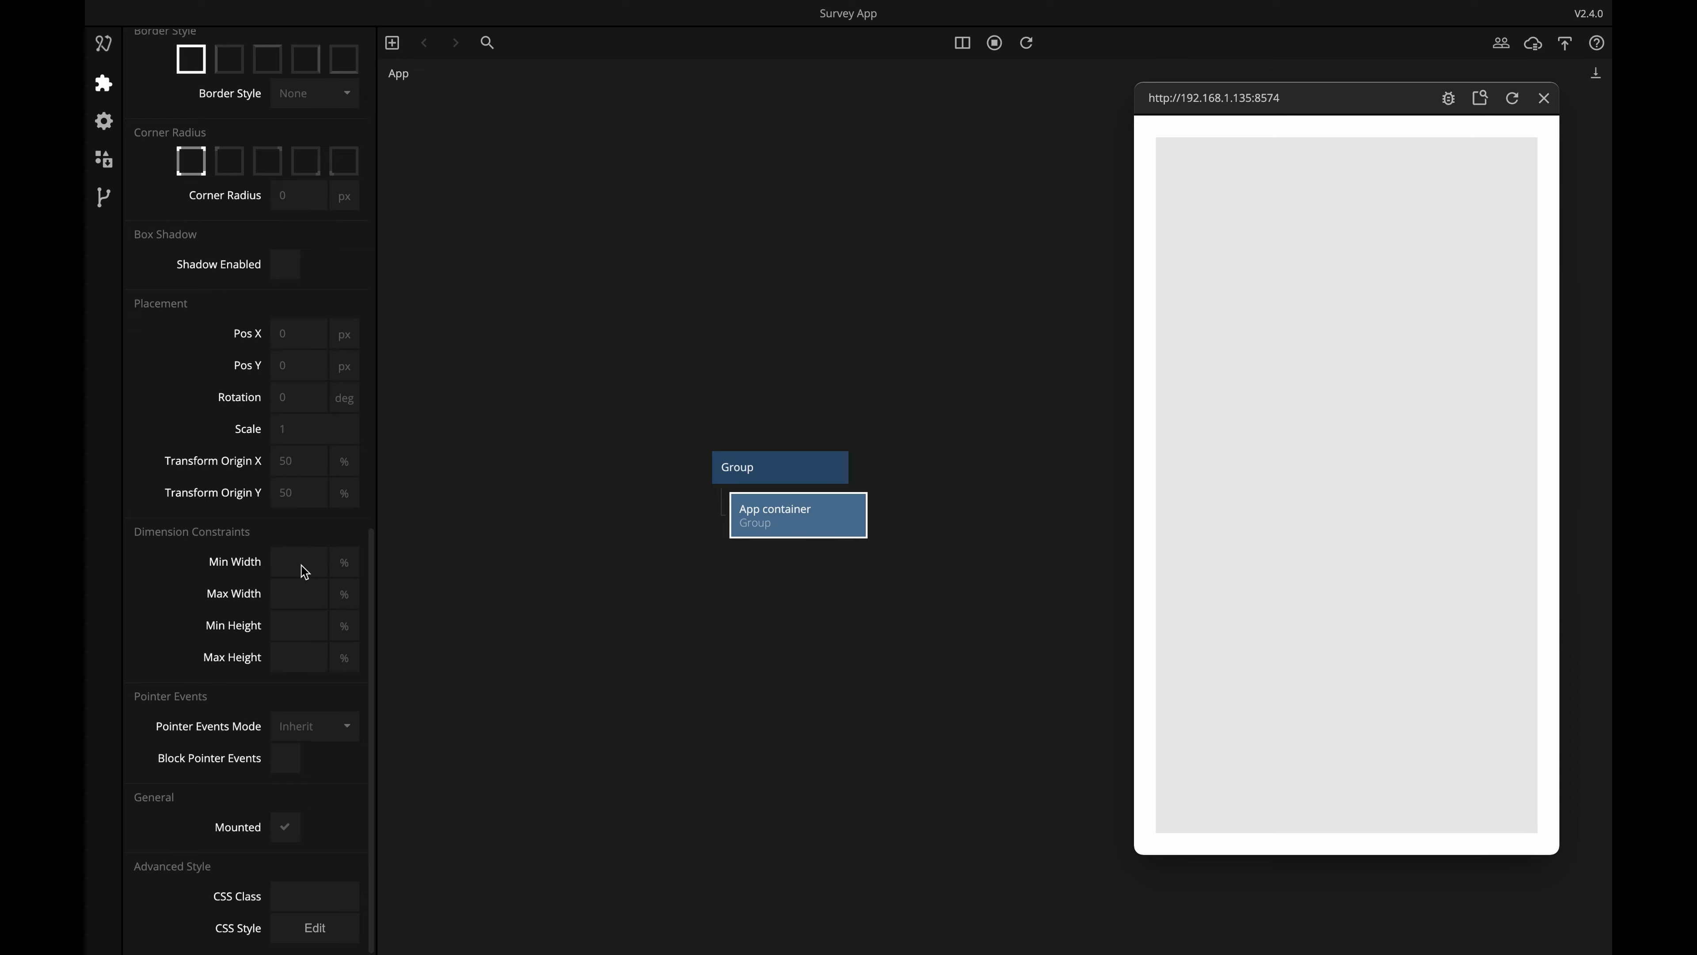
pyautogui.click(302, 566)
pyautogui.write('3')
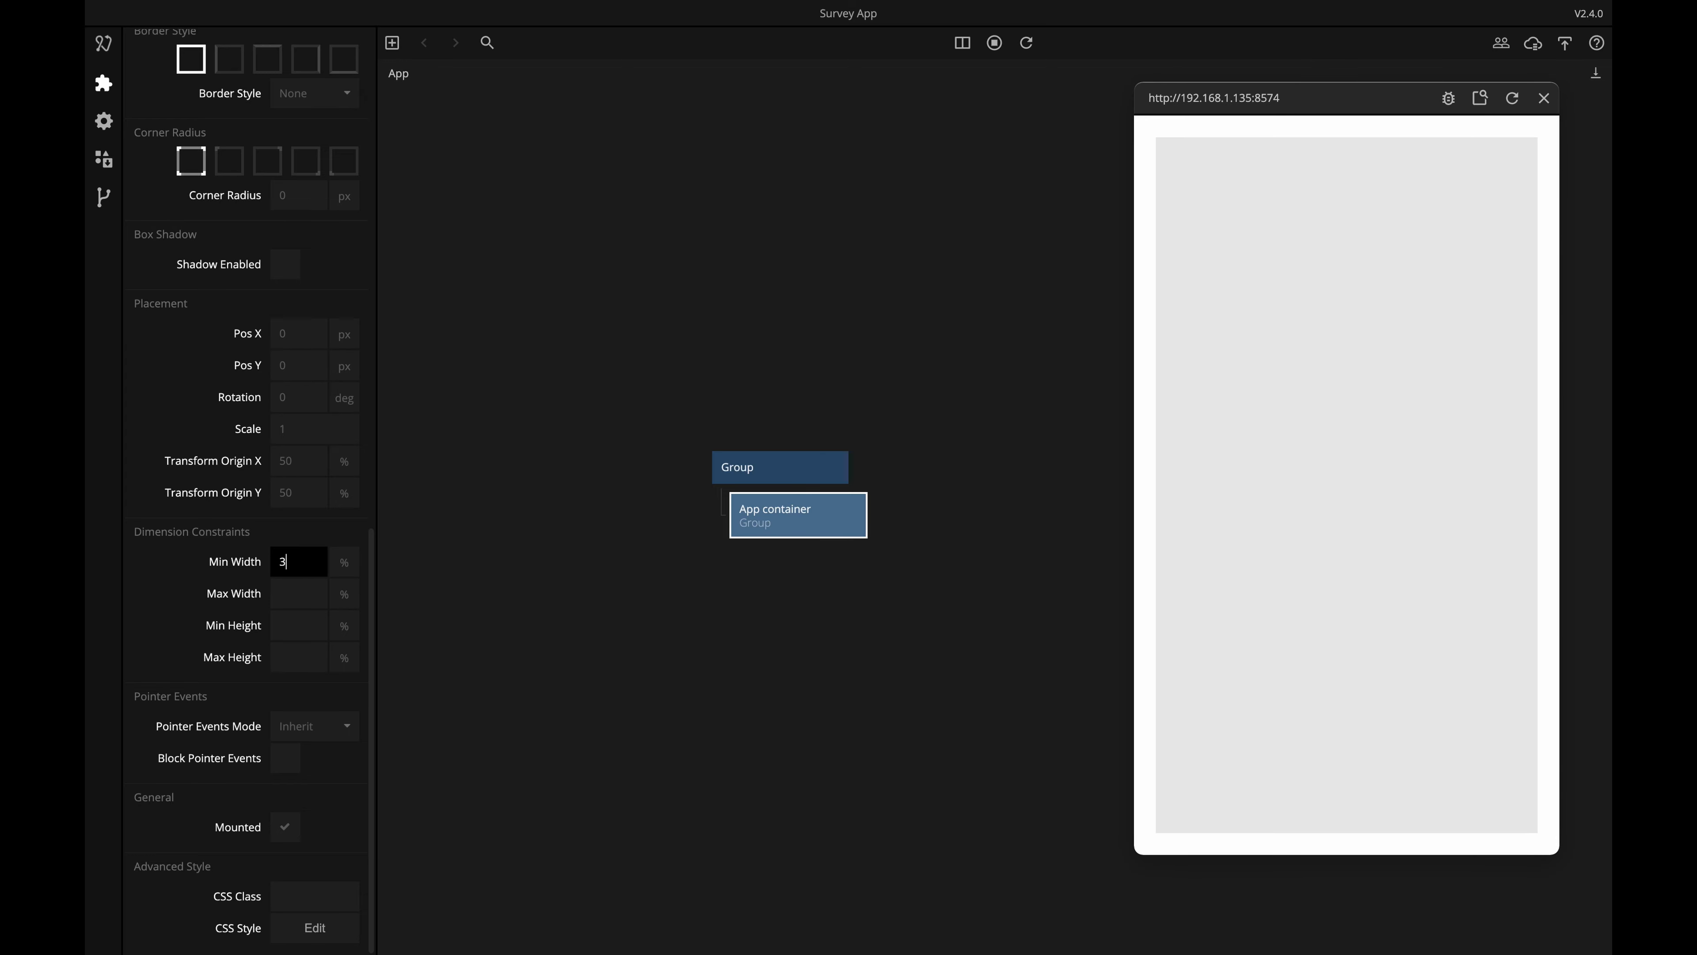
pyautogui.write('50')
pyautogui.click(346, 568)
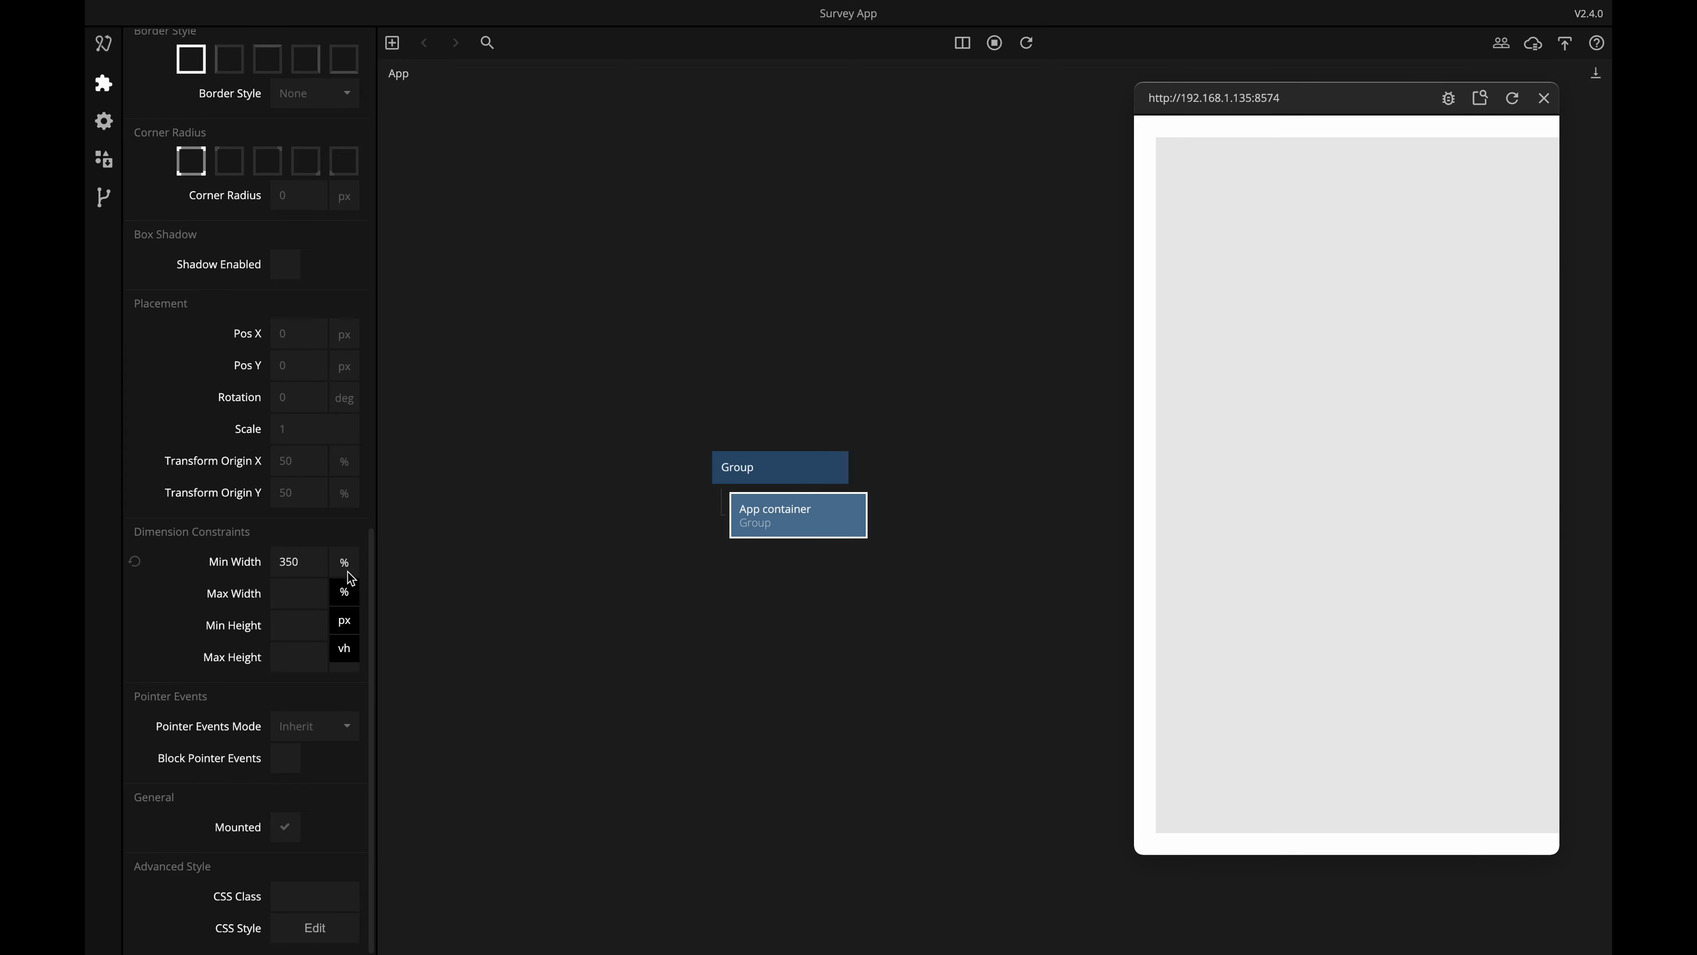
pyautogui.click(350, 619)
# Set the App container's maximum width to 520 px and widen the preview beyond that limit to check it.
pyautogui.click(310, 589)
pyautogui.write('5')
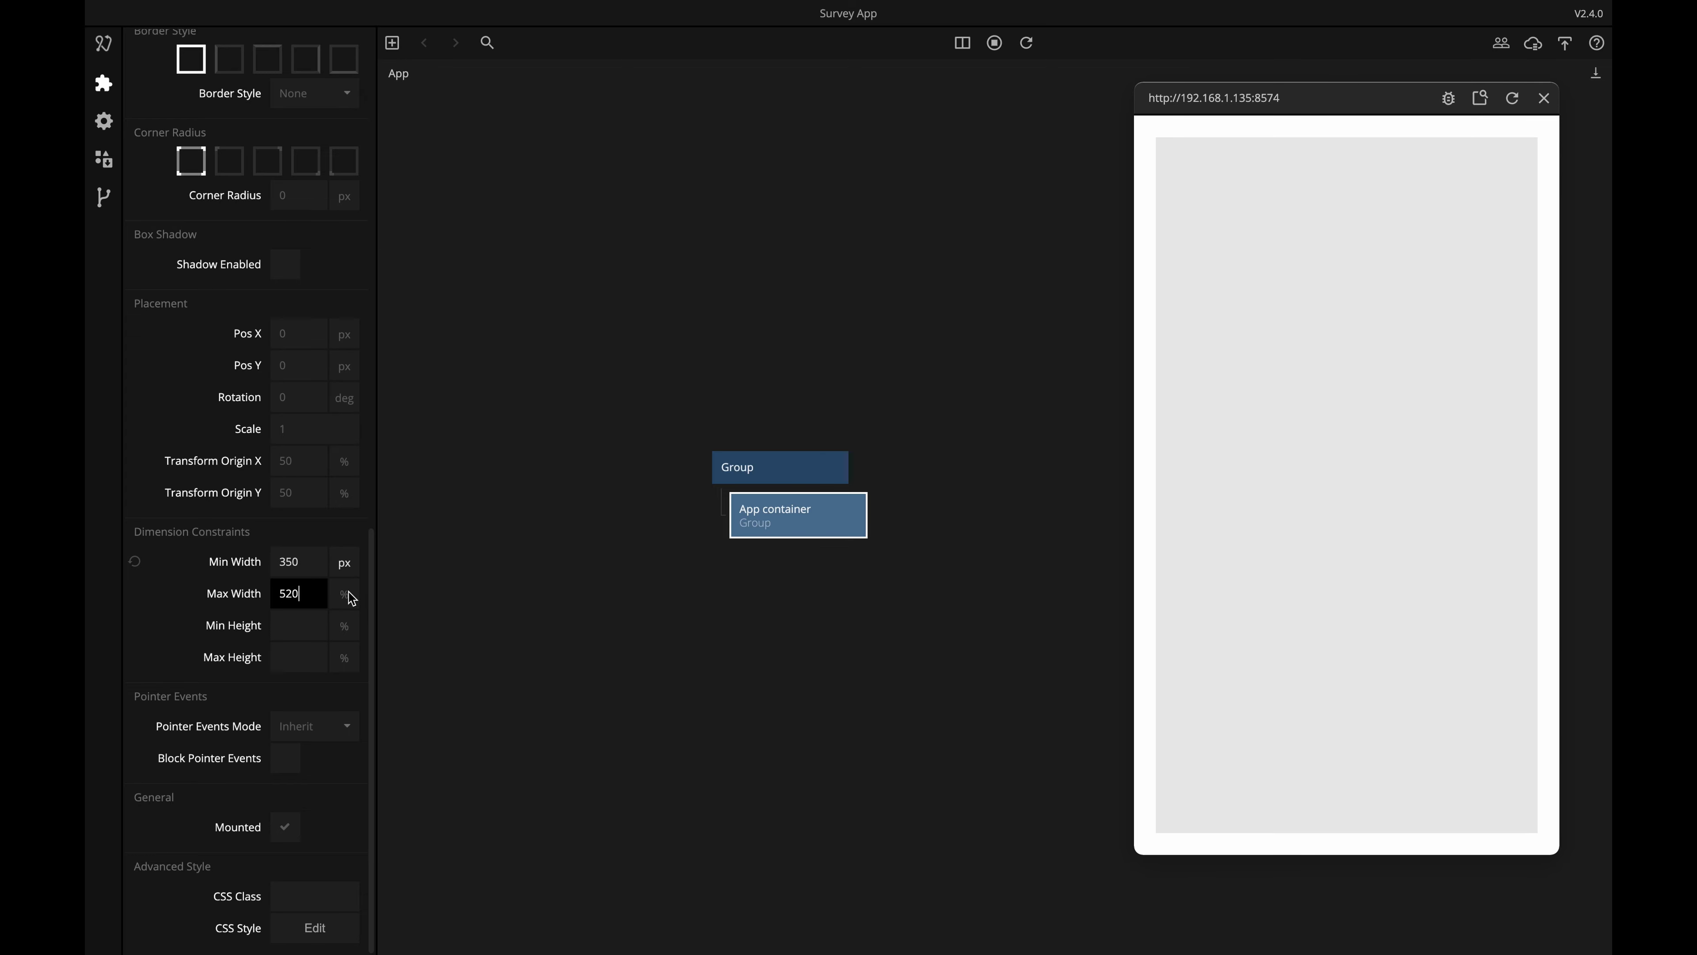
pyautogui.write('20')
pyautogui.click(345, 595)
pyautogui.click(345, 651)
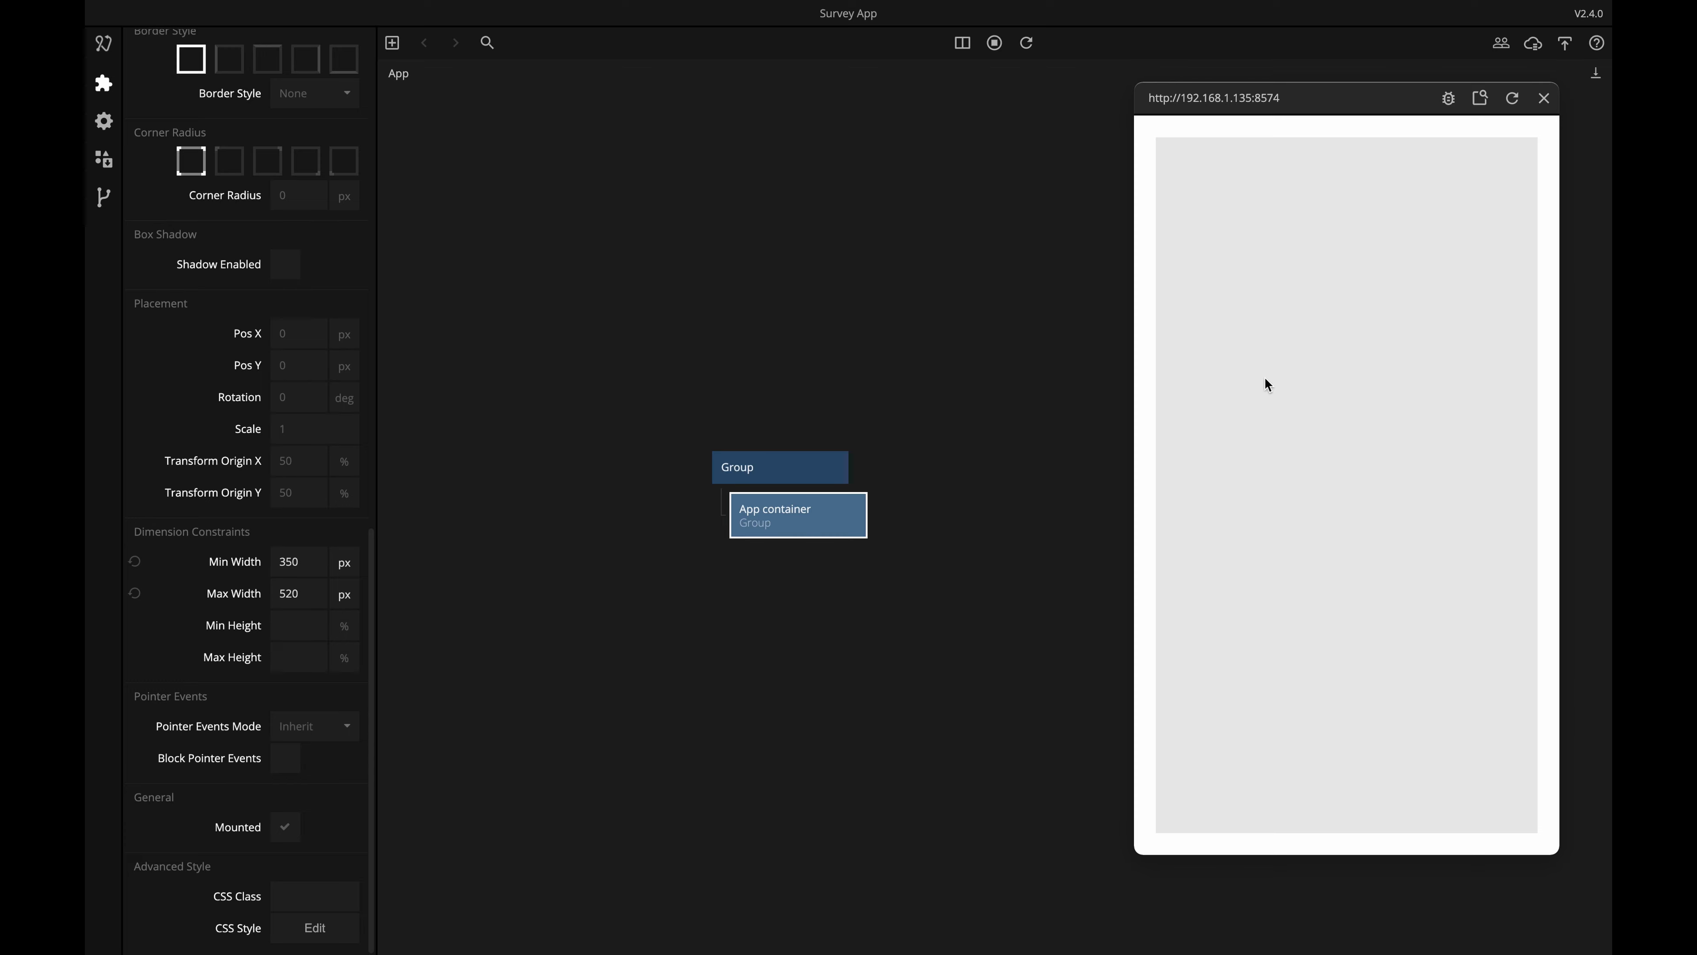
pyautogui.moveTo(1136, 385); pyautogui.dragTo(958, 459)
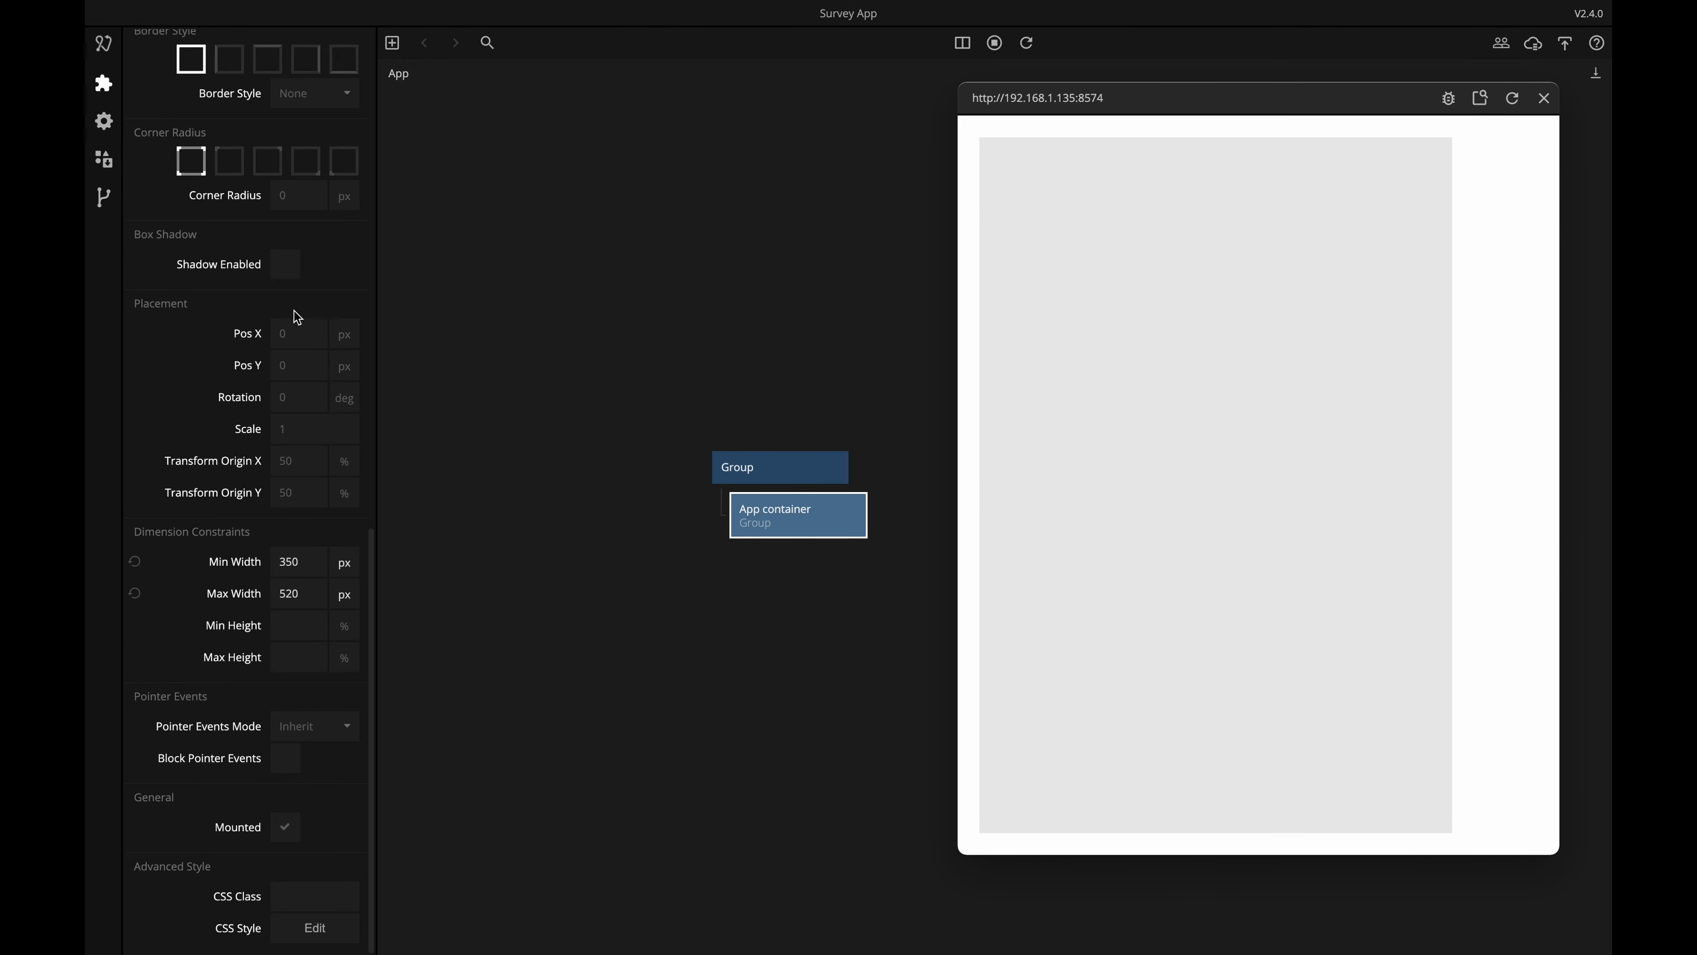
# Center the App container horizontally and narrow the preview again.
pyautogui.scroll(15, 297, 317)
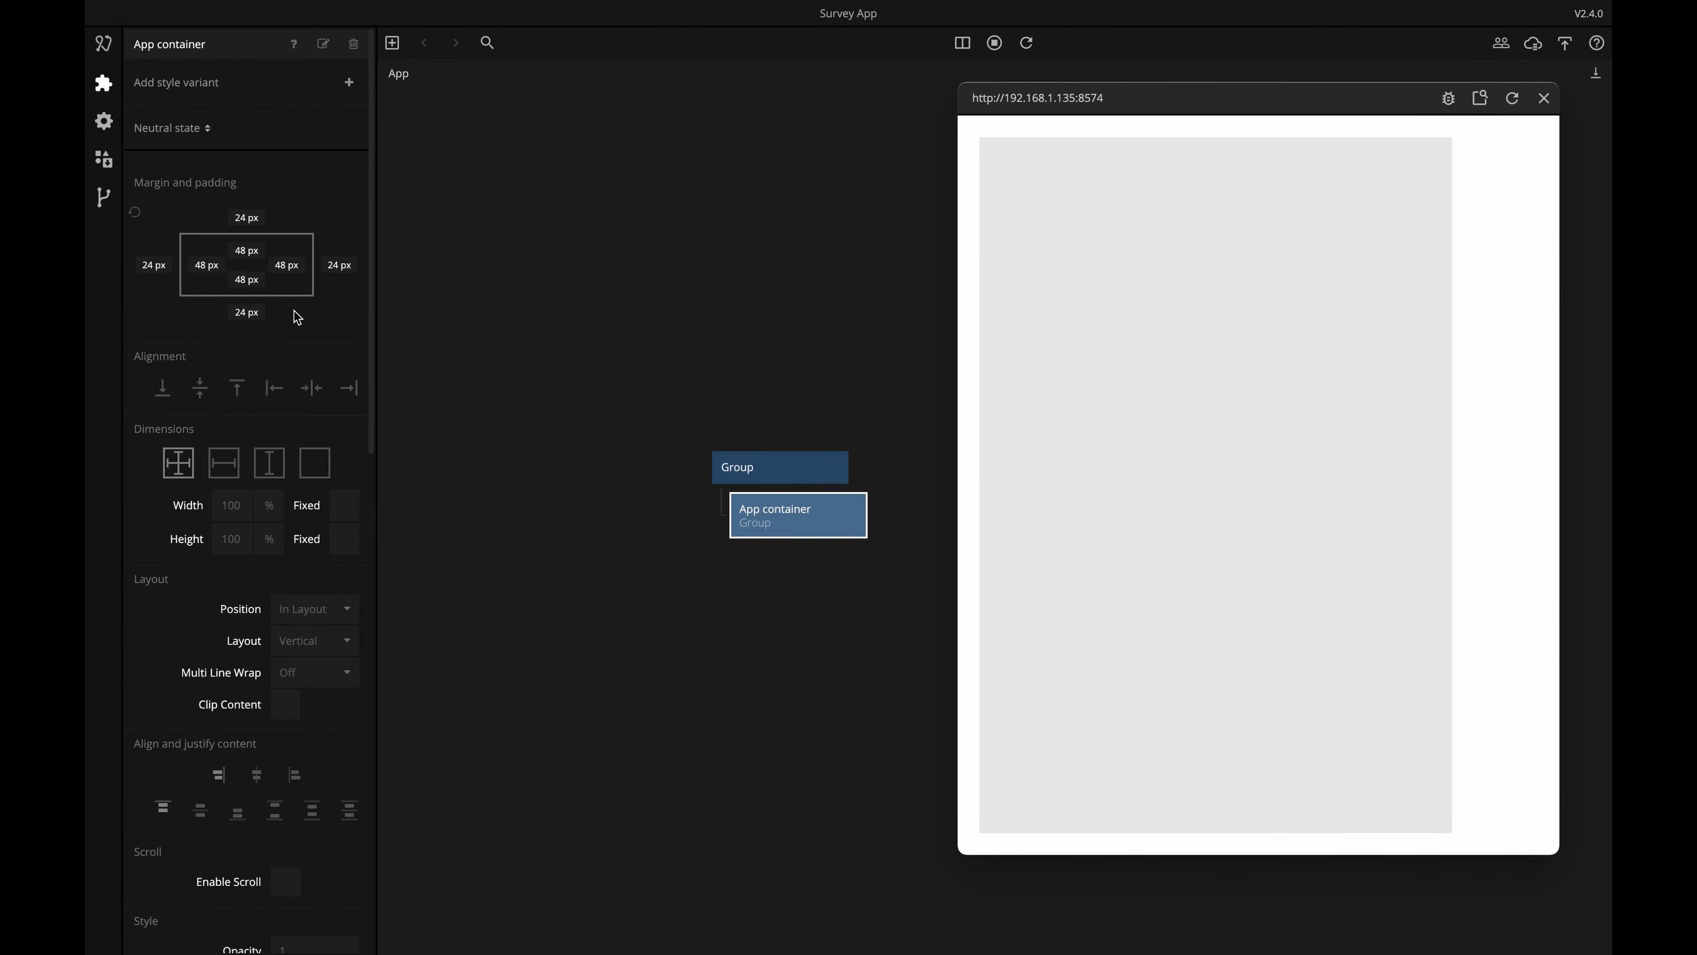
pyautogui.click(314, 391)
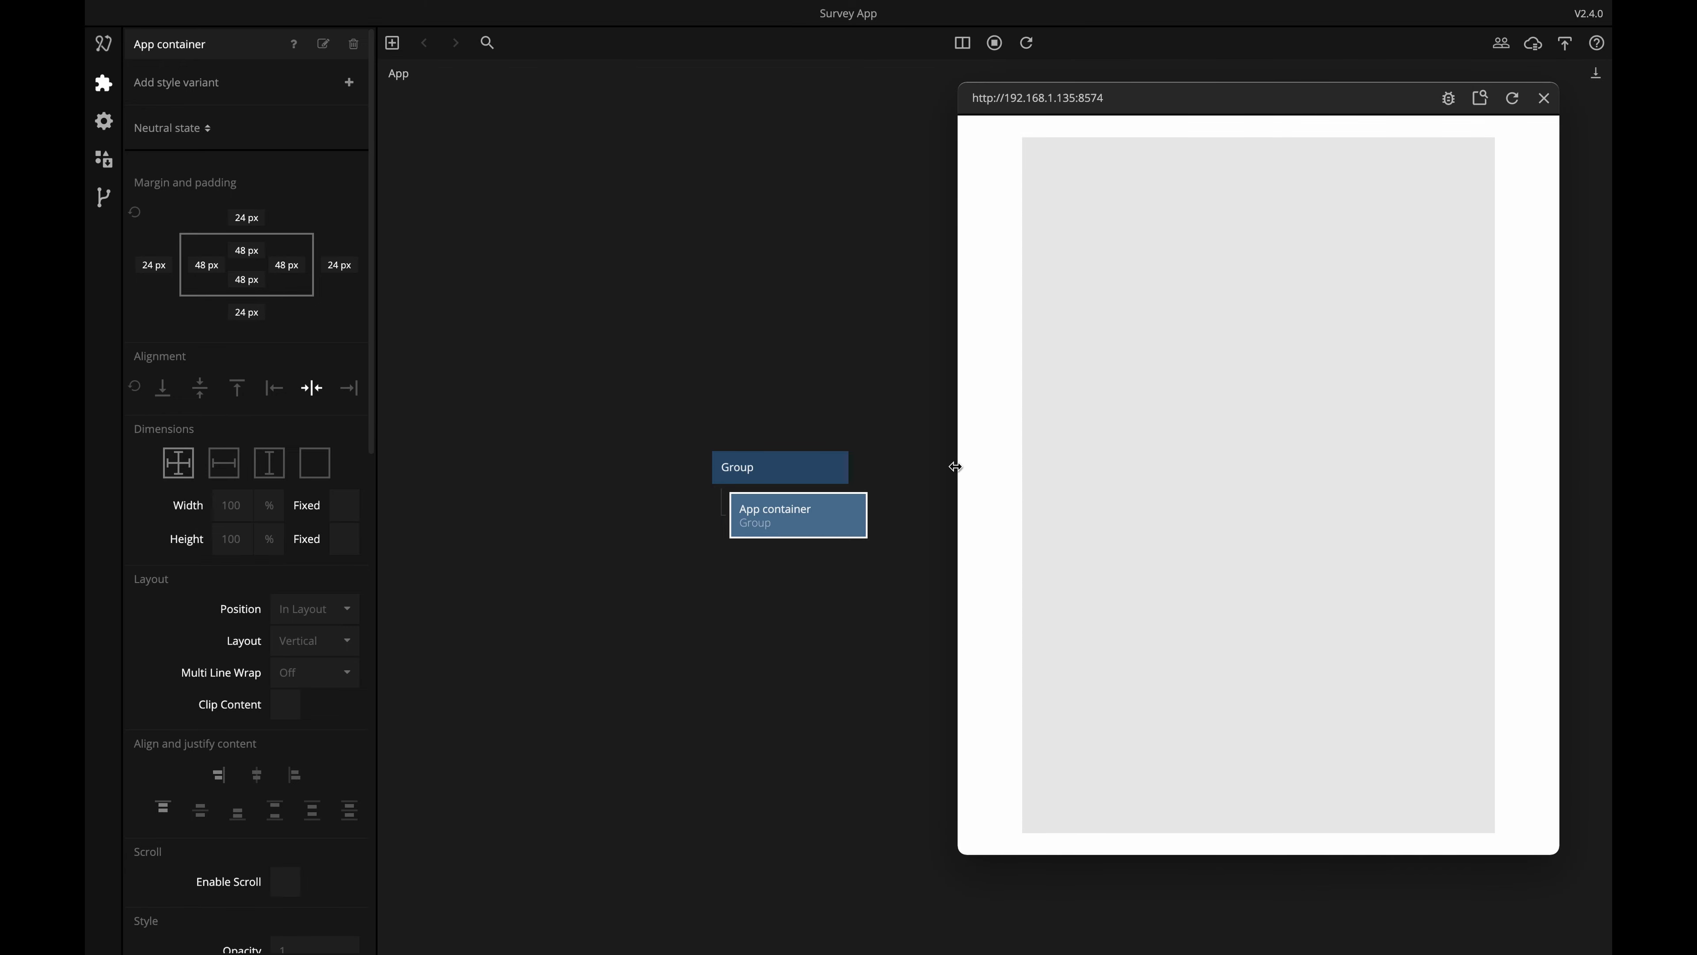
pyautogui.moveTo(955, 466); pyautogui.dragTo(1057, 491)
pyautogui.click(976, 659)
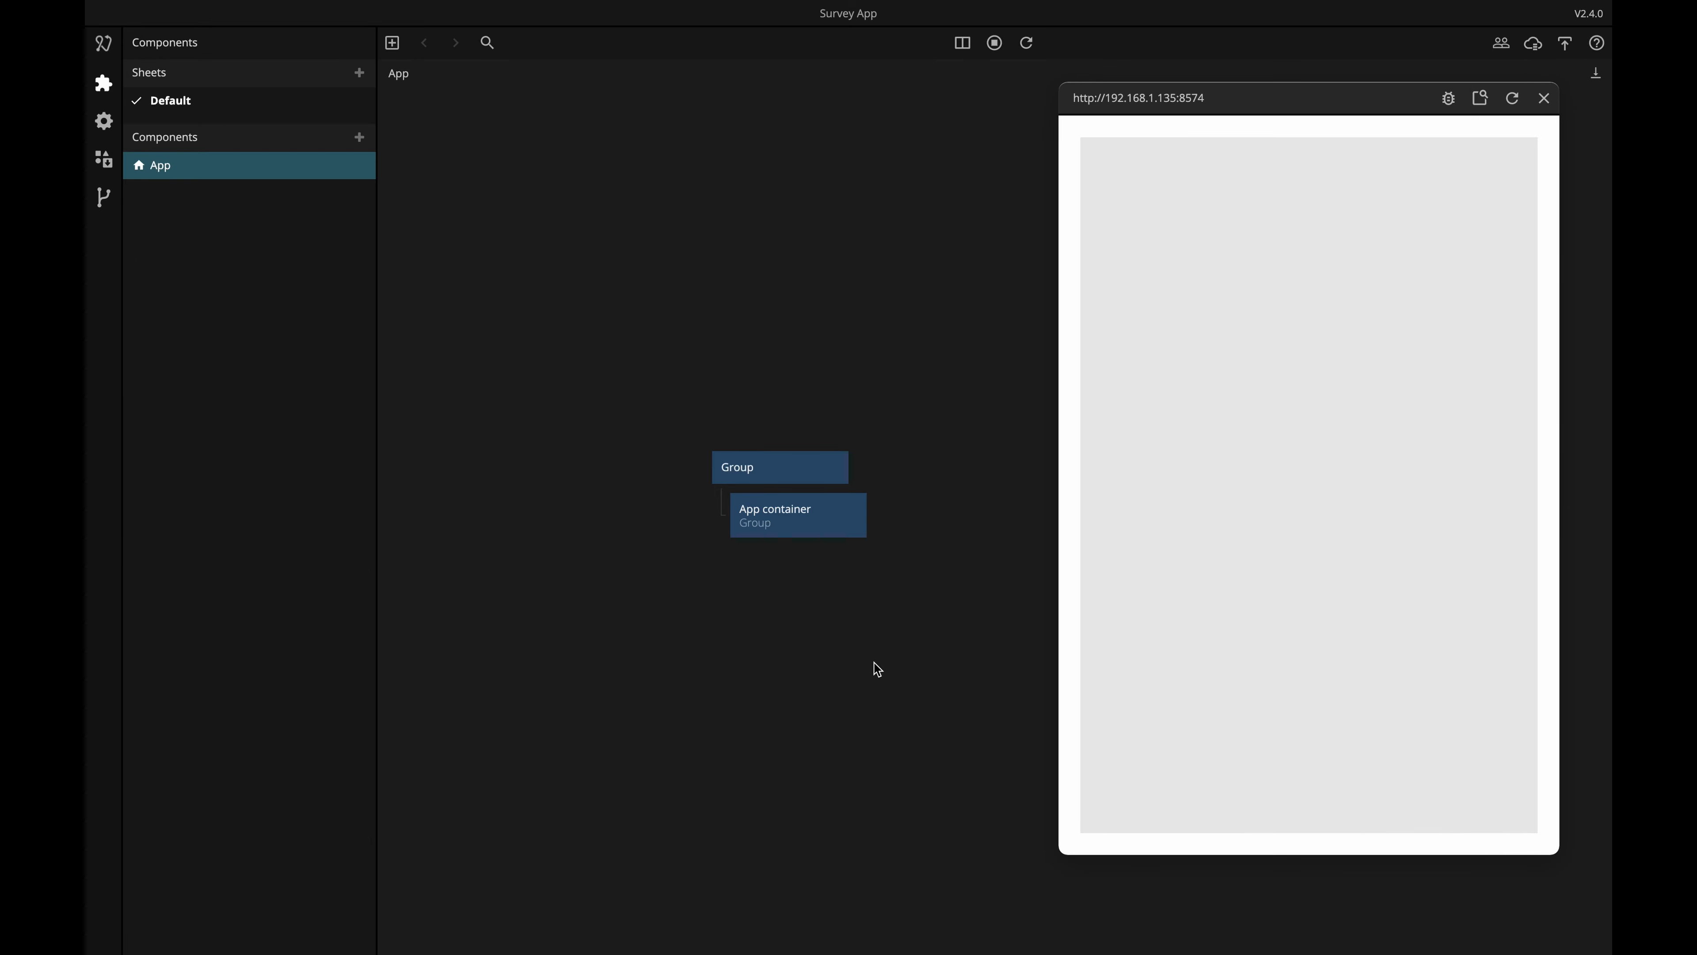
# Create a new visual component named "Header".
pyautogui.moveTo(875, 671); pyautogui.dragTo(738, 599)
pyautogui.moveTo(599, 572); pyautogui.dragTo(649, 585)
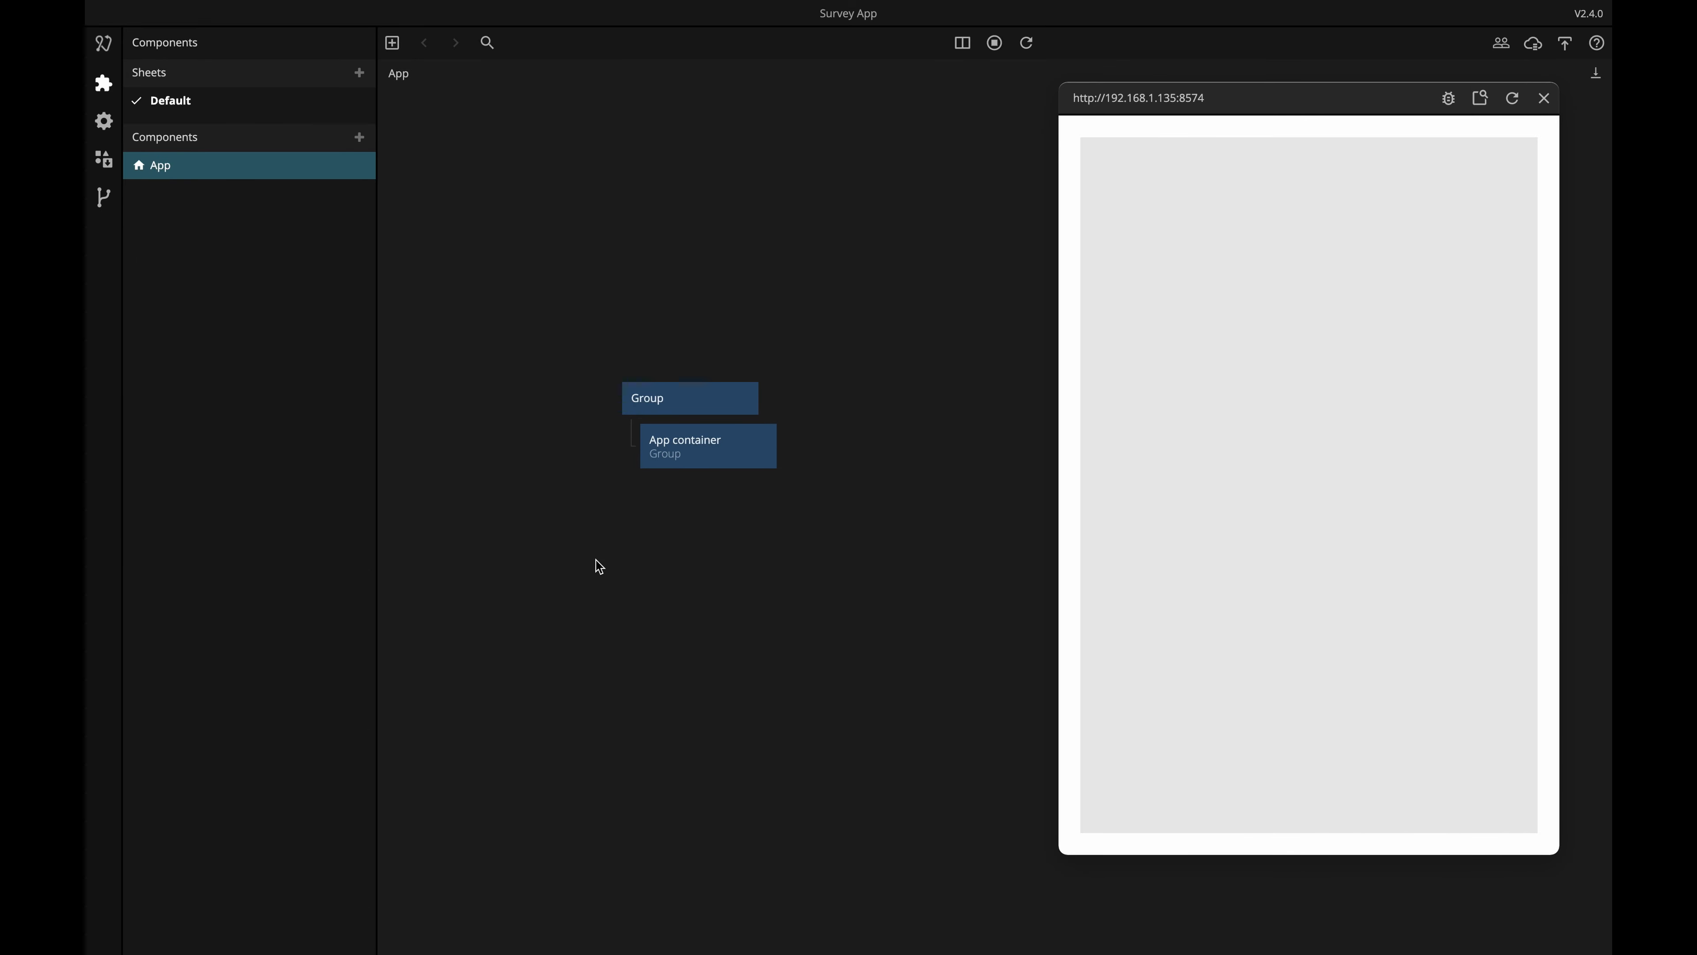
pyautogui.click(359, 137)
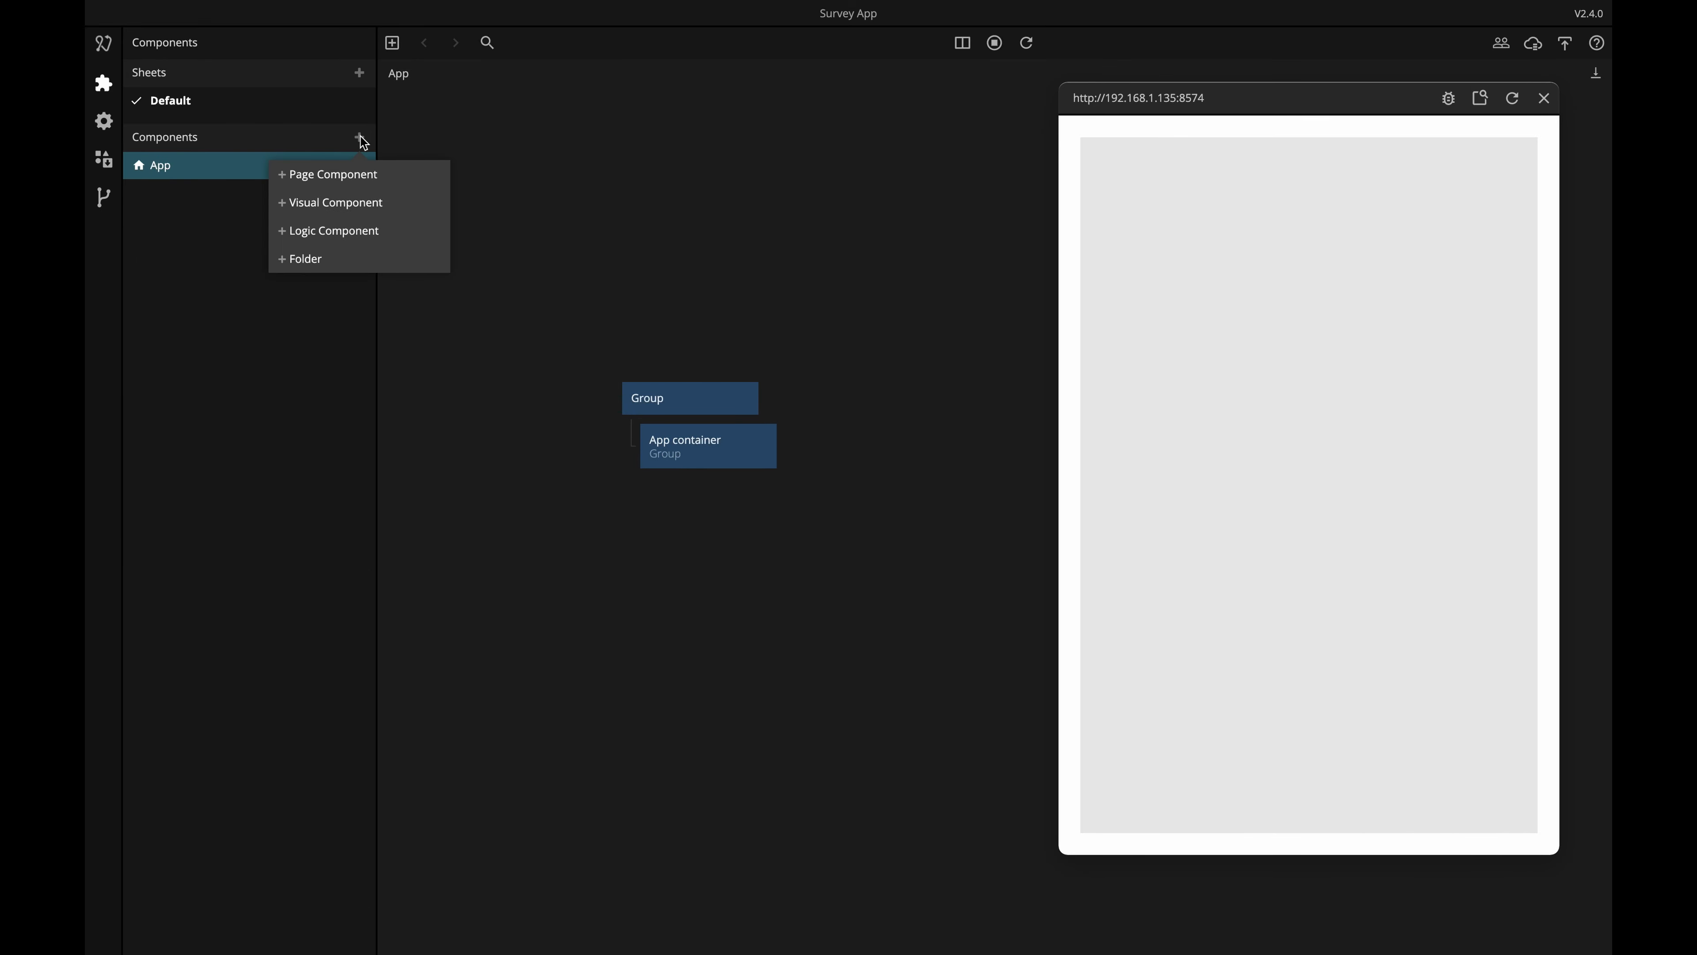
pyautogui.click(320, 211)
pyautogui.write('Header')
pyautogui.press('Return')
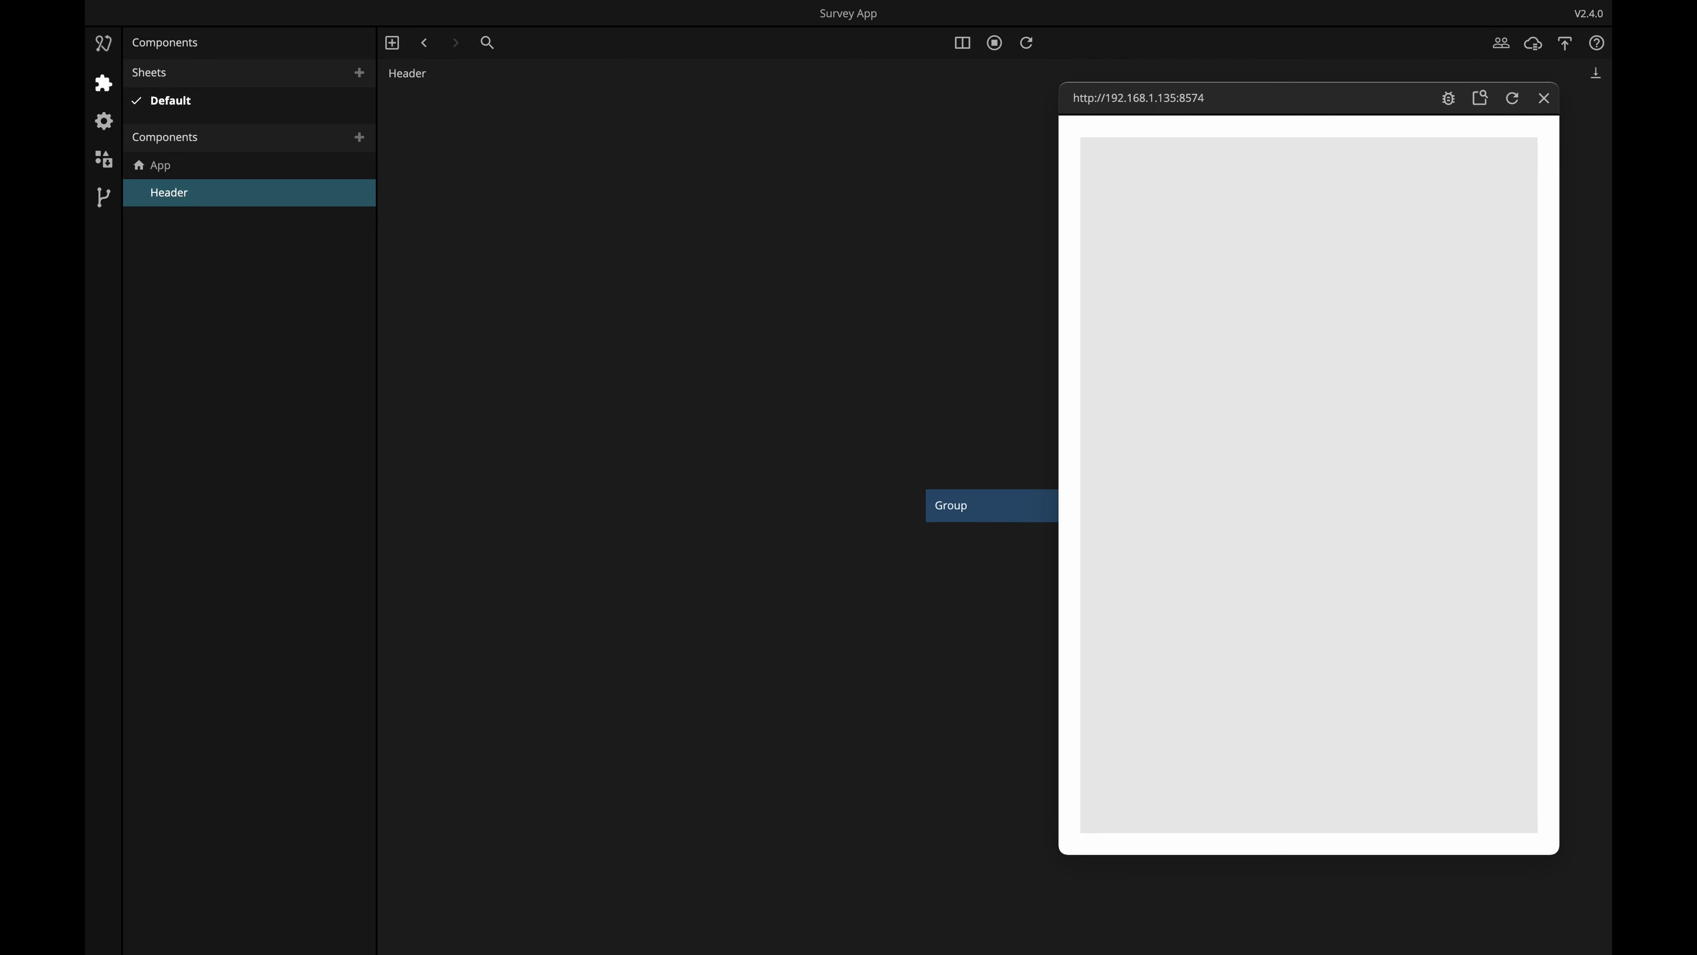
# Return to the App component, nest the Header component inside the App container, and open Header for editing.
pyautogui.click(424, 43)
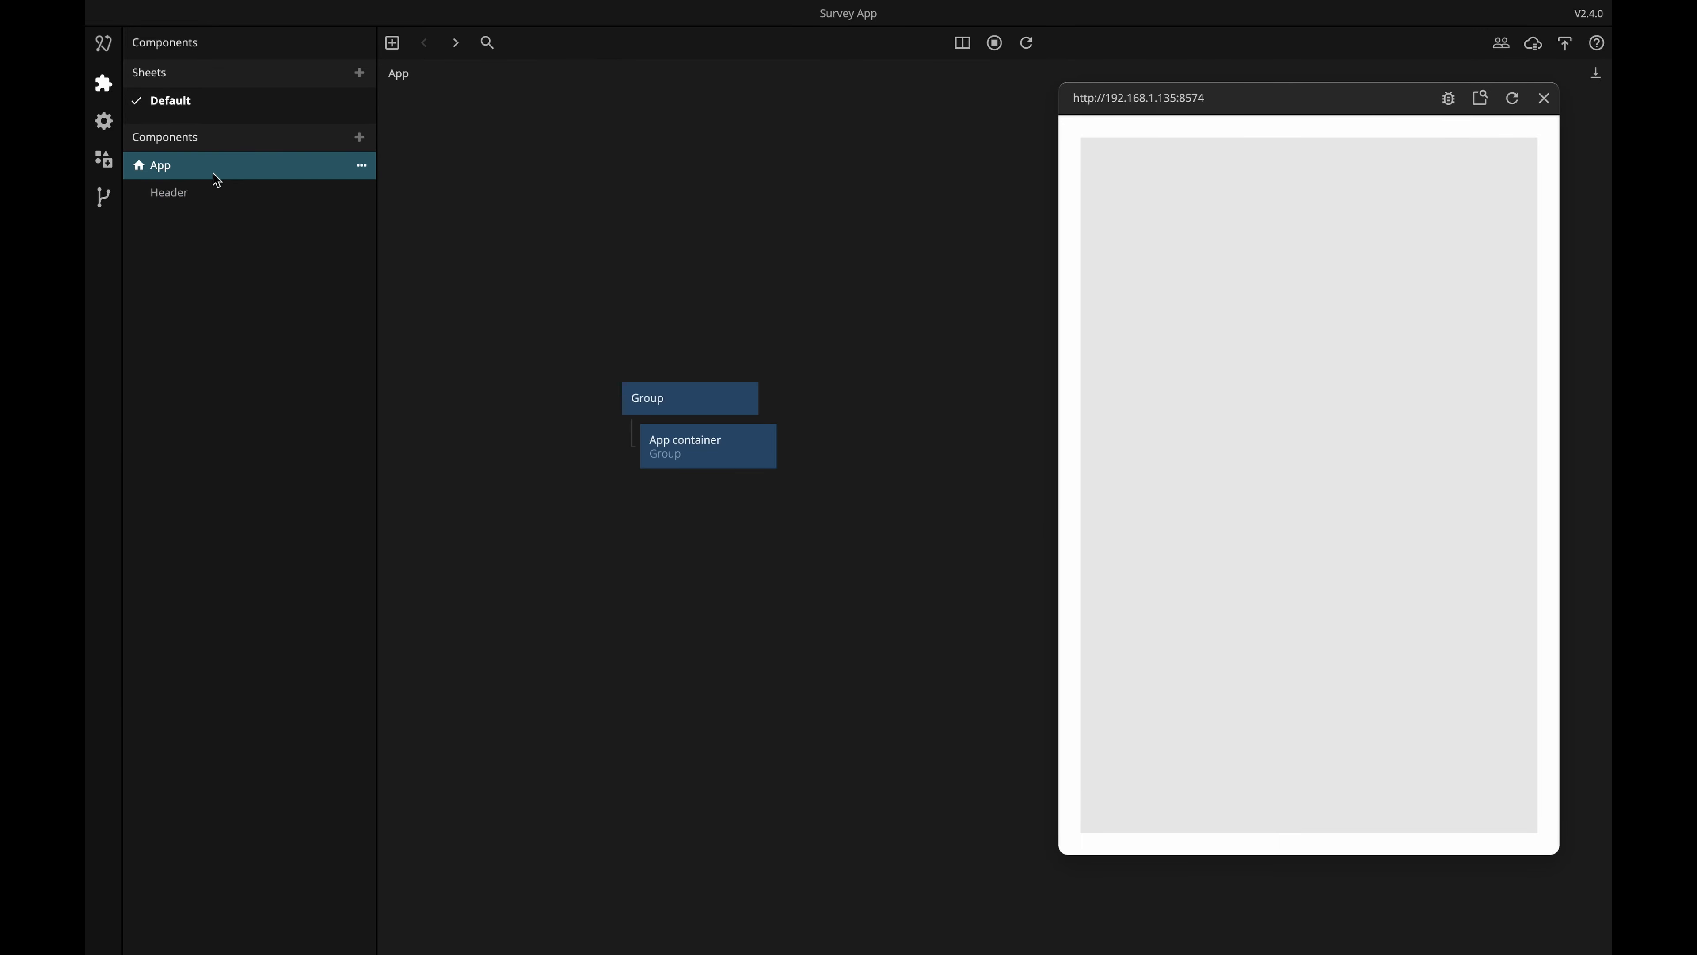
pyautogui.moveTo(175, 202); pyautogui.dragTo(705, 445)
pyautogui.doubleClick(710, 493)
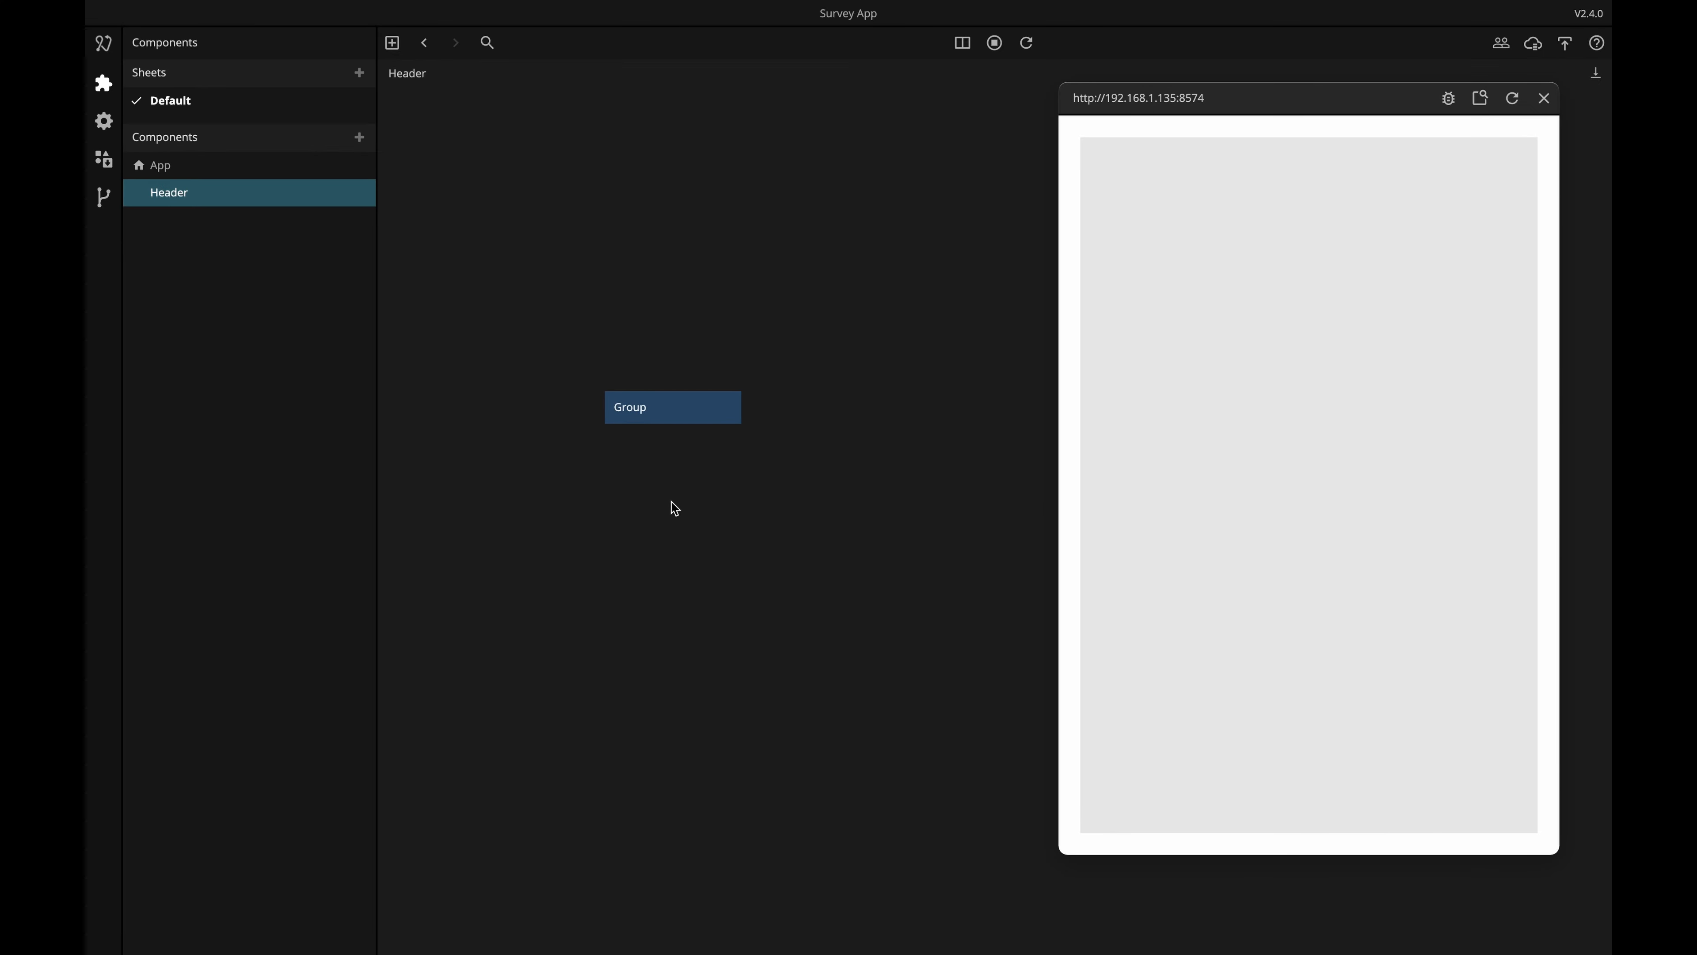
# Rename the Header component's root group to "header".
pyautogui.click(655, 421)
pyautogui.doubleClick(146, 42)
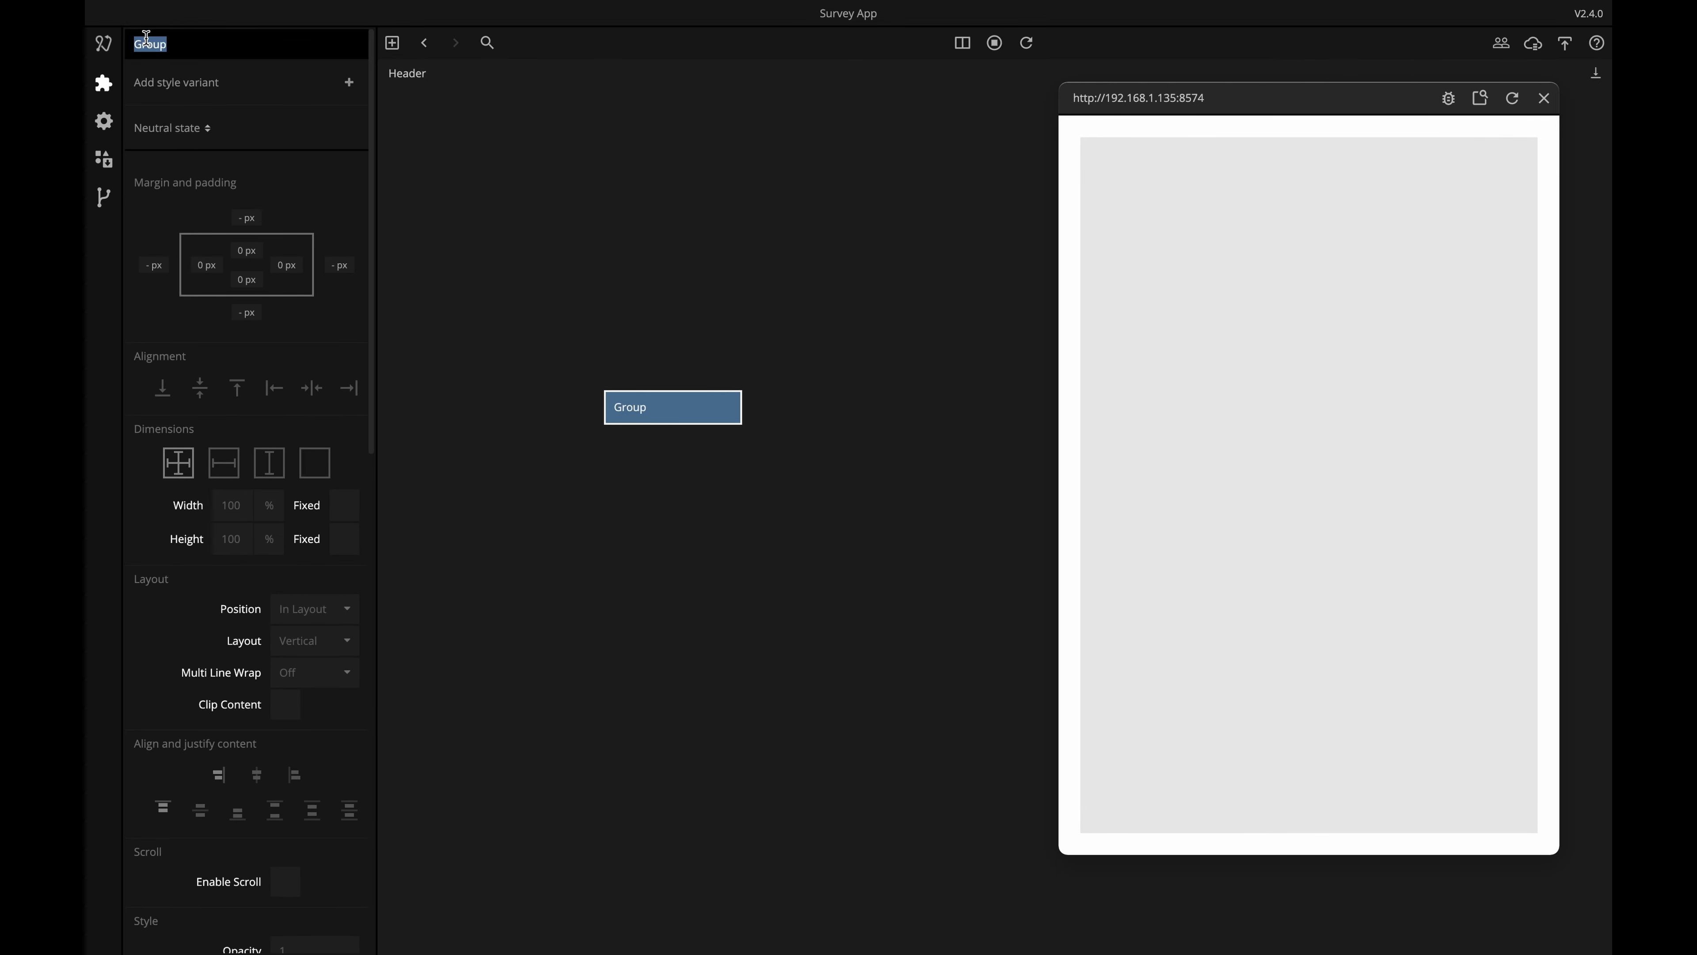
pyautogui.write('header')
pyautogui.press('Return')
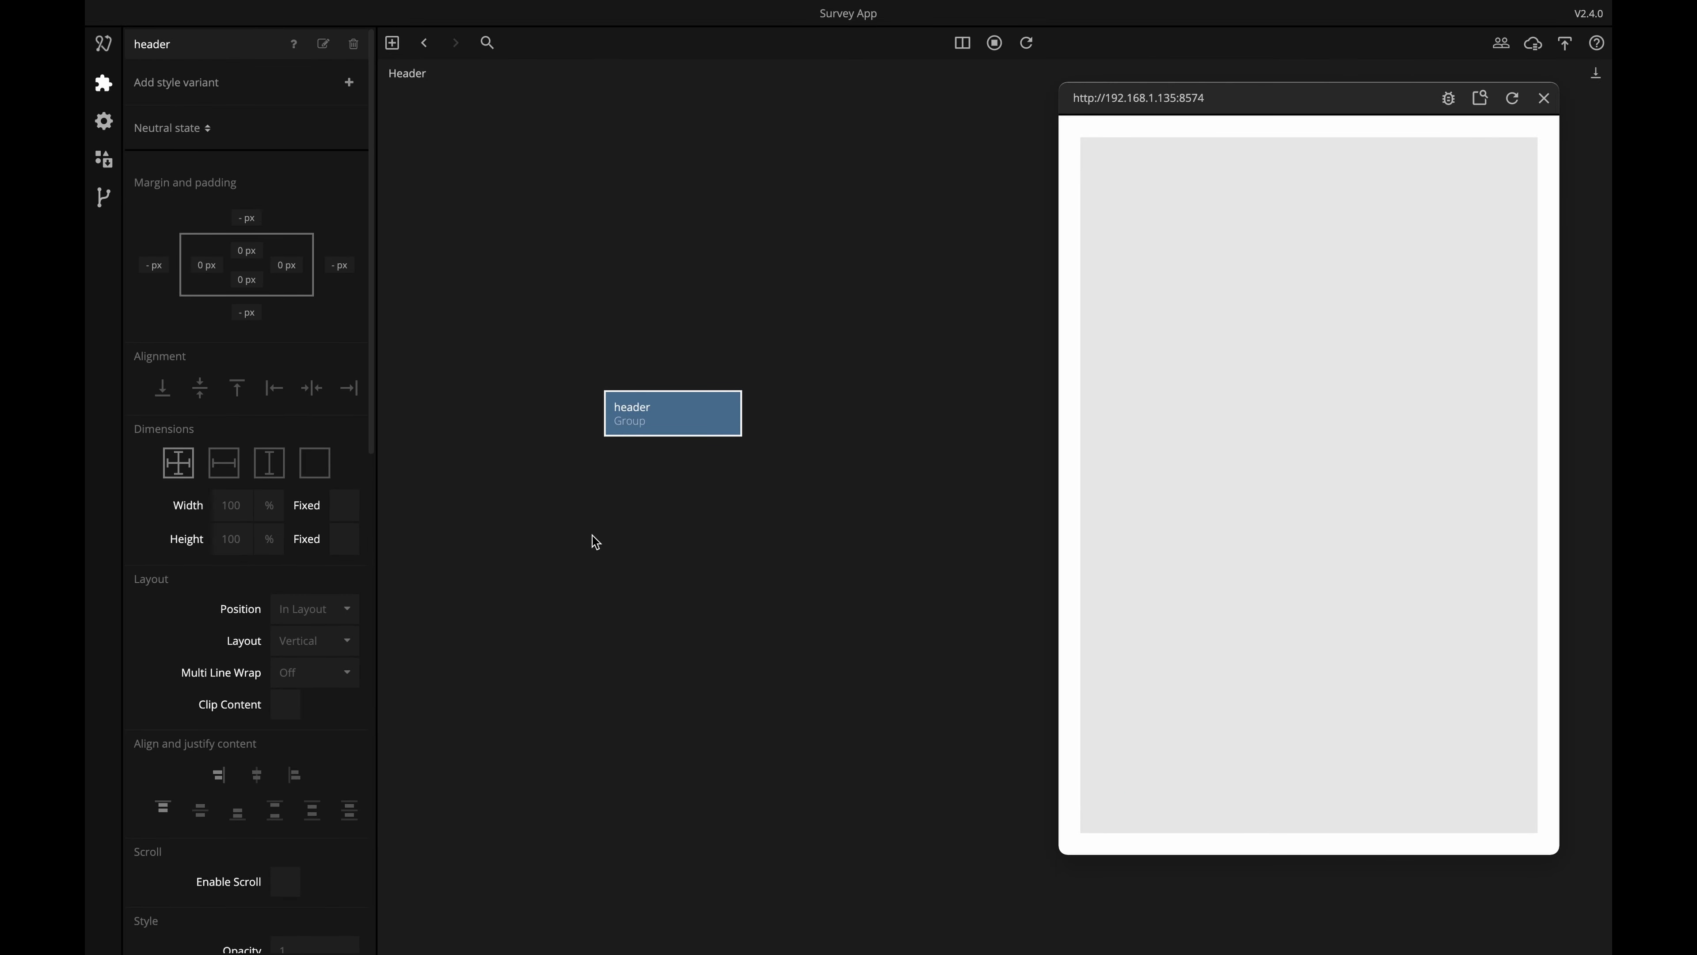
# Add a Text node and nest it inside the header group.
pyautogui.click(655, 476)
pyautogui.rightClick(646, 515)
pyautogui.write('te')
pyautogui.press('Return')
pyautogui.moveTo(668, 526); pyautogui.dragTo(673, 426)
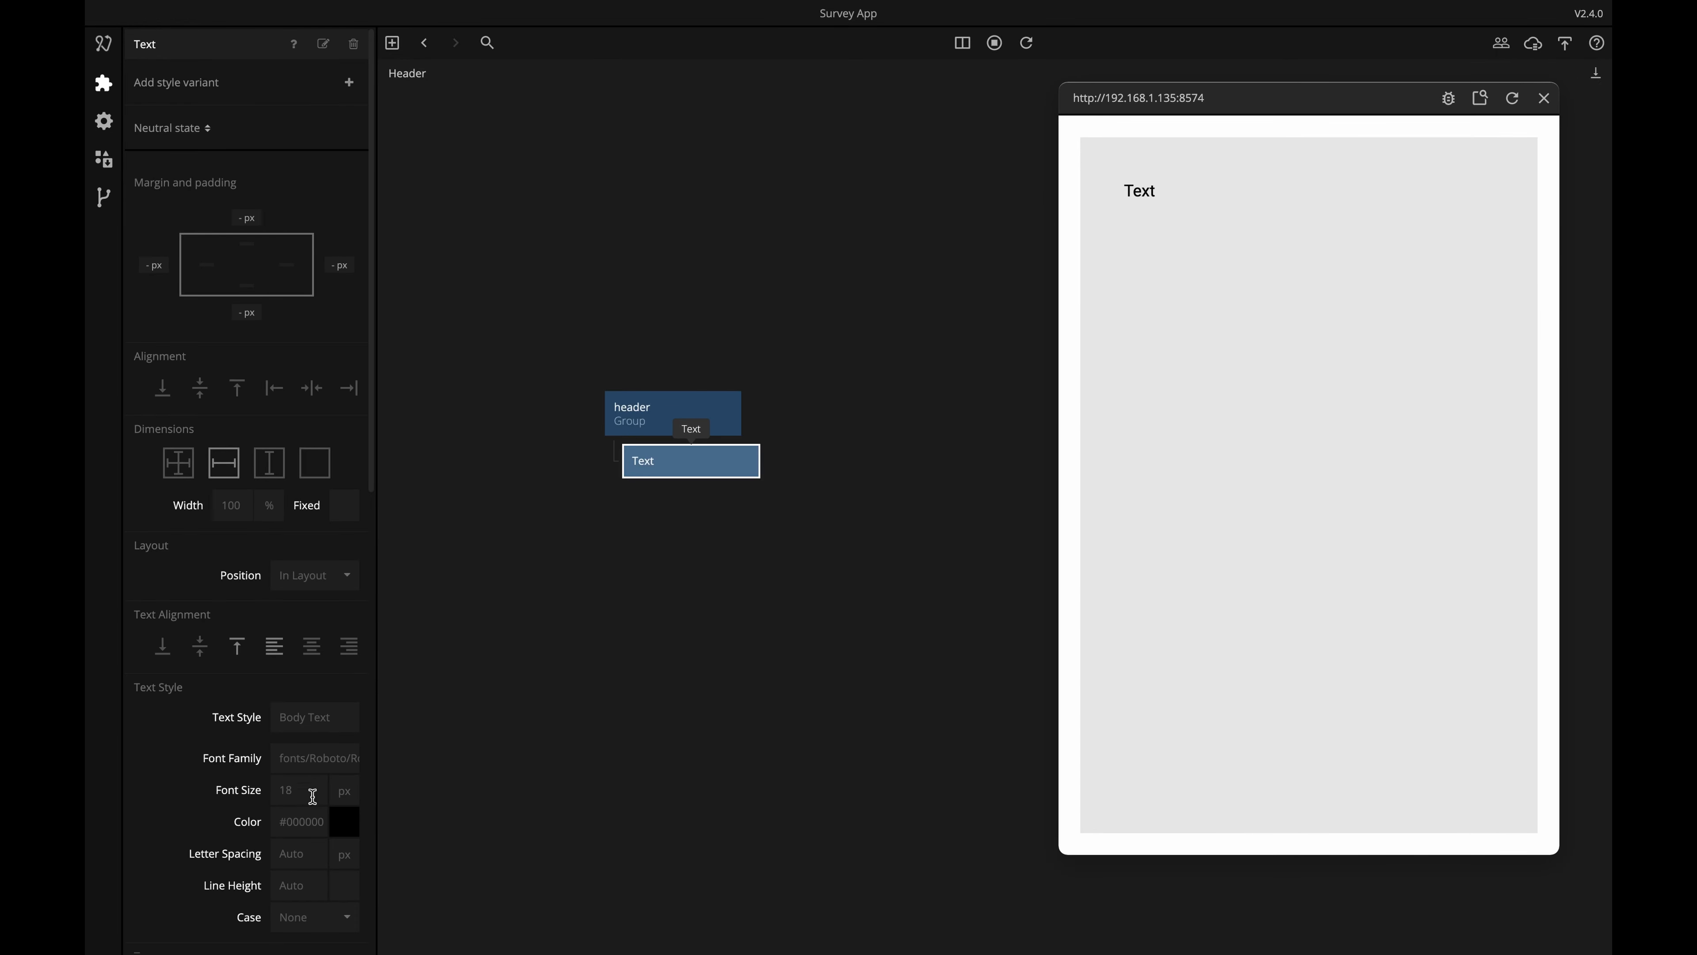
# Set the Text node's font size to 14 px and its font family to Roboto-Medium.
pyautogui.scroll(-1, 304, 820)
pyautogui.click(305, 725)
pyautogui.write('14')
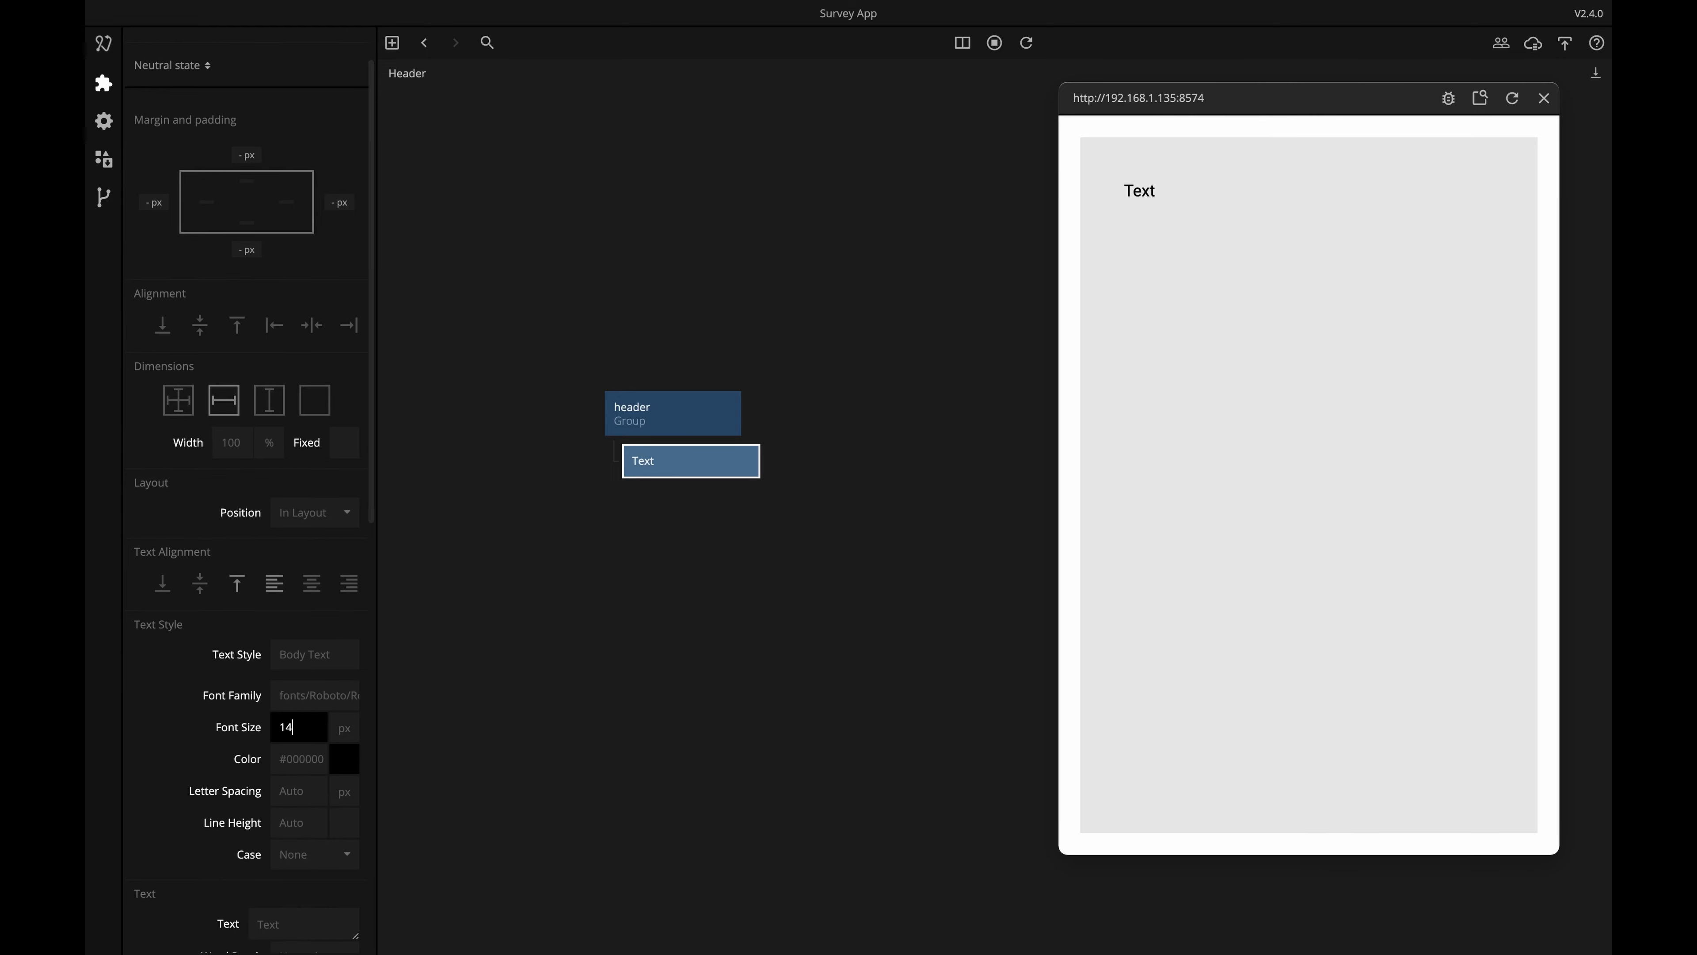
pyautogui.press('Return')
pyautogui.click(325, 706)
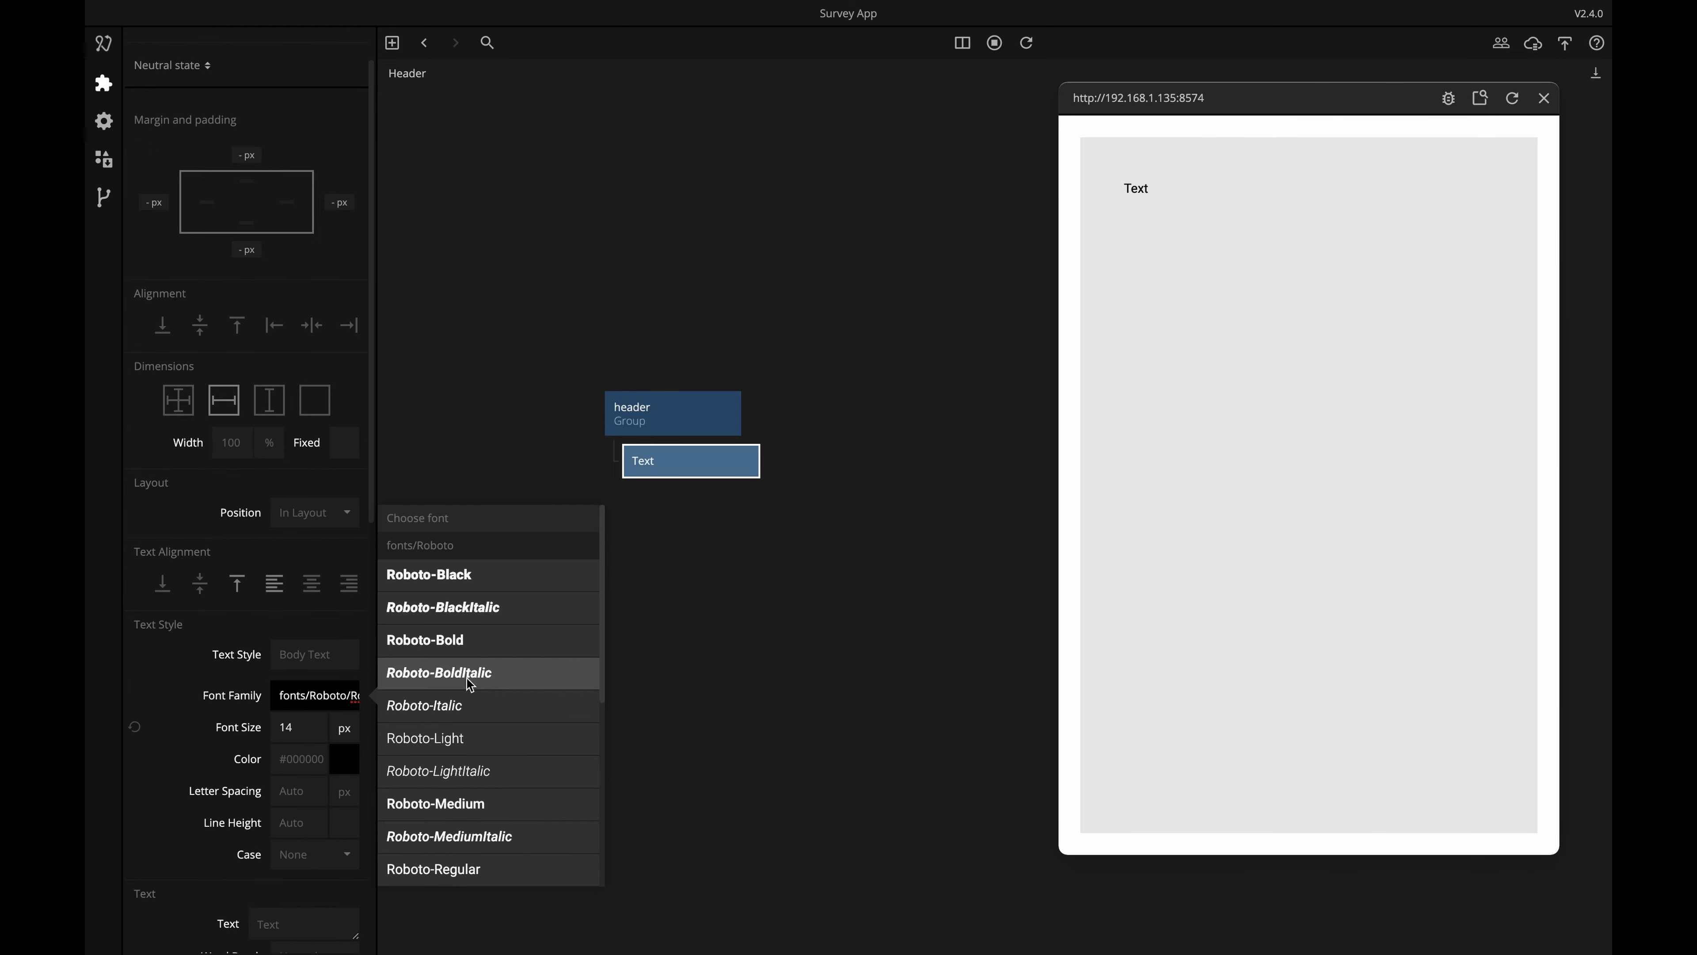
pyautogui.click(467, 803)
# Apply the Dark color style to the Text node.
pyautogui.click(307, 761)
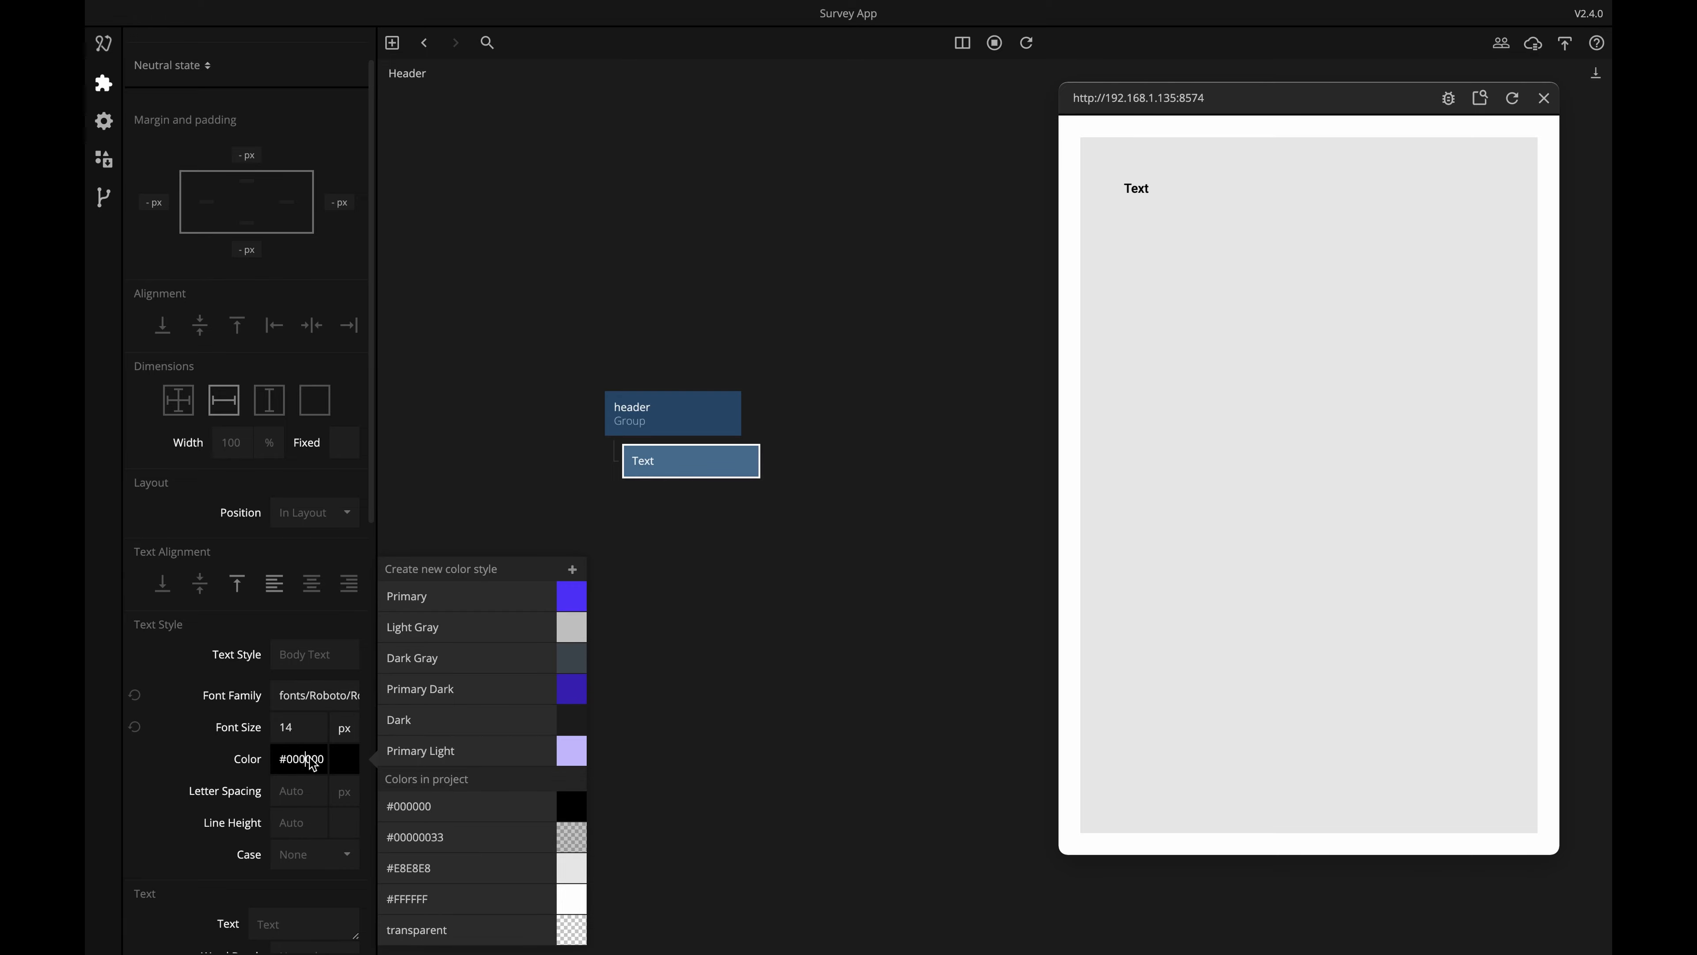
pyautogui.click(400, 663)
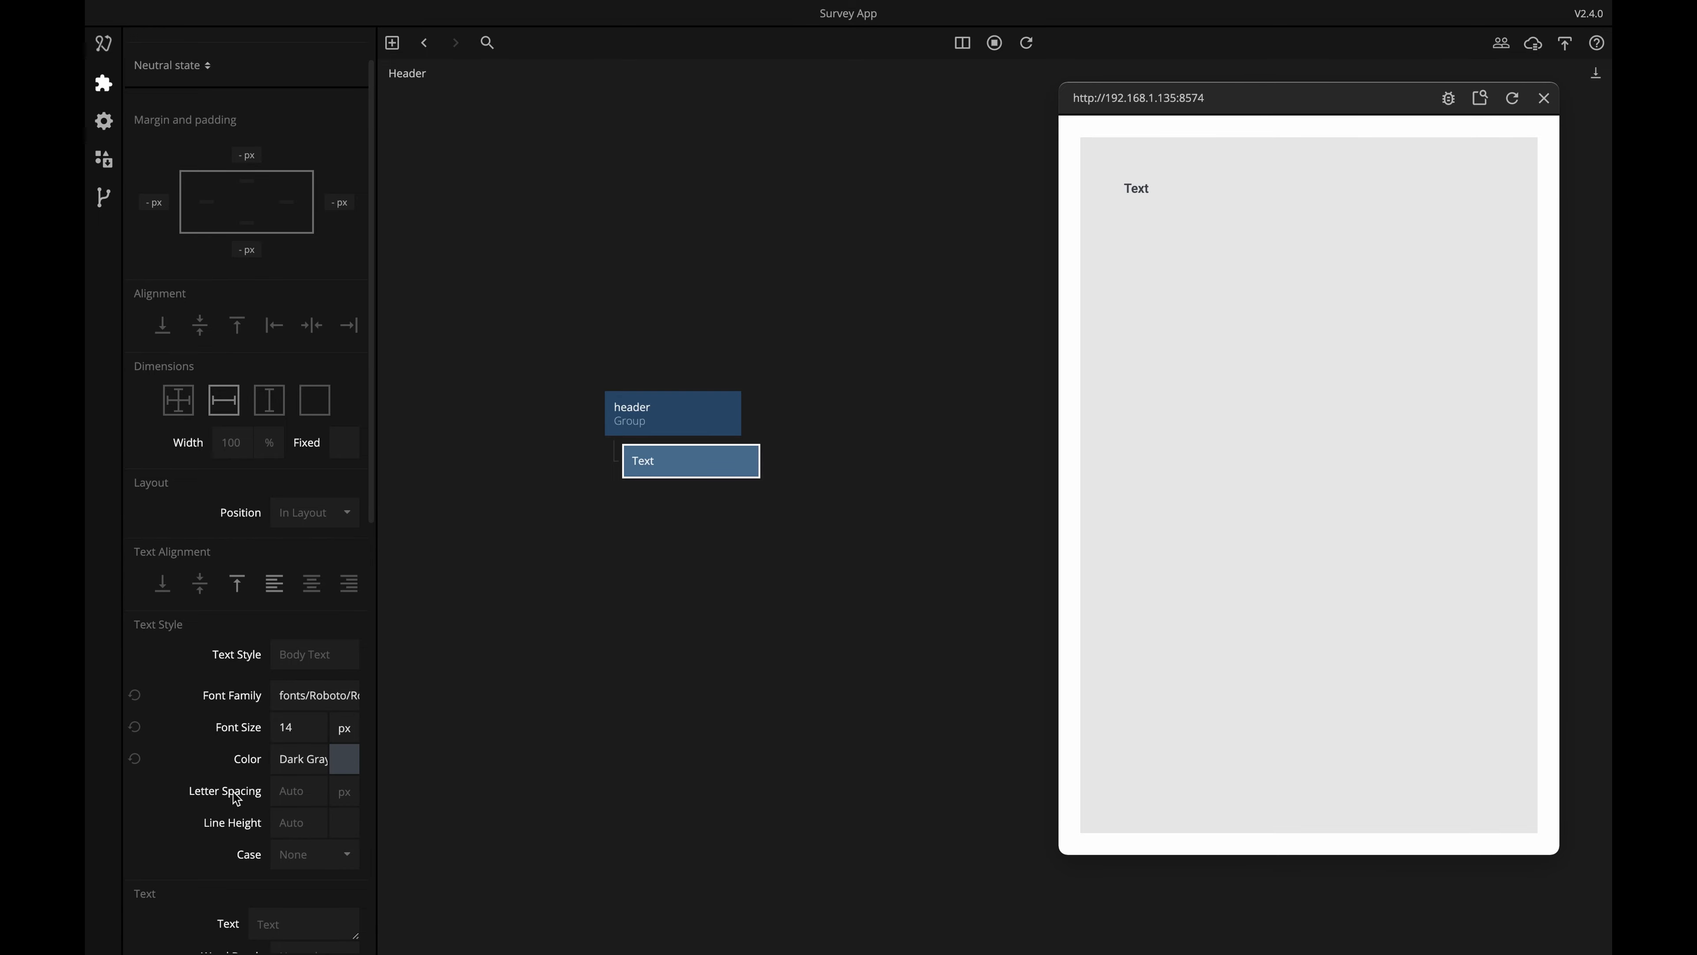
pyautogui.scroll(-1, 238, 799)
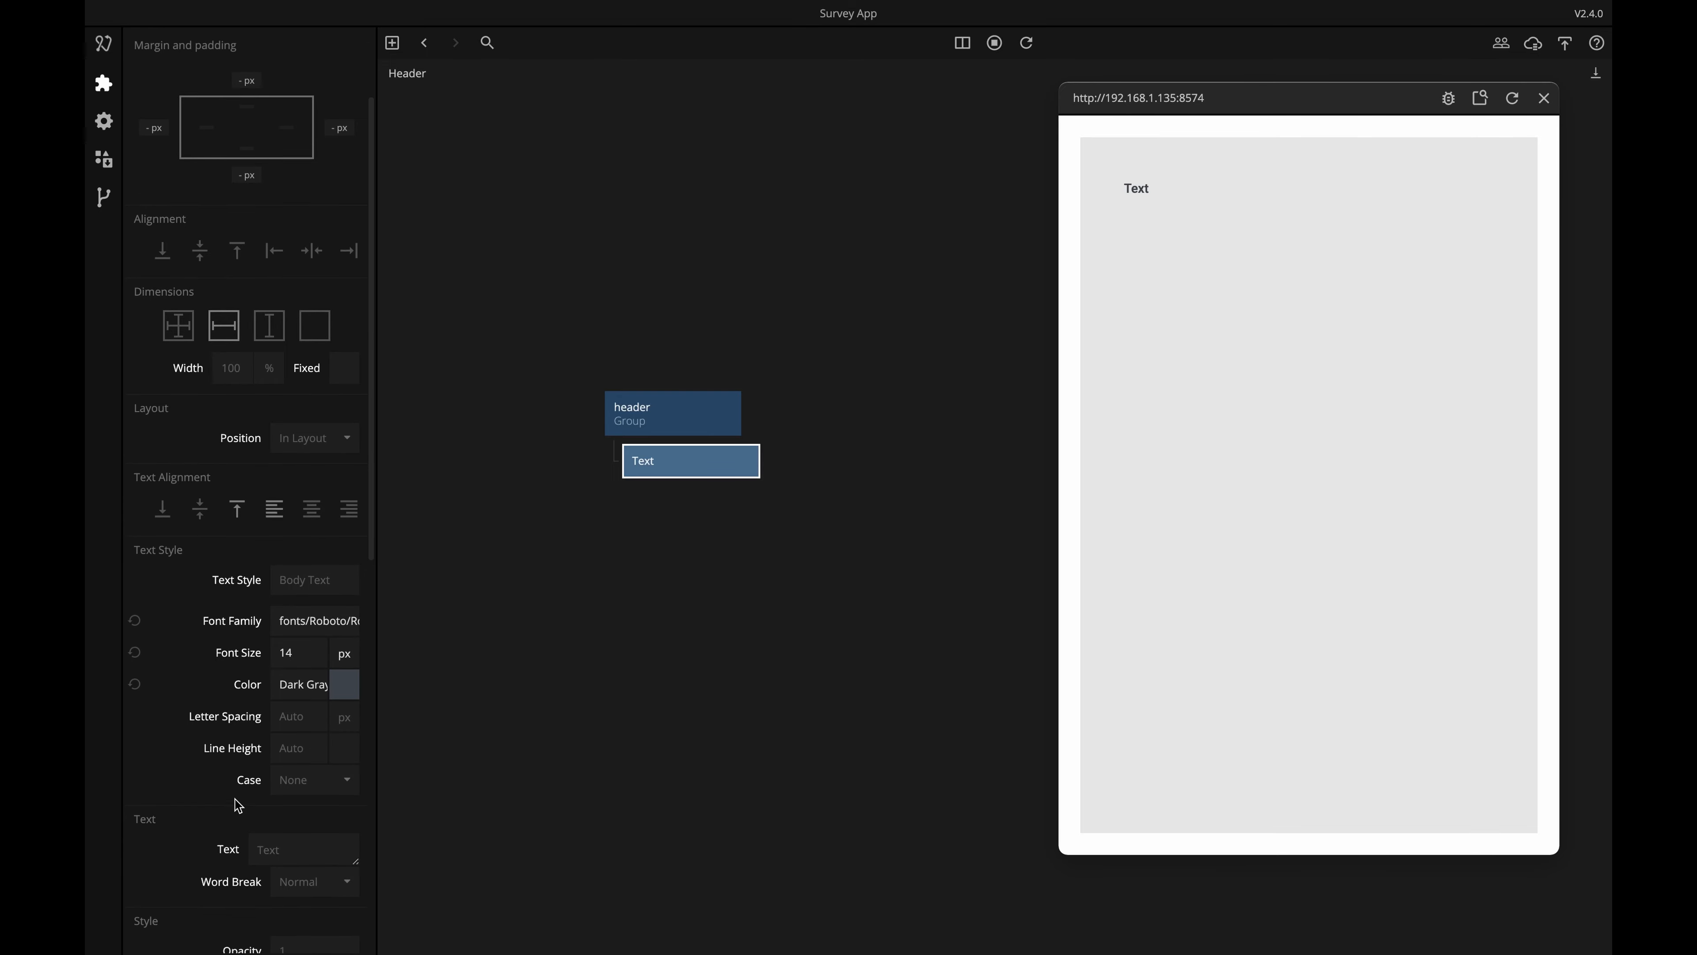
pyautogui.click(301, 674)
pyautogui.click(430, 652)
# Change the Text node's case to Uppercase and deselect the node.
pyautogui.scroll(-1, 288, 781)
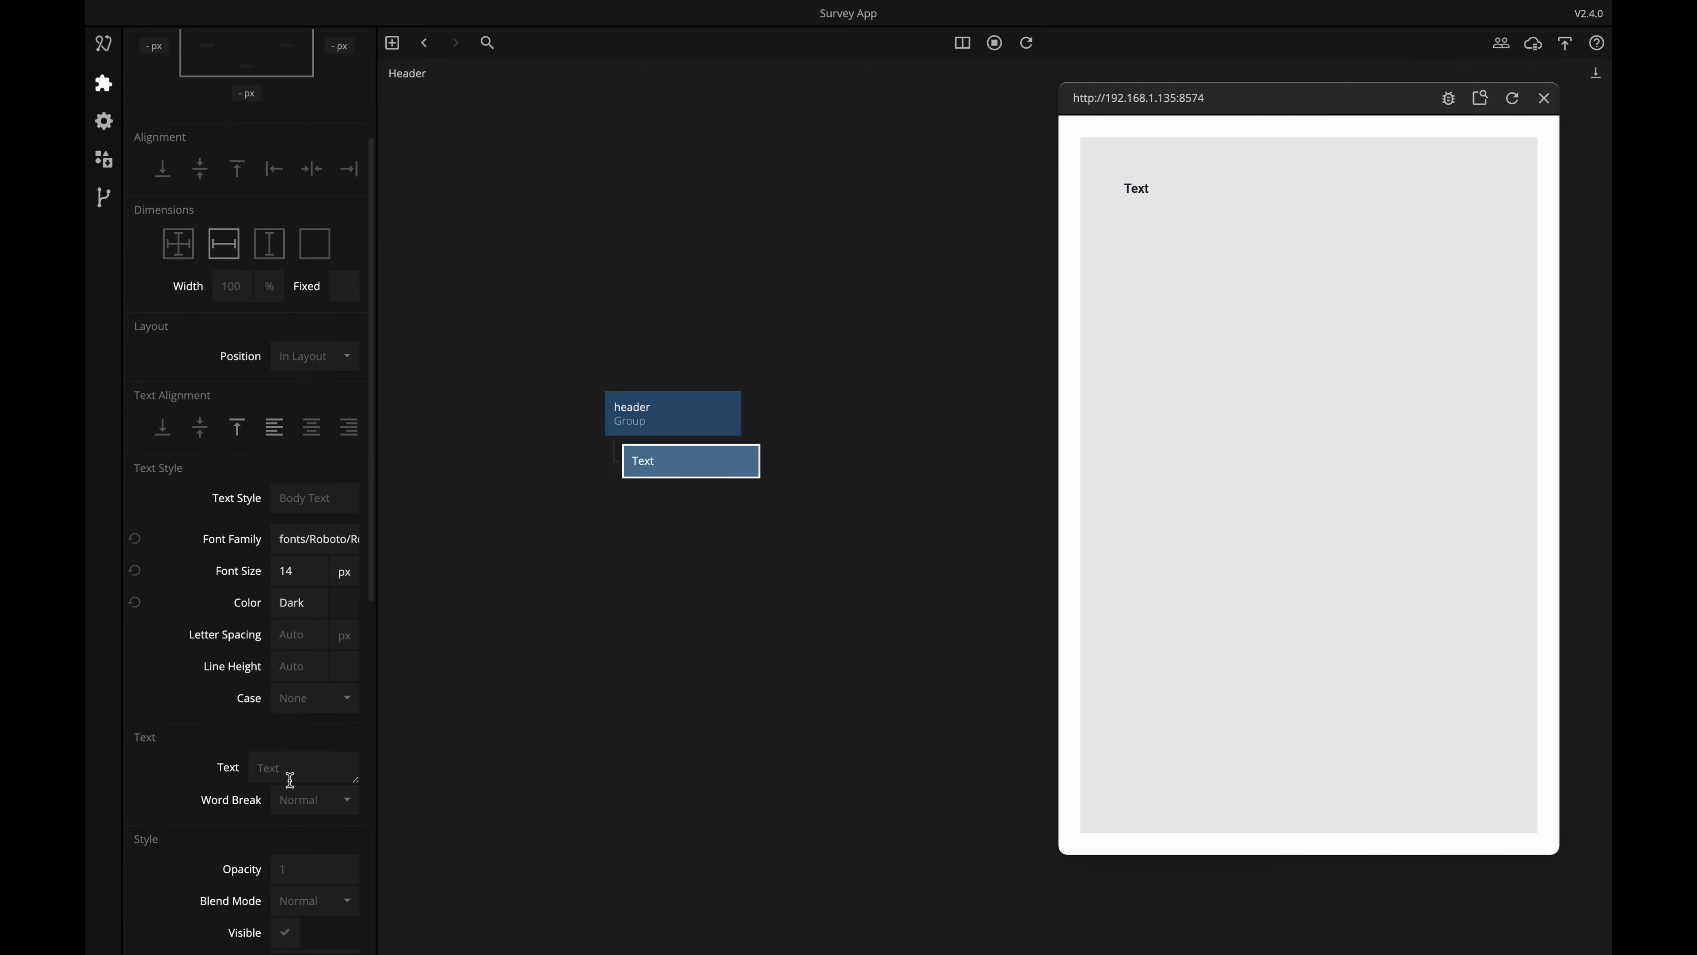
pyautogui.click(318, 686)
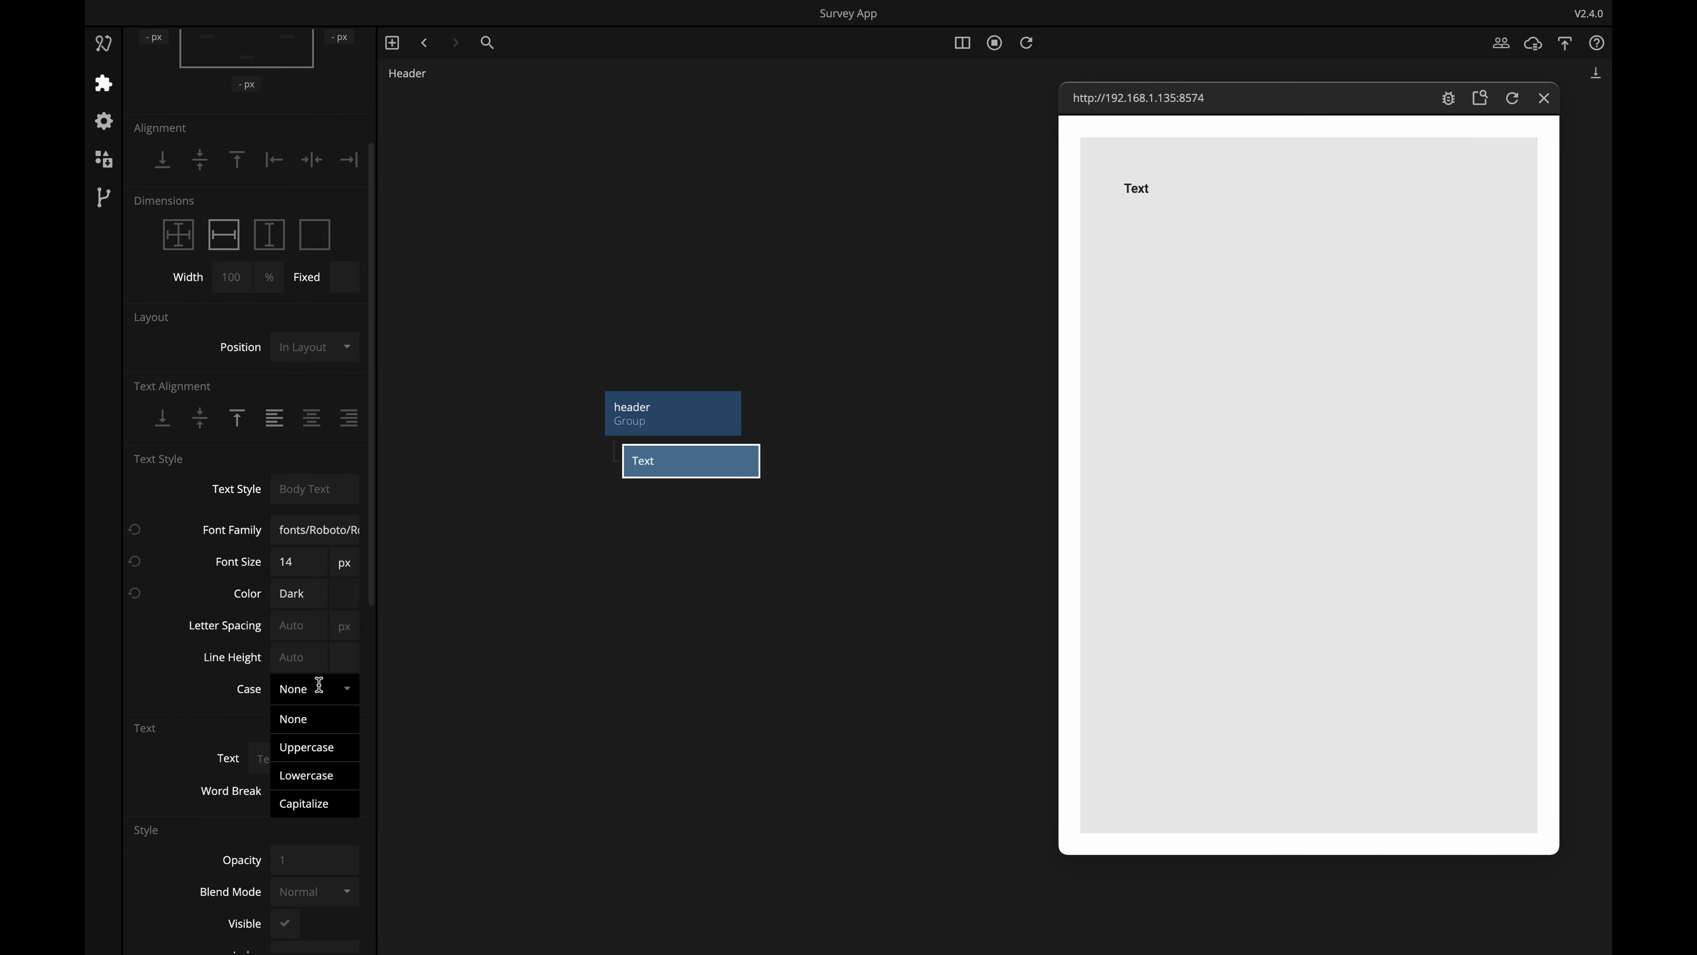
pyautogui.click(319, 749)
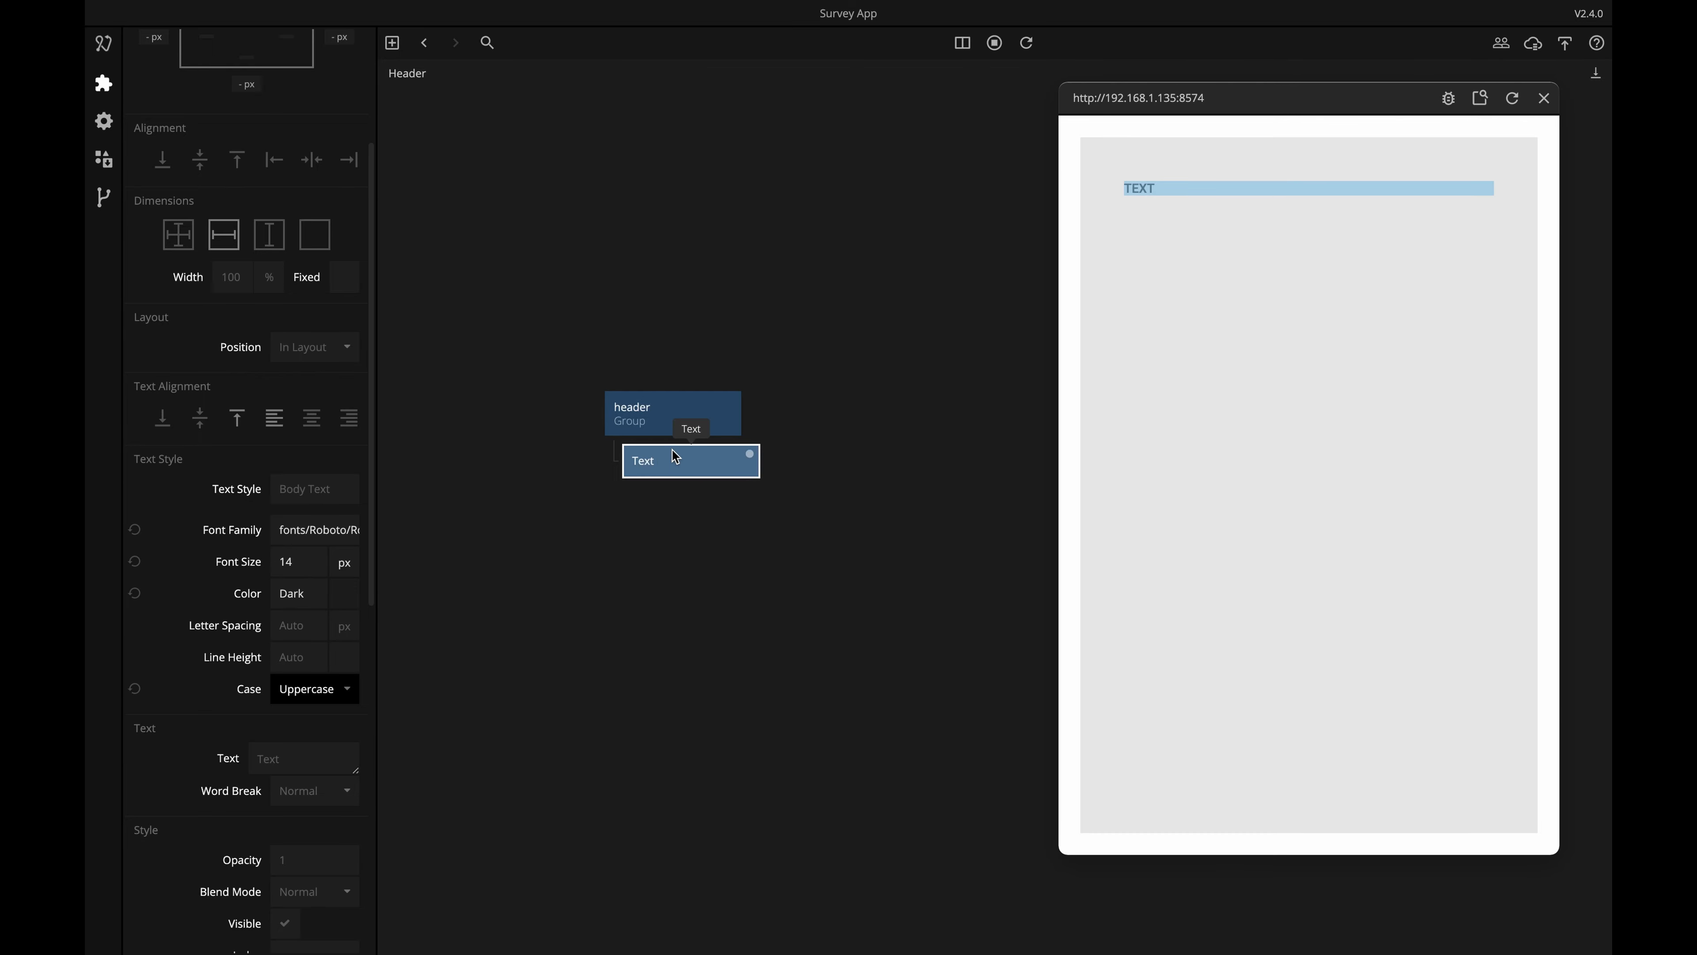
pyautogui.scroll(2, 313, 478)
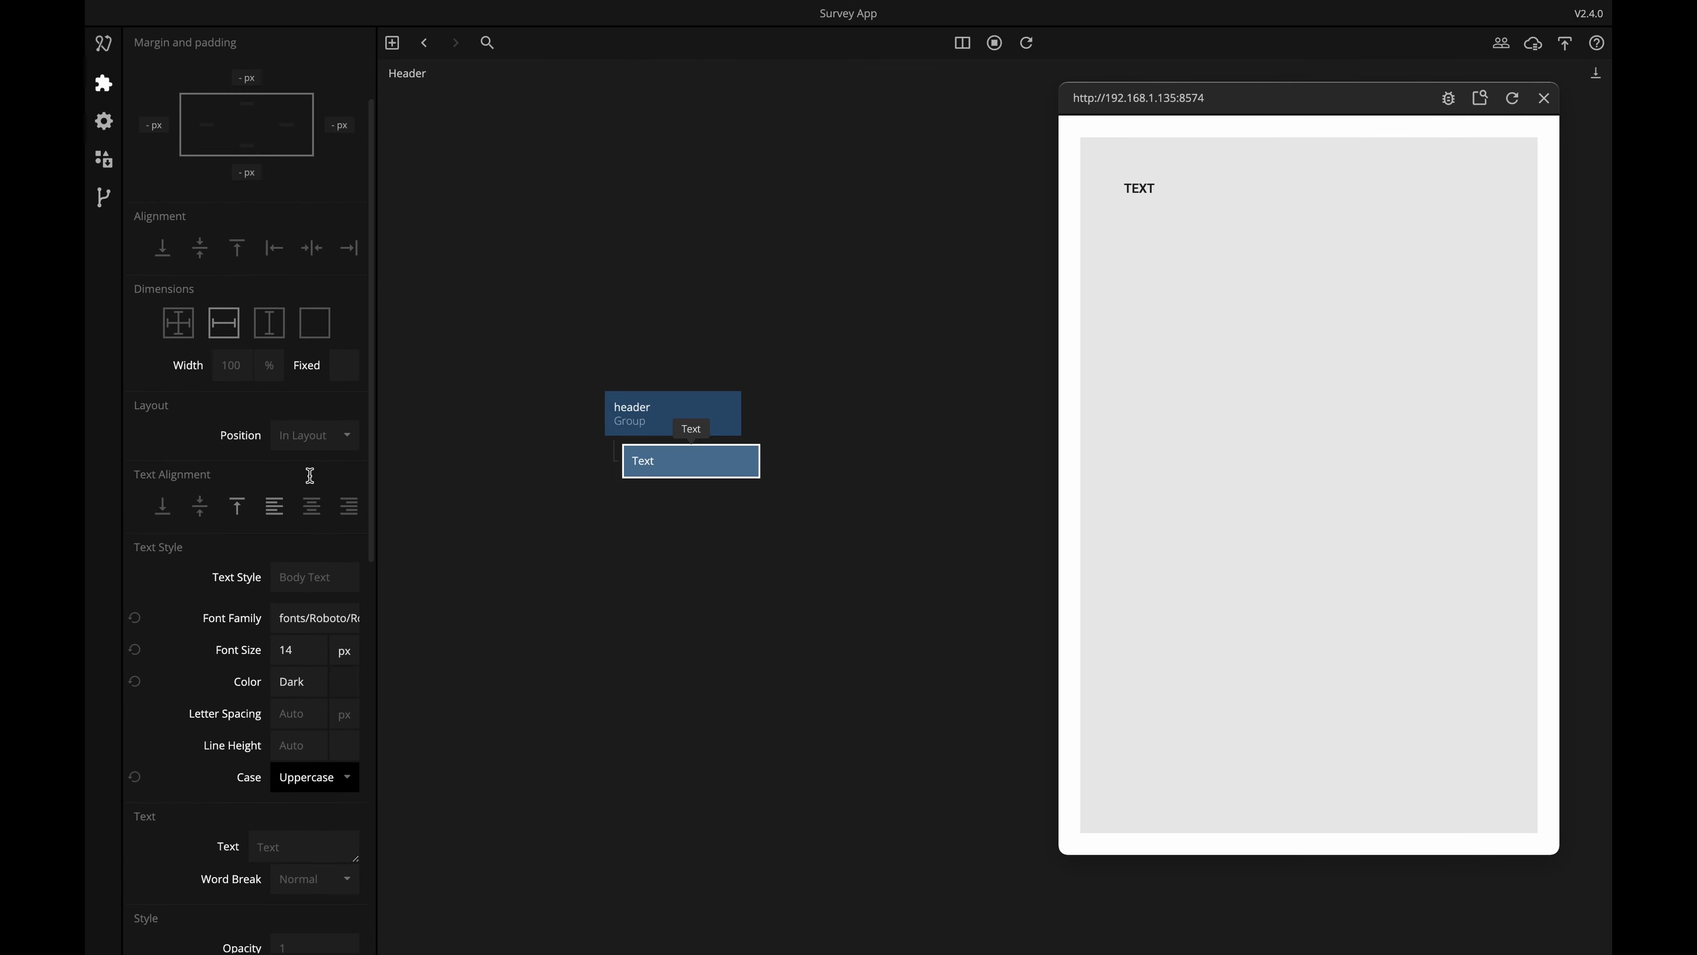
pyautogui.click(686, 512)
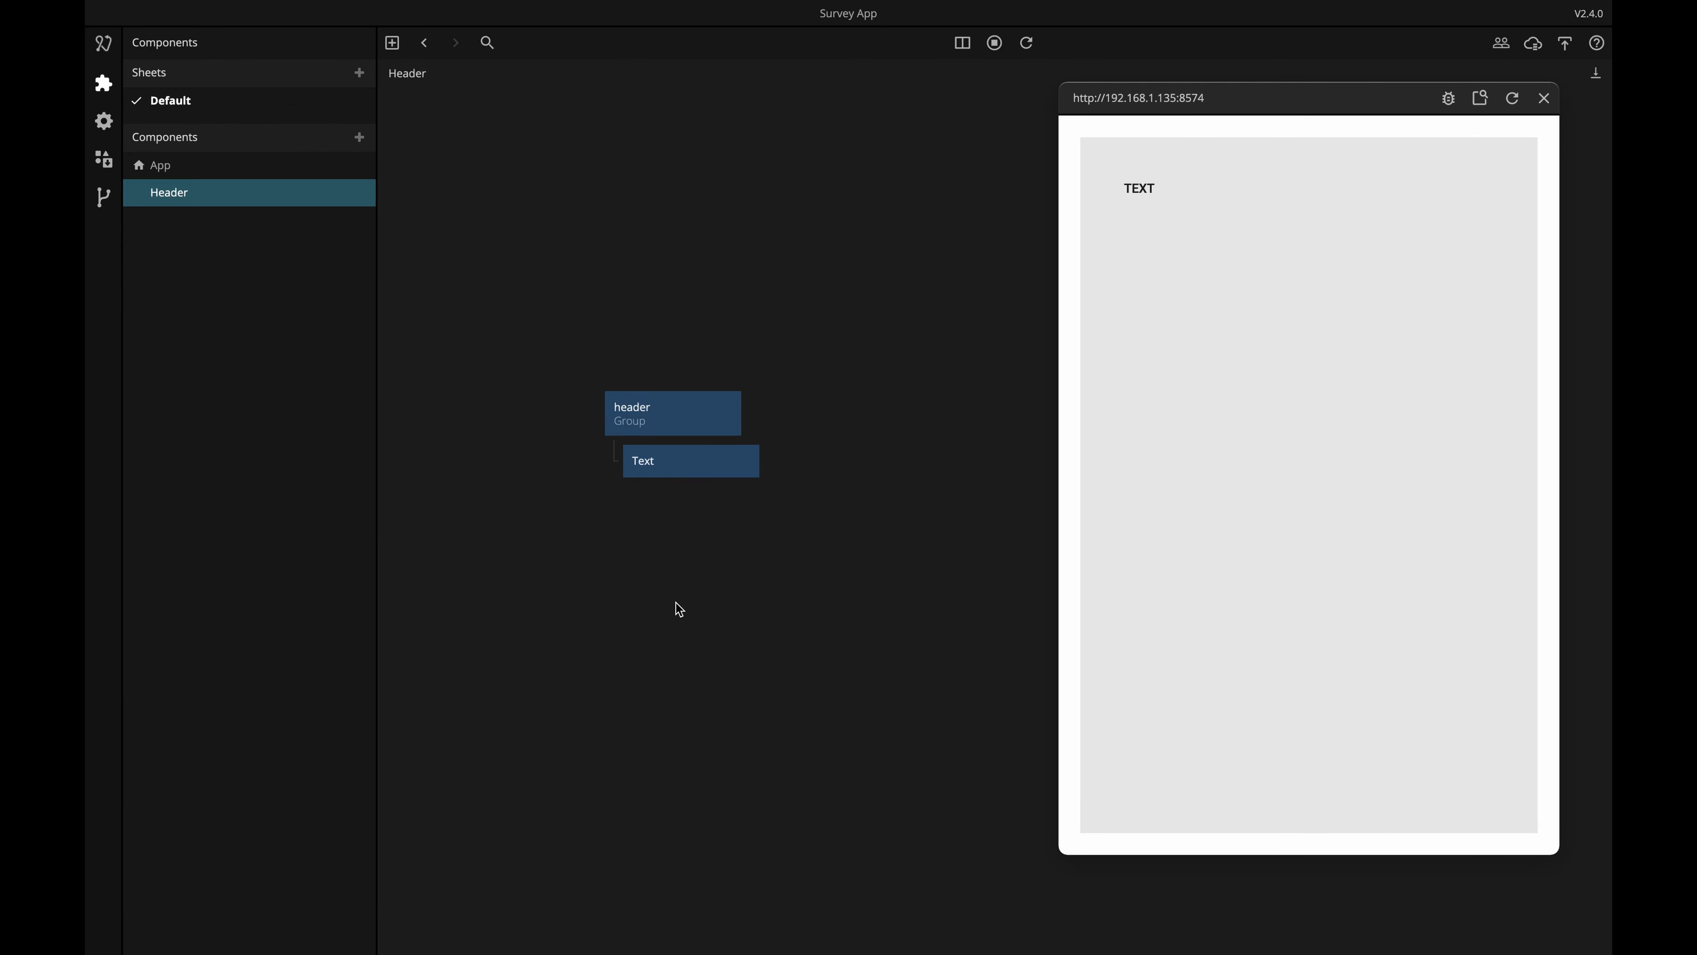
# Add a Group node inside the header group, directly below the Text node.
pyautogui.rightClick(674, 607)
pyautogui.write('gr')
pyautogui.press('Return')
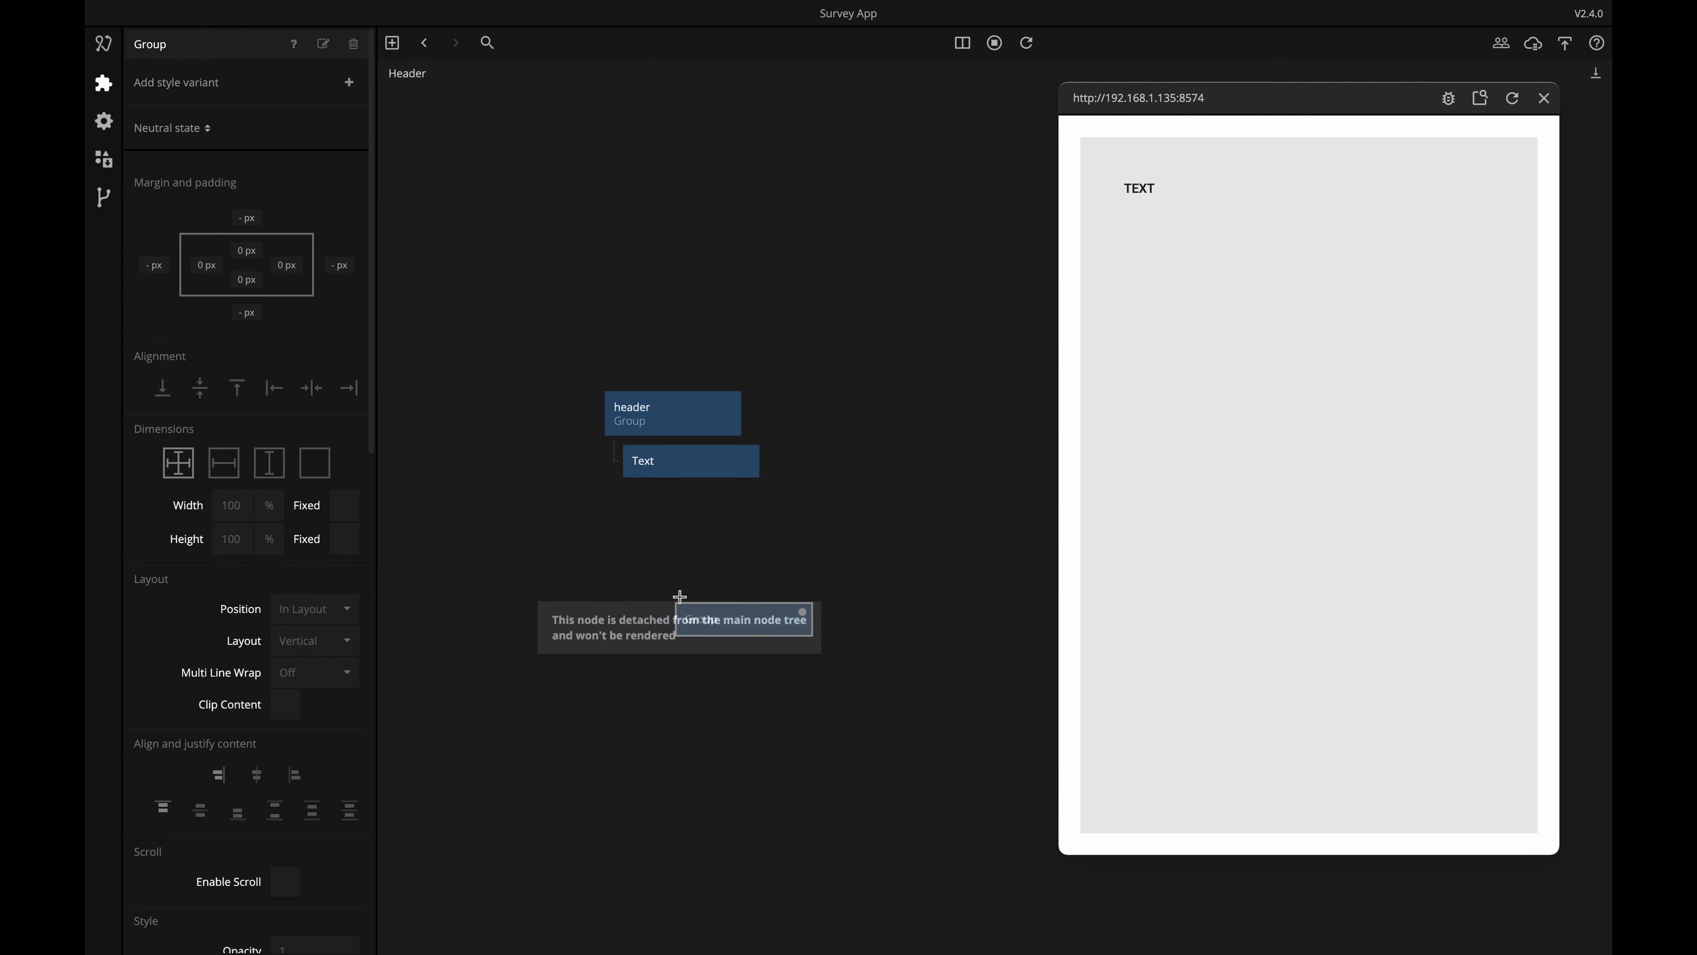
pyautogui.moveTo(728, 619); pyautogui.dragTo(692, 511)
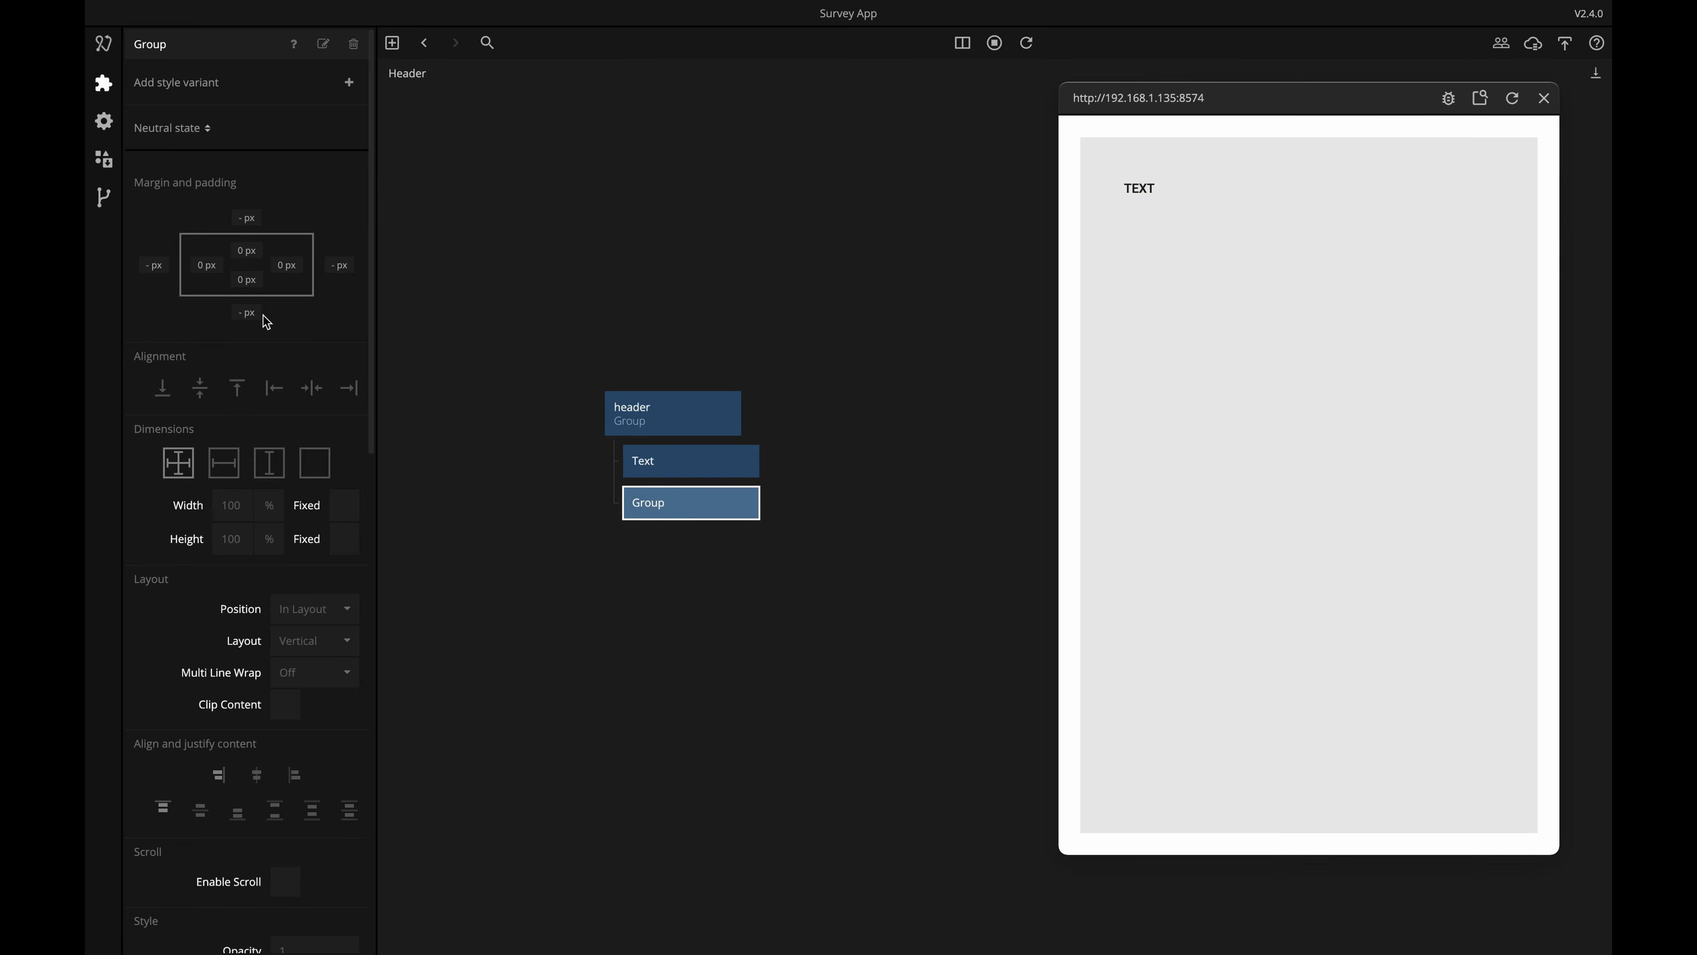
# Rename the new group below the Text node to "Progress bar".
pyautogui.doubleClick(145, 49)
pyautogui.write('Progress bar')
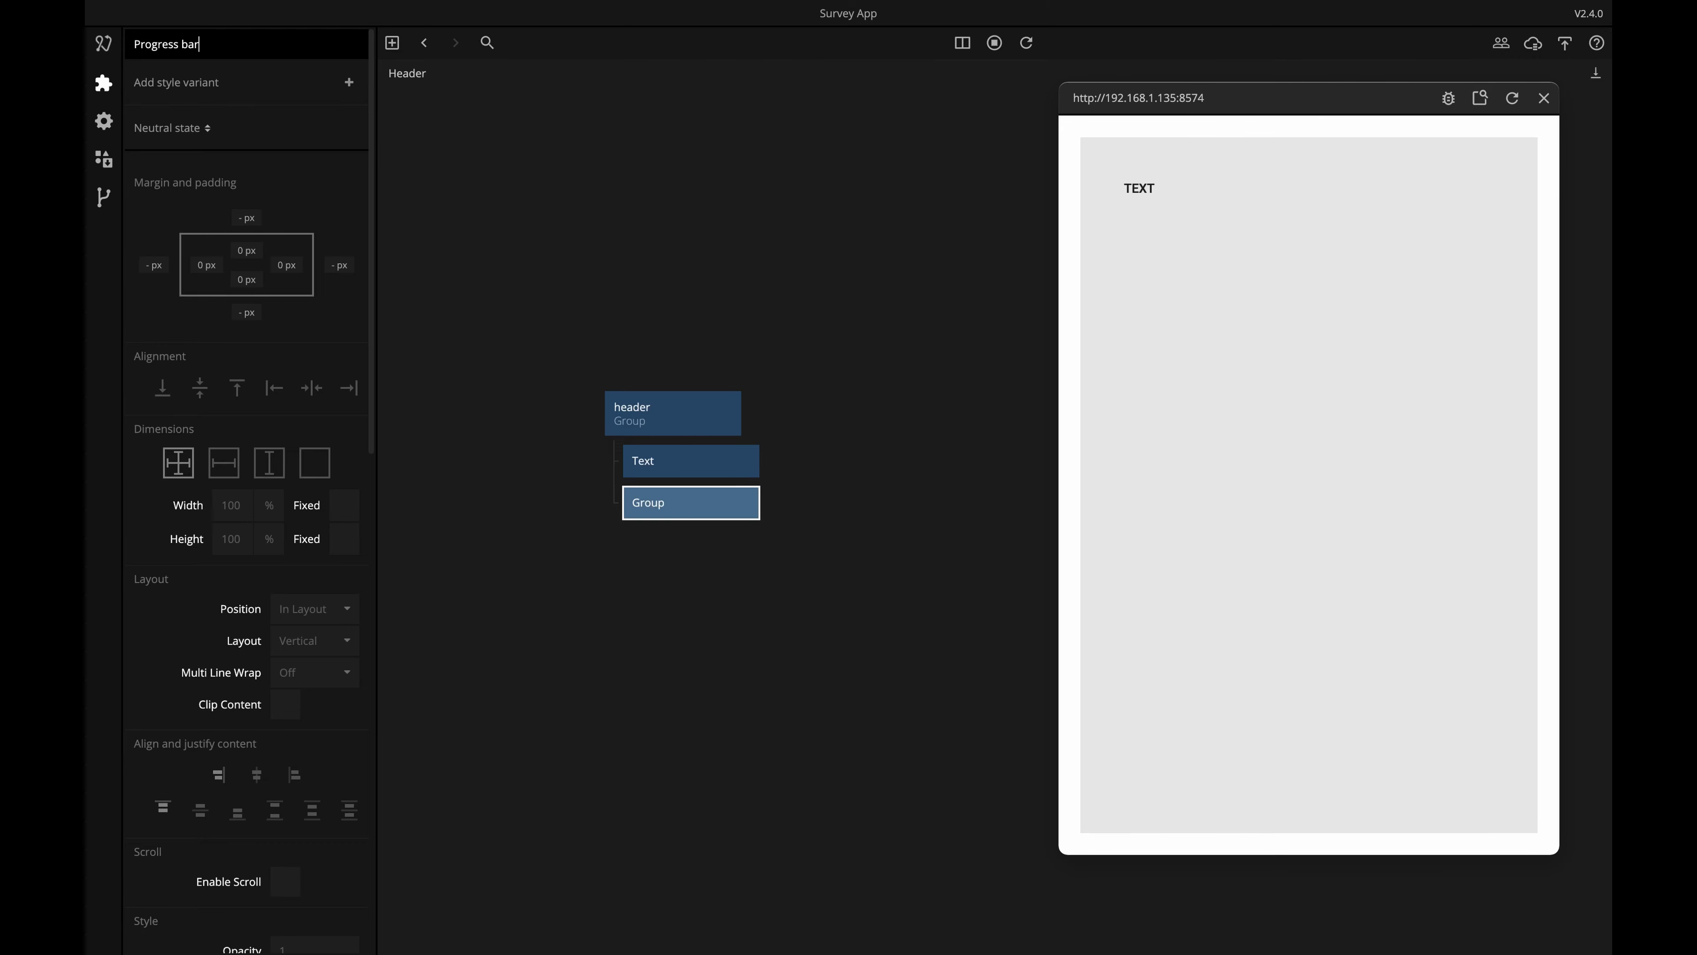
pyautogui.press('Return')
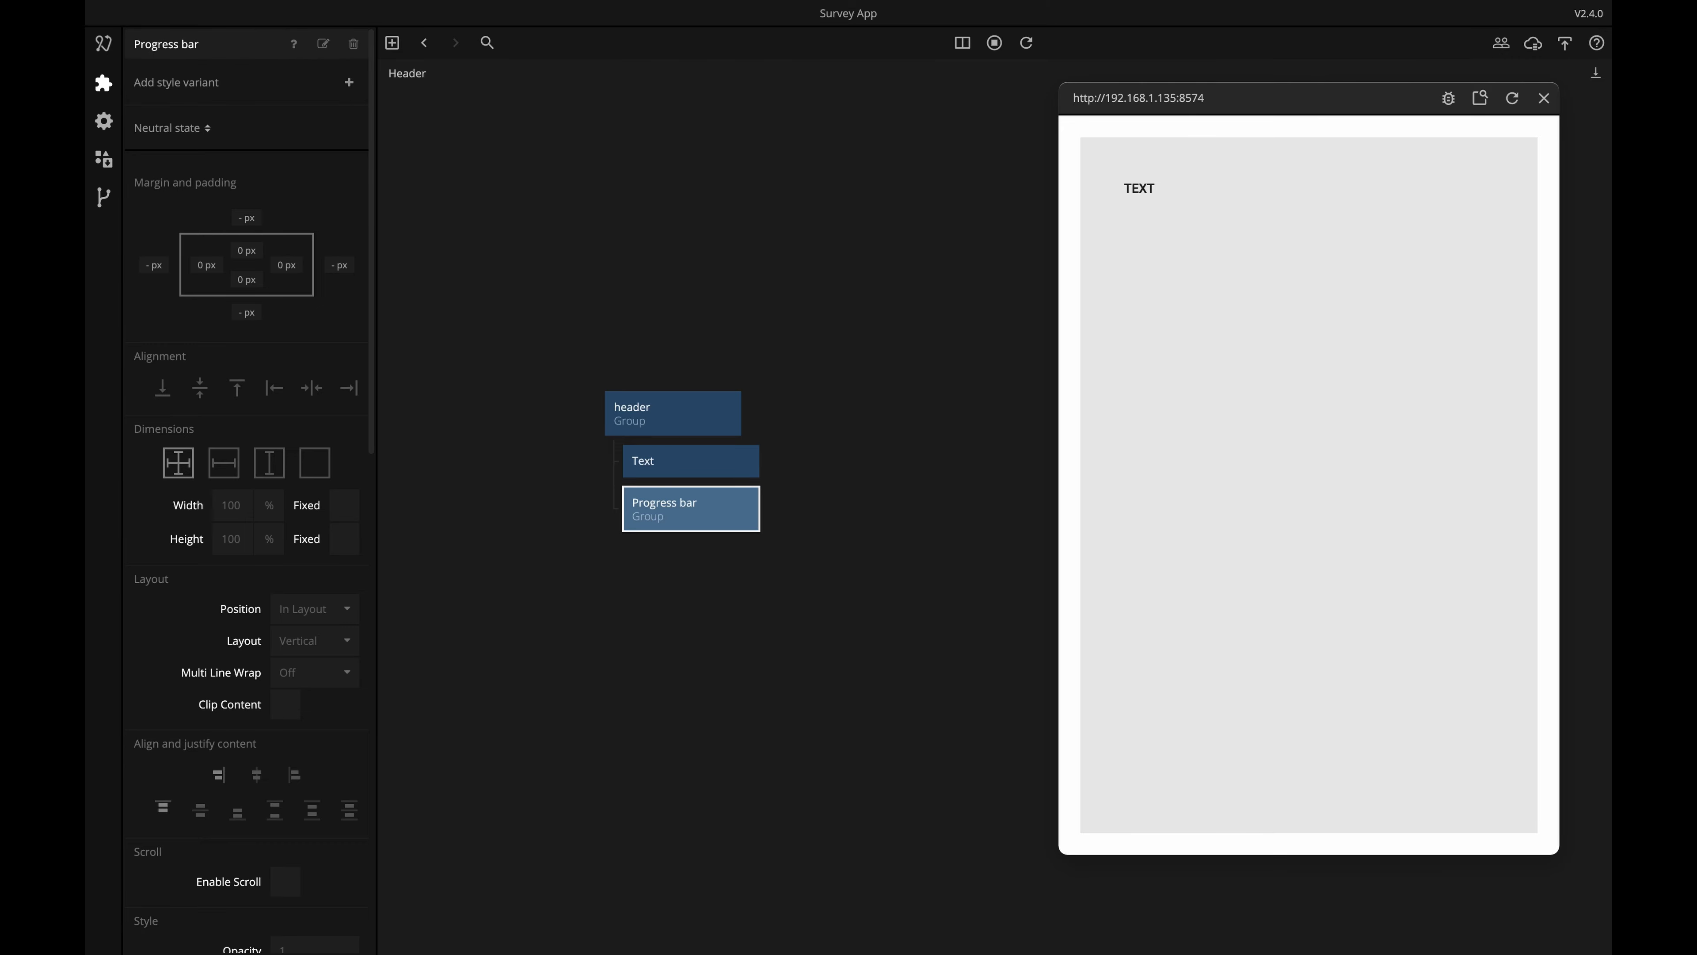
# Set the Progress bar group's height to 8 px.
pyautogui.click(269, 539)
pyautogui.click(271, 595)
pyautogui.click(247, 542)
pyautogui.doubleClick(247, 541)
pyautogui.write('8')
pyautogui.press('Return')
# Set the Progress bar group's background color to #FFFFFF.
pyautogui.scroll(-5, 292, 769)
pyautogui.click(295, 713)
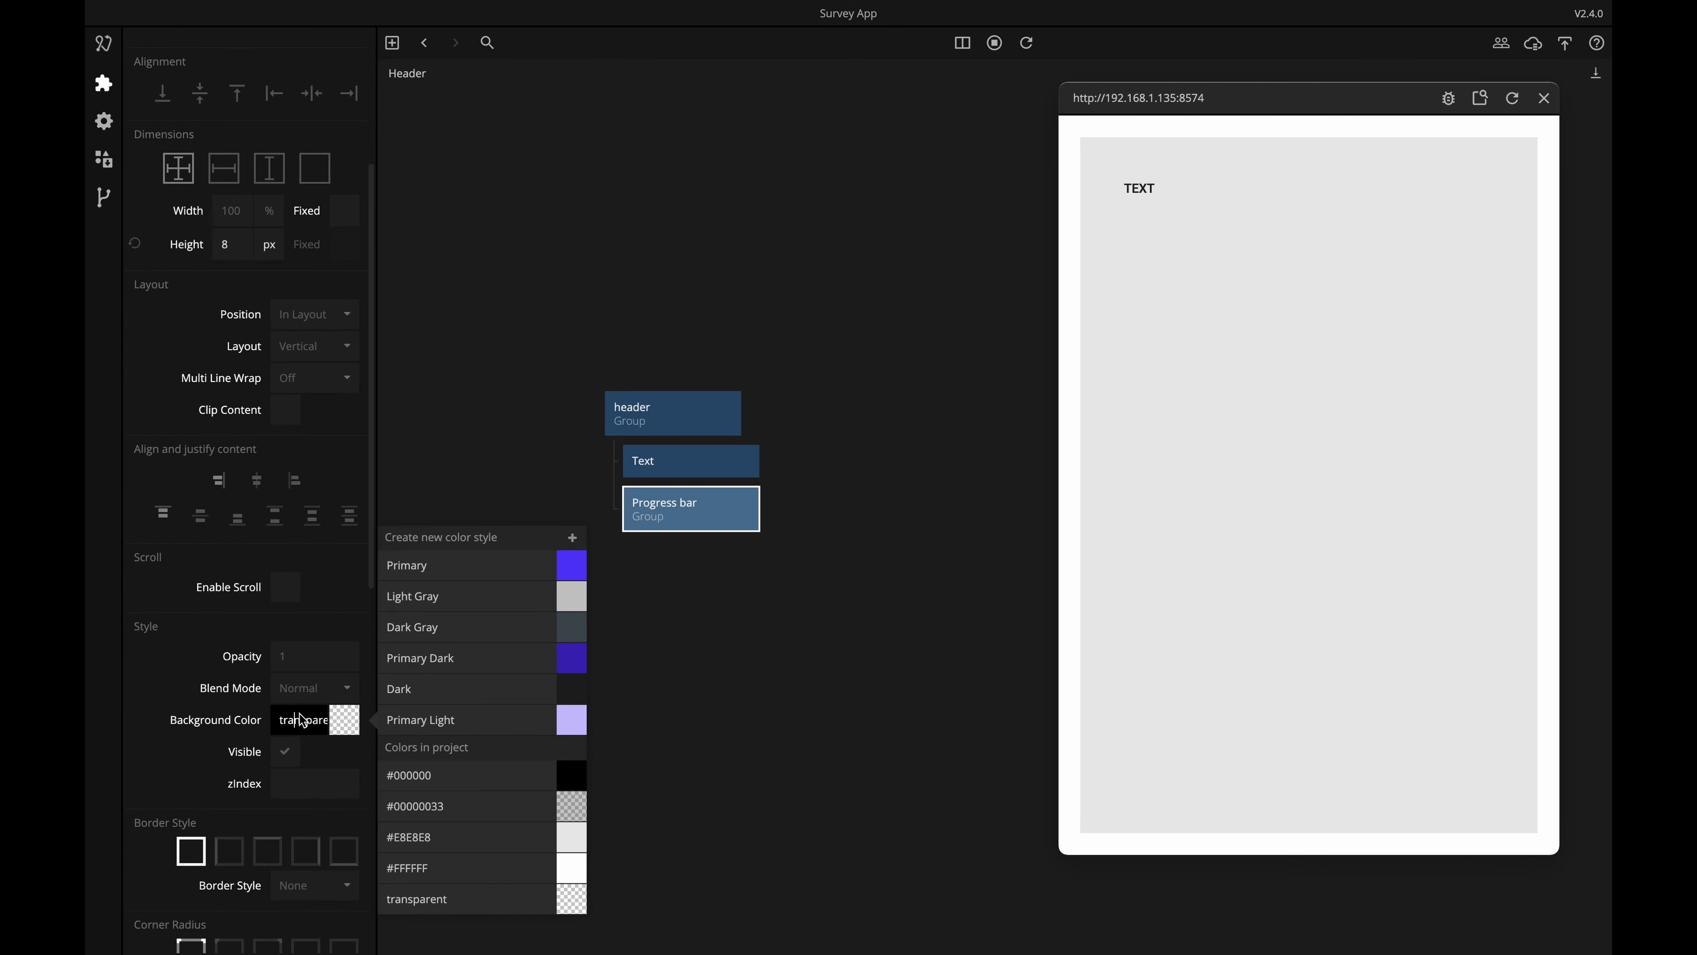
pyautogui.click(446, 862)
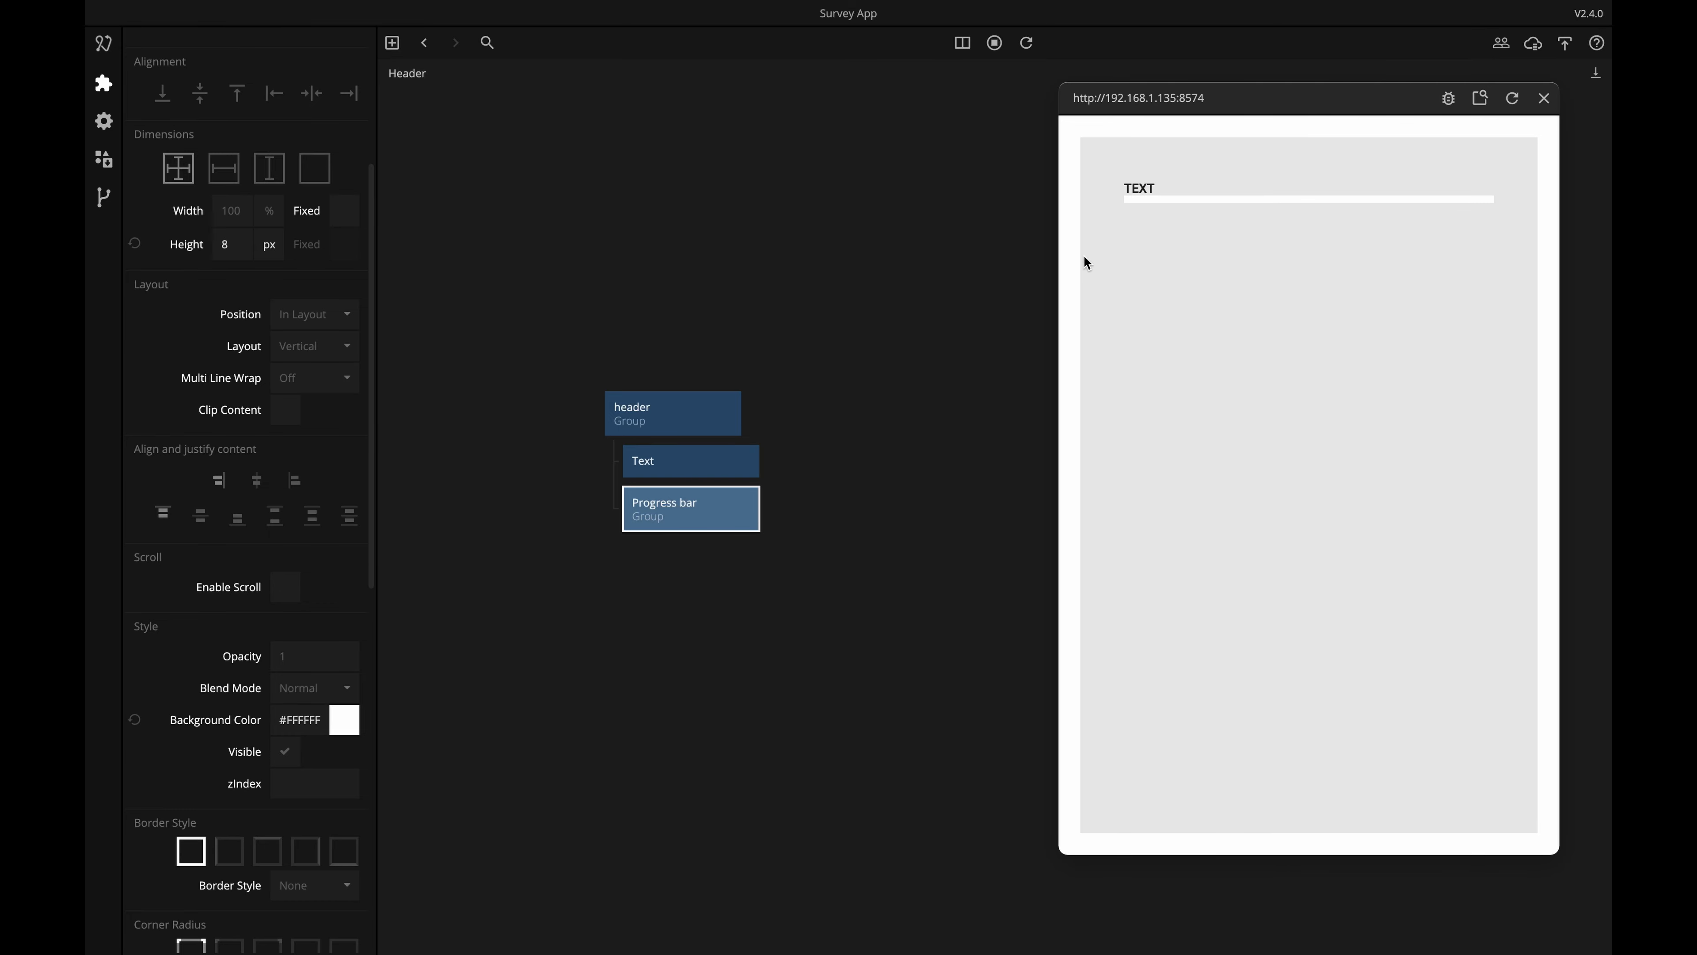
# Give the Progress bar group a top margin of 4 px.
pyautogui.scroll(5, 245, 401)
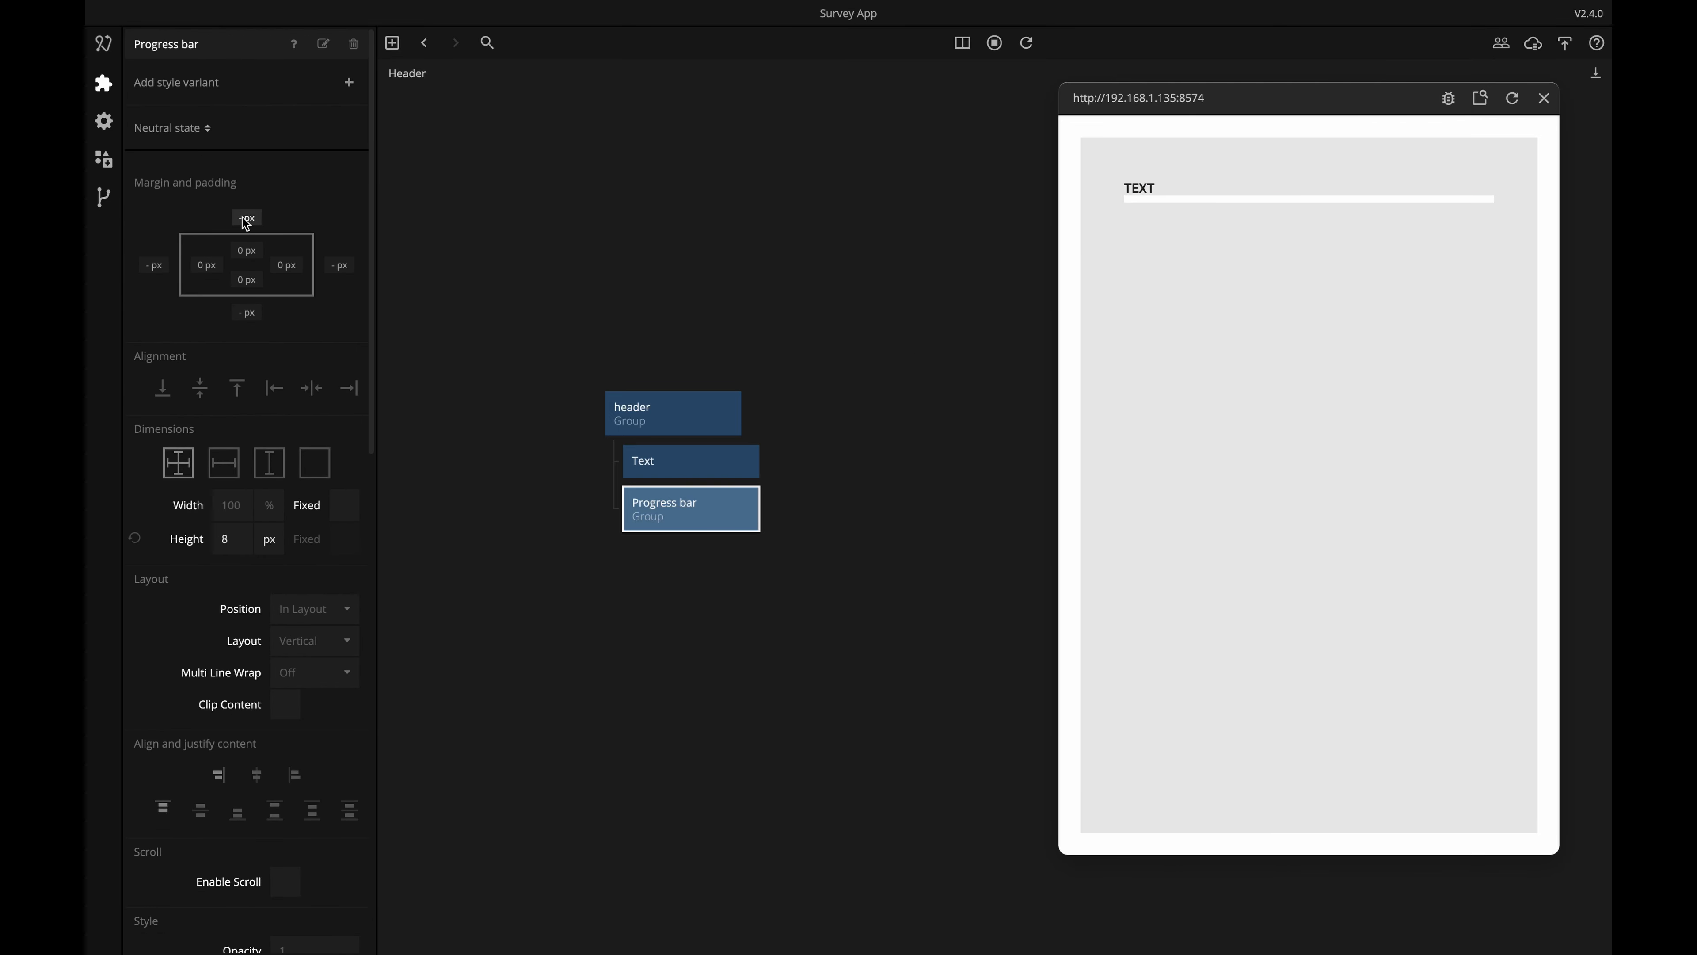
pyautogui.click(246, 218)
pyautogui.write('4')
pyautogui.press('Return')
# Round the Progress bar group with a corner radius of 100 px.
pyautogui.scroll(-2, 267, 792)
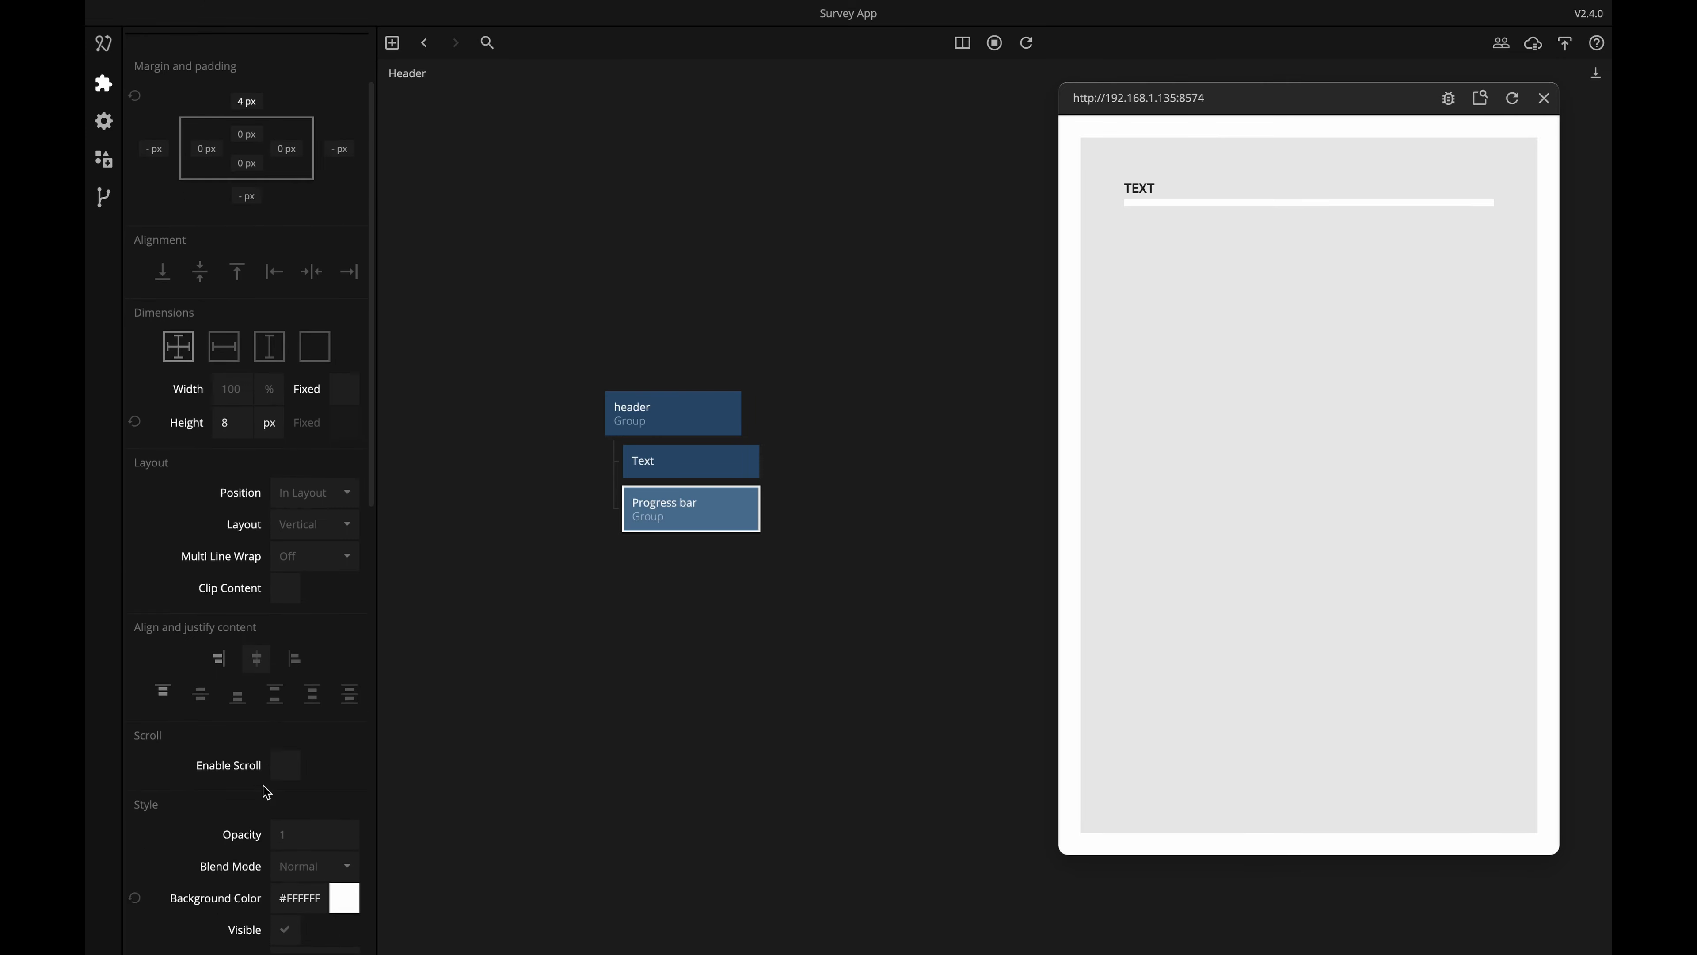
pyautogui.scroll(-15, 266, 792)
pyautogui.click(302, 293)
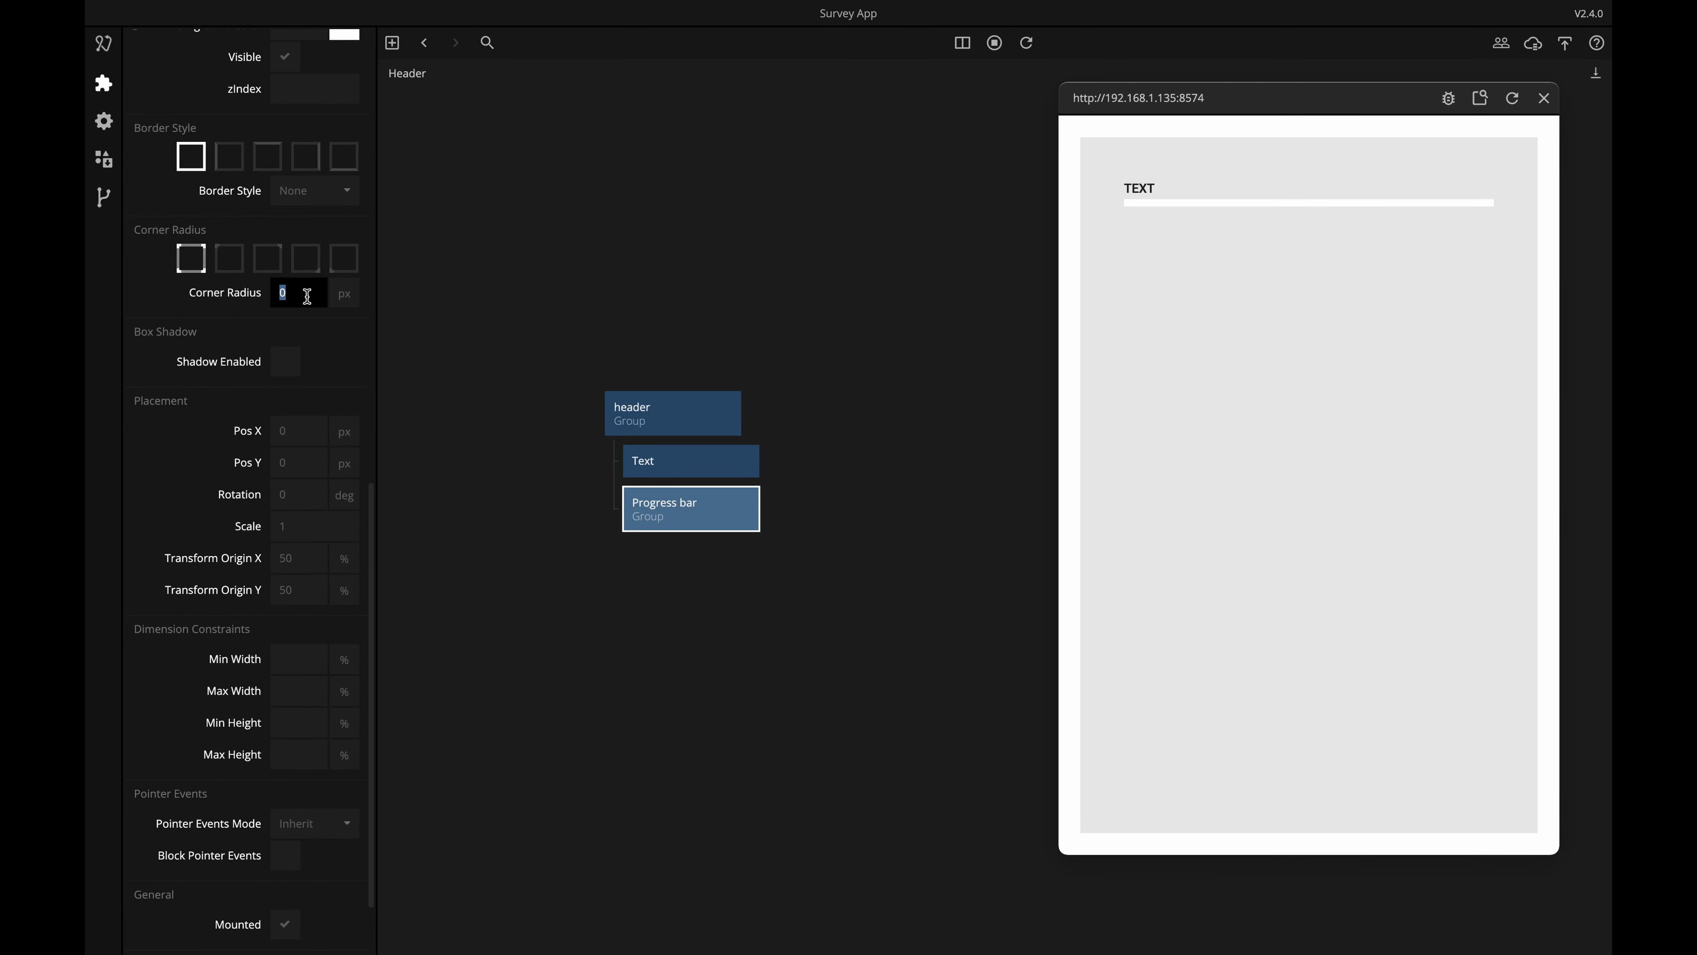
pyautogui.write('100')
pyautogui.press('Return')
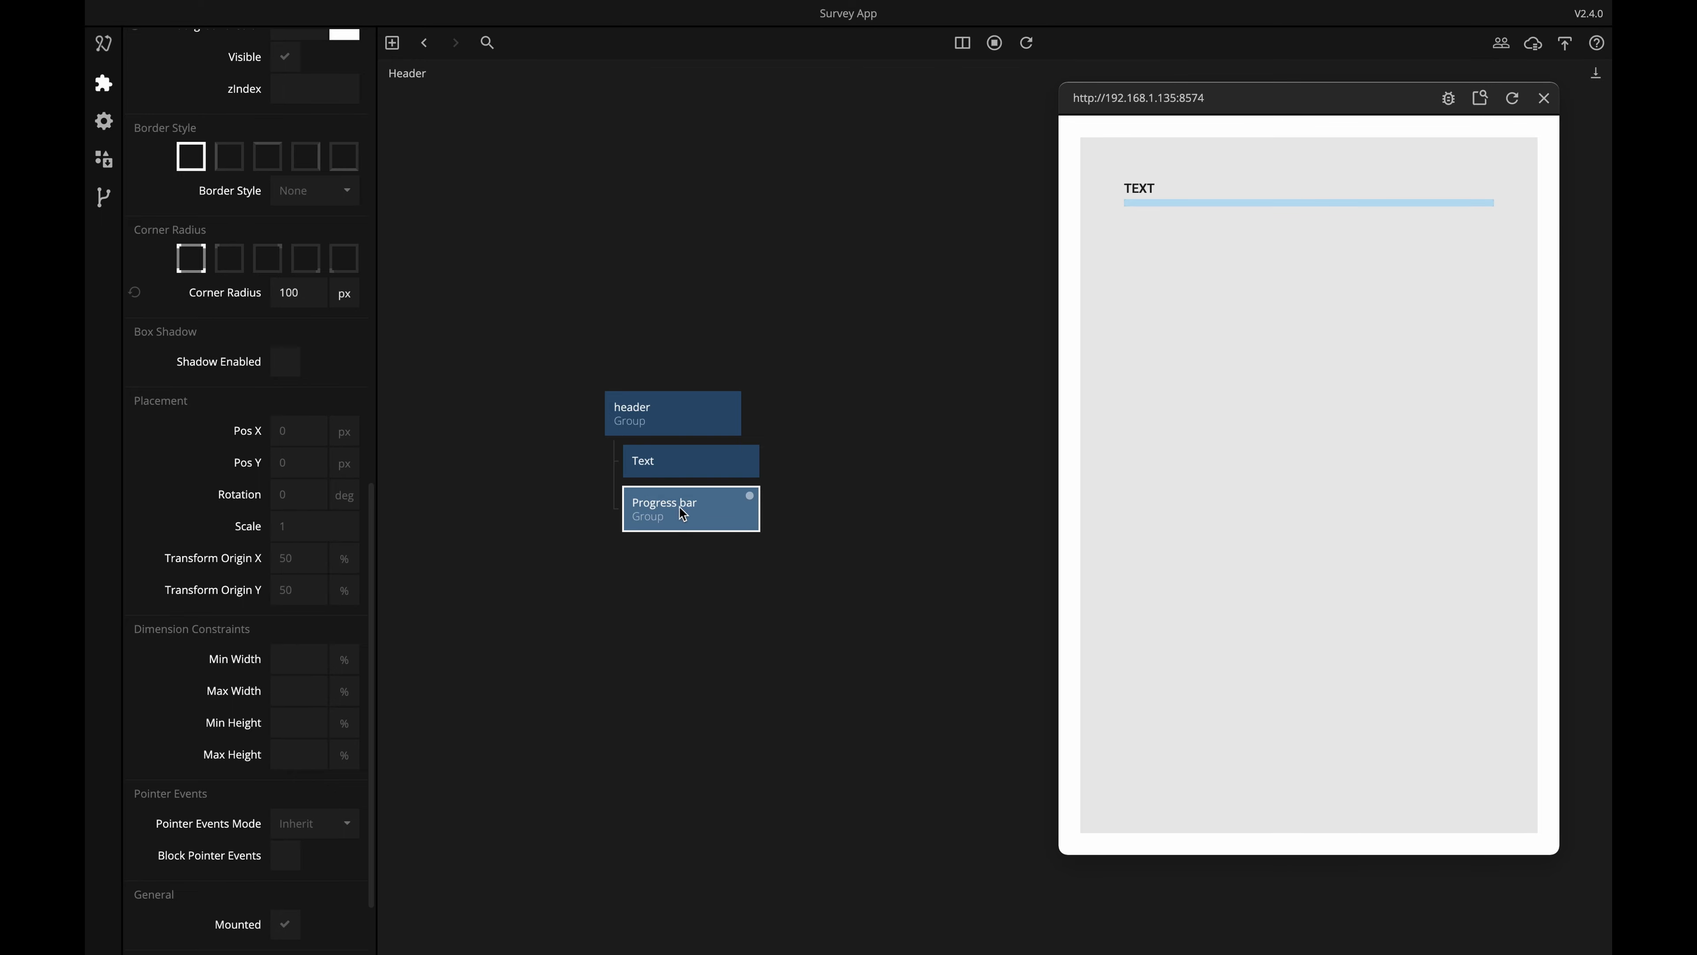
# Nest a copy of the Progress bar group inside the original and rename the copy "Progress bar inner".
pyautogui.moveTo(692, 510); pyautogui.dragTo(749, 523)
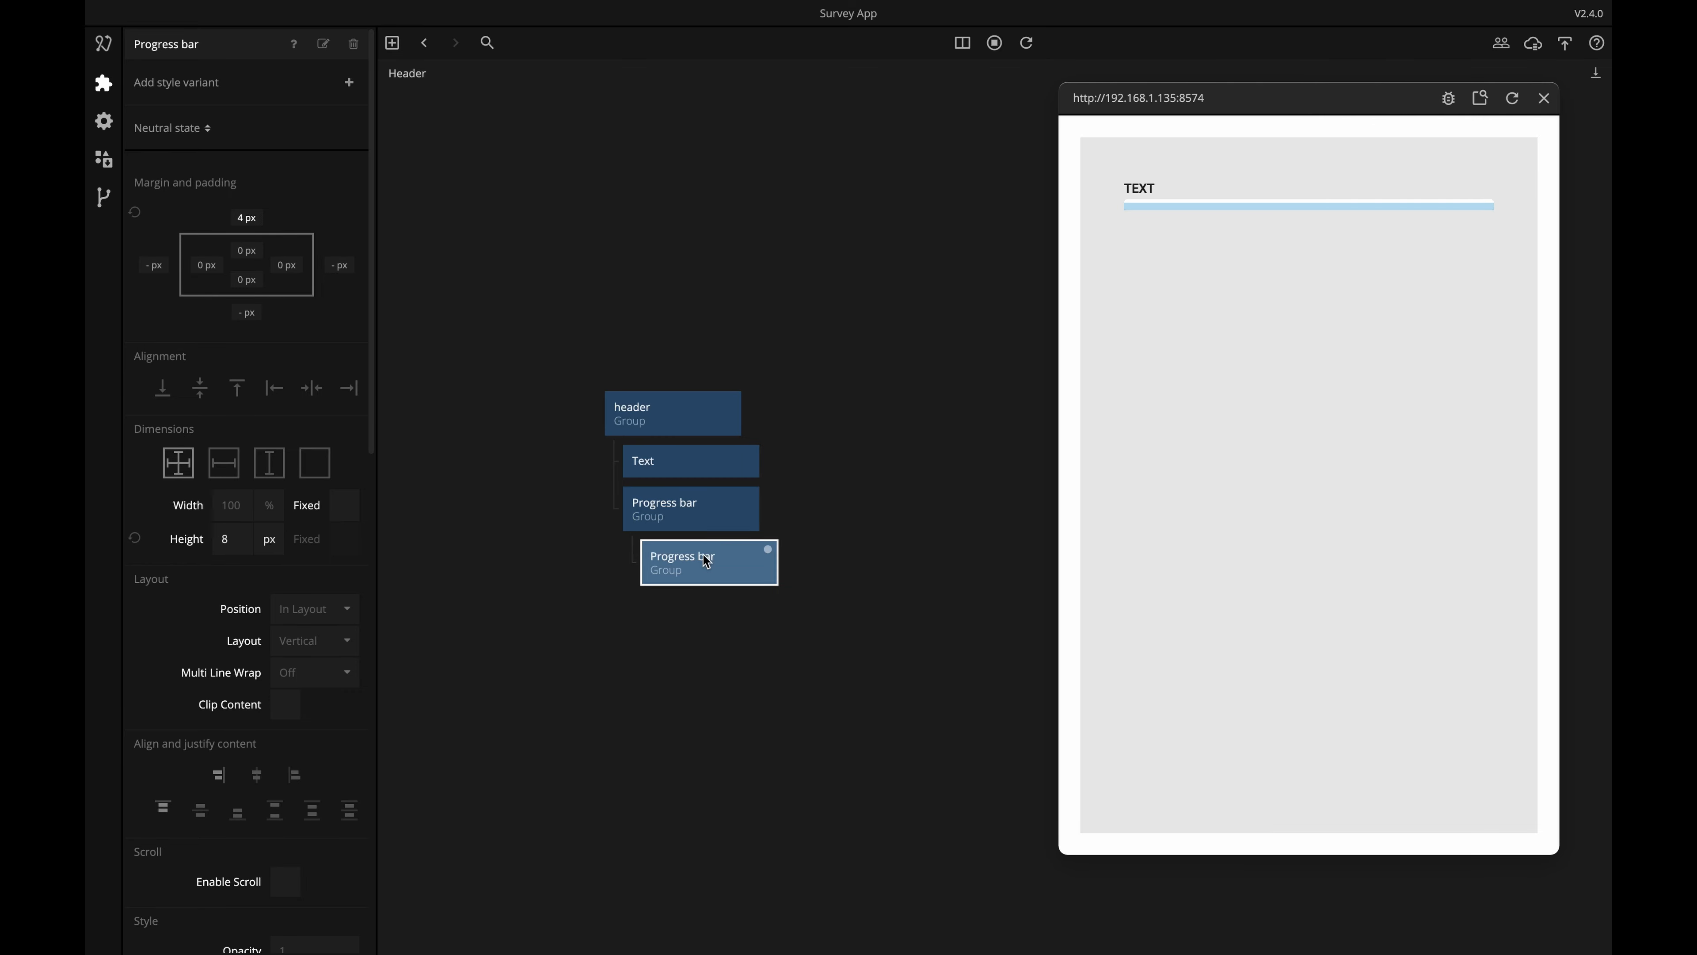
pyautogui.doubleClick(188, 48)
pyautogui.press('End')
pyautogui.write('in')
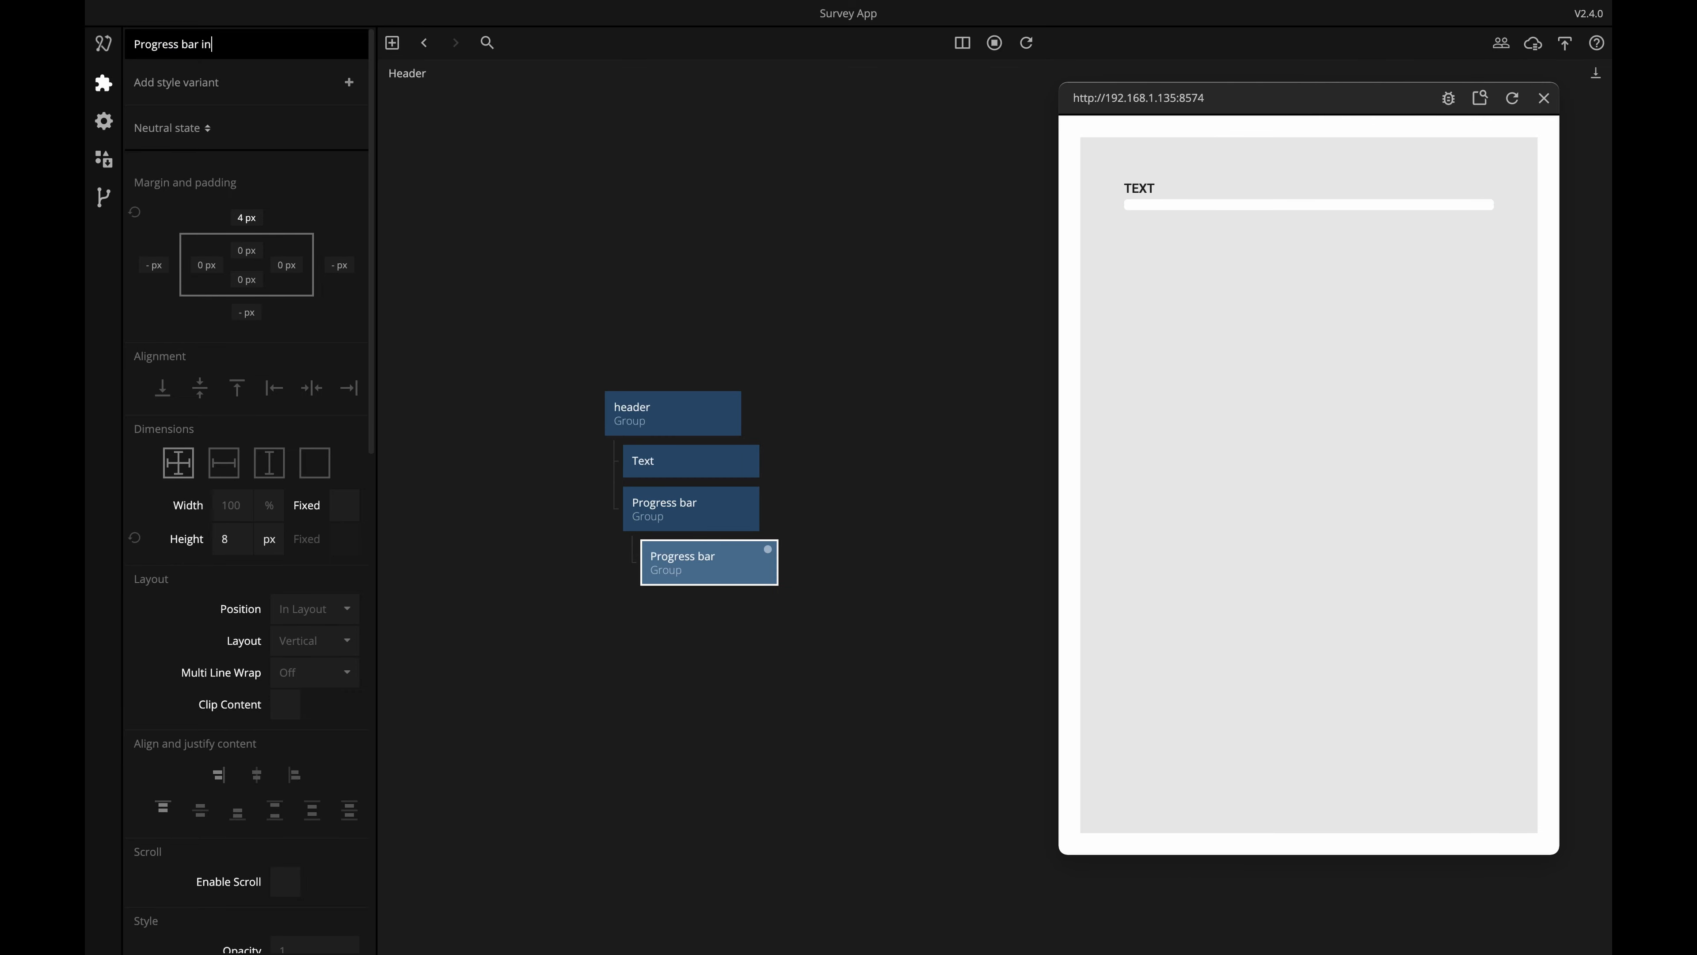
pyautogui.write('ner')
pyautogui.press('Return')
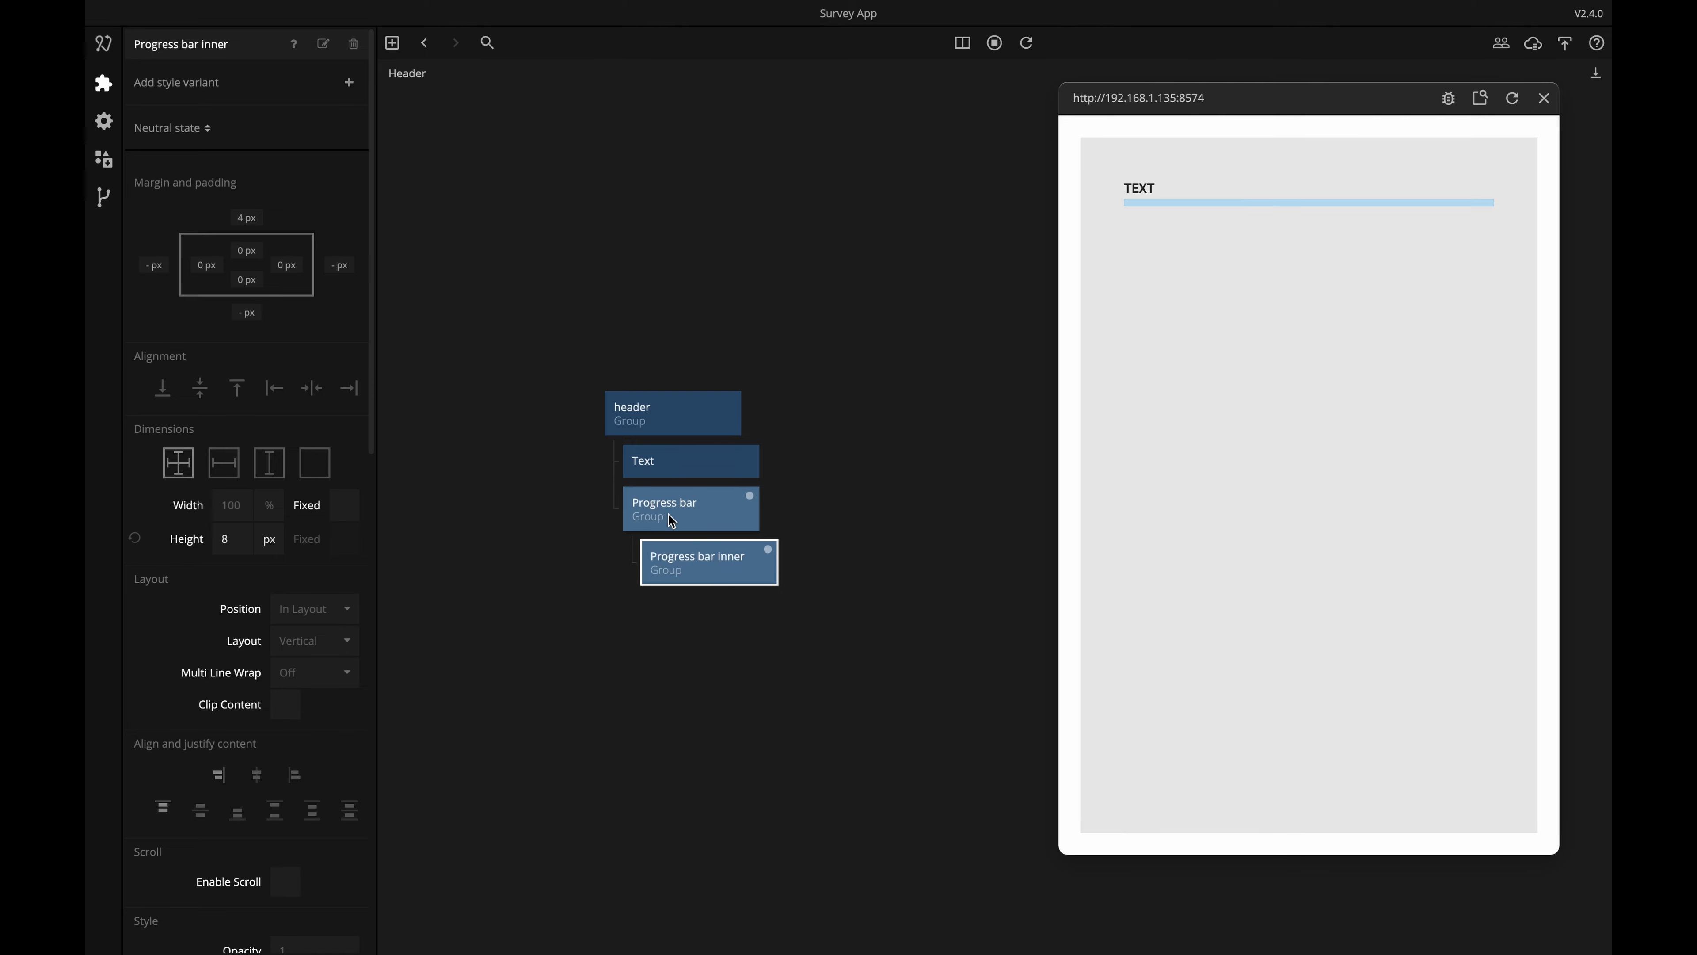
# Set the Progress bar inner group's background to the Primary color style.
pyautogui.scroll(-6, 240, 669)
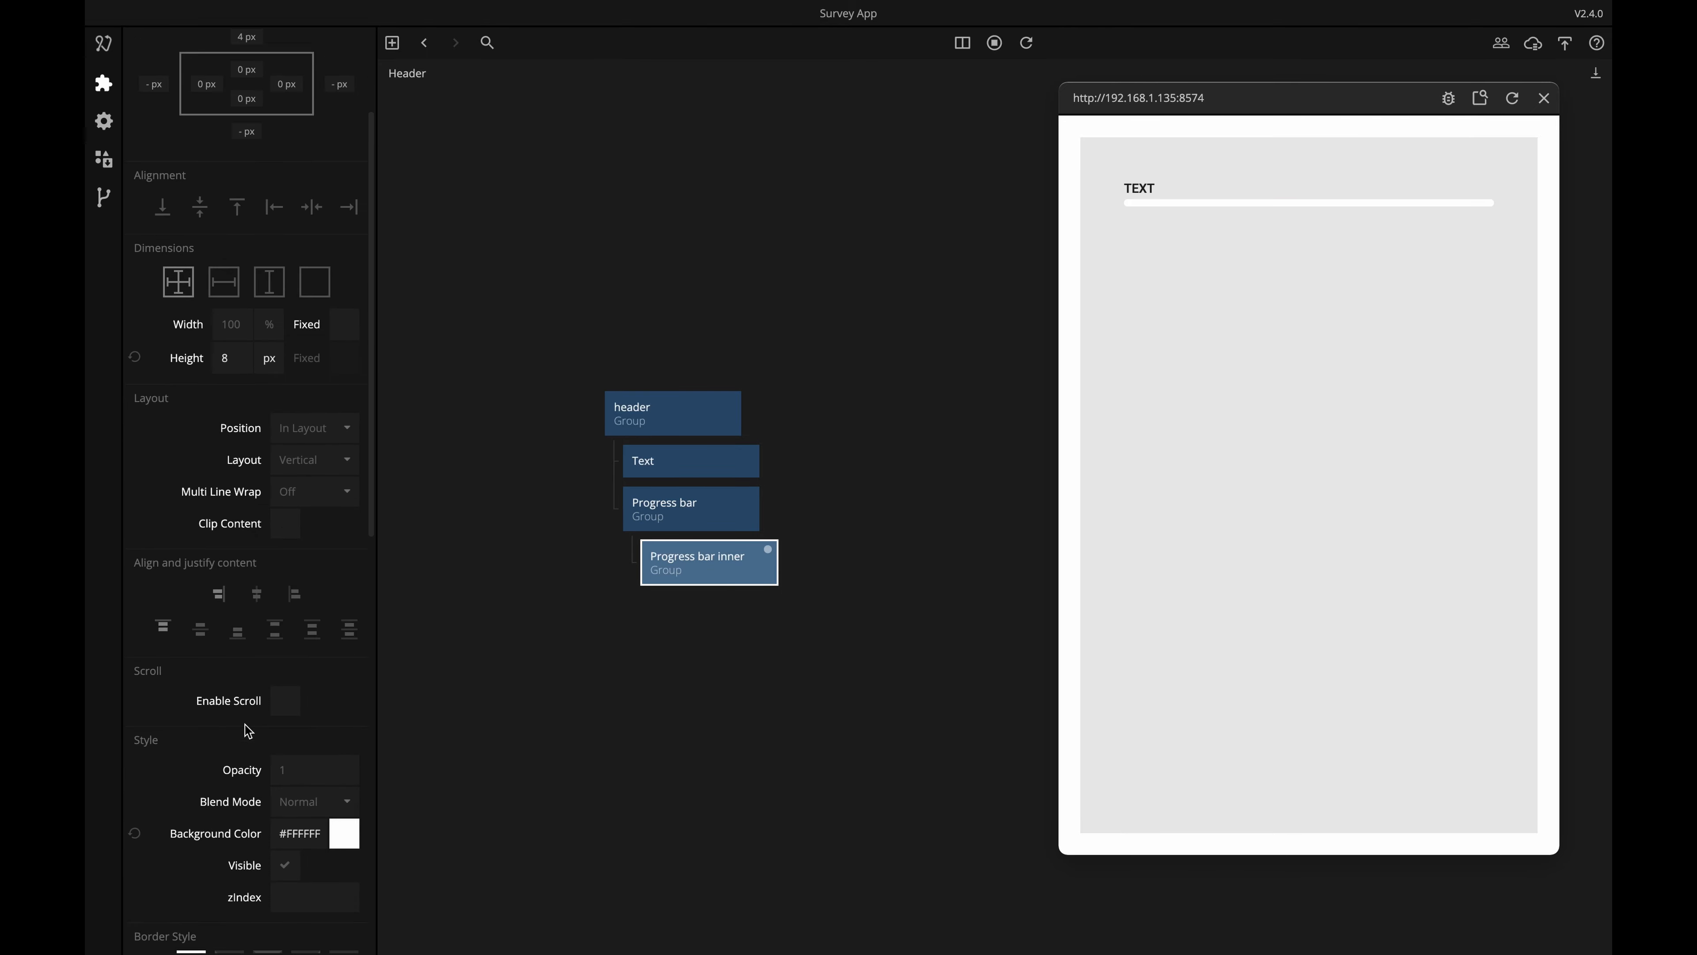
pyautogui.click(323, 625)
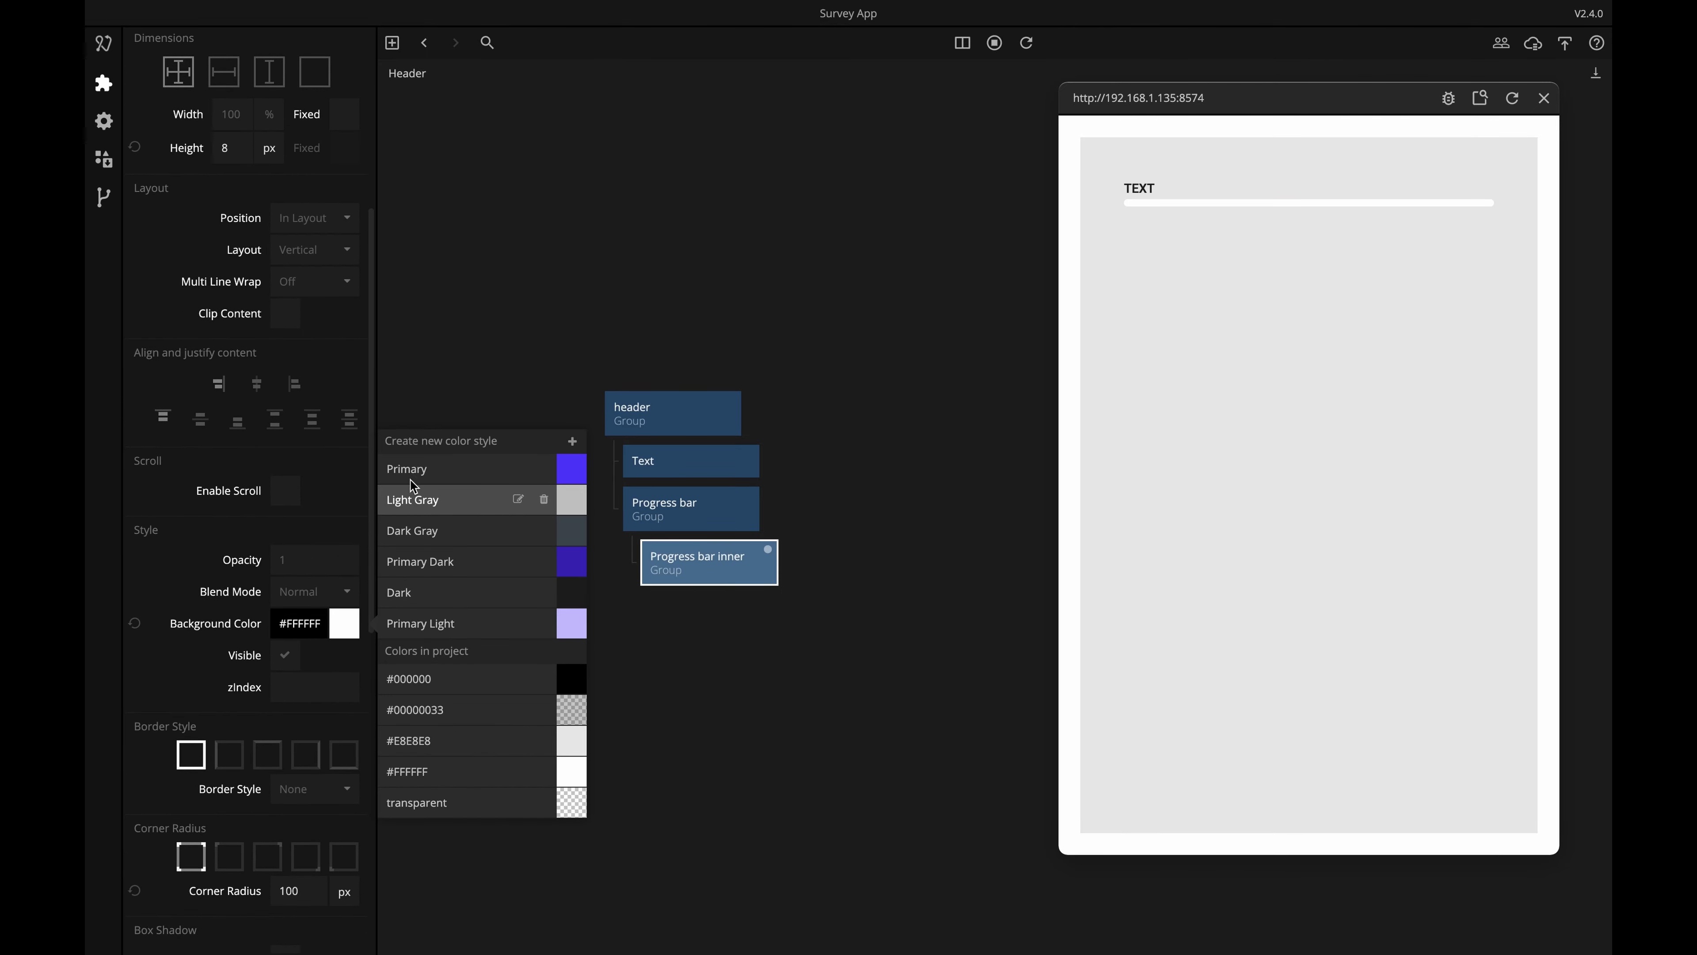
pyautogui.click(411, 470)
# Set the Progress bar inner group's width to 50%.
pyautogui.scroll(6, 281, 383)
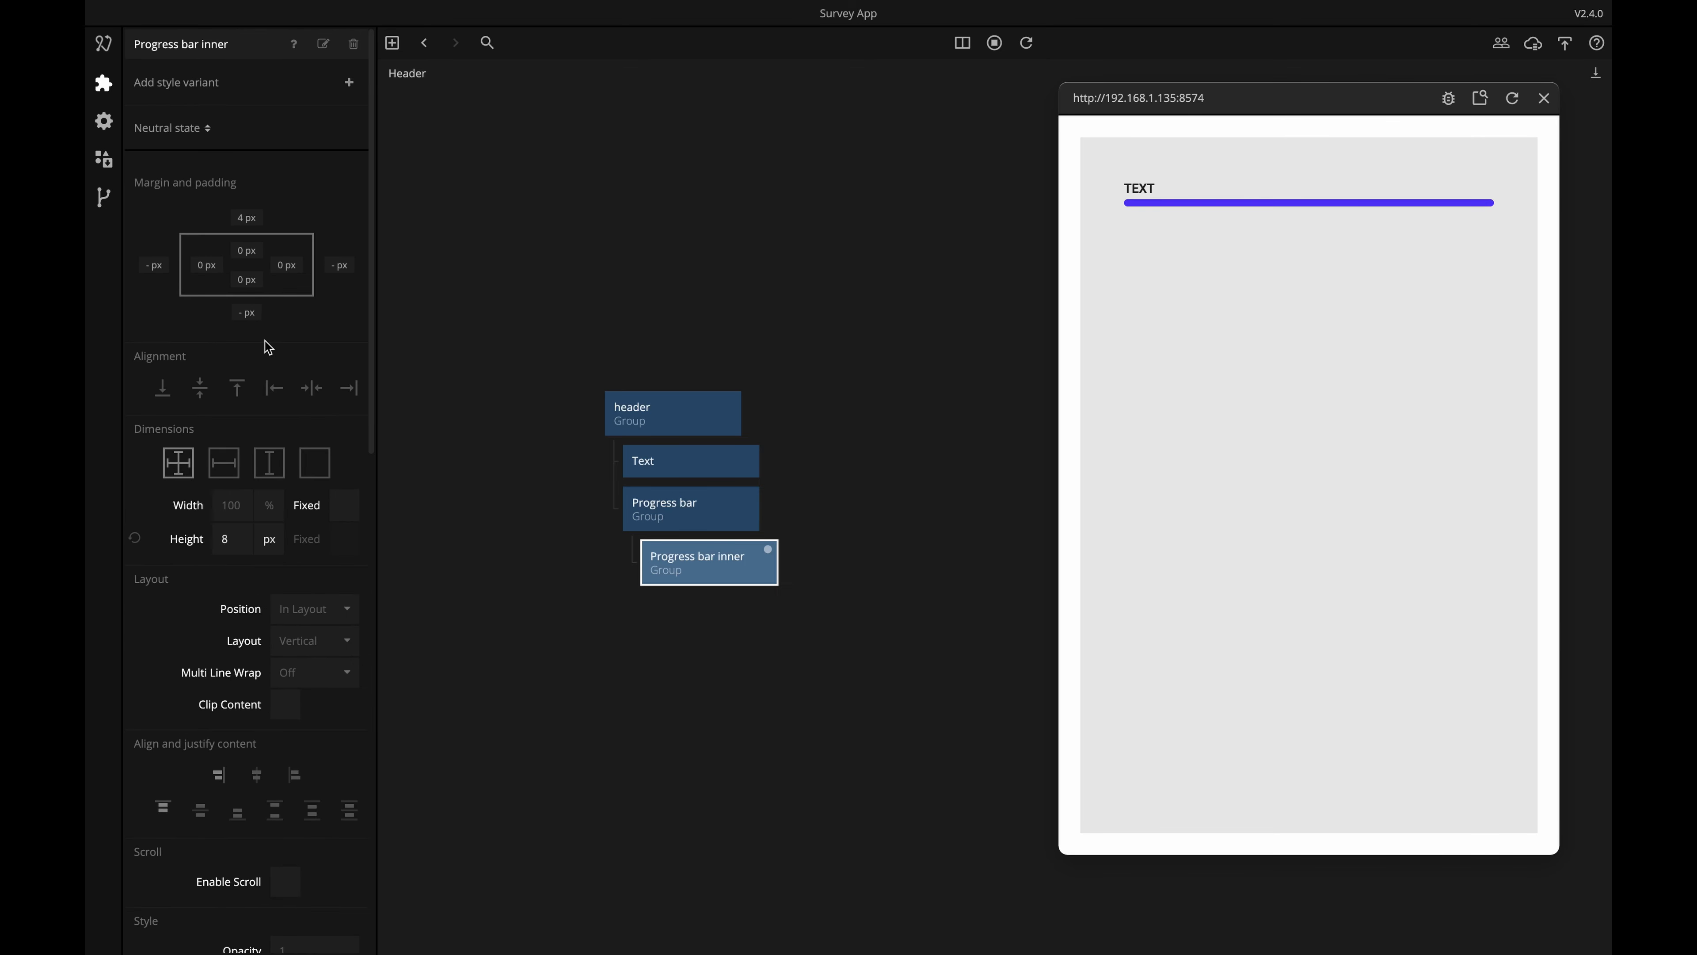
pyautogui.click(235, 505)
pyautogui.write('50')
pyautogui.press('Return')
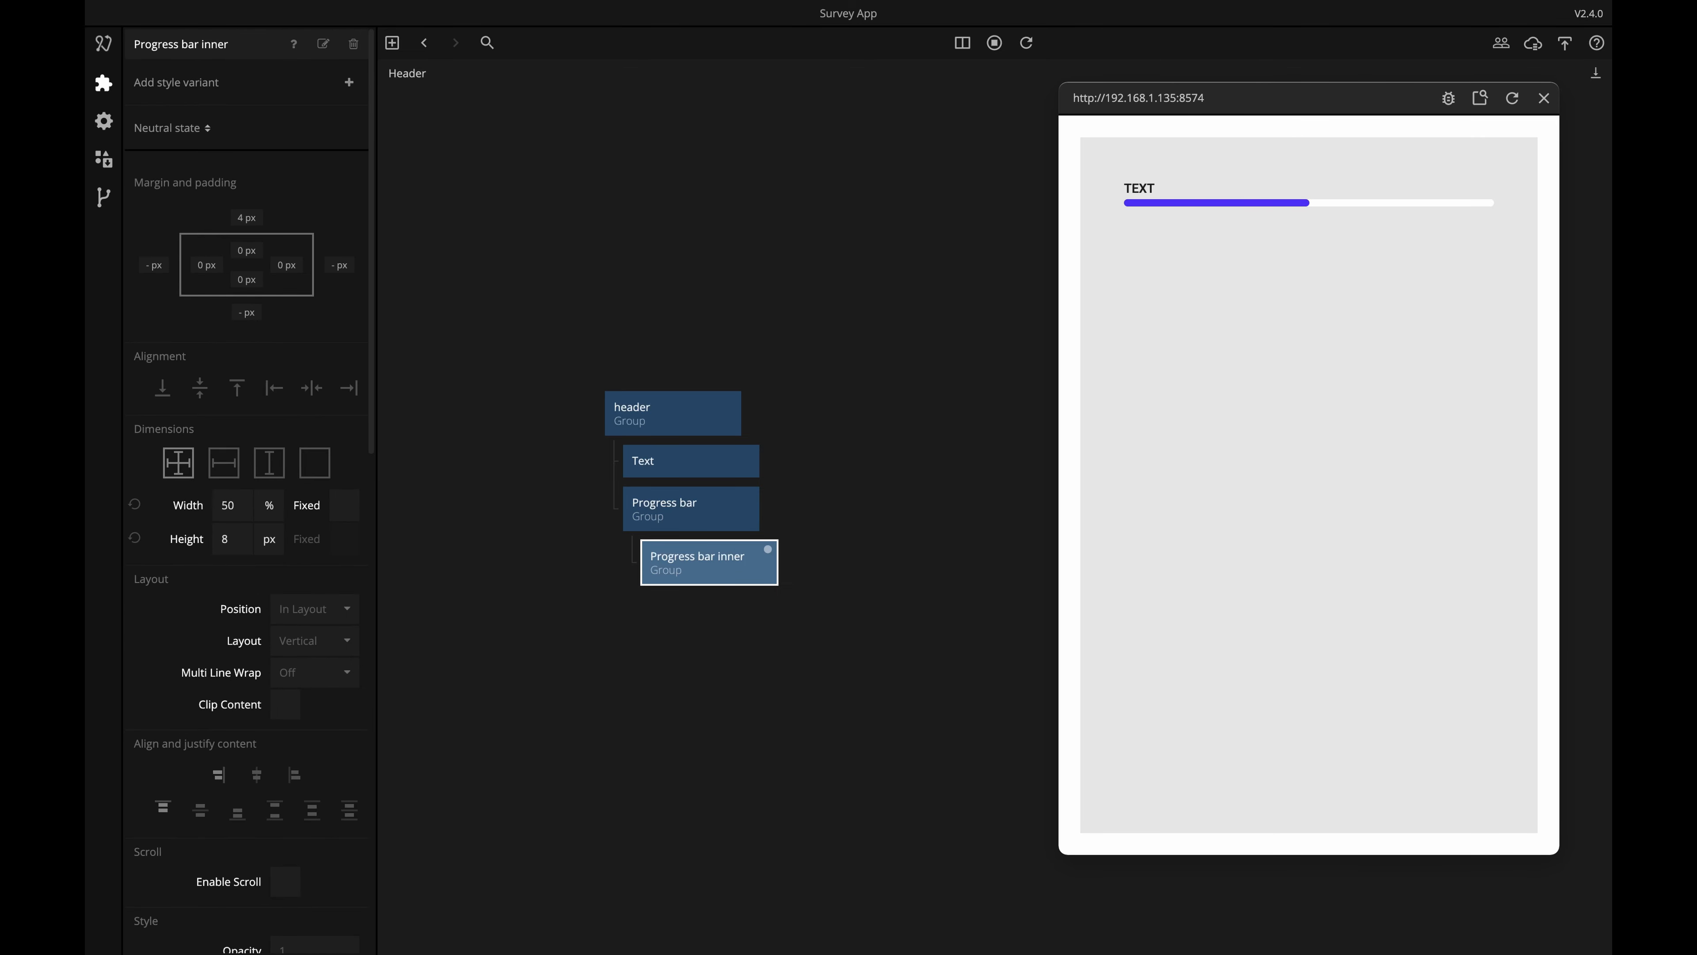
# Make room beside the header node tree and add a States node there.
pyautogui.click(927, 573)
pyautogui.moveTo(716, 712); pyautogui.dragTo(907, 712)
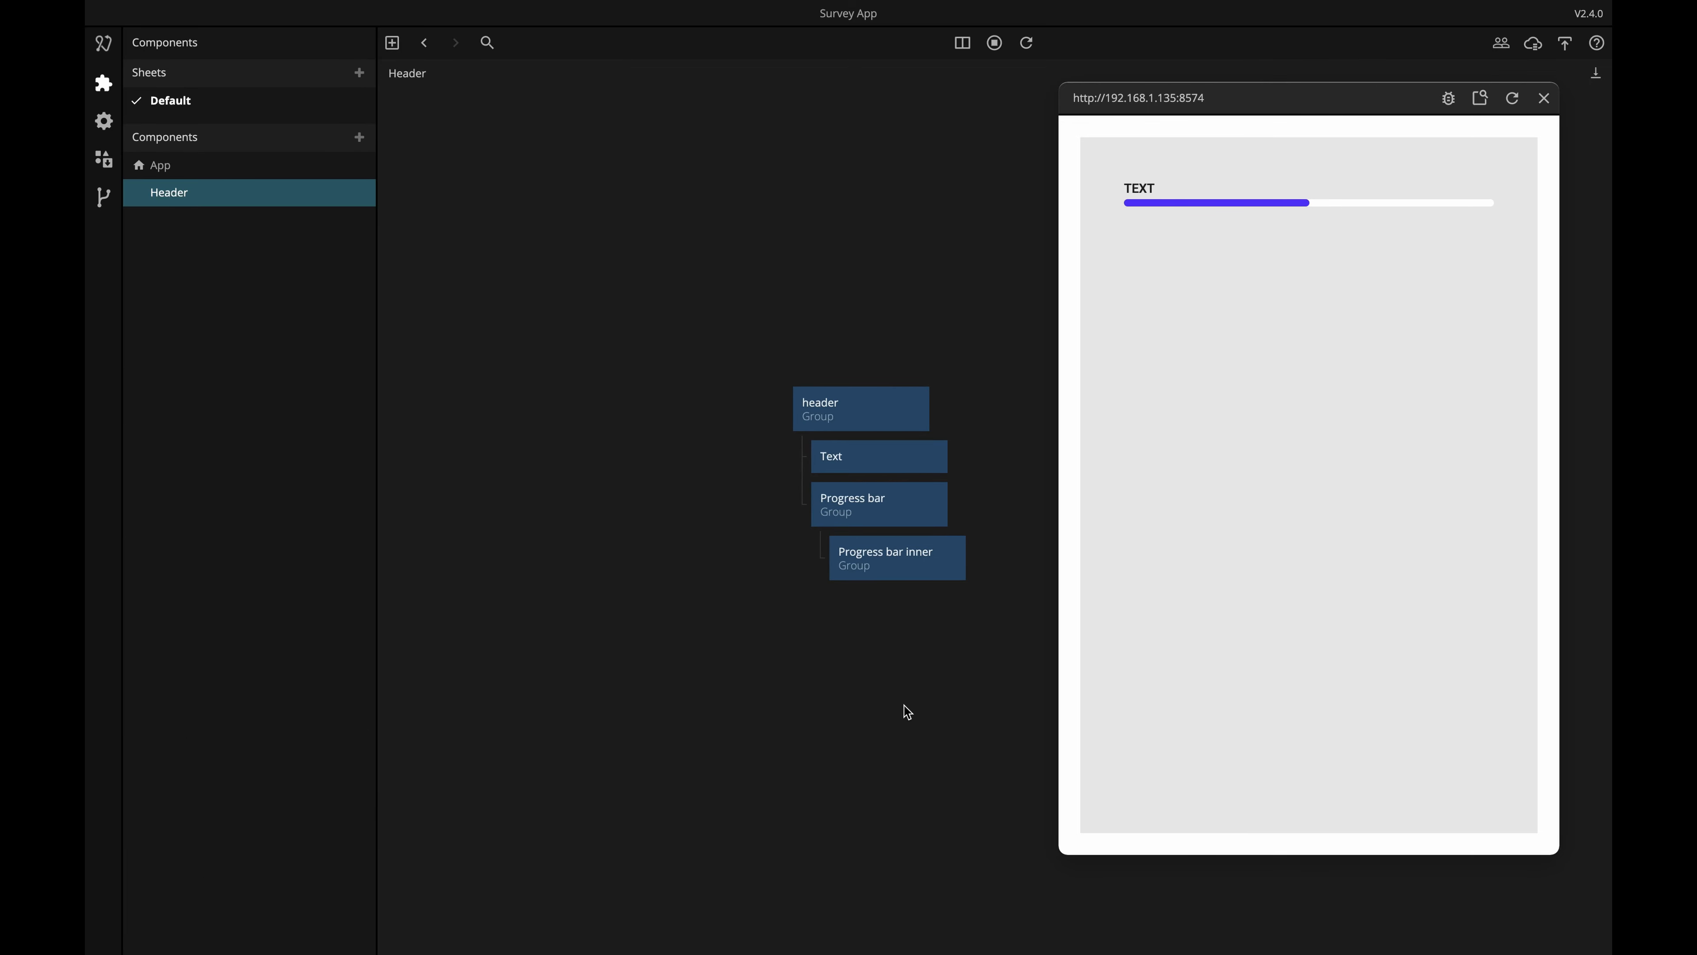
pyautogui.rightClick(608, 532)
pyautogui.write('states')
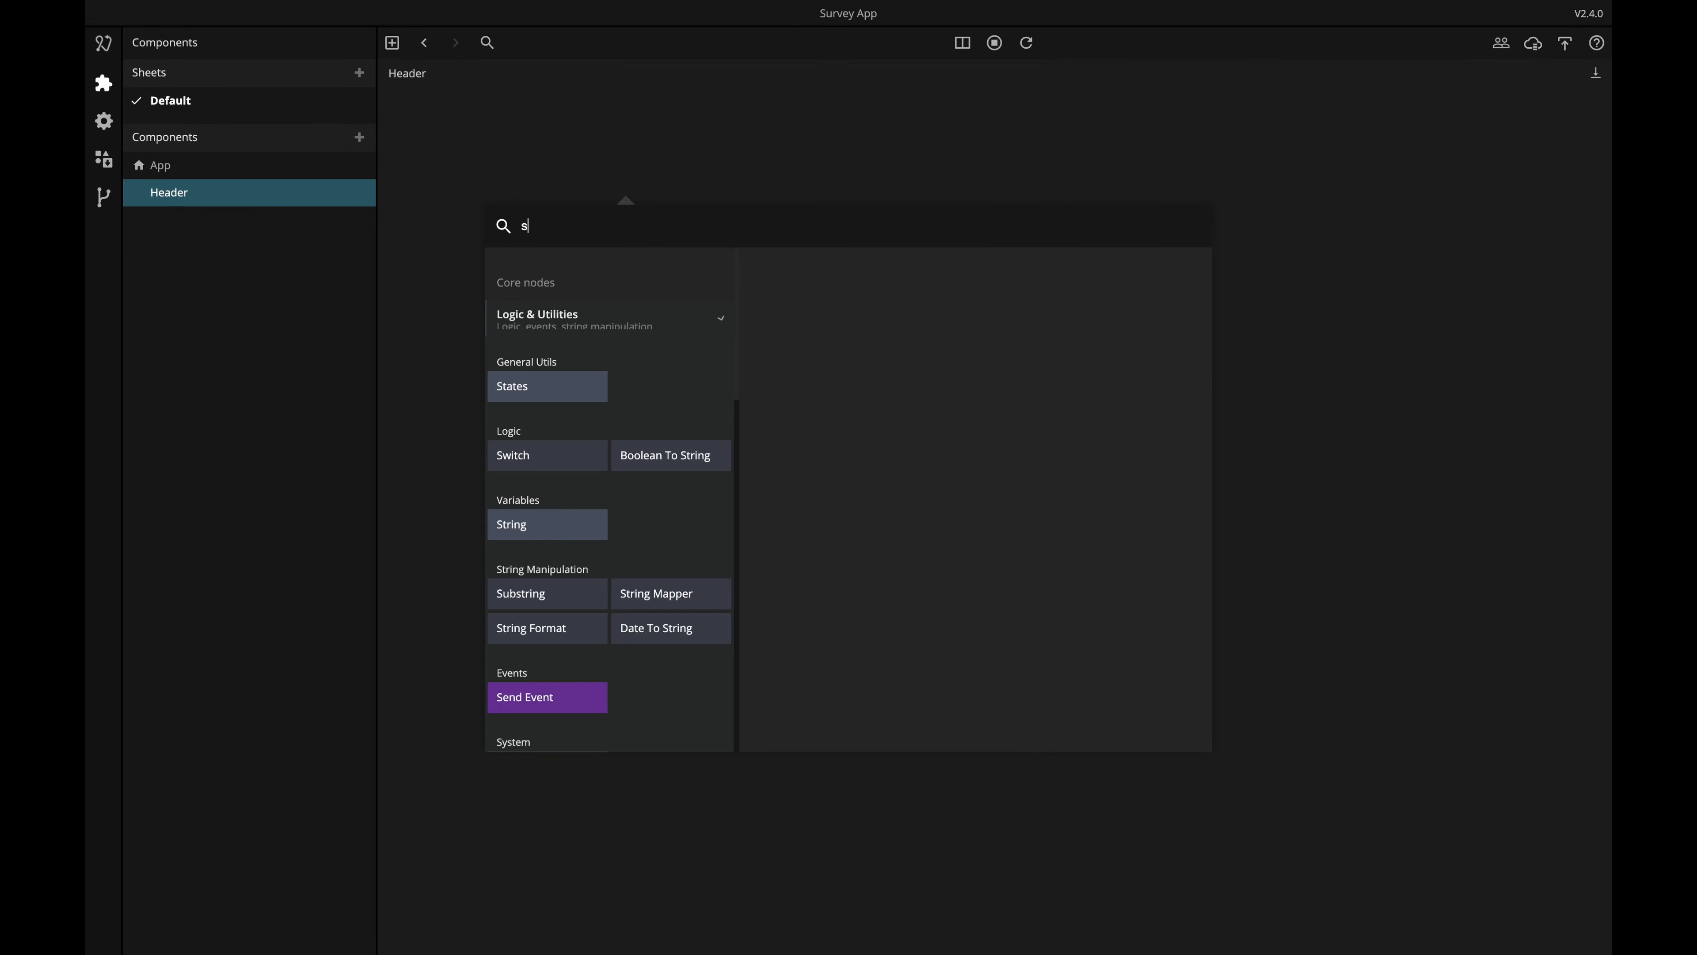
pyautogui.press('Return')
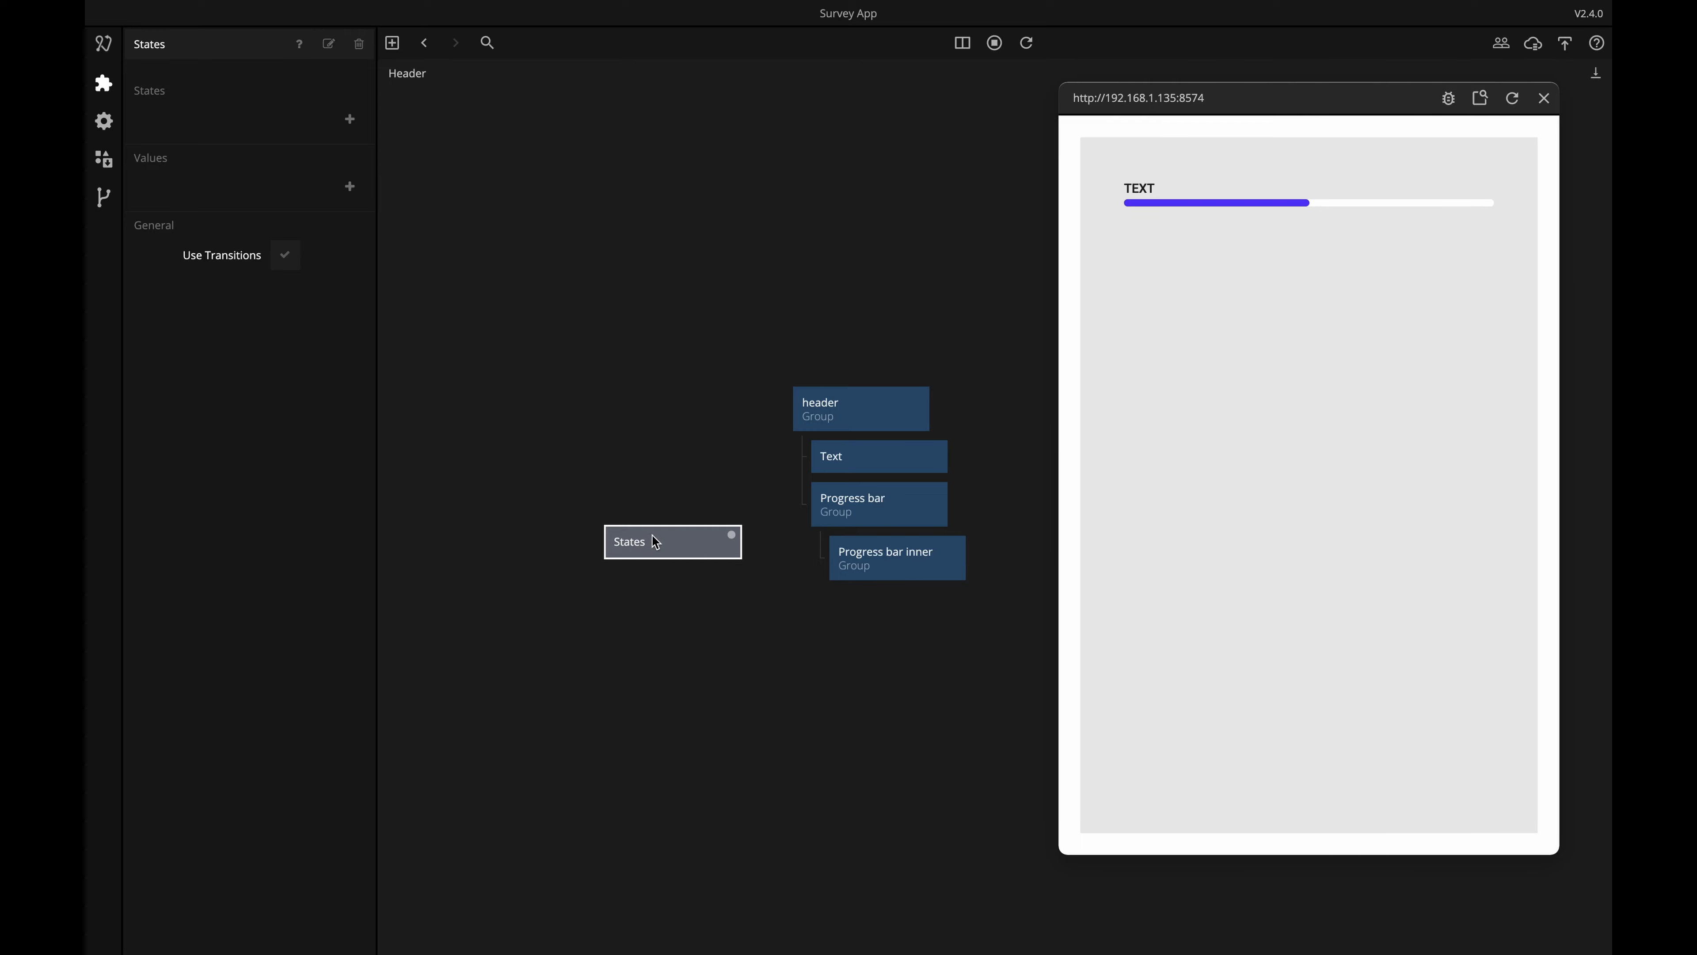
pyautogui.moveTo(651, 533); pyautogui.dragTo(610, 520)
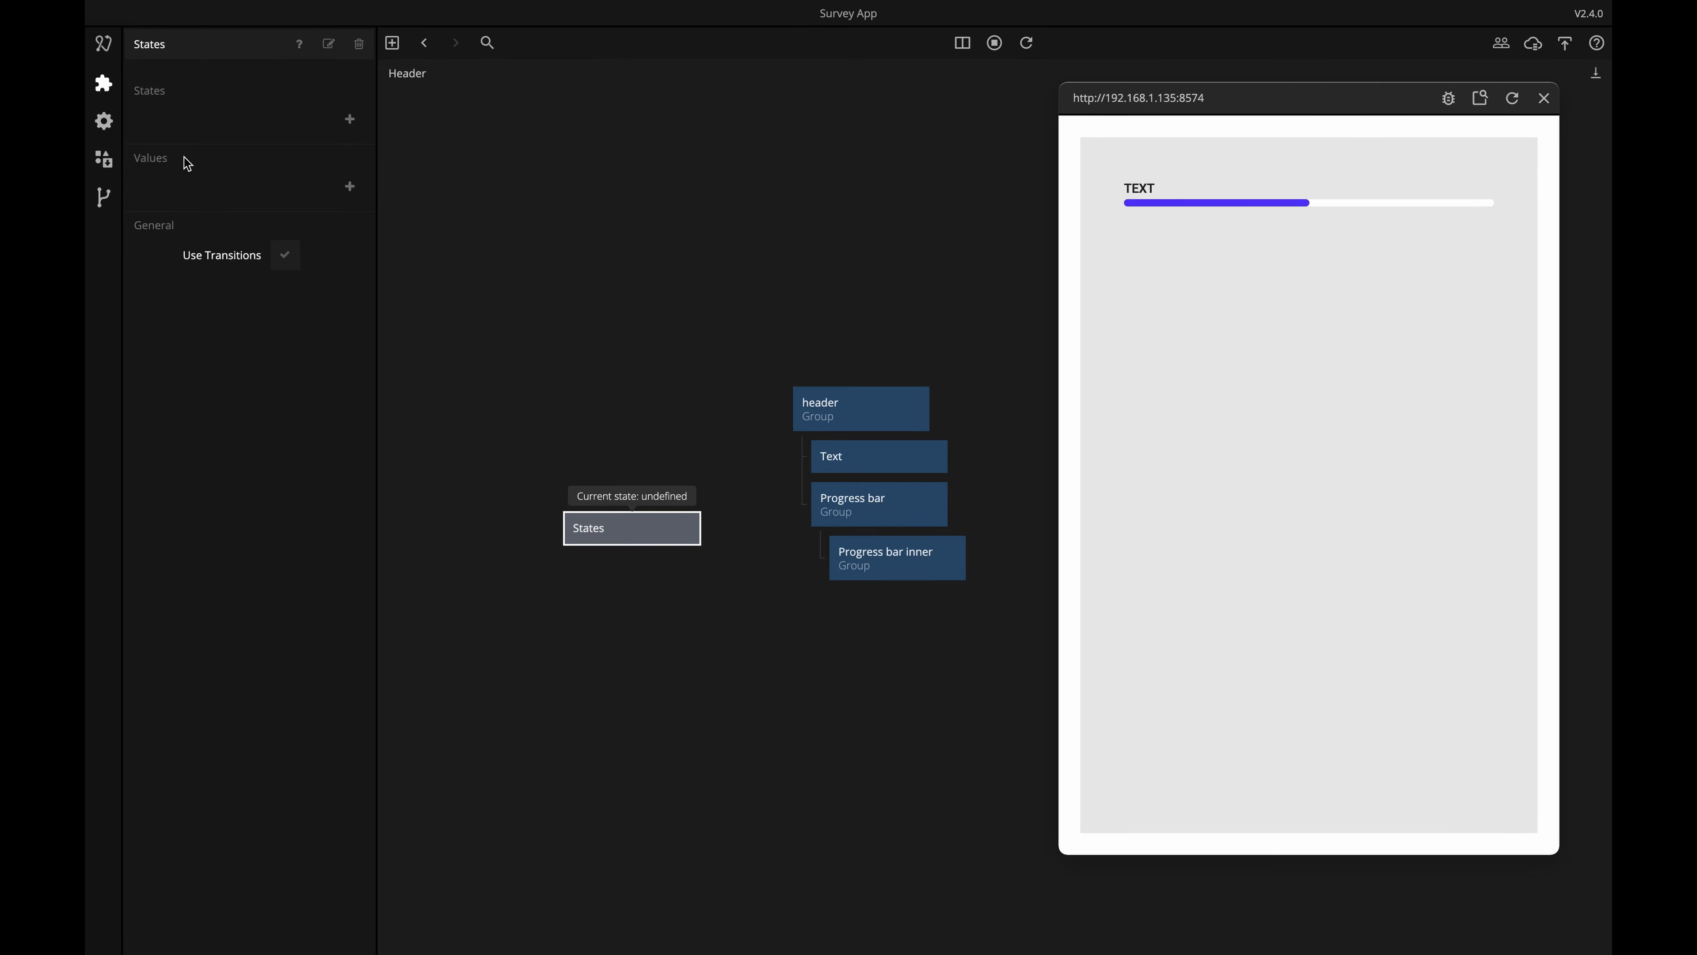
# Add the states "Init" and "Step 1" to the States node.
pyautogui.click(349, 120)
pyautogui.write('Init')
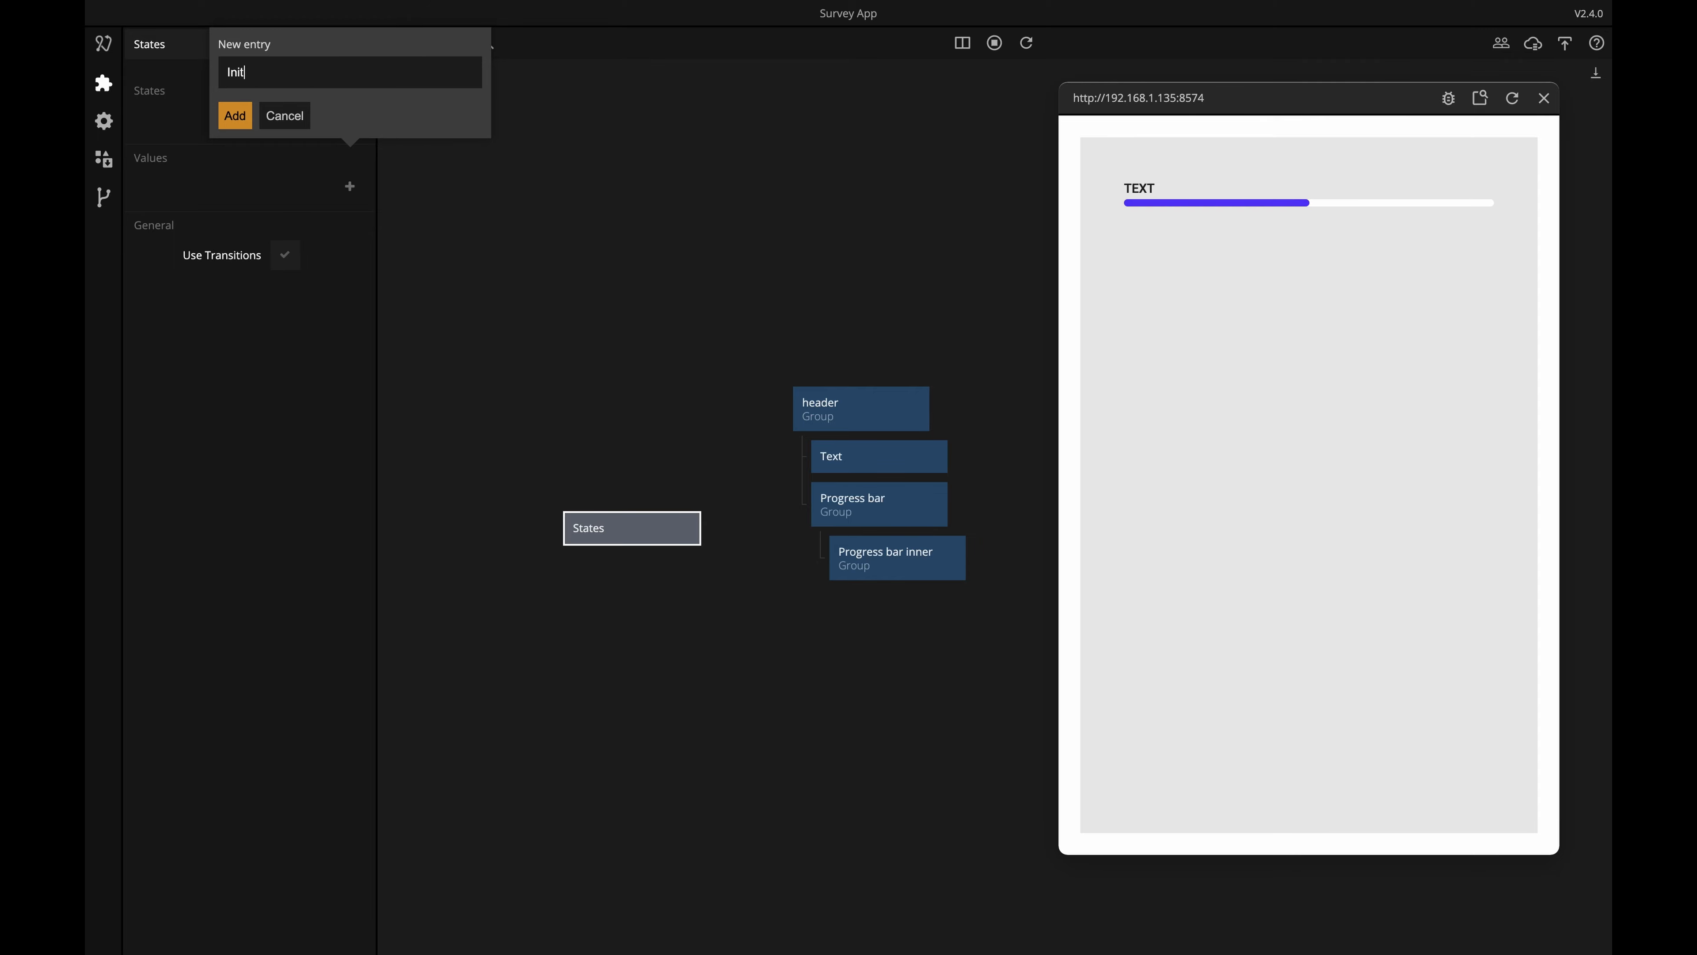
pyautogui.press('Return')
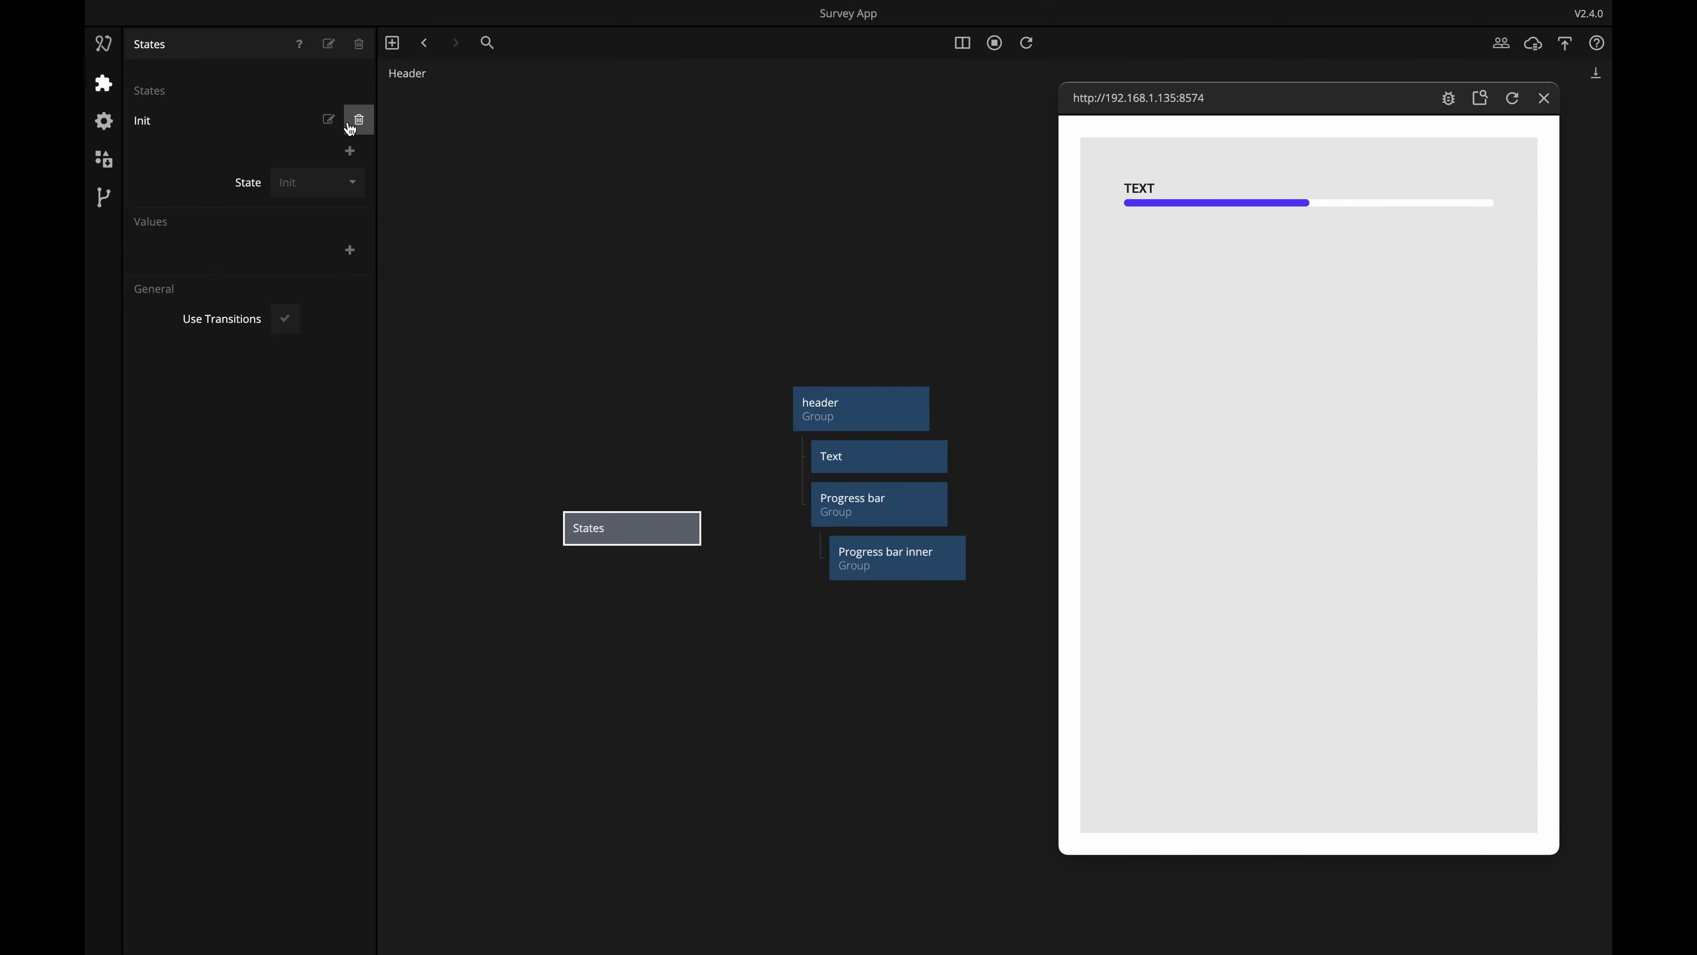
pyautogui.click(349, 150)
pyautogui.write('Step 1')
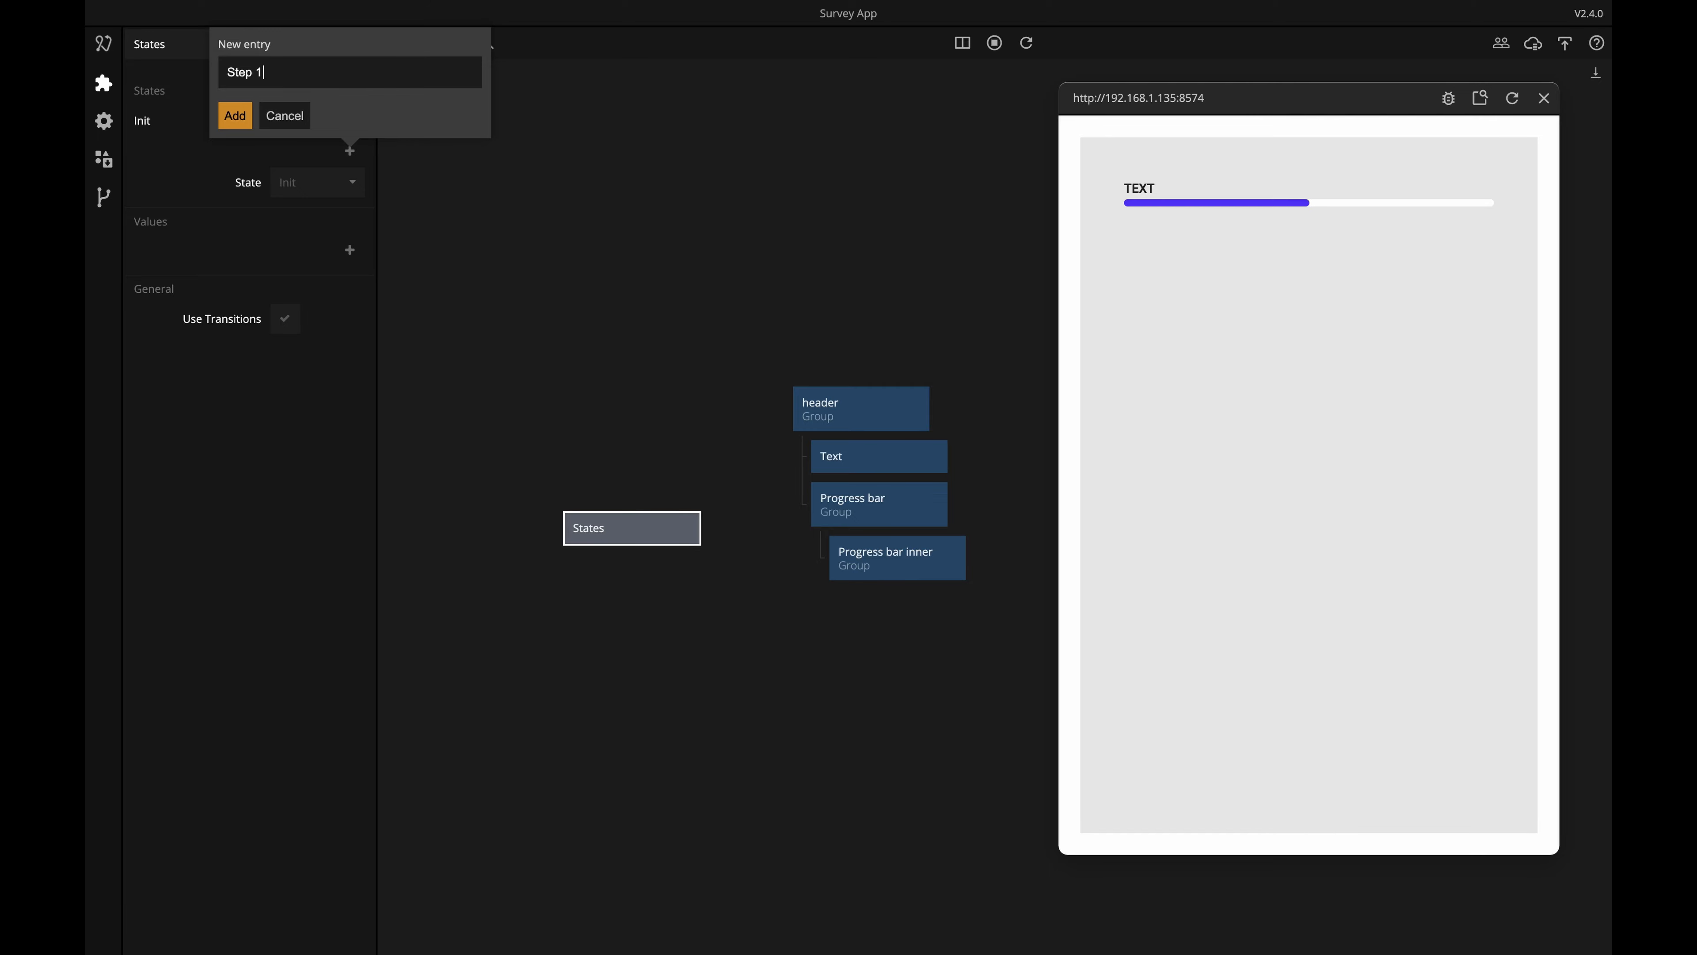
pyautogui.press('Return')
# Add three more states to the States node: "Step 2", "Step 3" and "Done".
pyautogui.click(350, 183)
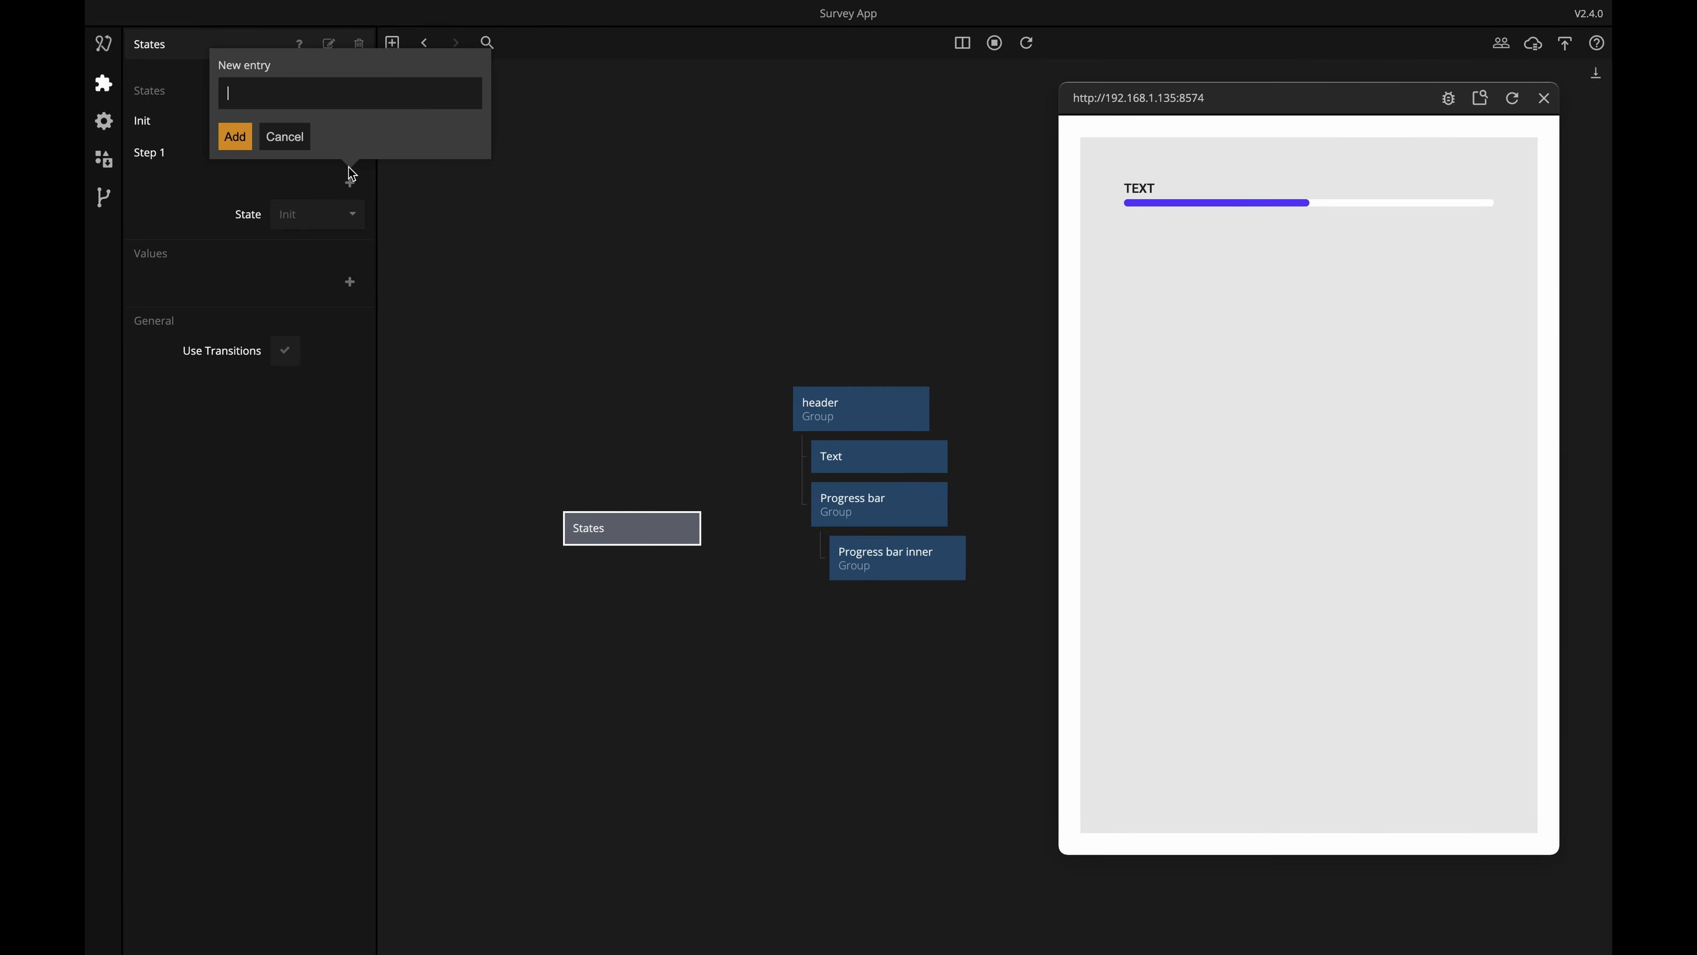
pyautogui.write('Step 2')
pyautogui.press('Return')
pyautogui.click(350, 212)
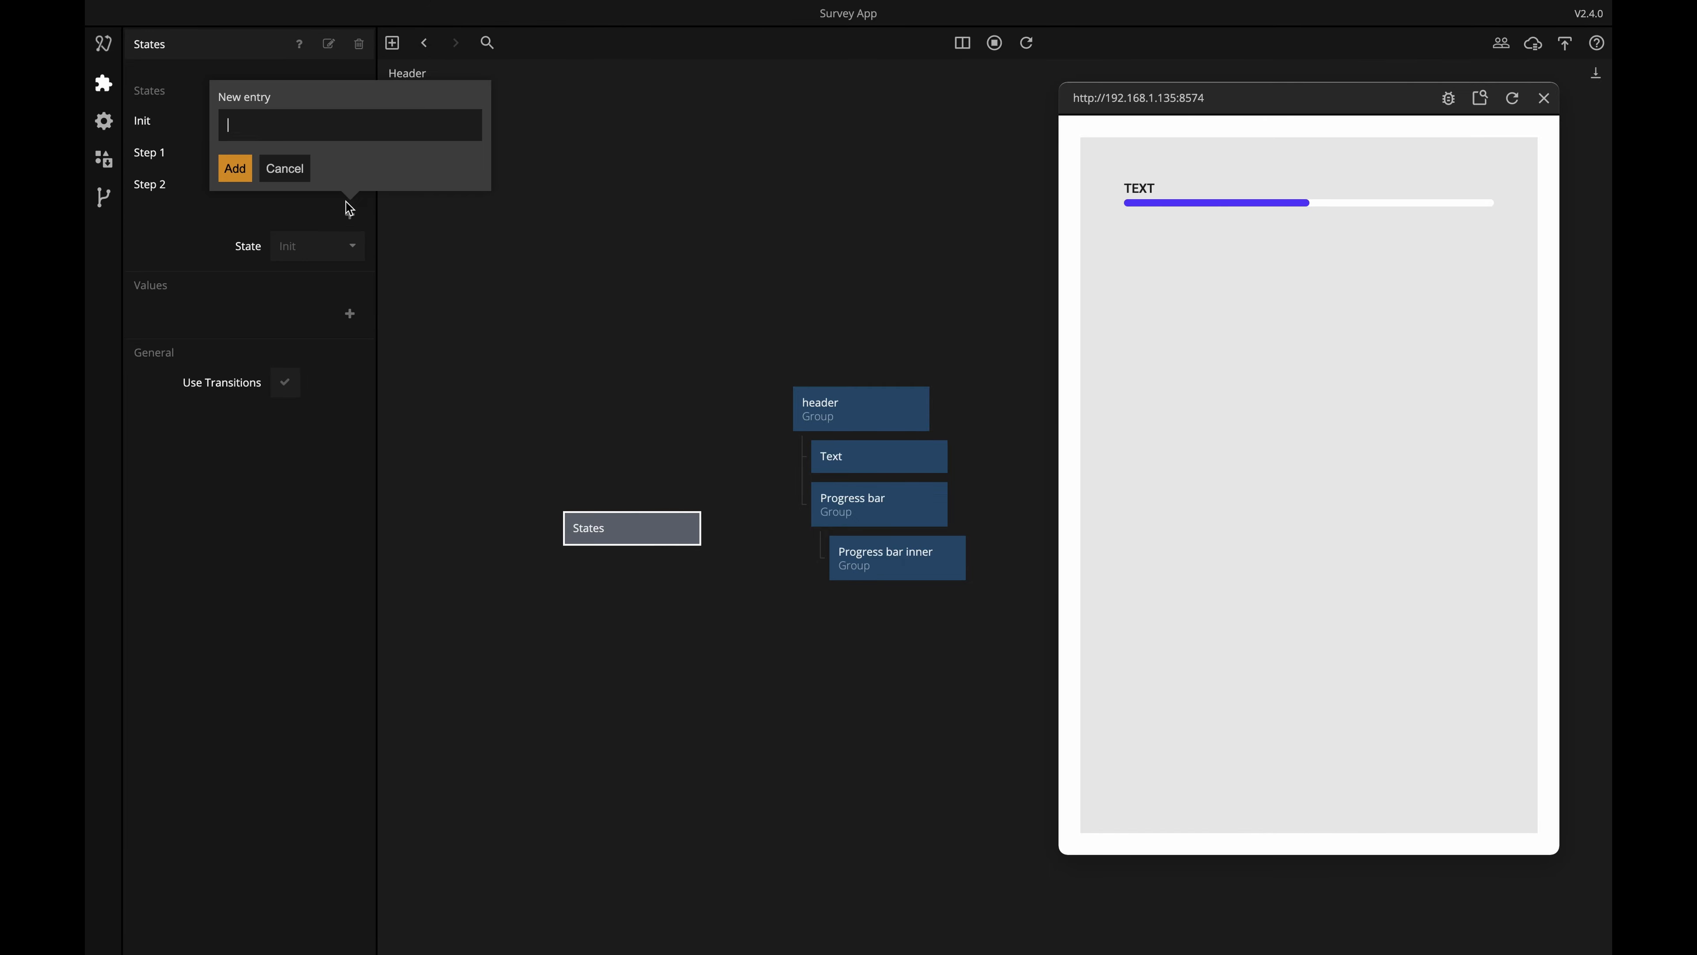
pyautogui.write('Step 3')
pyautogui.press('Return')
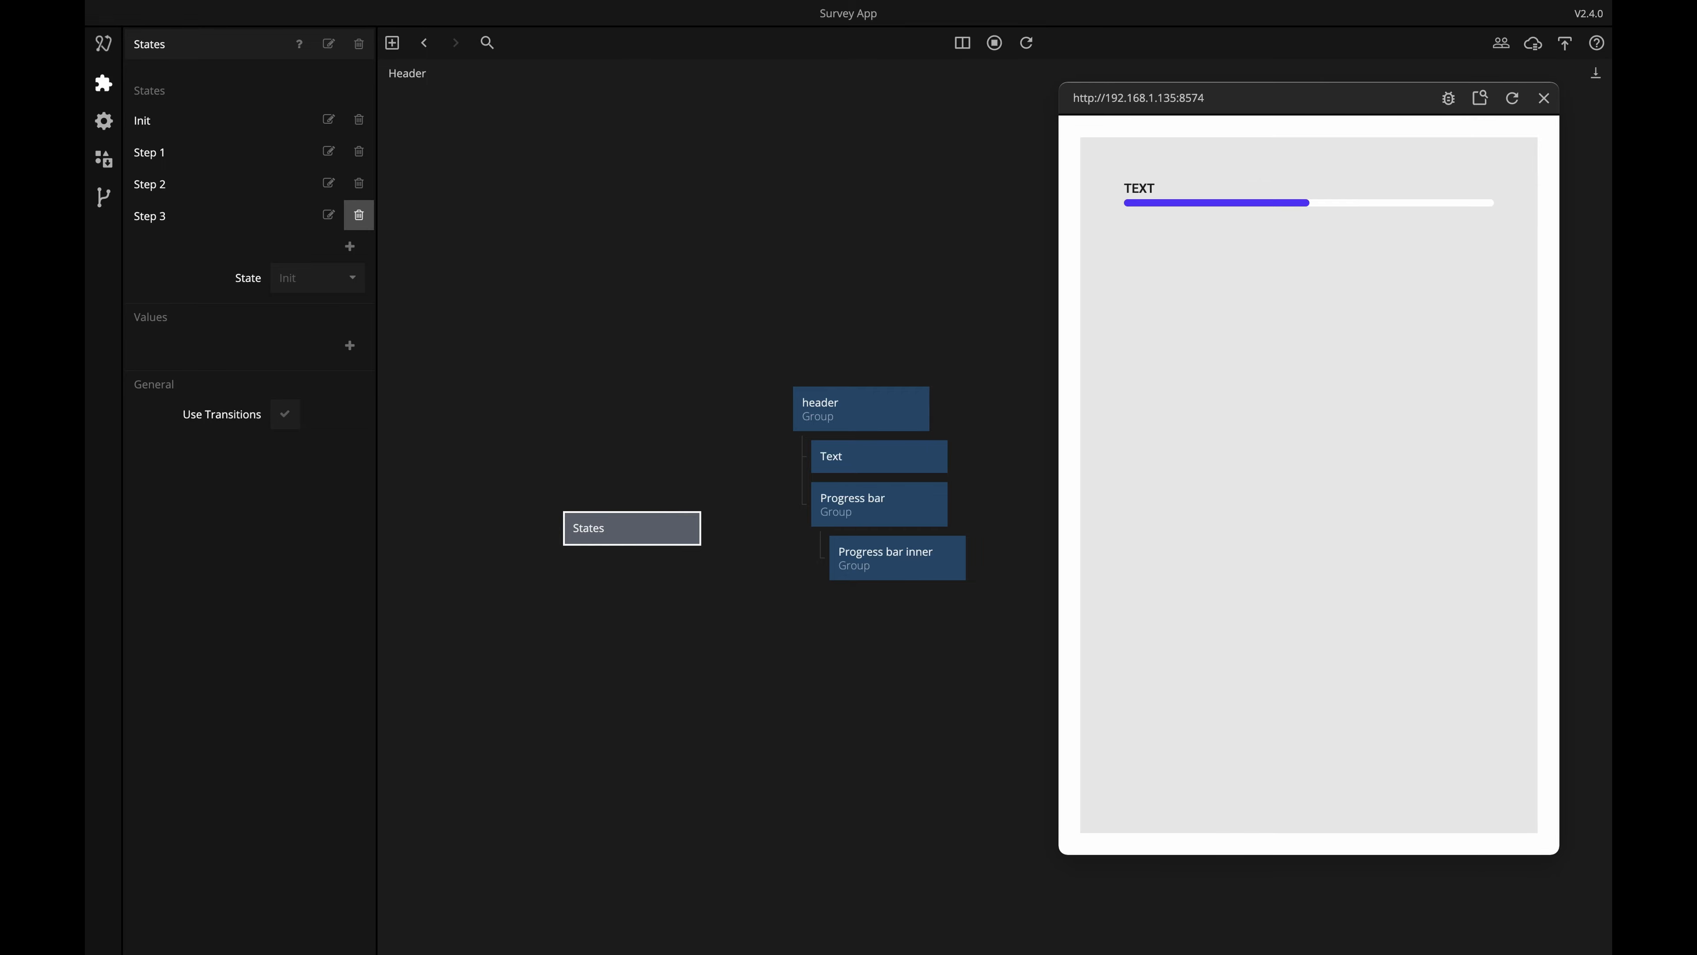
pyautogui.click(349, 246)
pyautogui.write('Done')
pyautogui.press('Return')
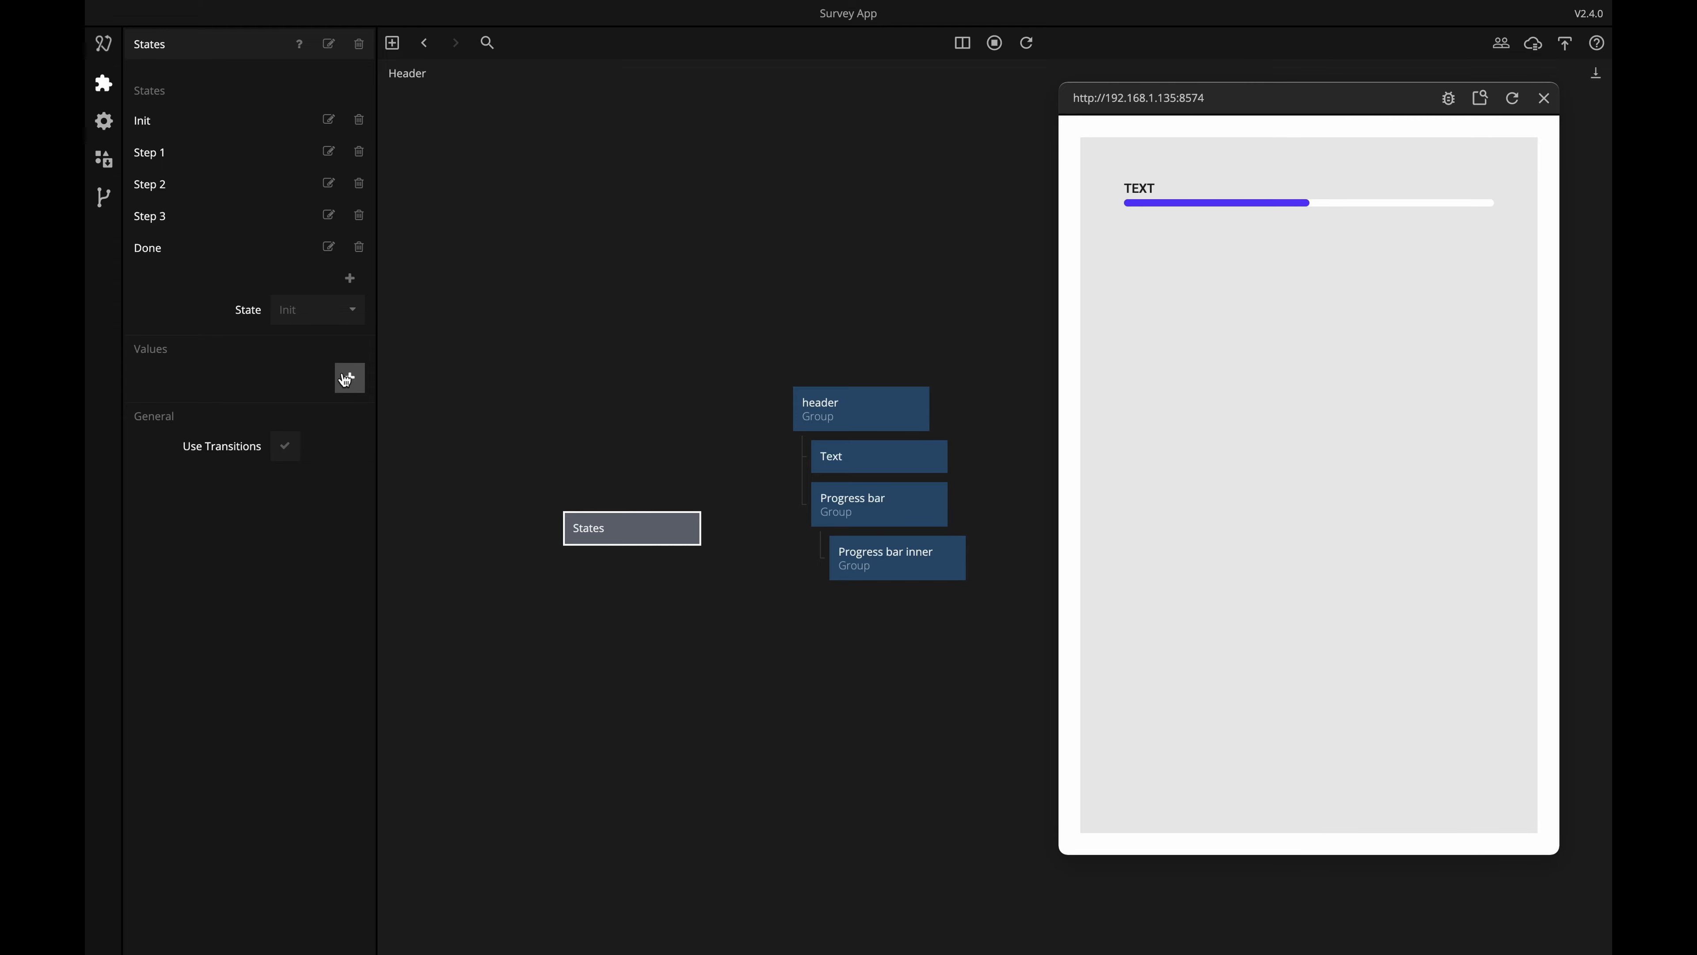
# Add two values to the States node, "progress width" and "progress title".
pyautogui.click(347, 379)
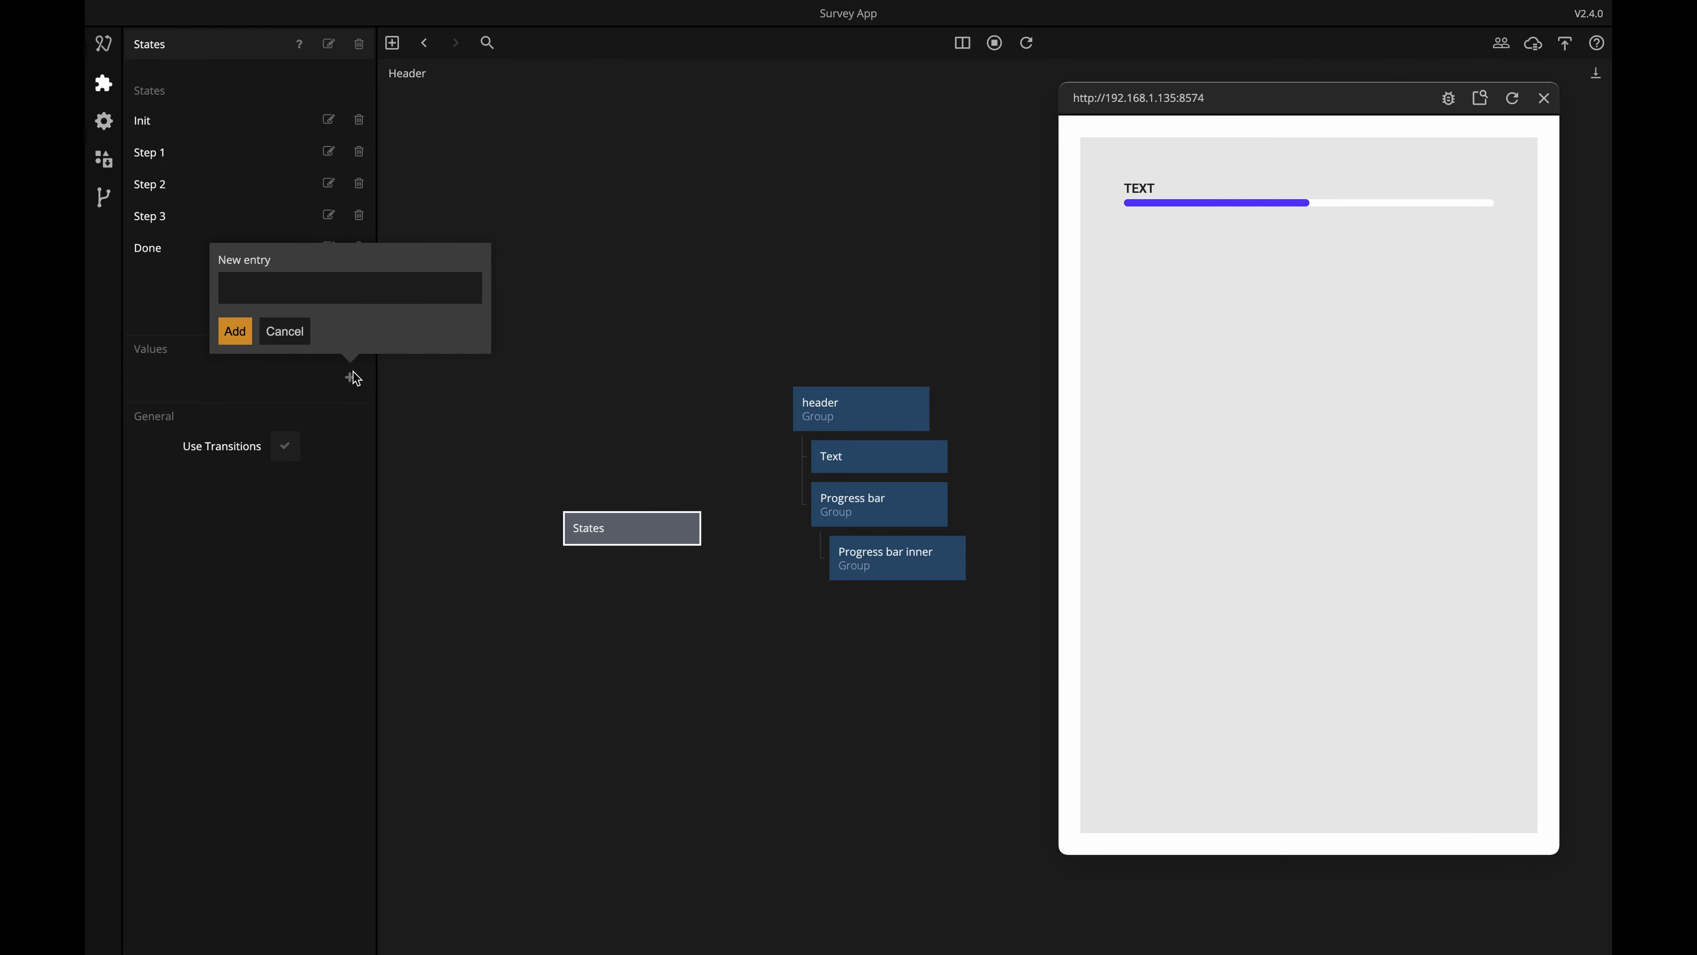
pyautogui.write('progress width')
pyautogui.press('Return')
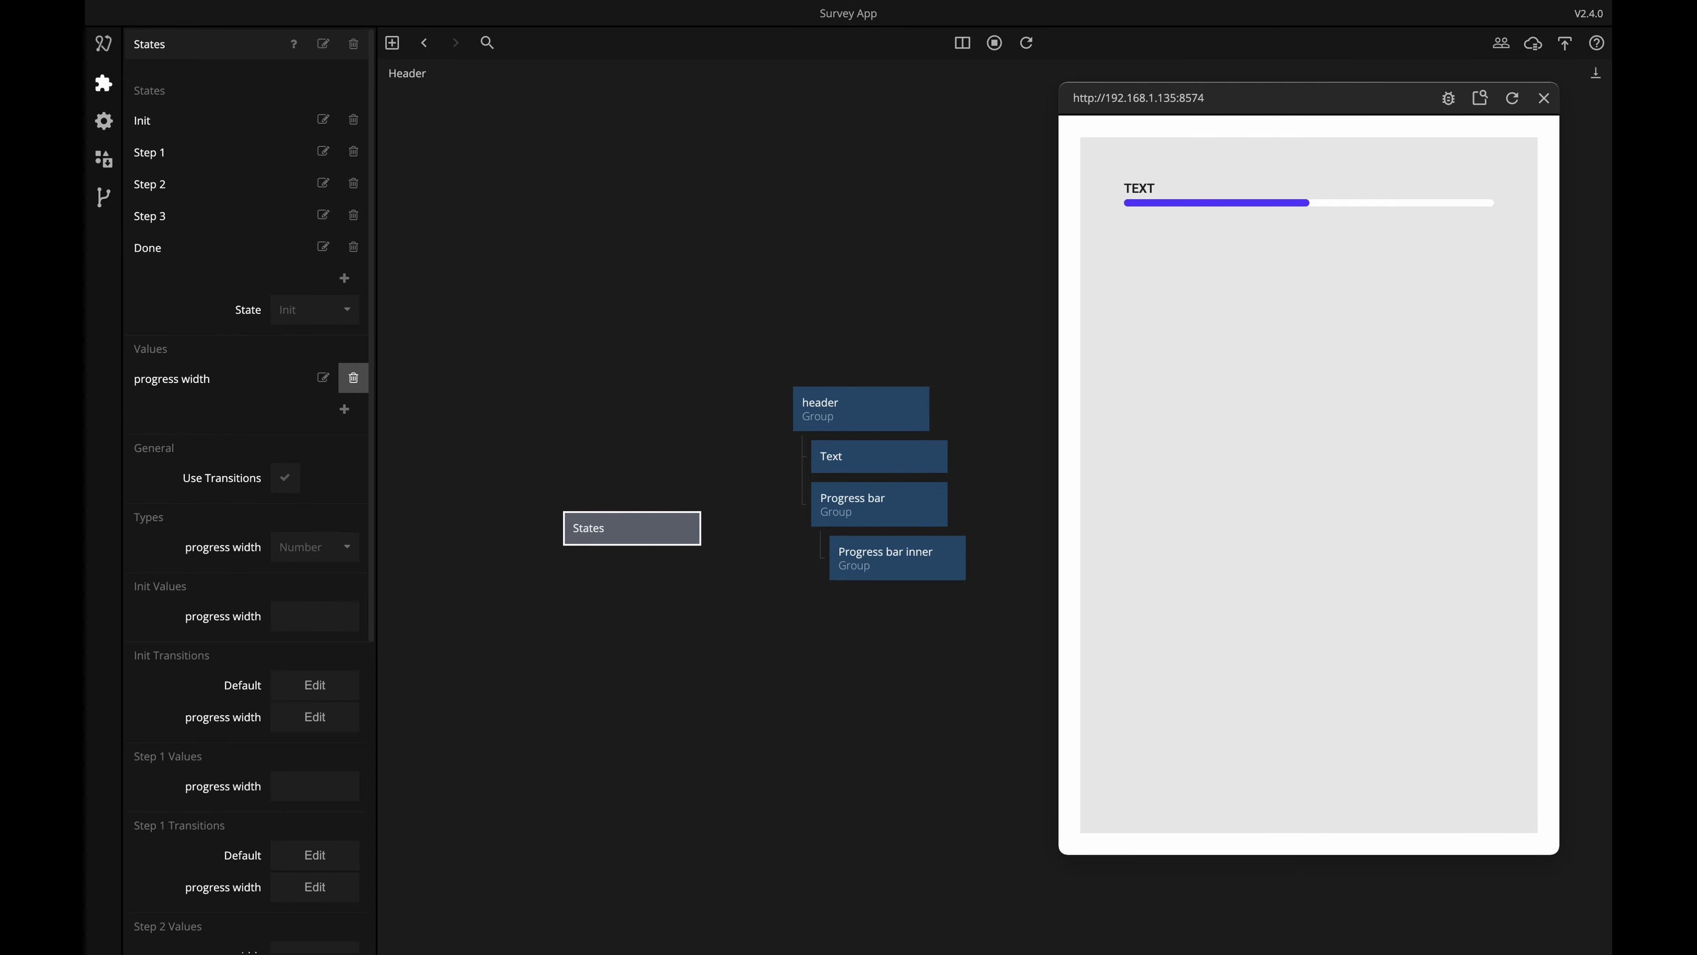
pyautogui.click(354, 413)
pyautogui.write('progress title')
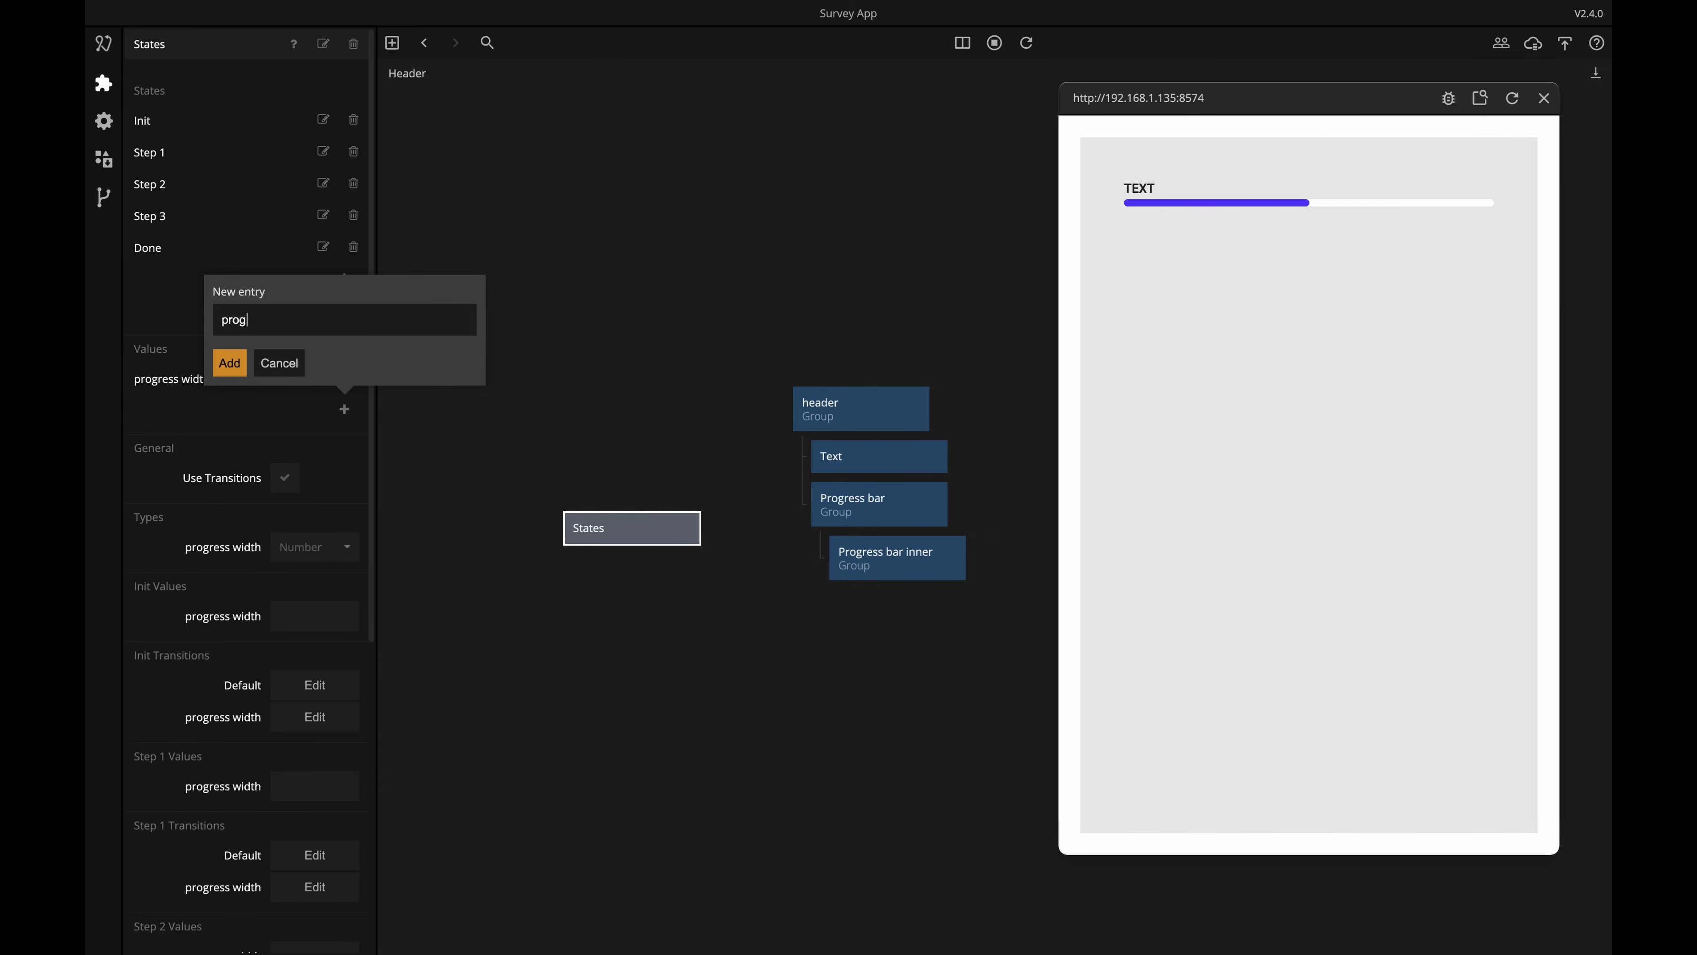
pyautogui.press('Return')
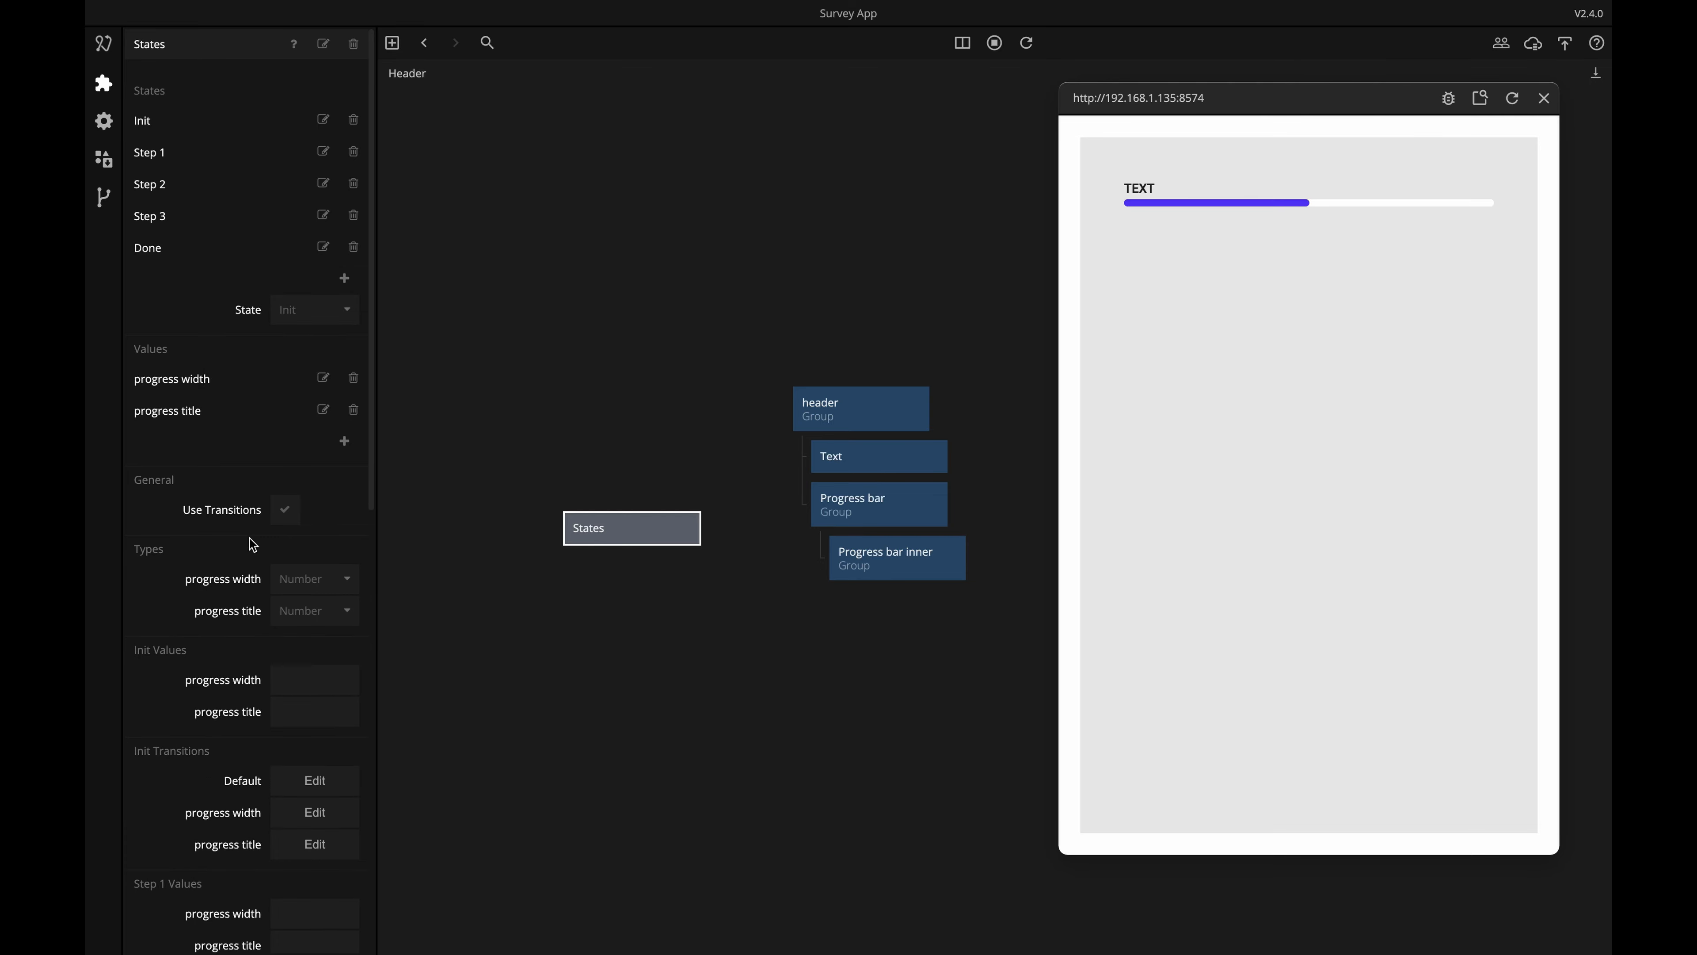
# Change the type of the progress title value to String.
pyautogui.scroll(-3, 253, 535)
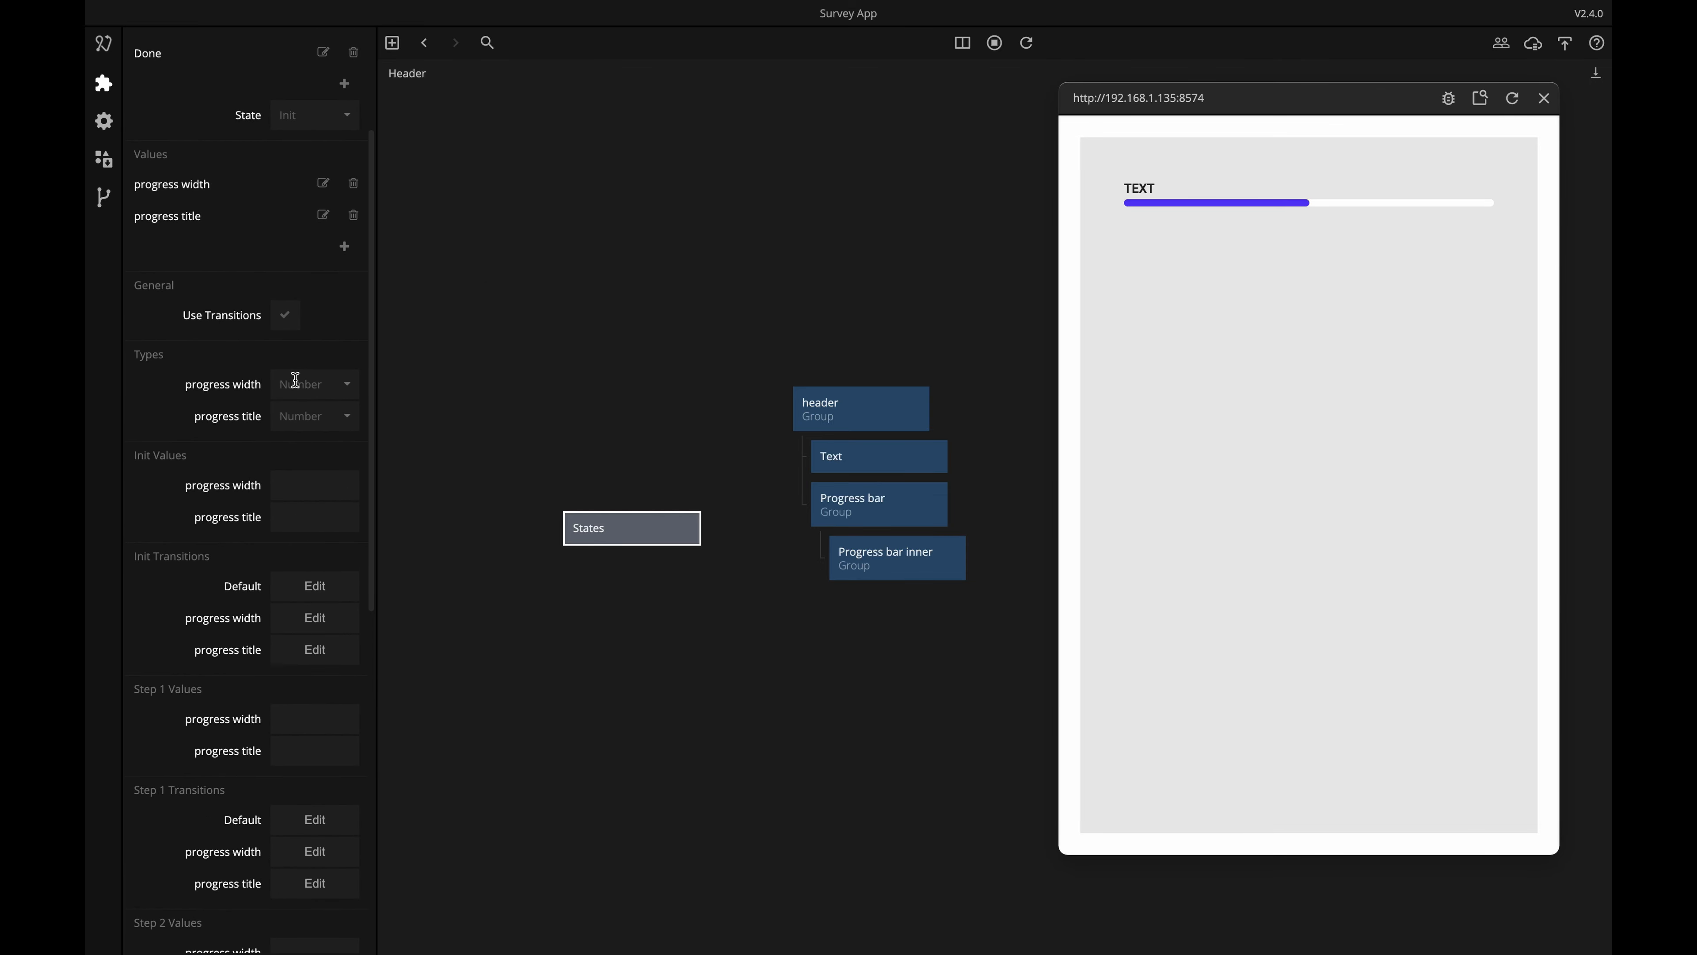
pyautogui.click(313, 414)
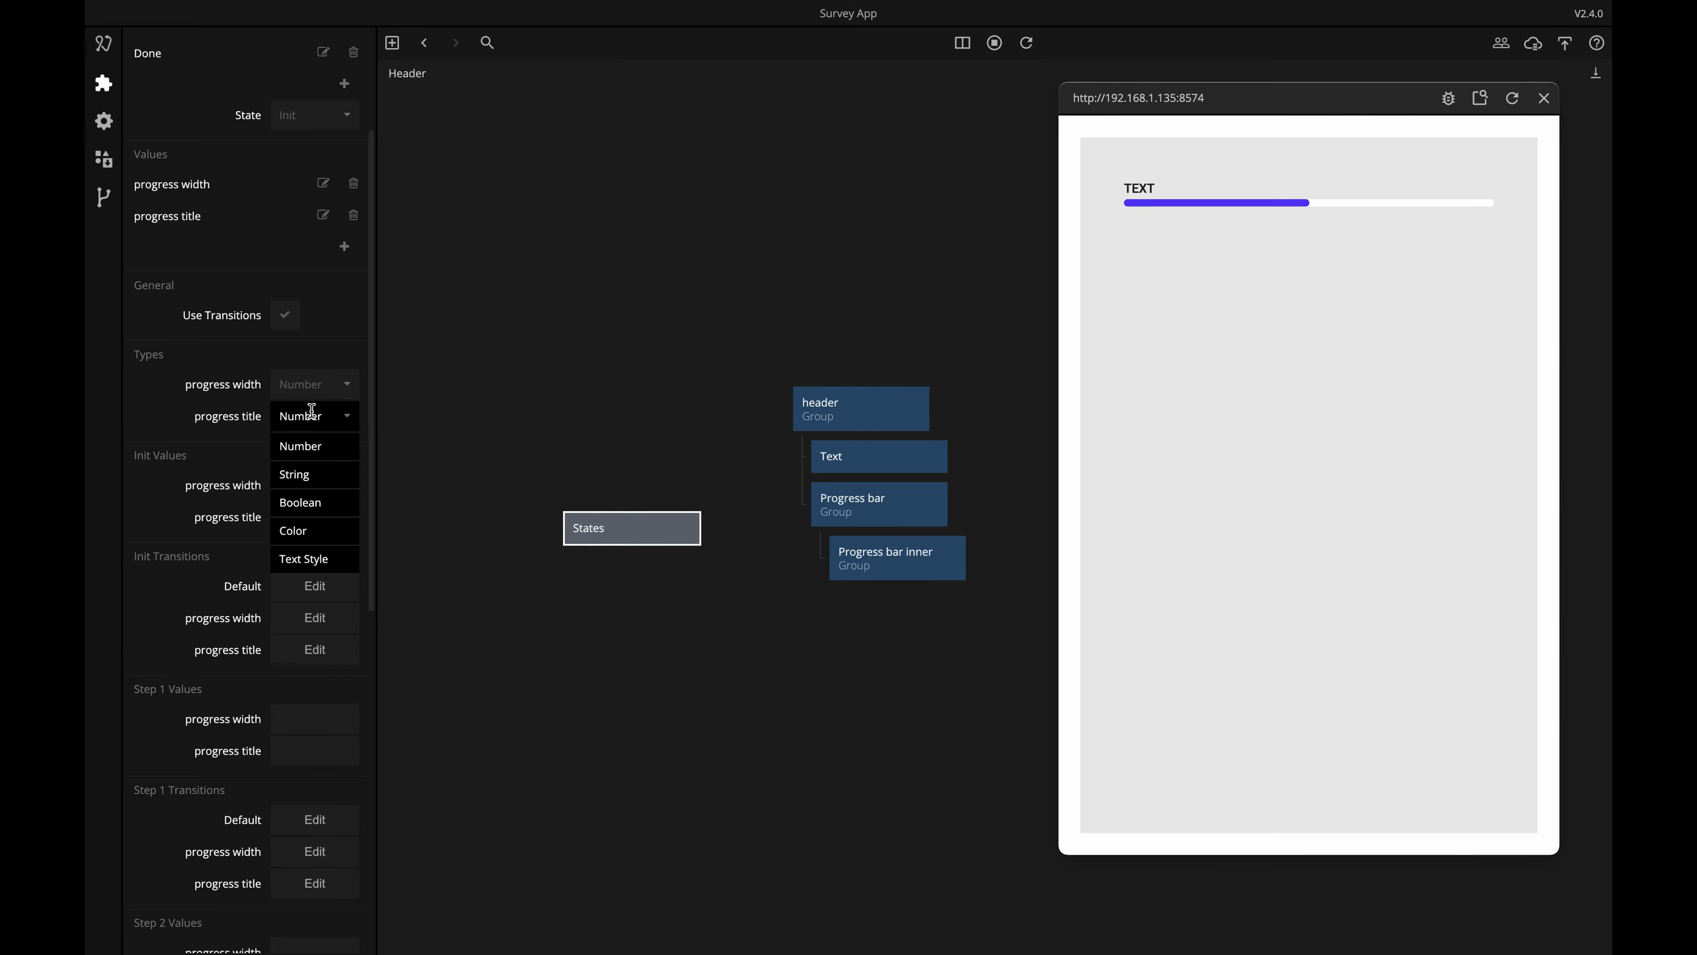
pyautogui.click(316, 479)
# For the Init state, set progress width to 0 and progress title to "Step 1".
pyautogui.scroll(-3, 254, 531)
pyautogui.click(288, 381)
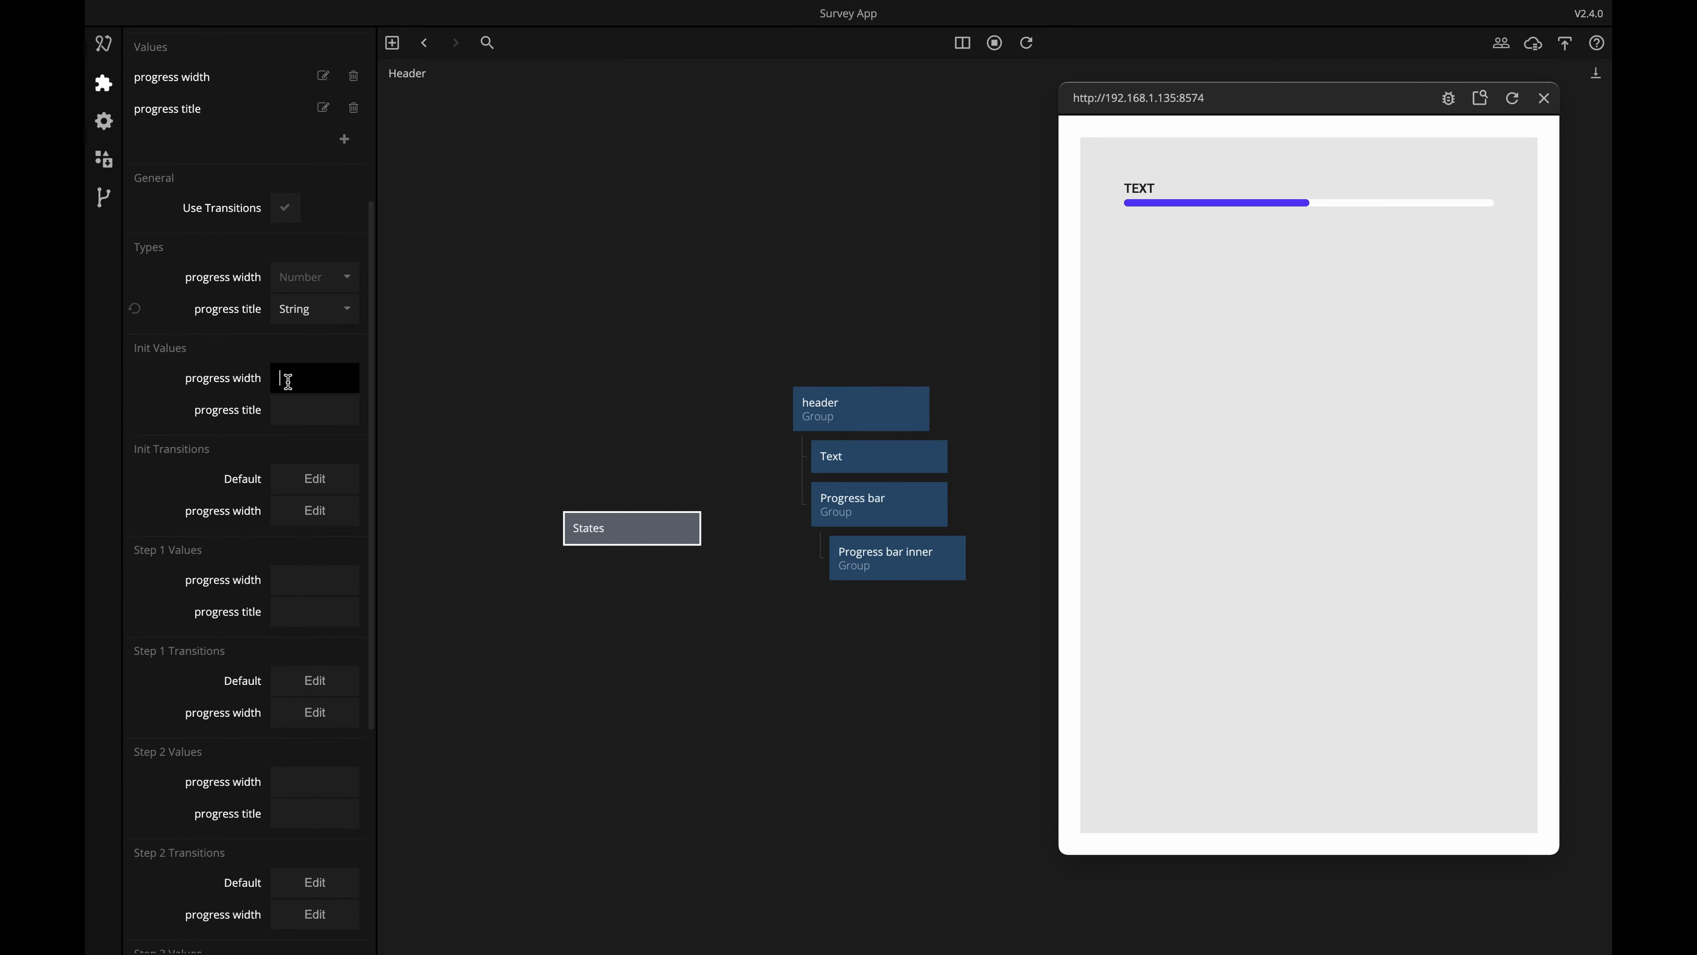
pyautogui.write('0')
pyautogui.scroll(-3, 310, 382)
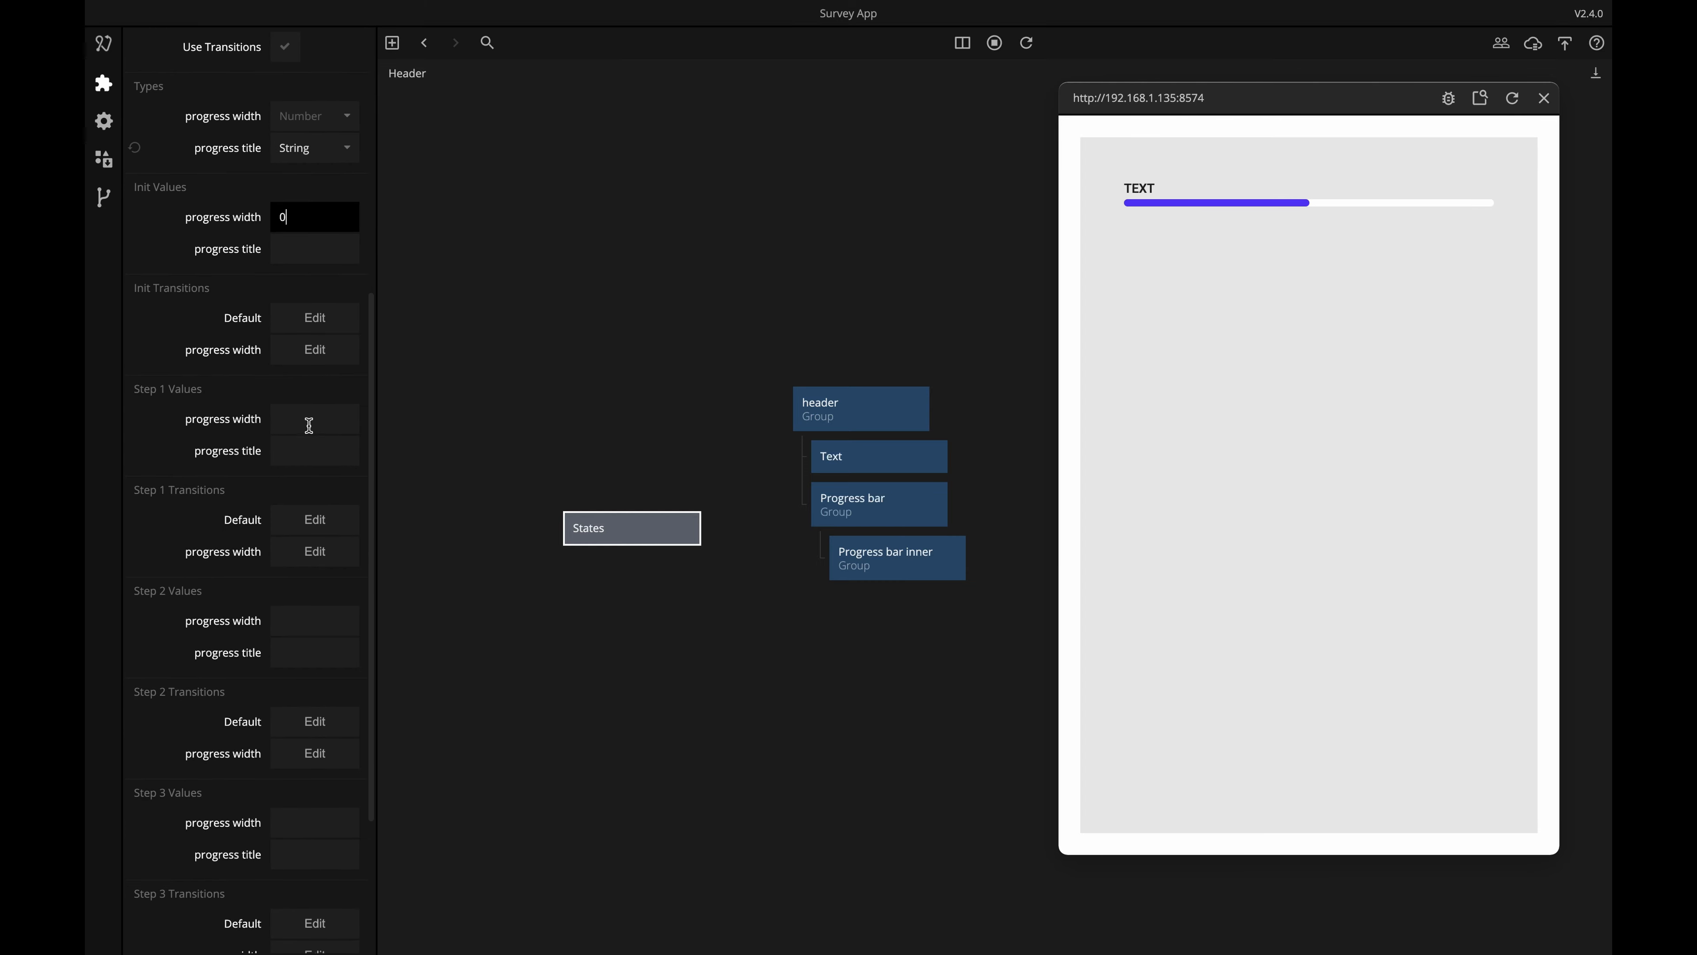
pyautogui.click(297, 251)
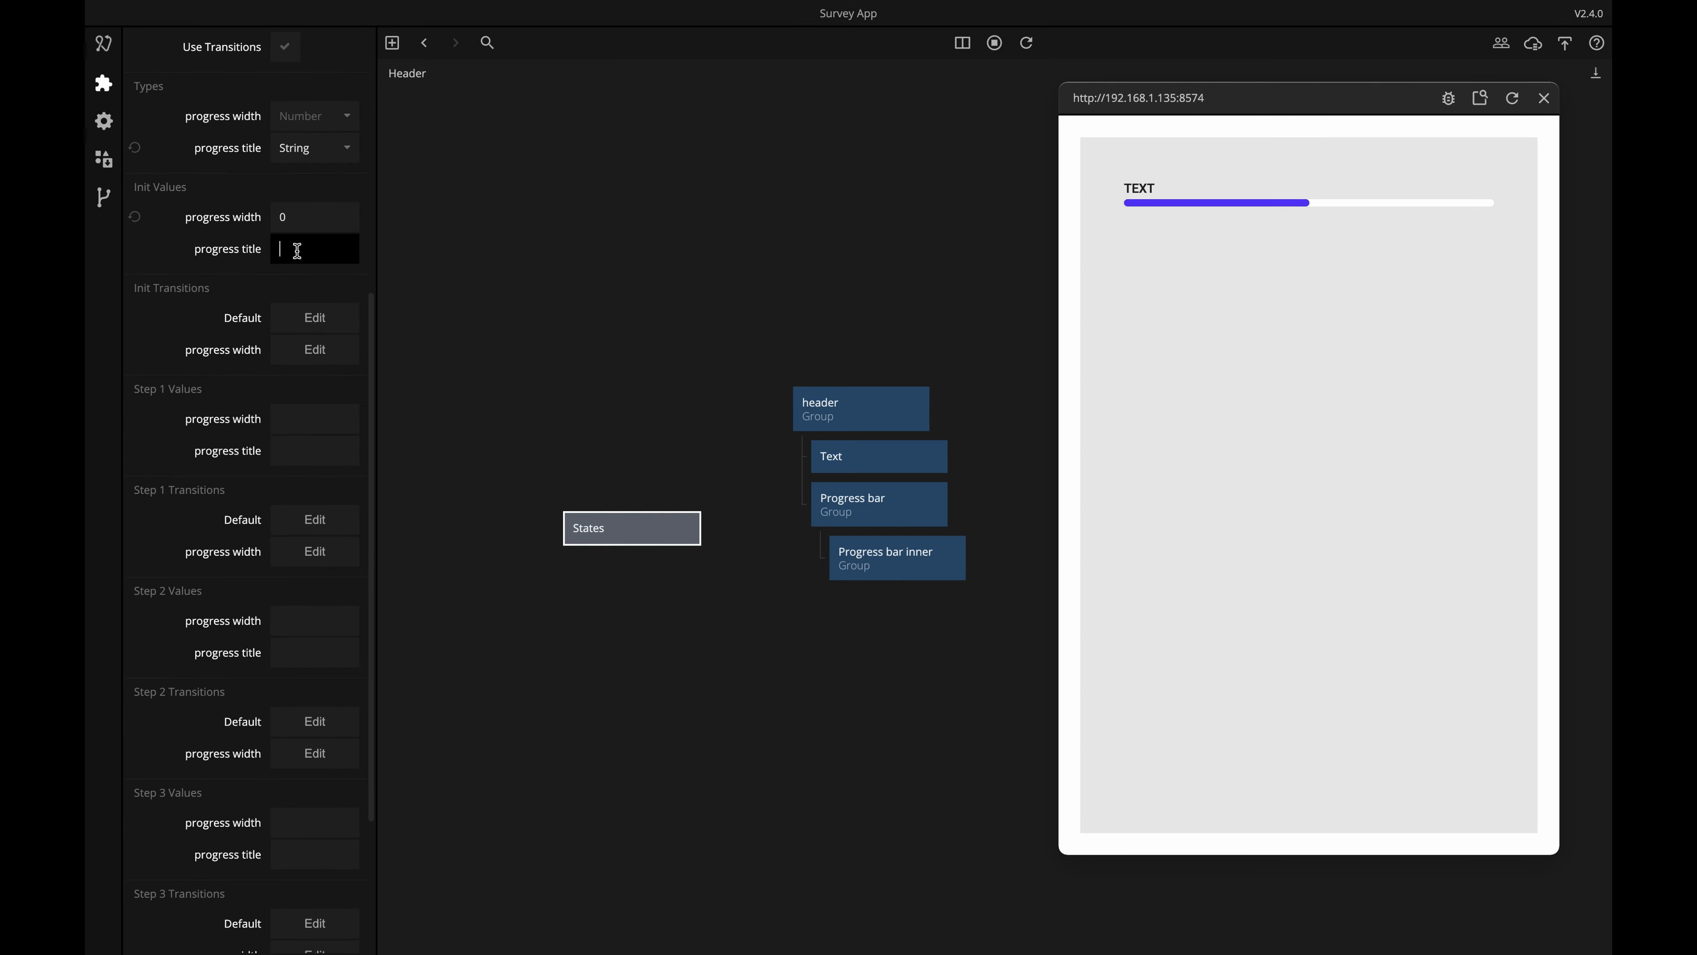
pyautogui.write('Step 1')
# Copy the Init progress title "Step 1" into the Step 1 state and set that state's progress width to 25.
pyautogui.moveTo(321, 253); pyautogui.dragTo(274, 248)
pyautogui.hotkey('ctrl', 'c')
pyautogui.click(286, 456)
pyautogui.hotkey('ctrl', 'v')
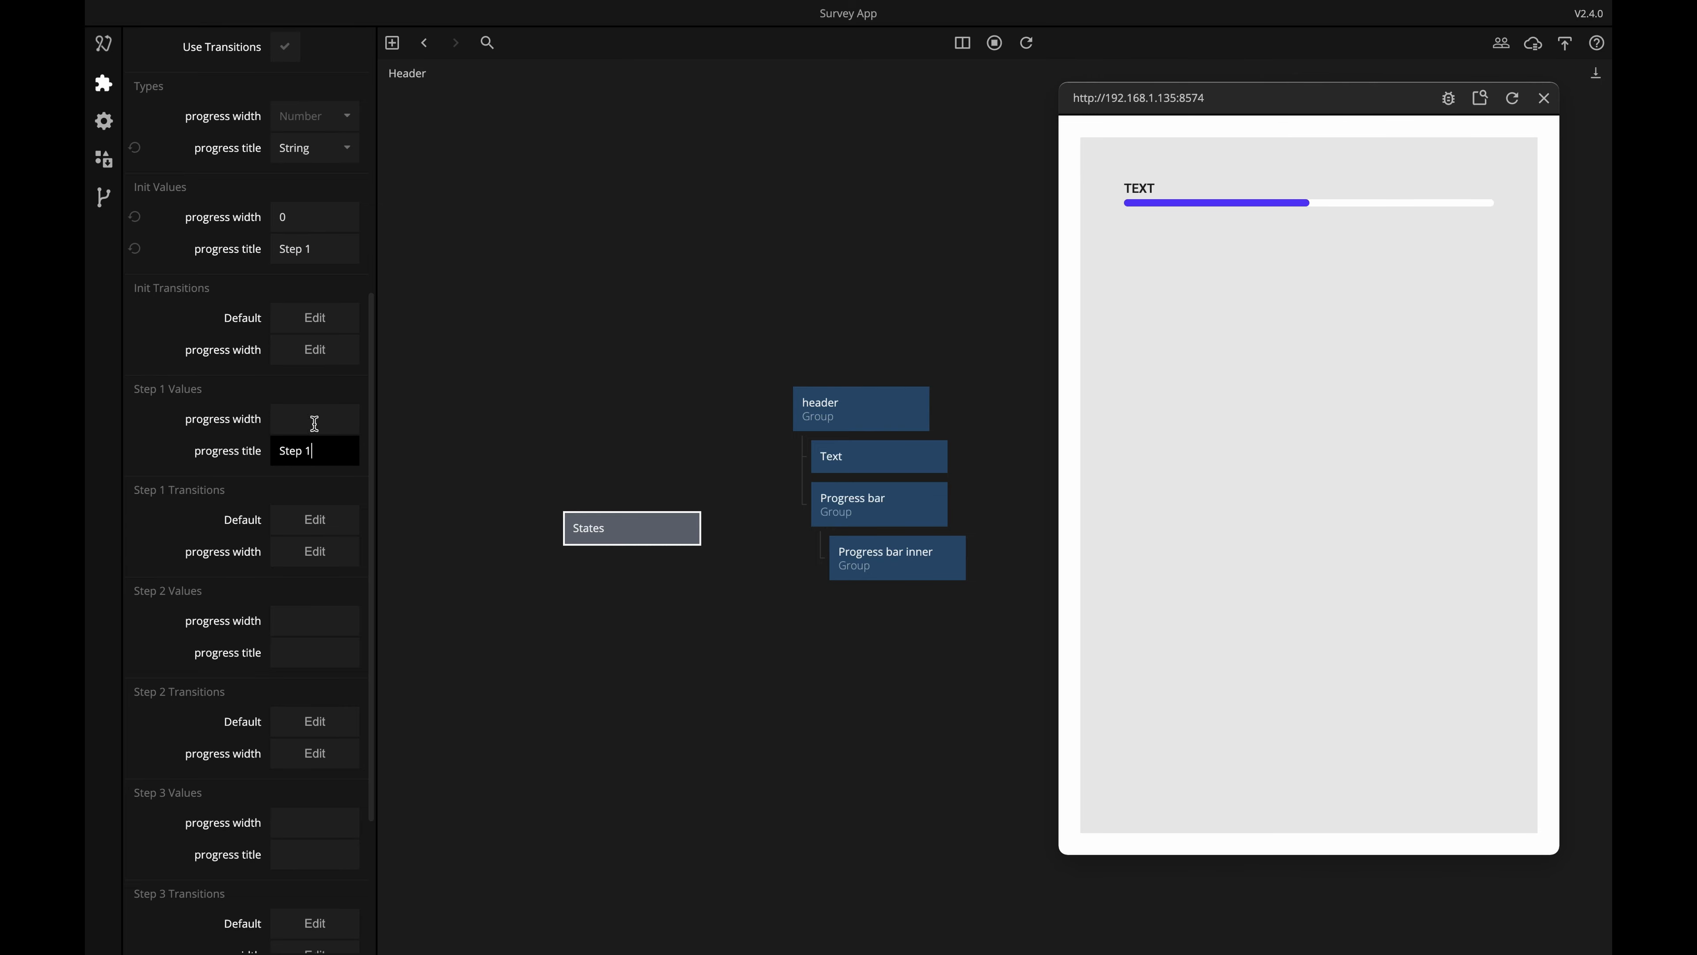
pyautogui.click(296, 415)
pyautogui.write('25')
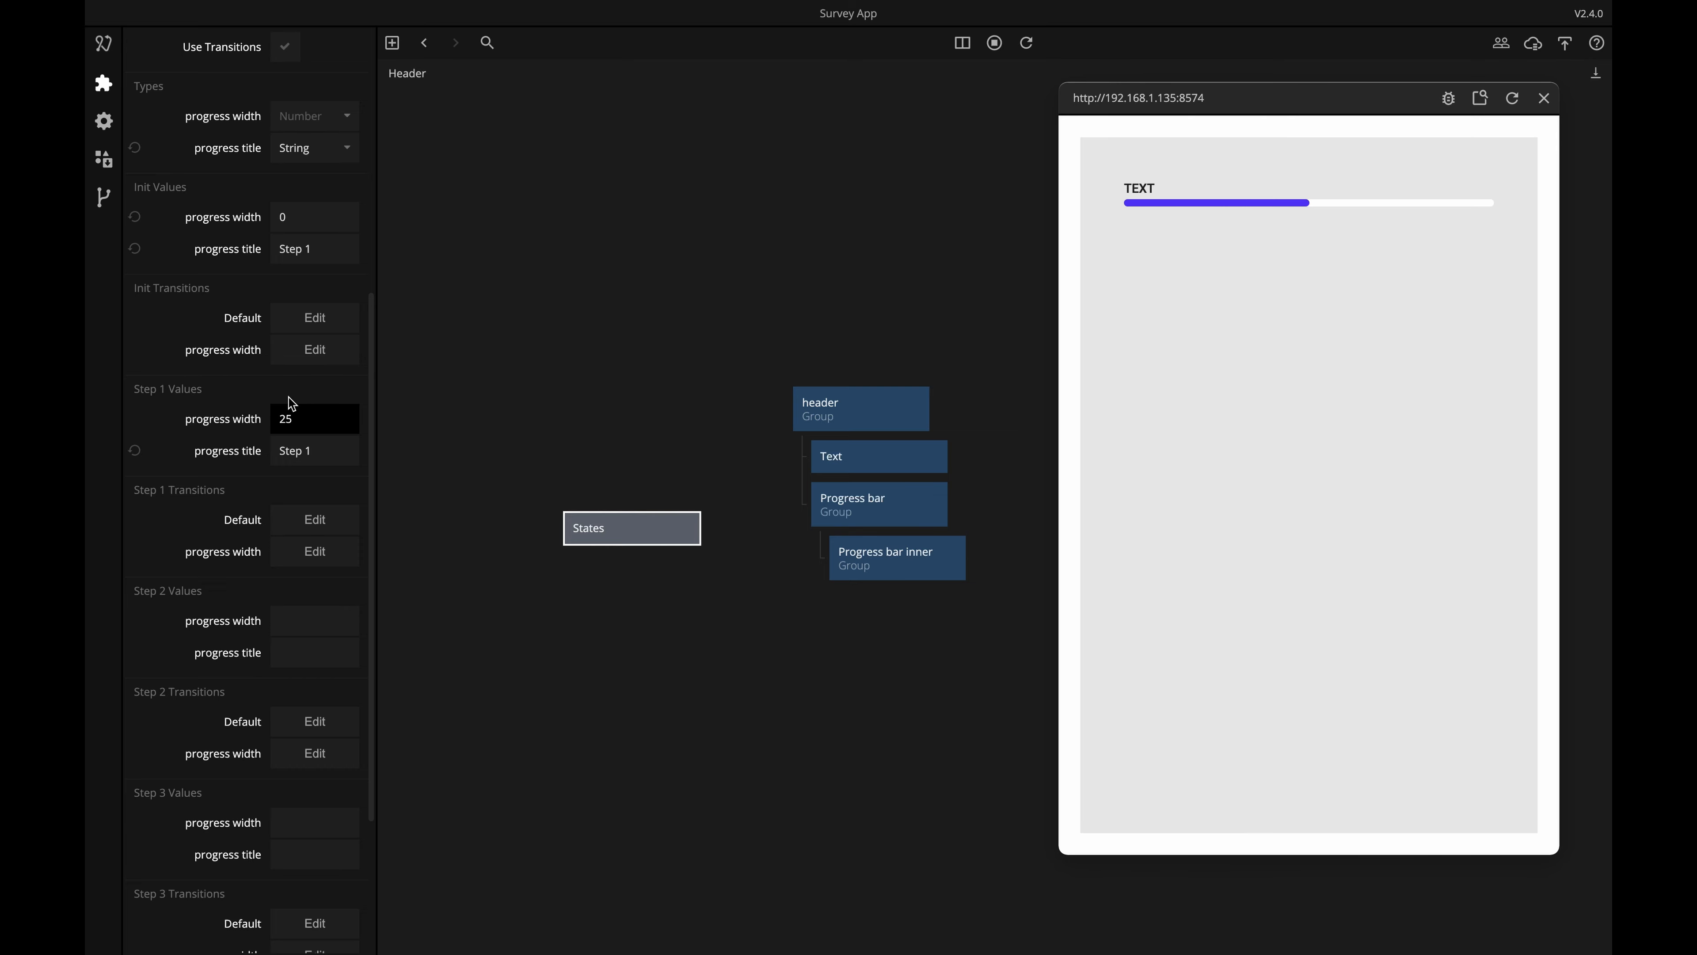
pyautogui.click(290, 399)
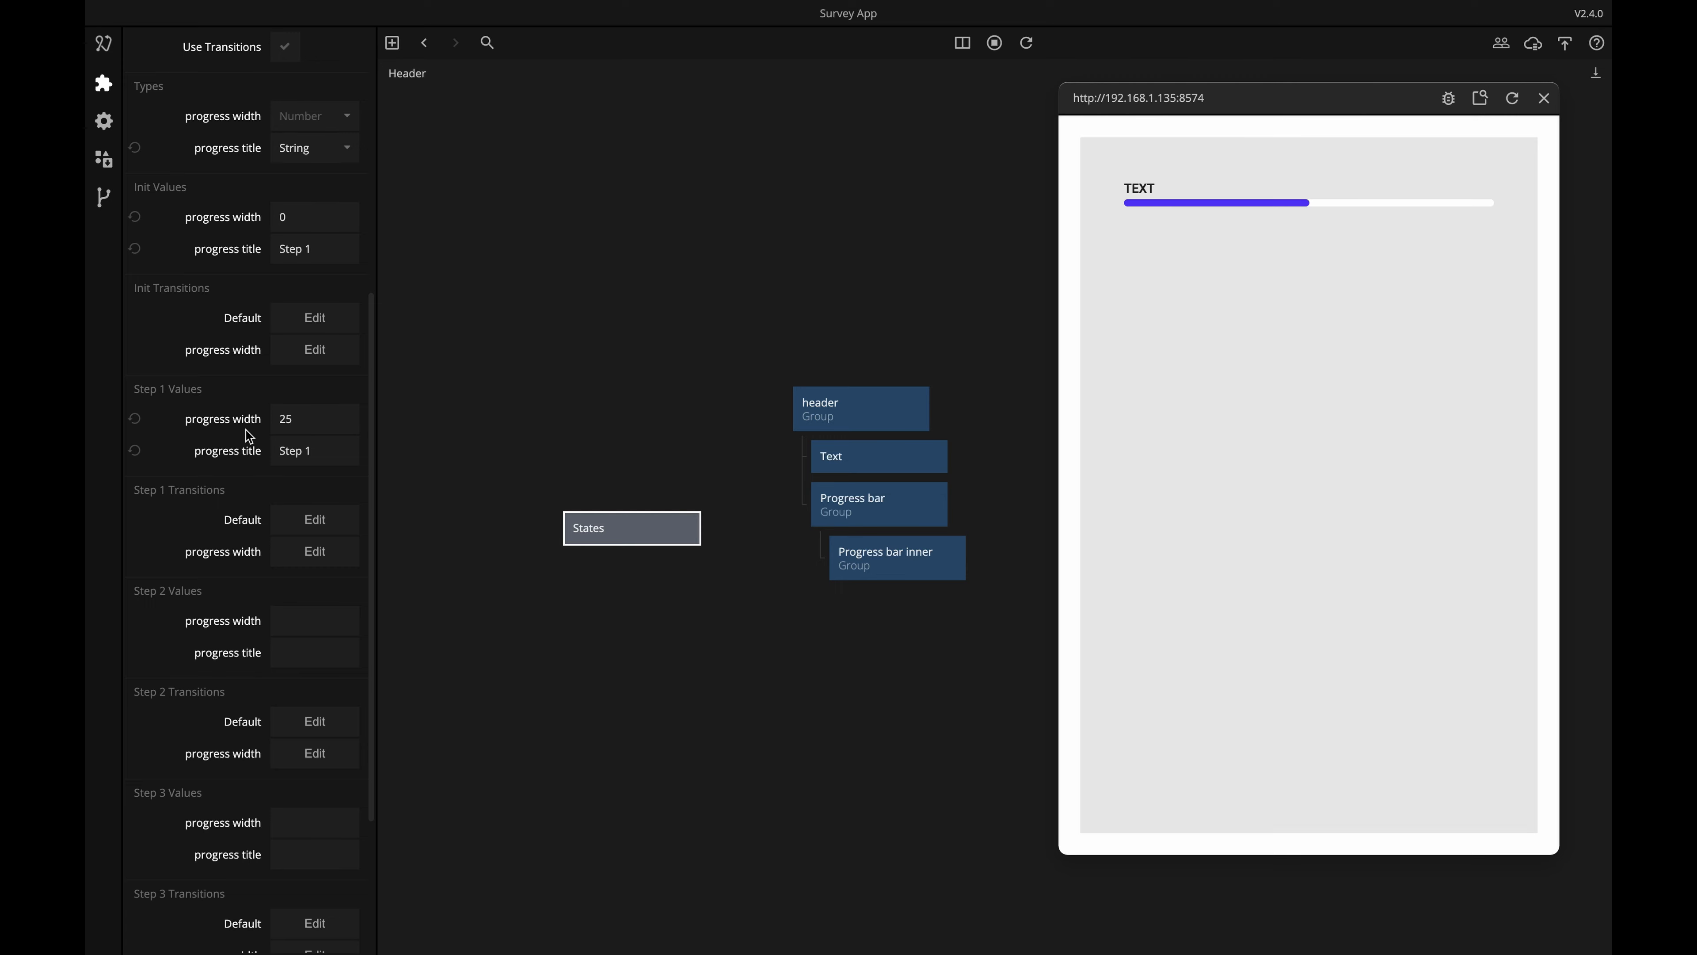
# For the Step 2 state, set progress width to 50 and progress title to "Step 2".
pyautogui.scroll(-1, 307, 420)
pyautogui.scroll(-1, 274, 381)
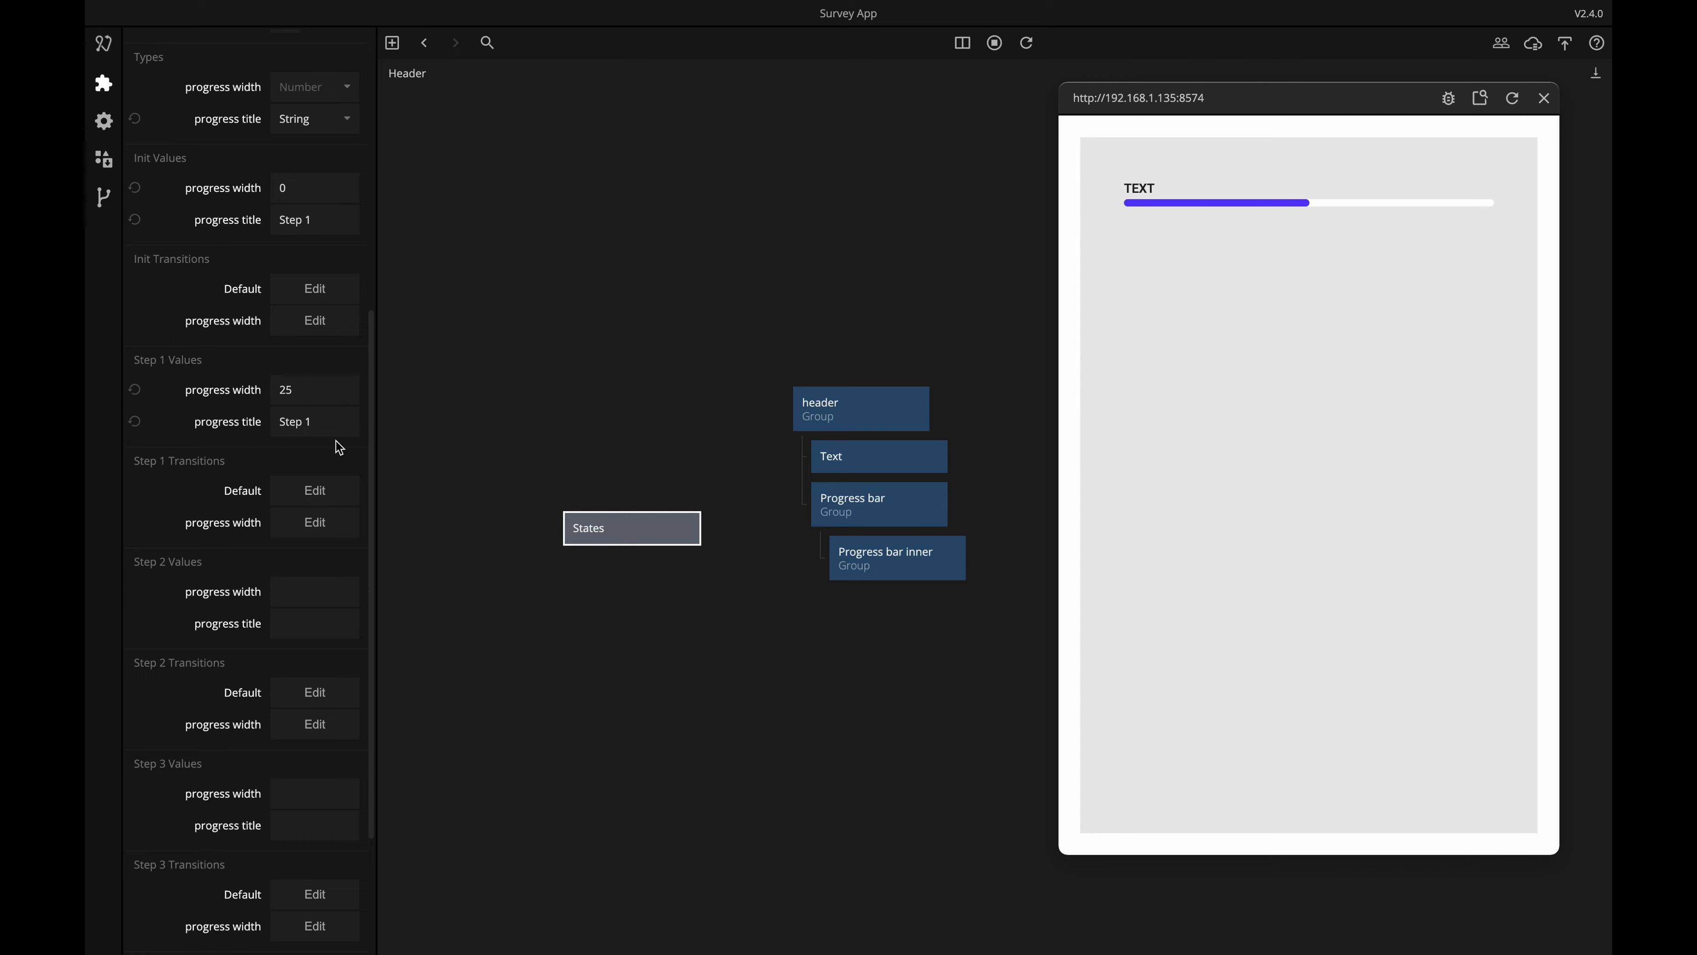
pyautogui.scroll(-3, 338, 445)
pyautogui.click(307, 453)
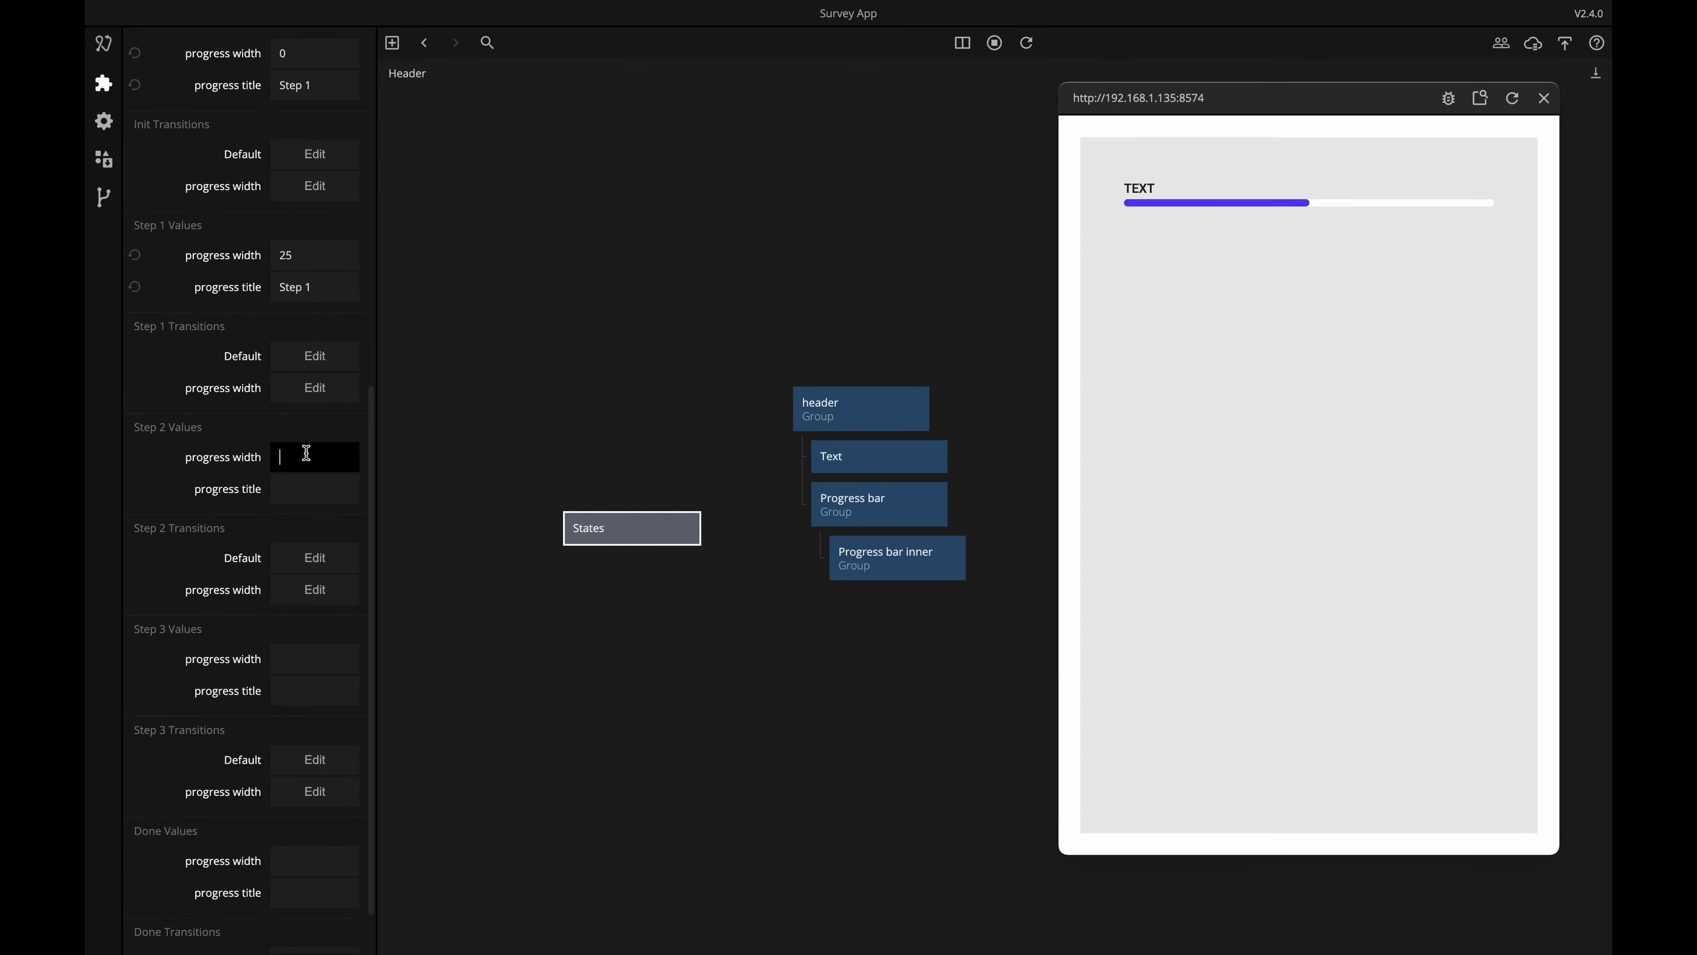
pyautogui.write('50')
pyautogui.click(316, 486)
pyautogui.write('Step 2')
# For the Step 3 state, set progress width to 75 and progress title to "Step 3".
pyautogui.scroll(-1, 294, 601)
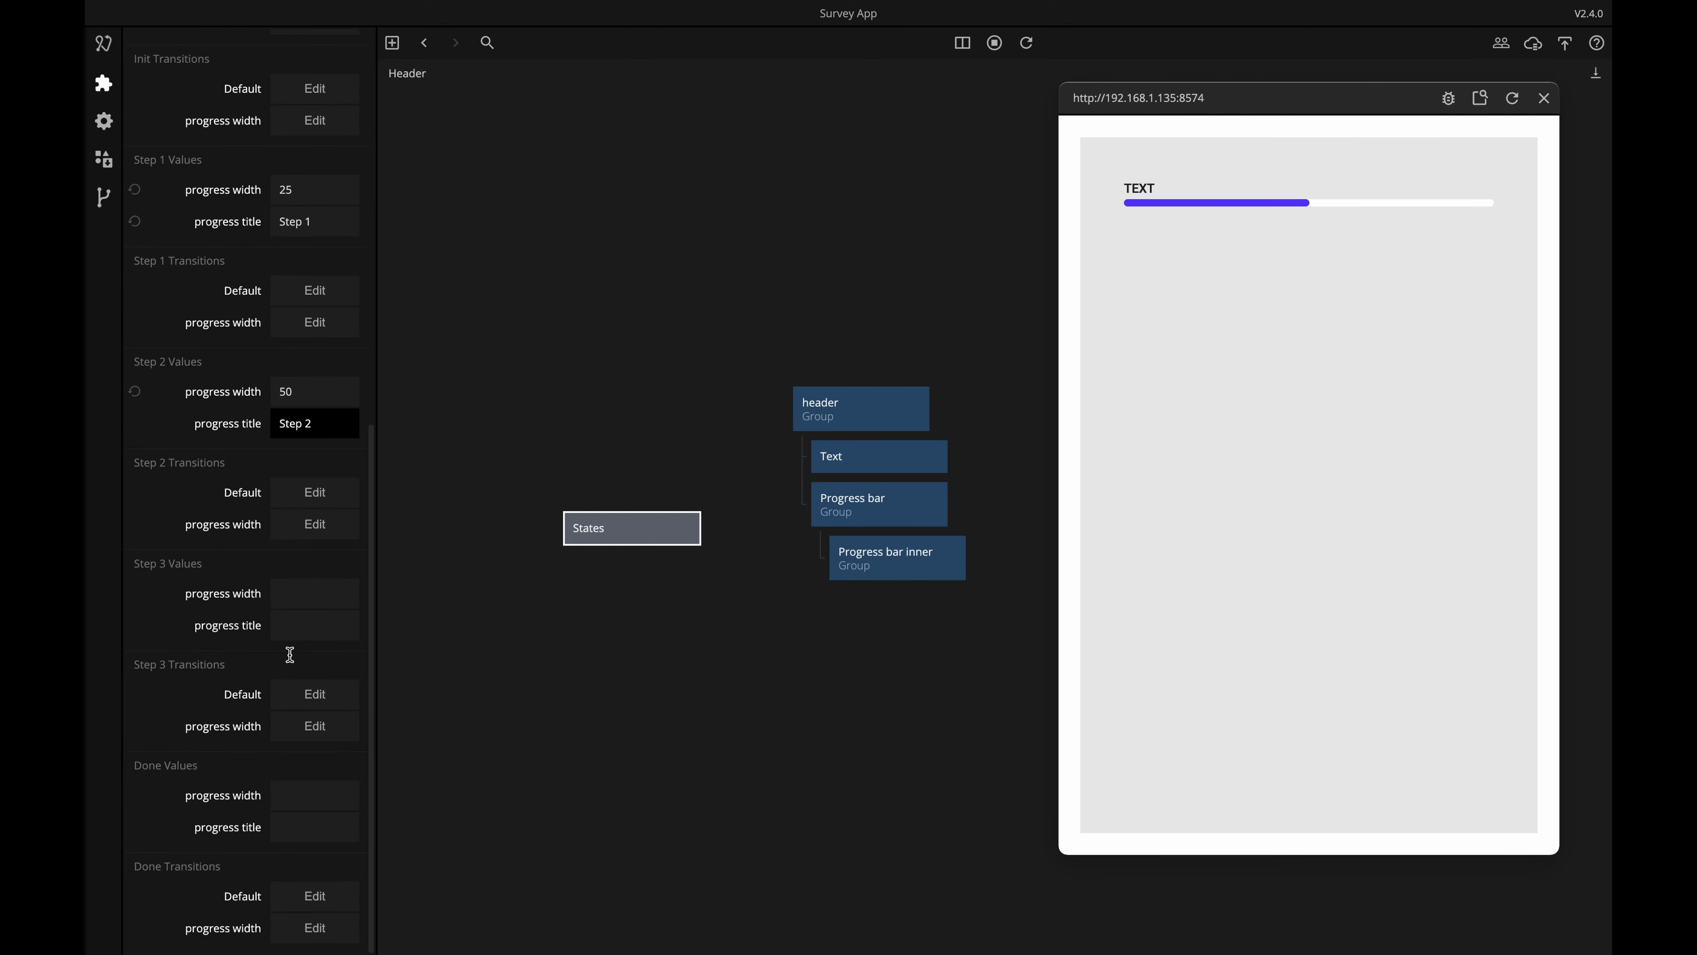
pyautogui.click(302, 583)
pyautogui.write('75')
pyautogui.click(303, 625)
pyautogui.write('Step 3')
# For the Done state, set progress width to 100 and progress title to "Done", and deselect the node.
pyautogui.click(298, 786)
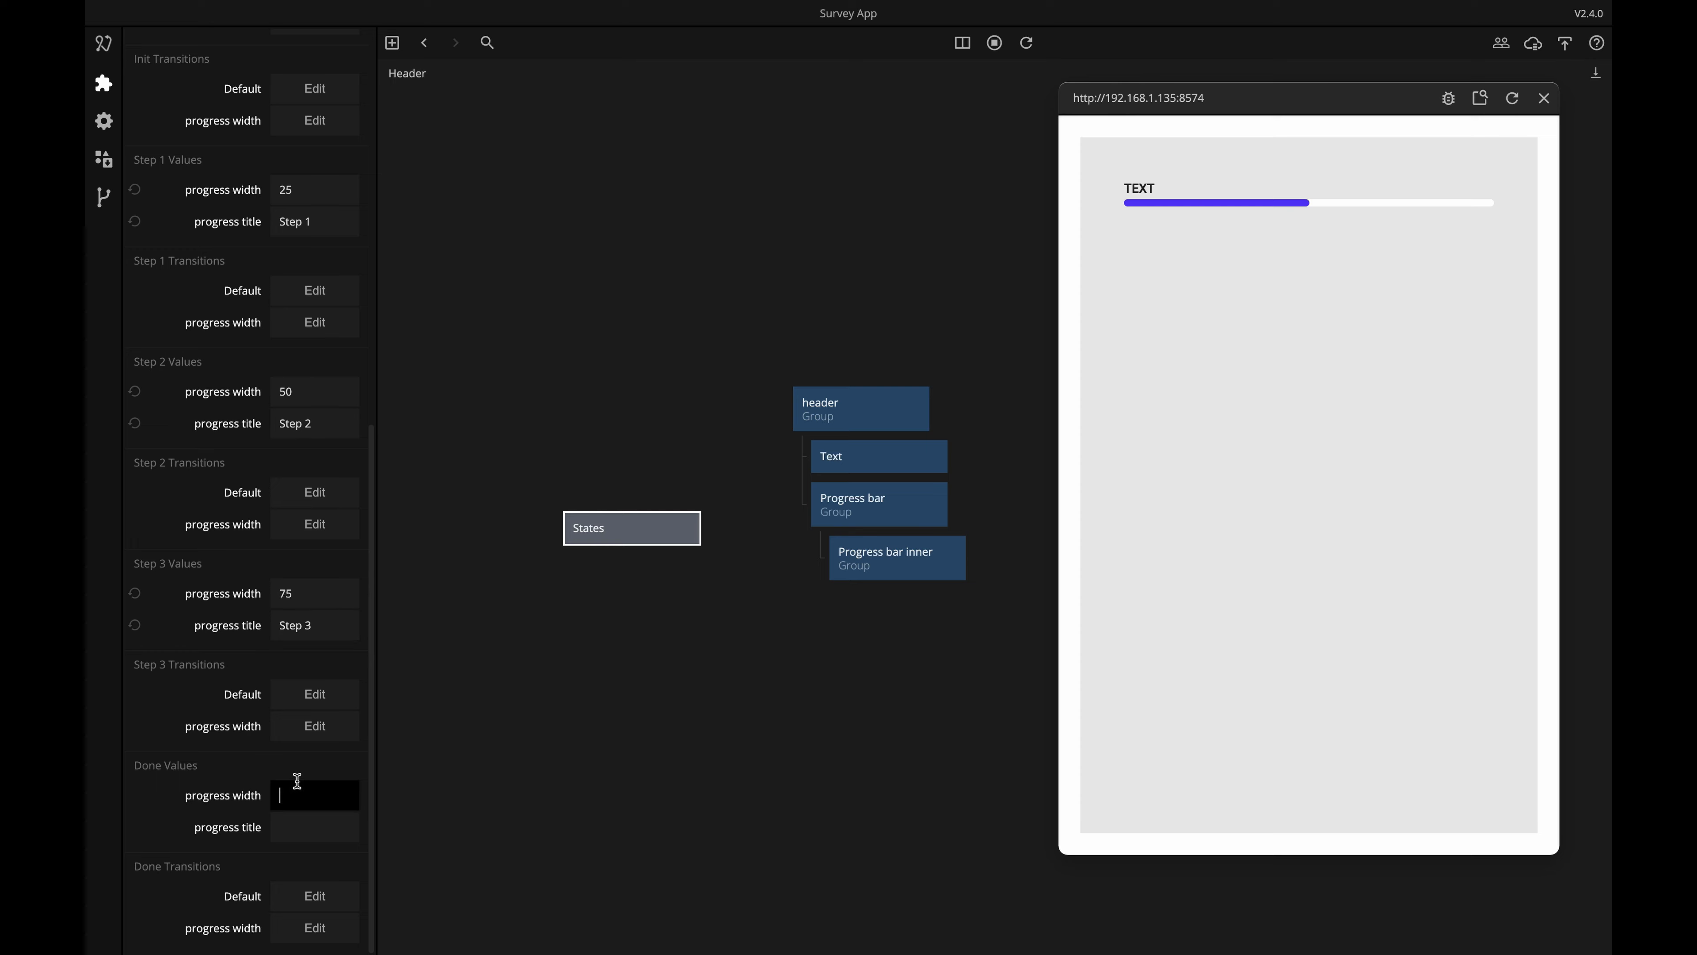
pyautogui.write('100')
pyautogui.press('Tab')
pyautogui.write('Done')
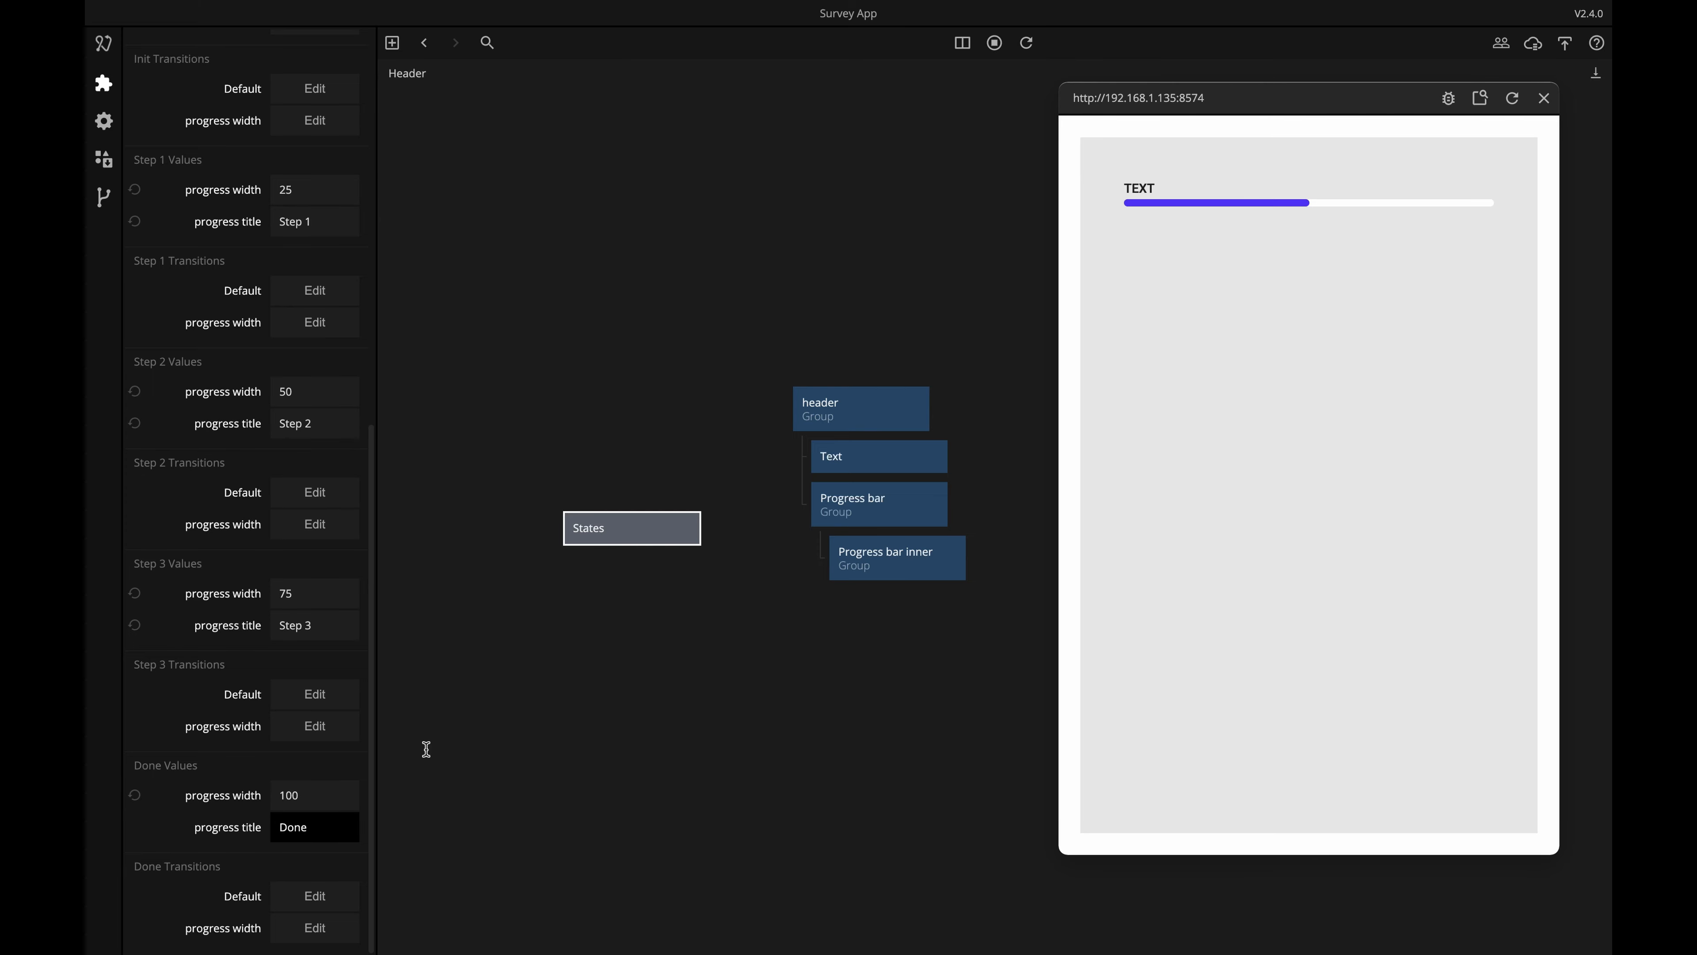
pyautogui.click(869, 562)
pyautogui.click(712, 616)
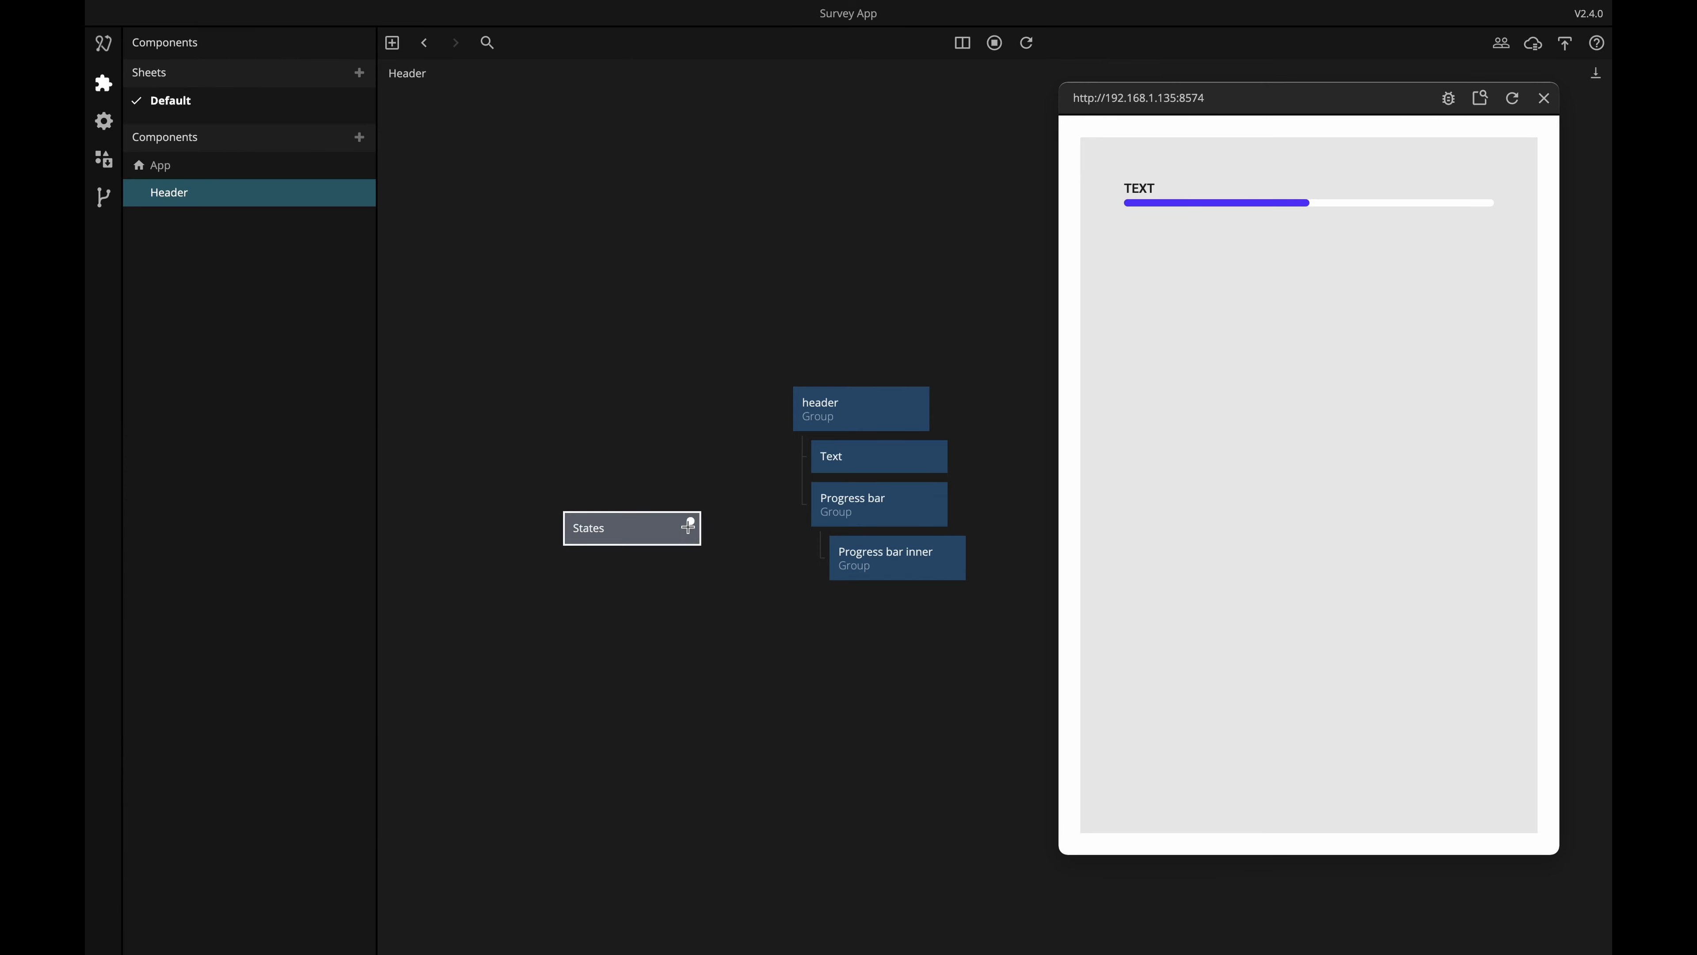
# Connect the States node's progress title output to the Text input of the Text node.
pyautogui.moveTo(691, 520); pyautogui.dragTo(831, 463)
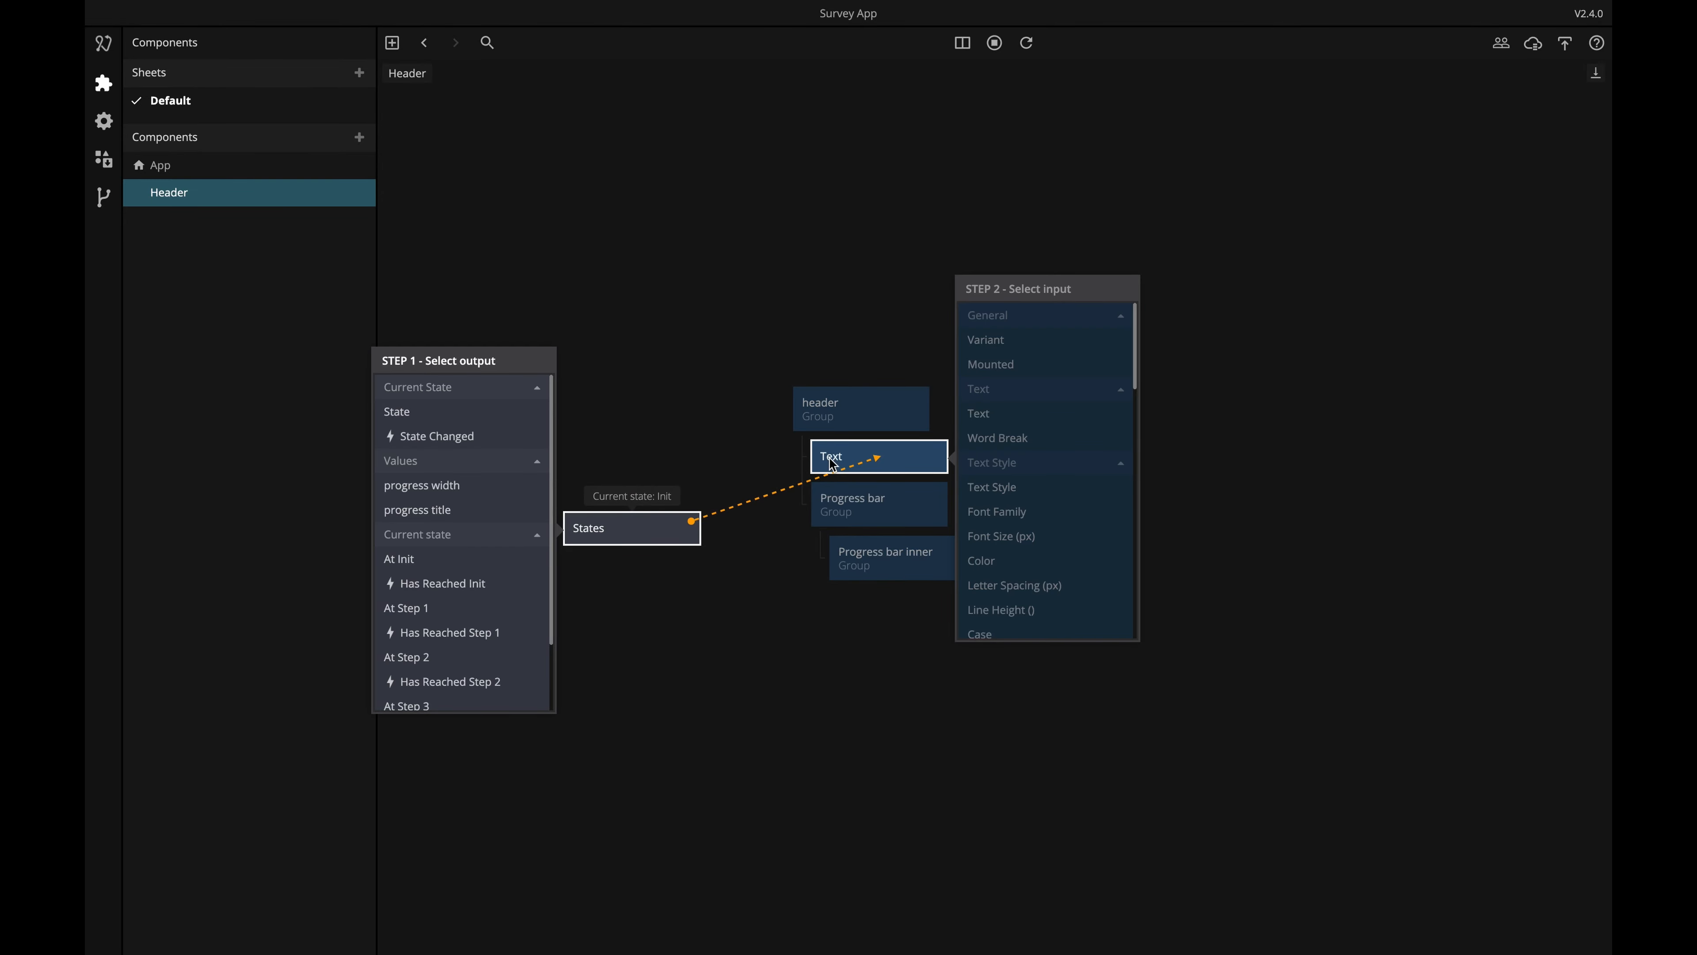
pyautogui.click(414, 509)
pyautogui.click(966, 413)
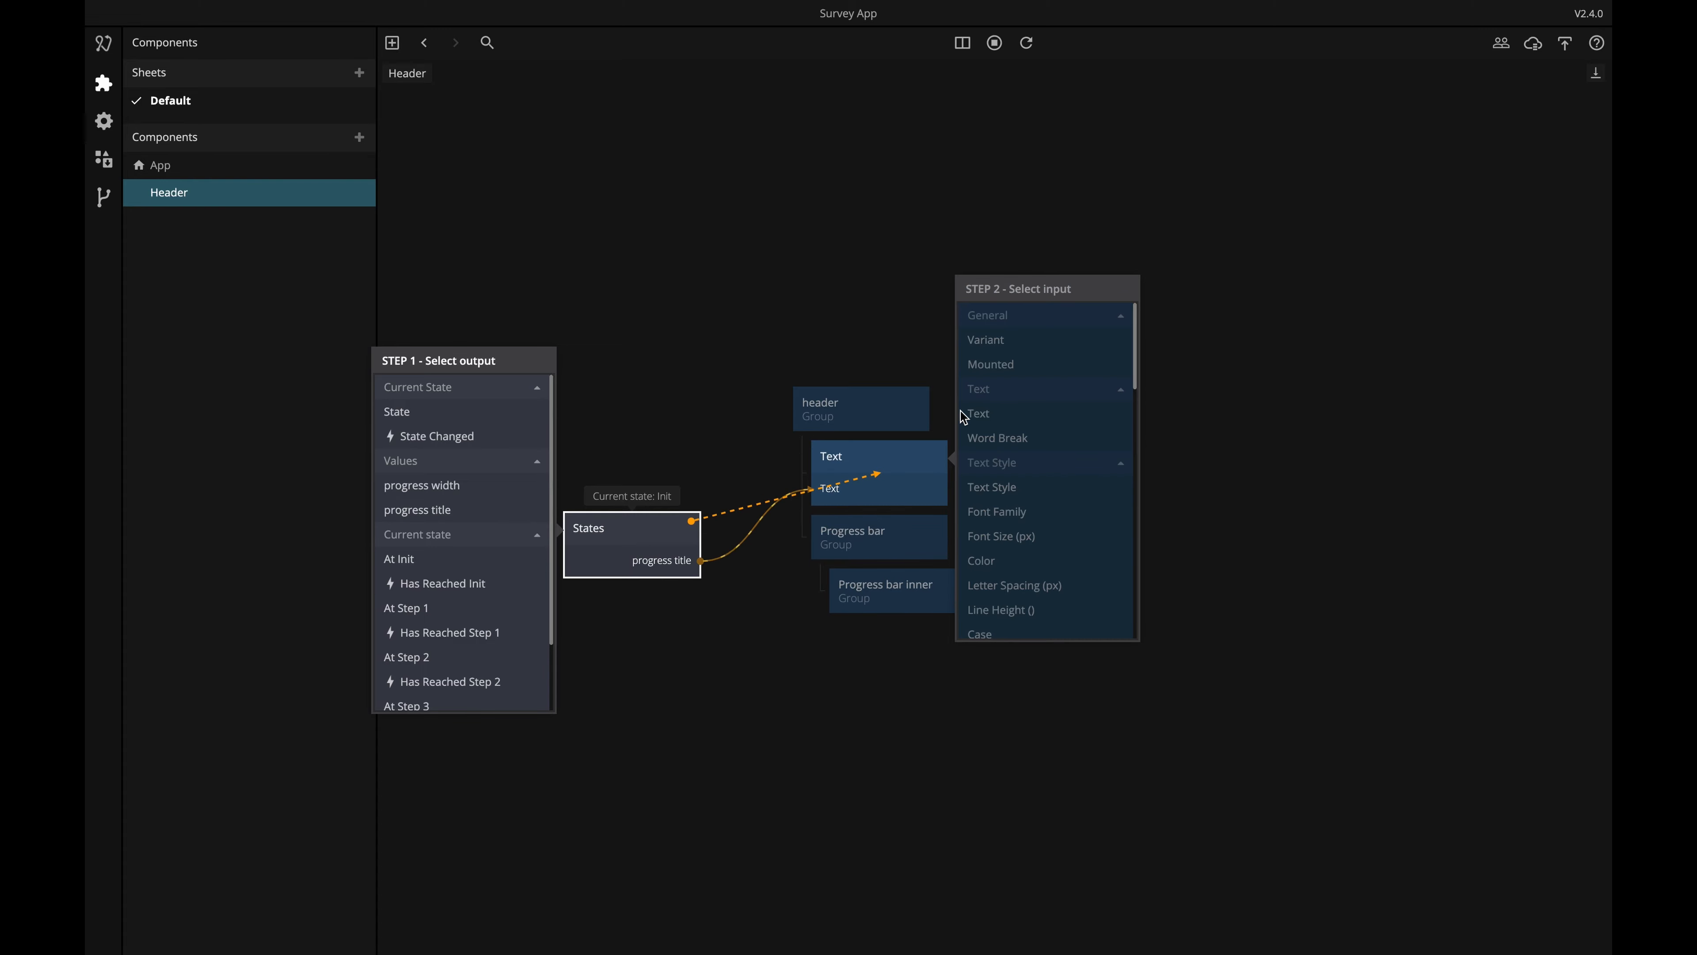
# Connect the States node's progress width output to the Width input of the Progress bar inner group.
pyautogui.moveTo(691, 520); pyautogui.dragTo(880, 597)
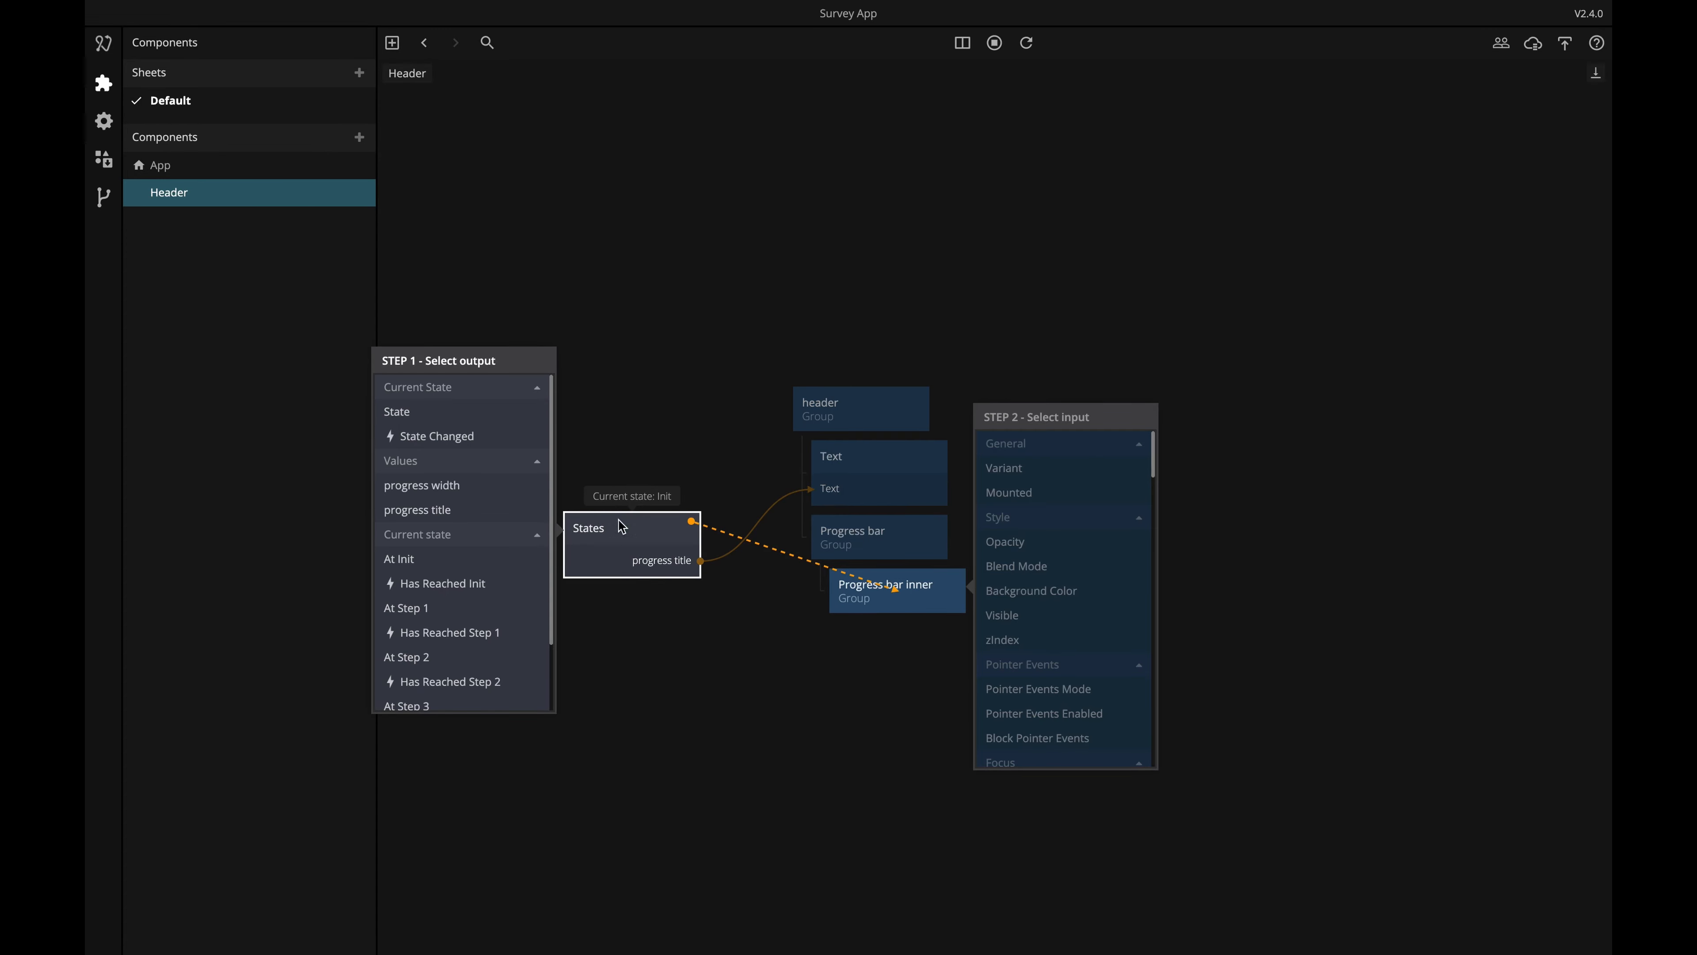
pyautogui.click(462, 485)
pyautogui.scroll(-5, 1038, 659)
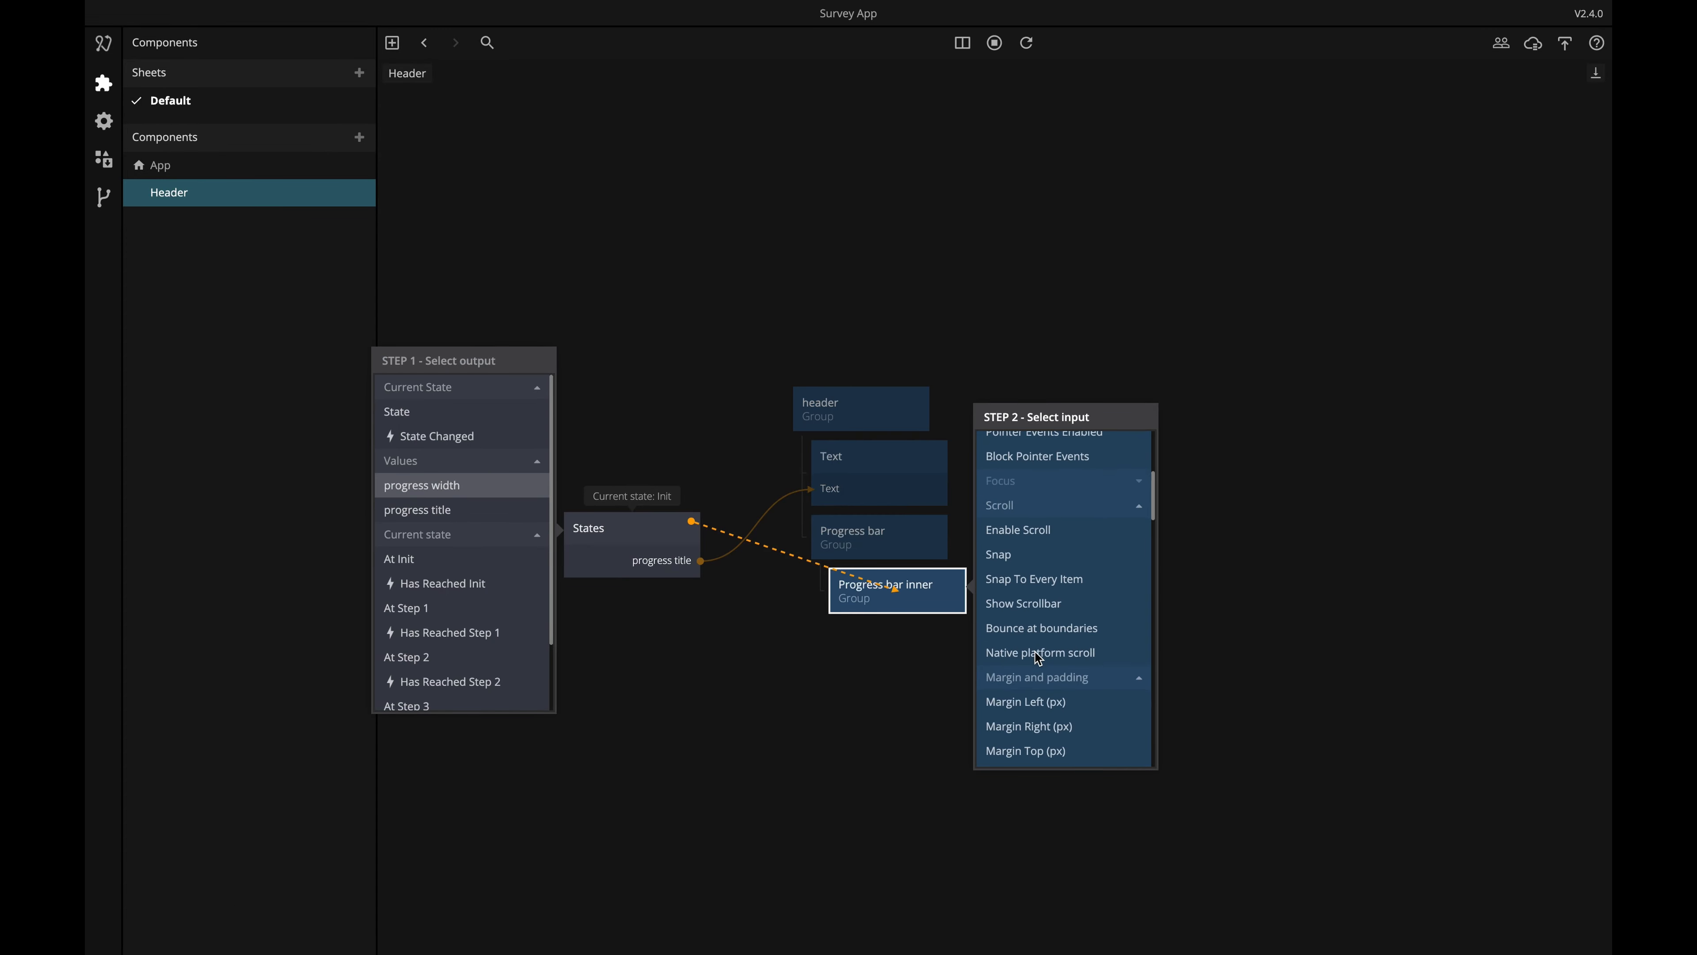
pyautogui.scroll(-6, 1037, 659)
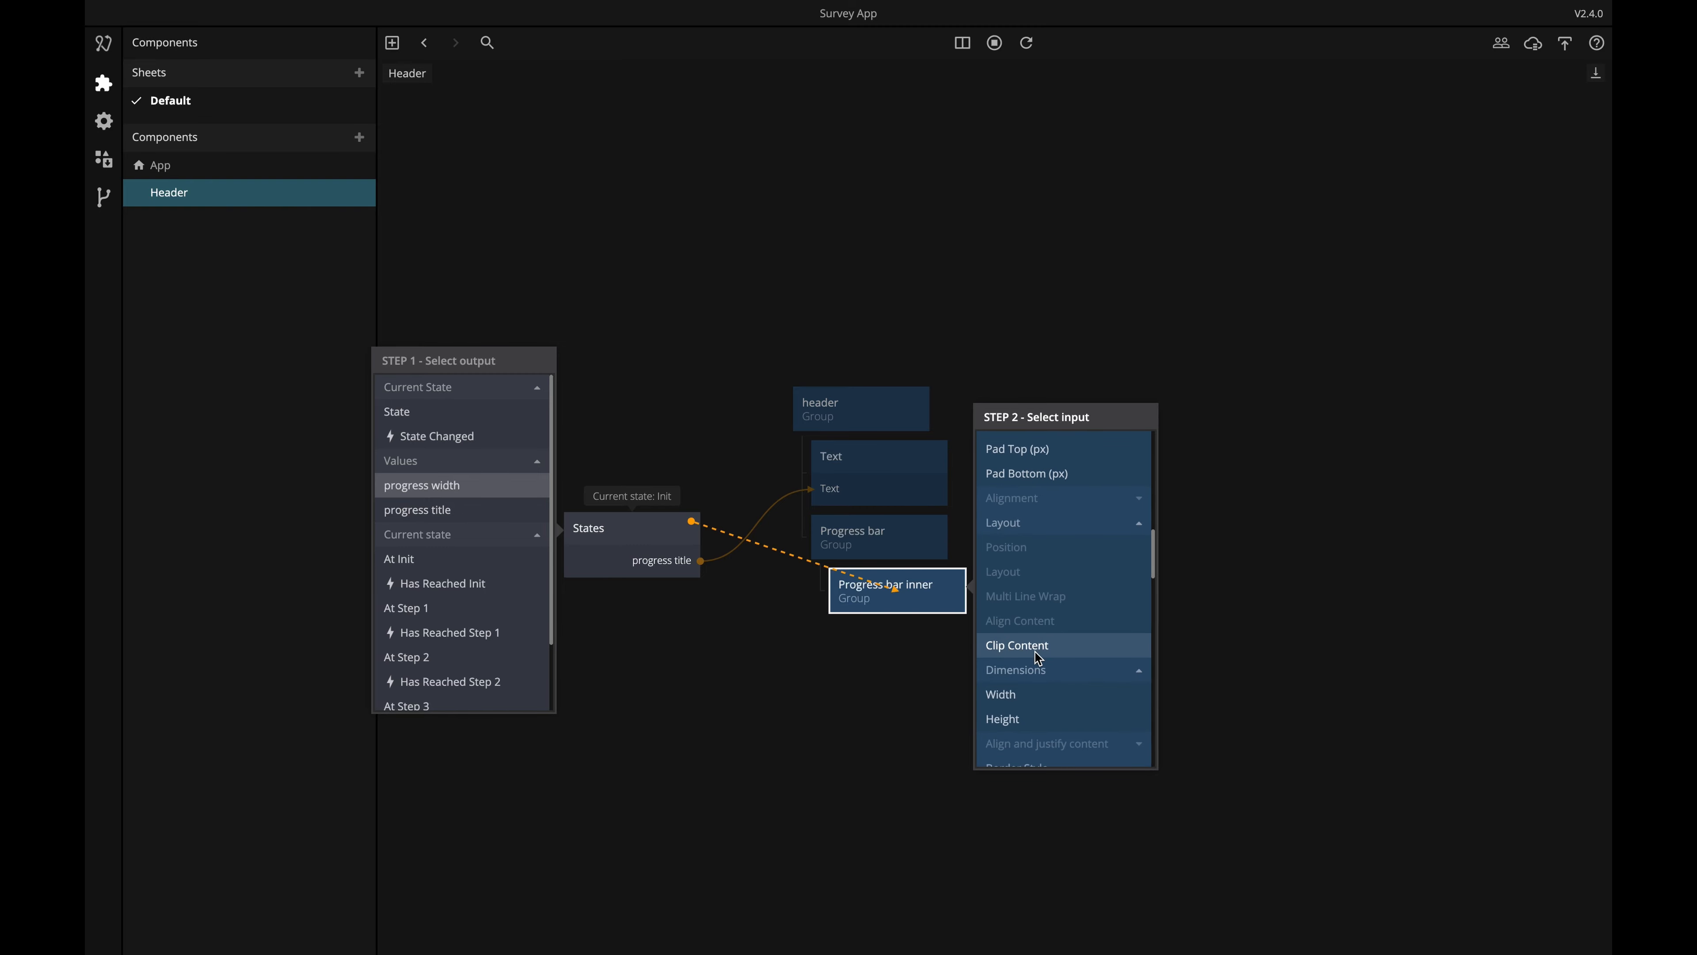
pyautogui.scroll(-1, 1038, 659)
pyautogui.click(1038, 658)
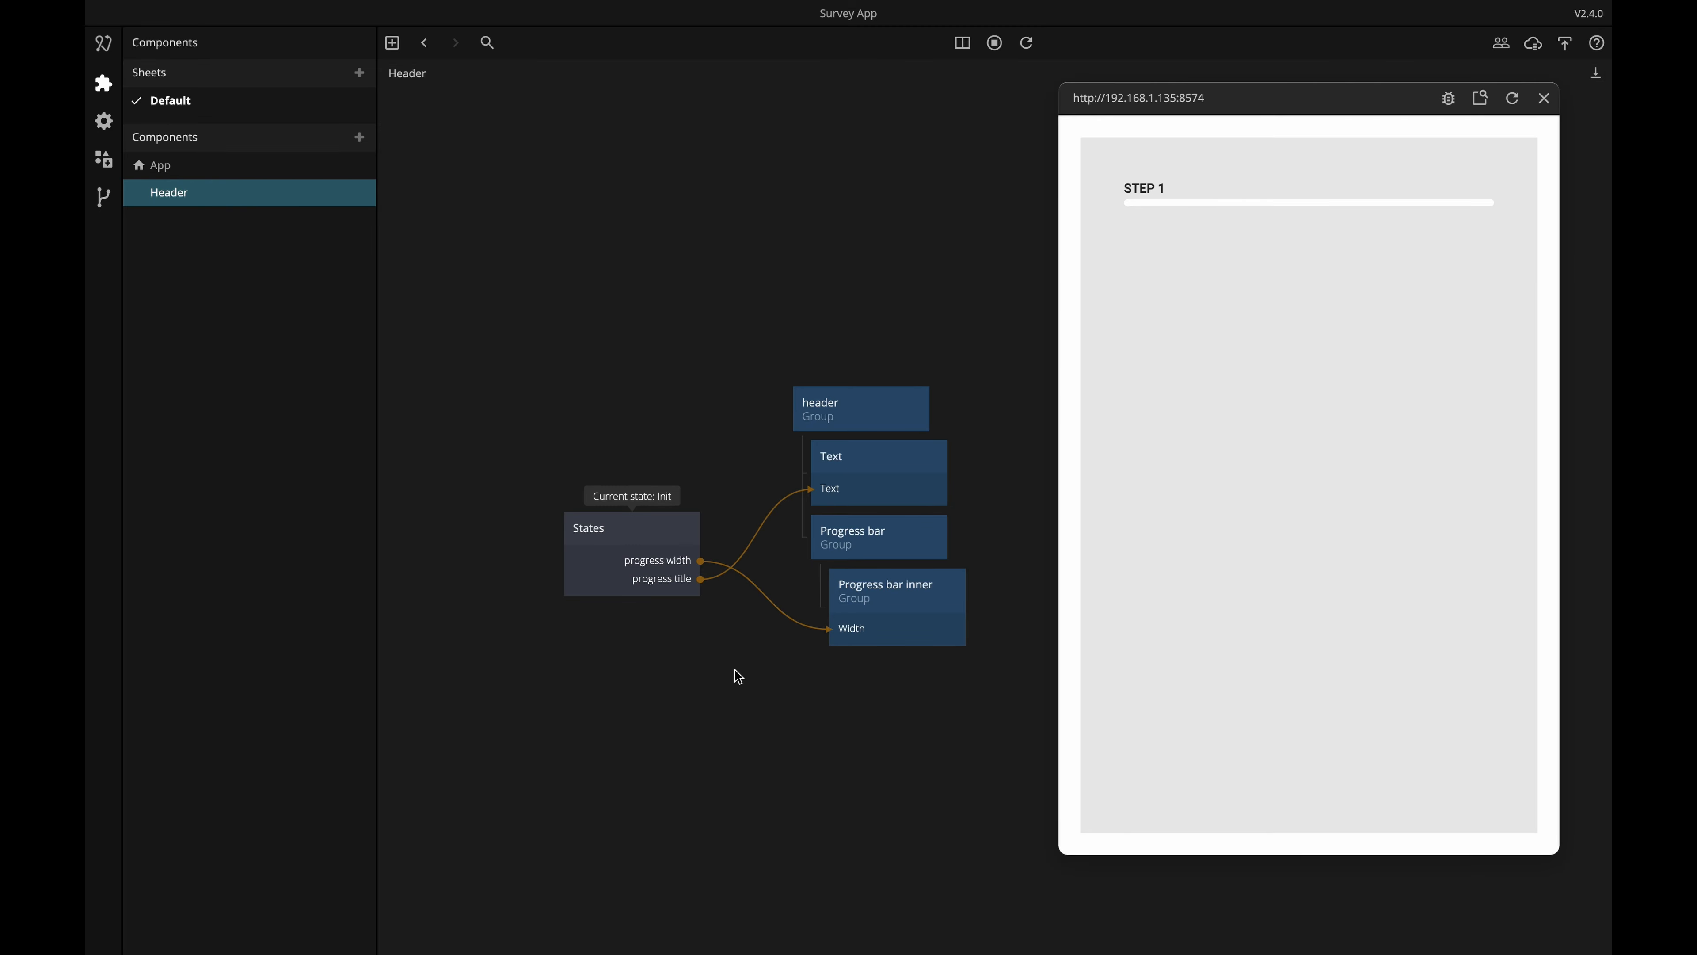
# Preview the header by switching the States node through Step 1, Step 2, Step 3 and Done, and back to Init.
pyautogui.click(642, 528)
pyautogui.click(301, 311)
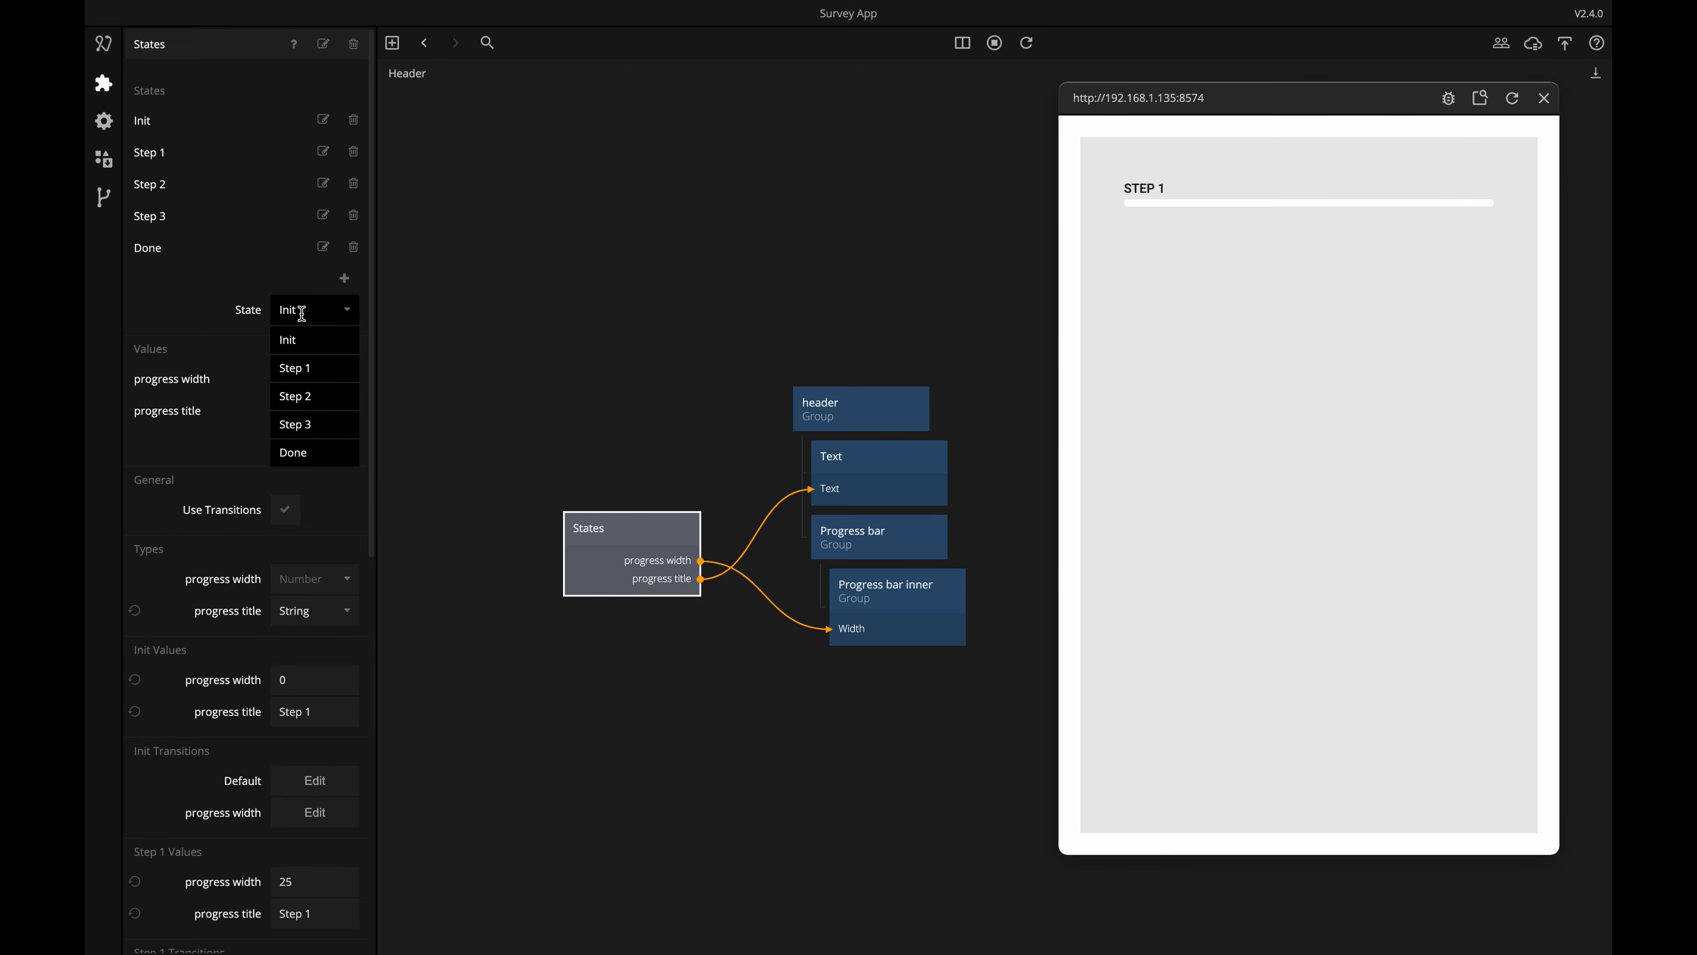
pyautogui.click(306, 371)
pyautogui.click(308, 311)
pyautogui.click(313, 393)
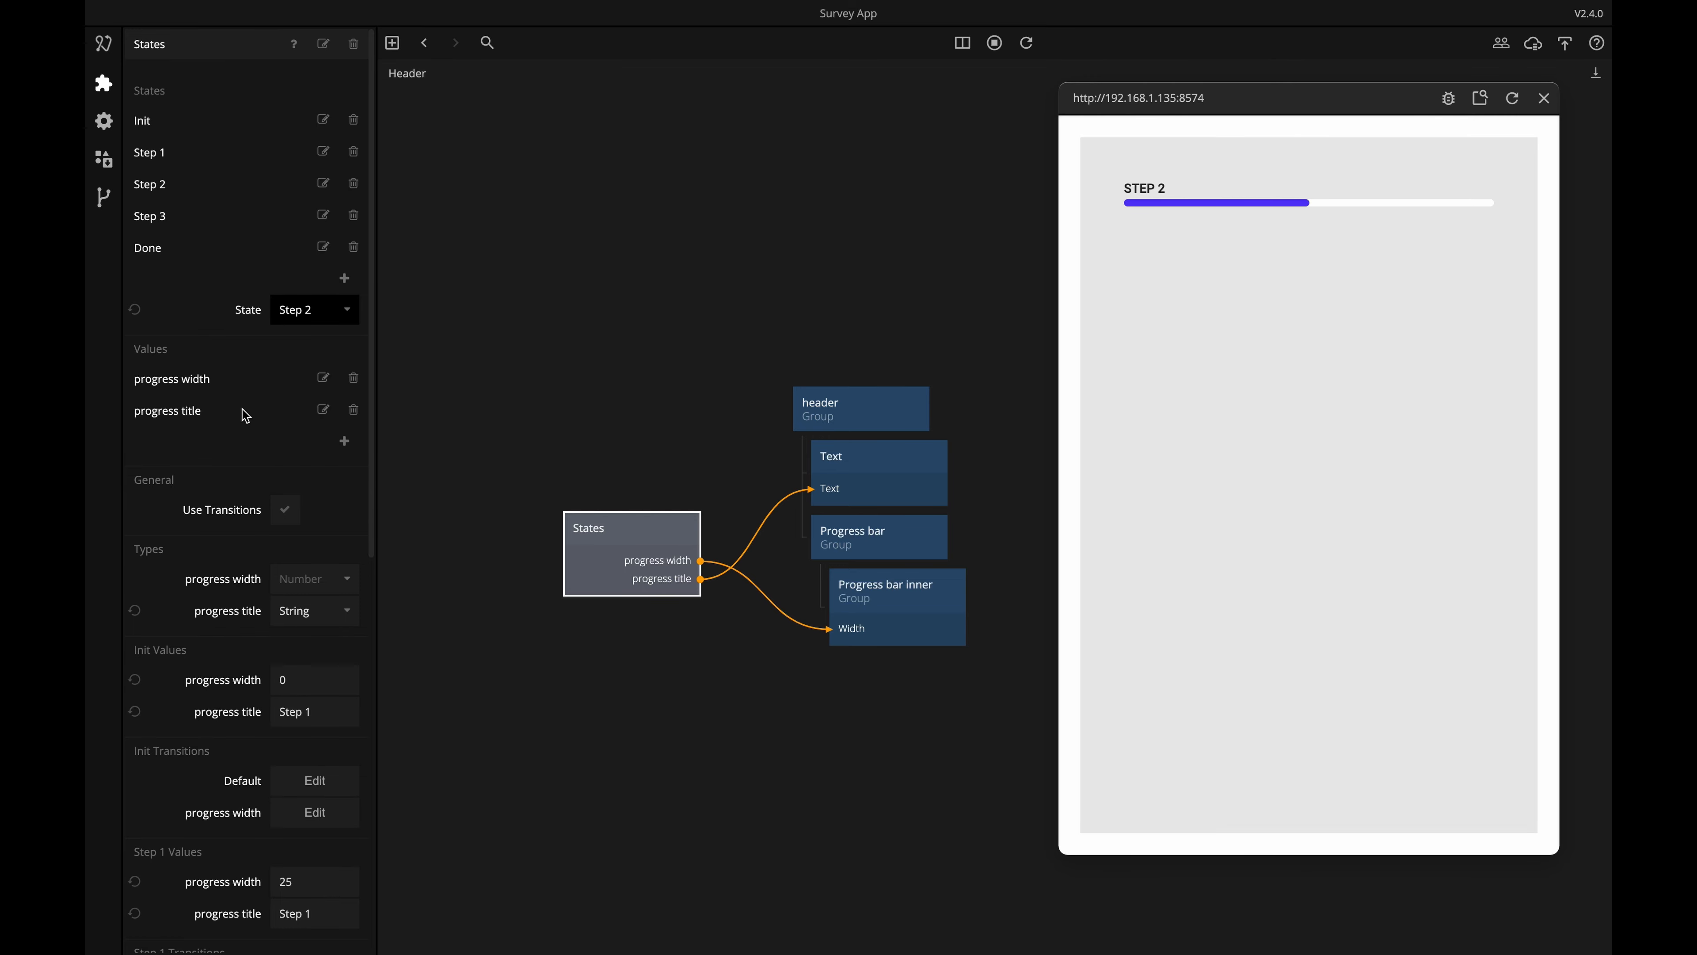
pyautogui.click(325, 306)
pyautogui.click(318, 425)
pyautogui.click(297, 309)
pyautogui.click(319, 454)
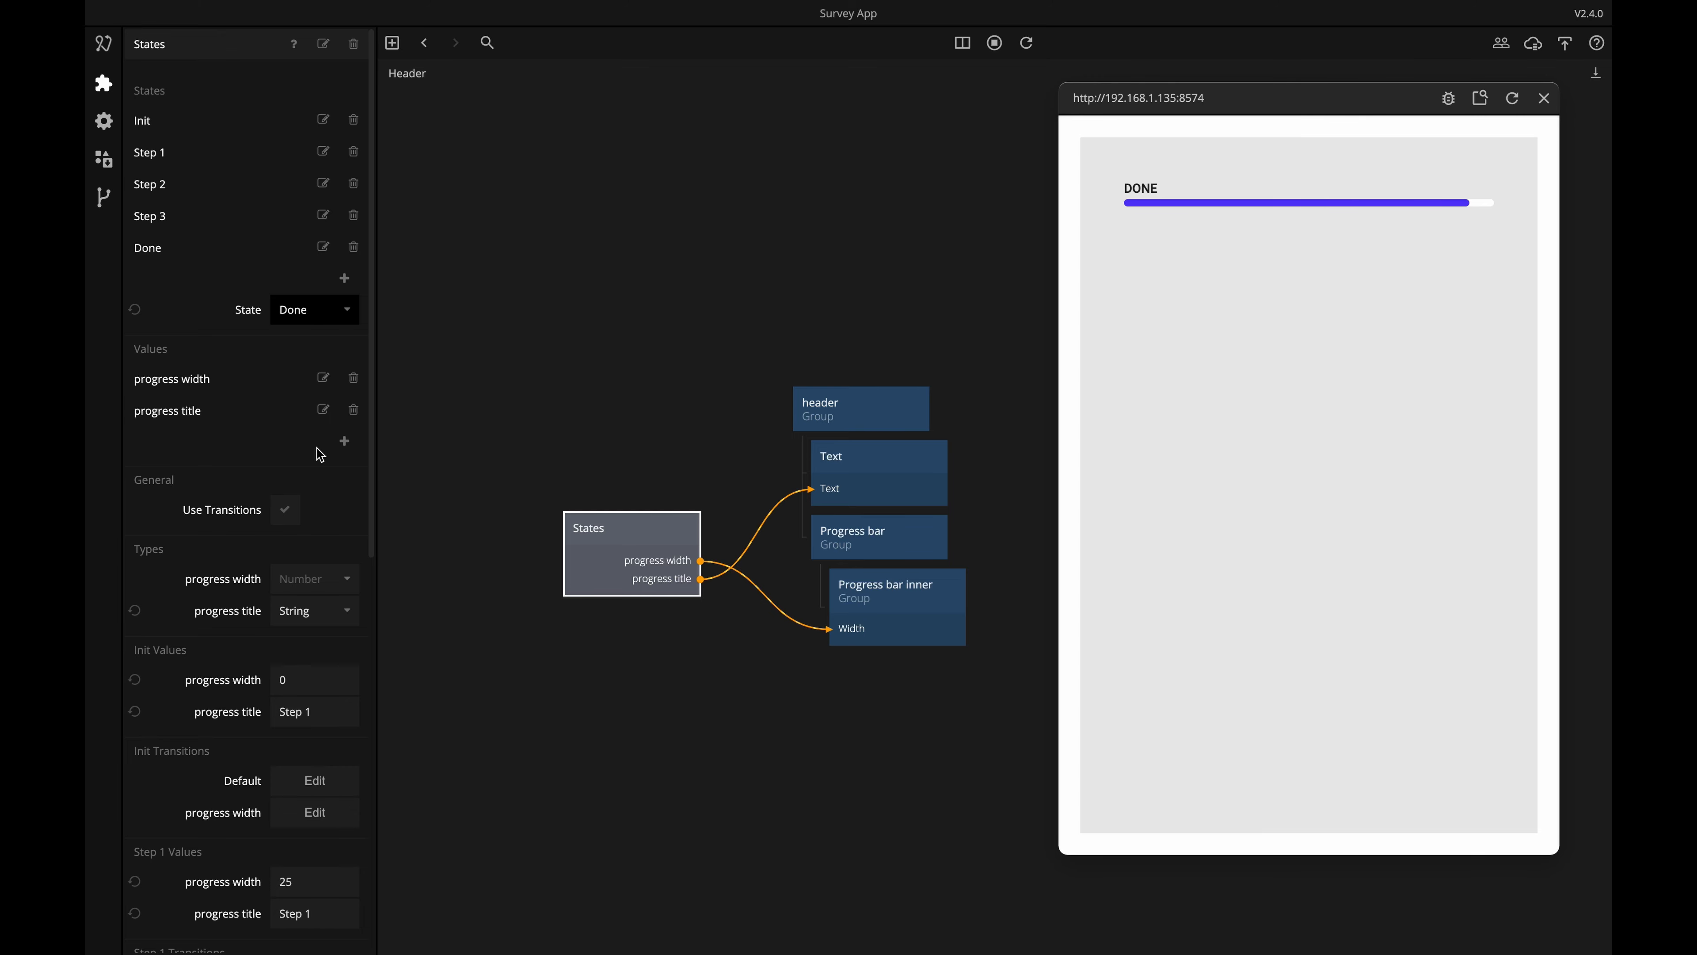
pyautogui.click(305, 309)
pyautogui.click(304, 340)
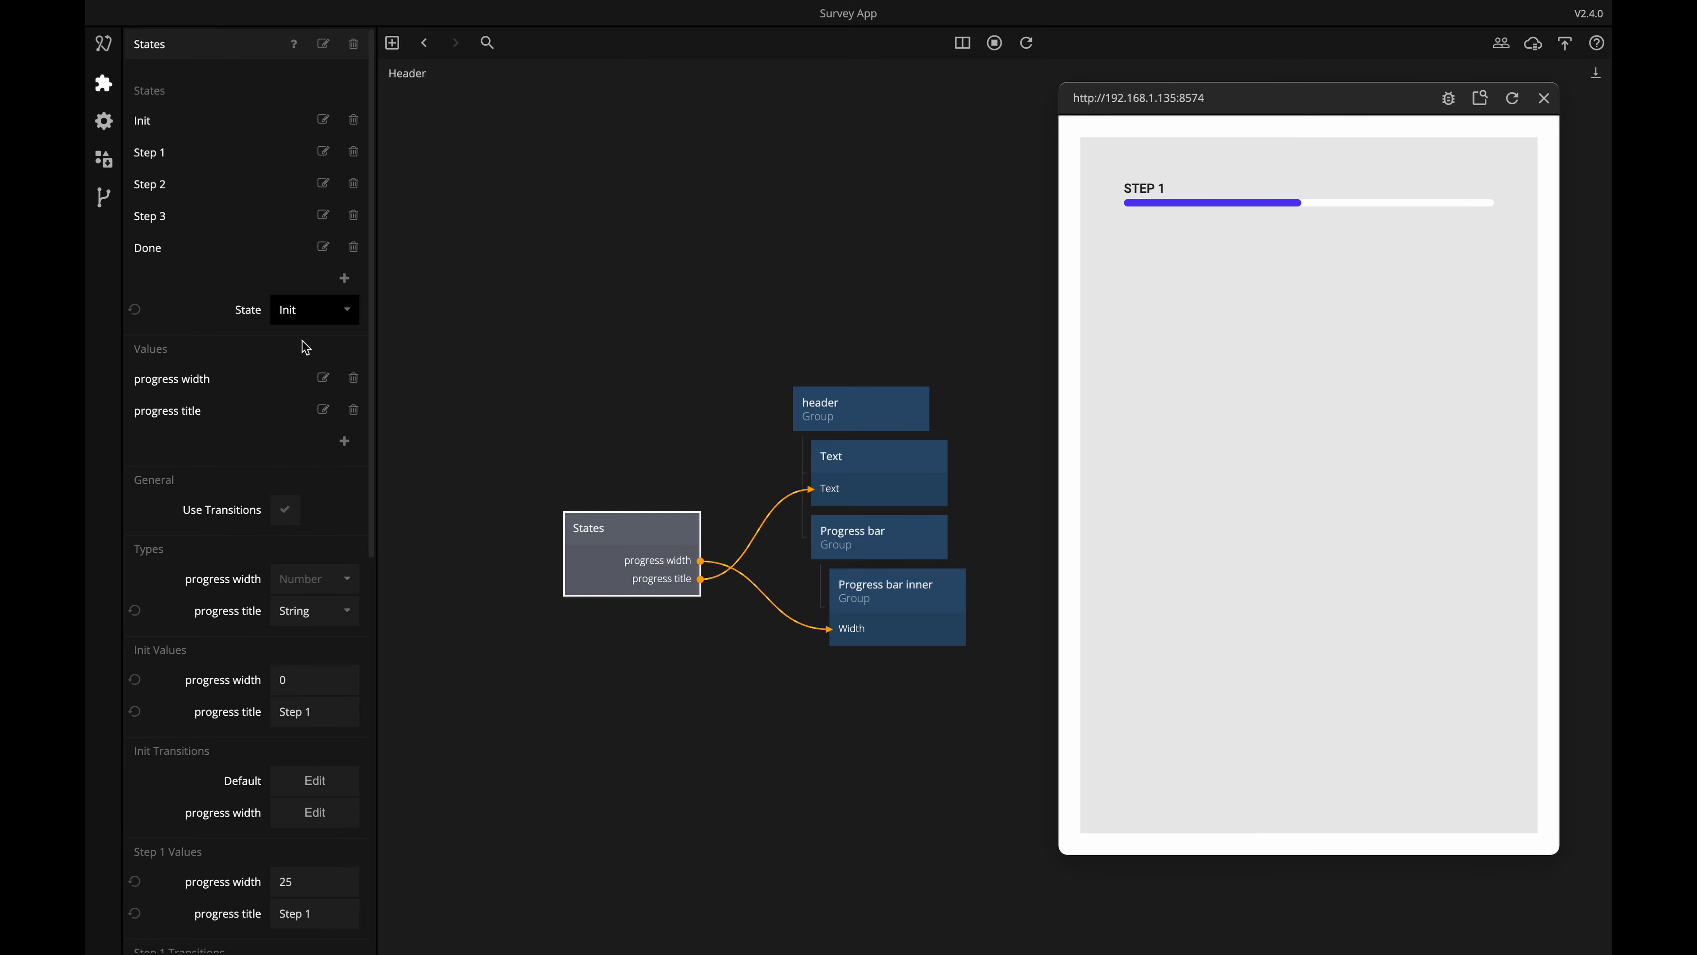
# Set the header group's dimensions to a set width with height that fits its content.
pyautogui.click(644, 426)
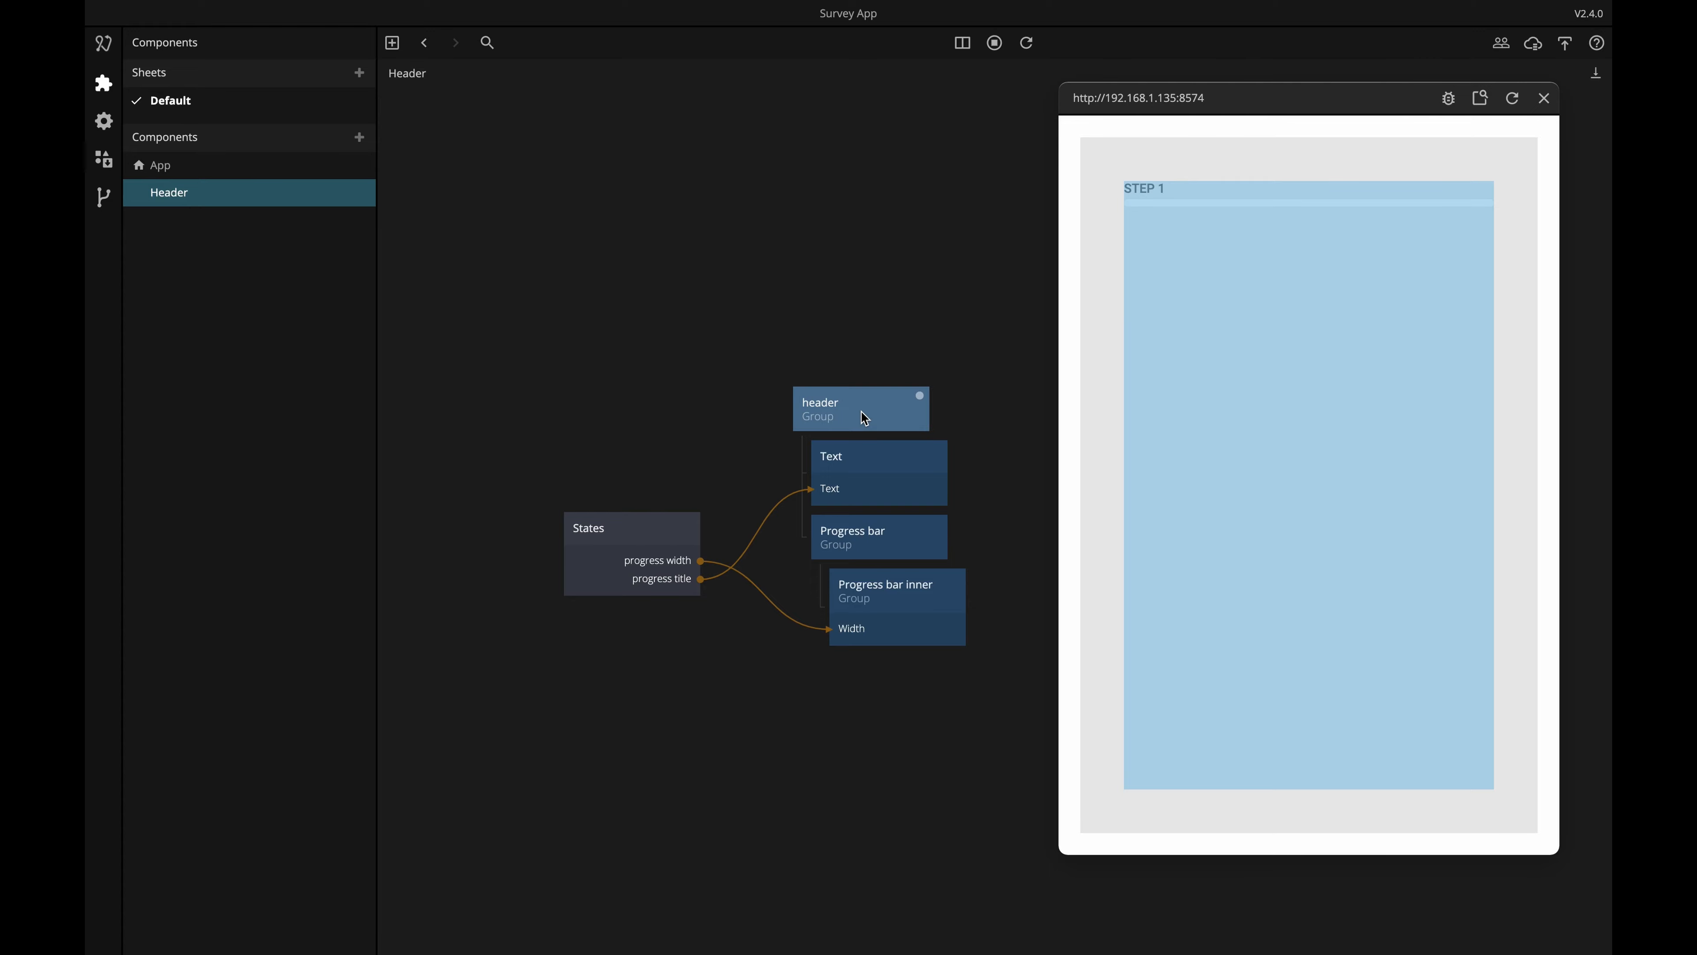
pyautogui.click(861, 412)
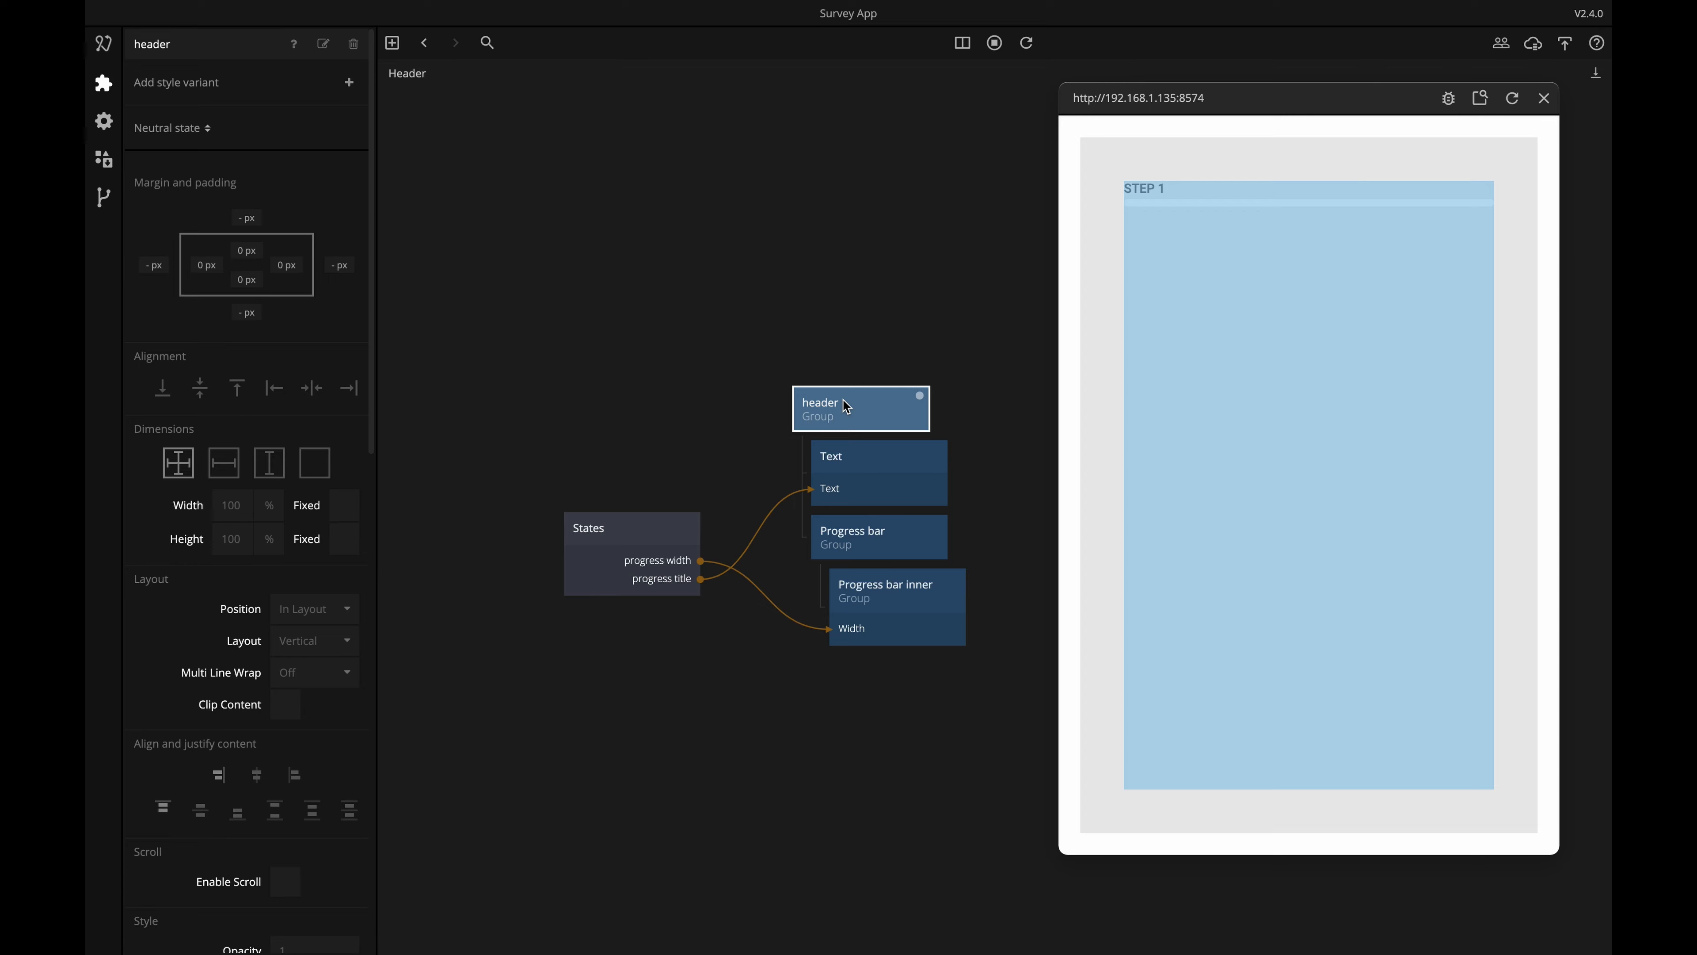
pyautogui.click(223, 466)
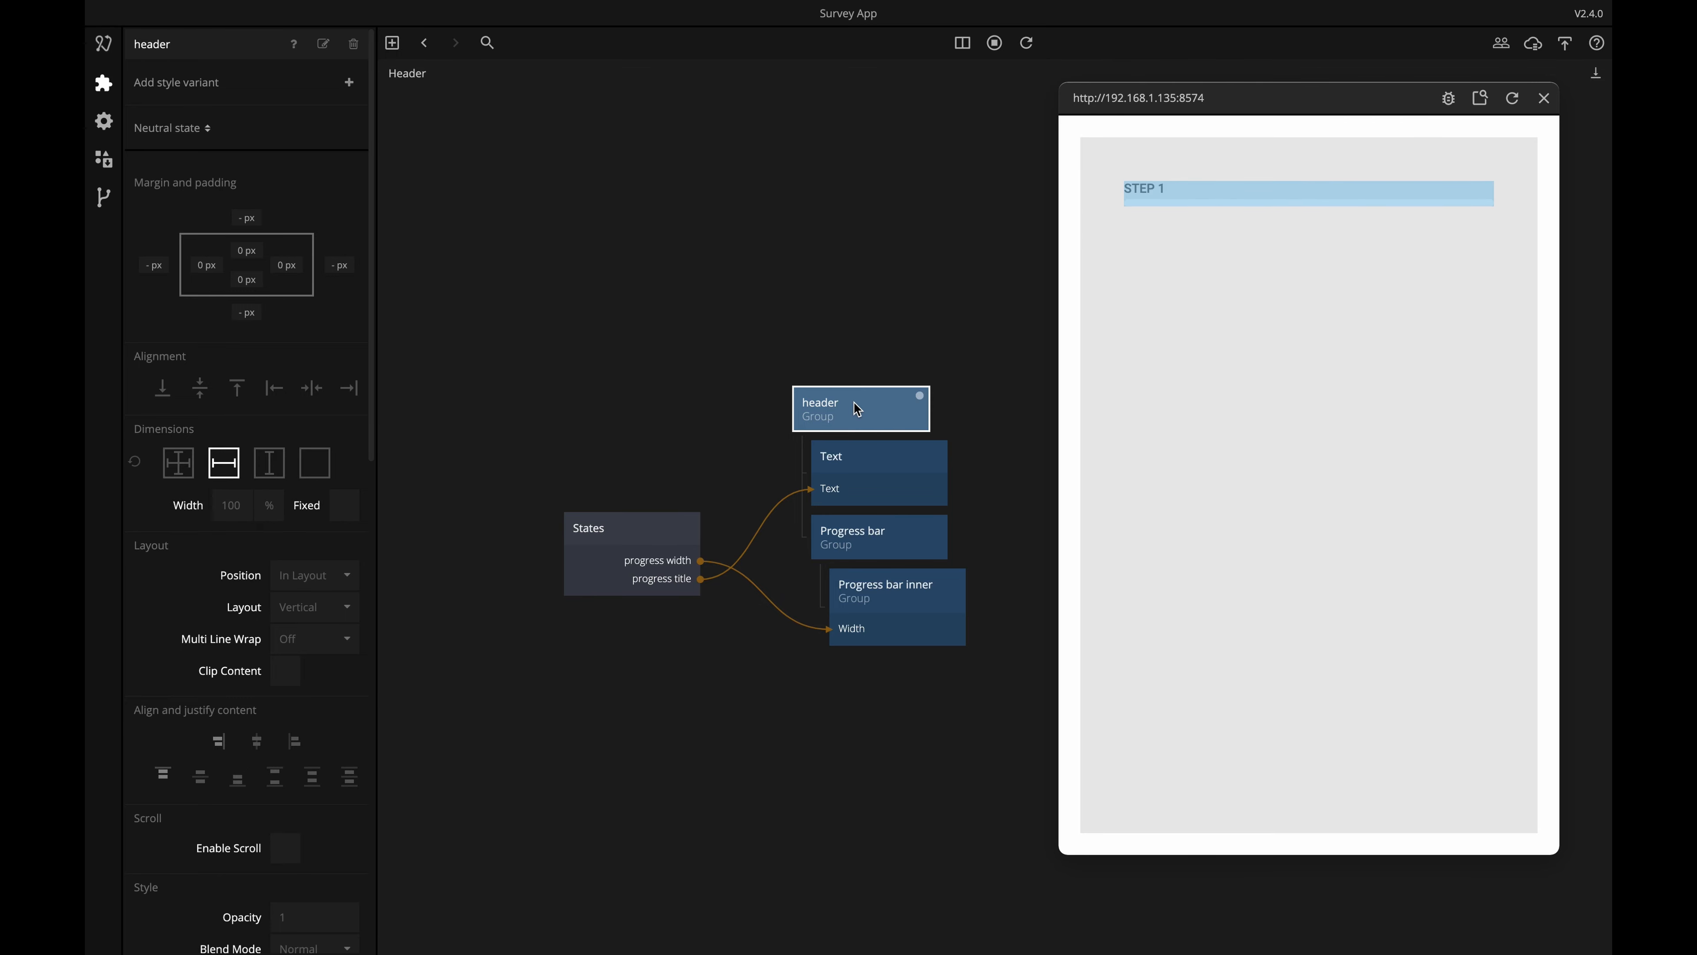
# Give the header group 24 px of bottom padding and deselect it.
pyautogui.click(243, 281)
pyautogui.write('2')
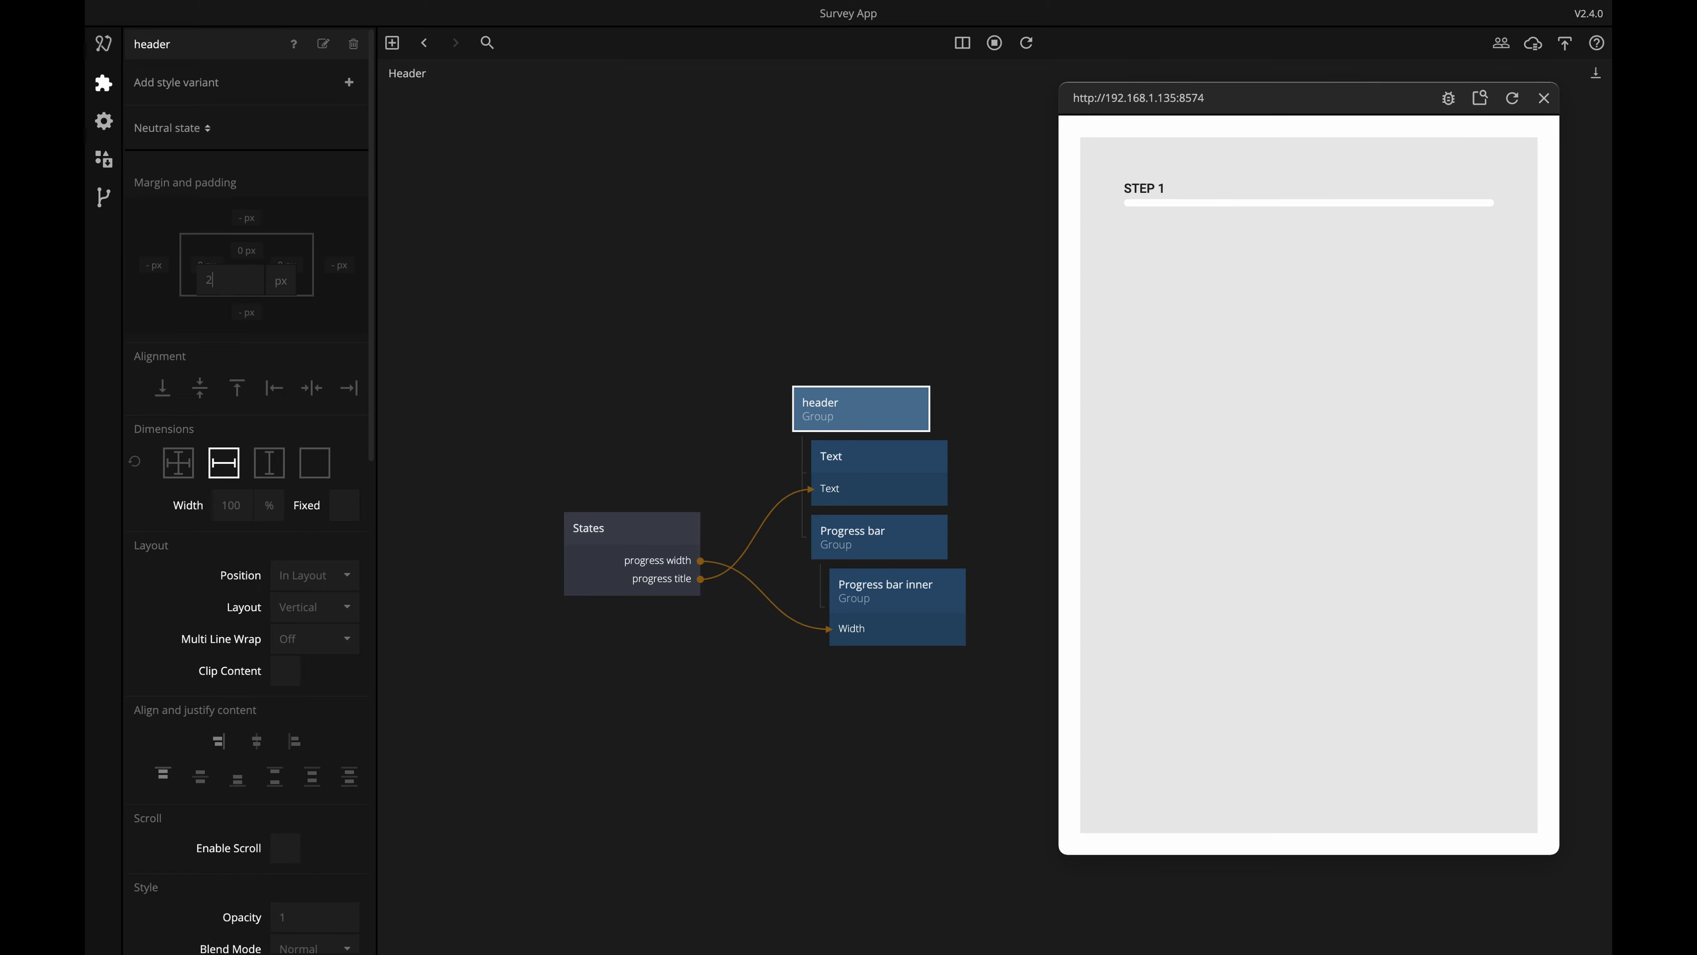
pyautogui.write('4')
pyautogui.press('Return')
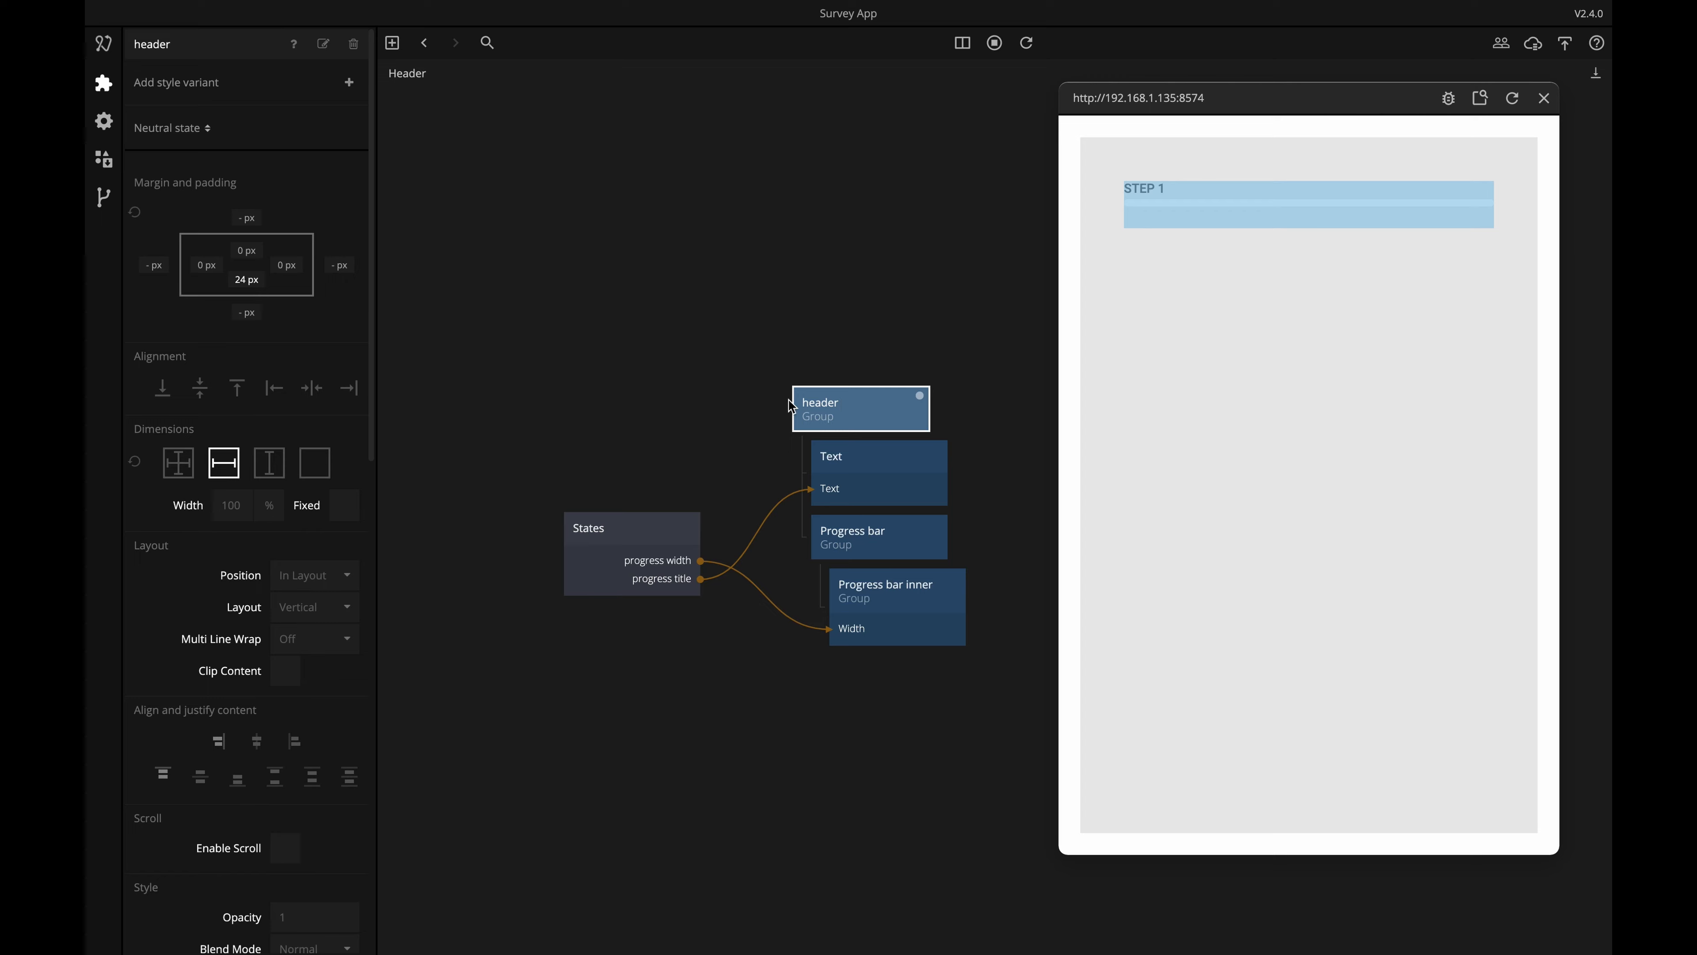
pyautogui.click(606, 370)
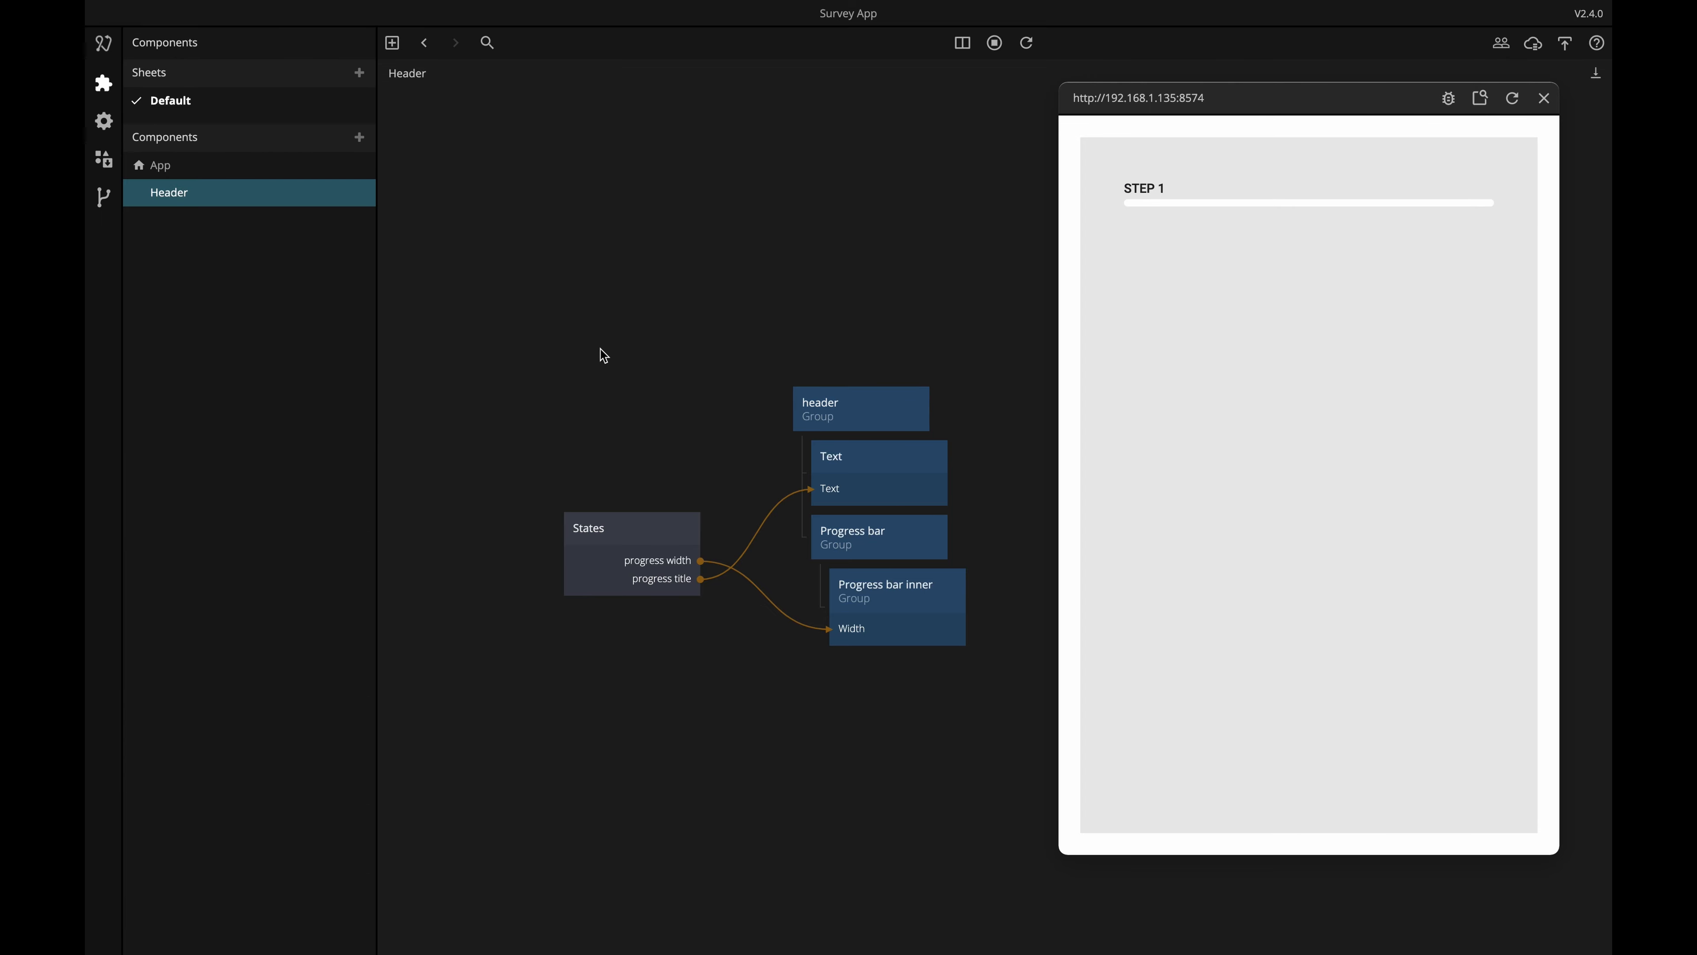
# In the App component, add a Page Router node inside App container, directly below Header.
pyautogui.click(202, 171)
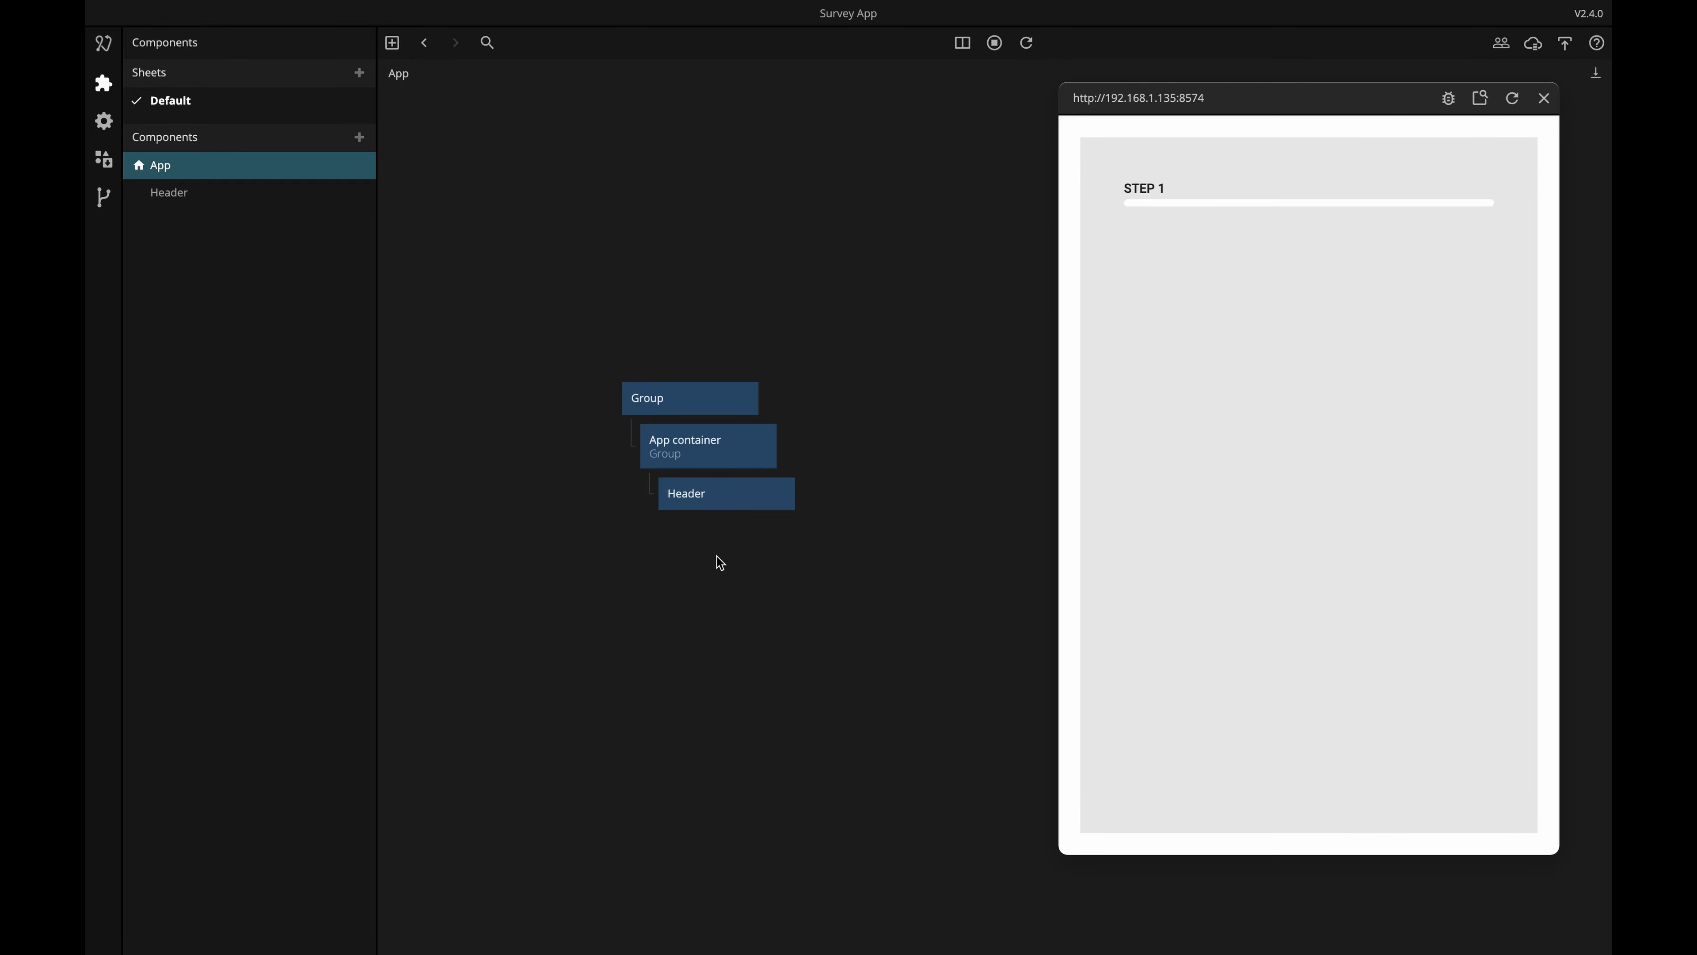
pyautogui.scroll(-3, 721, 535)
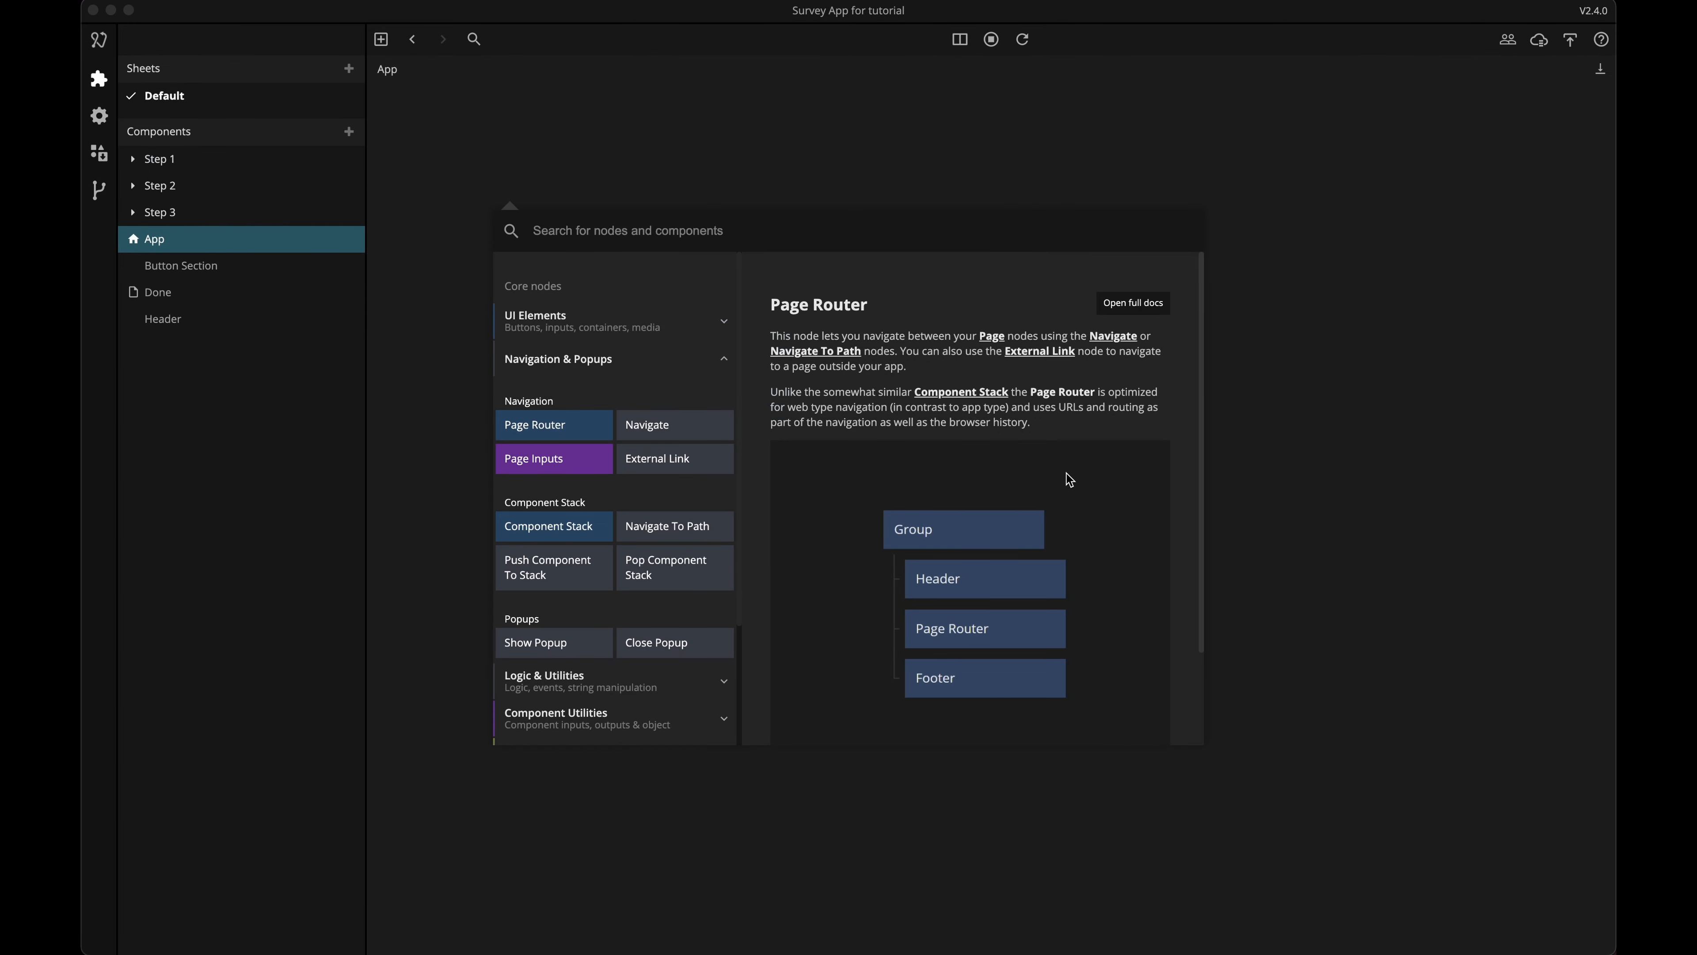
pyautogui.scroll(-4, 1069, 480)
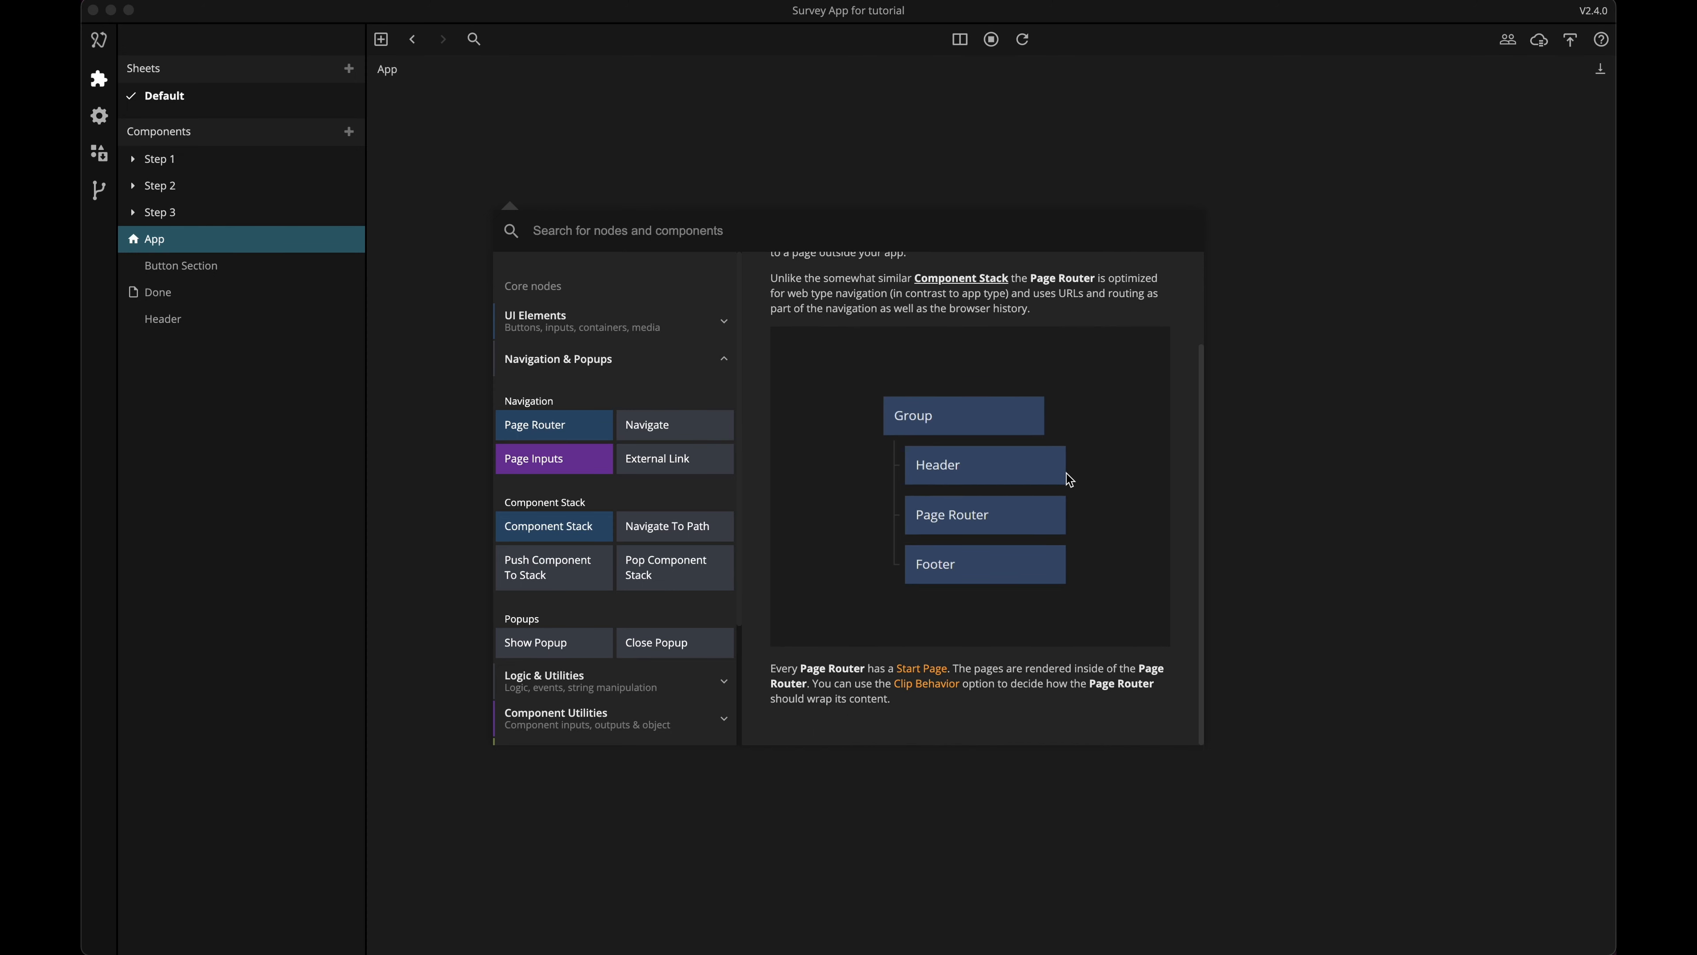
pyautogui.scroll(4, 1094, 412)
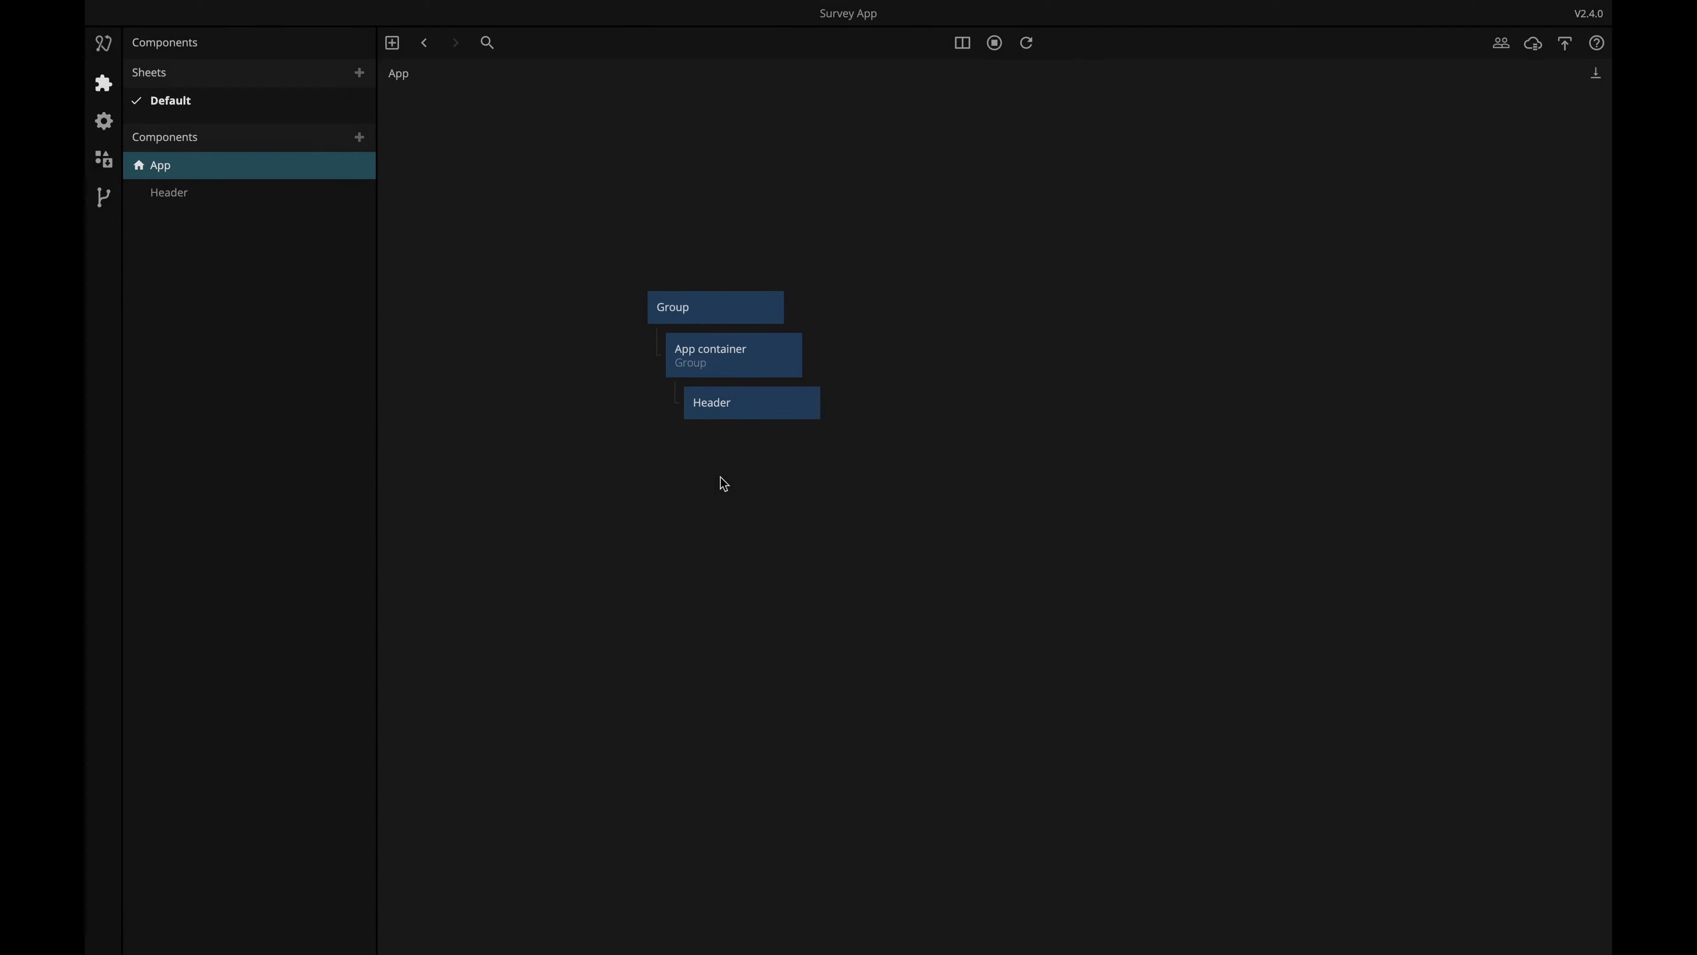
pyautogui.rightClick(720, 481)
pyautogui.write('pa')
pyautogui.press('Return')
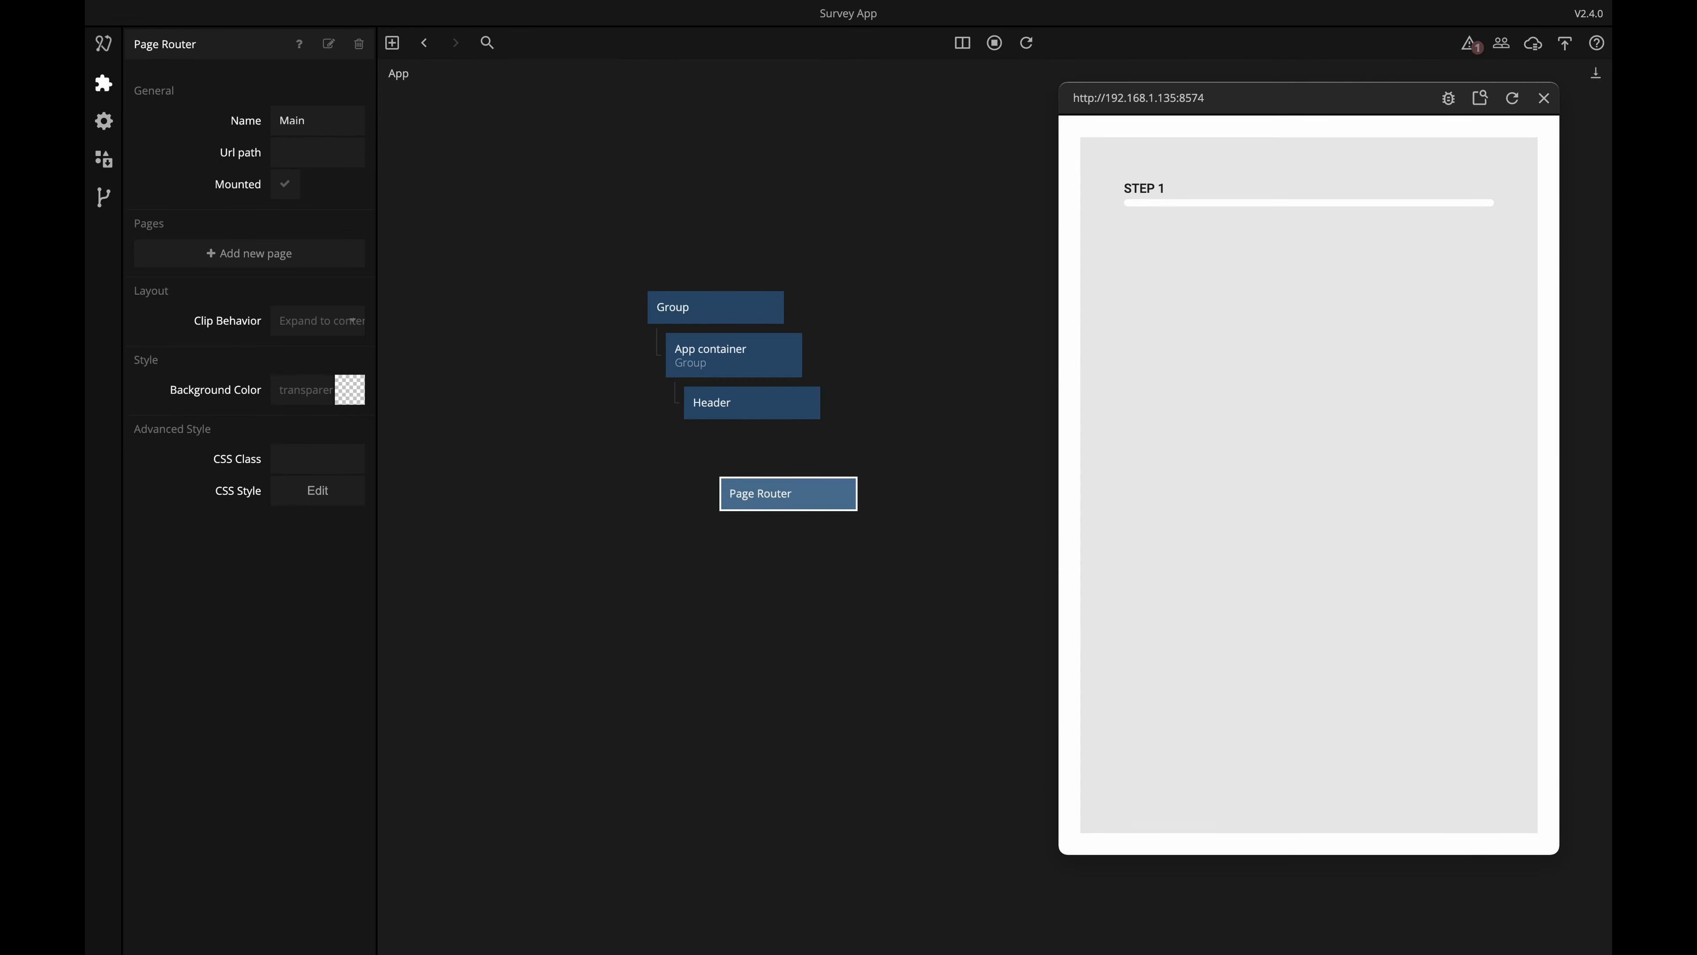
pyautogui.moveTo(766, 498); pyautogui.dragTo(730, 454)
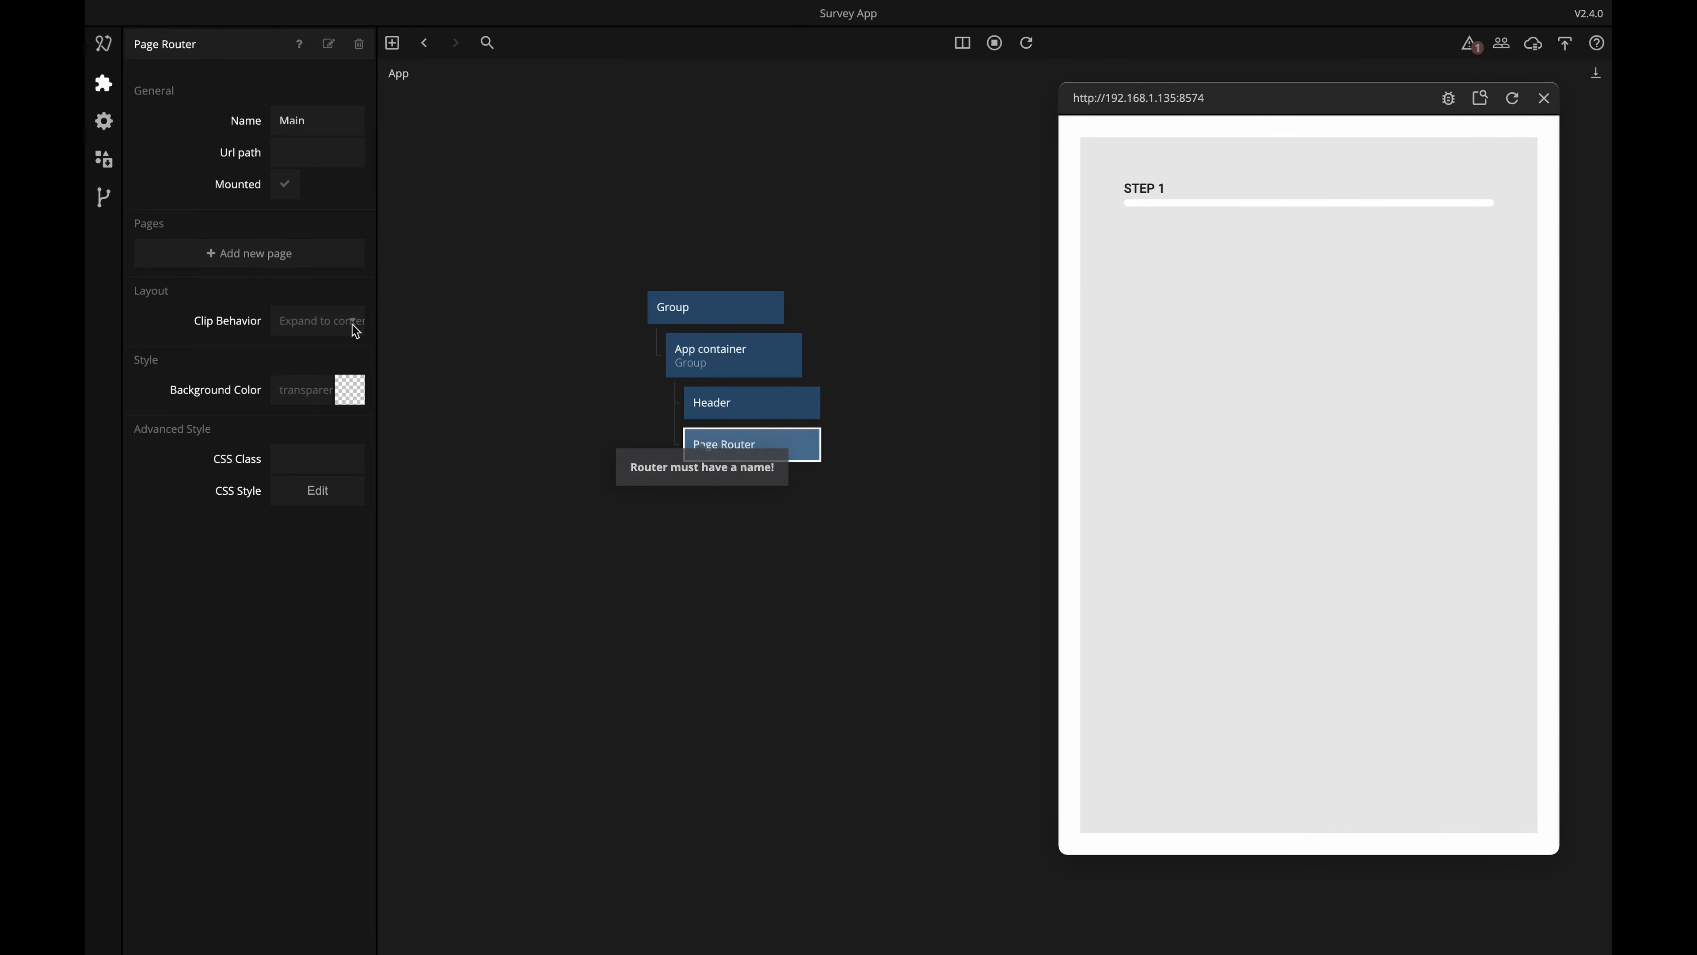
# Create a new page called "Step 1" in the Page Router.
pyautogui.click(234, 262)
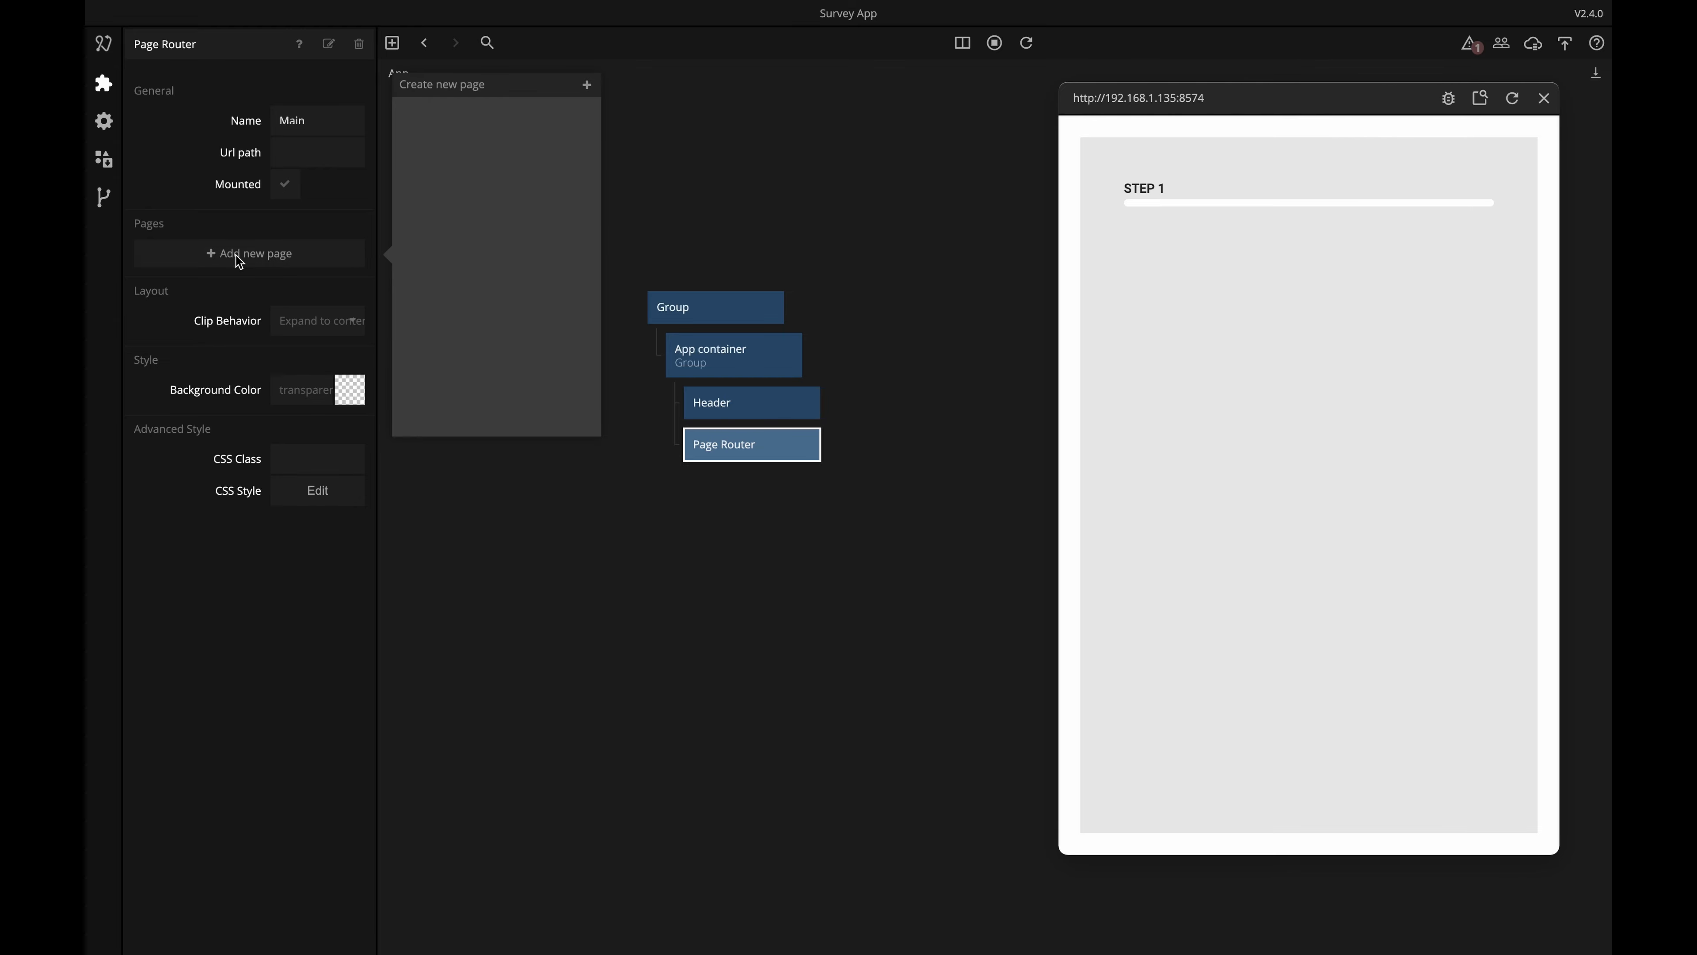
pyautogui.click(587, 84)
pyautogui.write('Step 1')
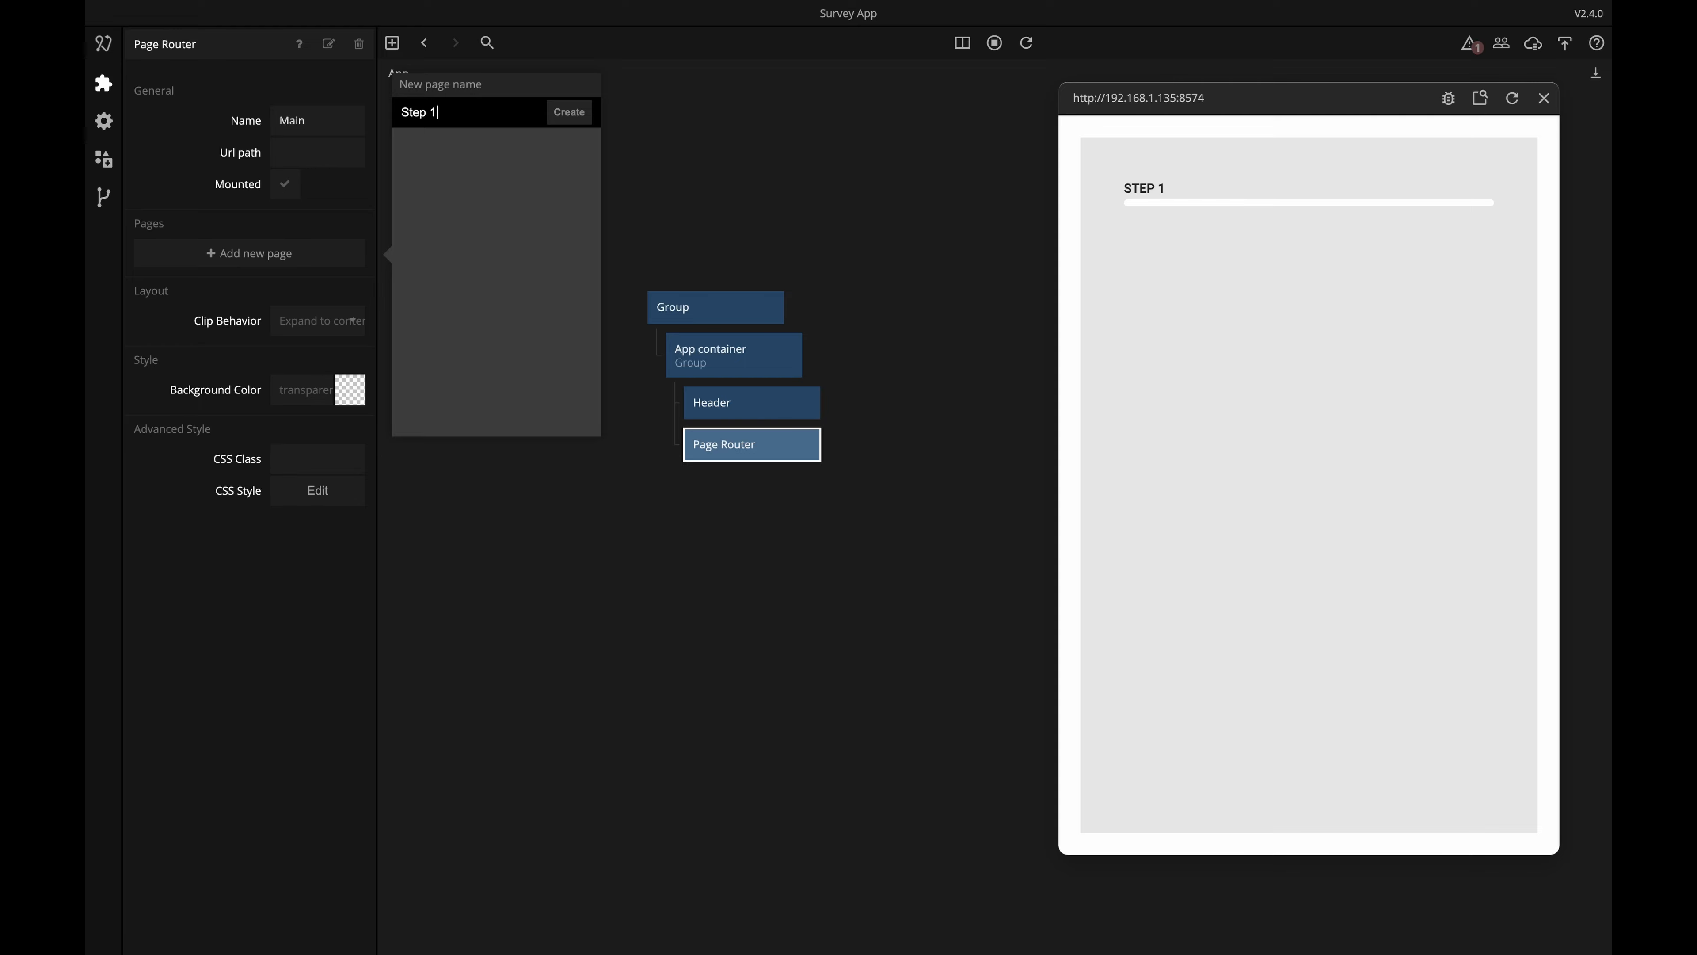
pyautogui.press('Return')
# Add a second new page to the Page Router, named "Step 2".
pyautogui.click(294, 301)
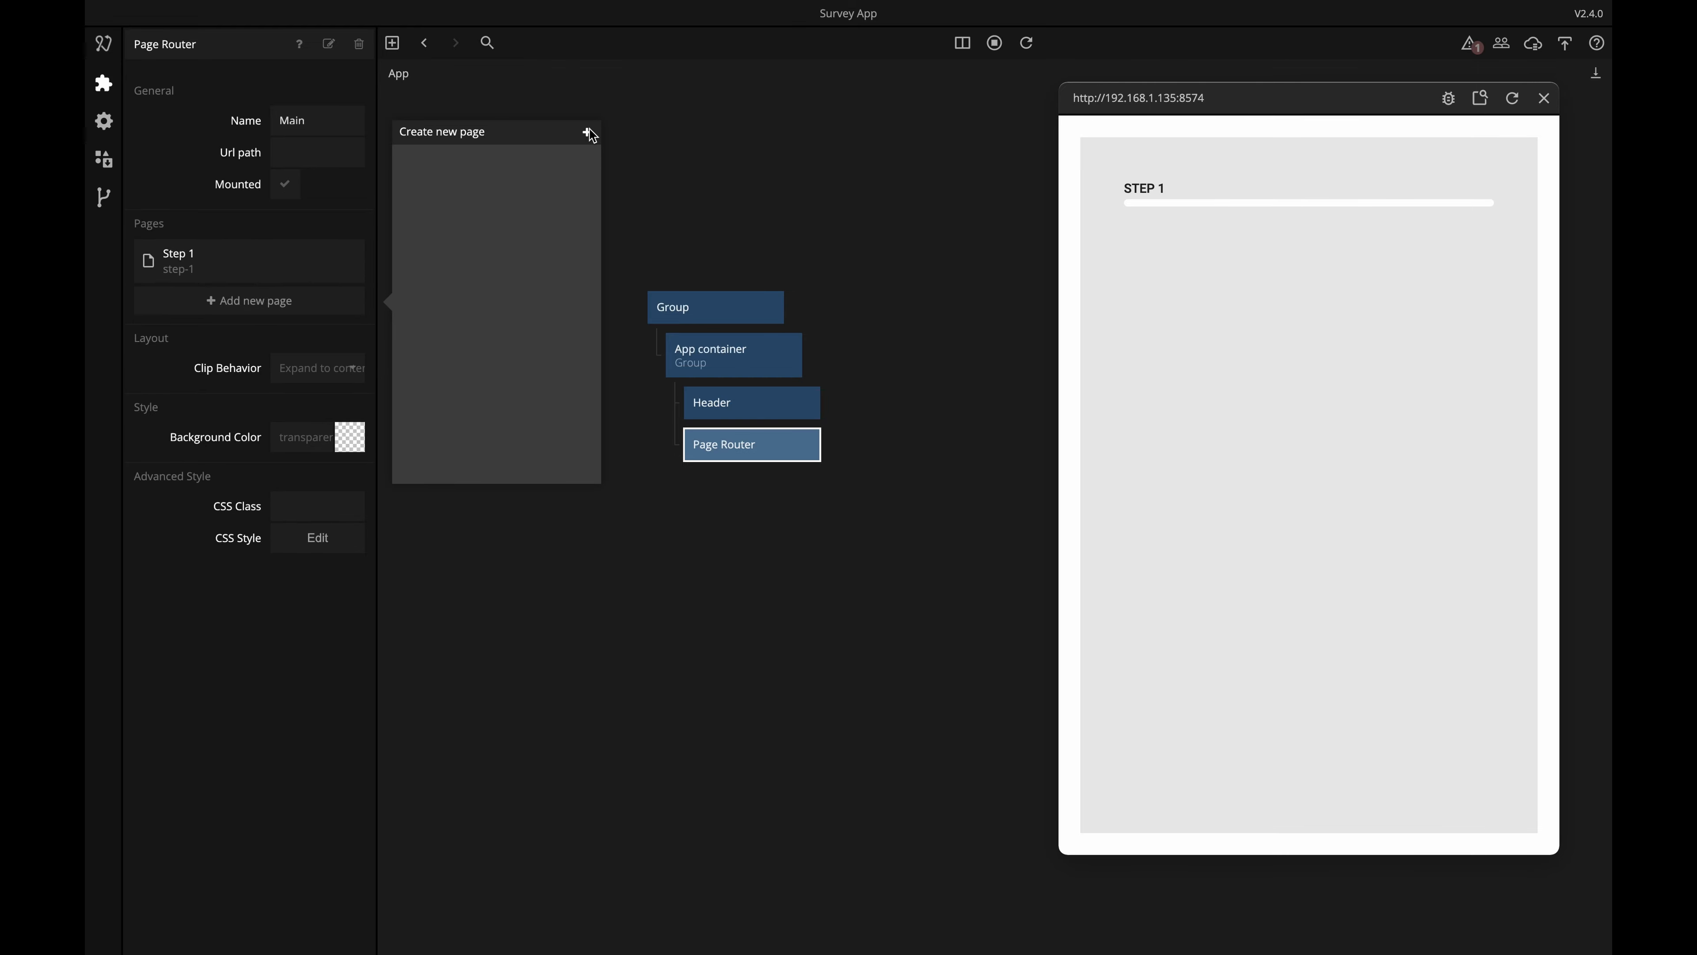
pyautogui.click(588, 133)
pyautogui.write('Step 2')
pyautogui.press('Return')
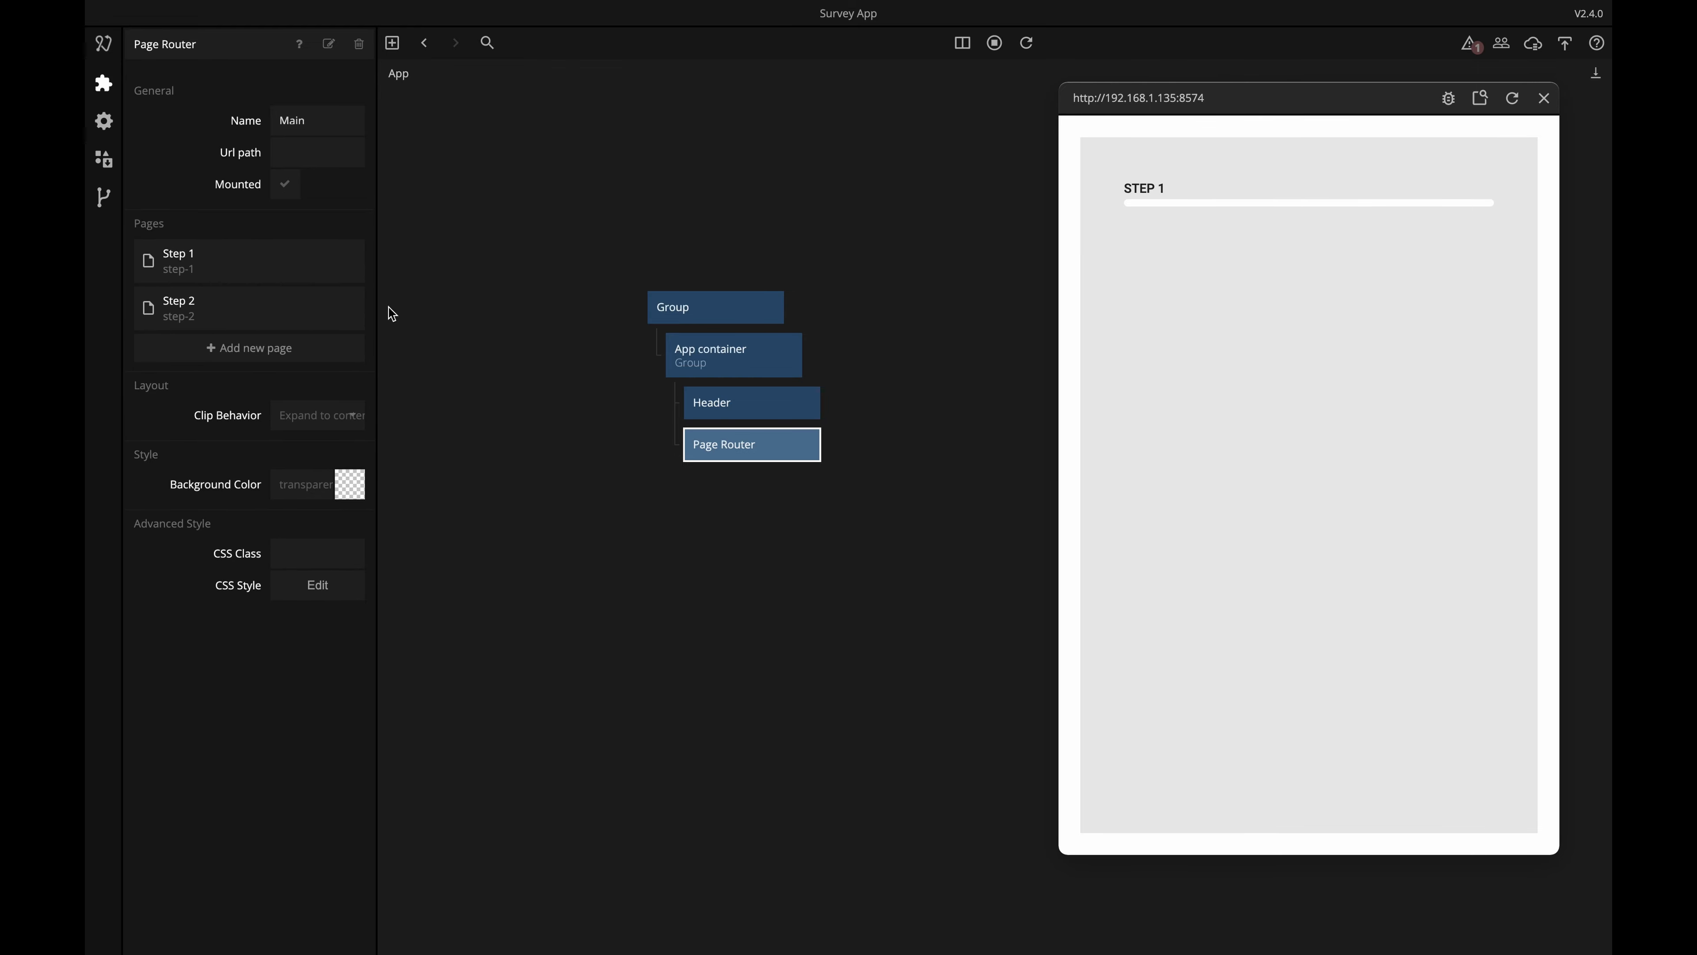
# Add a third new page to the Page Router, named "Step 3".
pyautogui.click(294, 354)
pyautogui.click(587, 183)
pyautogui.write('Step 3')
pyautogui.press('Return')
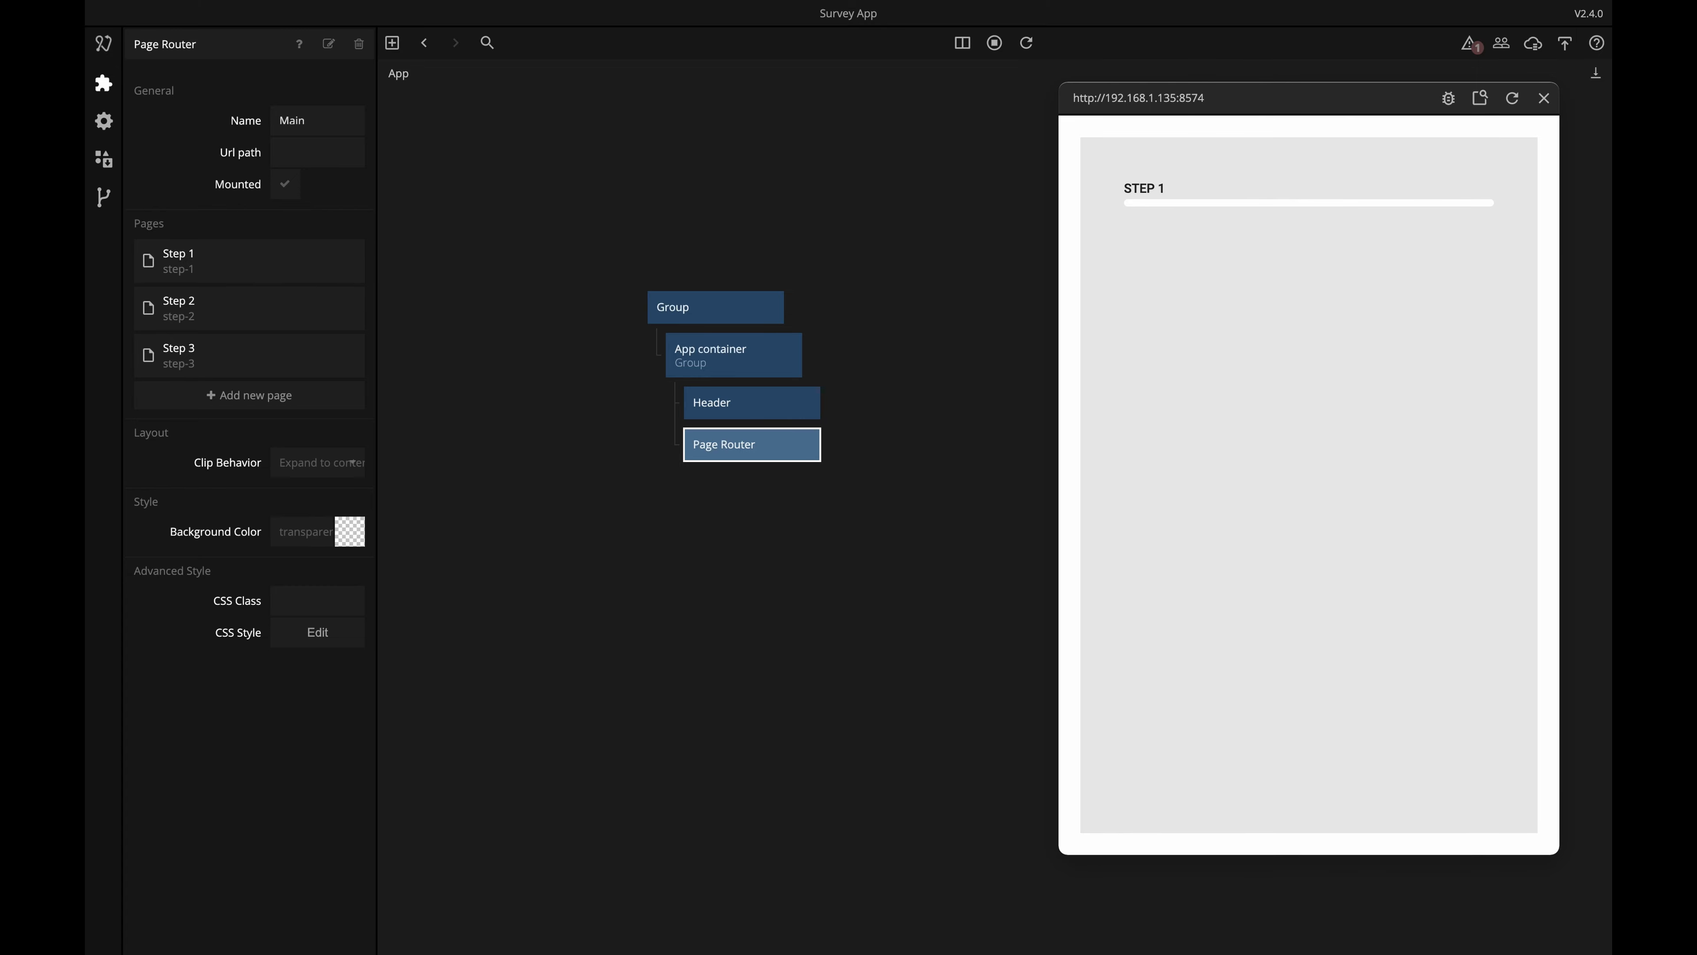
# Make Step 1 the Page Router's start page and deselect the node.
pyautogui.click(342, 267)
pyautogui.click(308, 299)
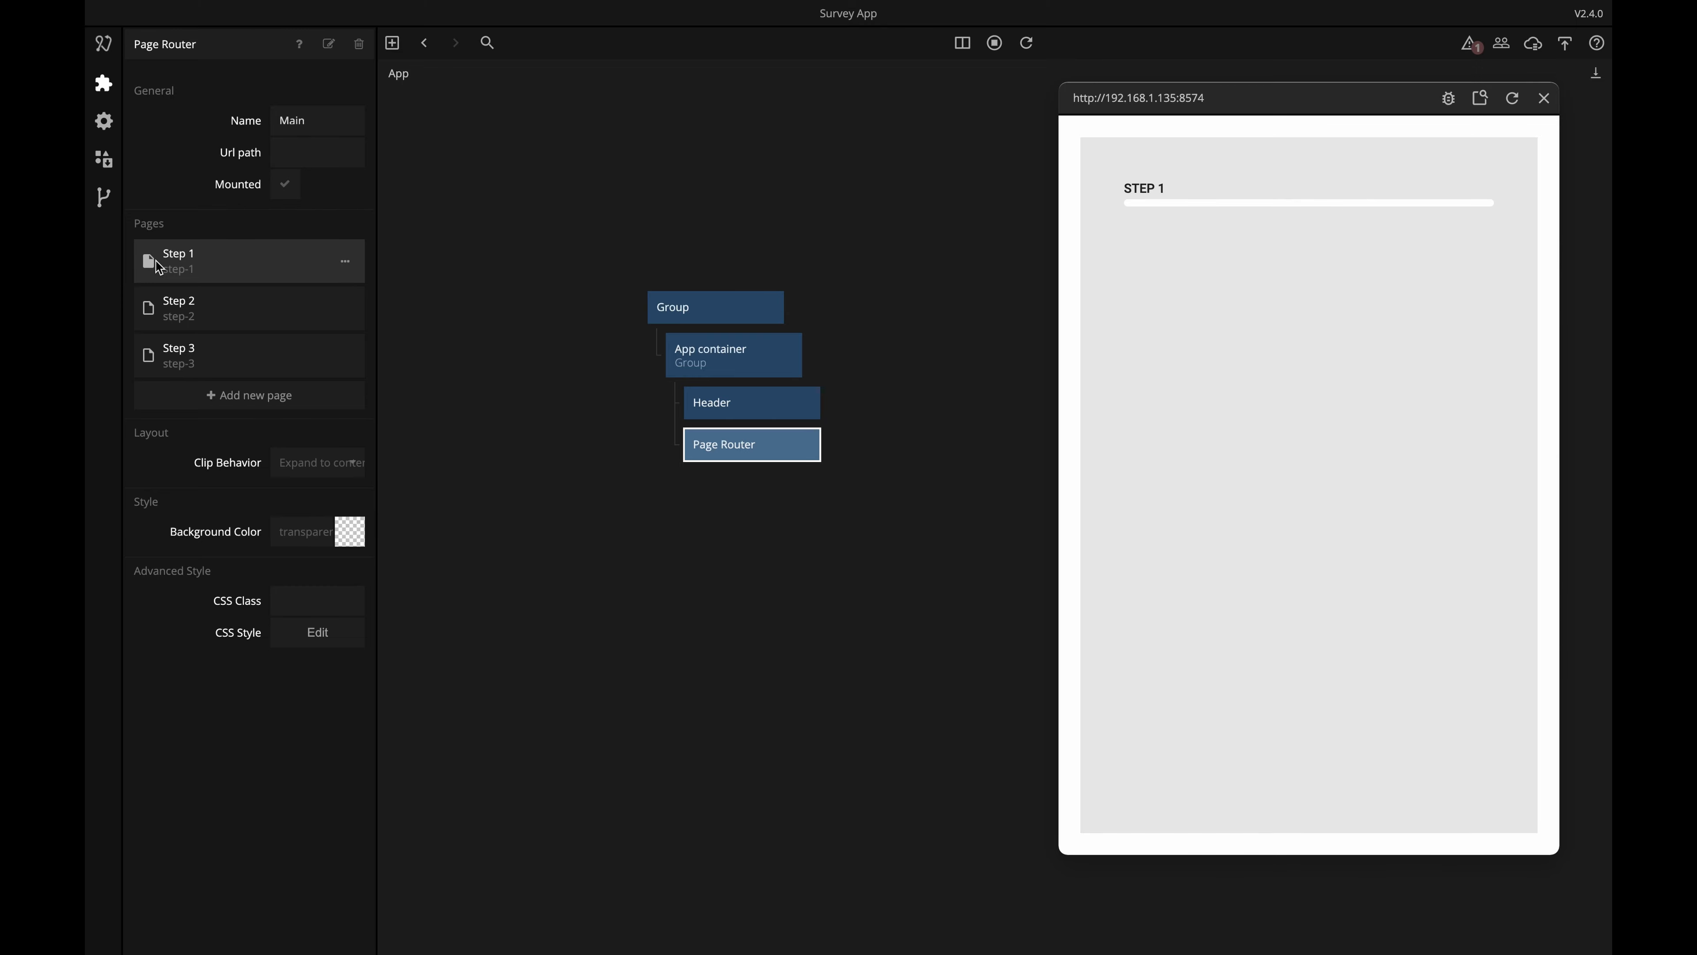
pyautogui.click(569, 510)
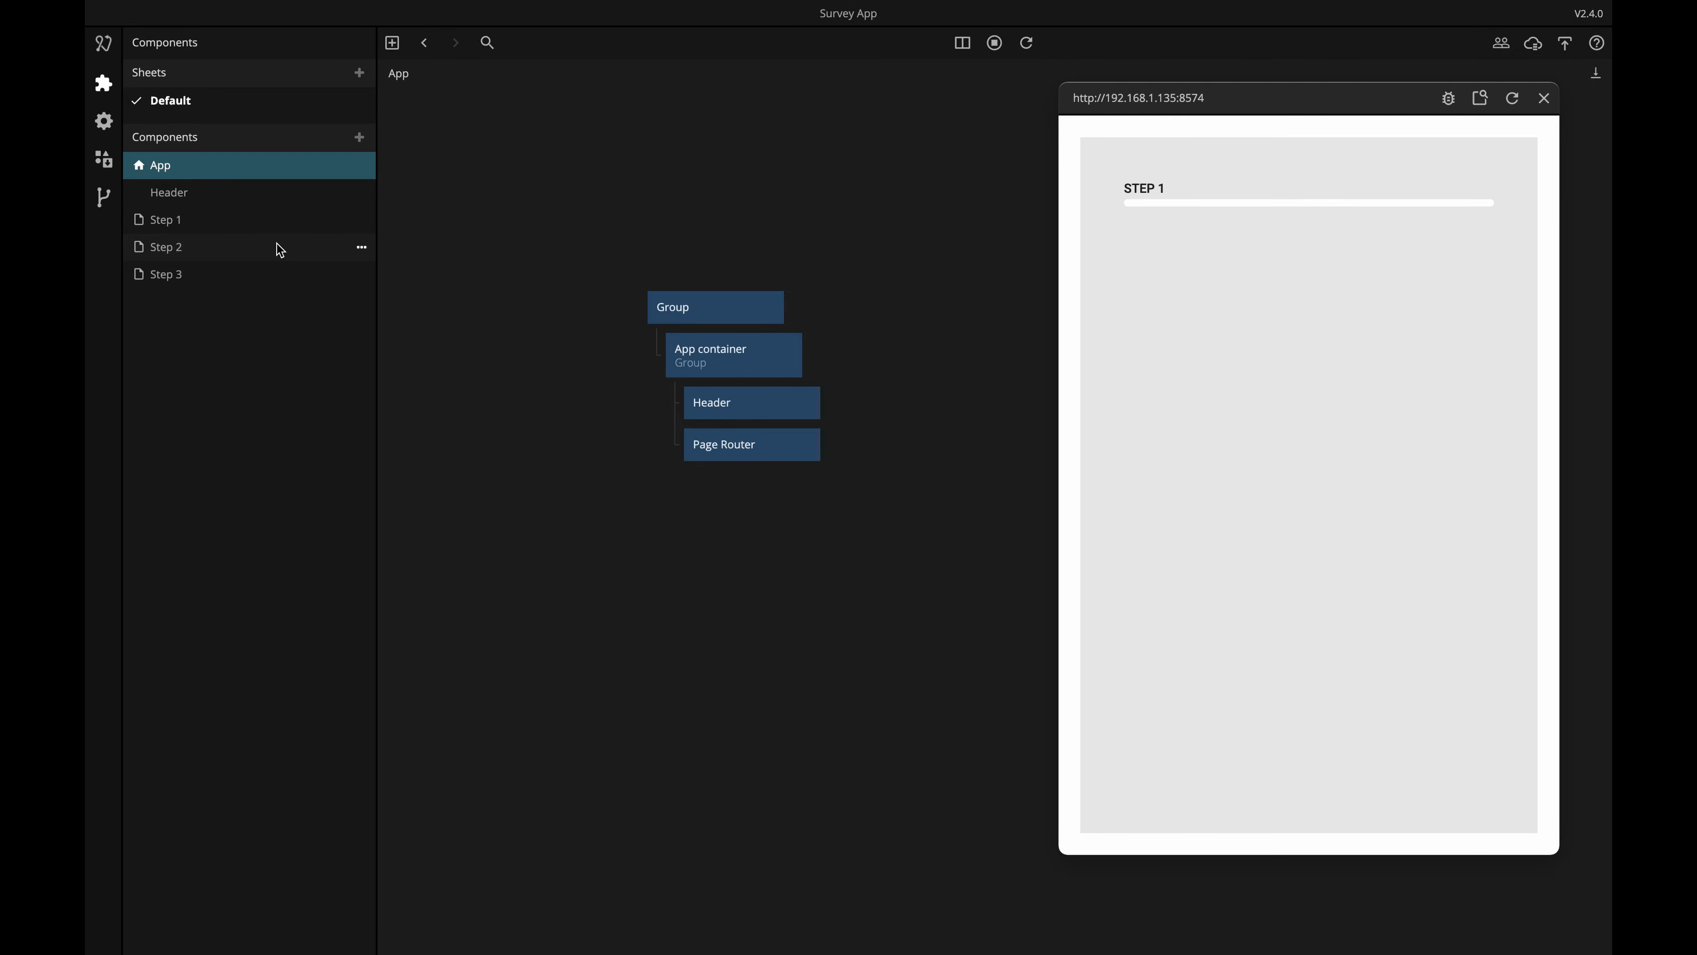
# On the Step 1 page, move the Page Inputs node away from Page and add a Text node inside Page.
pyautogui.click(171, 220)
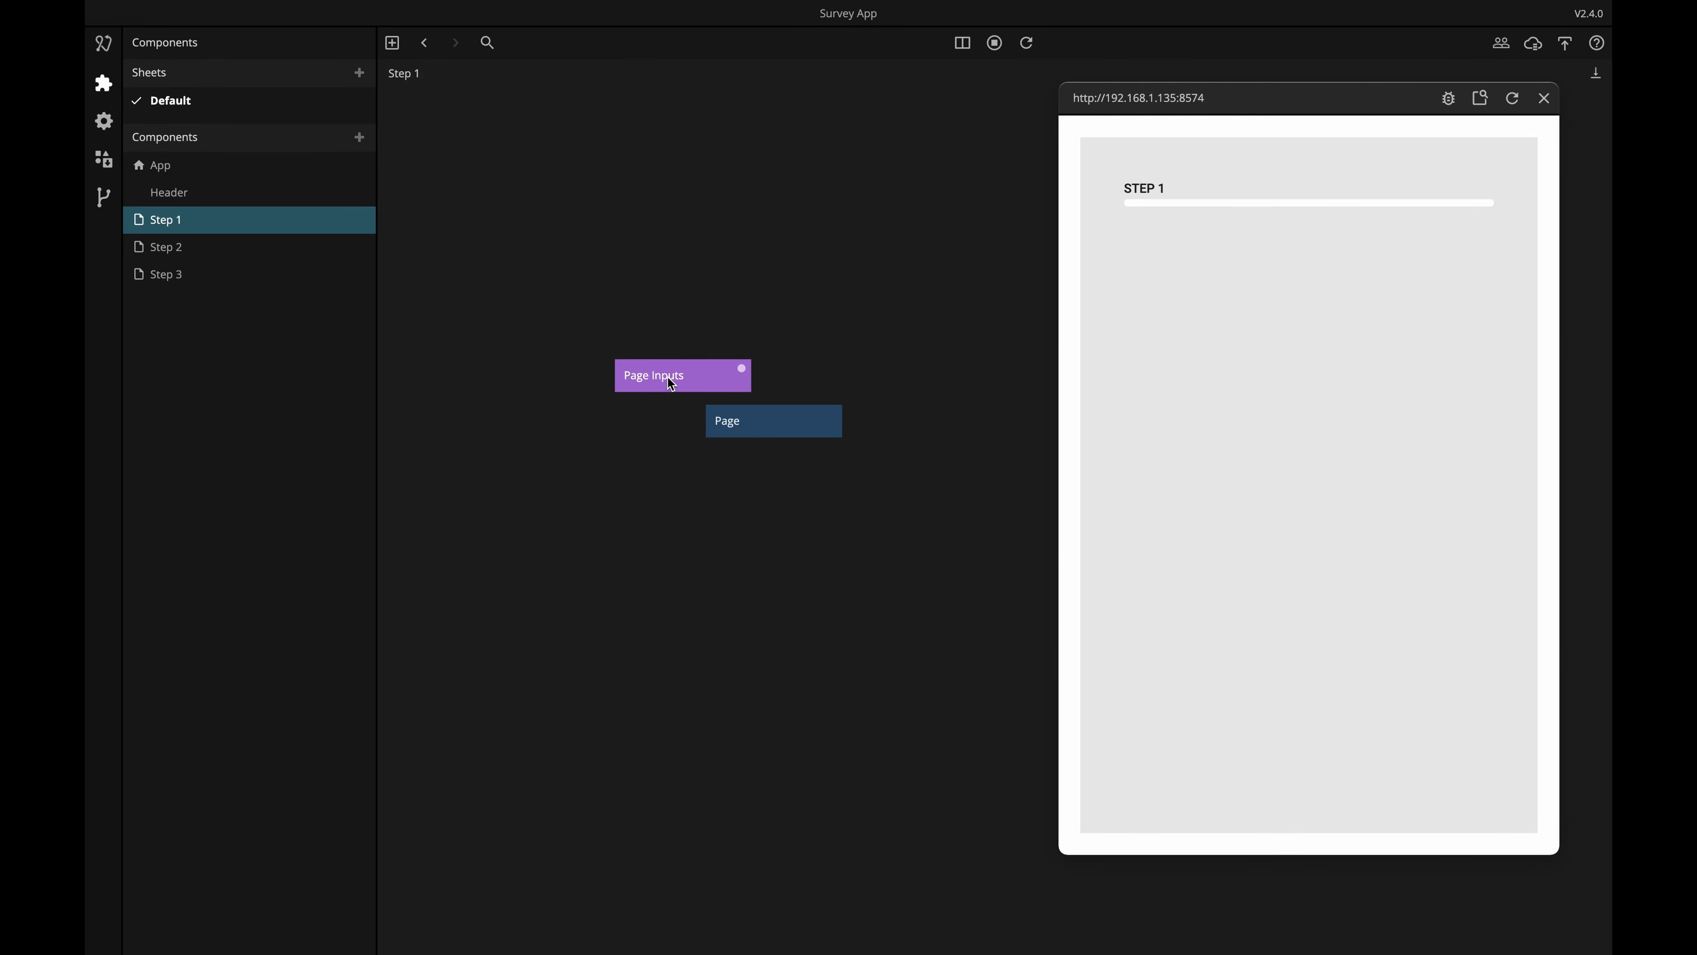
pyautogui.moveTo(739, 369); pyautogui.dragTo(611, 391)
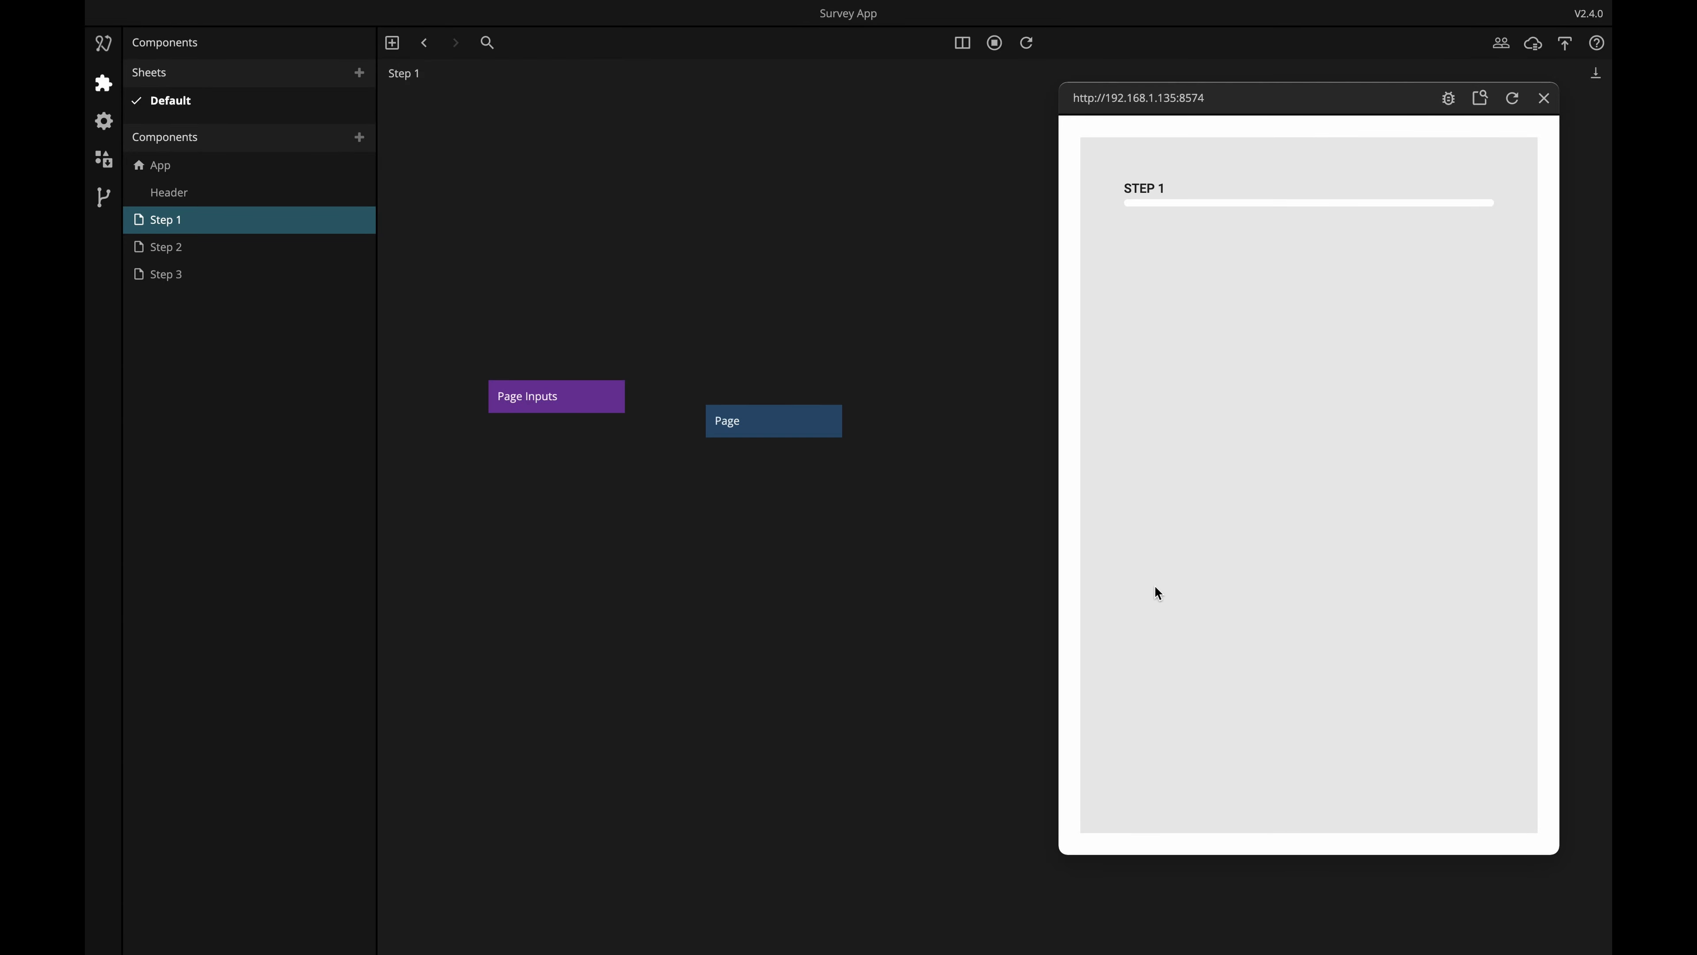
pyautogui.rightClick(697, 532)
pyautogui.write('te')
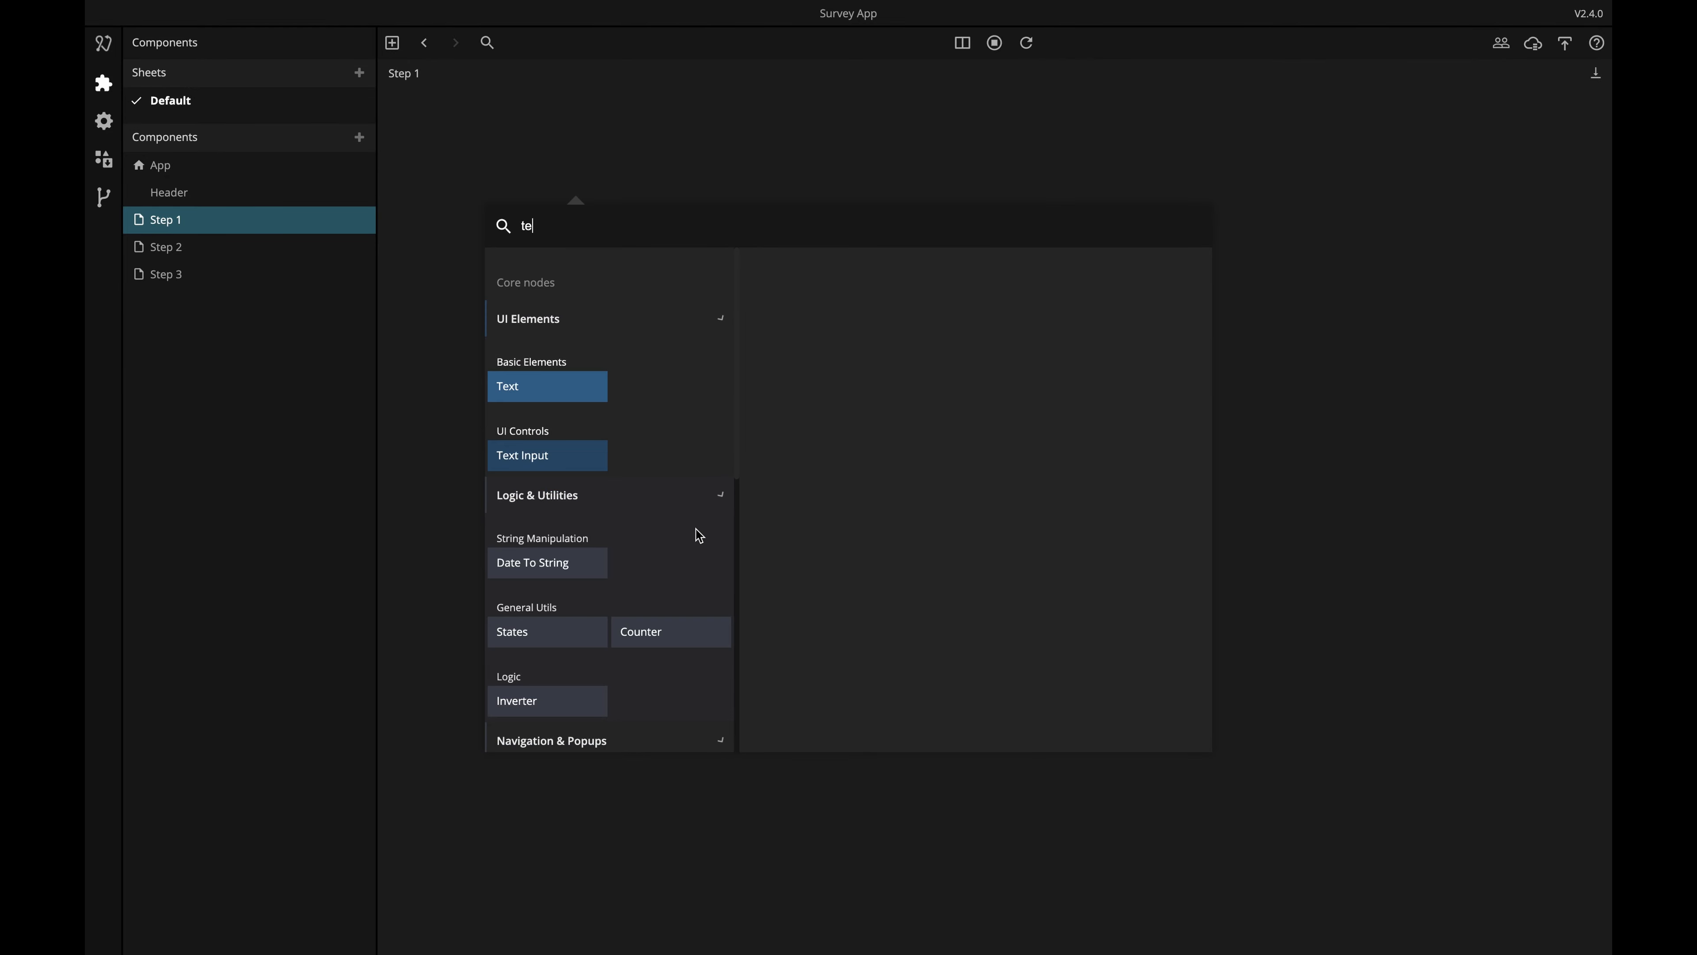
pyautogui.press('Return')
pyautogui.moveTo(767, 563); pyautogui.dragTo(775, 426)
pyautogui.click(812, 316)
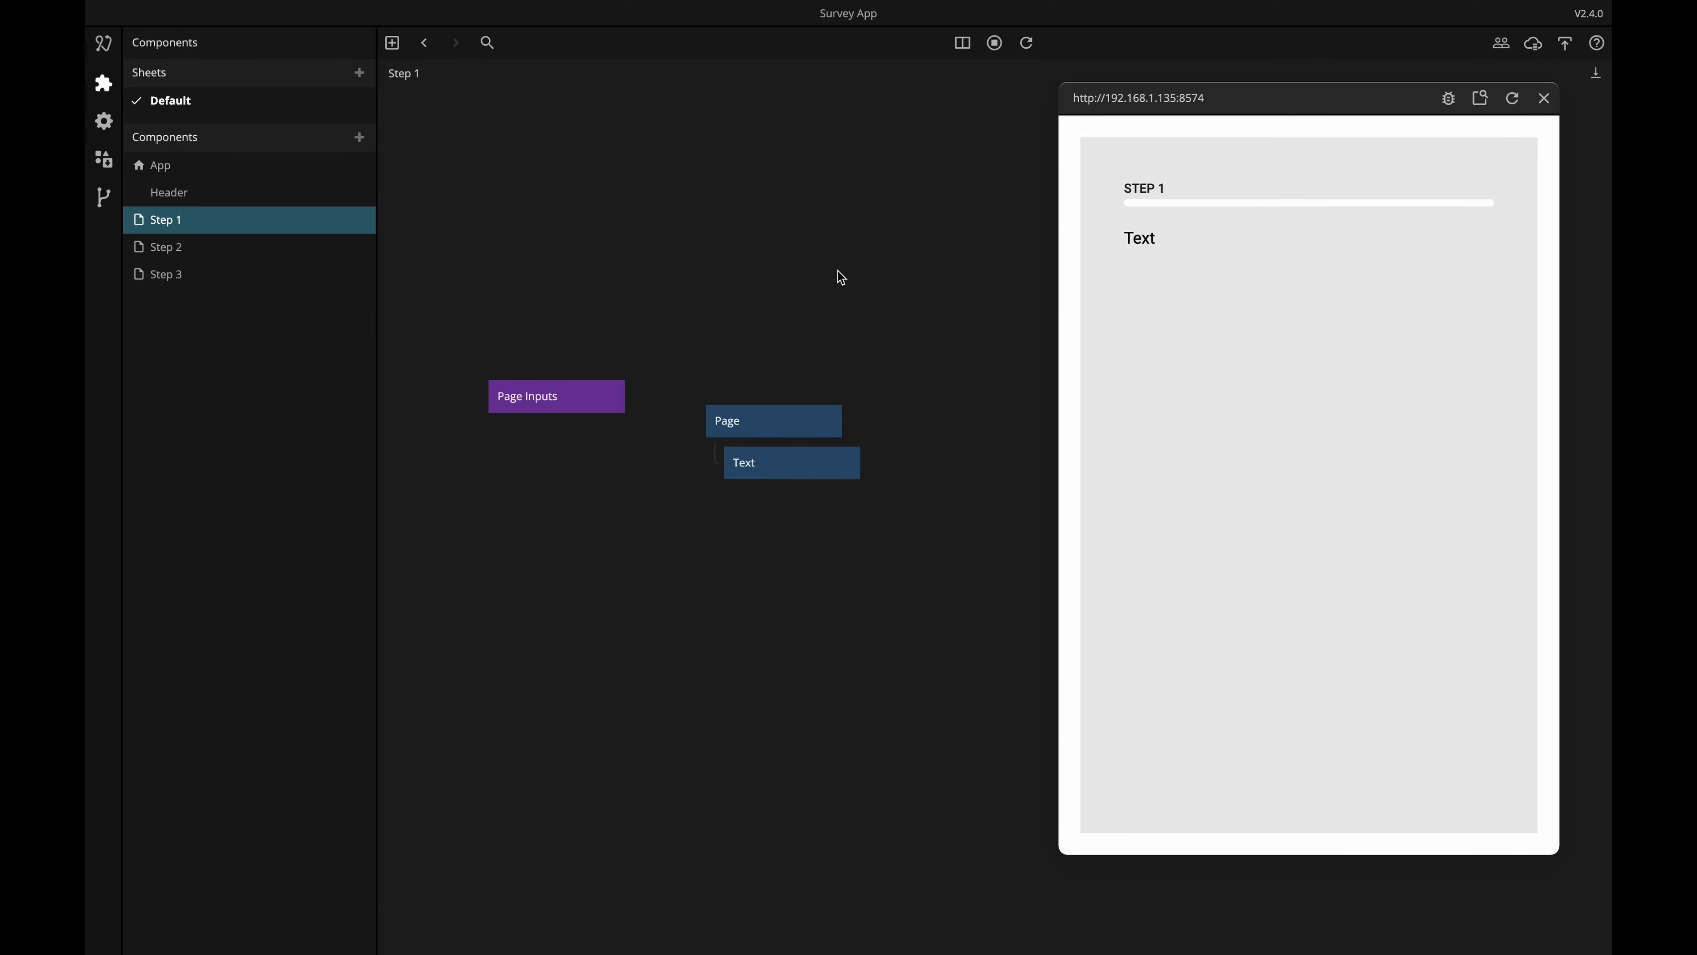
# Set the Step 1 page's Text node to font size 24 px and color Dark.
pyautogui.click(807, 470)
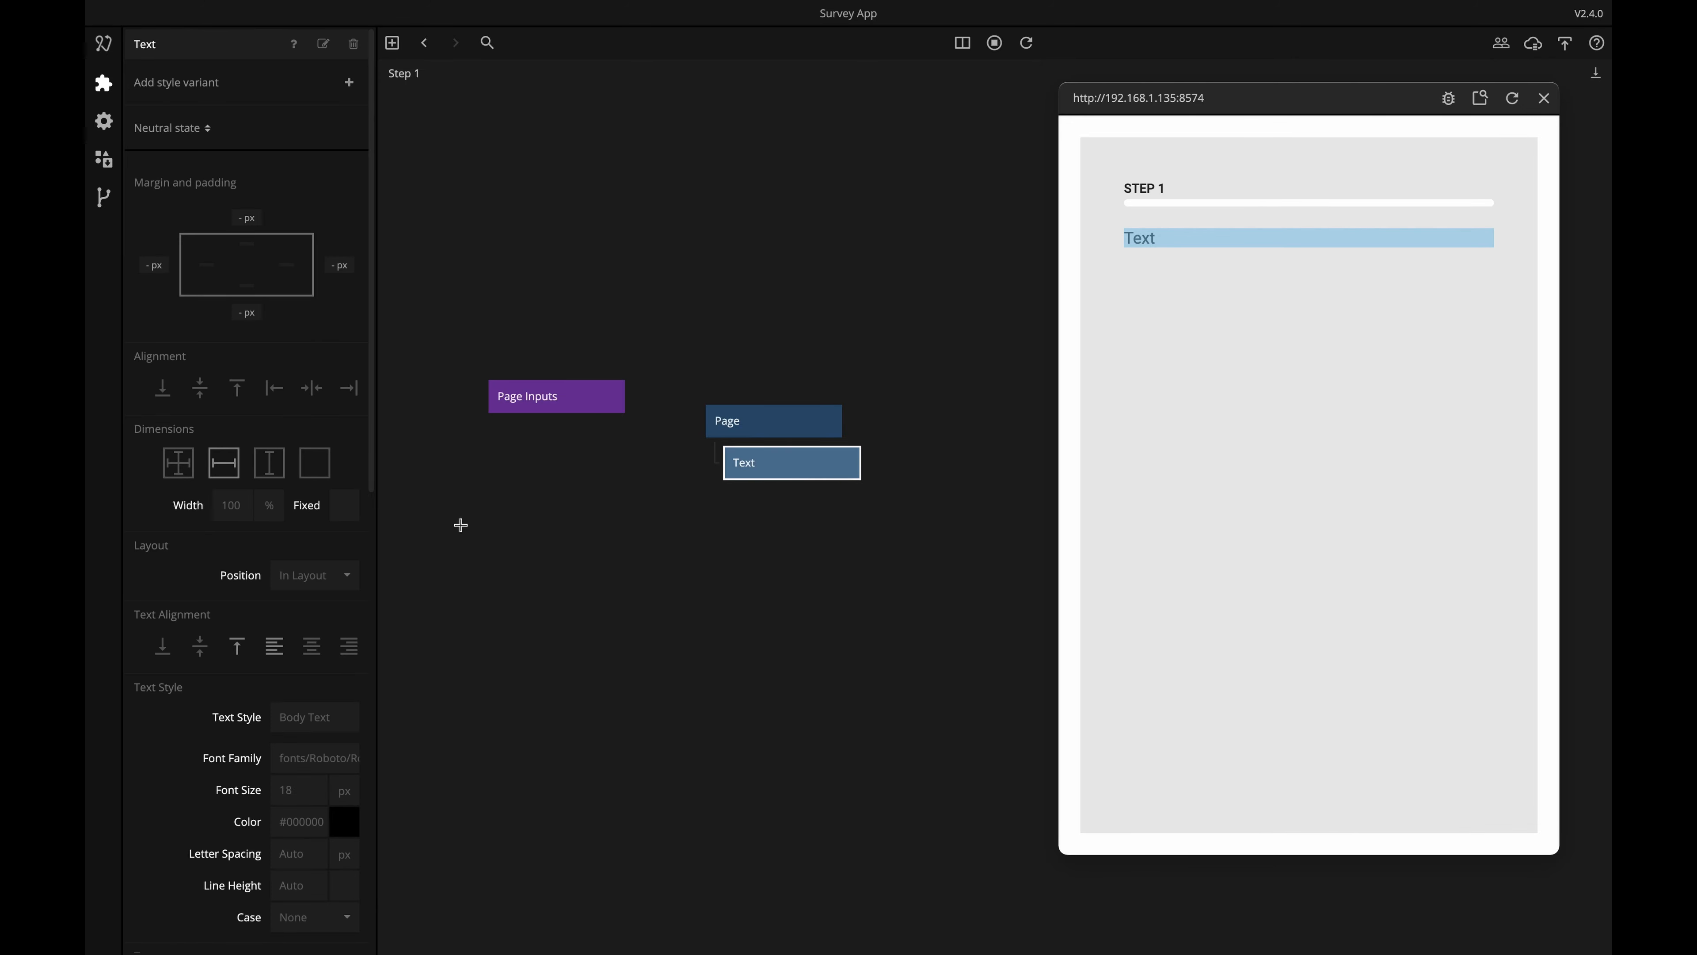
pyautogui.scroll(-3, 250, 774)
pyautogui.click(301, 574)
pyautogui.write('24')
pyautogui.press('Return')
pyautogui.click(301, 613)
pyautogui.click(435, 587)
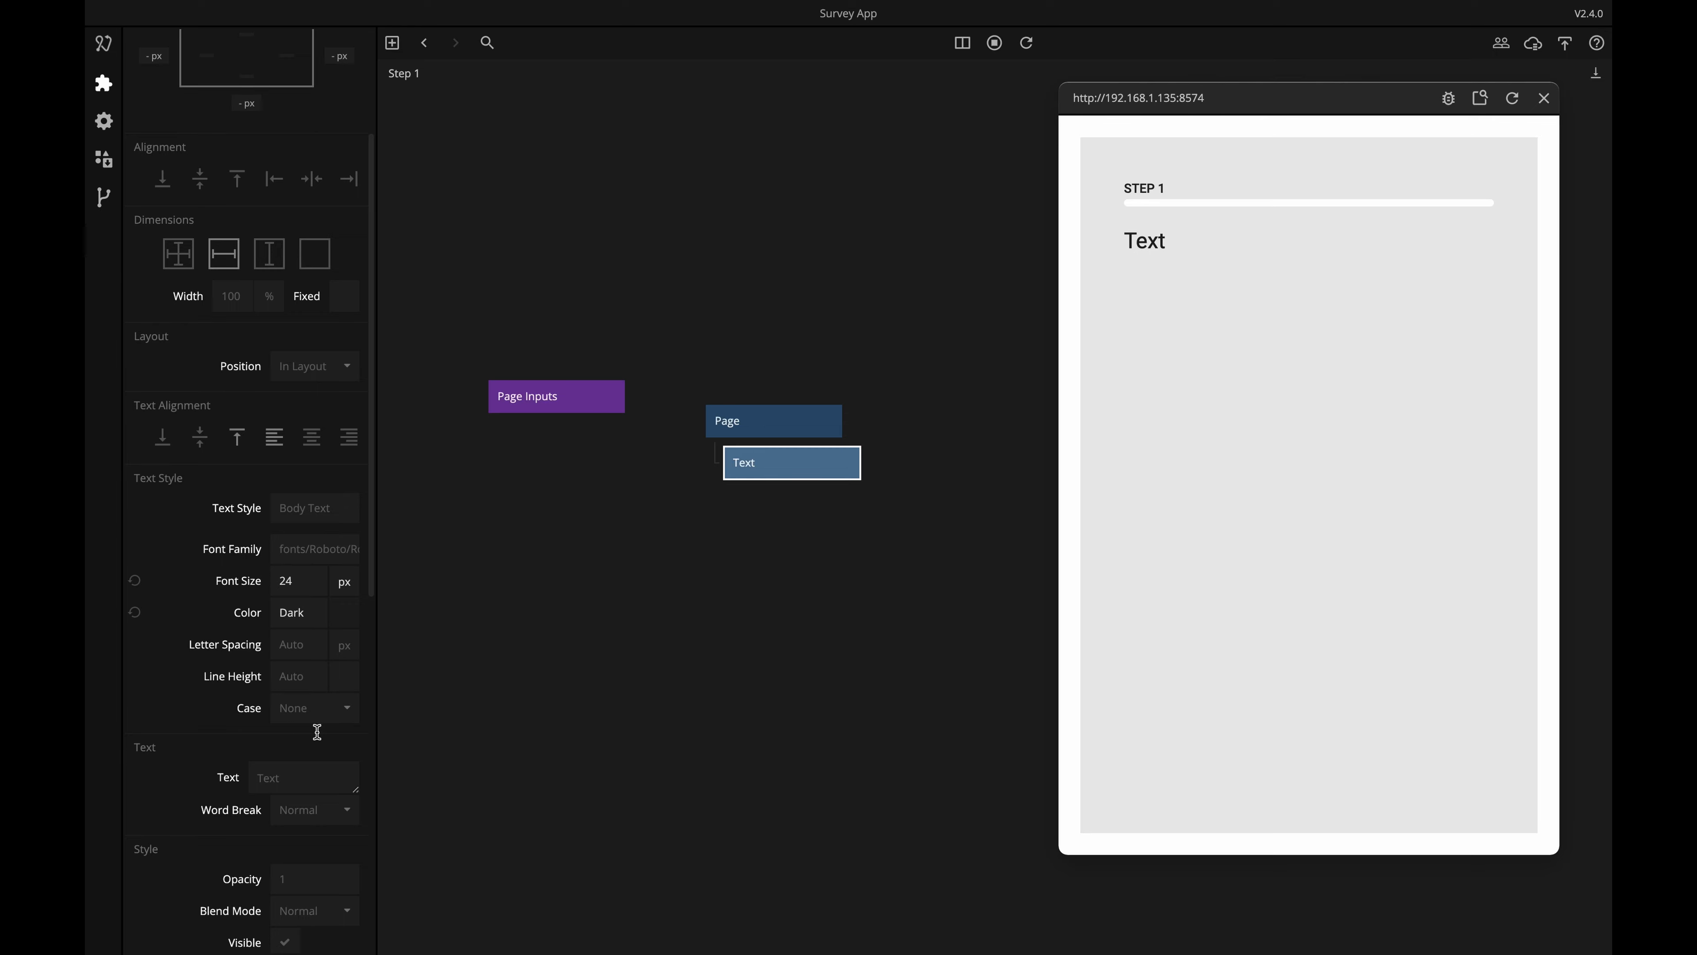
# Change the Text node's font family to Roboto-Bold and deselect the node.
pyautogui.scroll(-1, 302, 789)
pyautogui.click(314, 520)
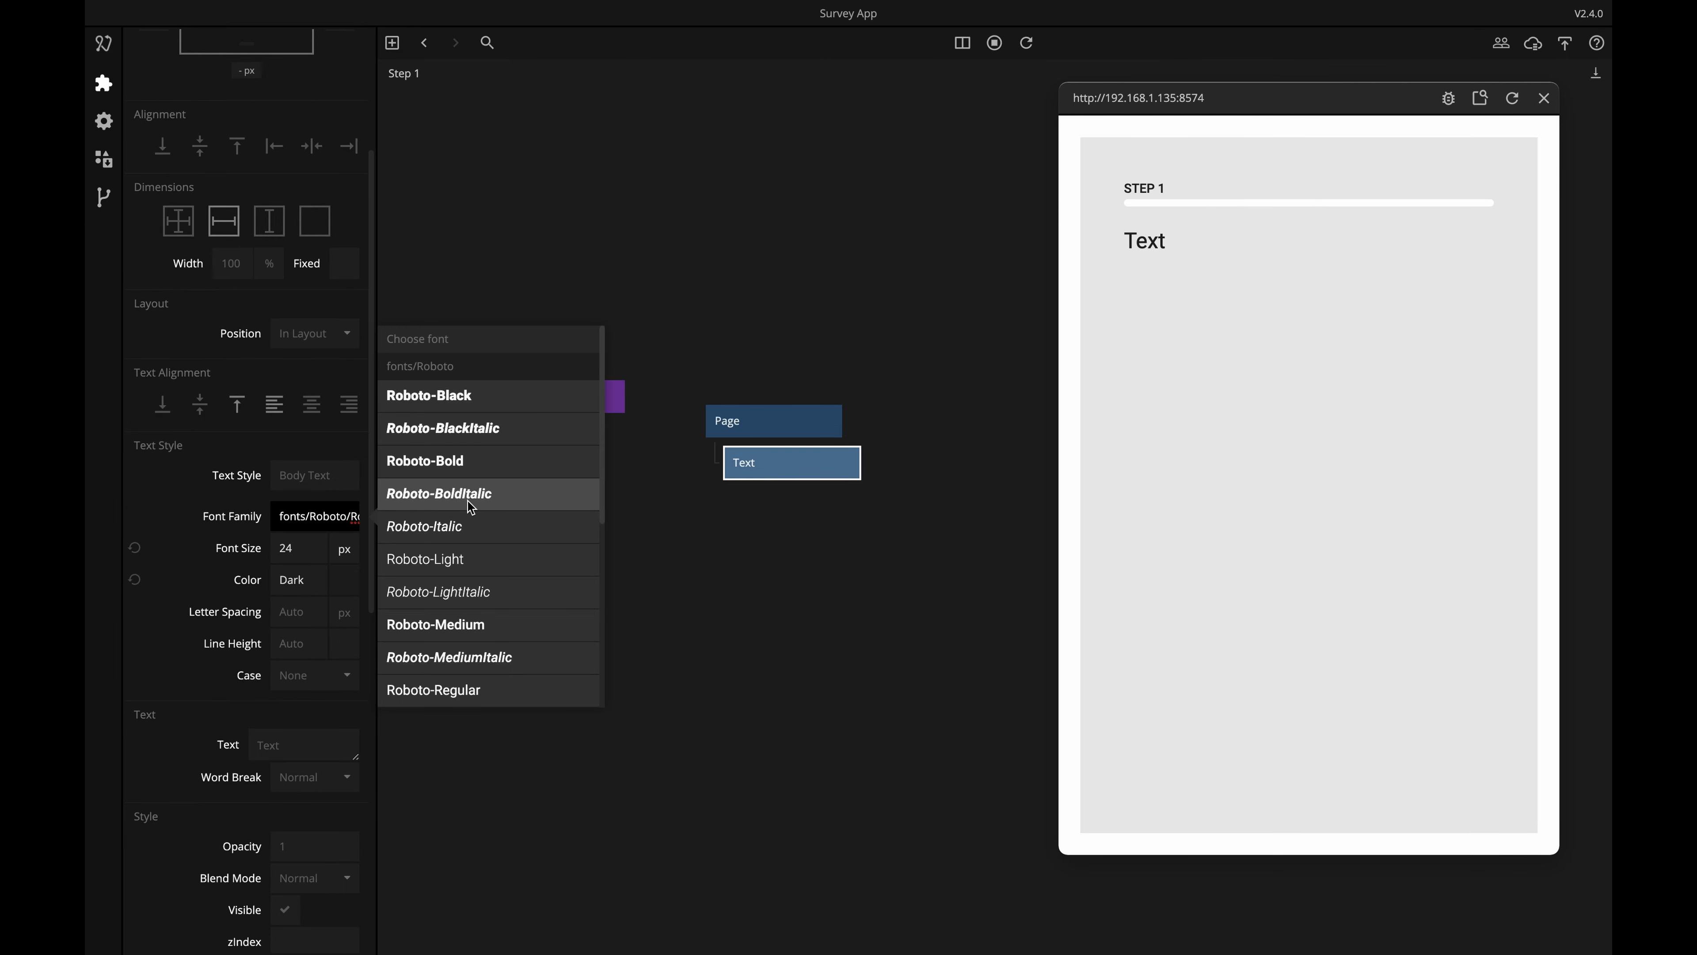
pyautogui.click(463, 461)
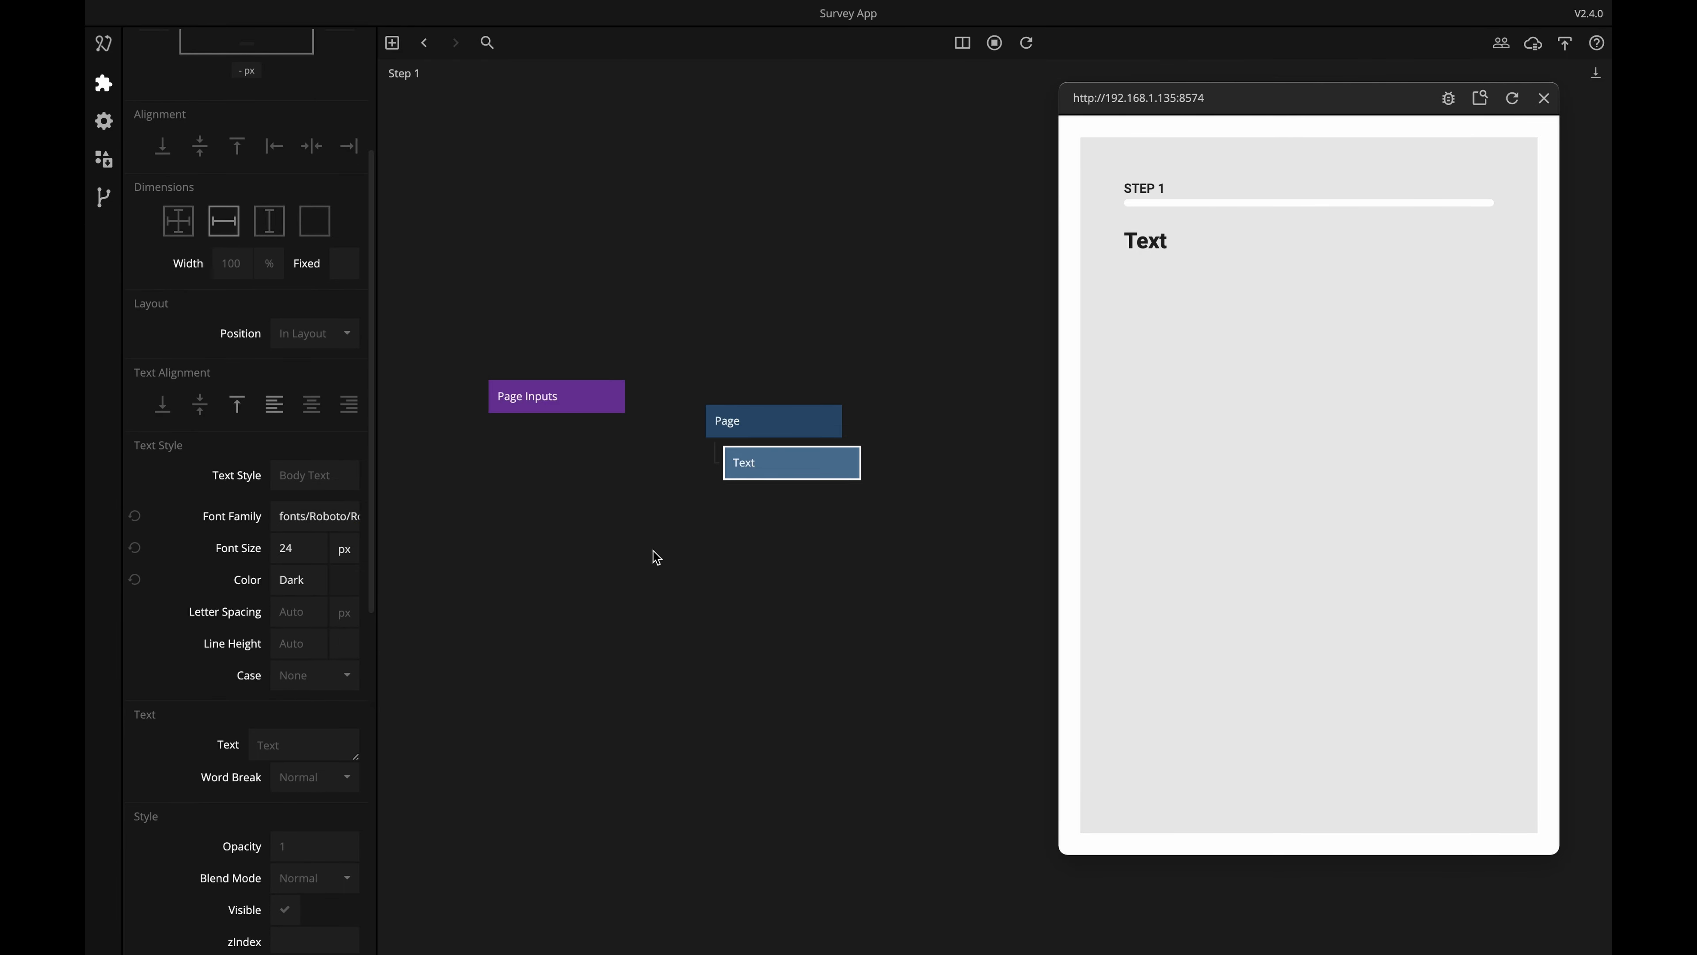
pyautogui.click(778, 562)
# Set the Text node's content to "How often do you want to eat noodles?" and deselect it.
pyautogui.click(773, 462)
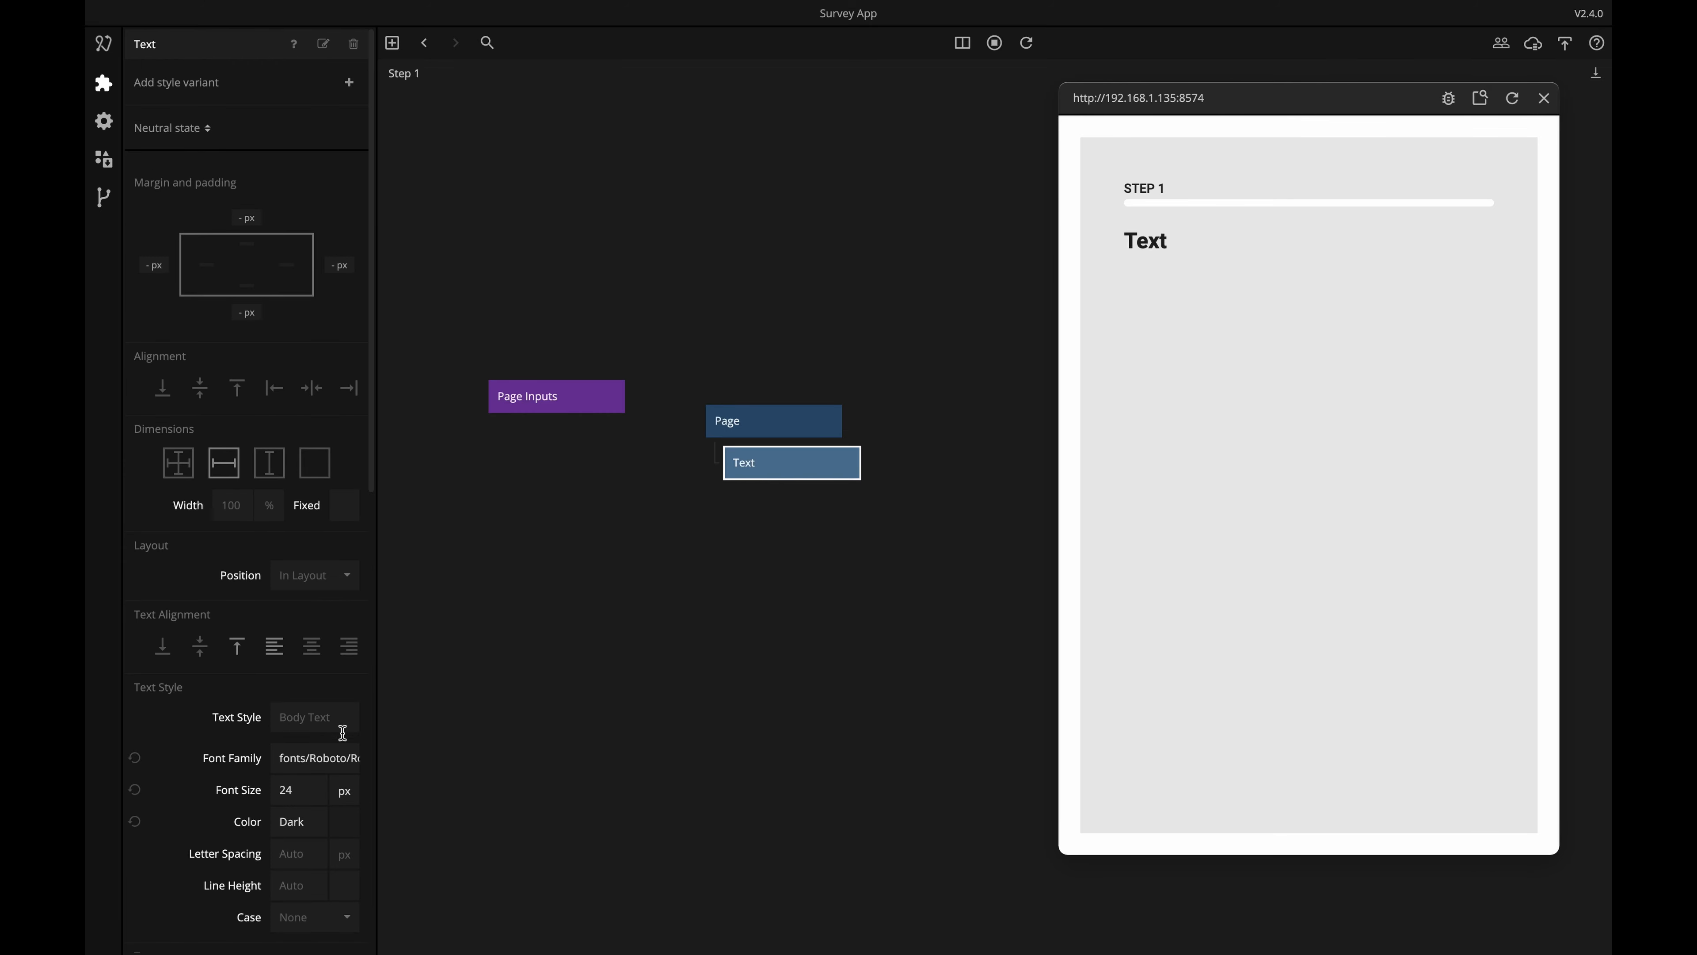
pyautogui.scroll(-5, 340, 769)
pyautogui.click(312, 787)
pyautogui.hotkey('ctrl', 'a')
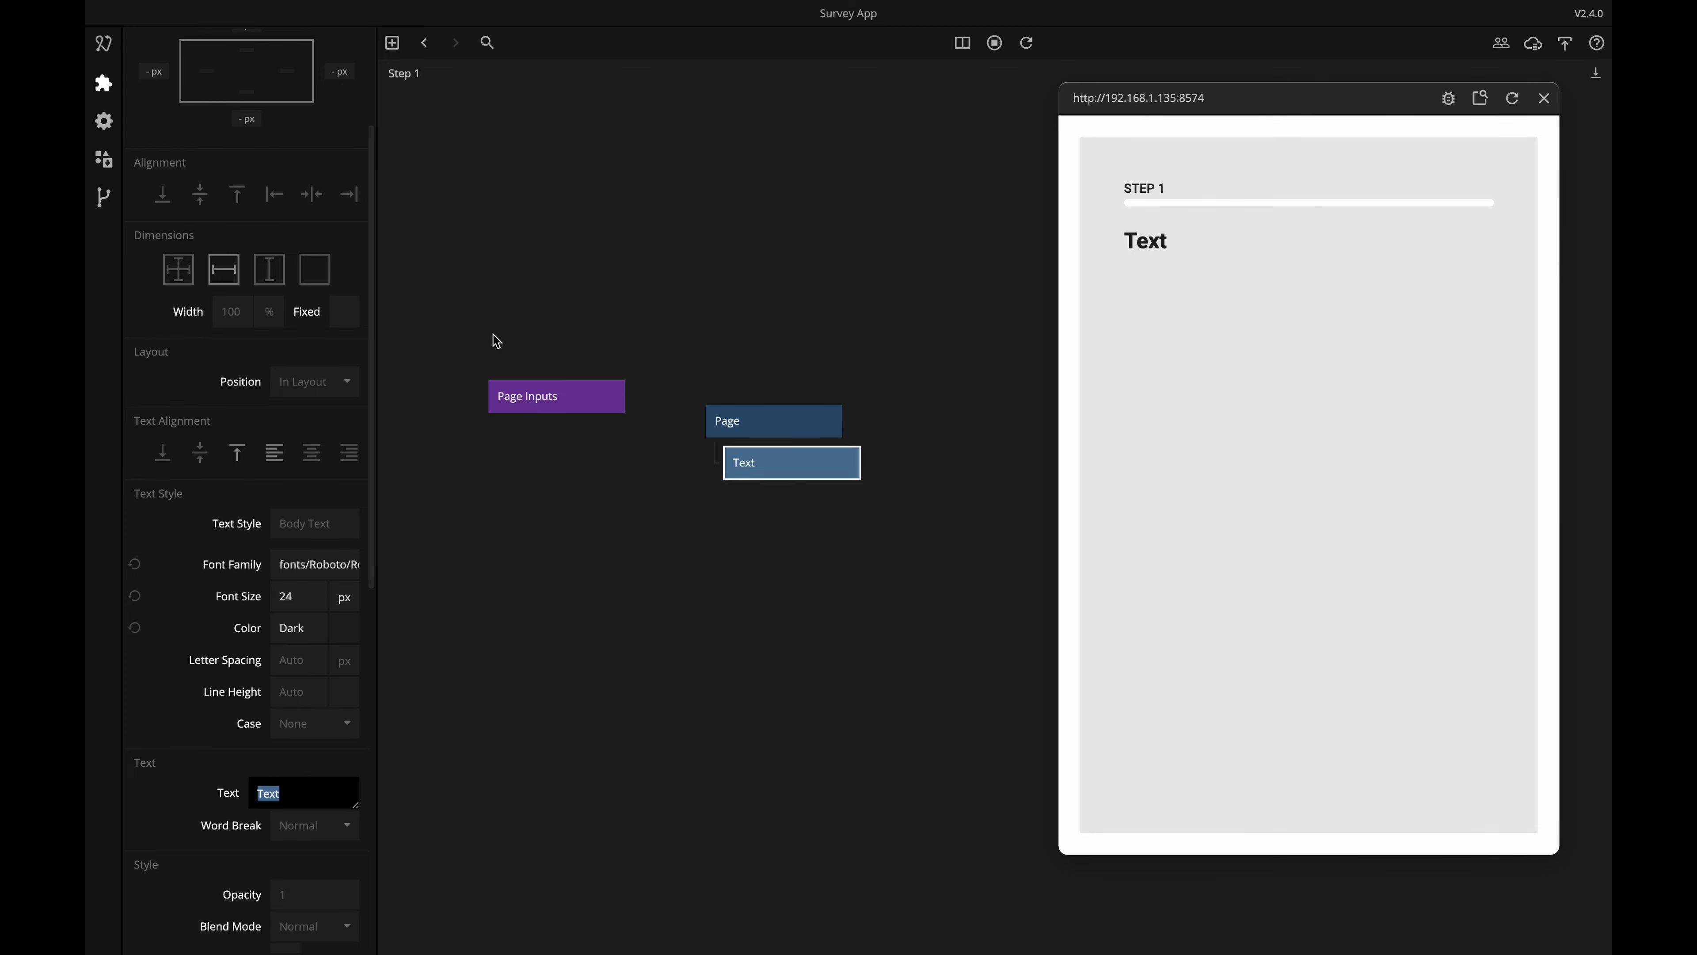
pyautogui.write('How often do you')
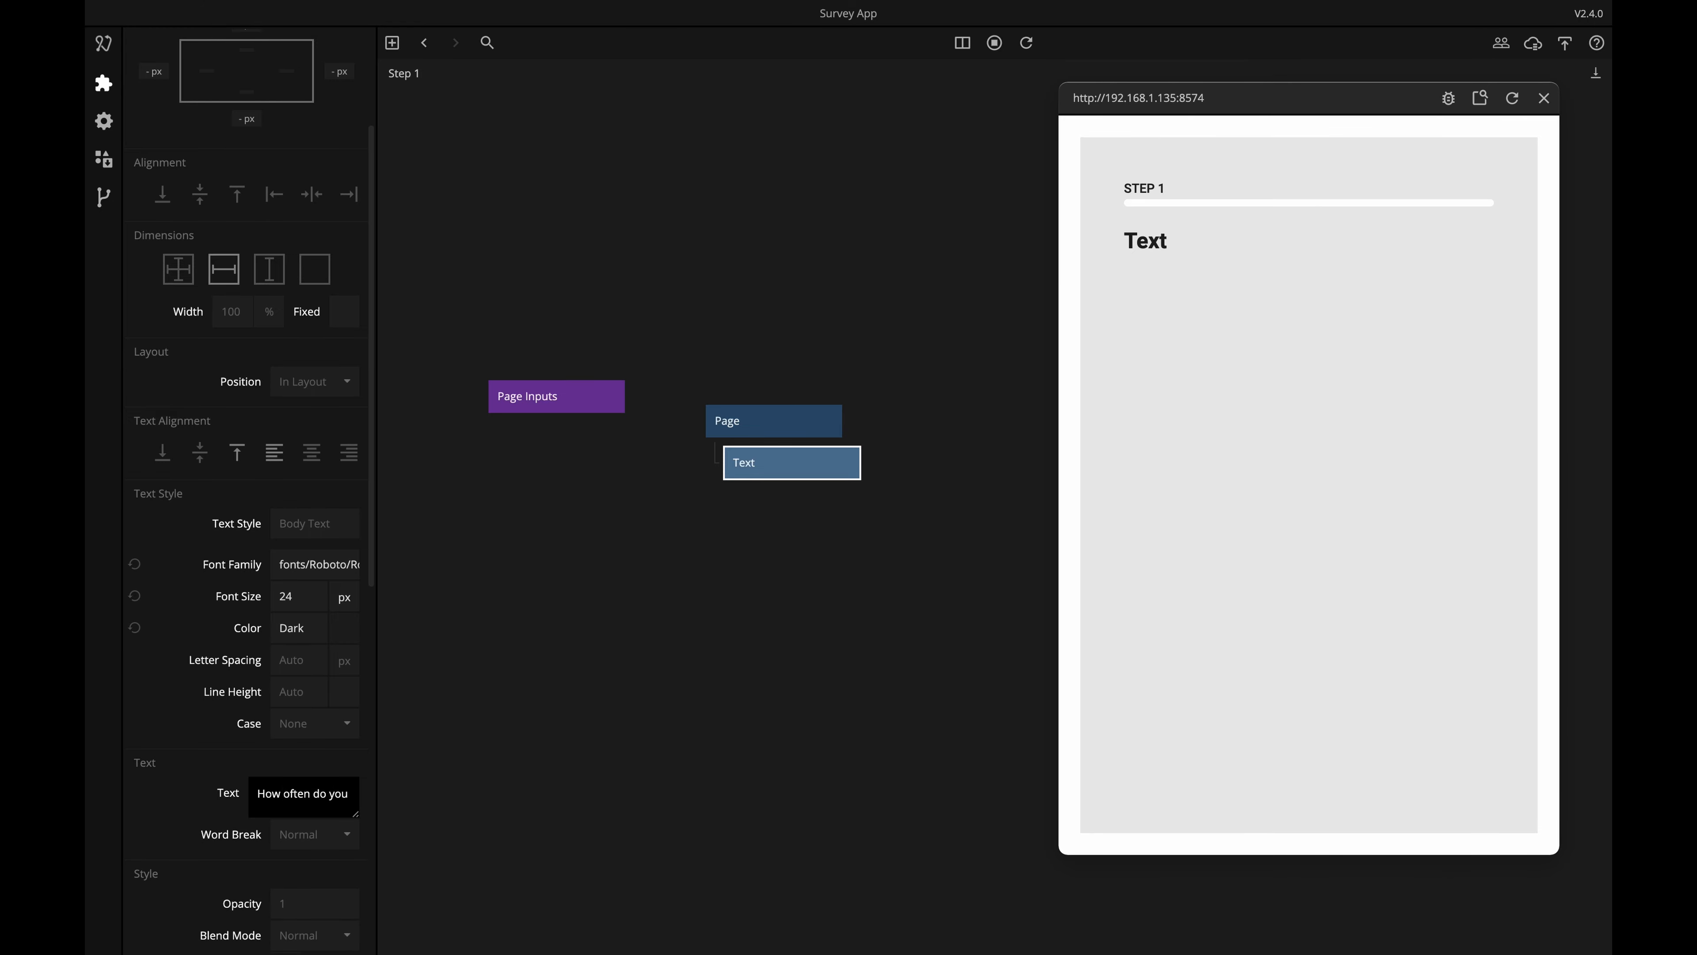
pyautogui.write(' want to wat')
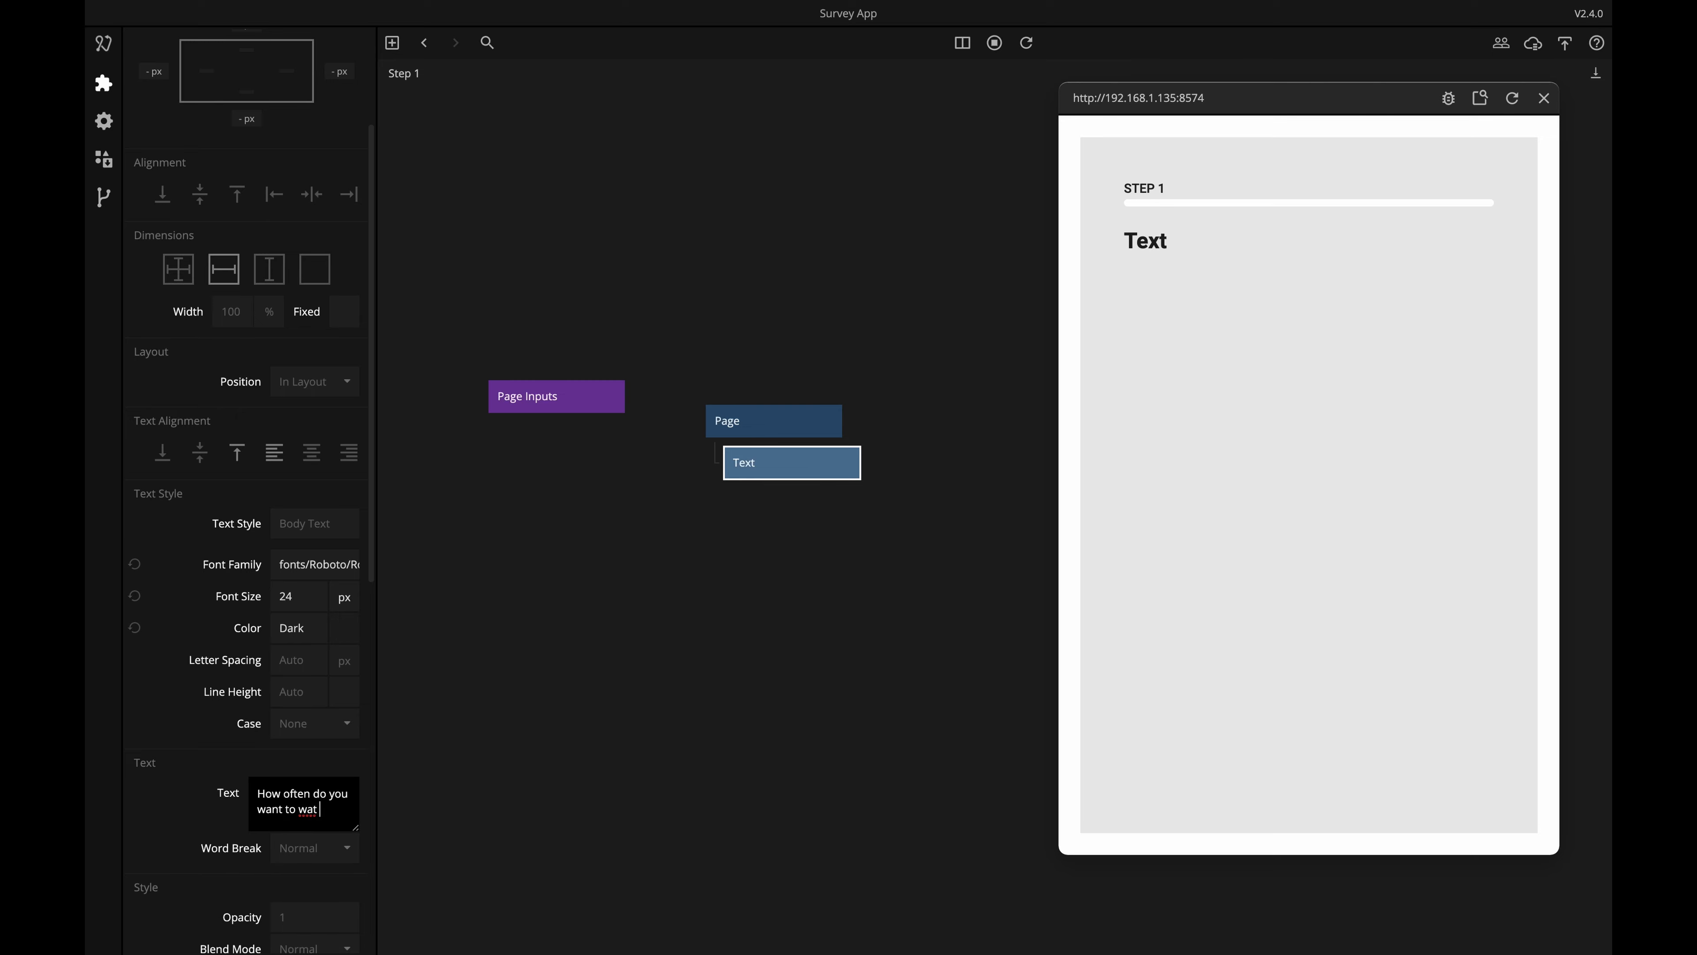
pyautogui.press('BackSpace')
pyautogui.press('BackSpace')
pyautogui.write('eat noodles?')
pyautogui.click(794, 560)
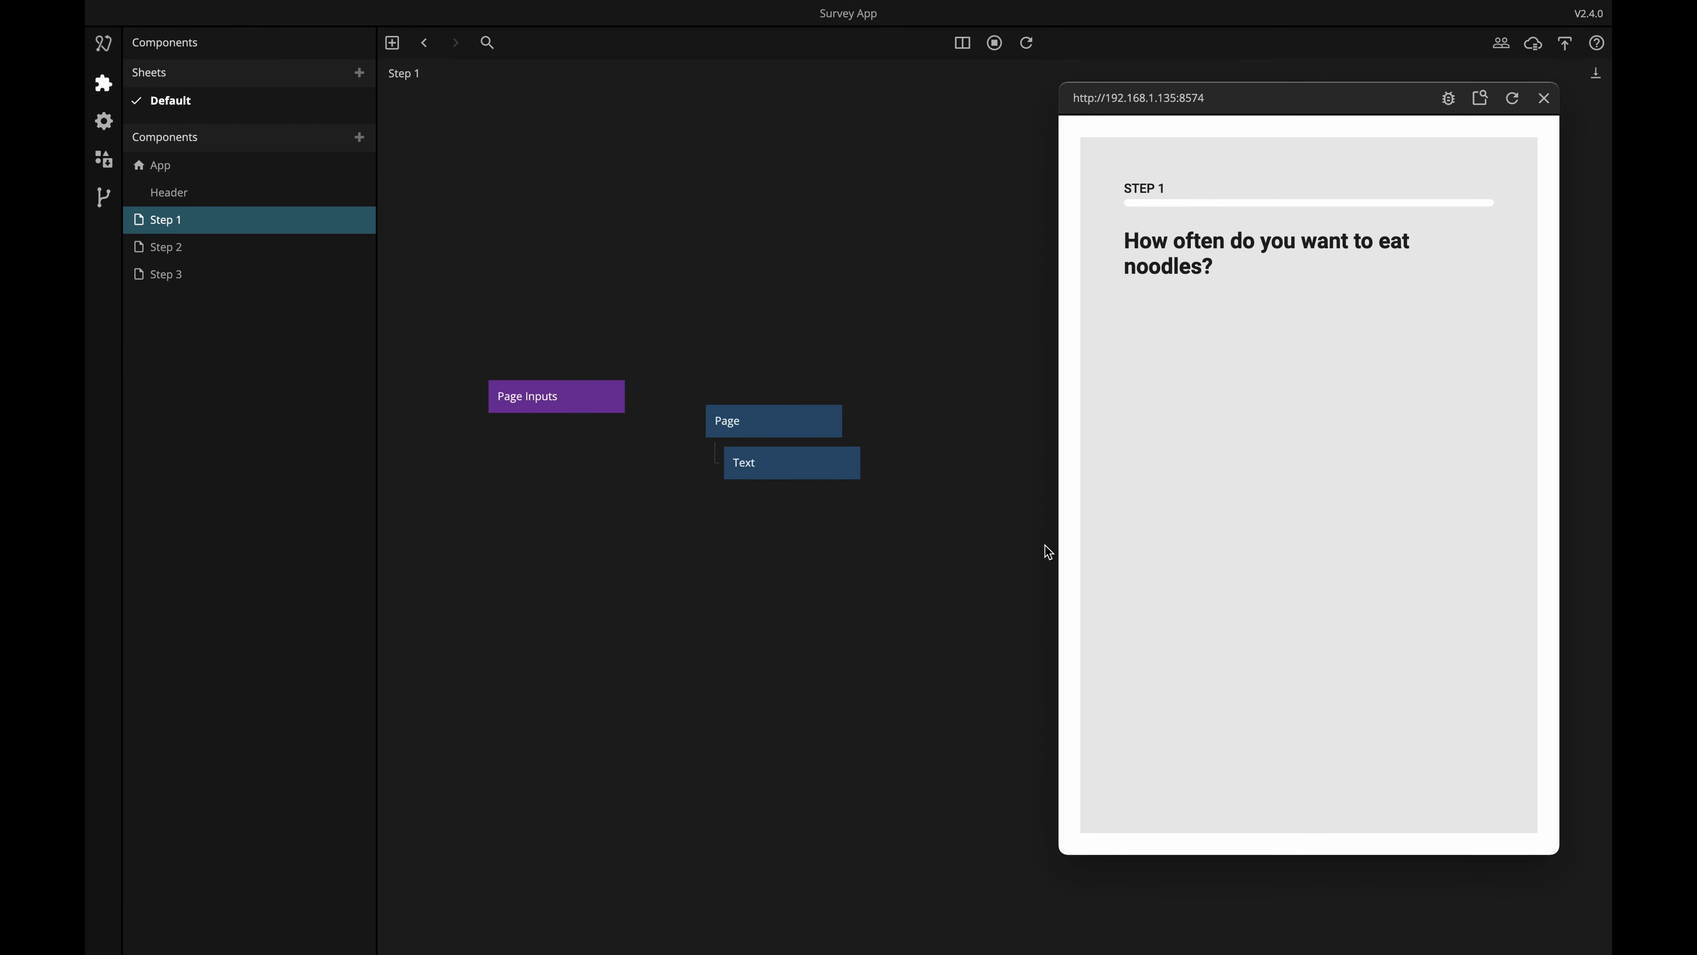
# Narrow the preview window and add a Group node inside Page, below the Text node.
pyautogui.moveTo(1059, 550); pyautogui.dragTo(1136, 554)
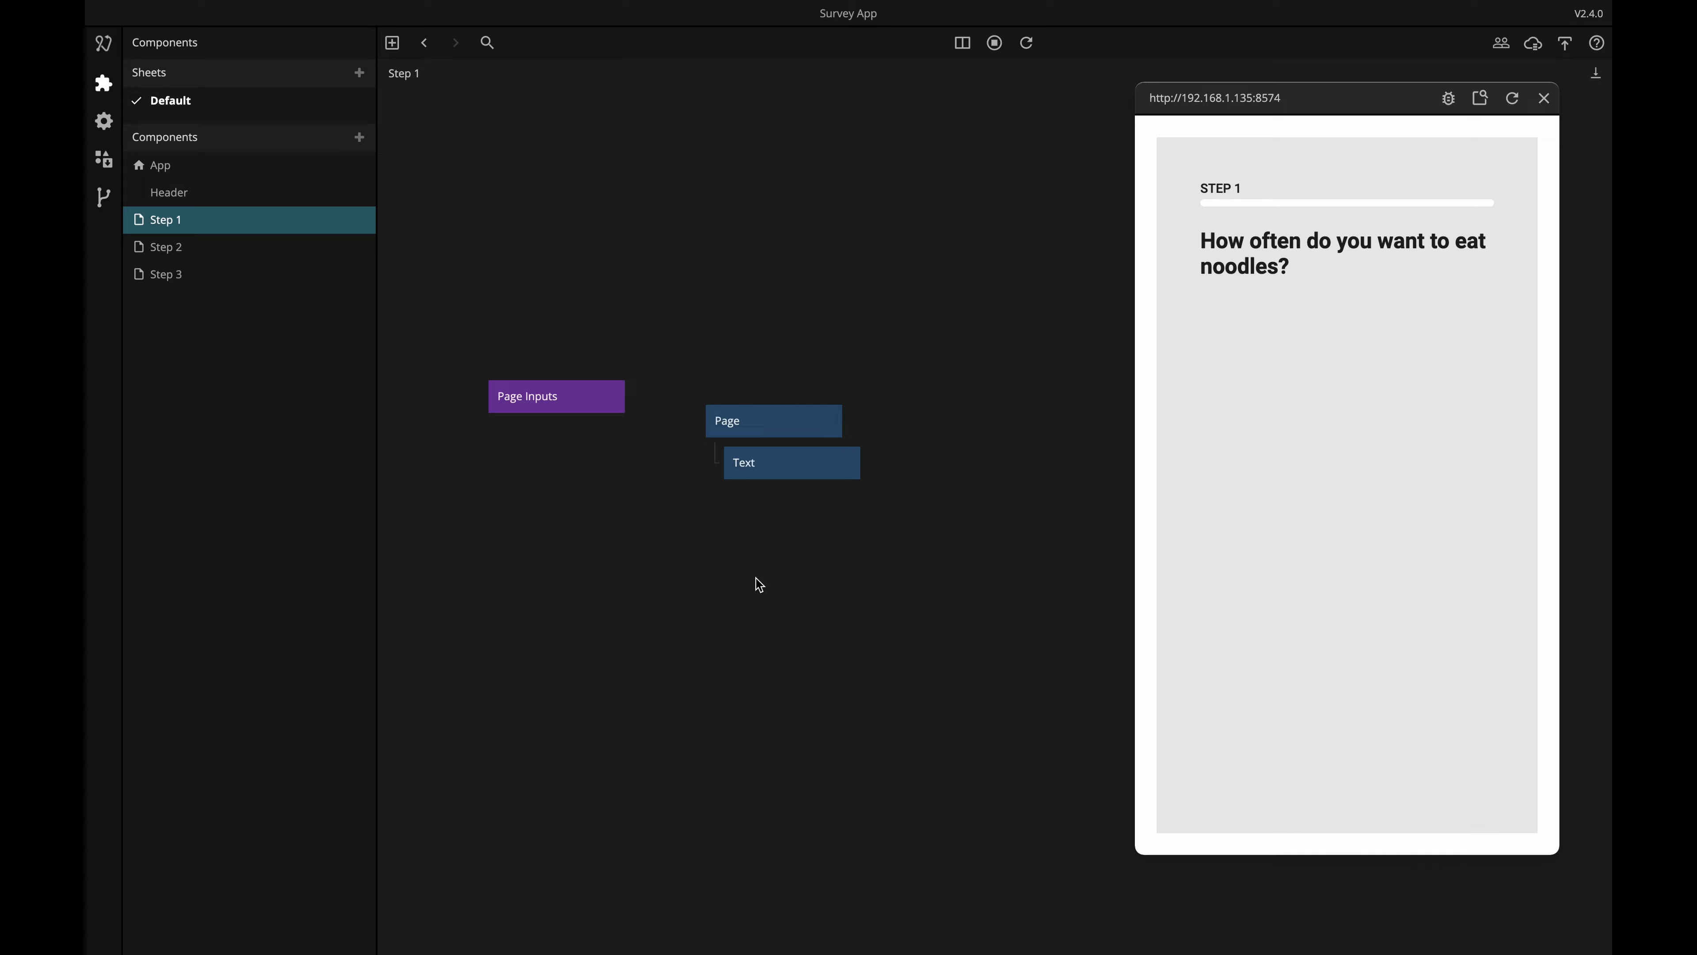
pyautogui.rightClick(782, 586)
pyautogui.write('gr')
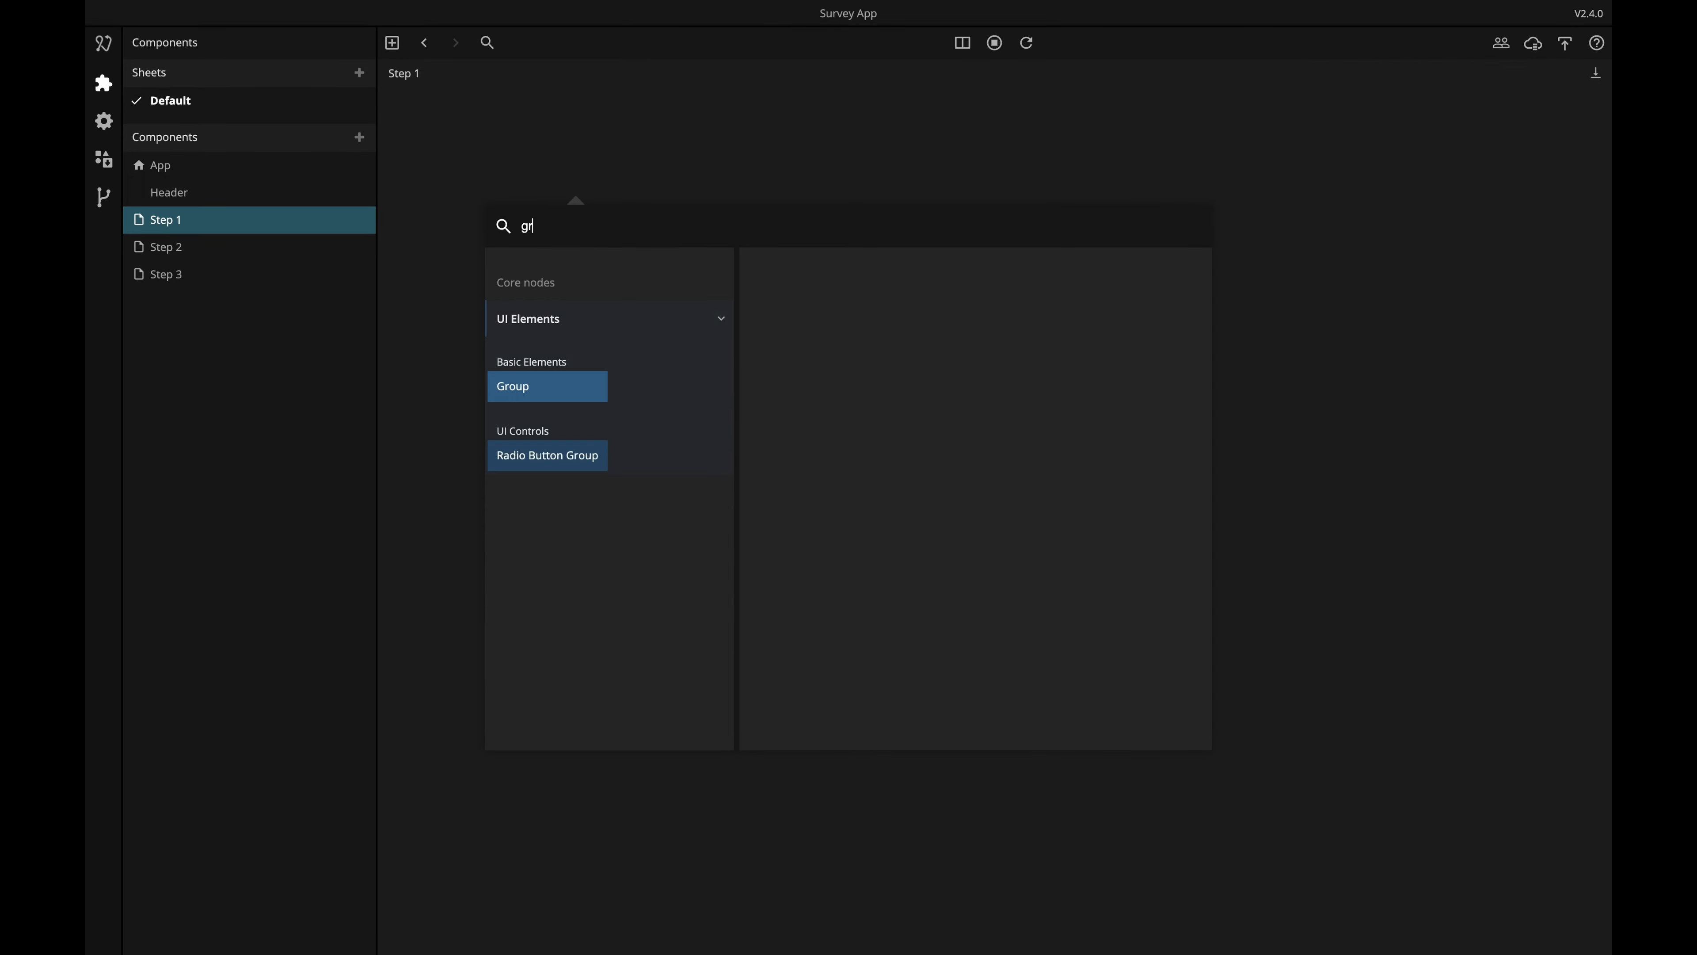
pyautogui.press('Return')
pyautogui.moveTo(816, 600); pyautogui.dragTo(805, 431)
# Rename the Group node below Text to "Content Group" and deselect it.
pyautogui.doubleClick(144, 60)
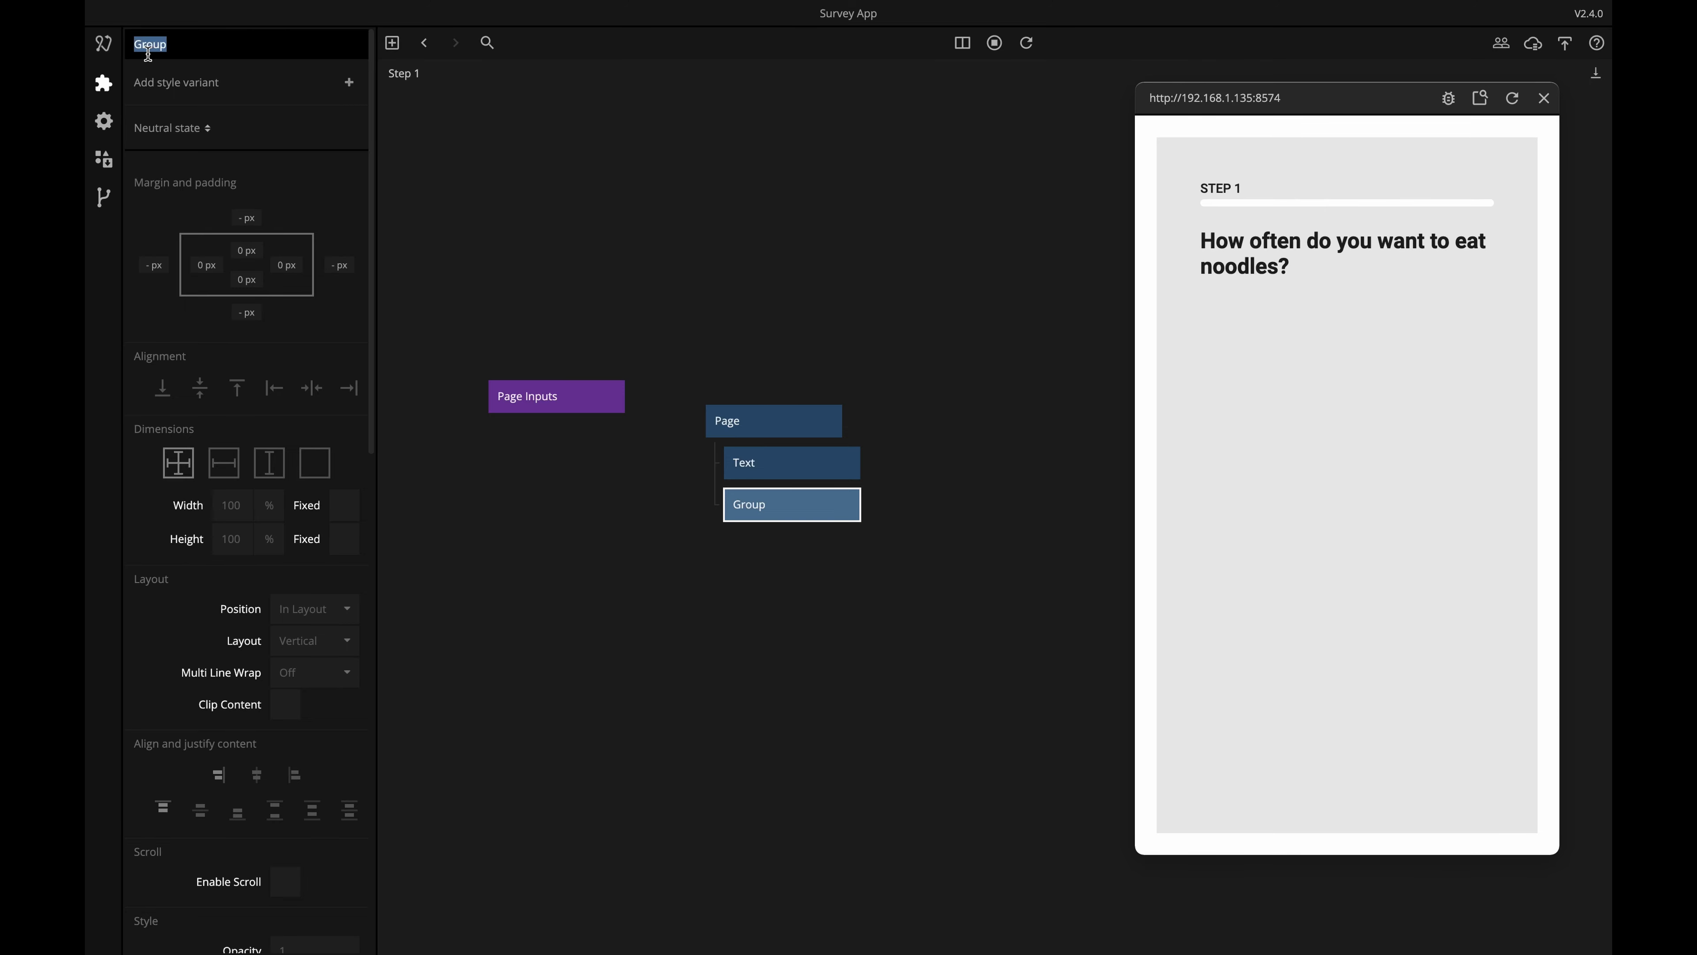
pyautogui.press('Home')
pyautogui.write('Content')
pyautogui.press('Return')
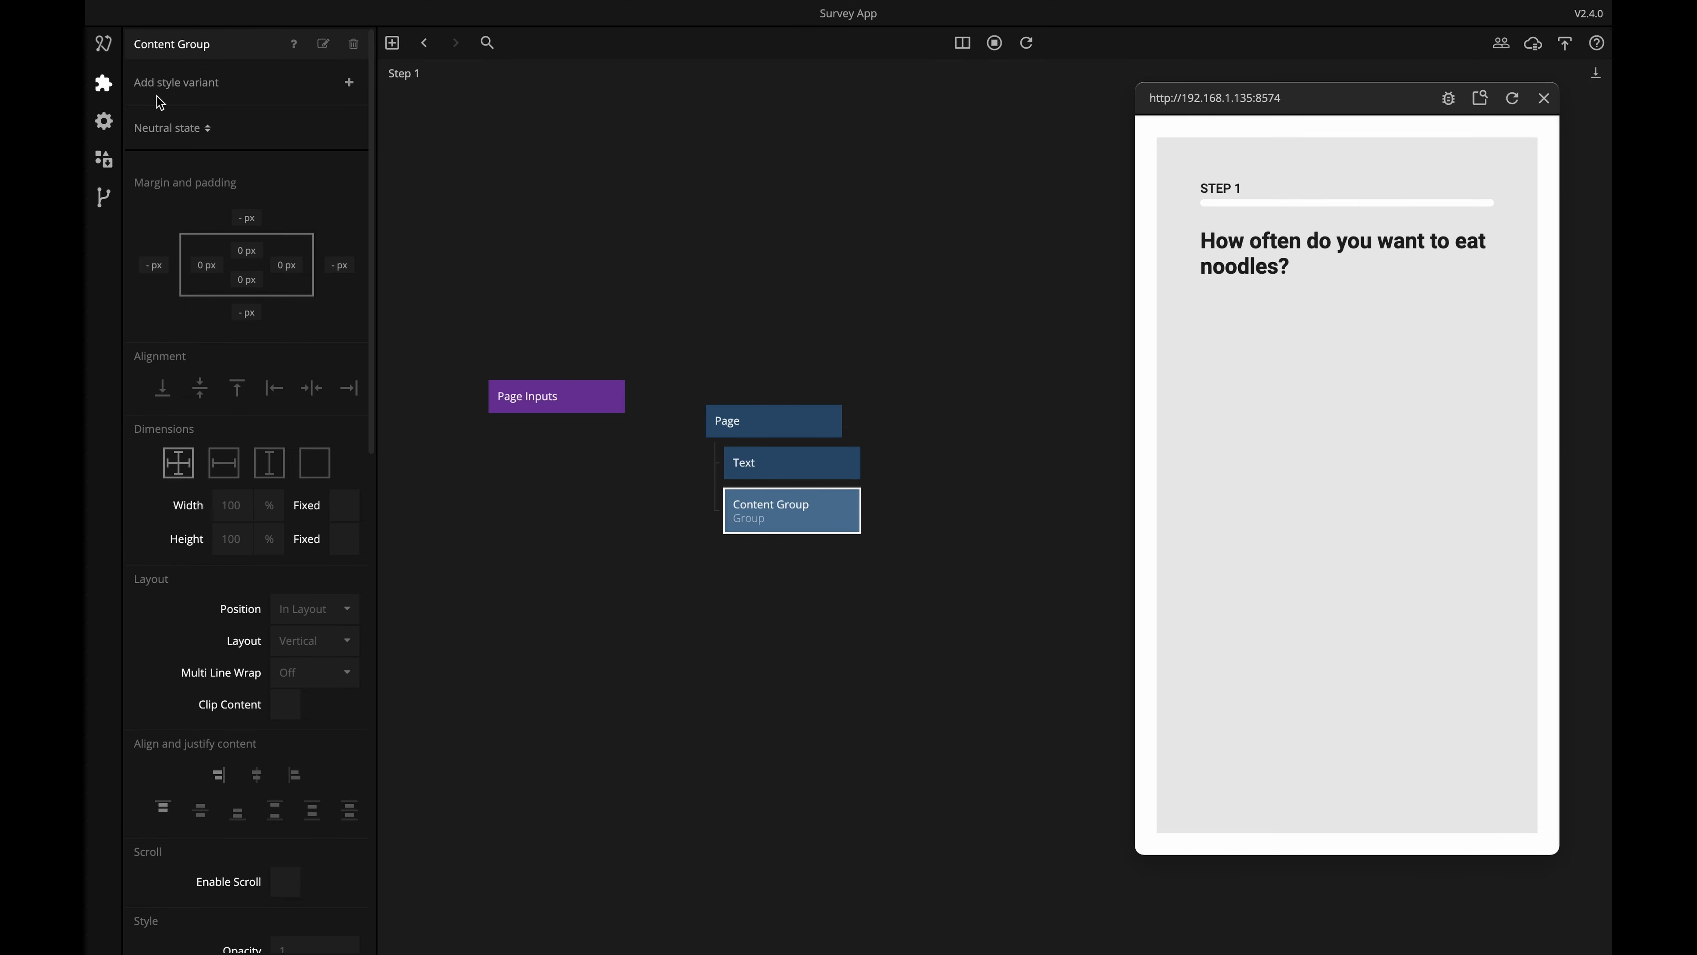
pyautogui.click(796, 643)
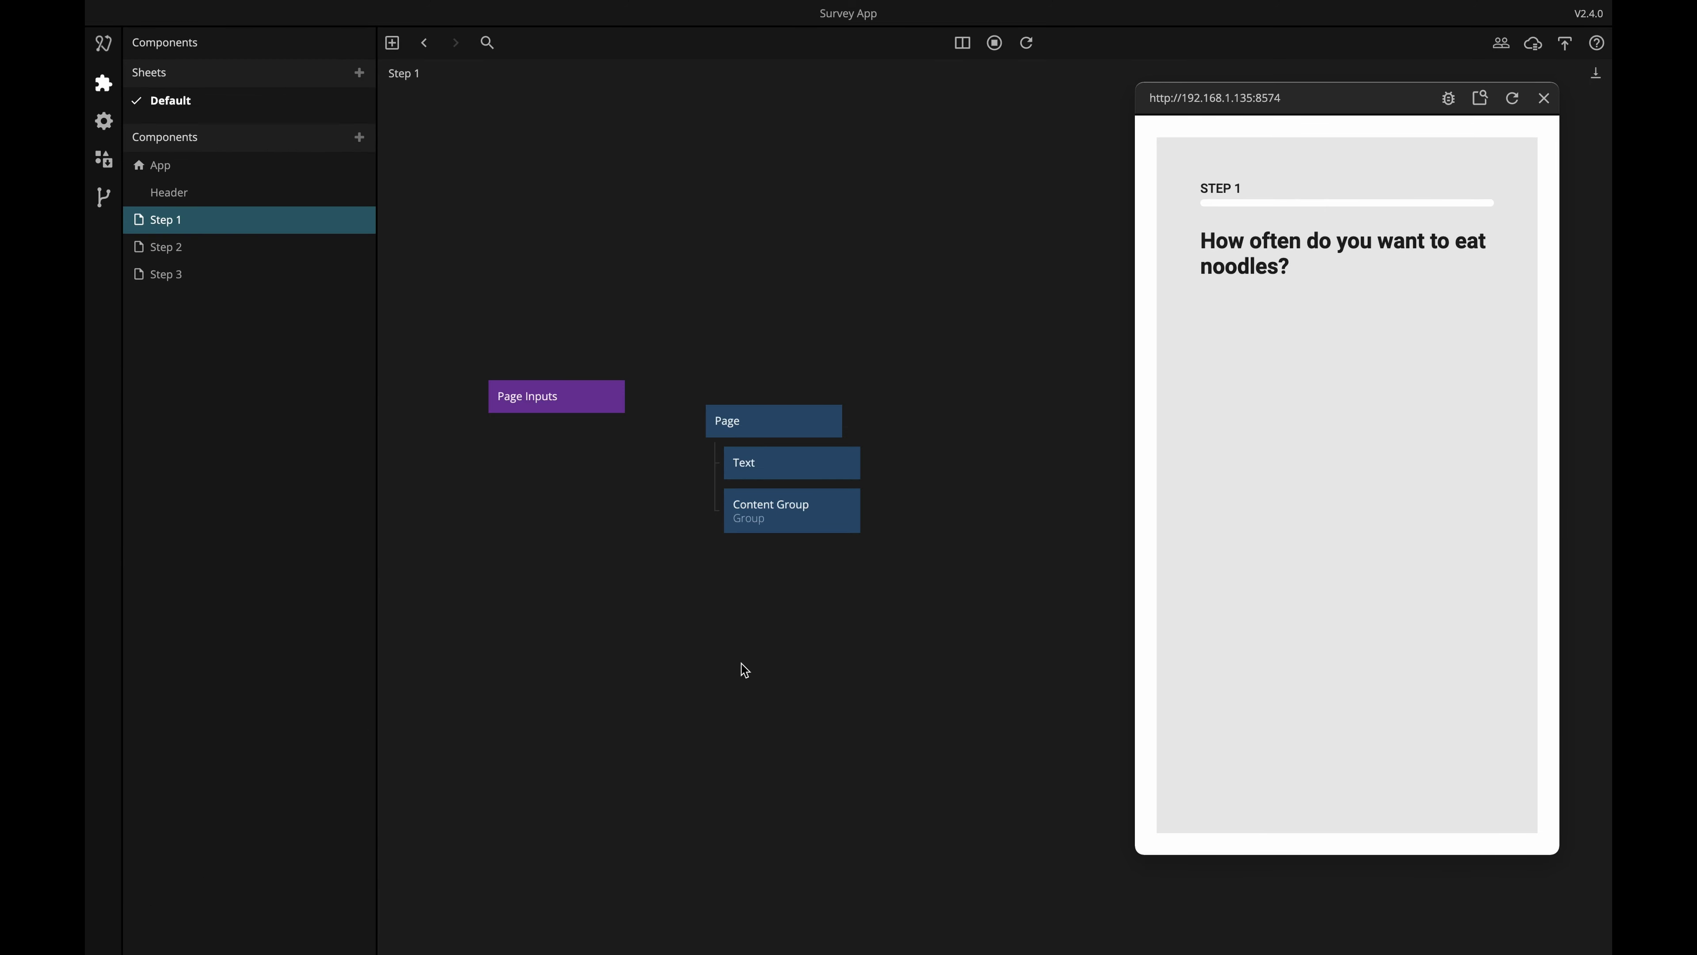
# Add a Radio Button Group node inside Content Group.
pyautogui.rightClick(742, 671)
pyautogui.write('rad')
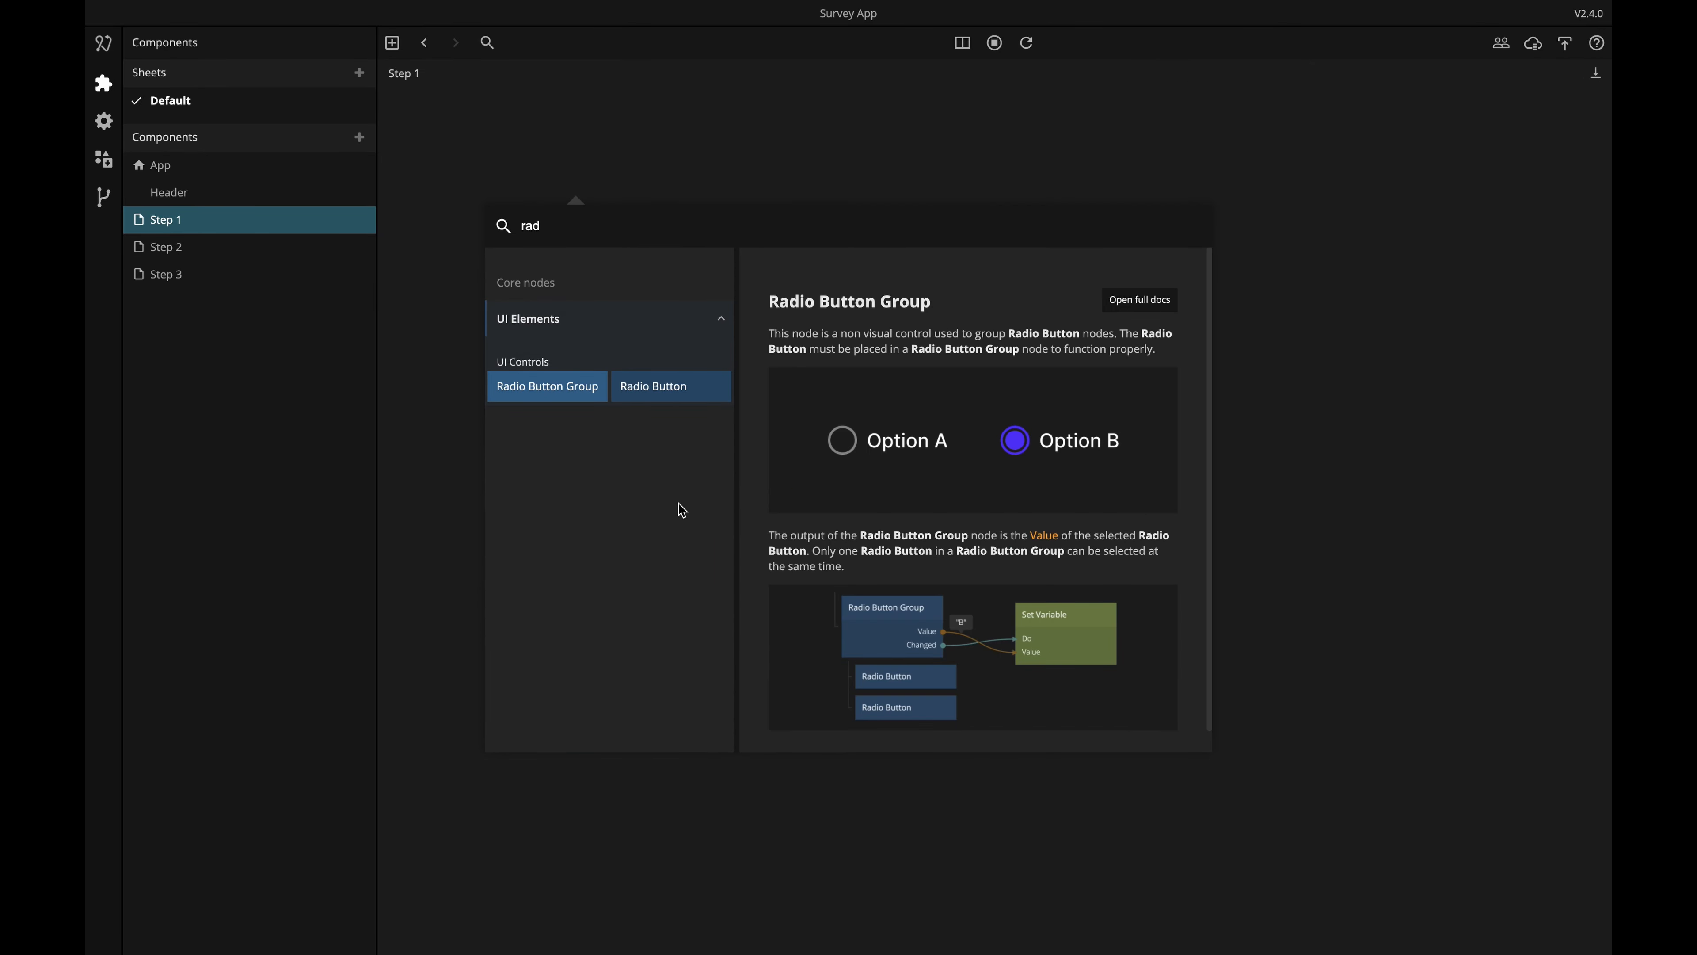
pyautogui.click(557, 388)
pyautogui.moveTo(801, 679); pyautogui.dragTo(798, 526)
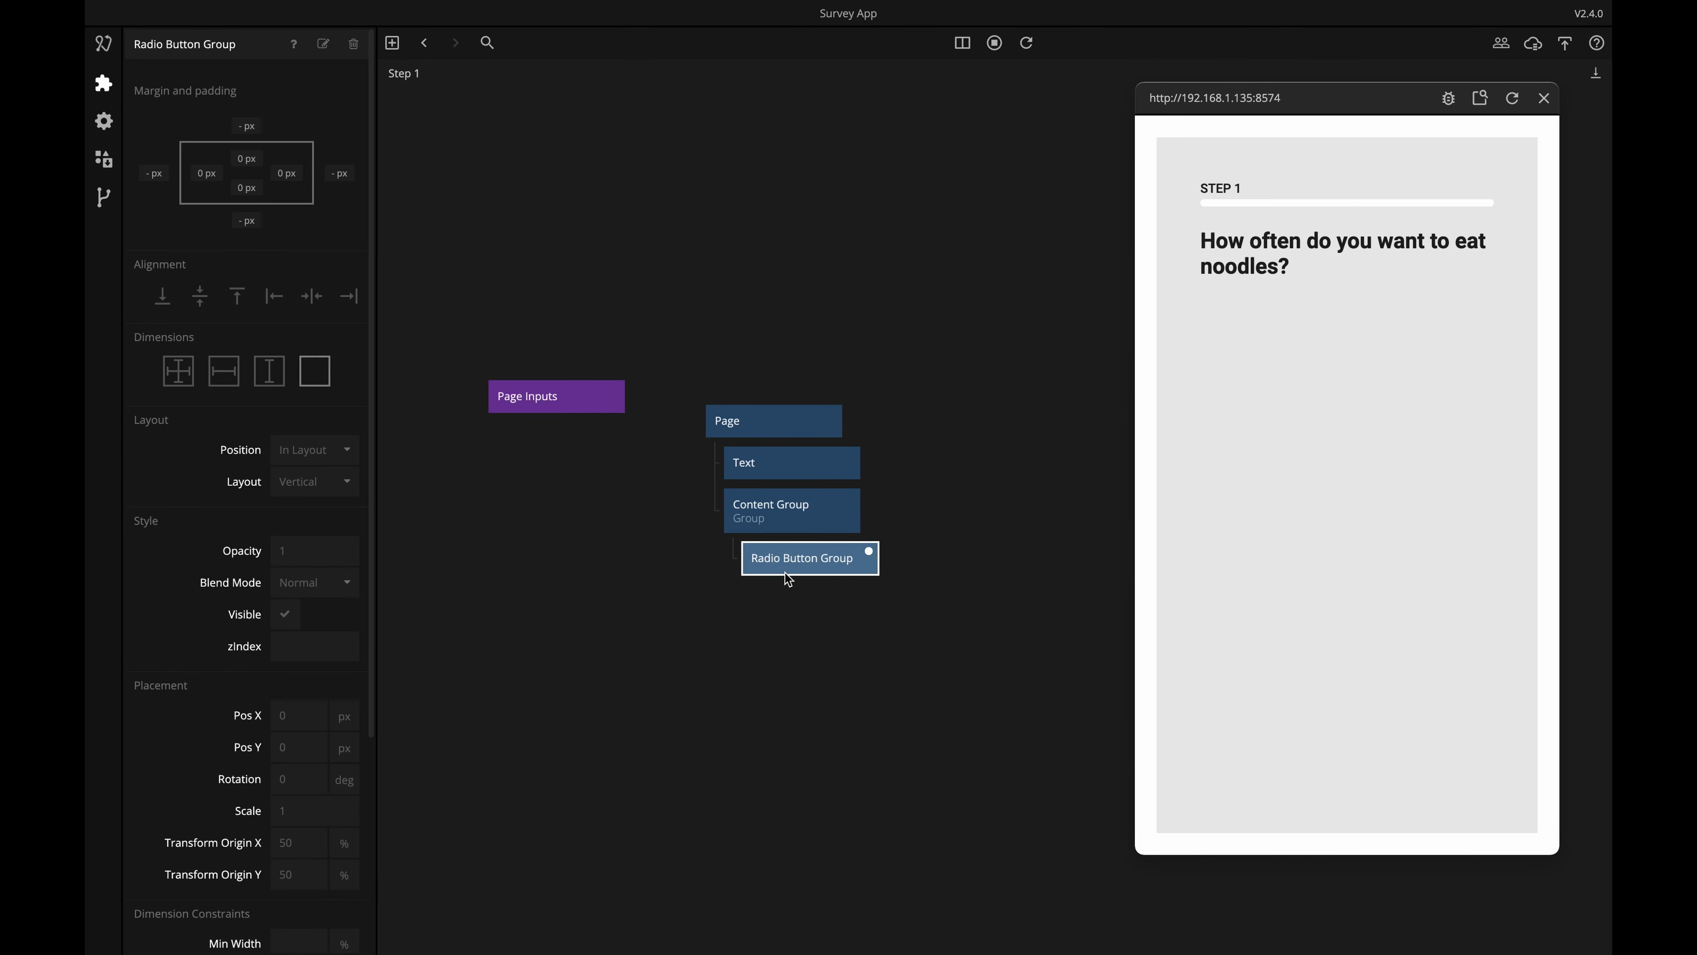
# Add a Radio Button node, duplicate it, and nest both inside Radio Button Group.
pyautogui.rightClick(757, 674)
pyautogui.write('rad')
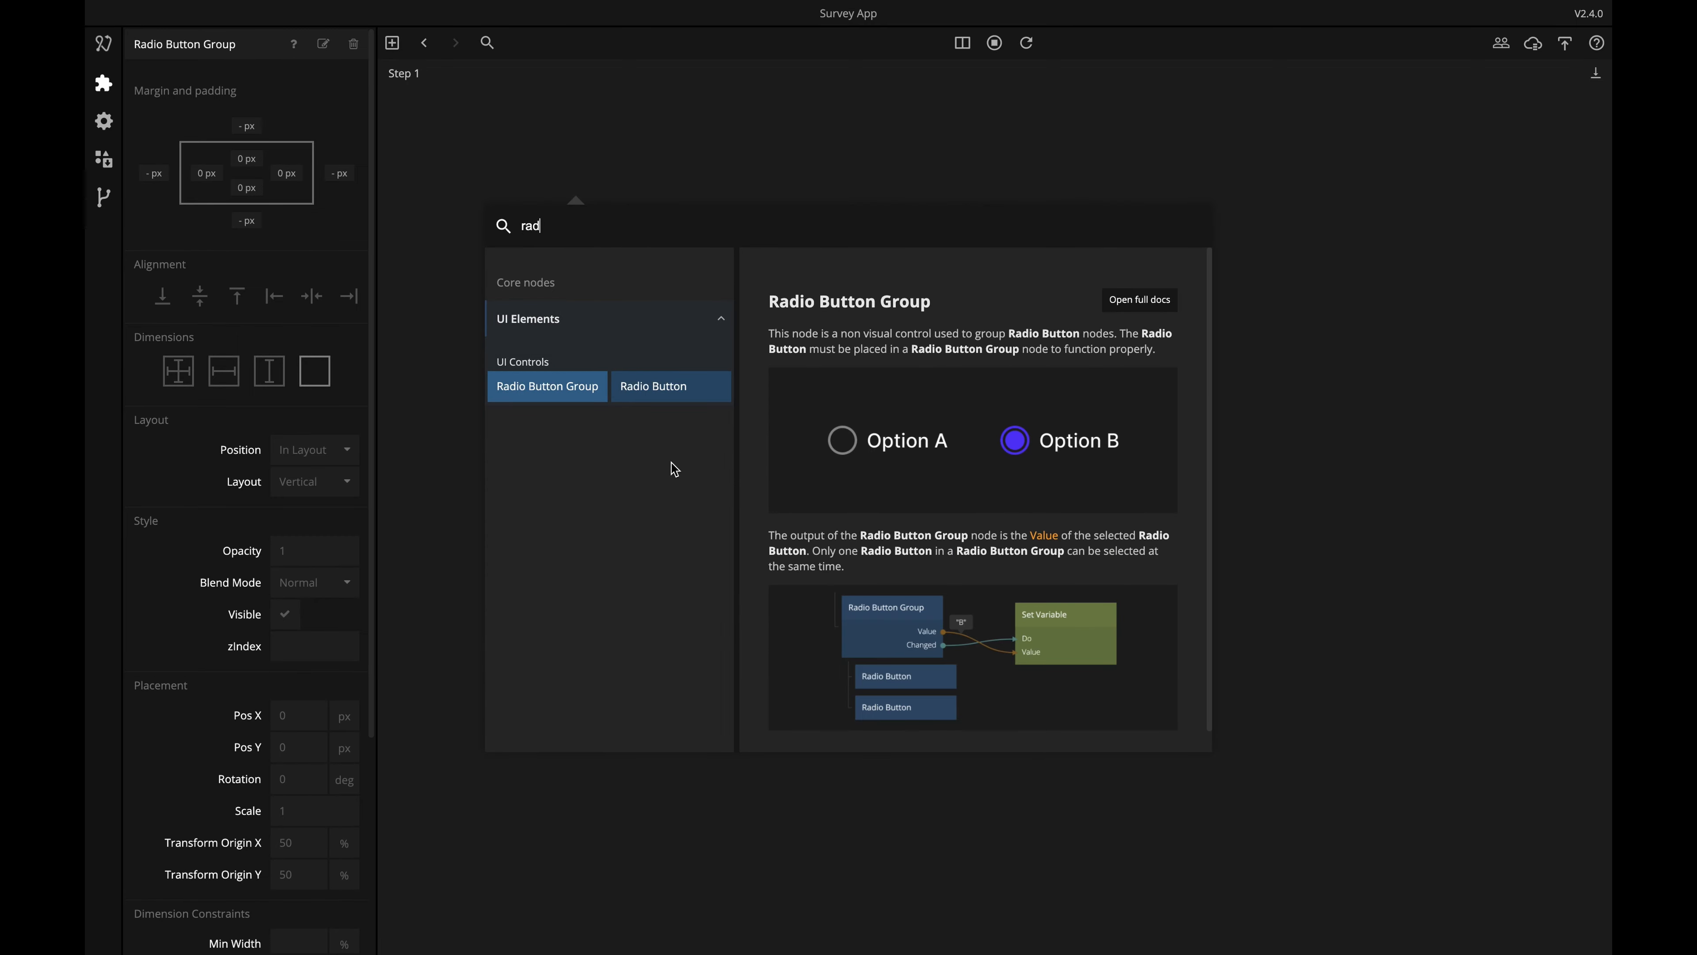
pyautogui.click(656, 390)
pyautogui.hotkey('ctrl', 'v')
pyautogui.click(860, 647)
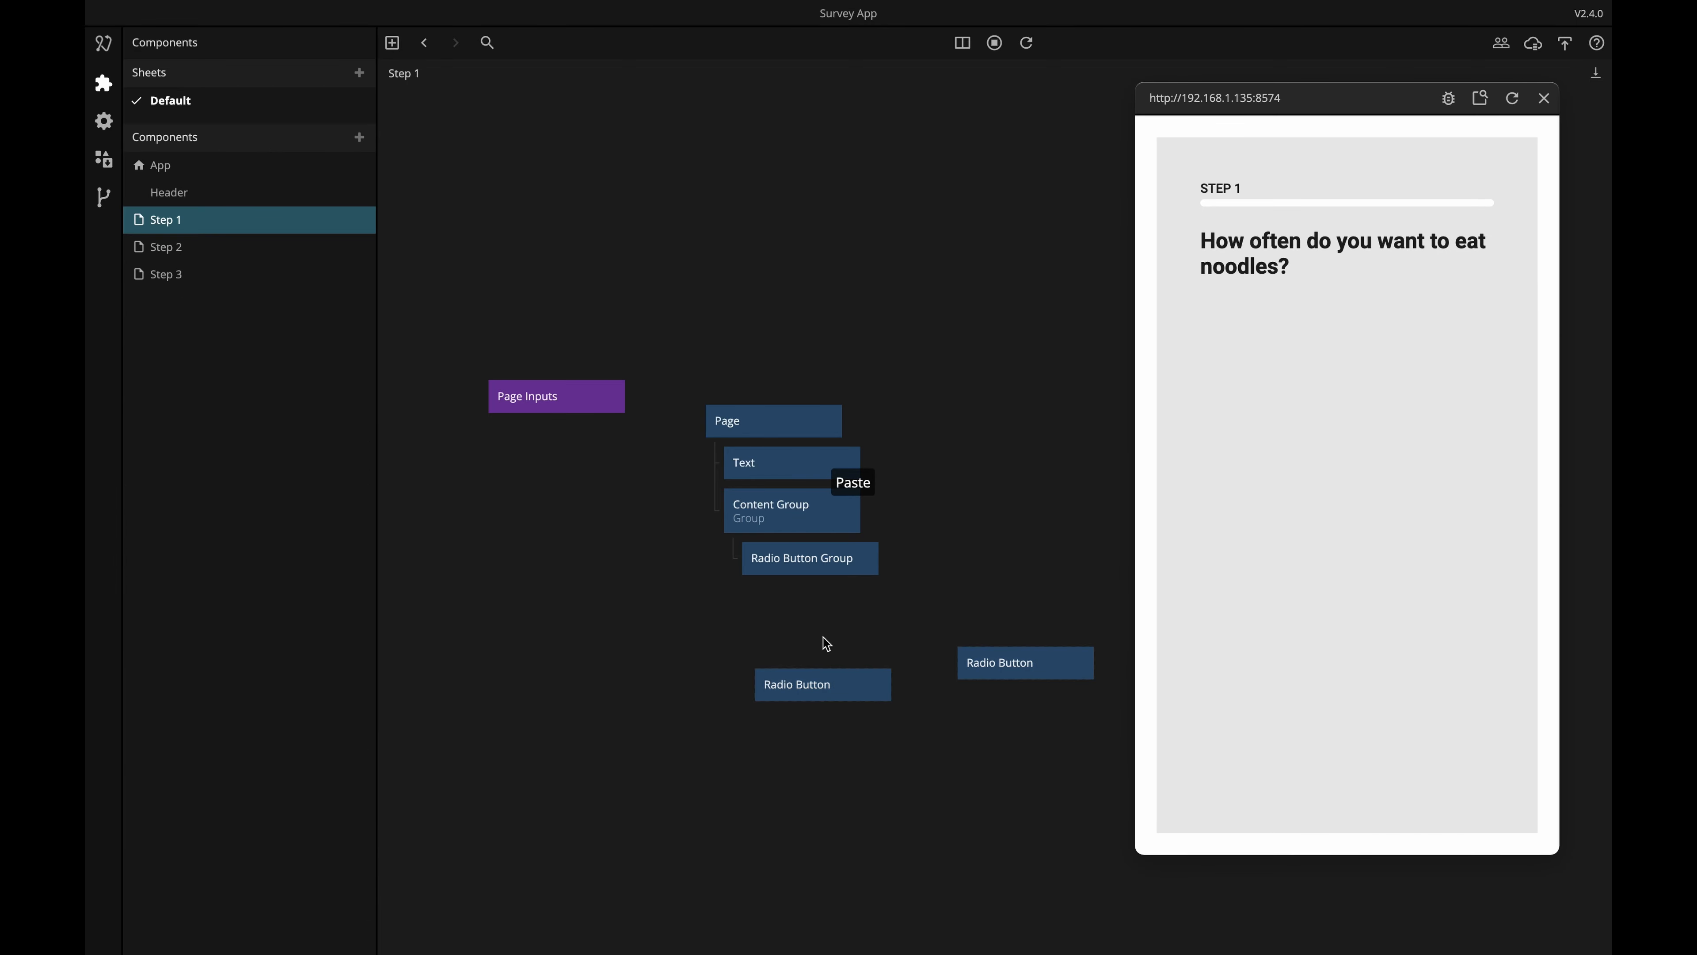
pyautogui.moveTo(833, 693); pyautogui.dragTo(835, 560)
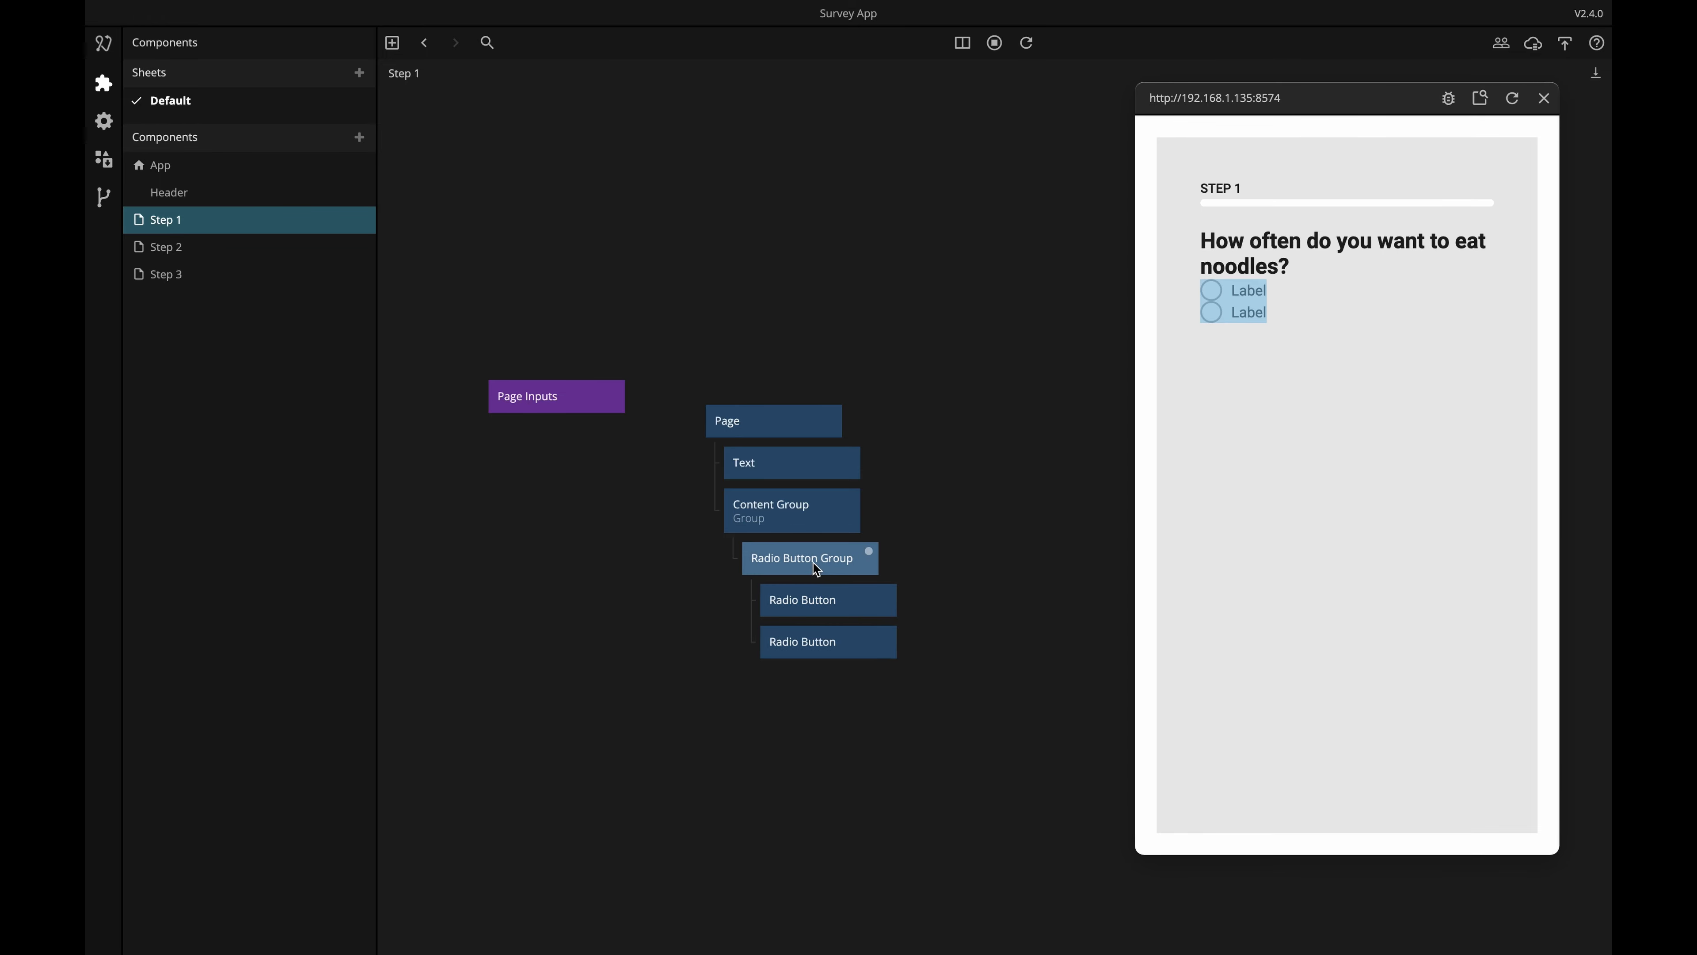
# Center Content Group's children vertically and deselect the node.
pyautogui.click(773, 508)
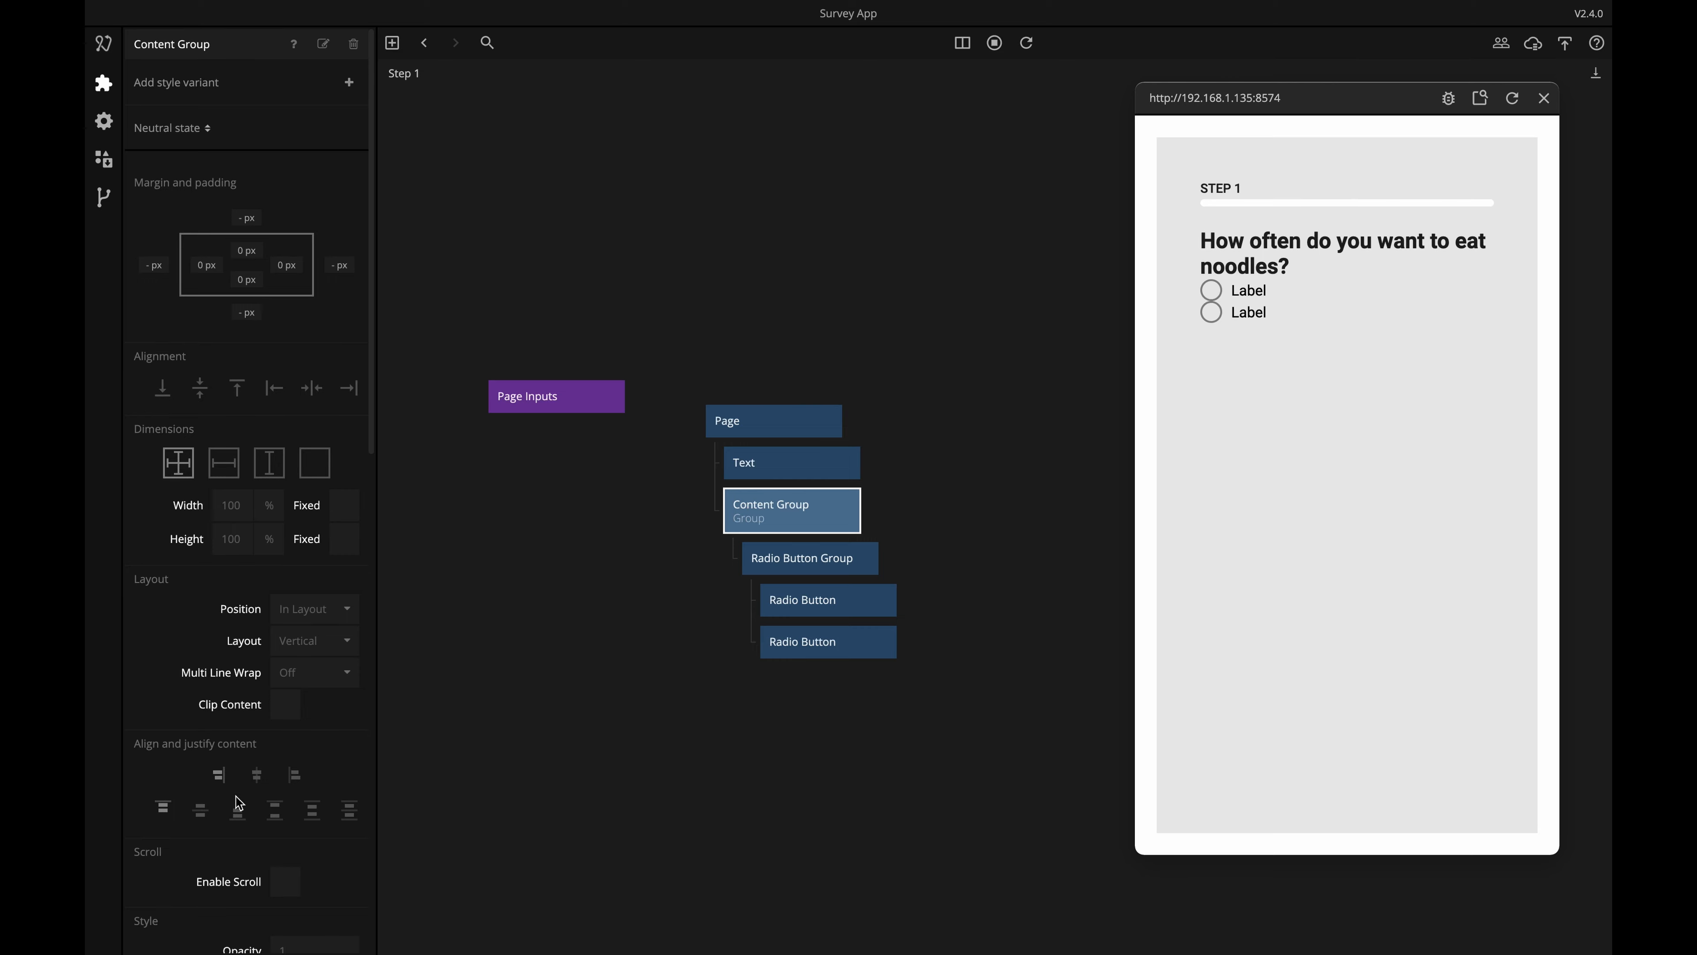
pyautogui.click(199, 811)
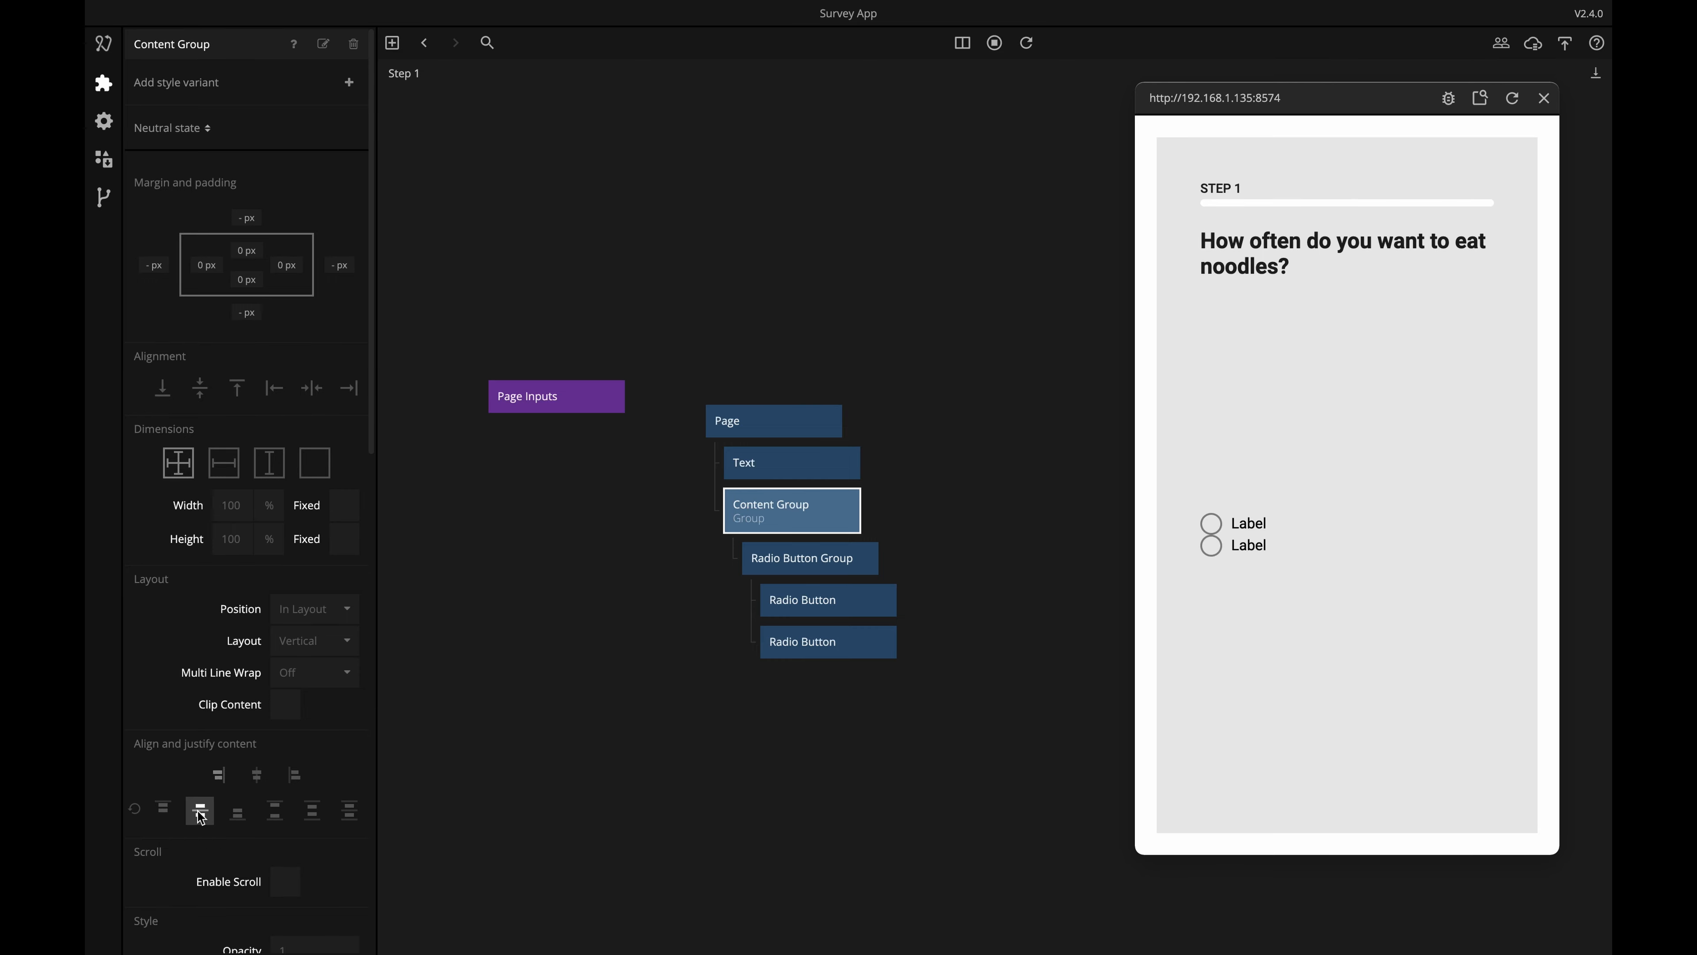
pyautogui.click(665, 717)
# Review the first Radio Button's settings and edit the second one's Value so that it differs from the first.
pyautogui.click(815, 610)
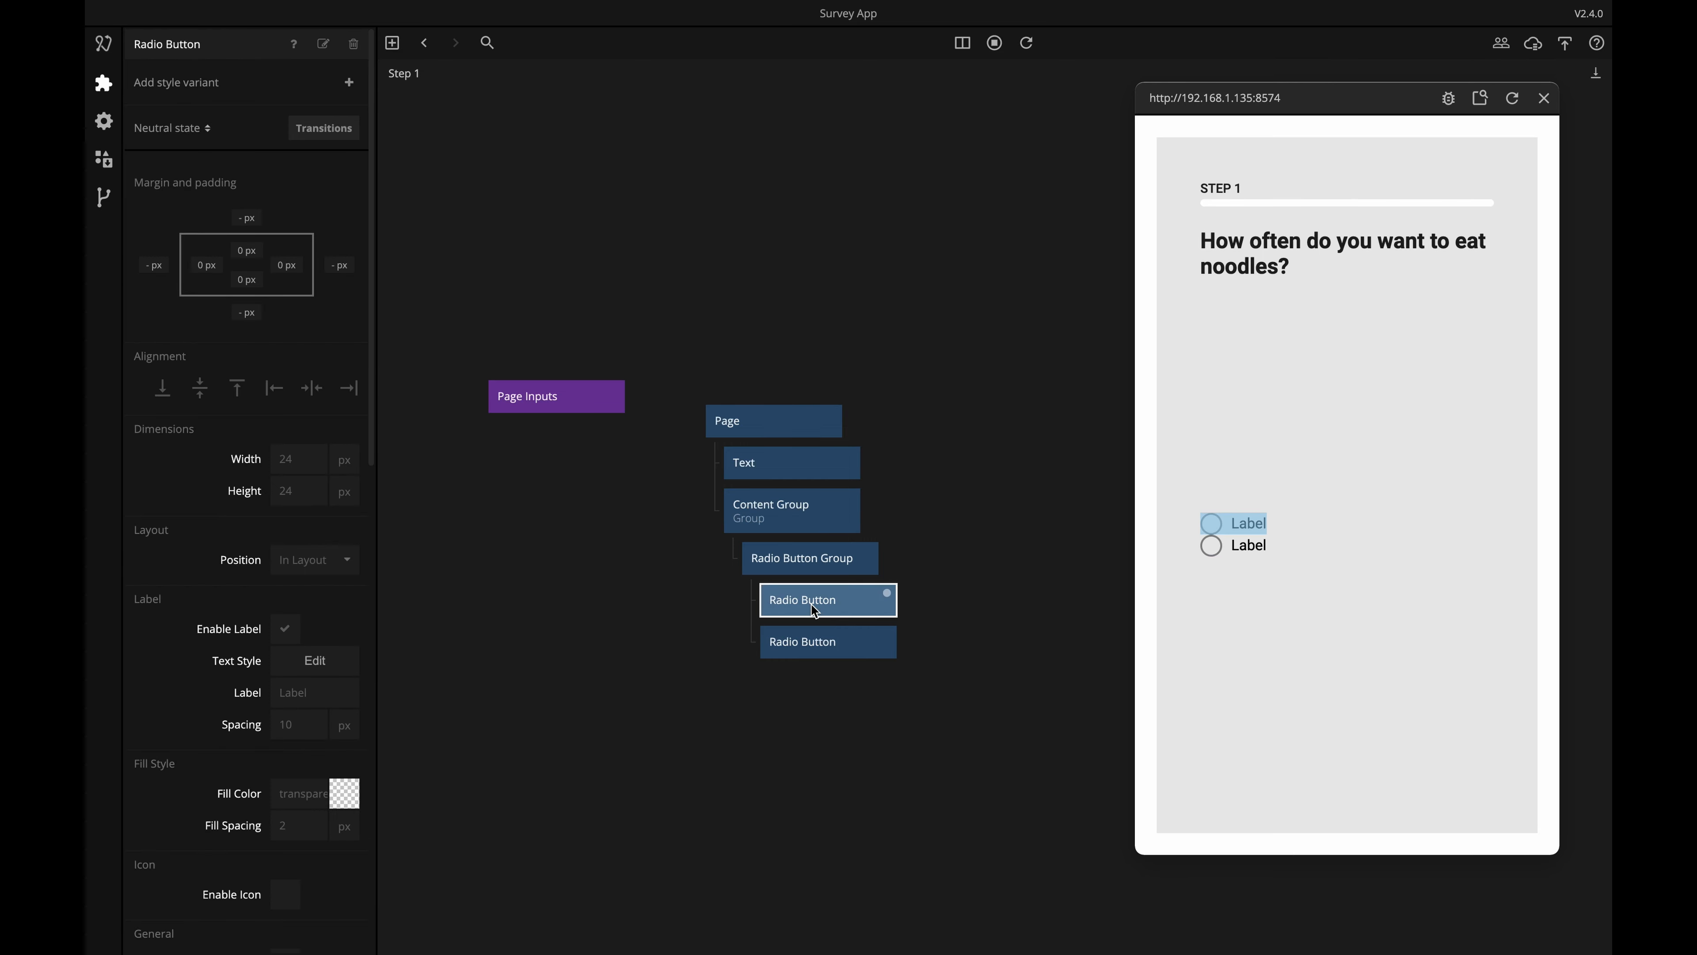
pyautogui.scroll(-4, 254, 898)
pyautogui.scroll(-3, 260, 897)
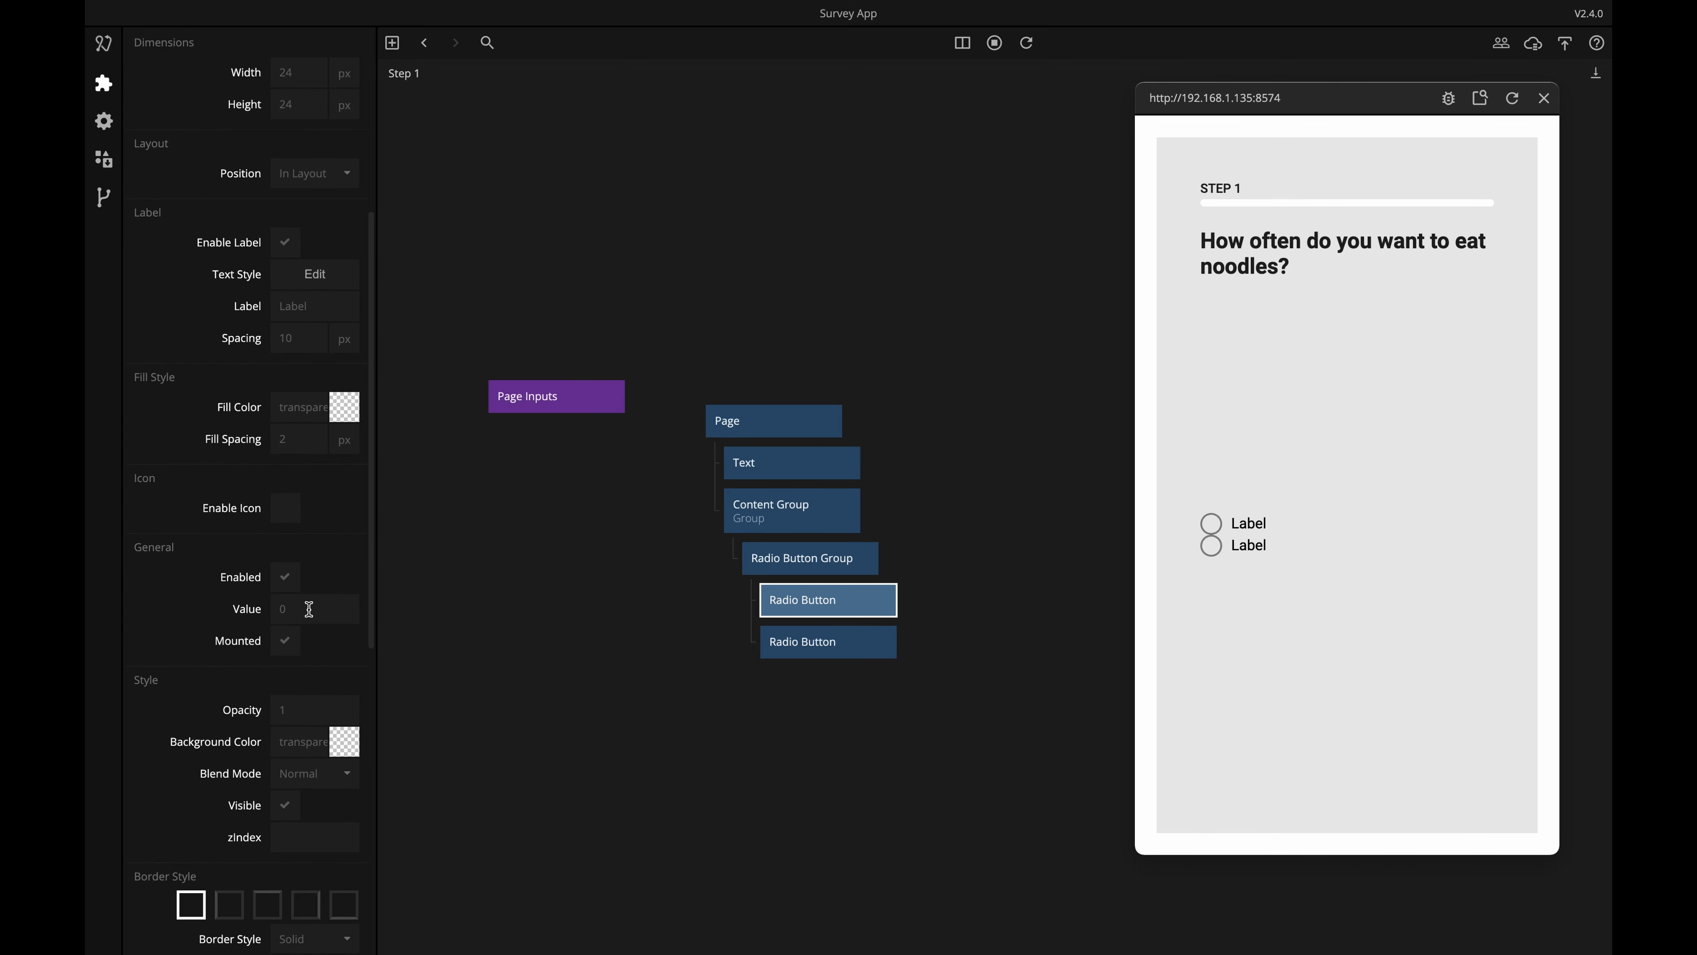
pyautogui.click(875, 645)
pyautogui.scroll(-10, 171, 694)
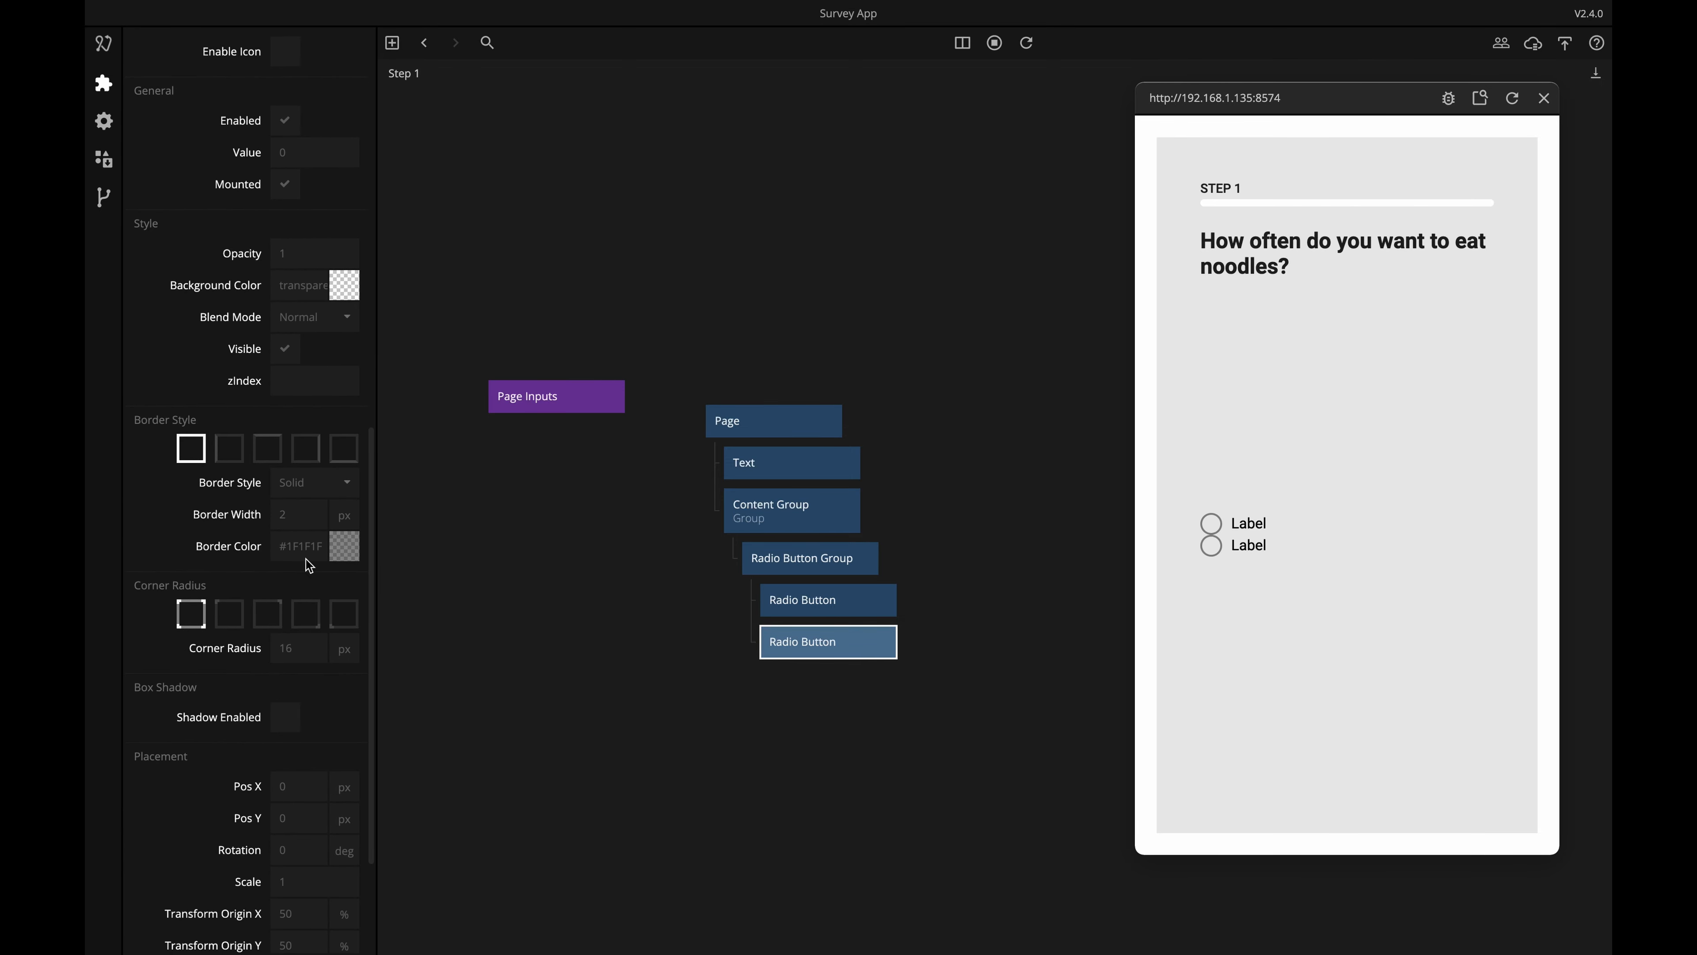
pyautogui.scroll(2, 294, 304)
pyautogui.click(299, 249)
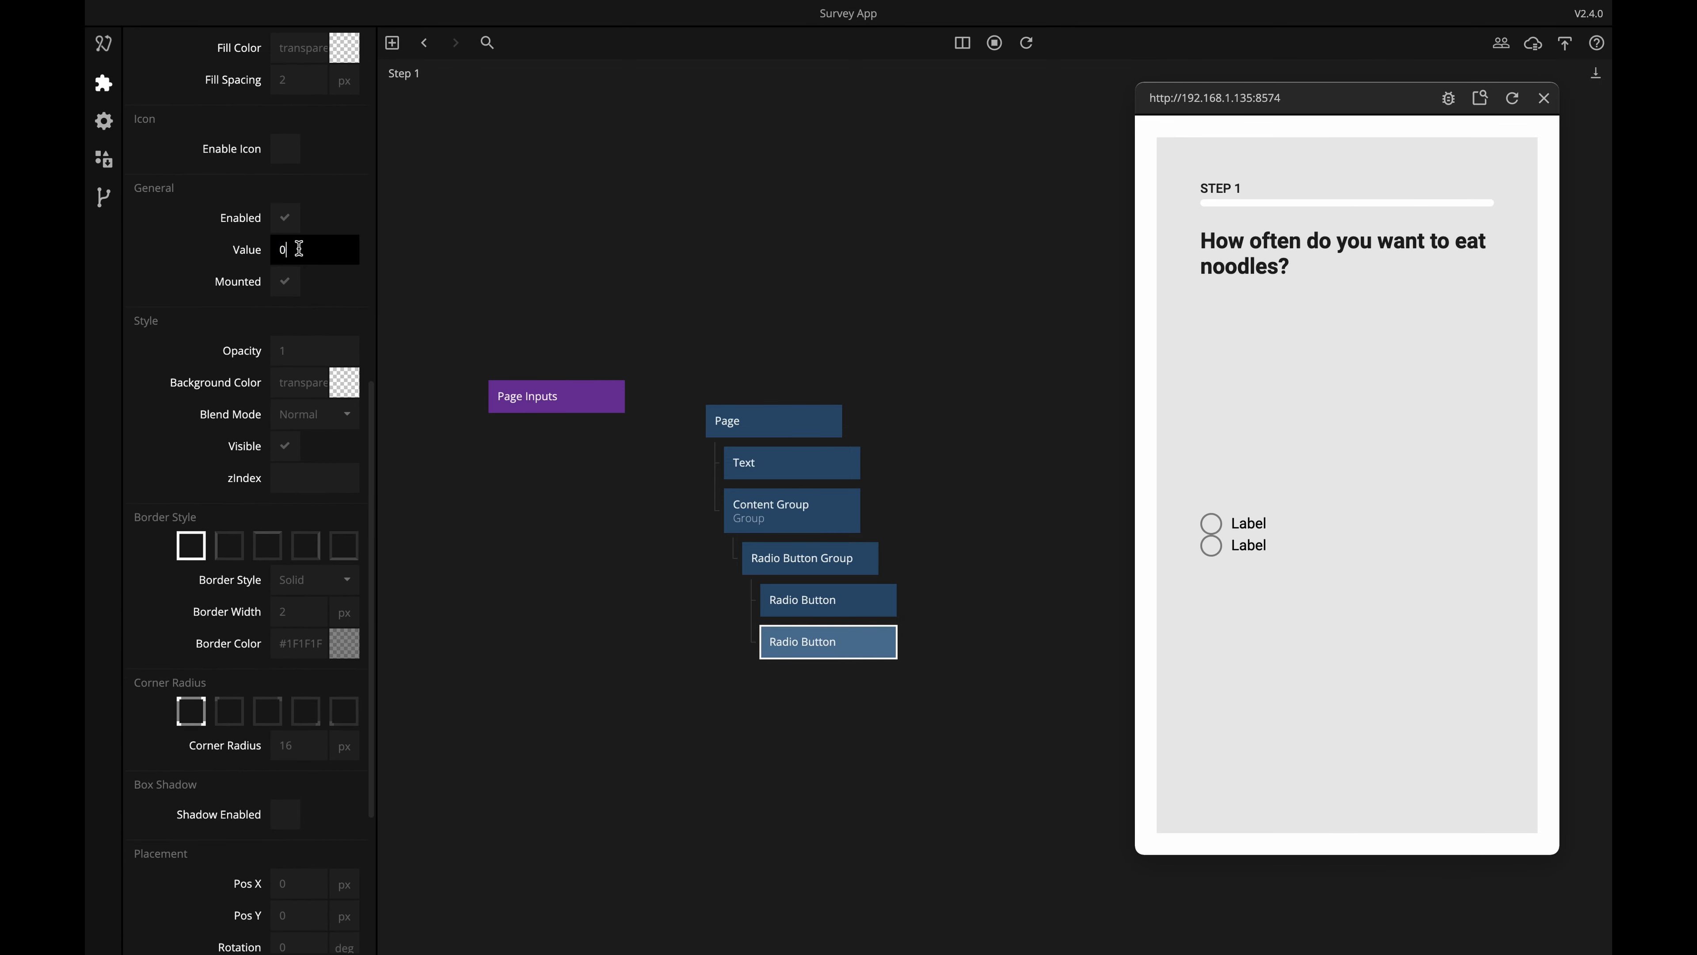
pyautogui.click(701, 758)
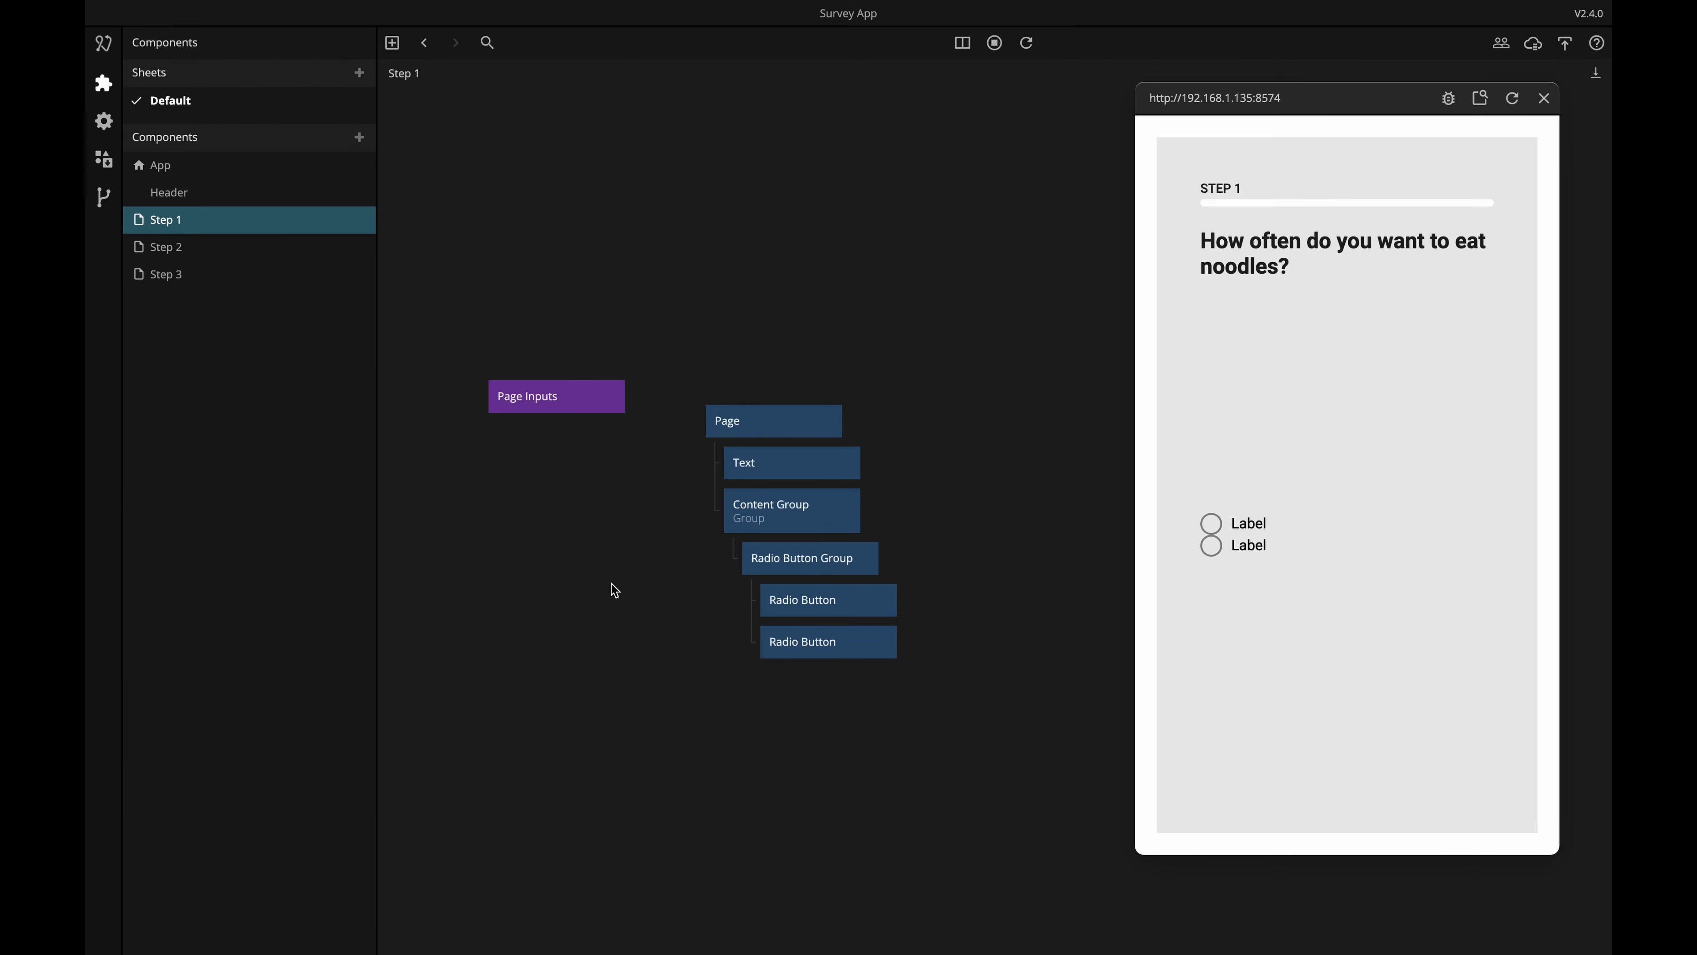
# Add a String node below Page Inputs and set its value to 0.
pyautogui.rightClick(613, 588)
pyautogui.write('string')
pyautogui.press('Return')
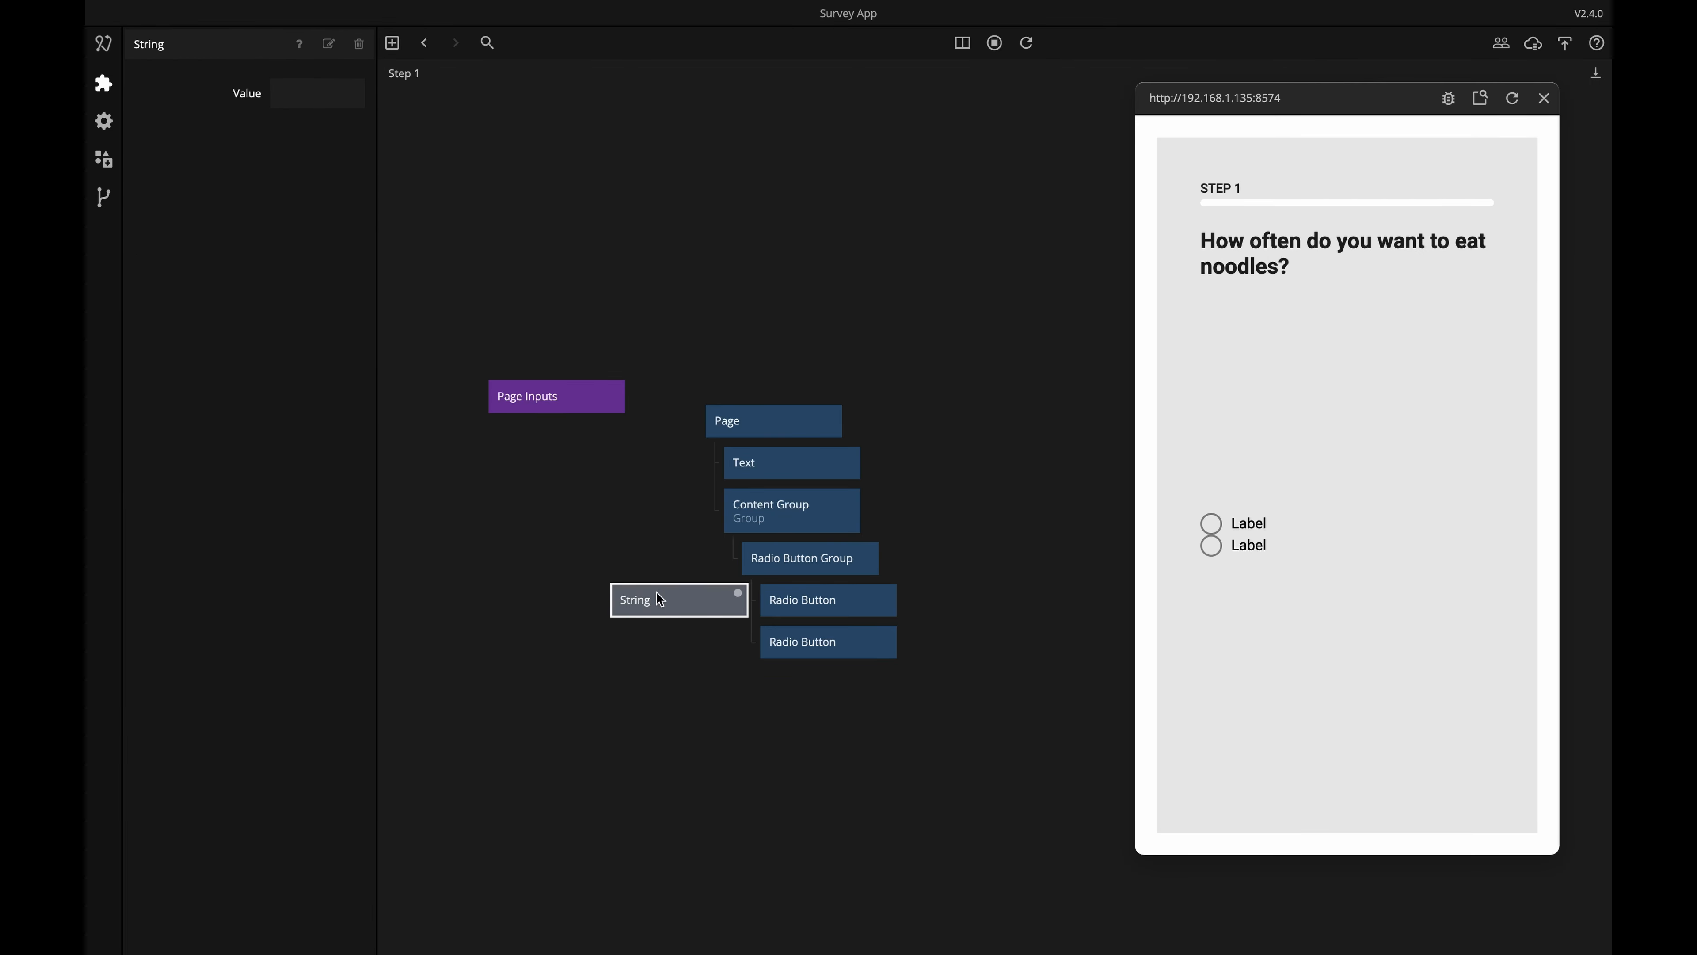
pyautogui.moveTo(661, 609); pyautogui.dragTo(540, 554)
pyautogui.click(288, 94)
pyautogui.write('0')
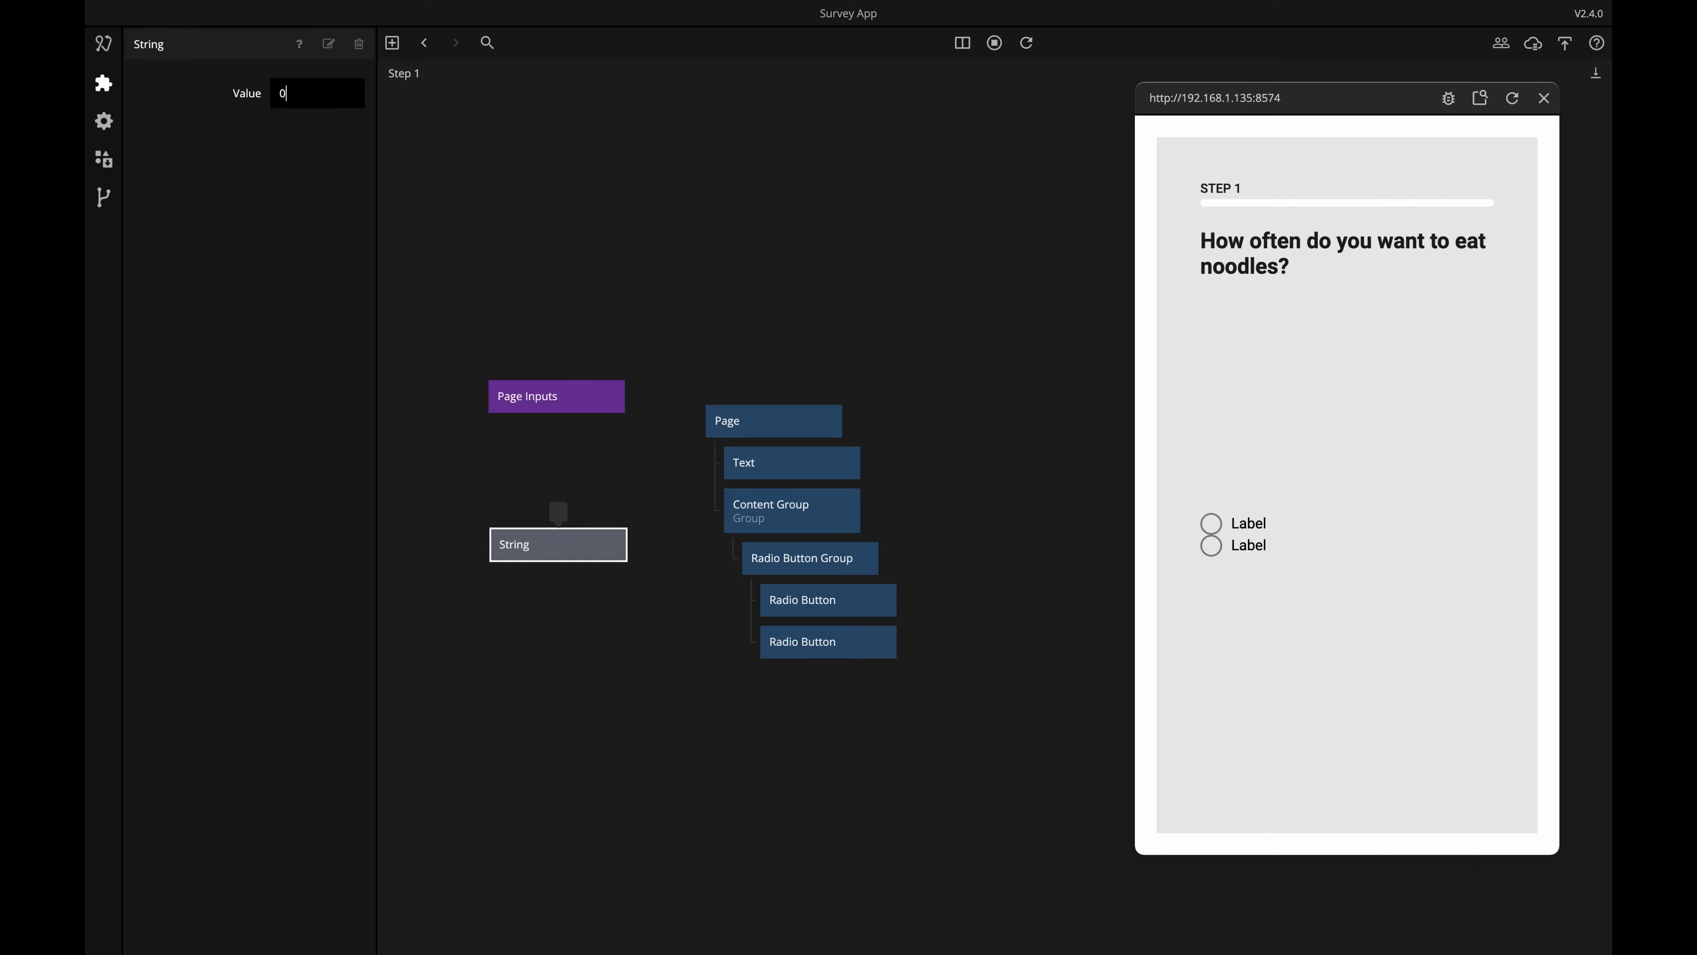
pyautogui.press('Return')
# Connect the String node's Value output to the Value input of Radio Button Group.
pyautogui.moveTo(617, 538); pyautogui.dragTo(807, 558)
pyautogui.click(361, 429)
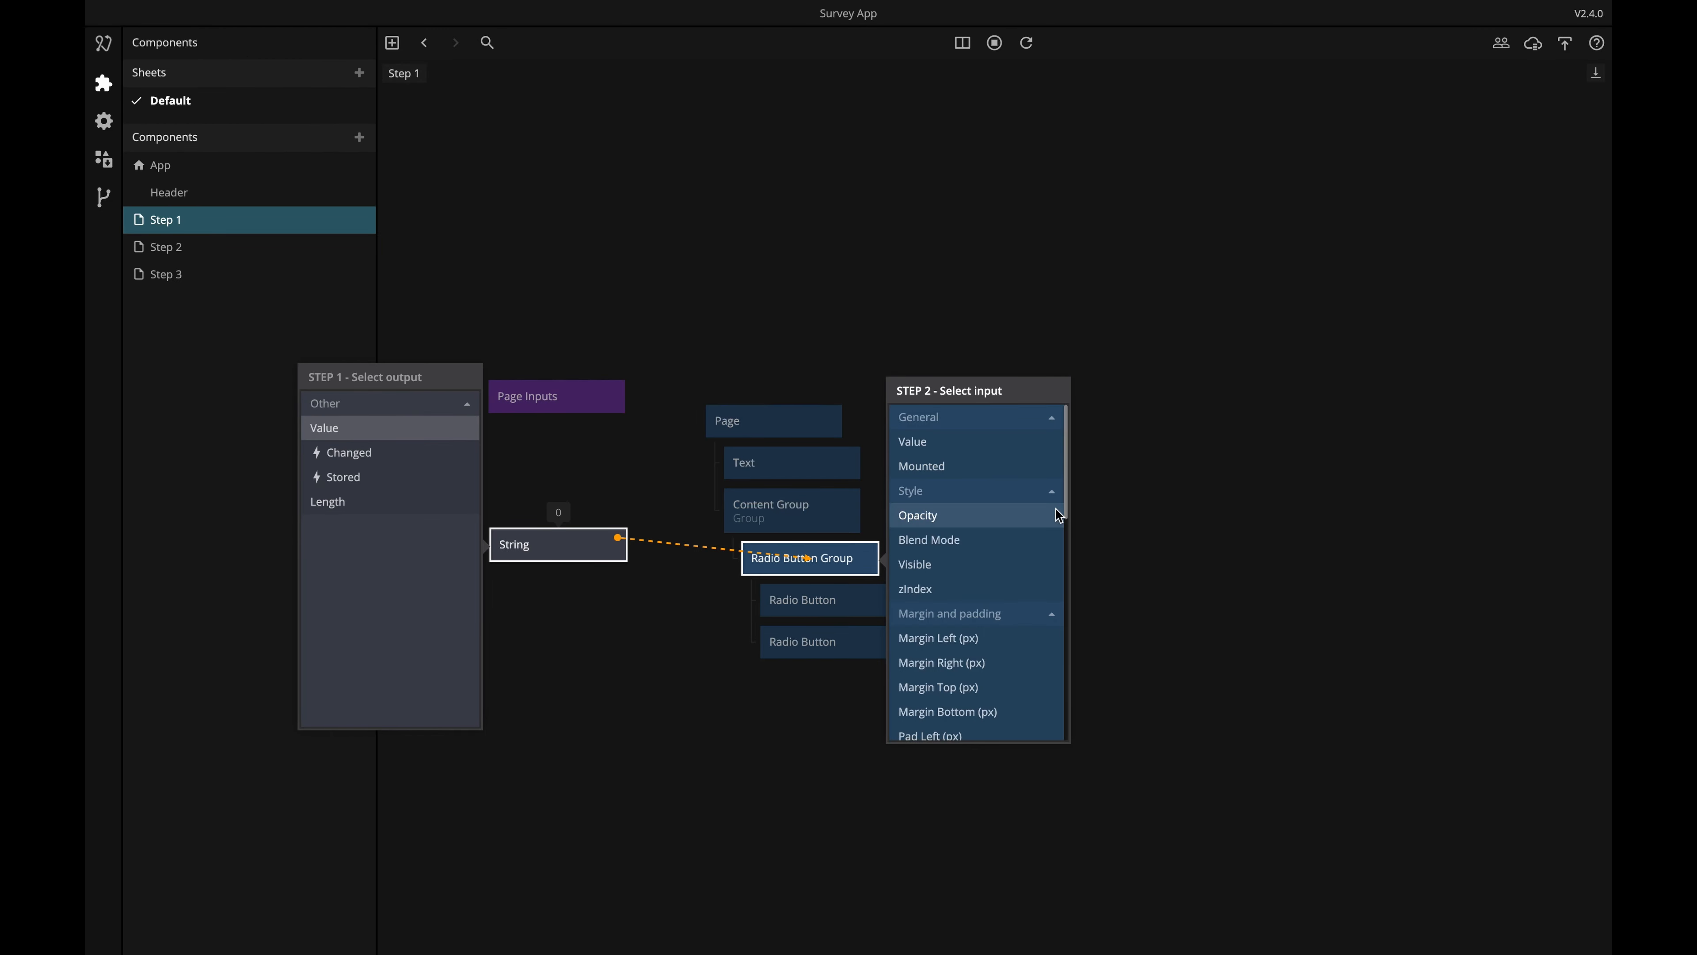
pyautogui.click(972, 445)
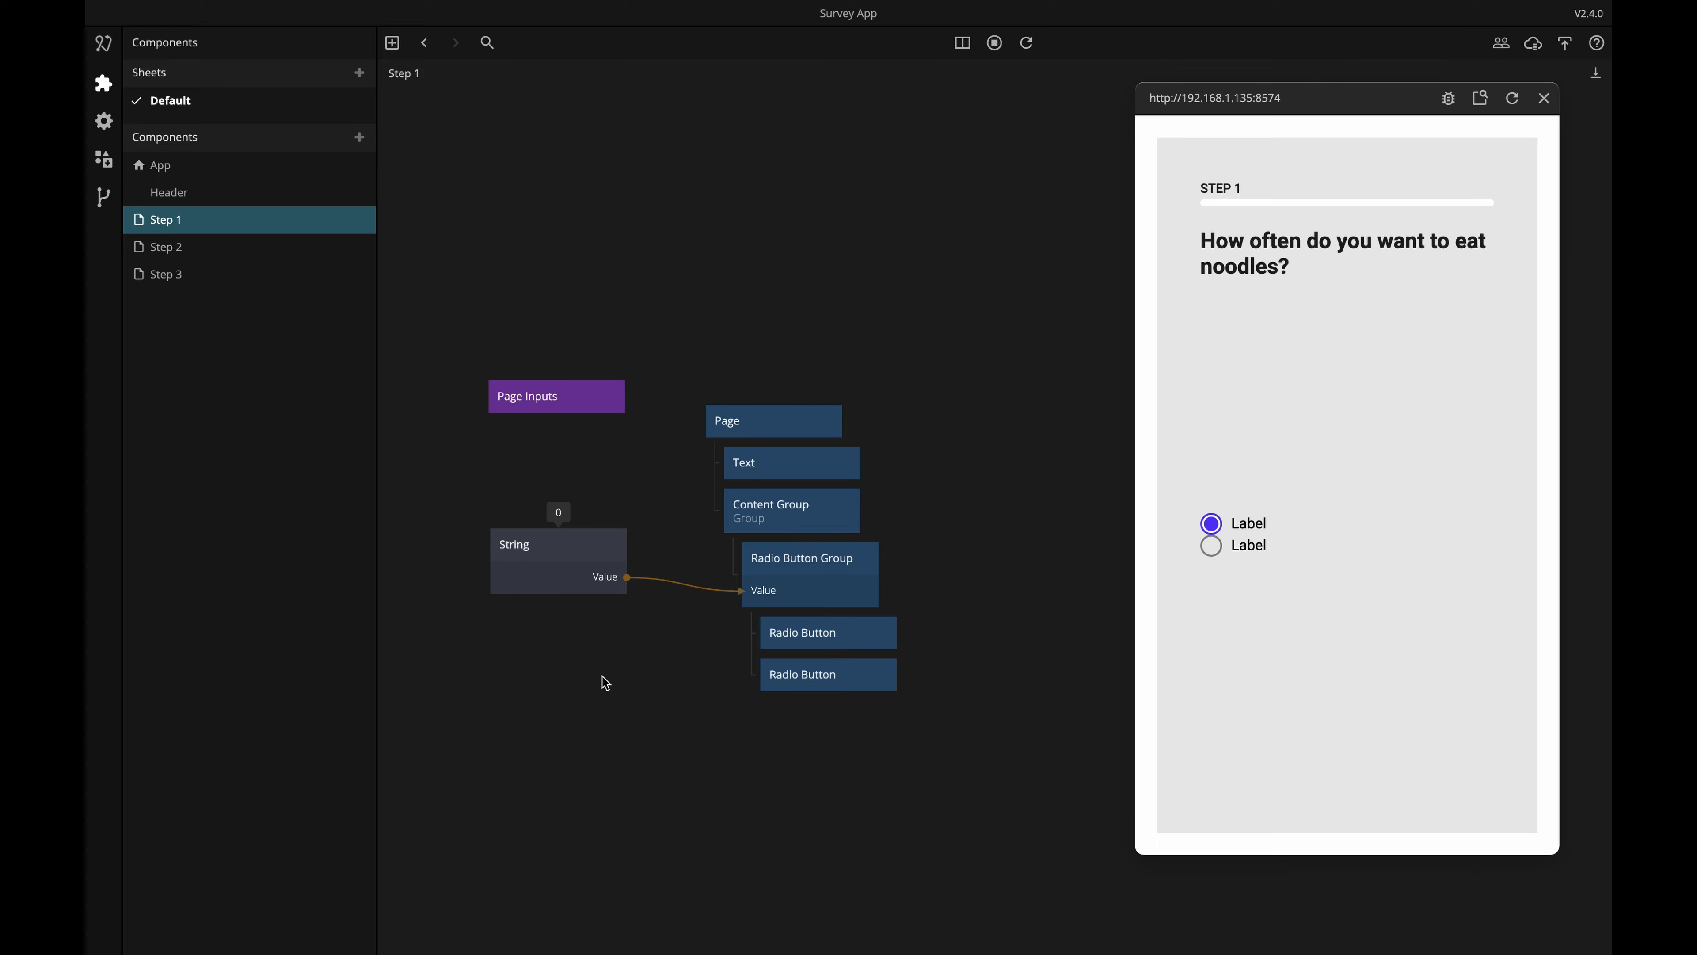
# Test the connection by setting the String node's value to 1 and restoring it to 0.
pyautogui.click(548, 568)
pyautogui.click(284, 94)
pyautogui.write('1')
pyautogui.press('BackSpace')
pyautogui.write('09')
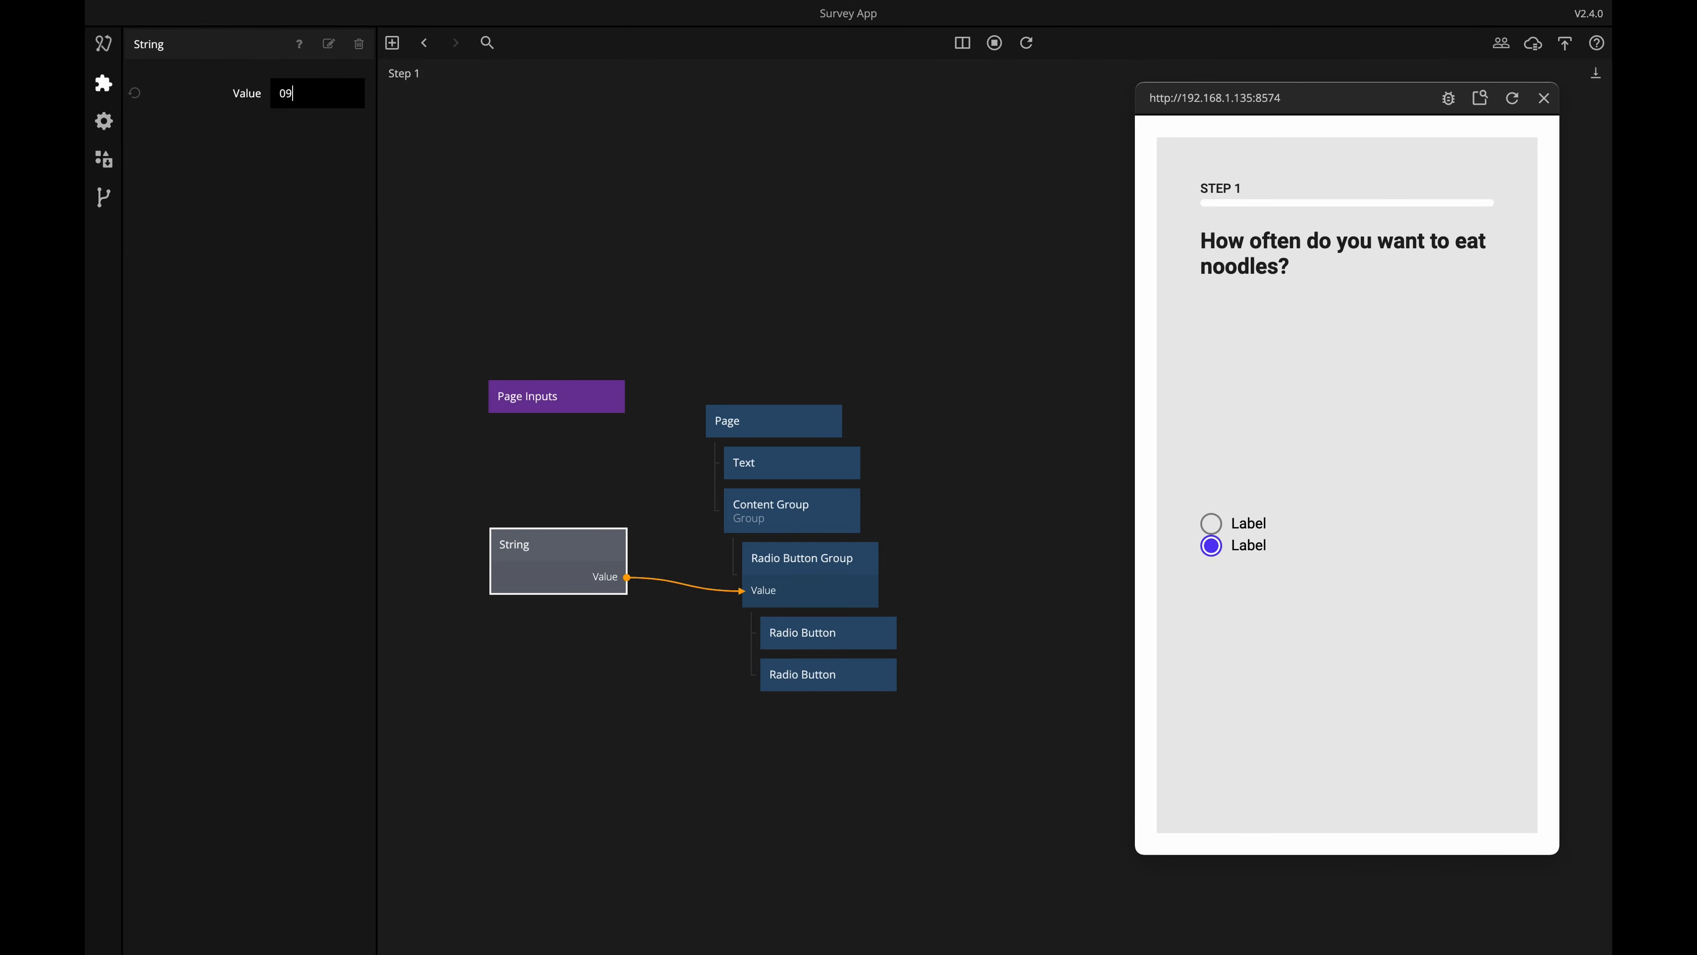
pyautogui.press('Return')
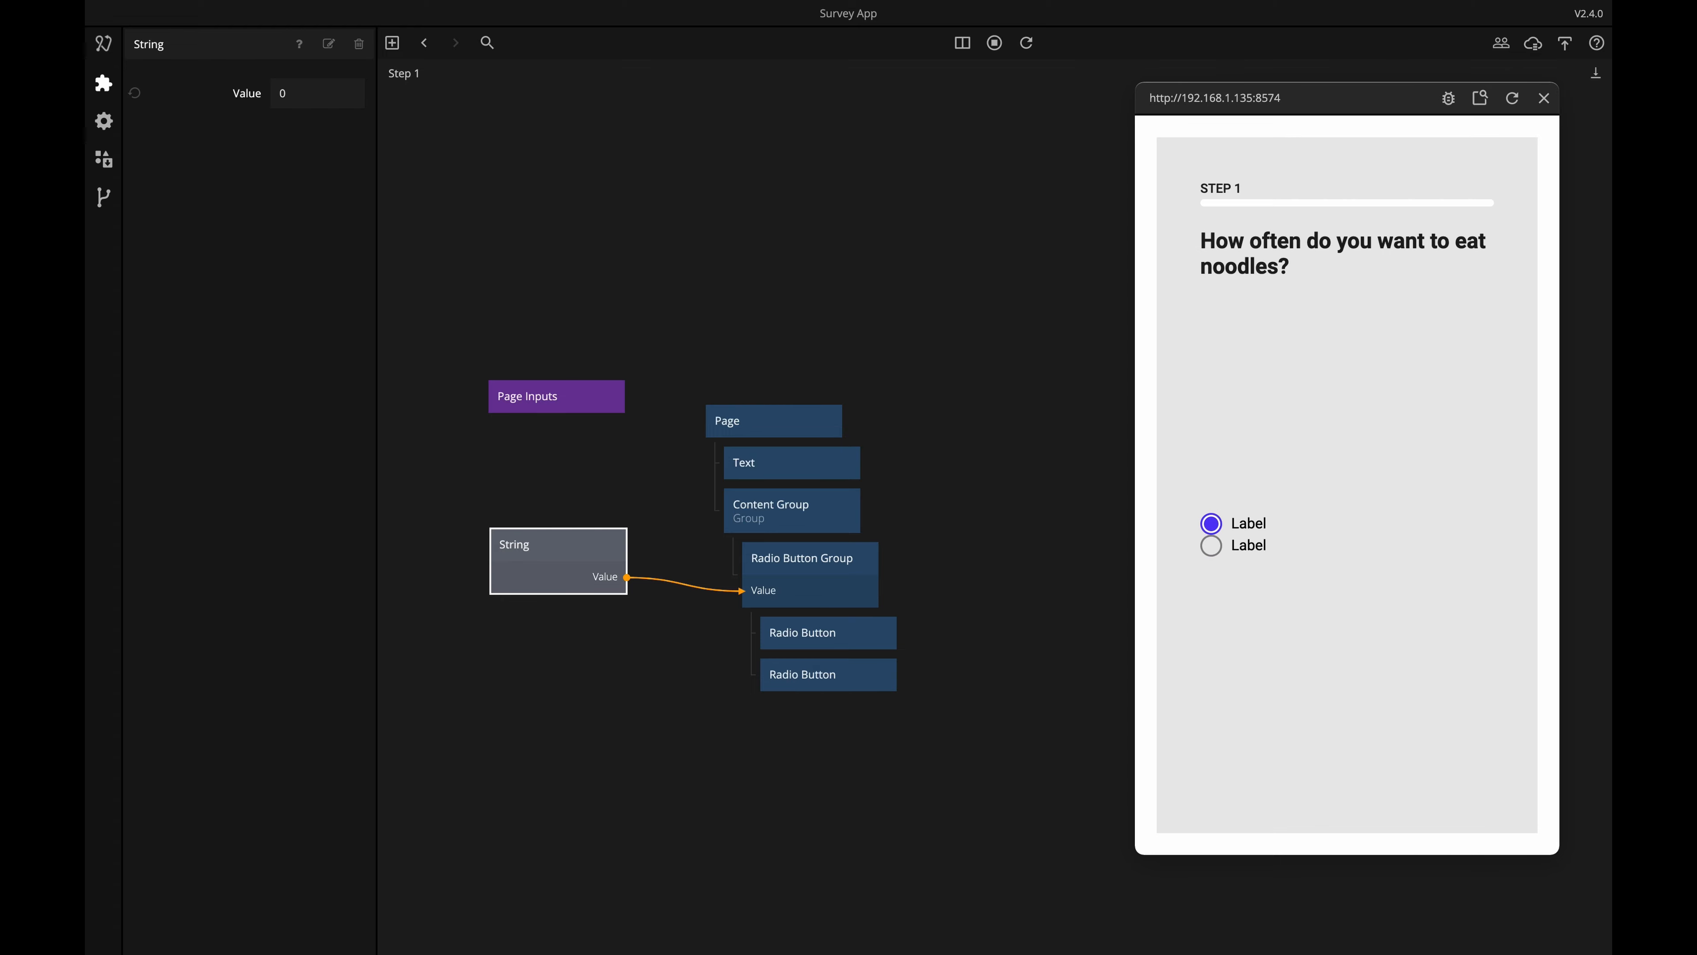
pyautogui.click(664, 736)
# Try both radio options in the preview and delete the second Radio Button node.
pyautogui.click(1211, 547)
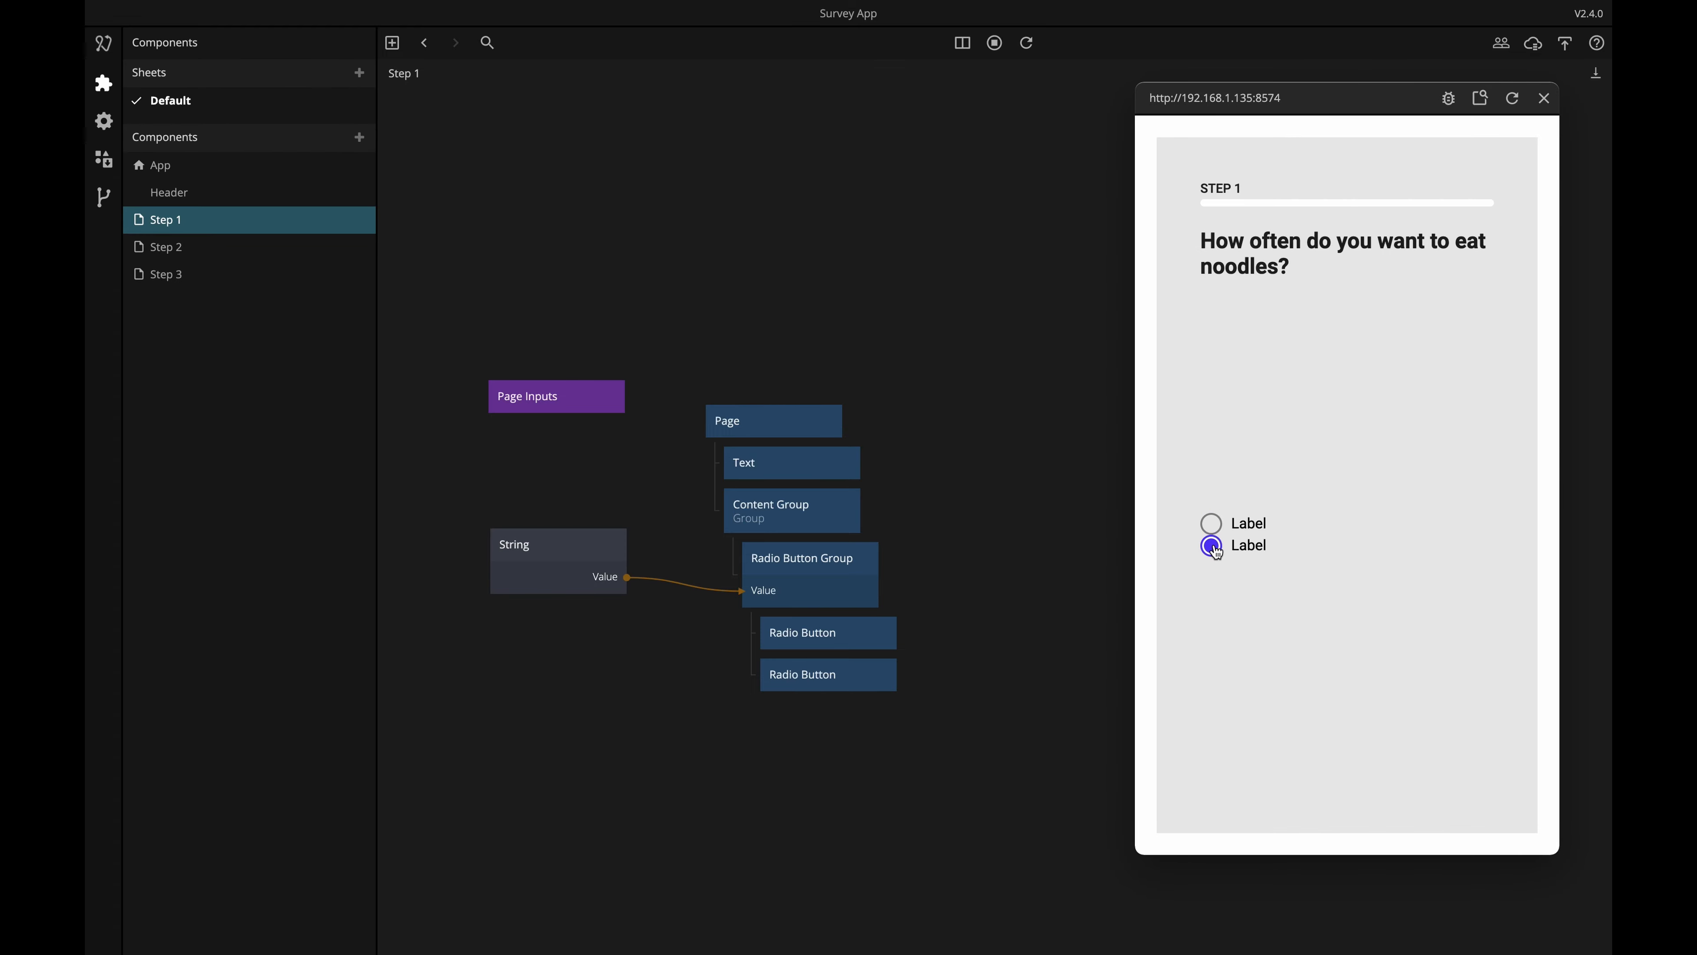
pyautogui.click(1212, 524)
pyautogui.click(827, 683)
pyautogui.press('Delete')
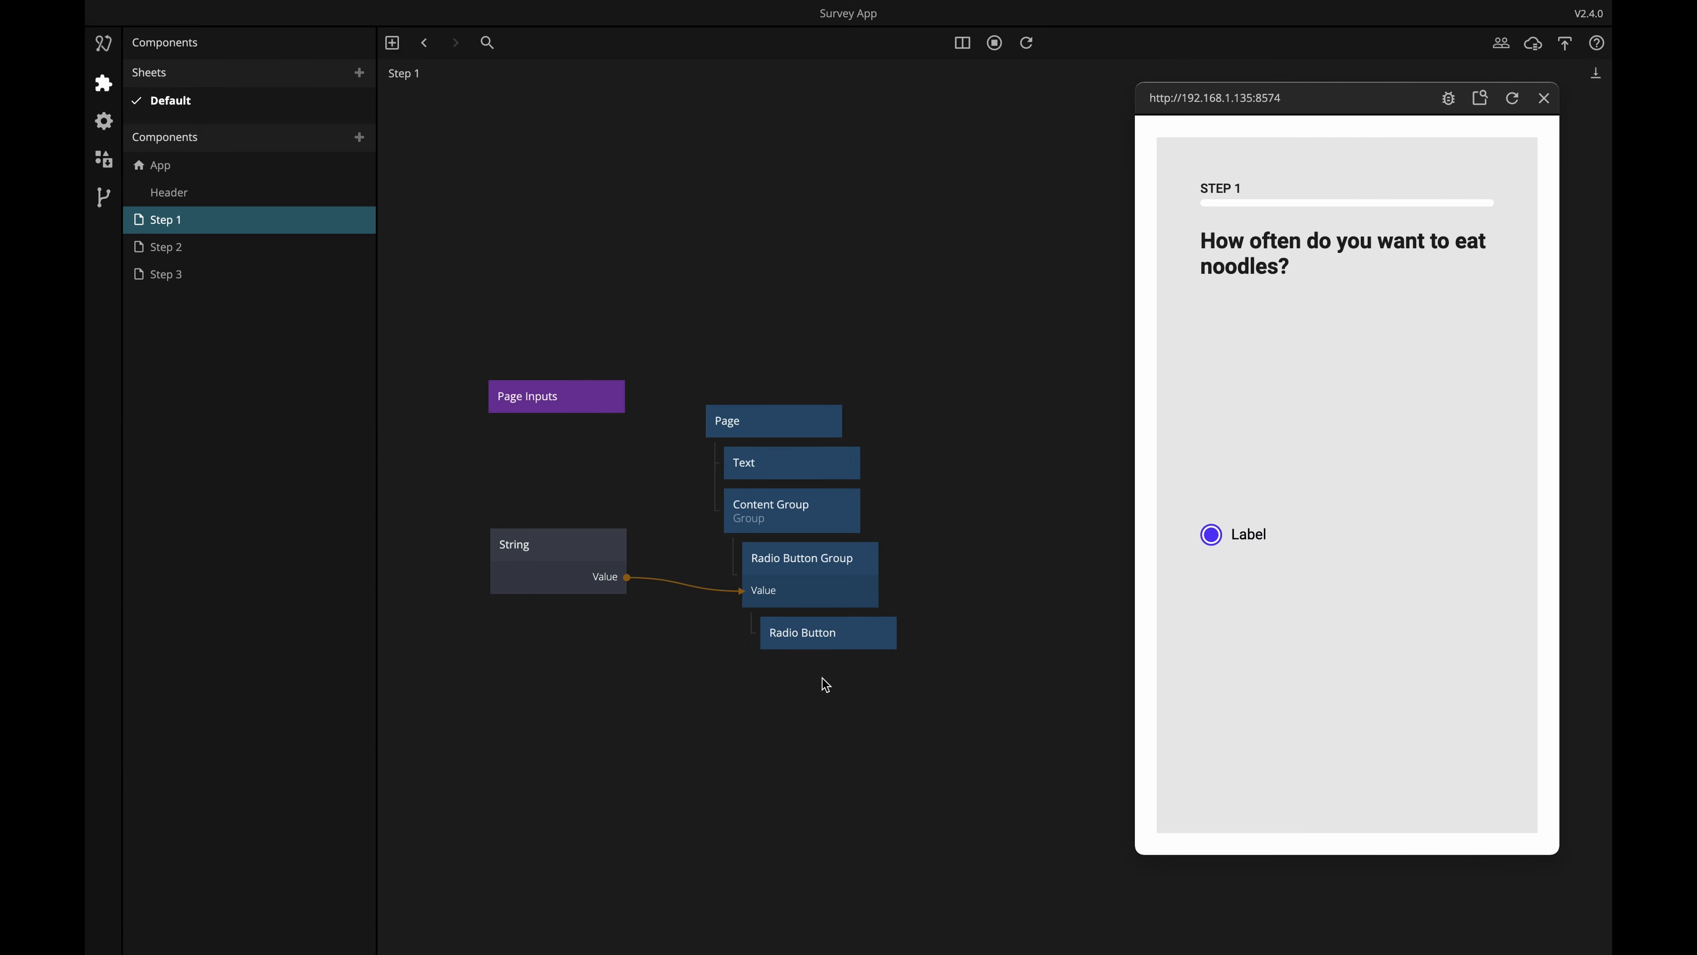
# Create a visual component named "Custom Radio Button".
pyautogui.click(360, 138)
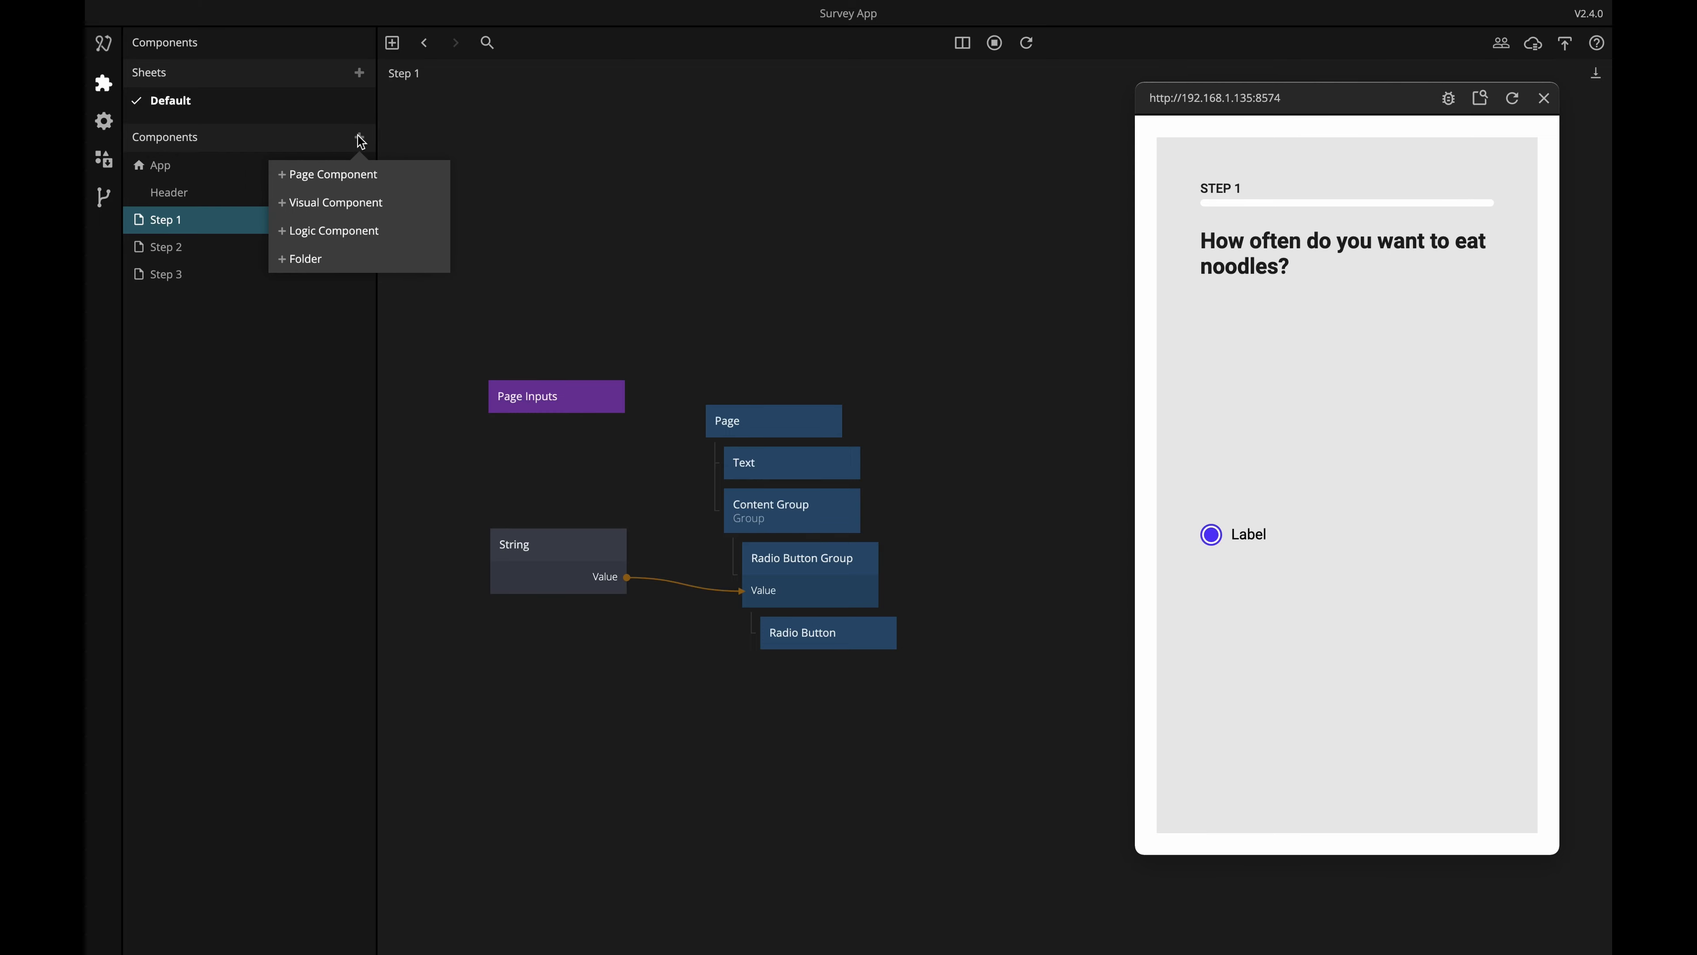
pyautogui.click(325, 201)
pyautogui.write('Custom')
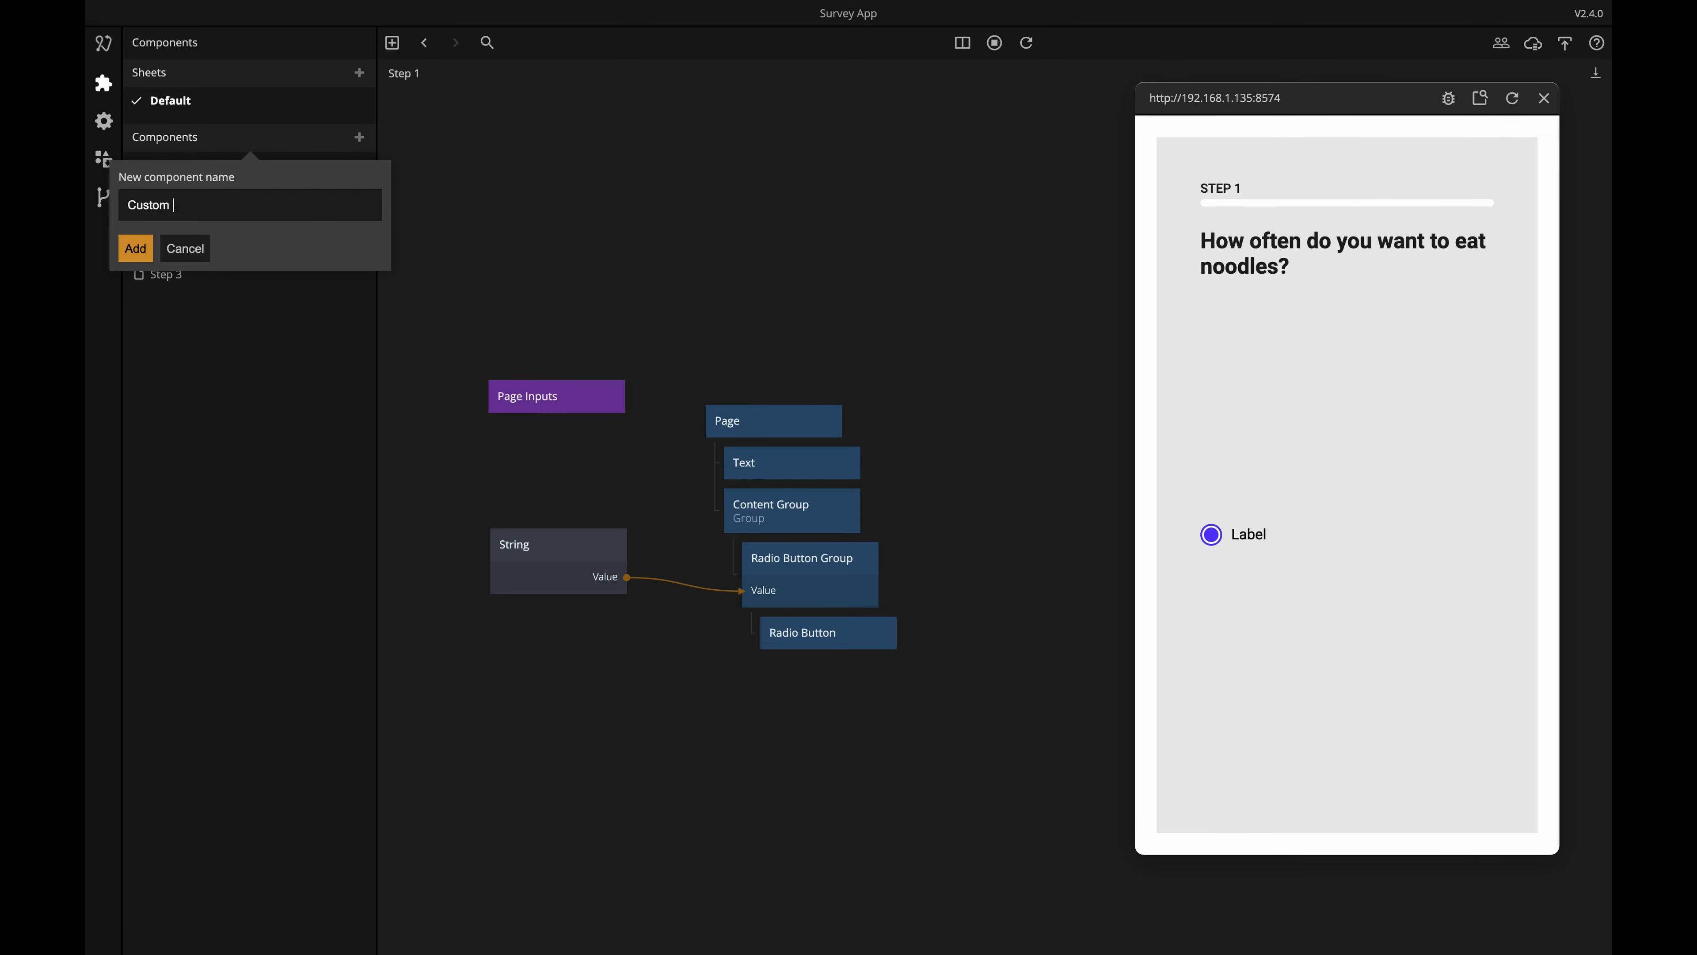
pyautogui.write(' Radio N')
pyautogui.press('BackSpace')
pyautogui.write('Button')
pyautogui.press('Return')
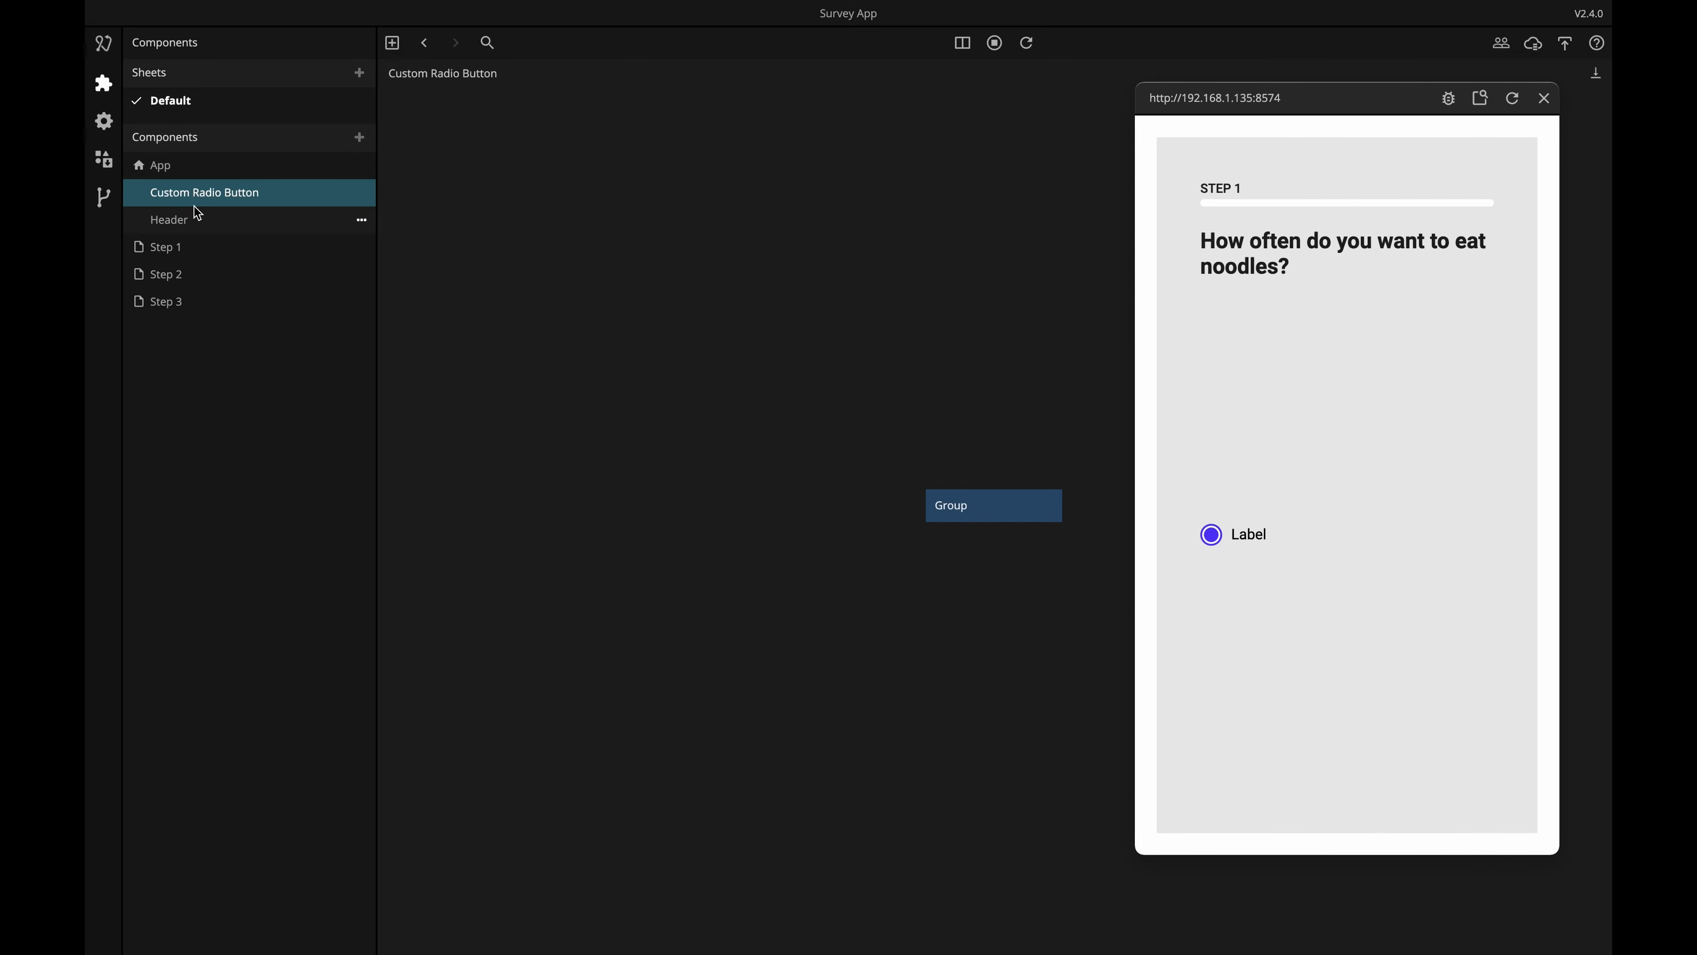
# Move the Radio Button node from Step 1 into the Group of the Custom Radio Button component.
pyautogui.click(176, 254)
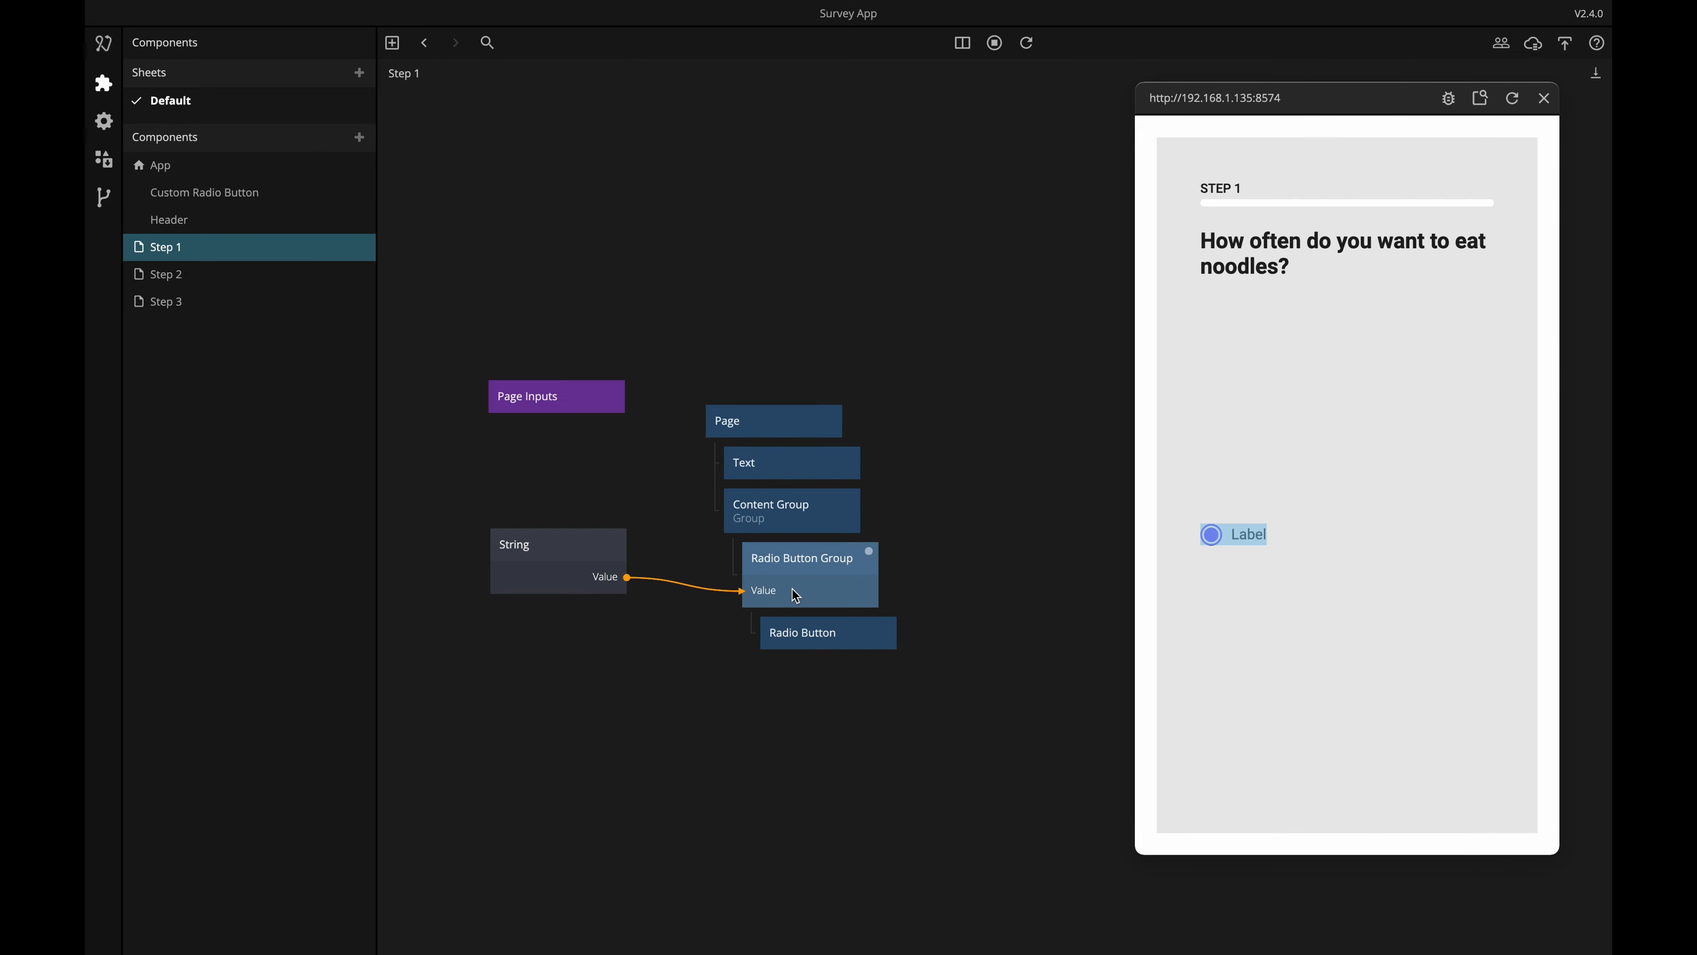
pyautogui.click(802, 634)
pyautogui.hotkey('ctrl', 'x')
pyautogui.click(212, 194)
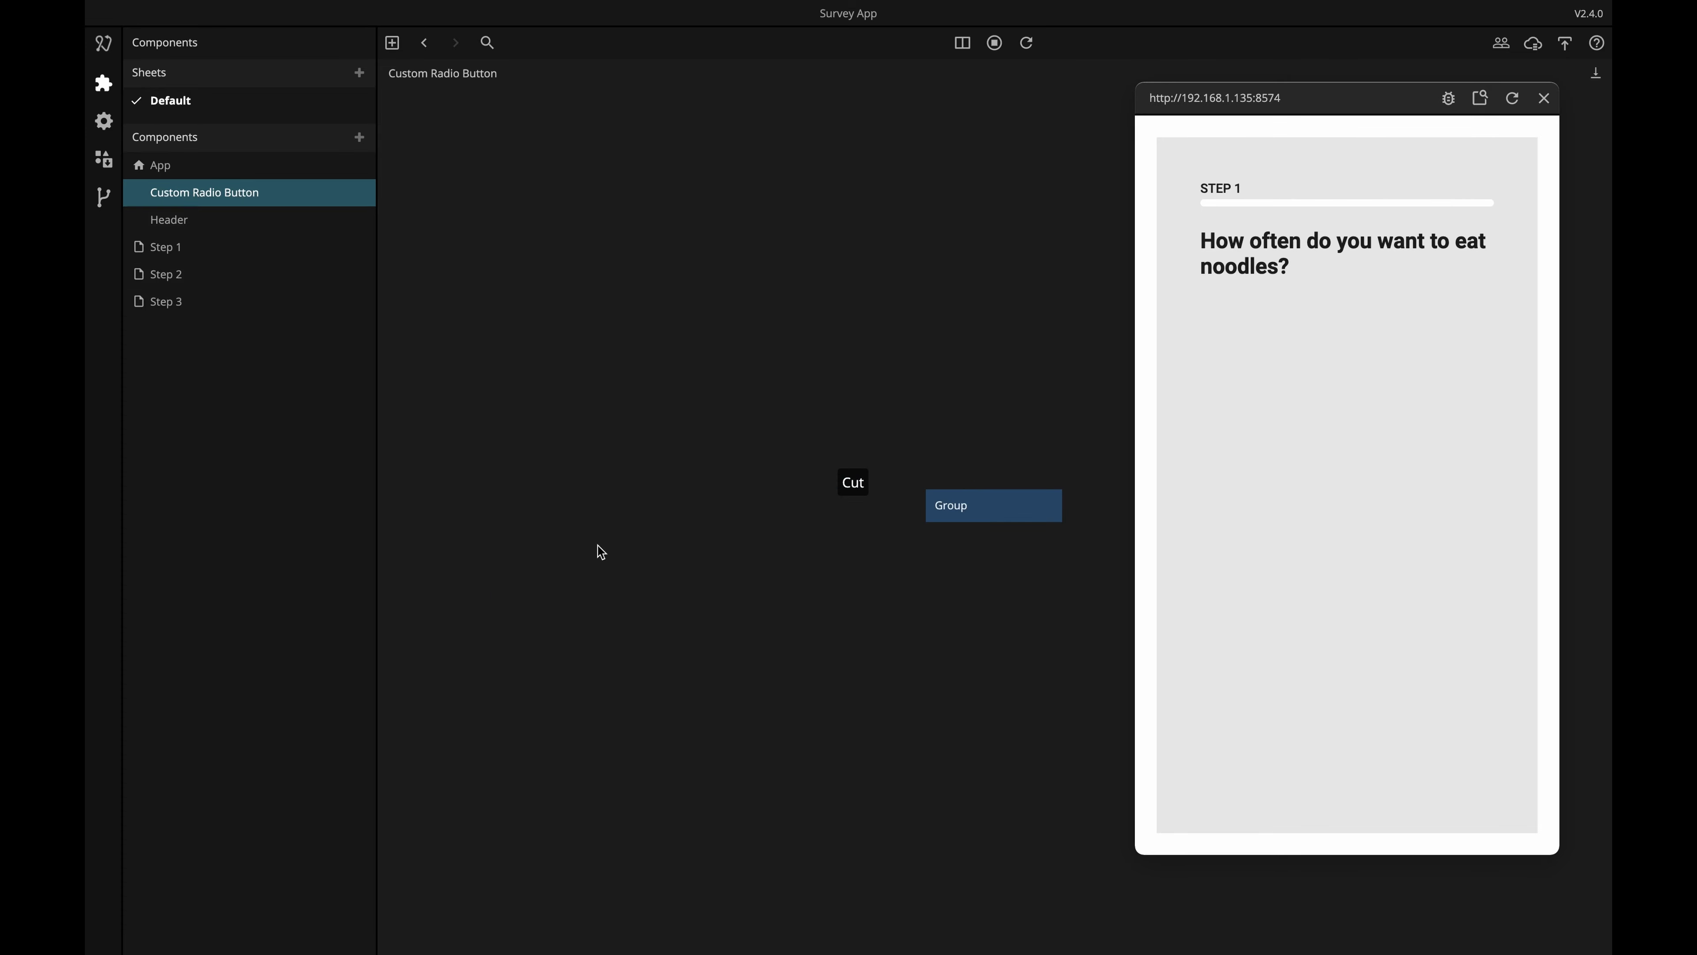
pyautogui.hotkey('ctrl', 'v')
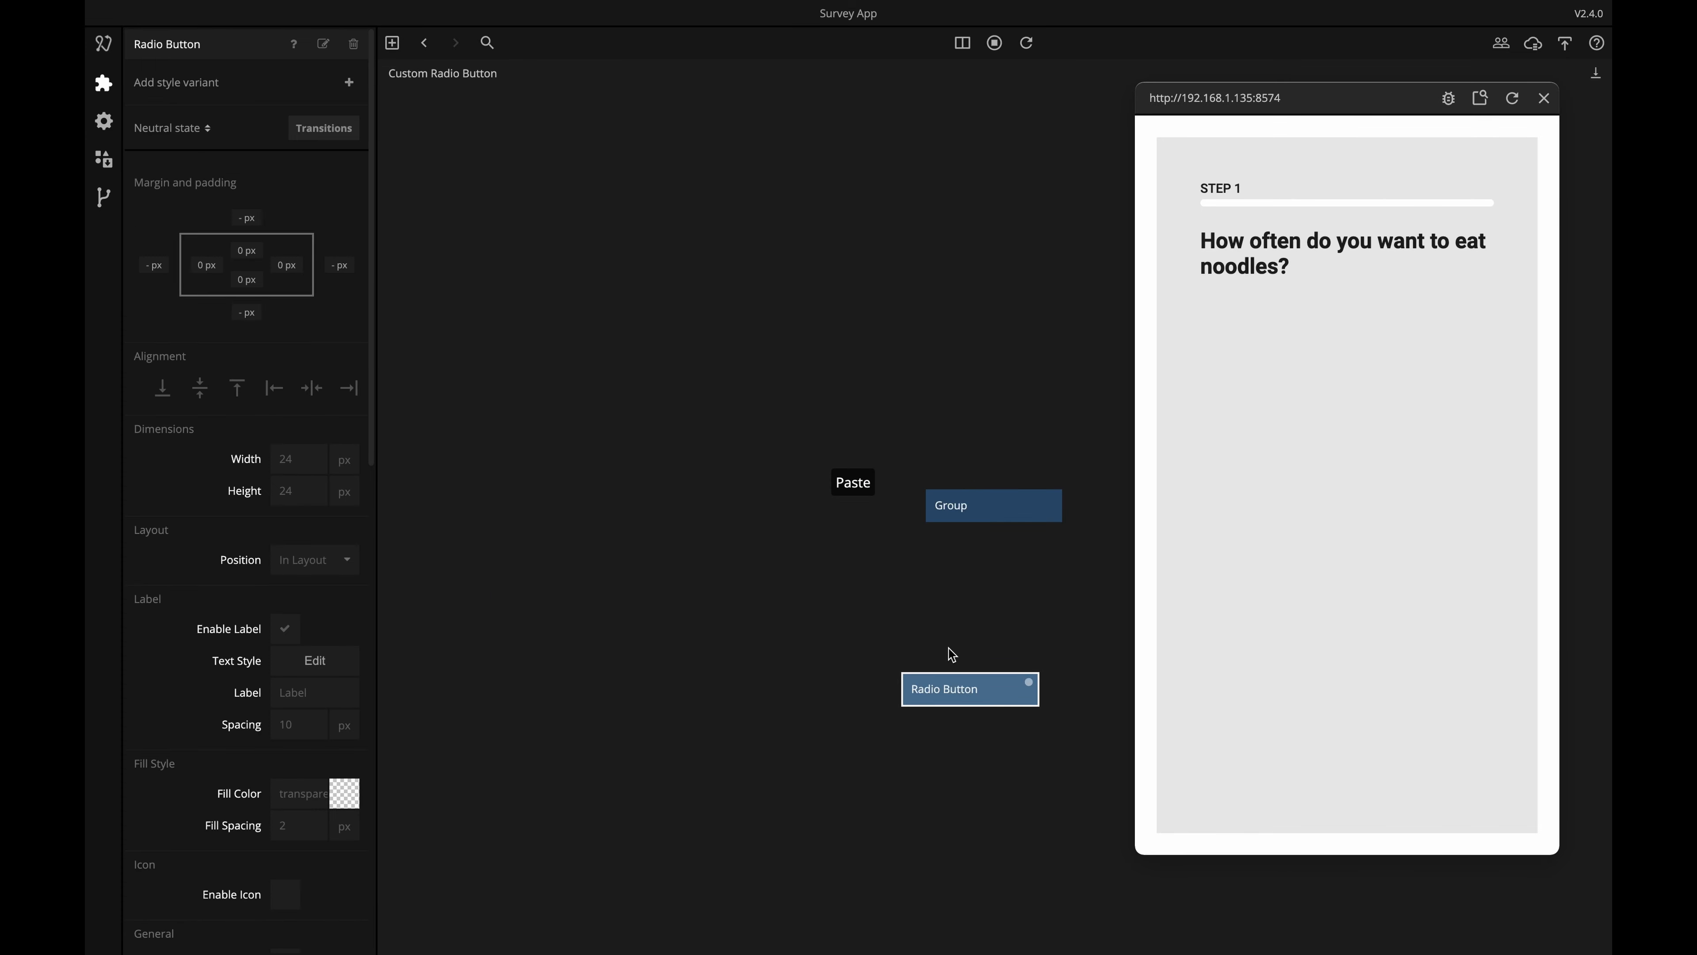
pyautogui.moveTo(950, 689); pyautogui.dragTo(991, 506)
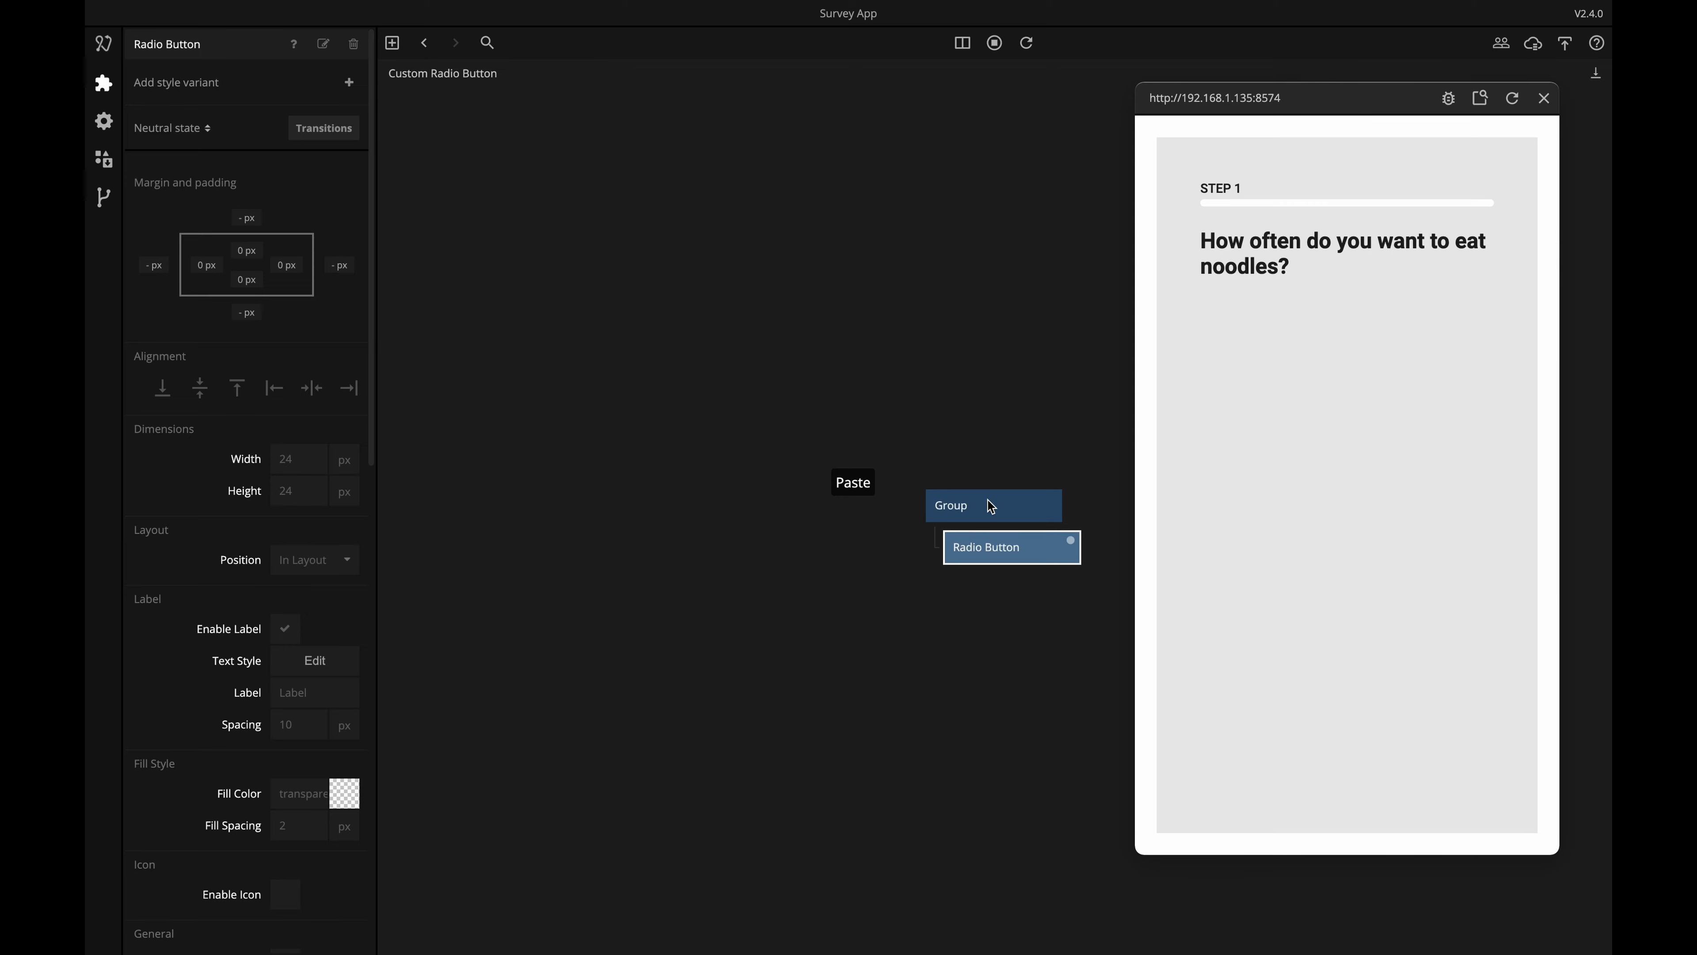
# Place the Custom Radio Button component inside Radio Button Group on the Step 1 page.
pyautogui.click(426, 42)
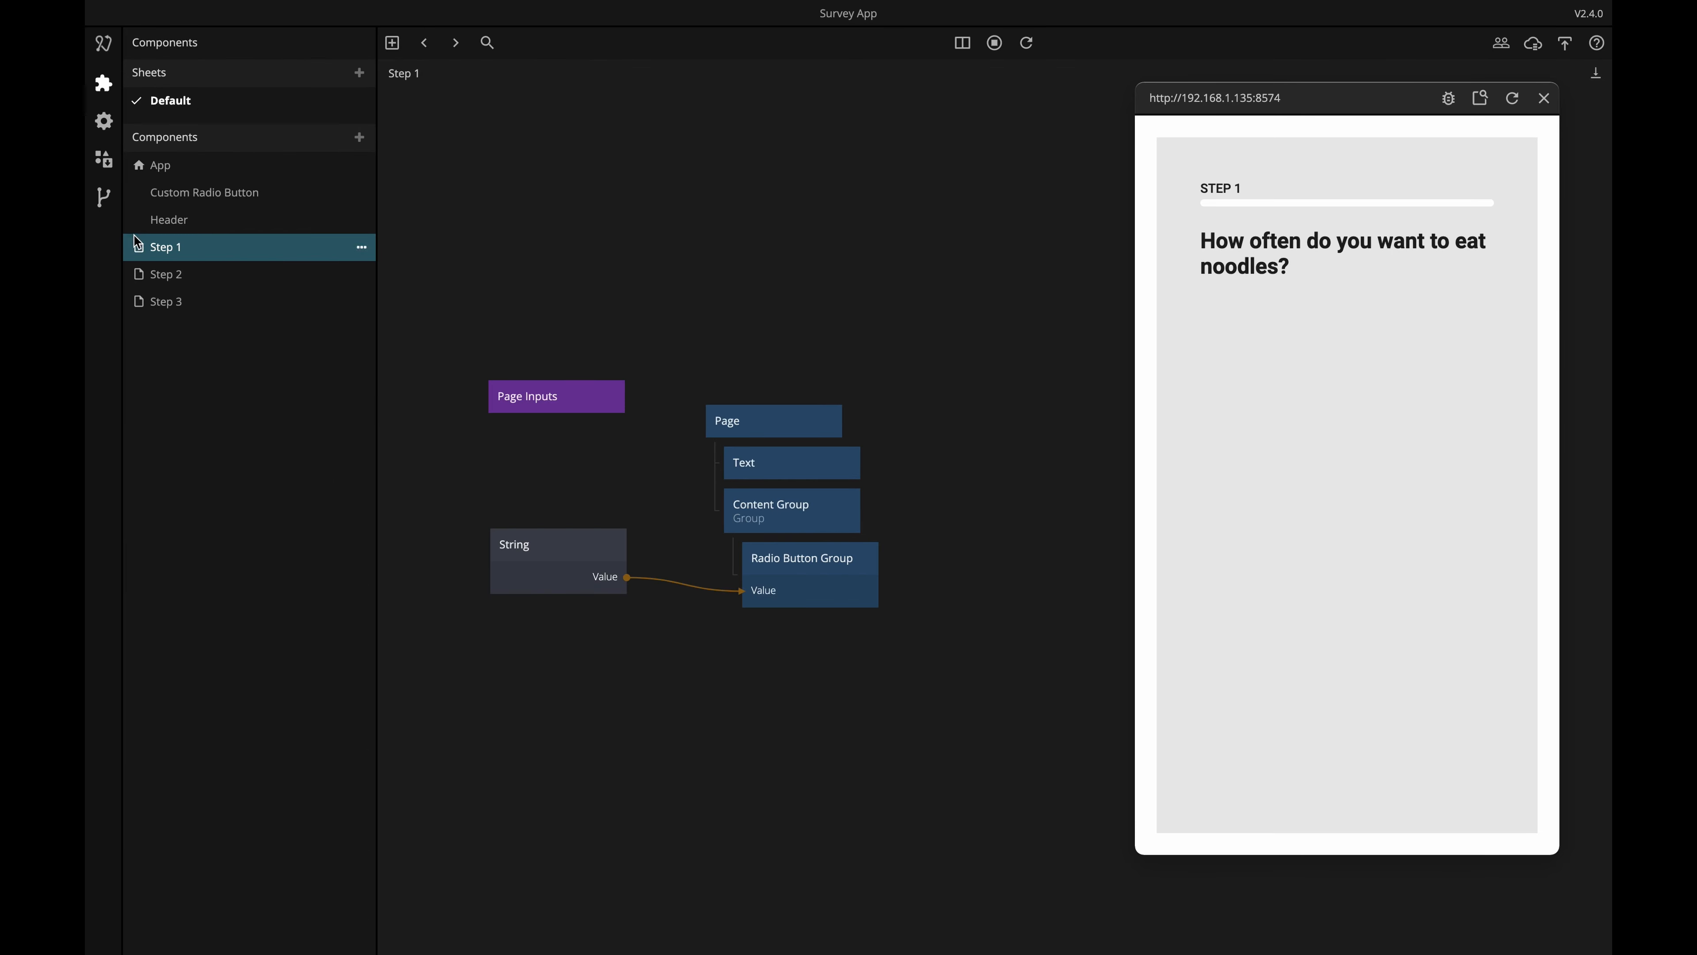
pyautogui.moveTo(175, 195); pyautogui.dragTo(786, 570)
pyautogui.moveTo(951, 638); pyautogui.dragTo(819, 592)
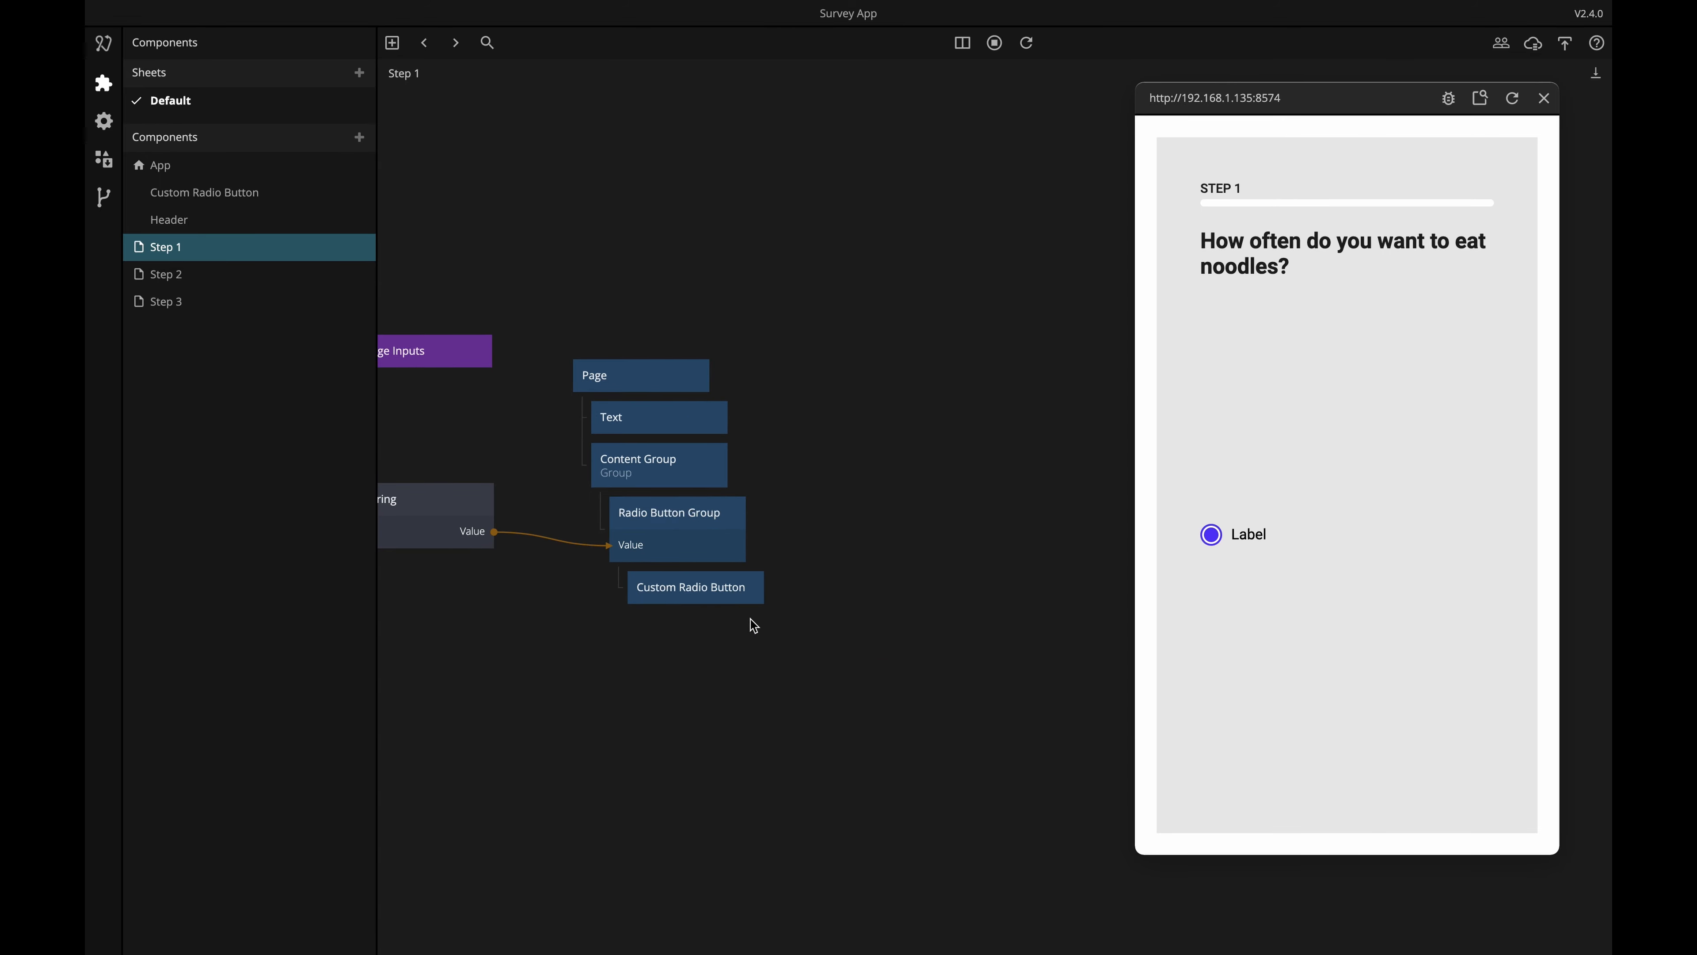
# Examine the root Group's properties in the Custom Radio Button component and return to Step 1.
pyautogui.doubleClick(713, 583)
pyautogui.moveTo(947, 631); pyautogui.dragTo(769, 615)
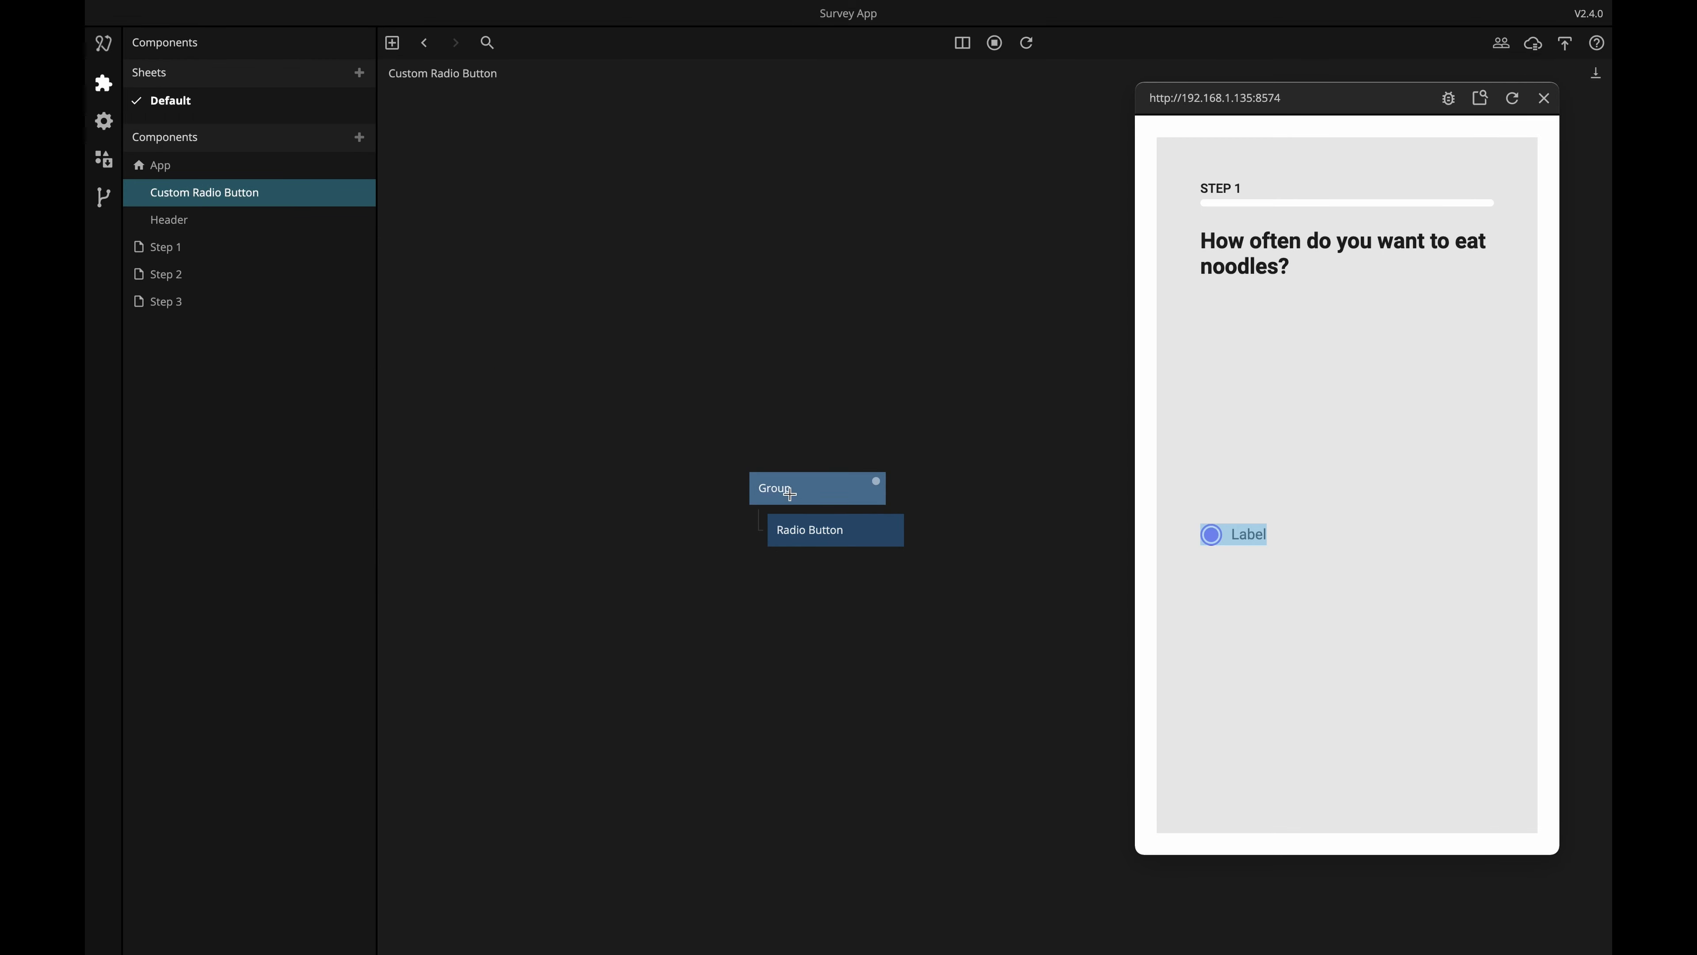
pyautogui.click(788, 479)
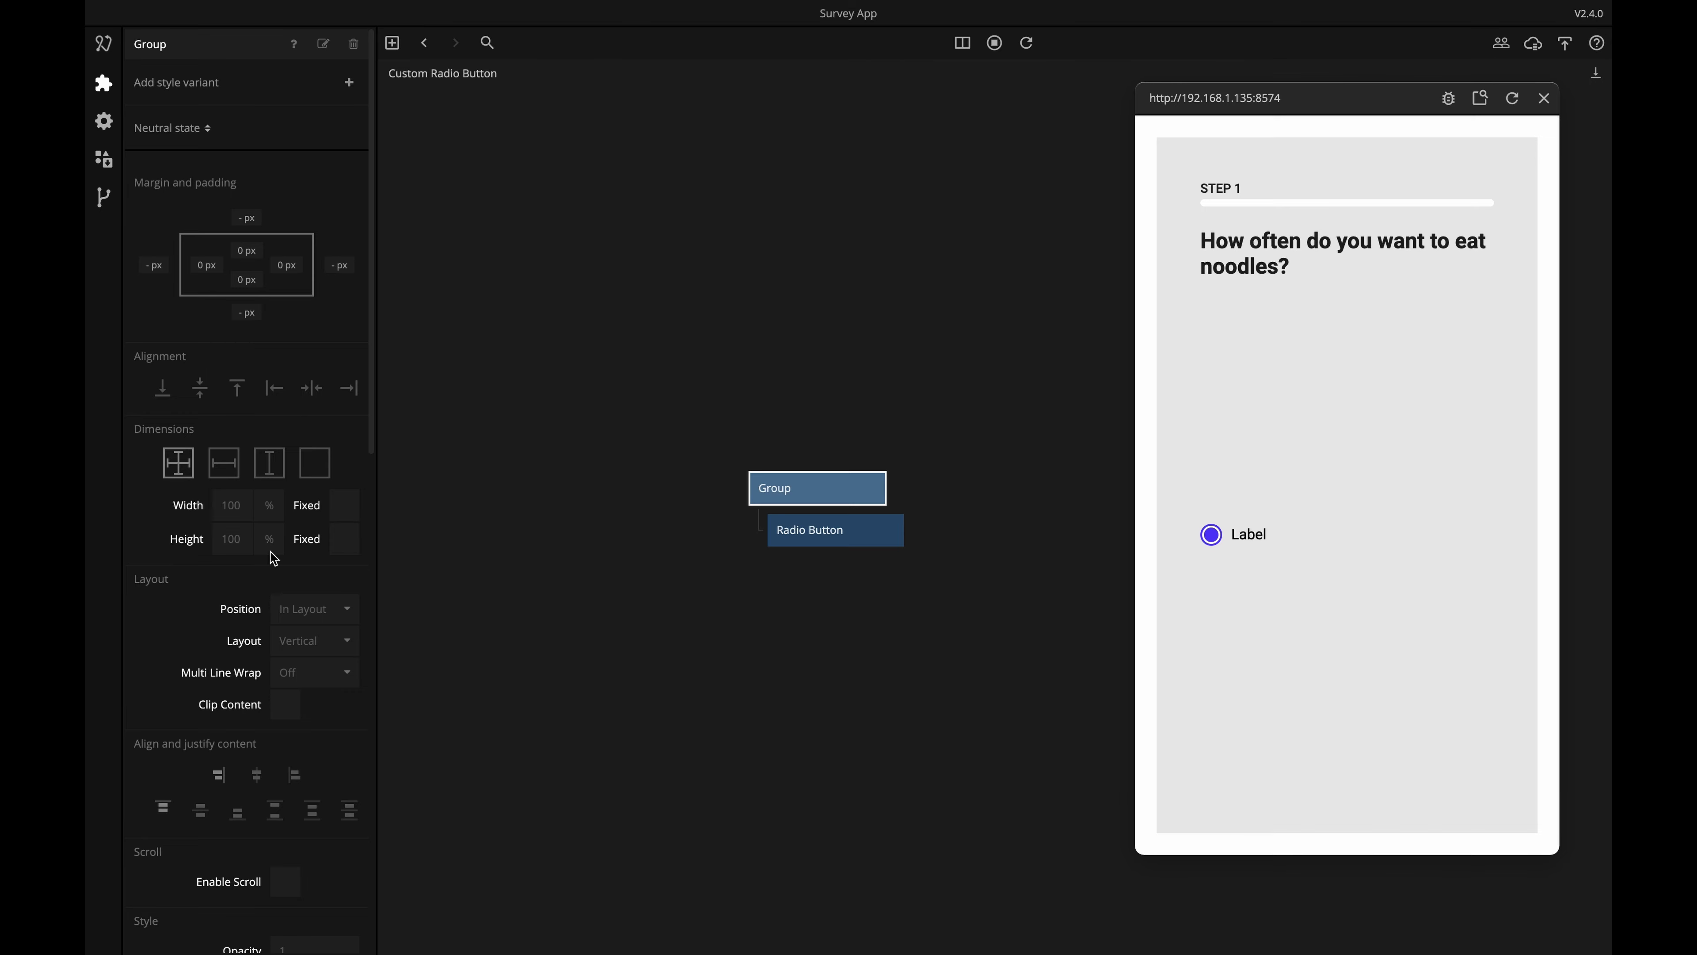
pyautogui.click(427, 46)
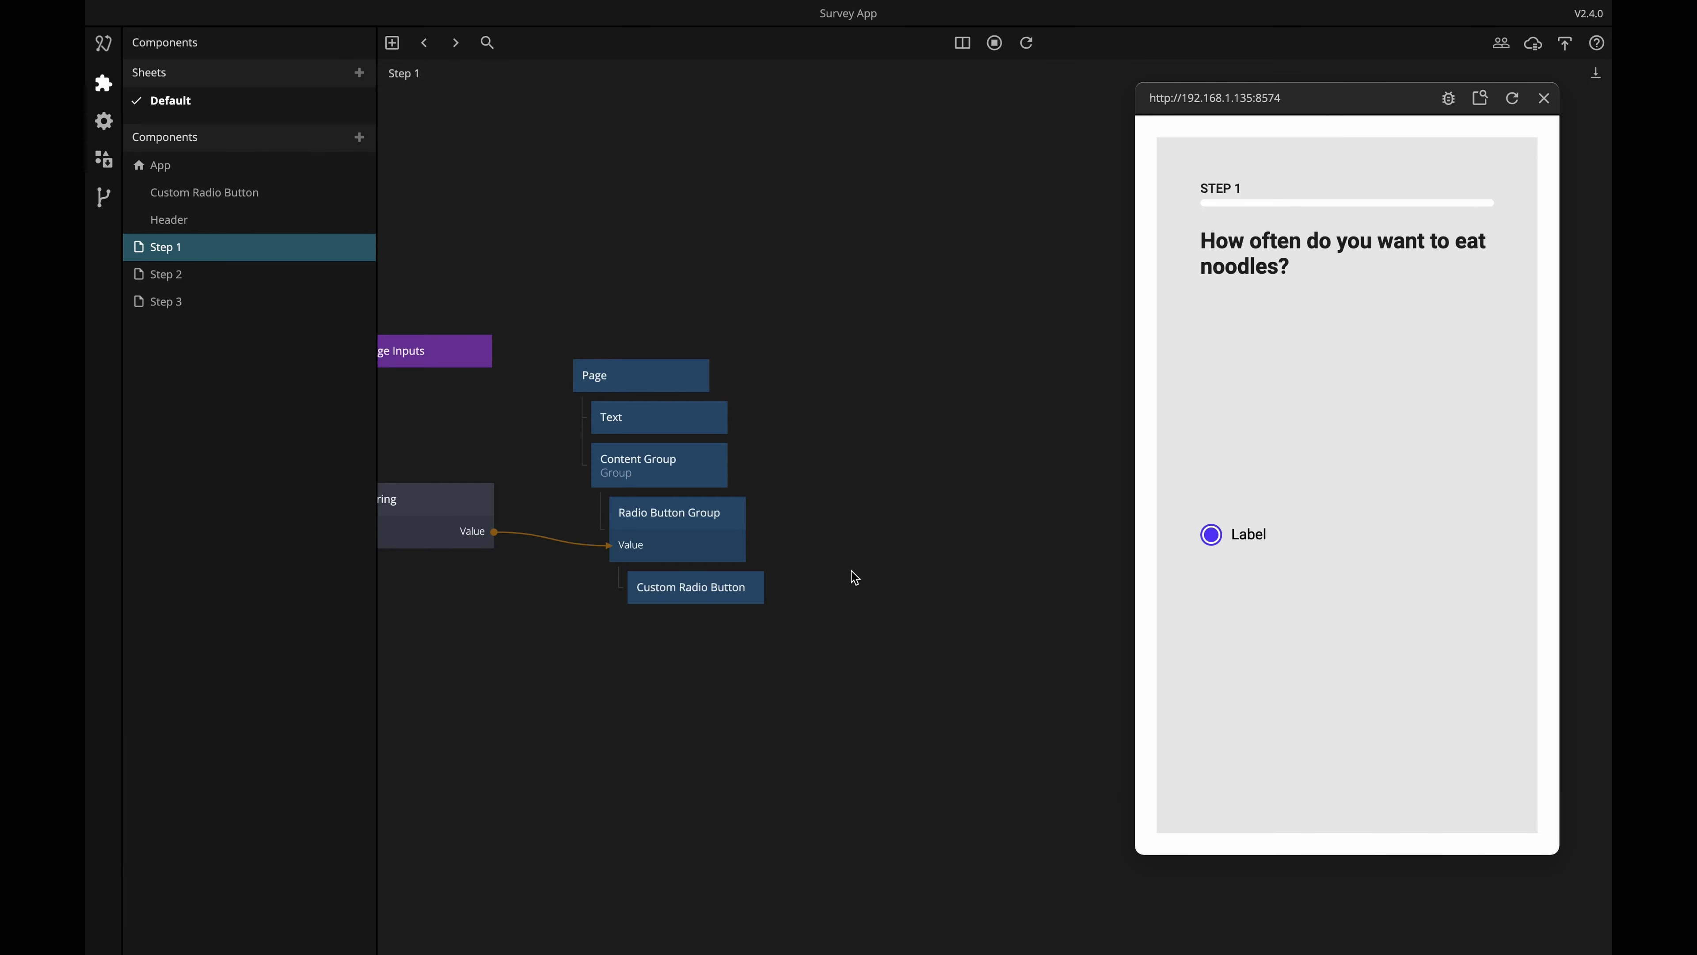
# Duplicate the Custom Radio Button node and place the copy inside the Radio Button Group on the Step 1 page.
pyautogui.click(752, 585)
pyautogui.hotkey('ctrl', 'c')
pyautogui.hotkey('ctrl', 'v')
pyautogui.moveTo(844, 610); pyautogui.dragTo(702, 622)
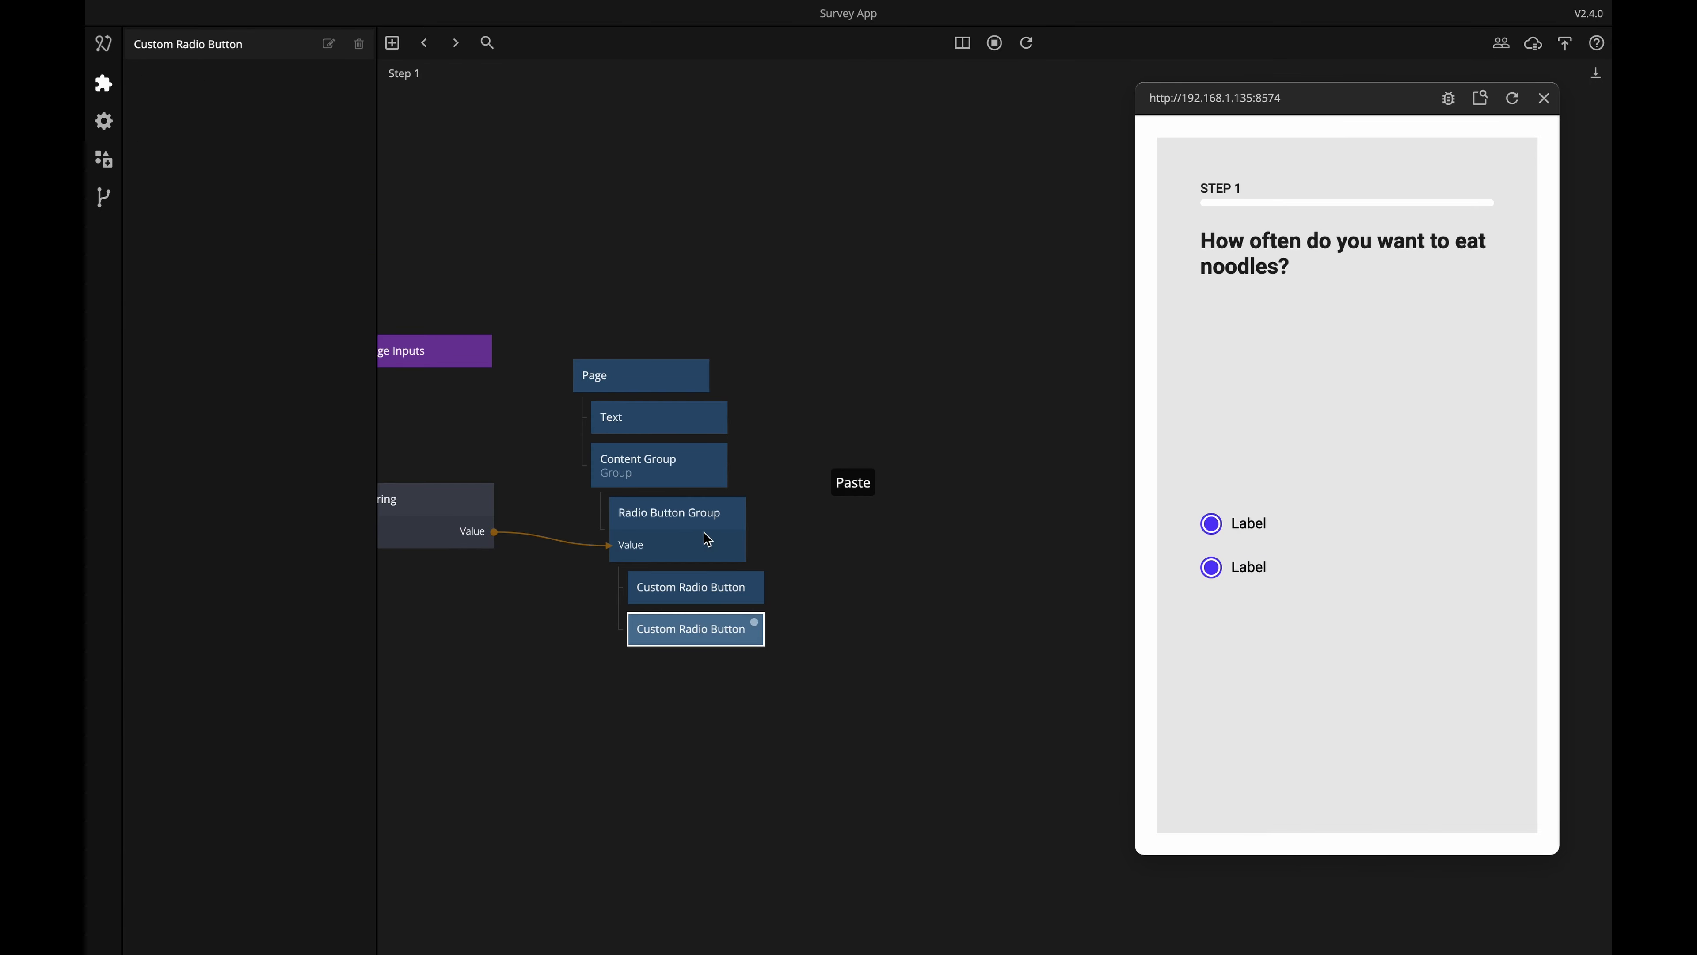
# Open the Custom Radio Button component and set its root Group's height to 48 px.
pyautogui.click(713, 589)
pyautogui.doubleClick(714, 589)
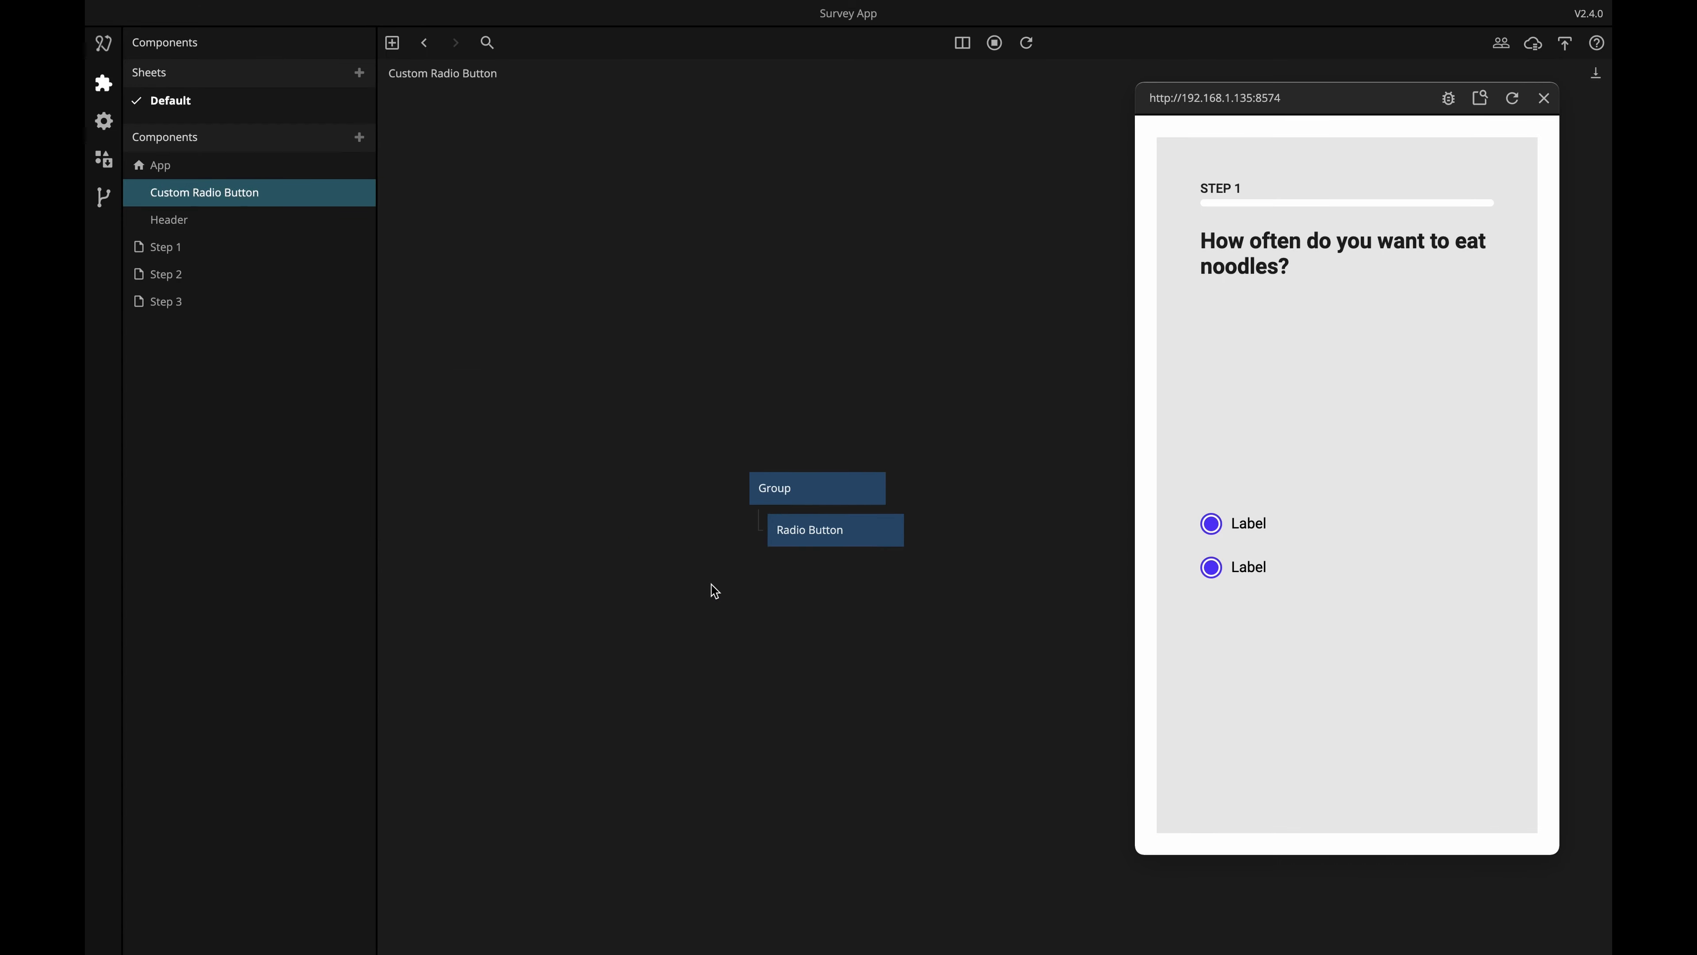
pyautogui.click(801, 488)
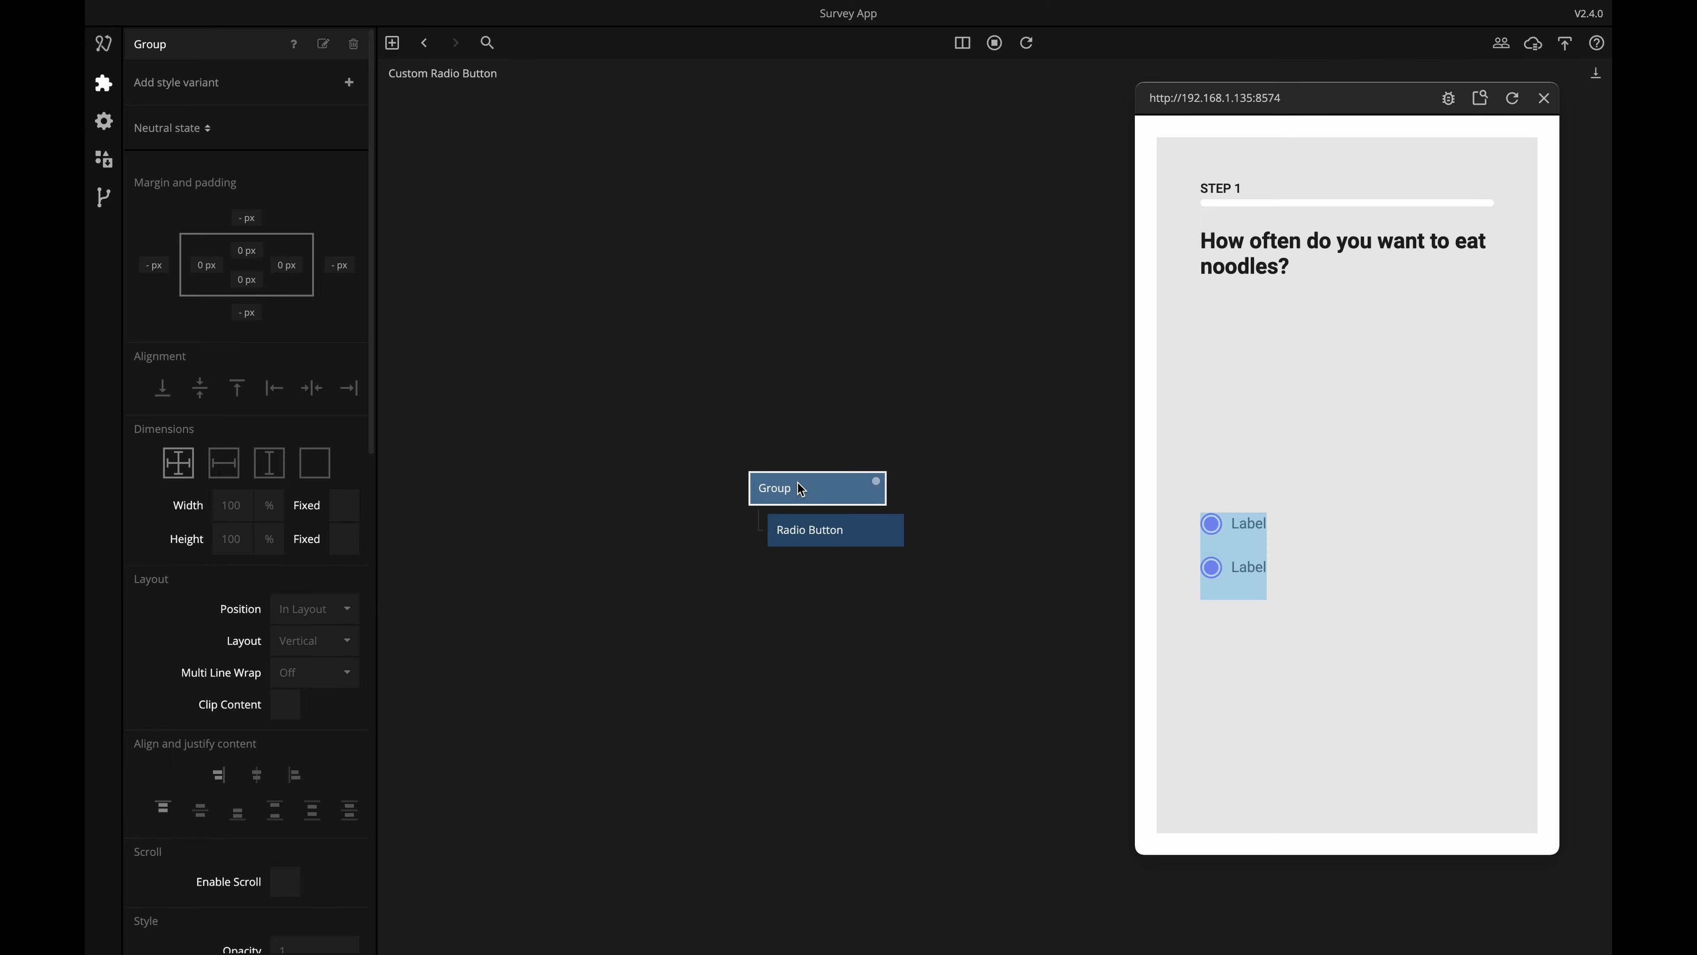
pyautogui.click(274, 544)
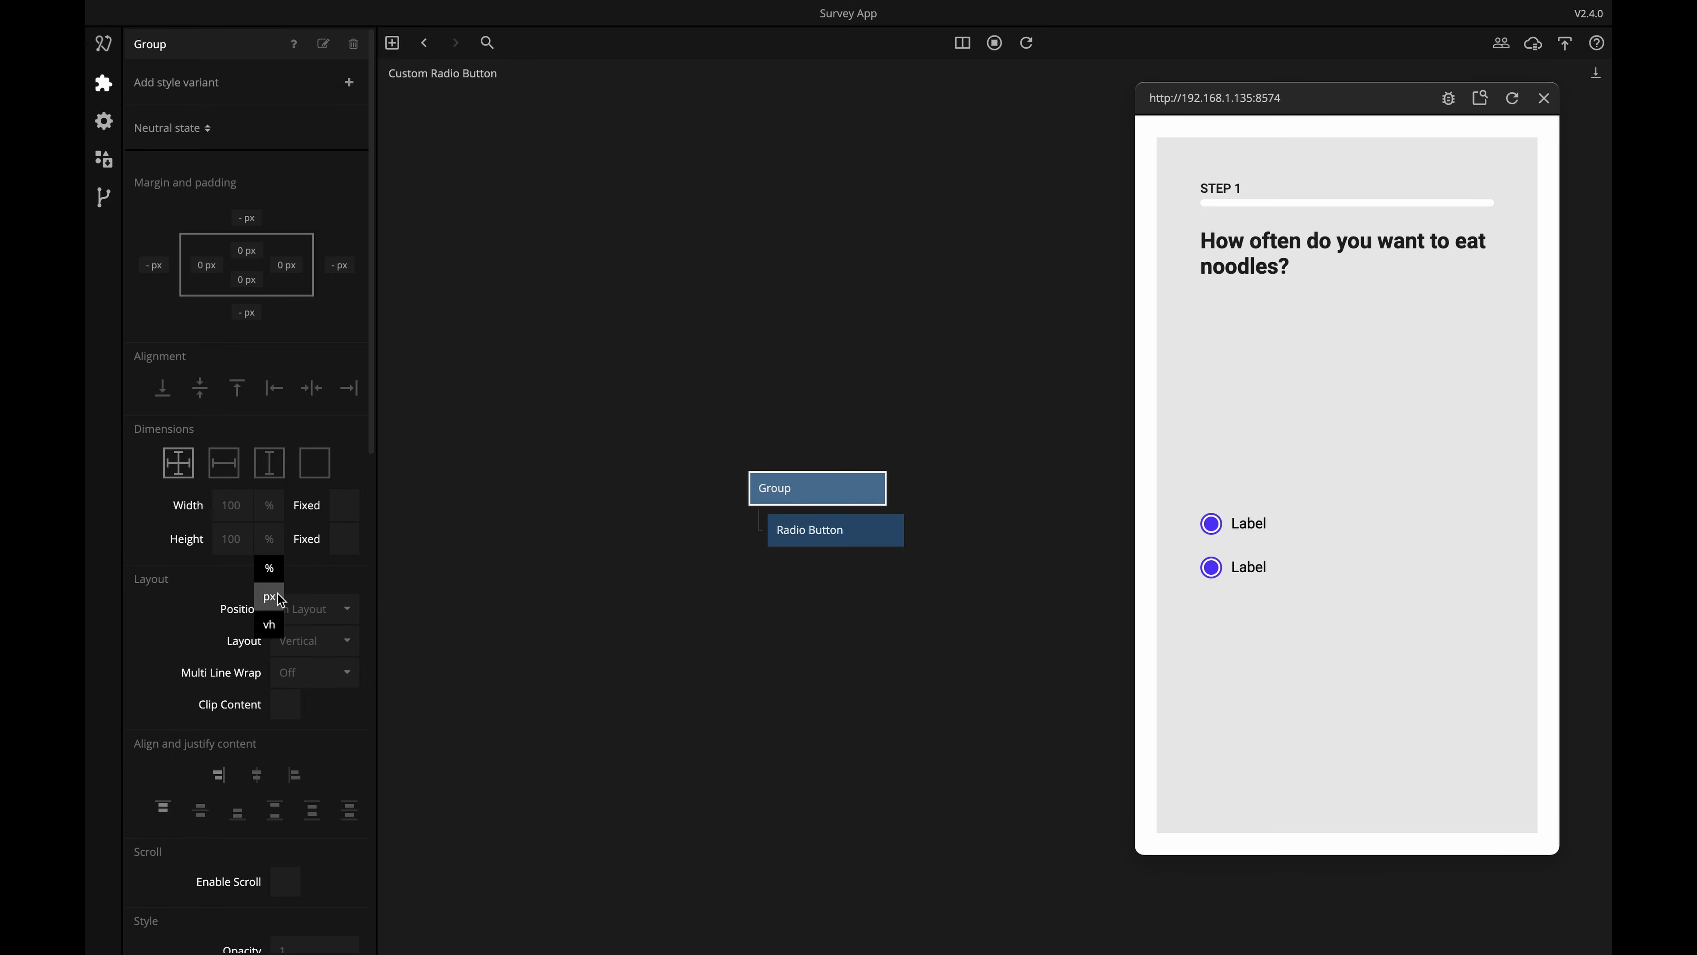
pyautogui.click(280, 600)
pyautogui.click(233, 539)
pyautogui.write('48')
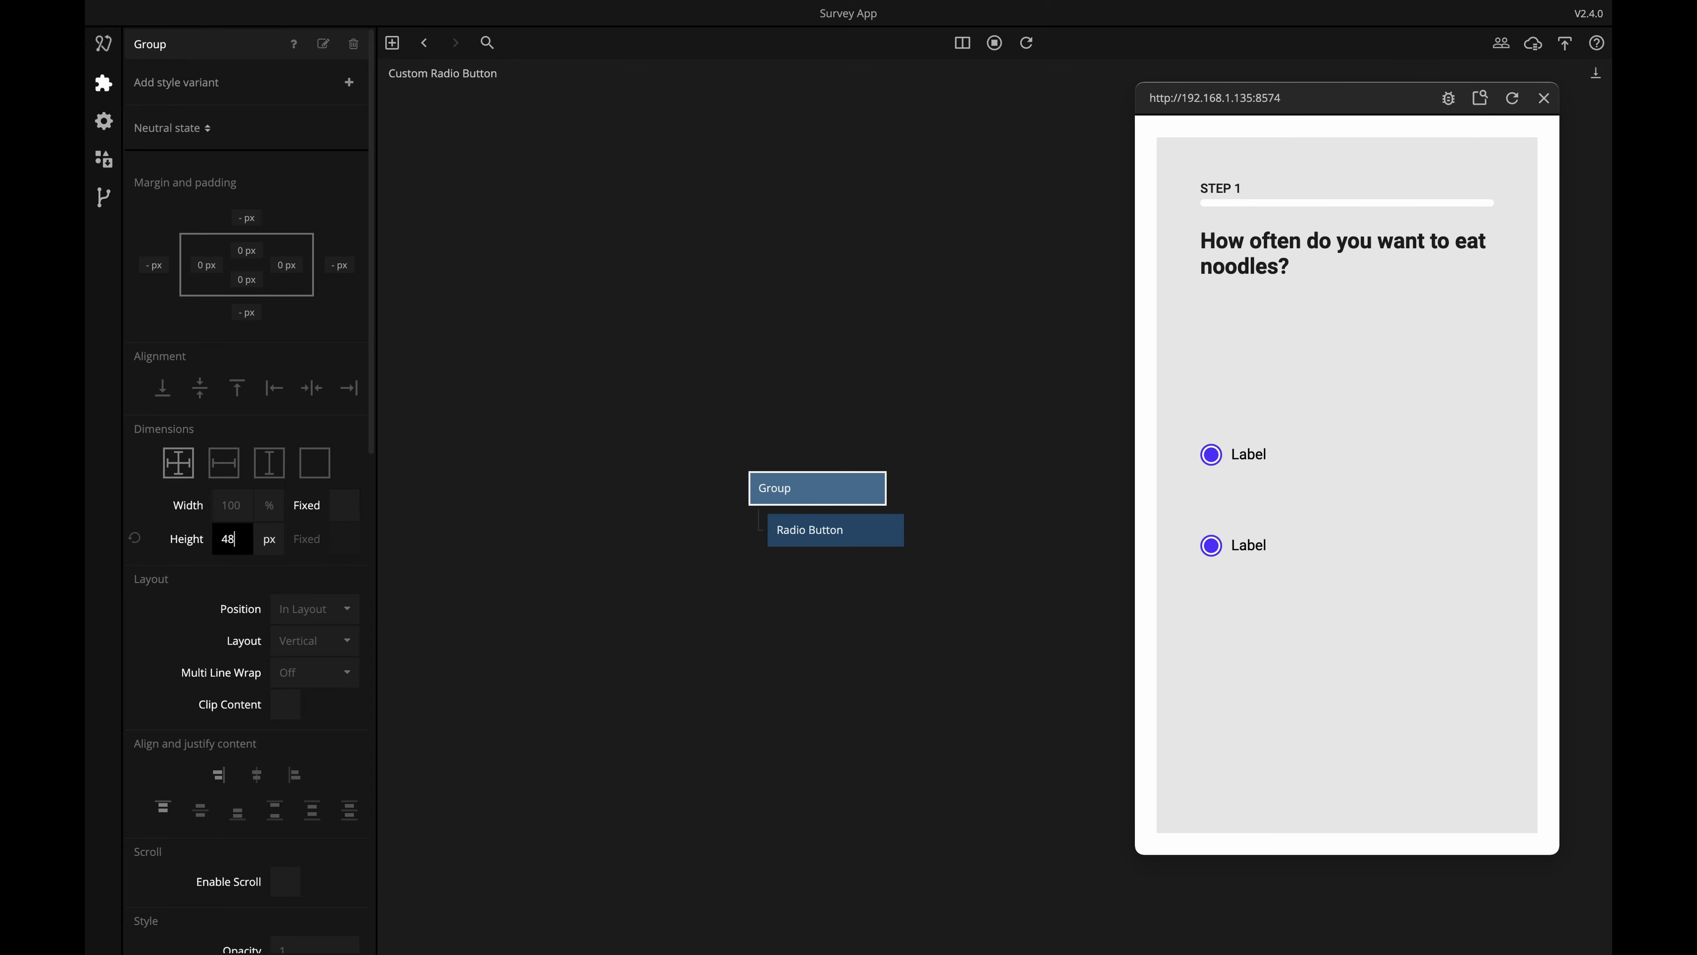
pyautogui.press('Return')
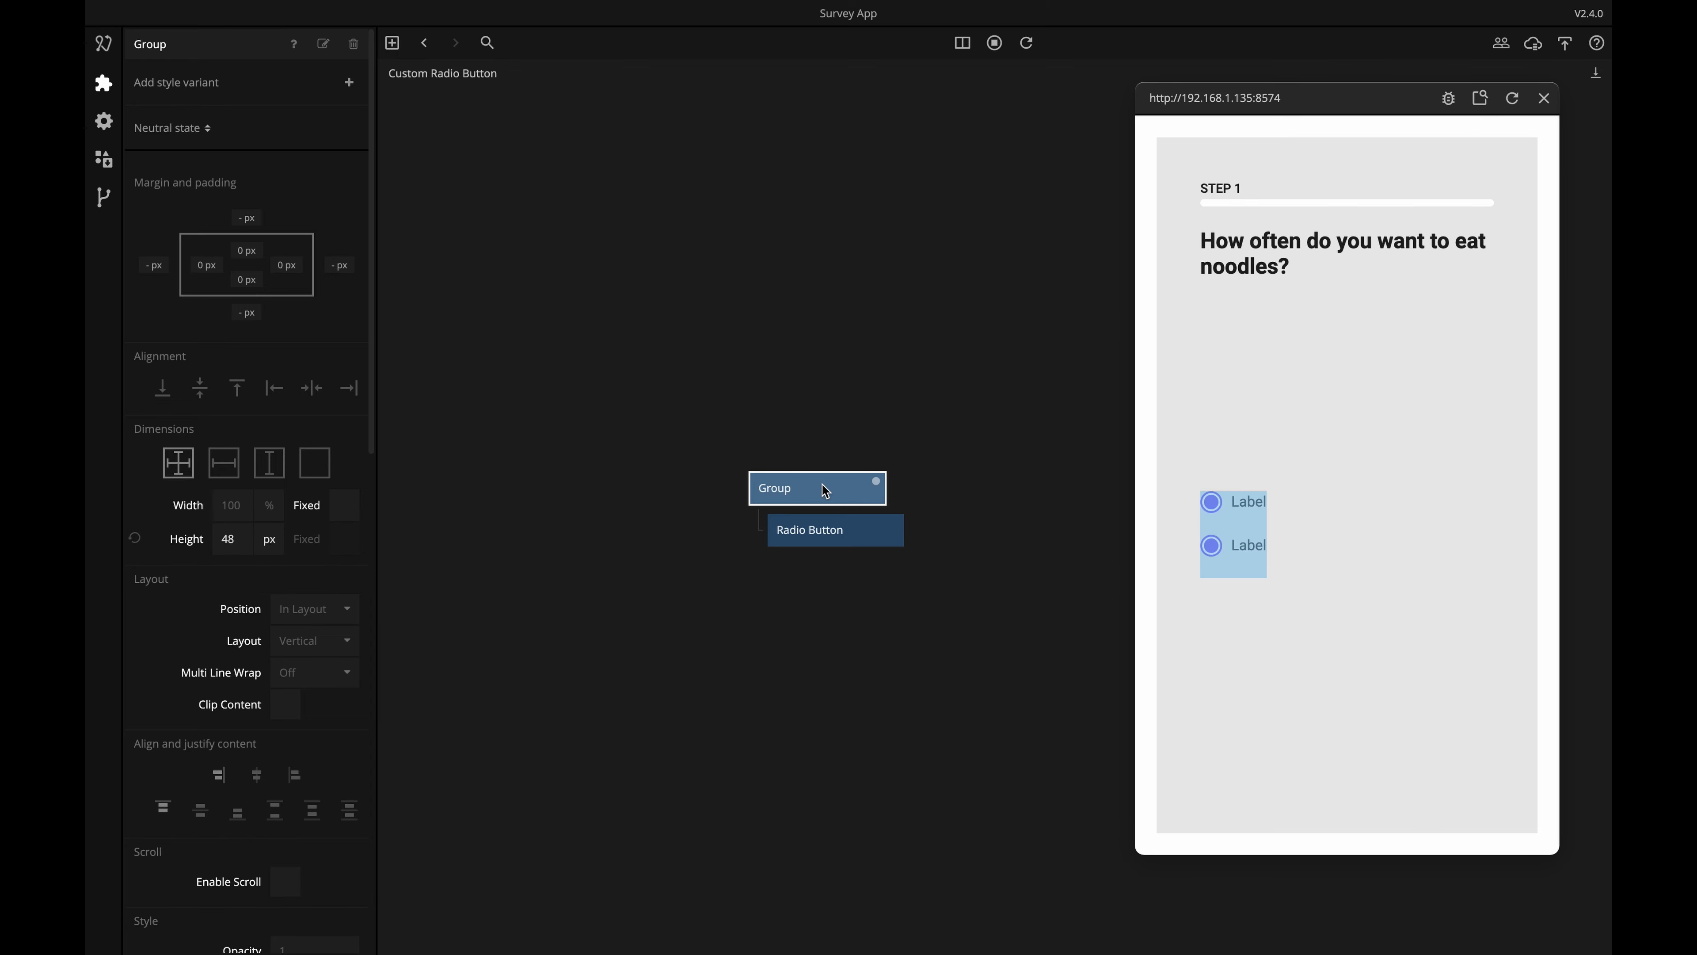
# Set the root Group's bottom margin to 16 px.
pyautogui.click(244, 313)
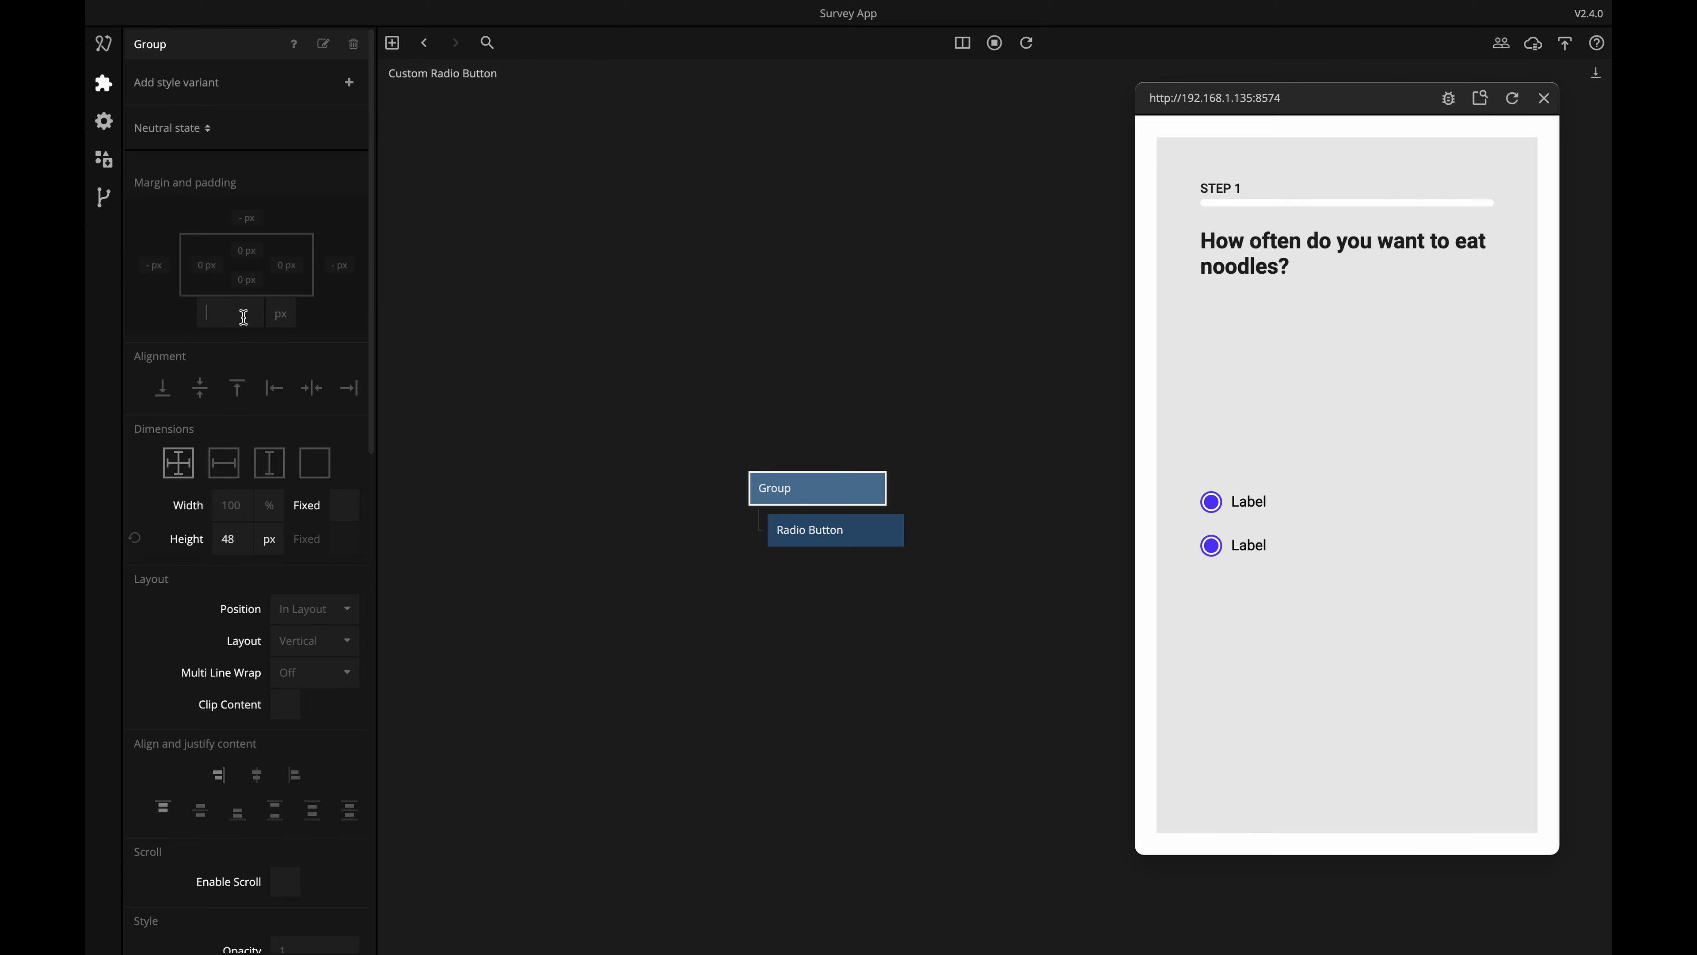
pyautogui.write('16')
pyautogui.press('Return')
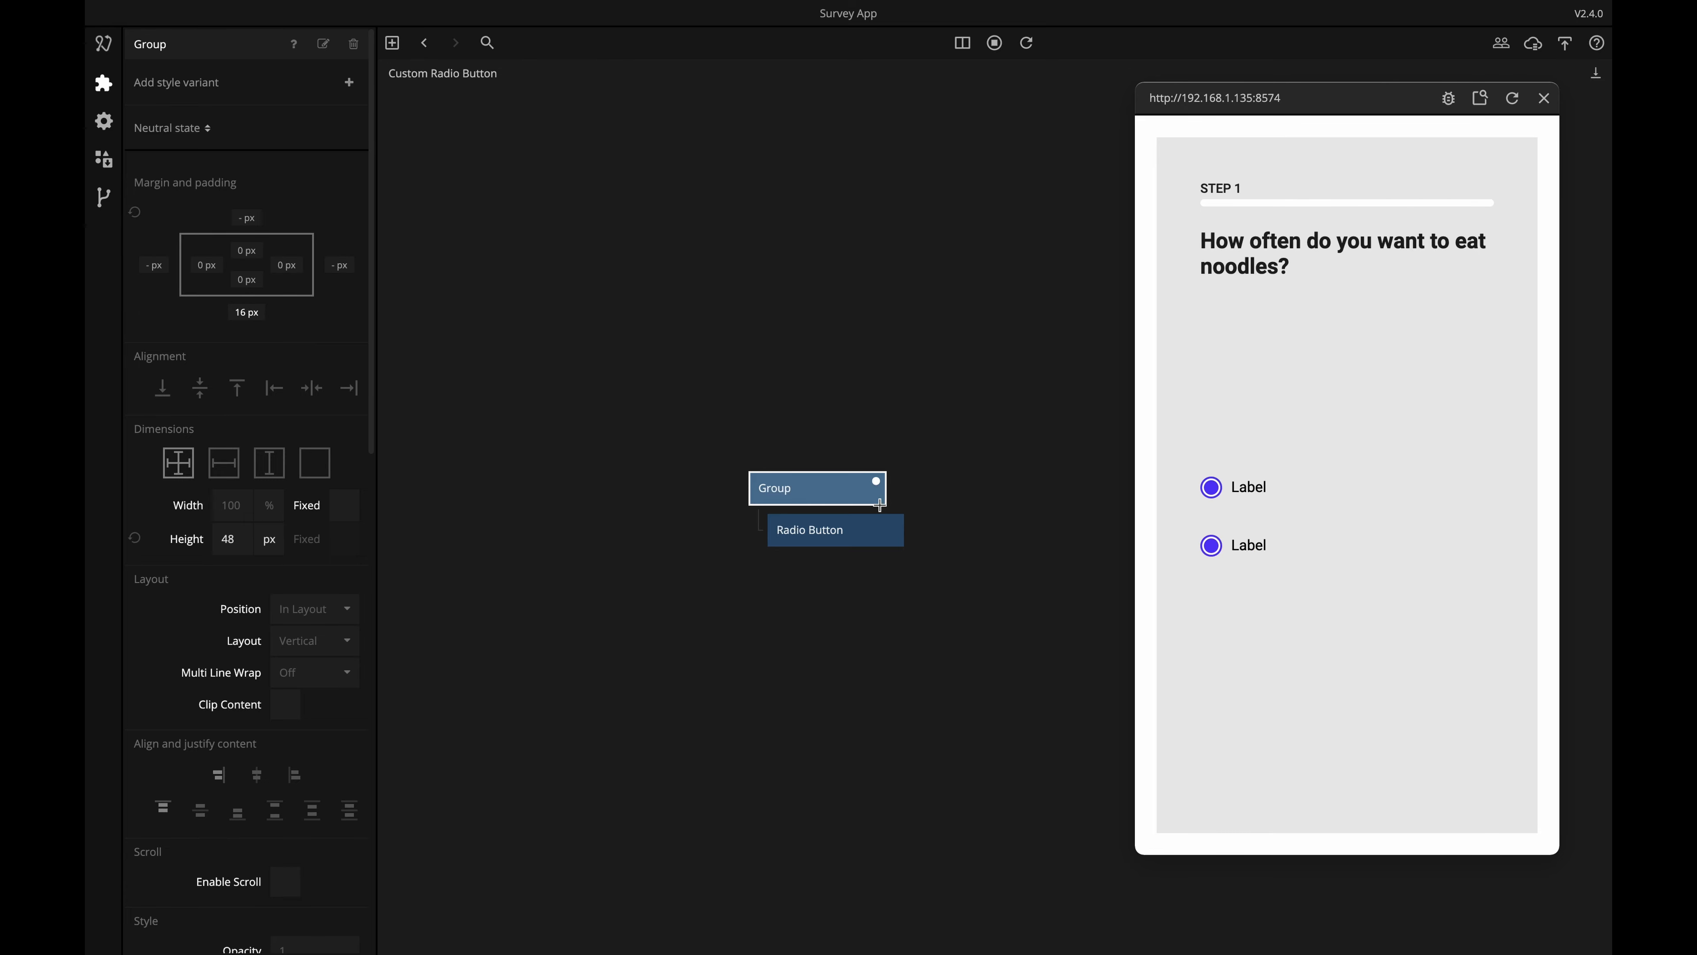
# Add a second Group node inside the root Group, directly above the Radio Button.
pyautogui.rightClick(727, 625)
pyautogui.write('gr')
pyautogui.press('Return')
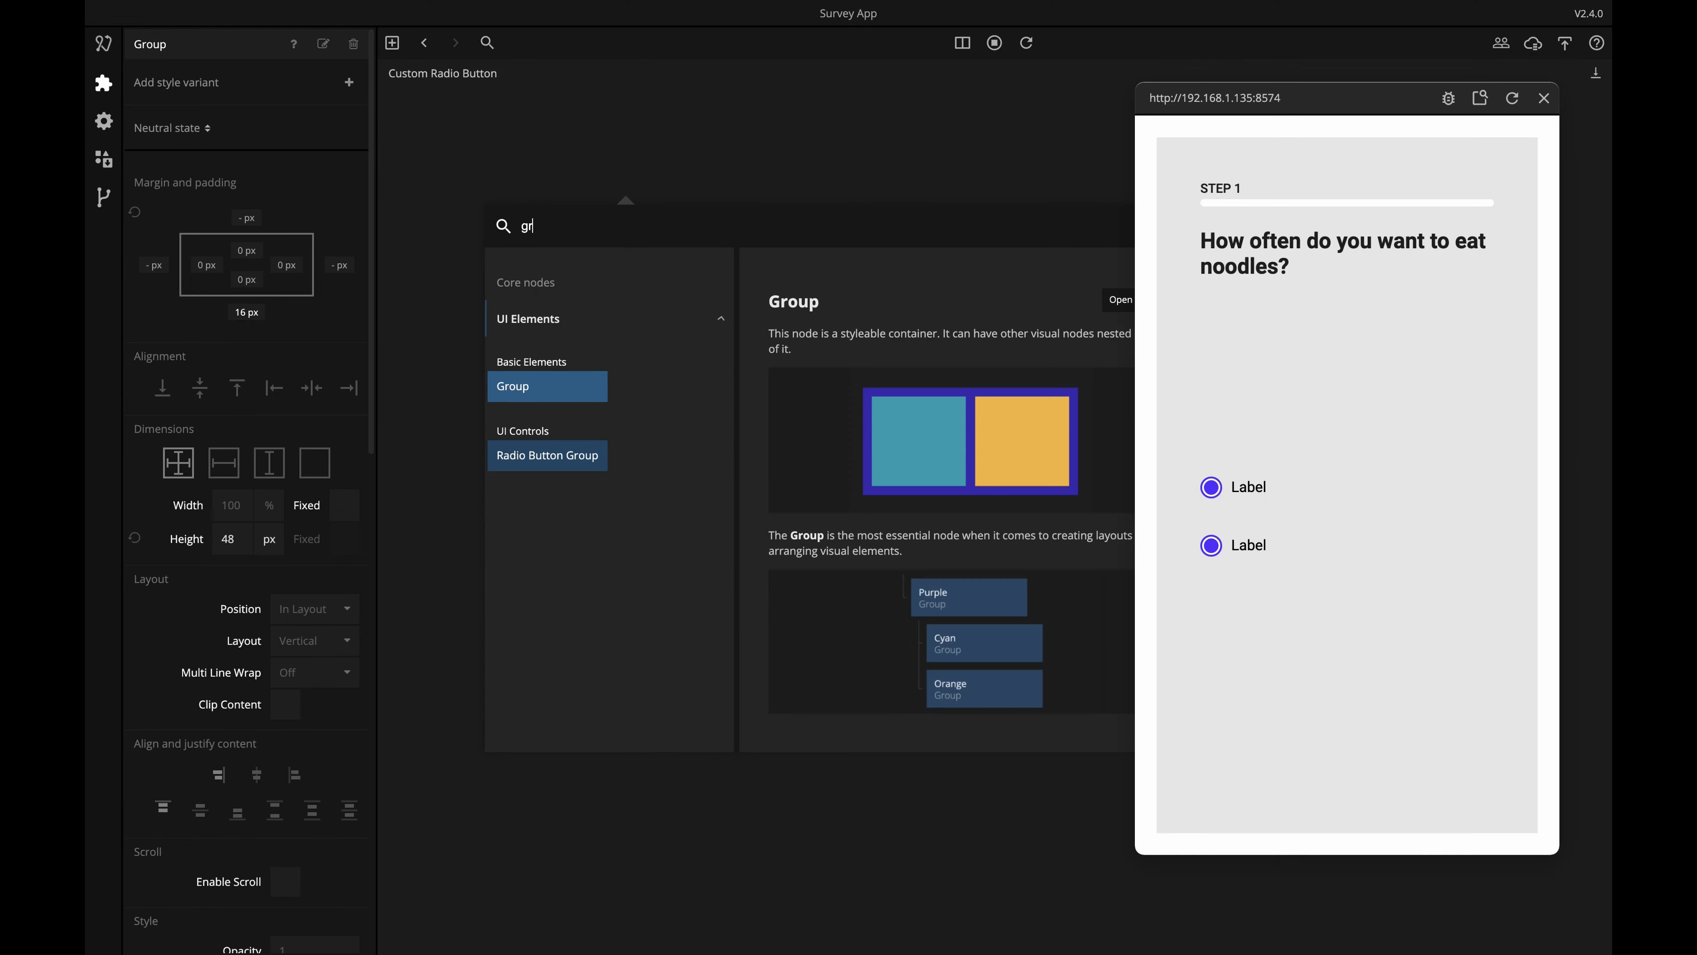
pyautogui.moveTo(780, 649); pyautogui.dragTo(829, 539)
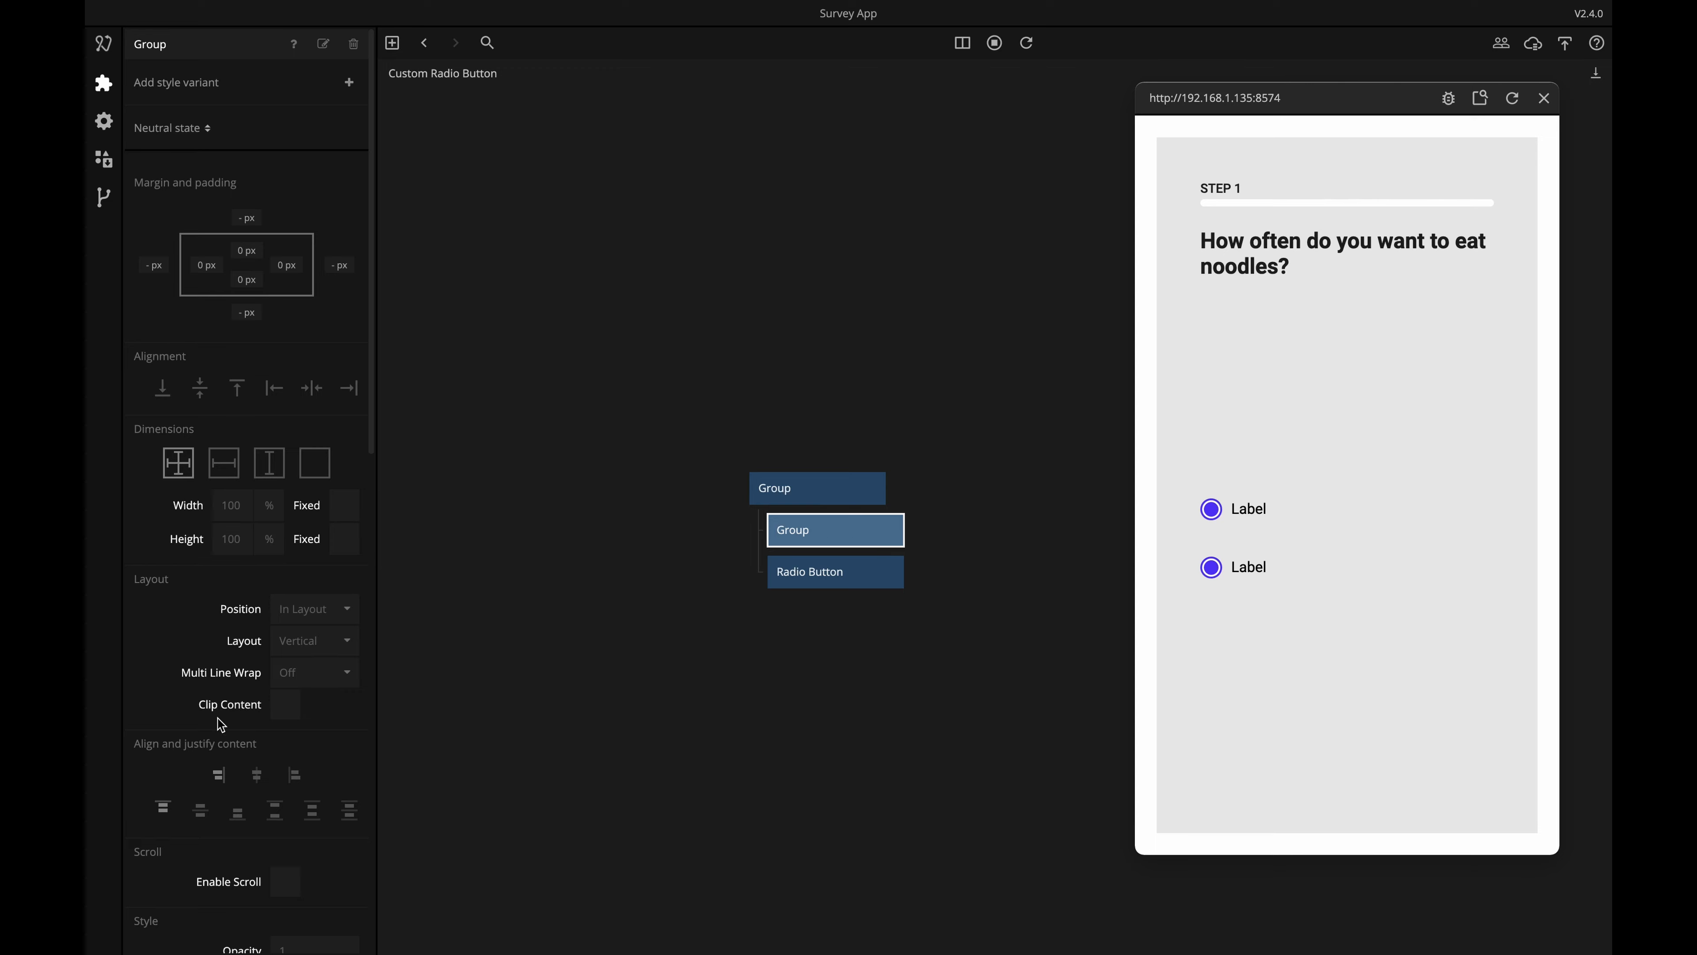
# Give the nested Group a #FFFFFF background color and set its position to Absolute.
pyautogui.scroll(-5, 205, 697)
pyautogui.click(304, 709)
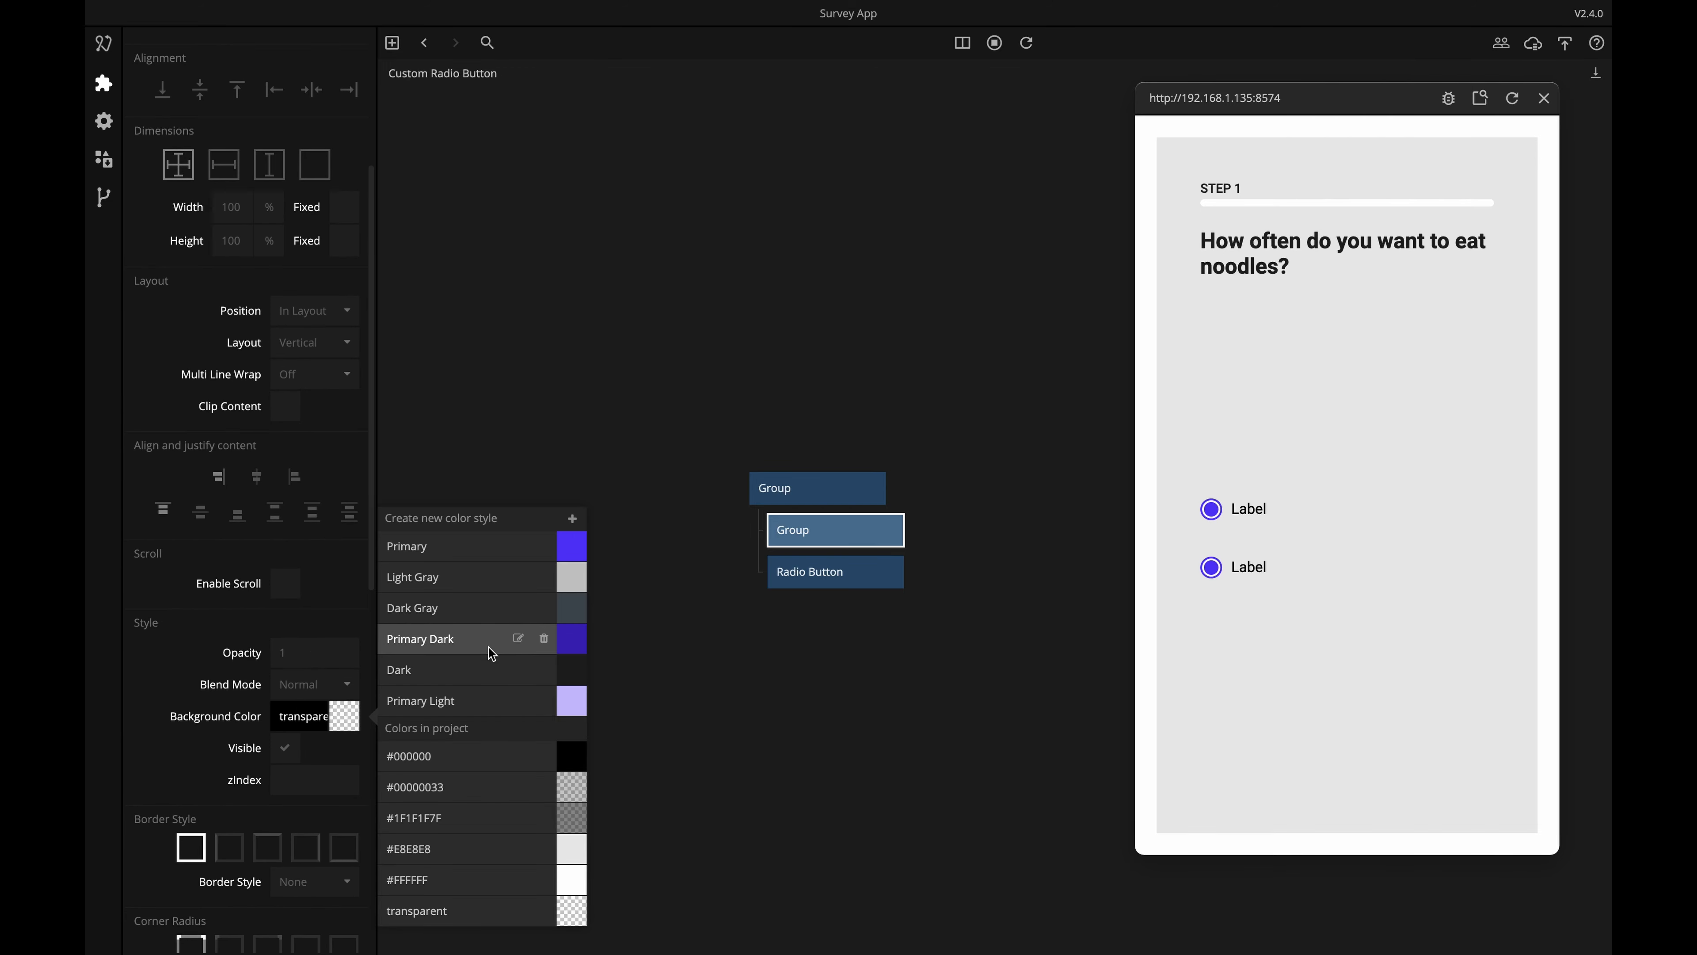
pyautogui.click(450, 879)
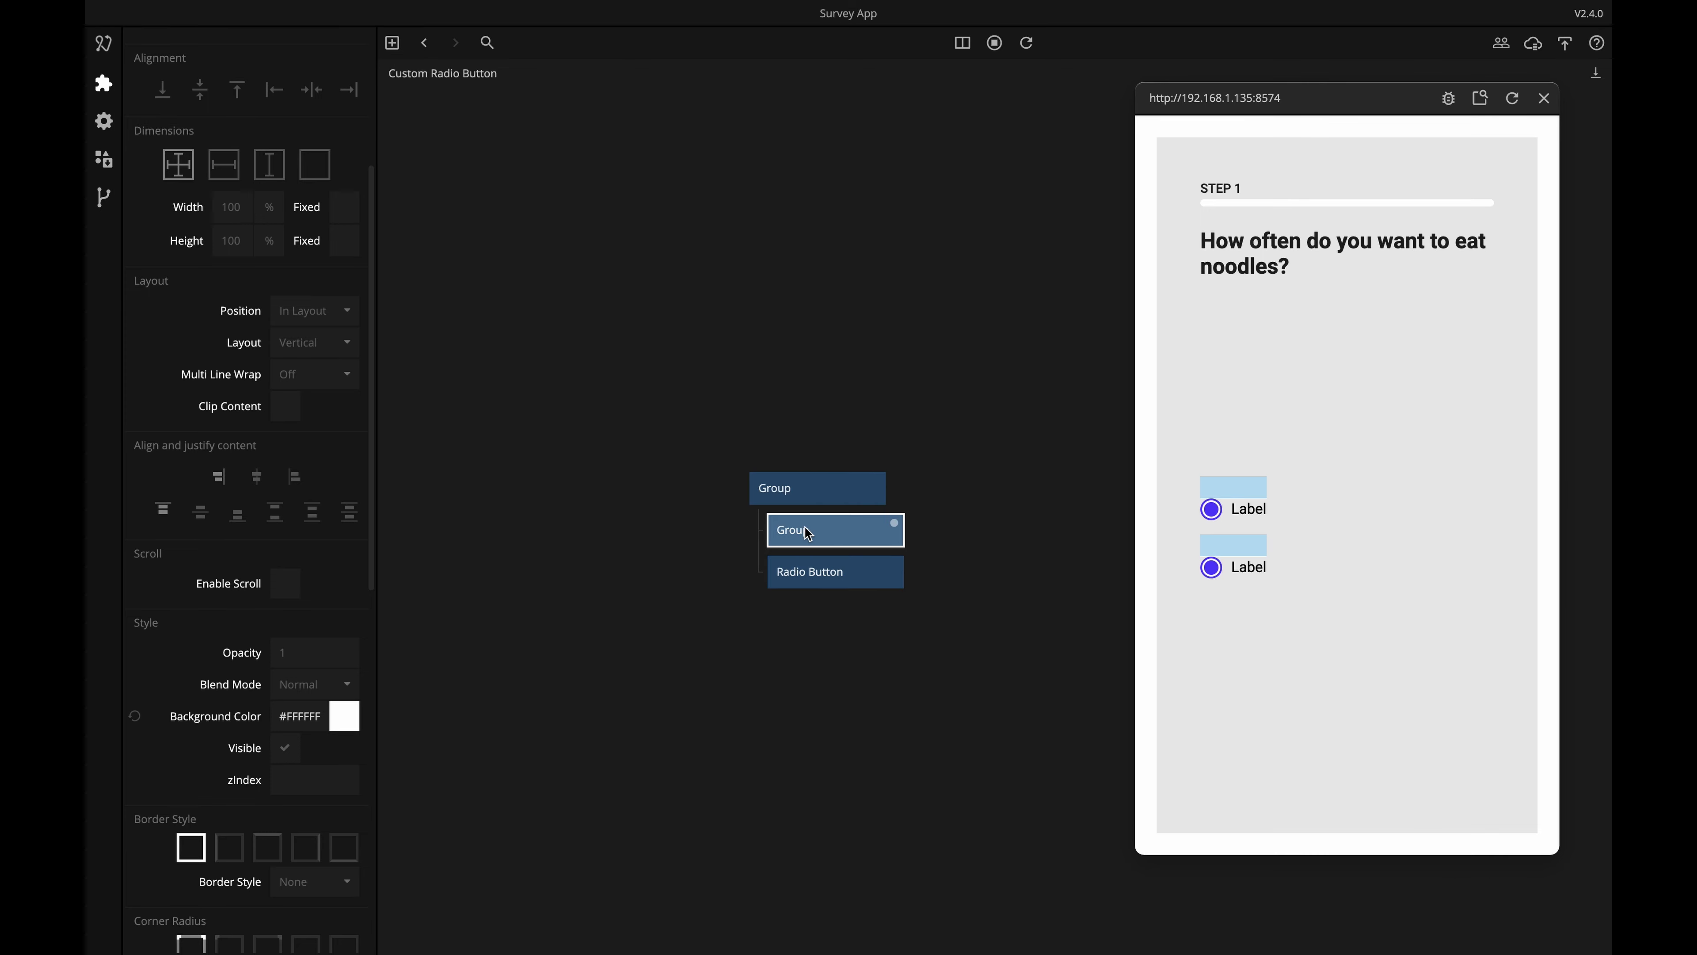
pyautogui.scroll(2, 306, 450)
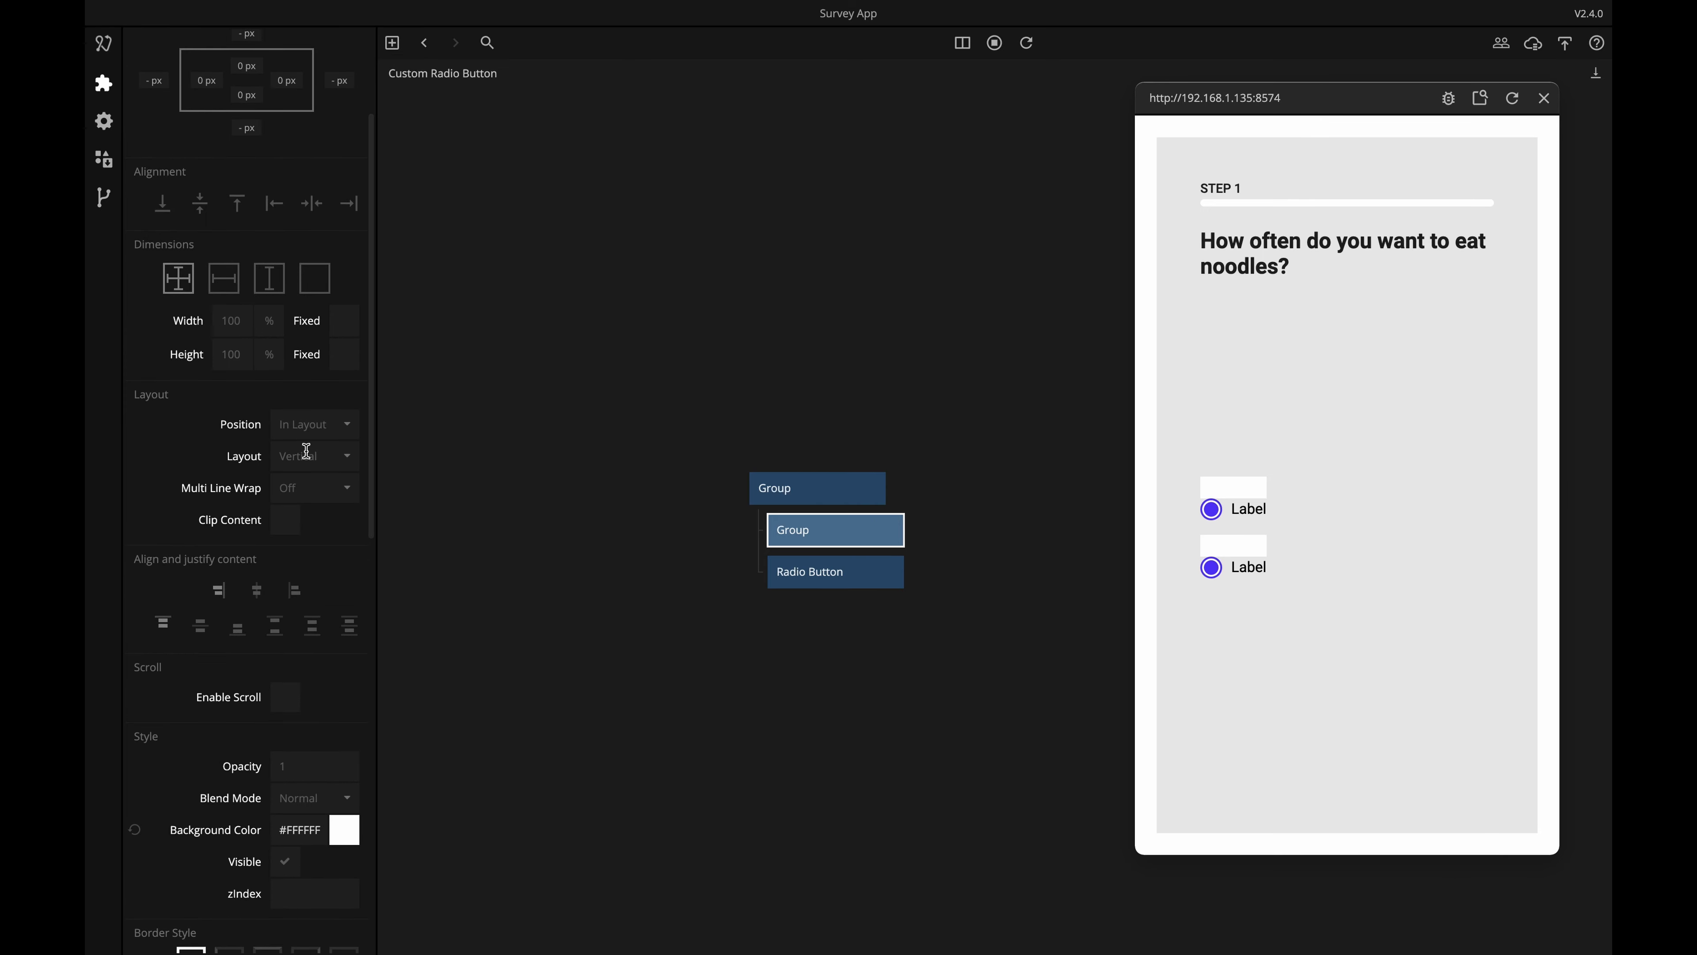
pyautogui.click(314, 424)
pyautogui.click(317, 486)
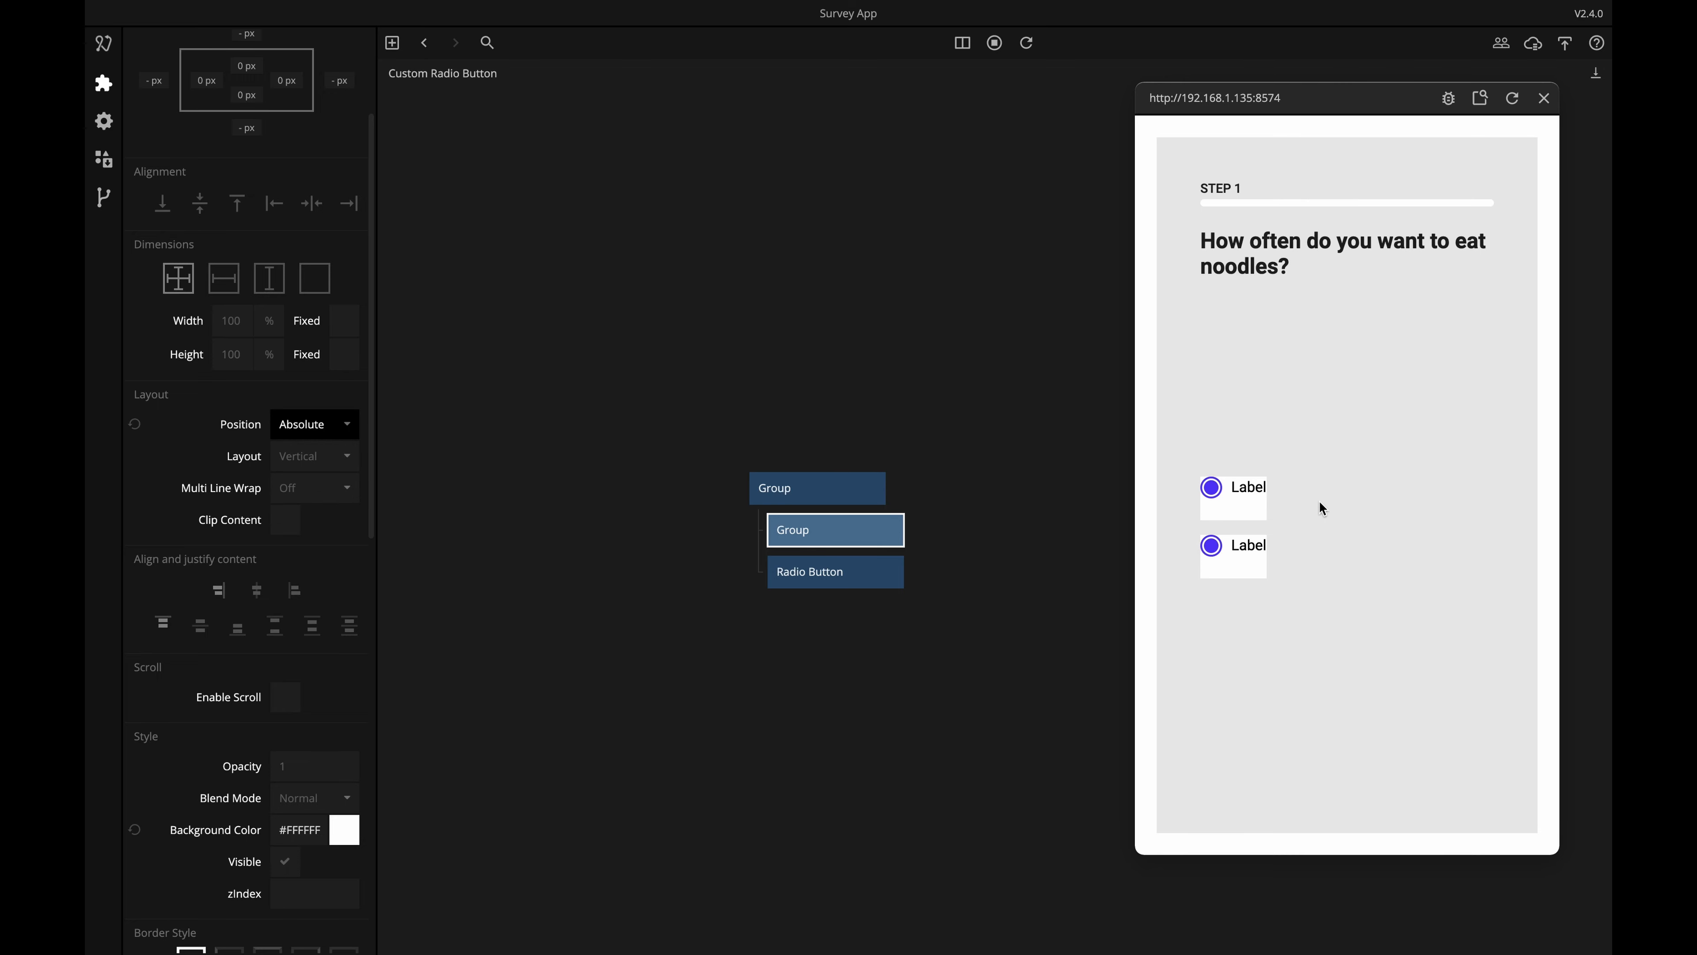
# Center the root Group's content vertically.
pyautogui.click(808, 500)
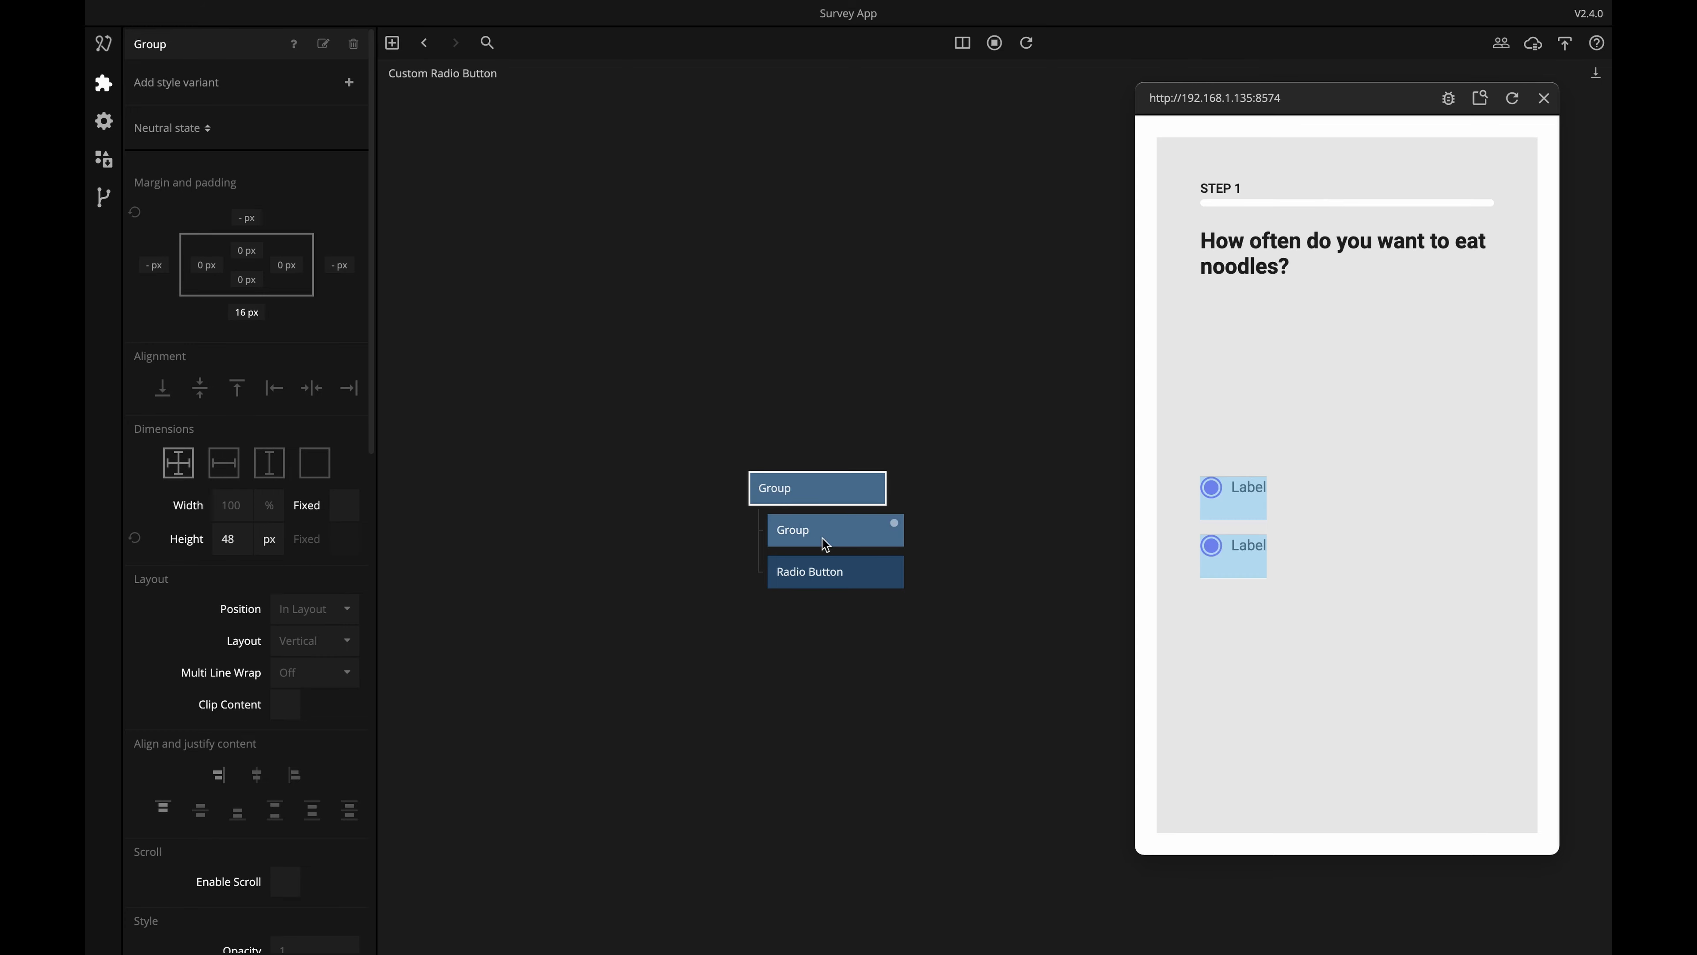
pyautogui.click(846, 574)
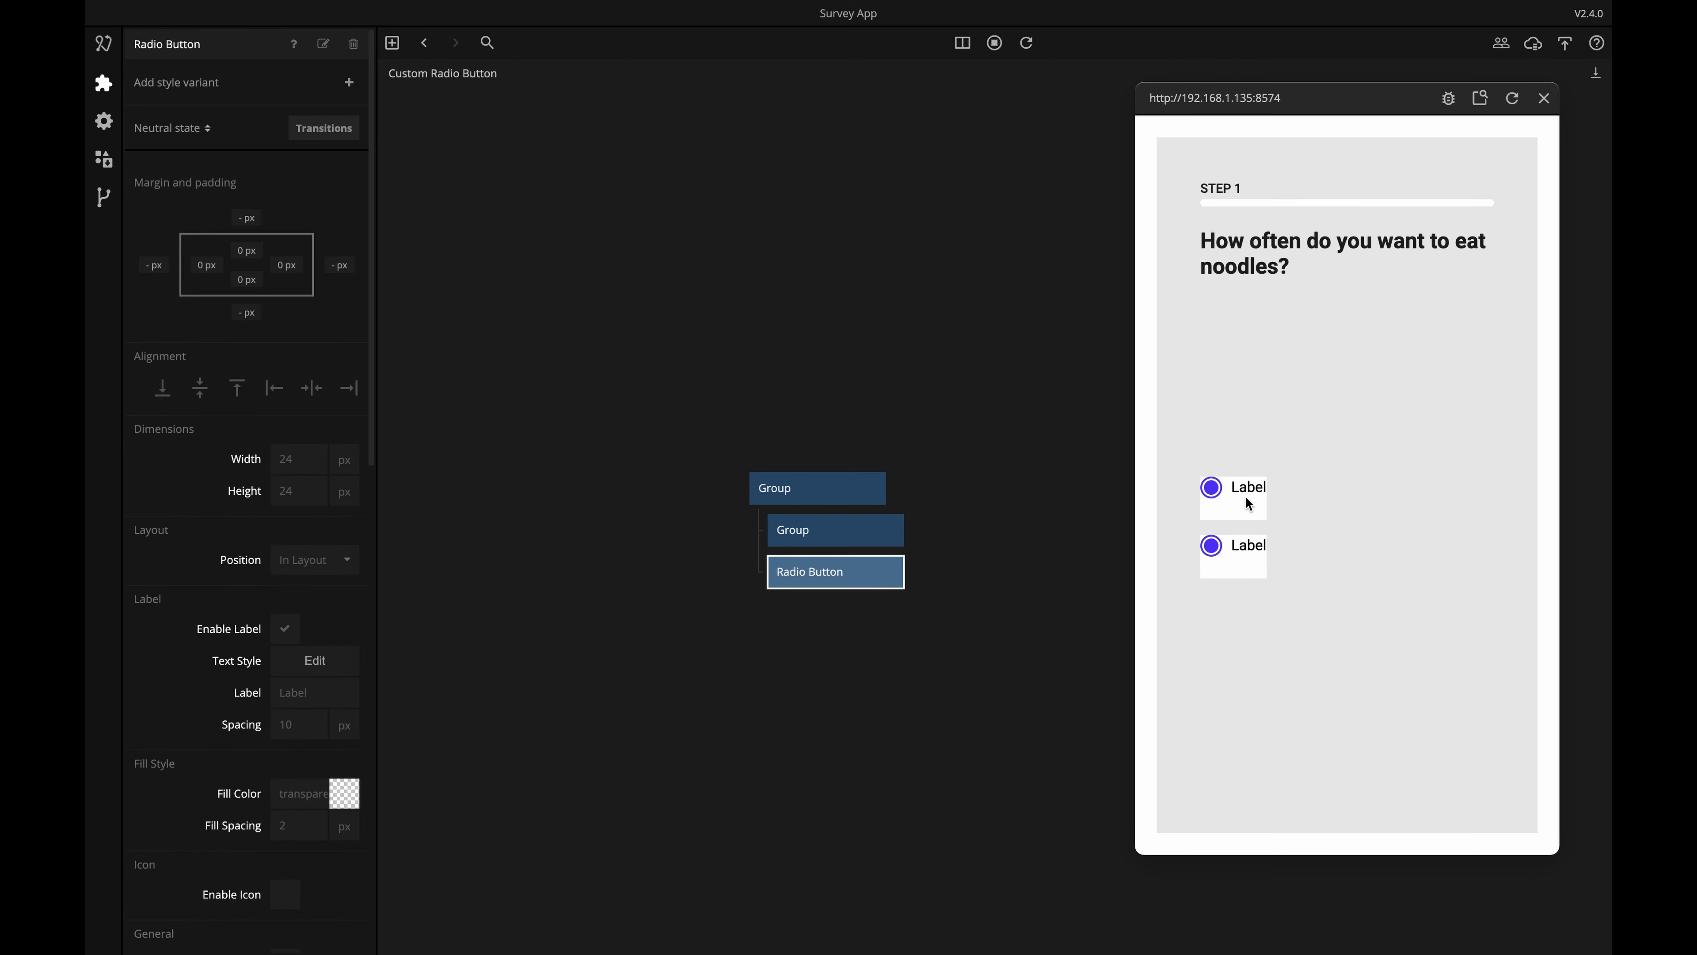
pyautogui.click(866, 485)
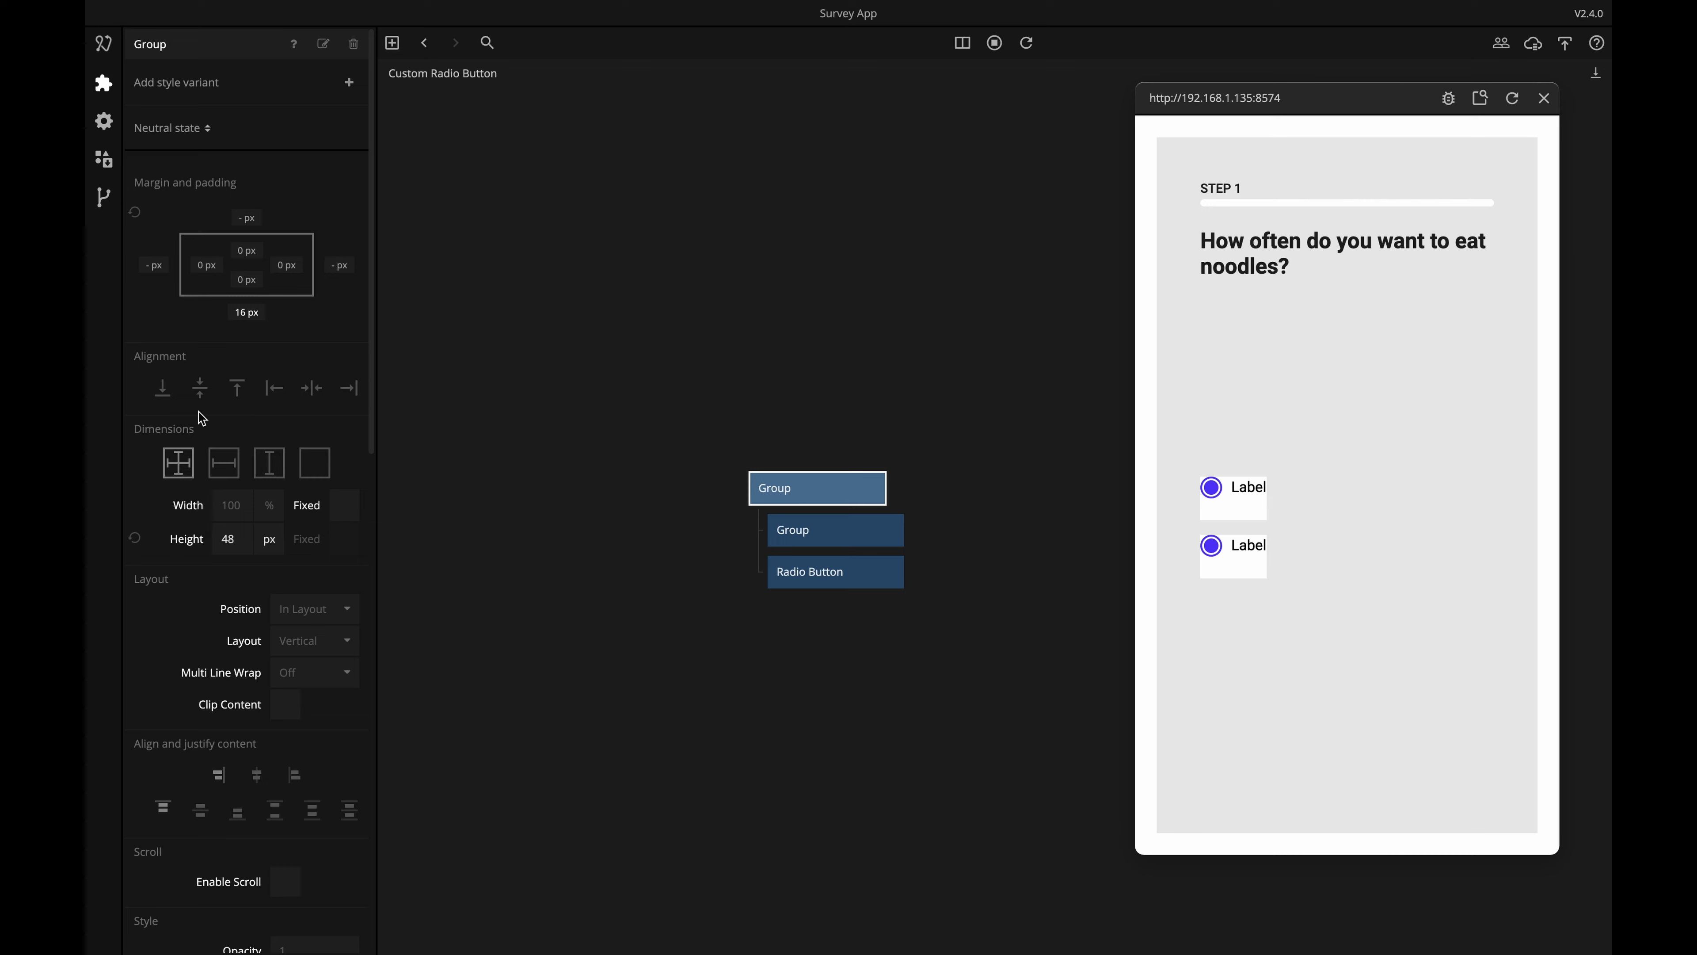
pyautogui.click(200, 810)
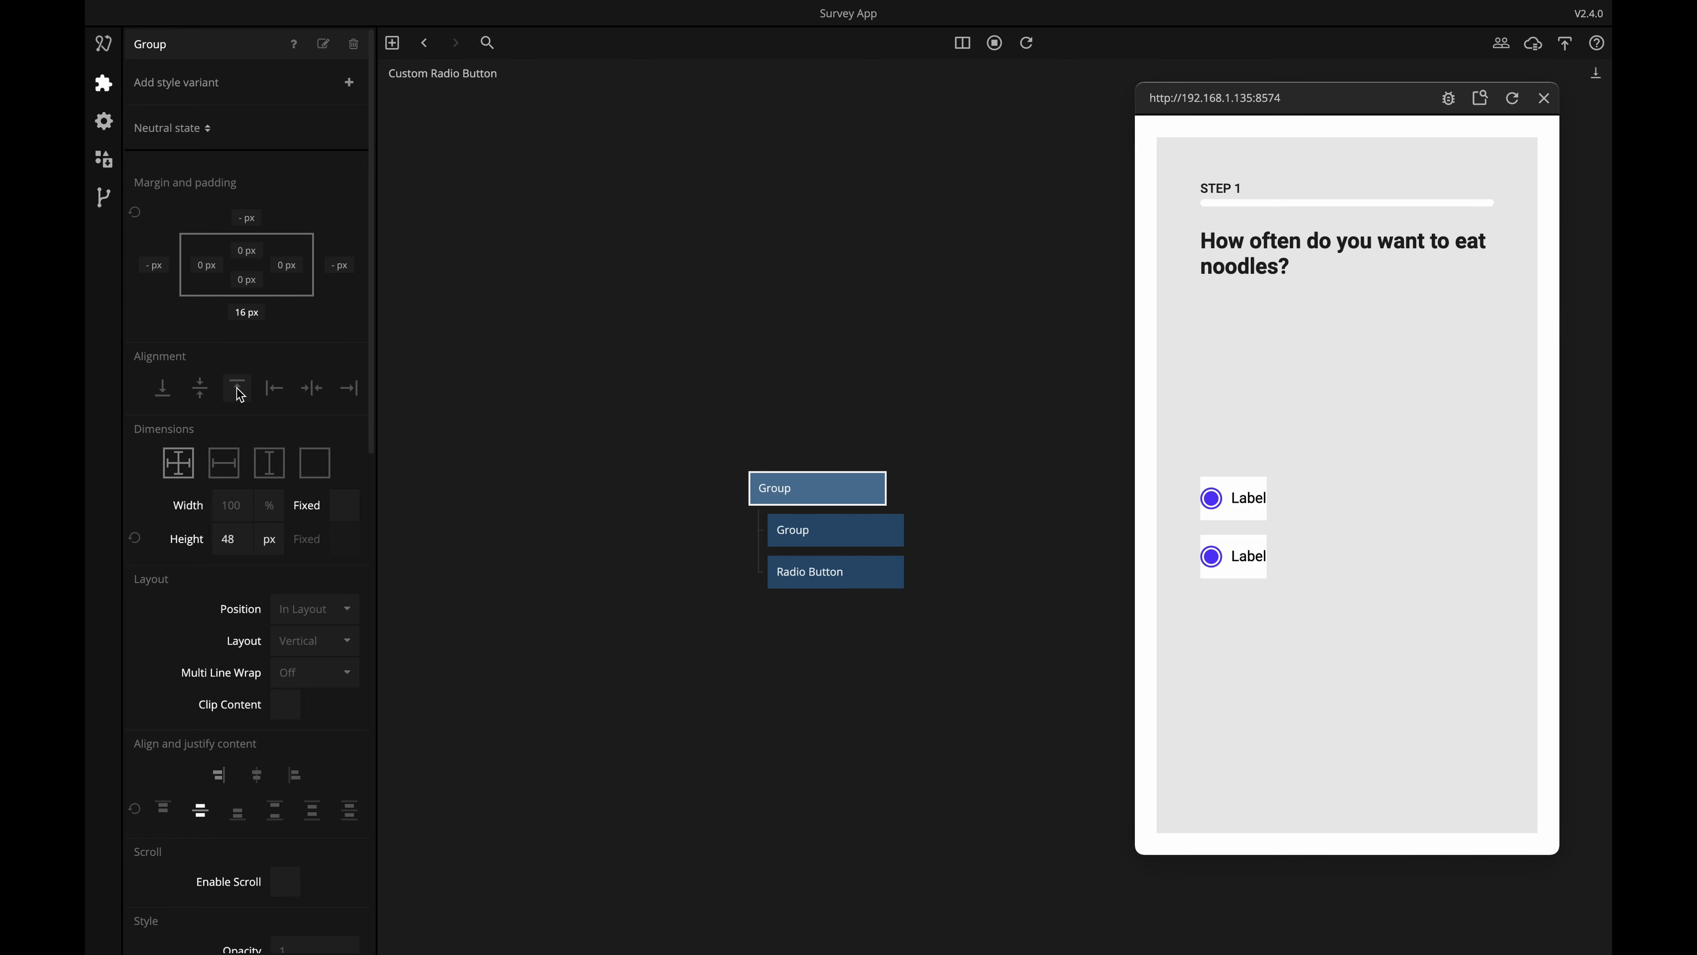
# Set the root Group's left and right padding to 16 px each.
pyautogui.click(206, 265)
pyautogui.write('16')
pyautogui.press('Return')
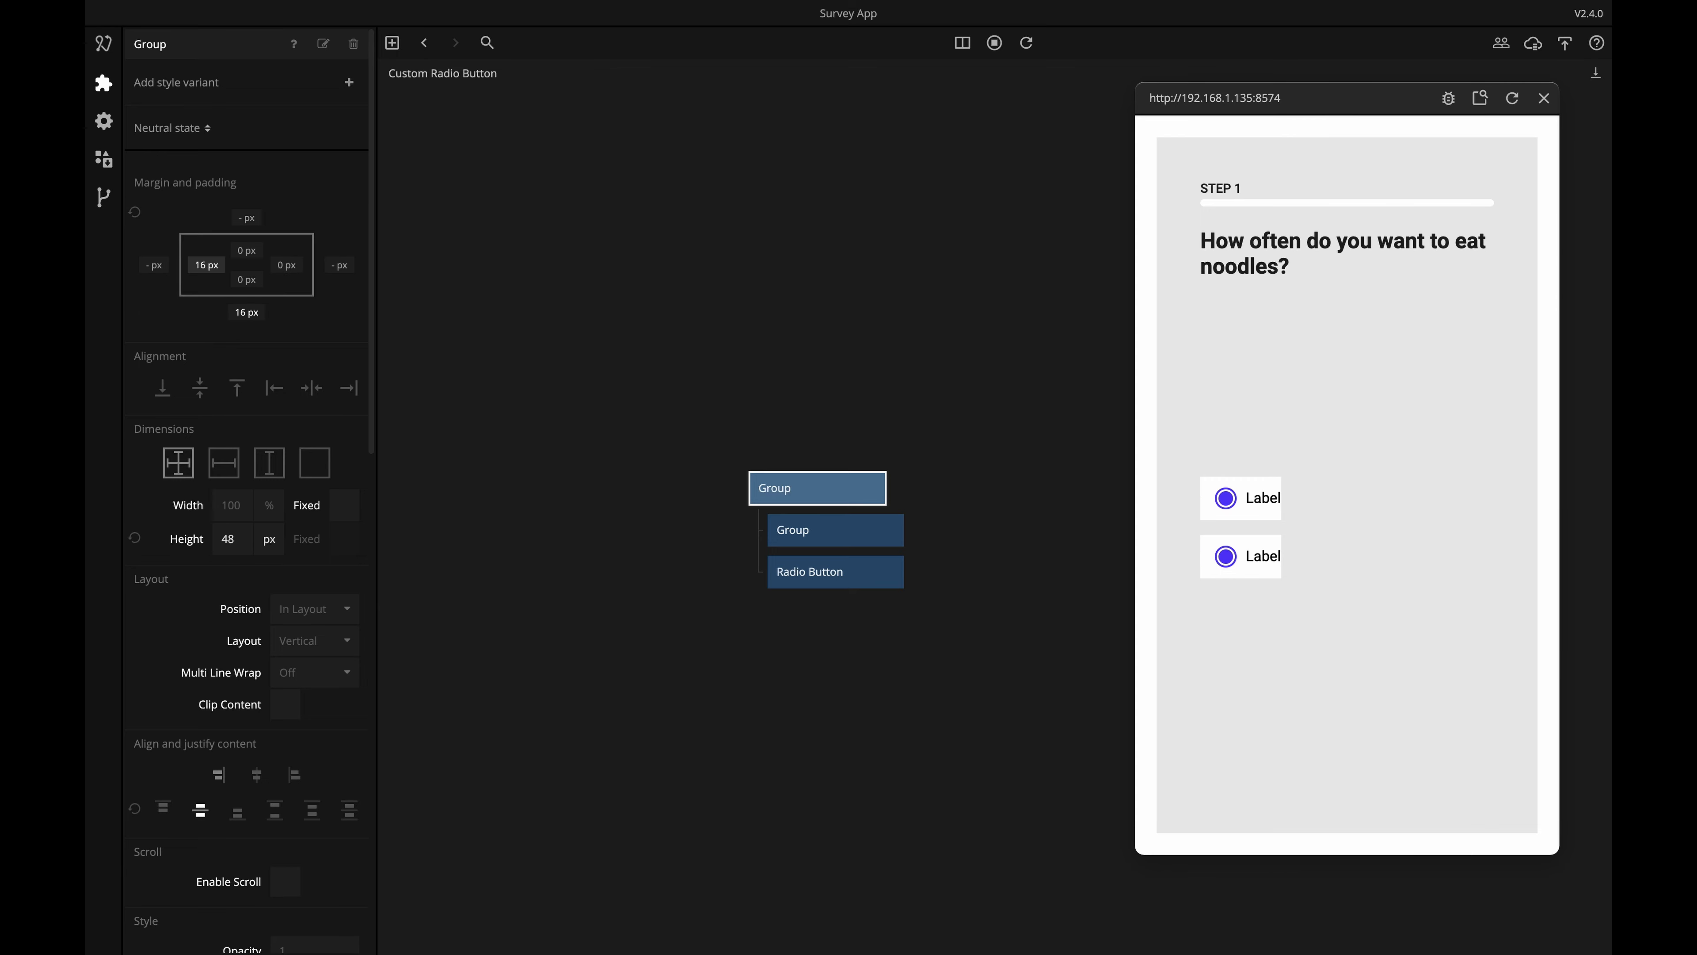
pyautogui.click(286, 265)
pyautogui.write('16')
pyautogui.press('Return')
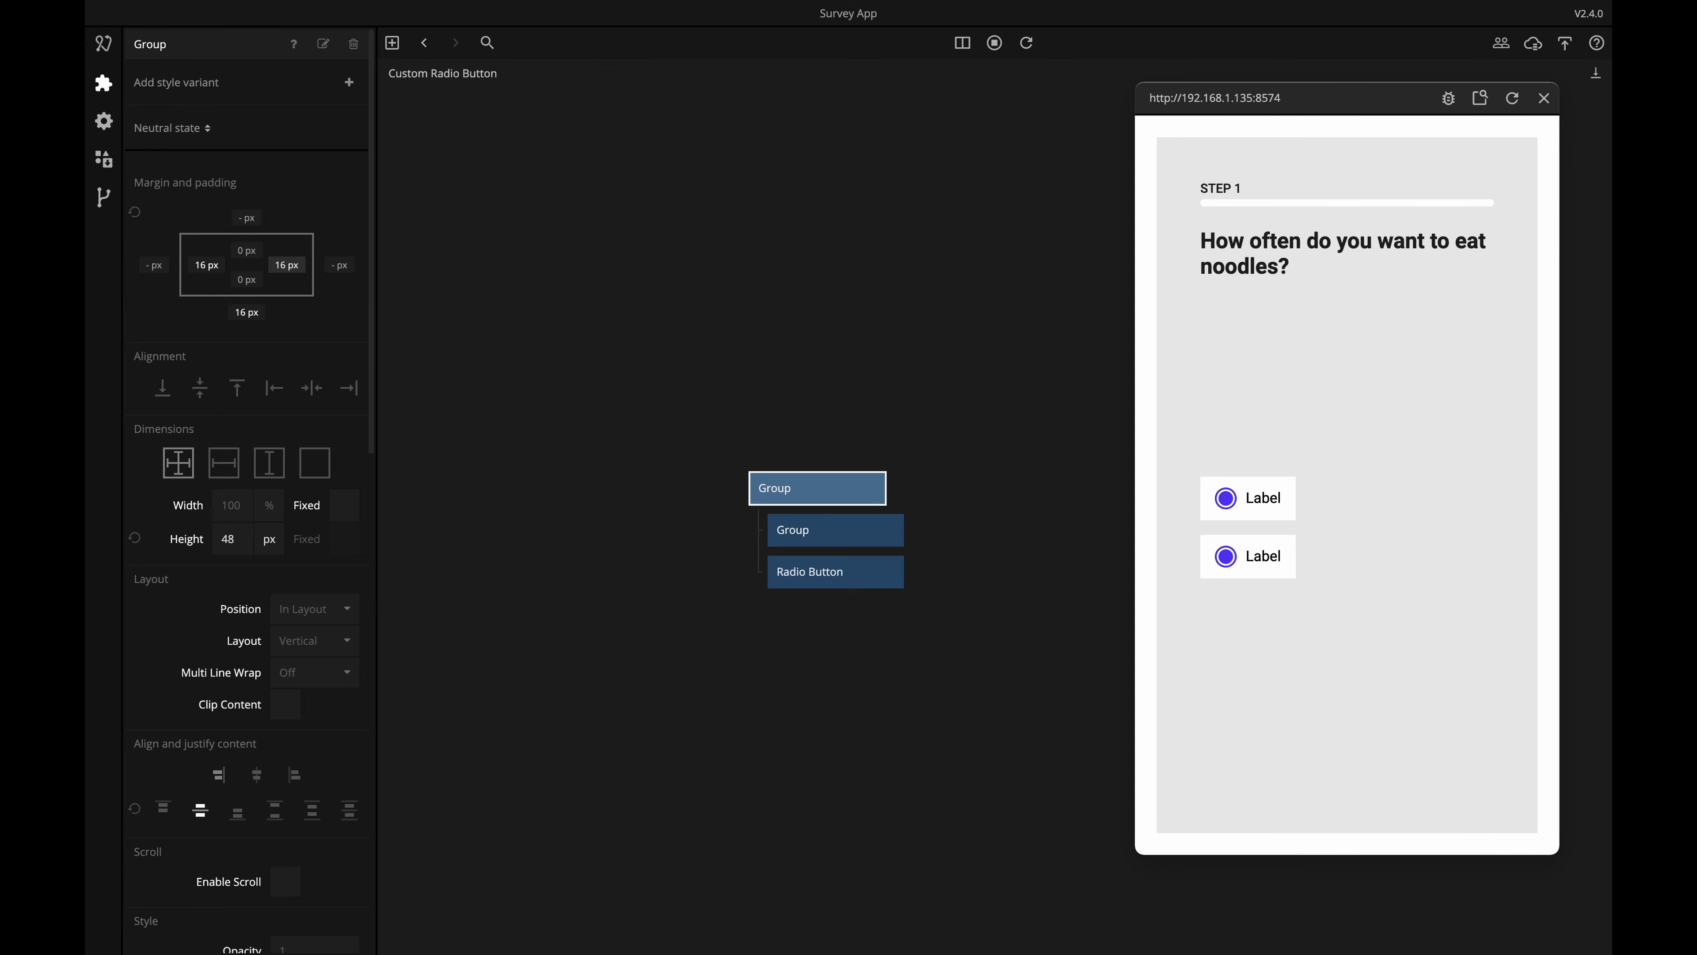
# Set the nested background Group's corner radius to 100 px.
pyautogui.click(777, 539)
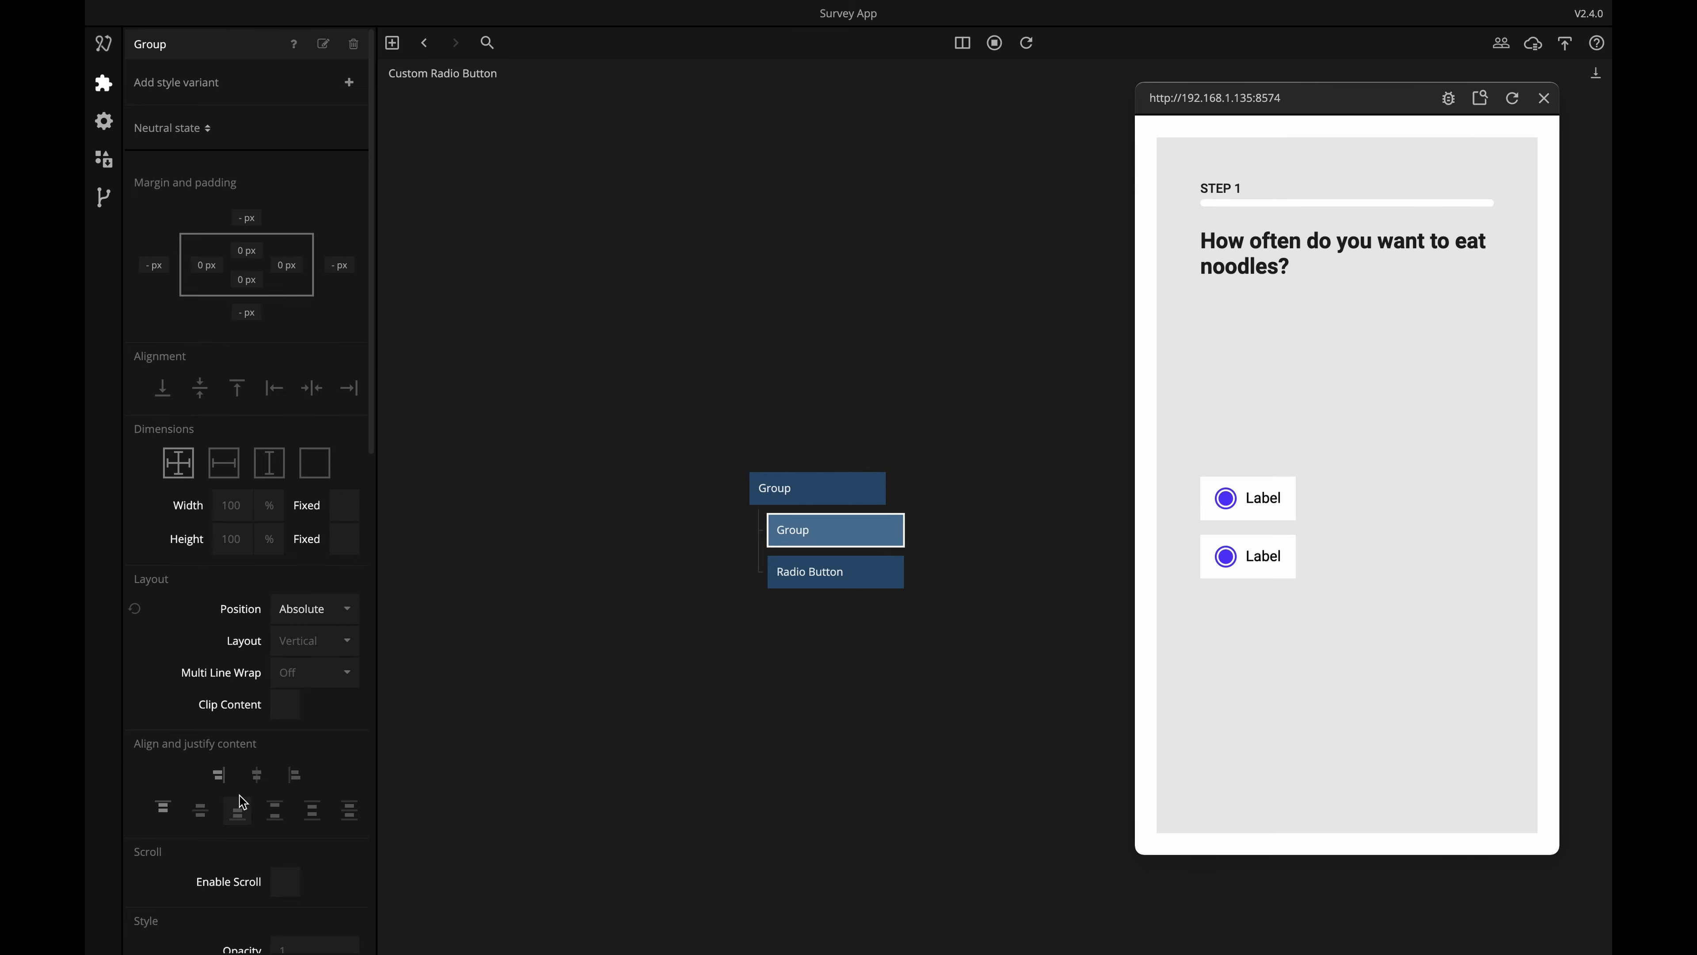
pyautogui.scroll(-10, 242, 802)
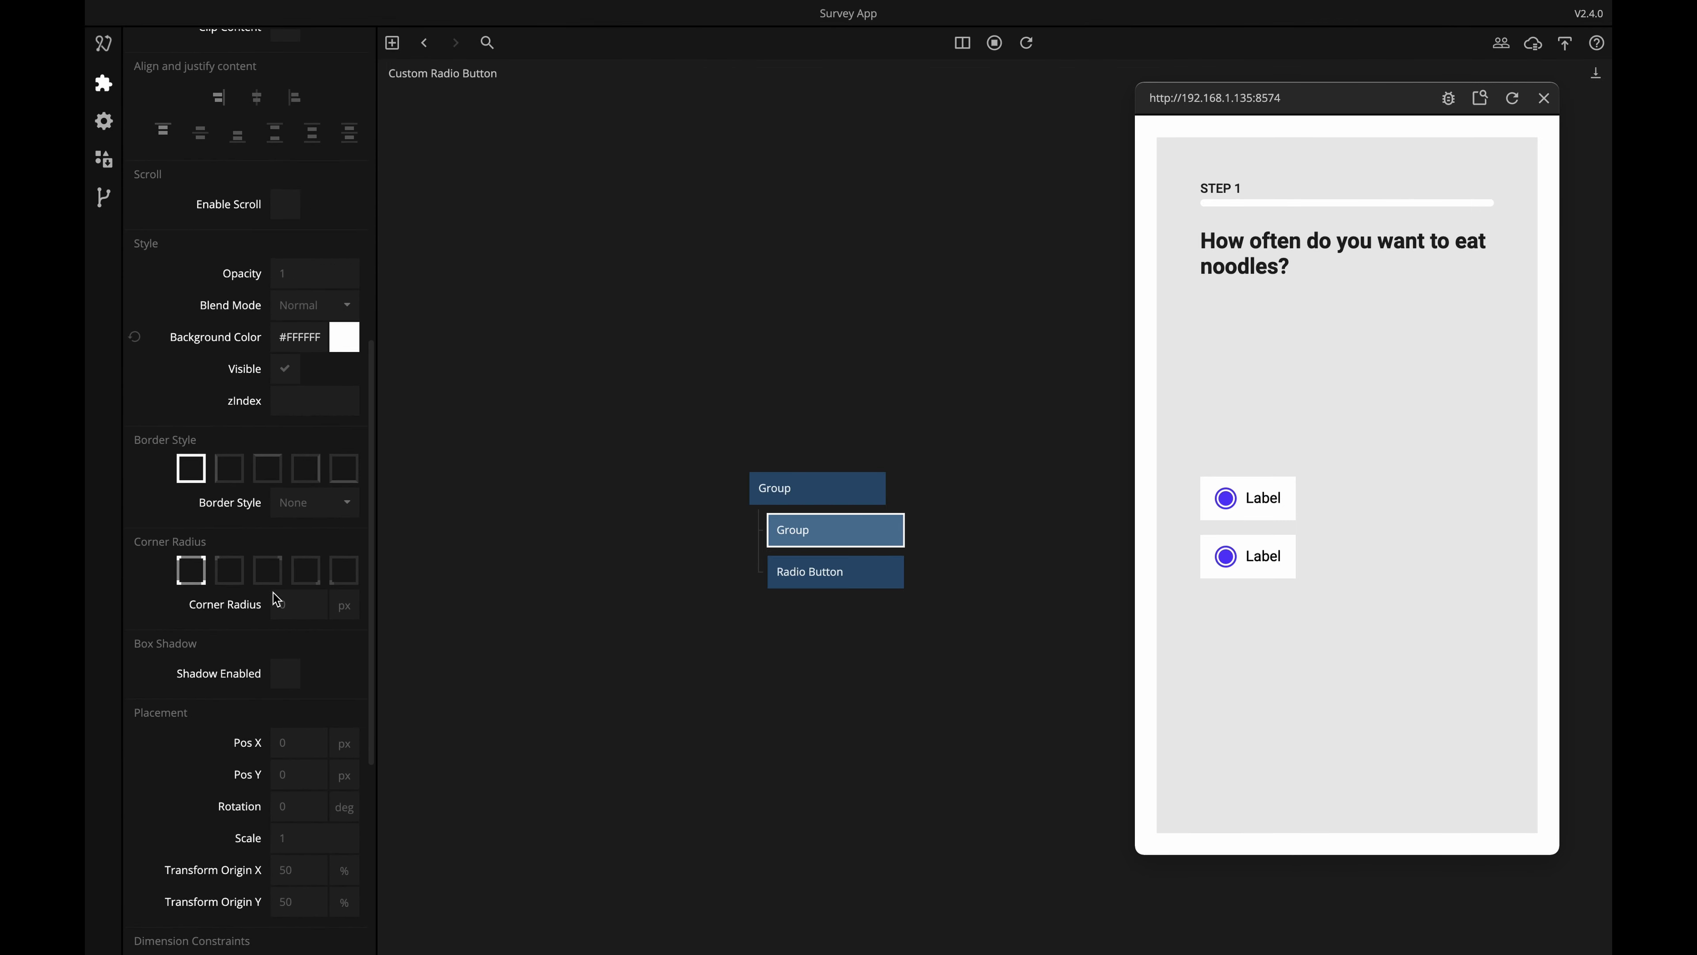
pyautogui.click(298, 613)
pyautogui.write('100')
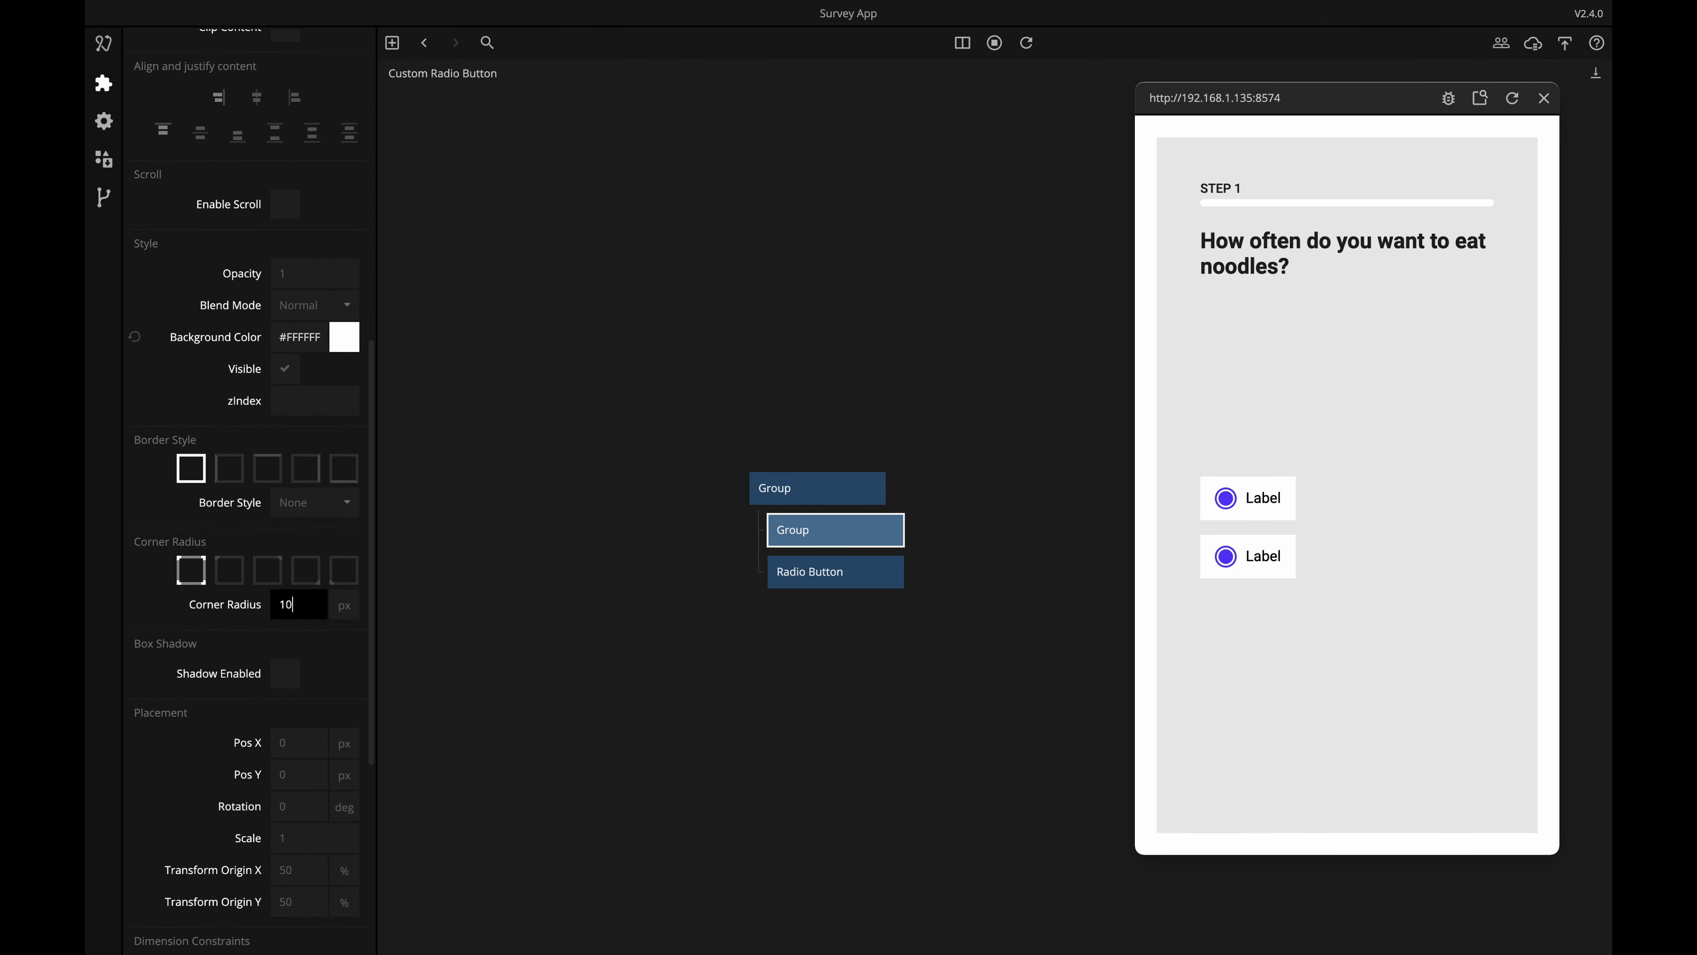
pyautogui.press('Return')
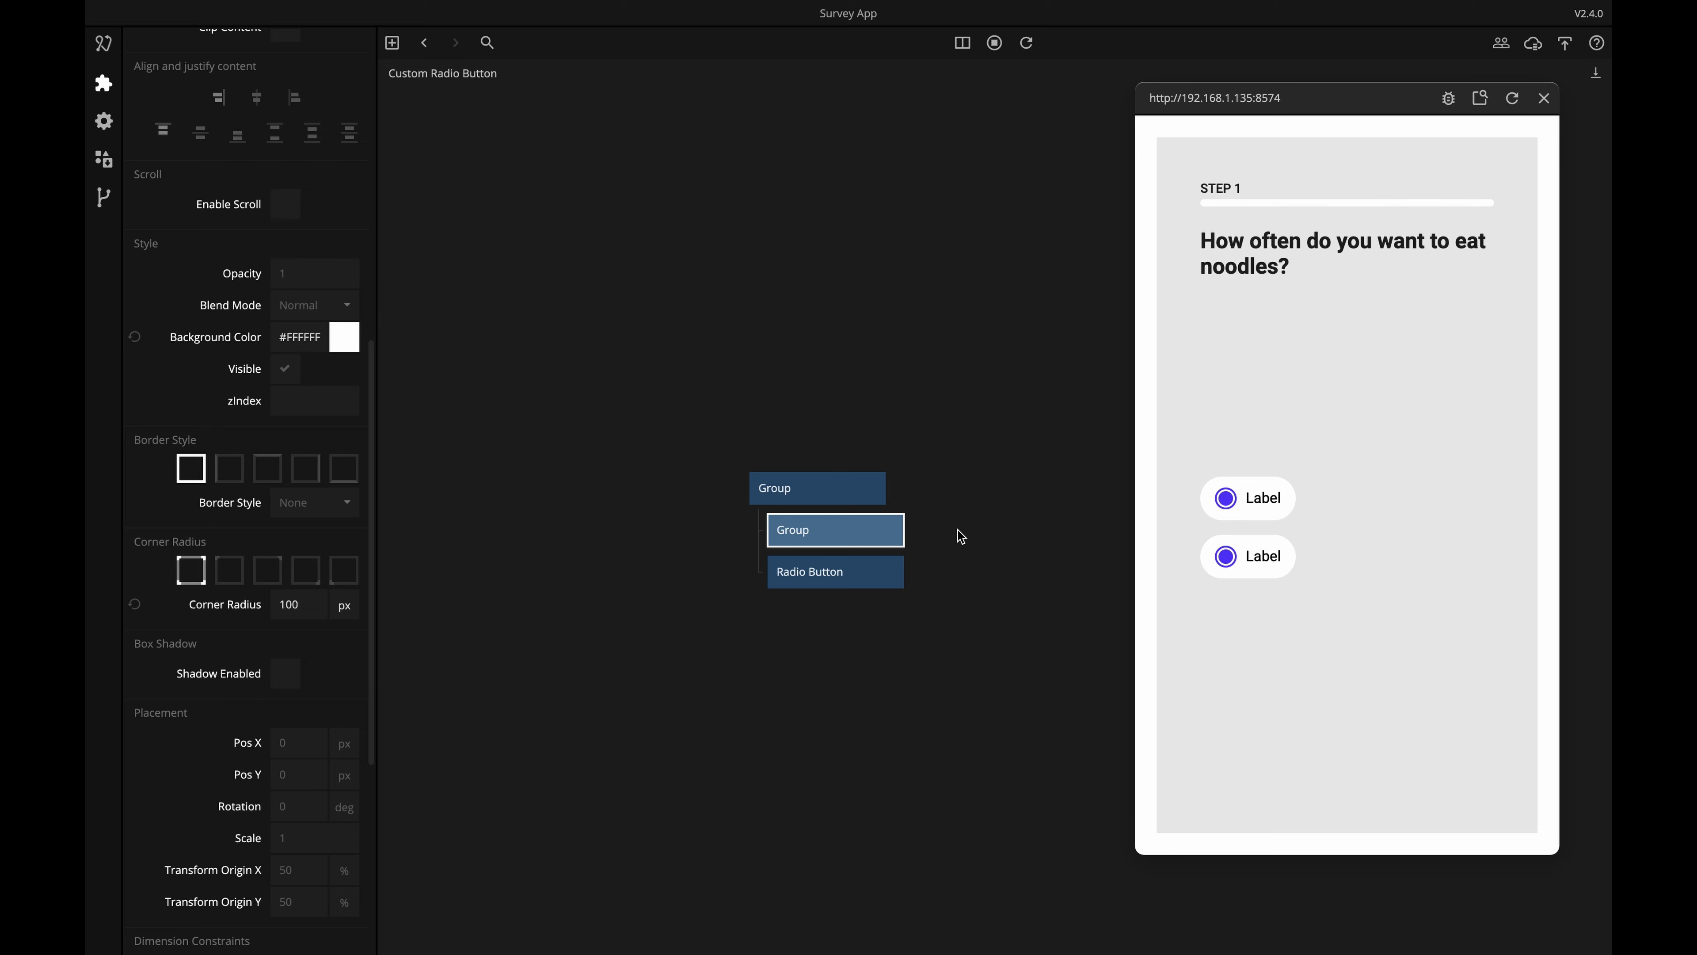
pyautogui.click(950, 569)
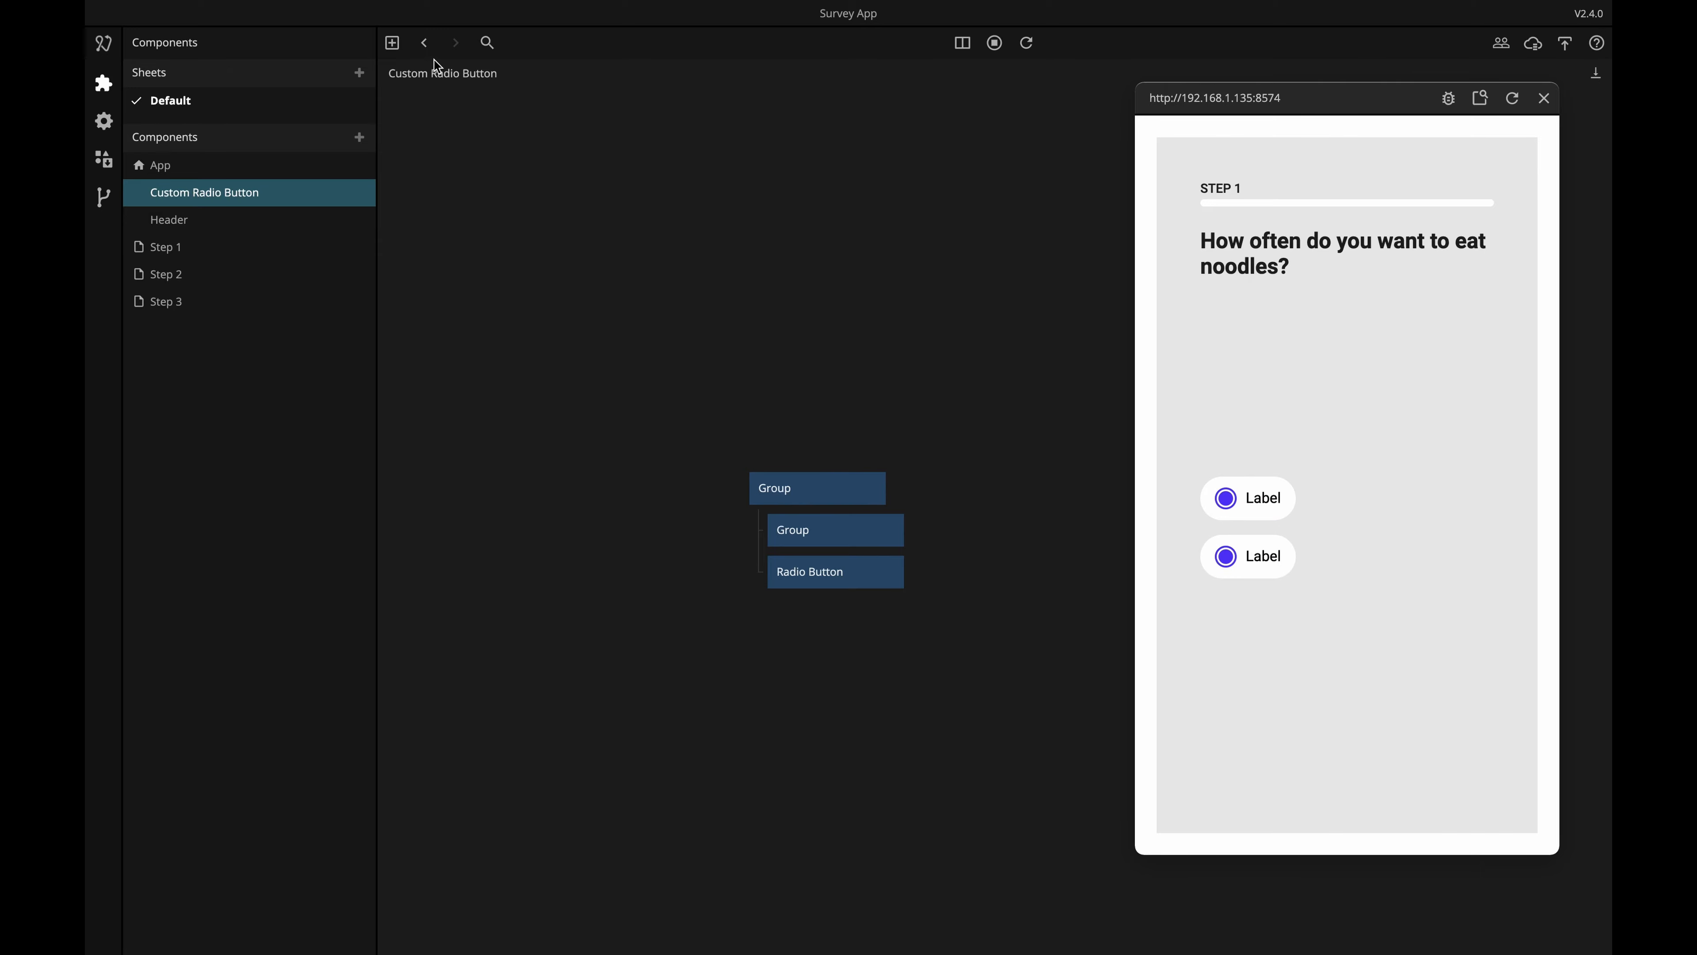
# On the Step 1 page, make the Radio Button Group use a set width with its height following the content.
pyautogui.click(424, 42)
pyautogui.click(680, 546)
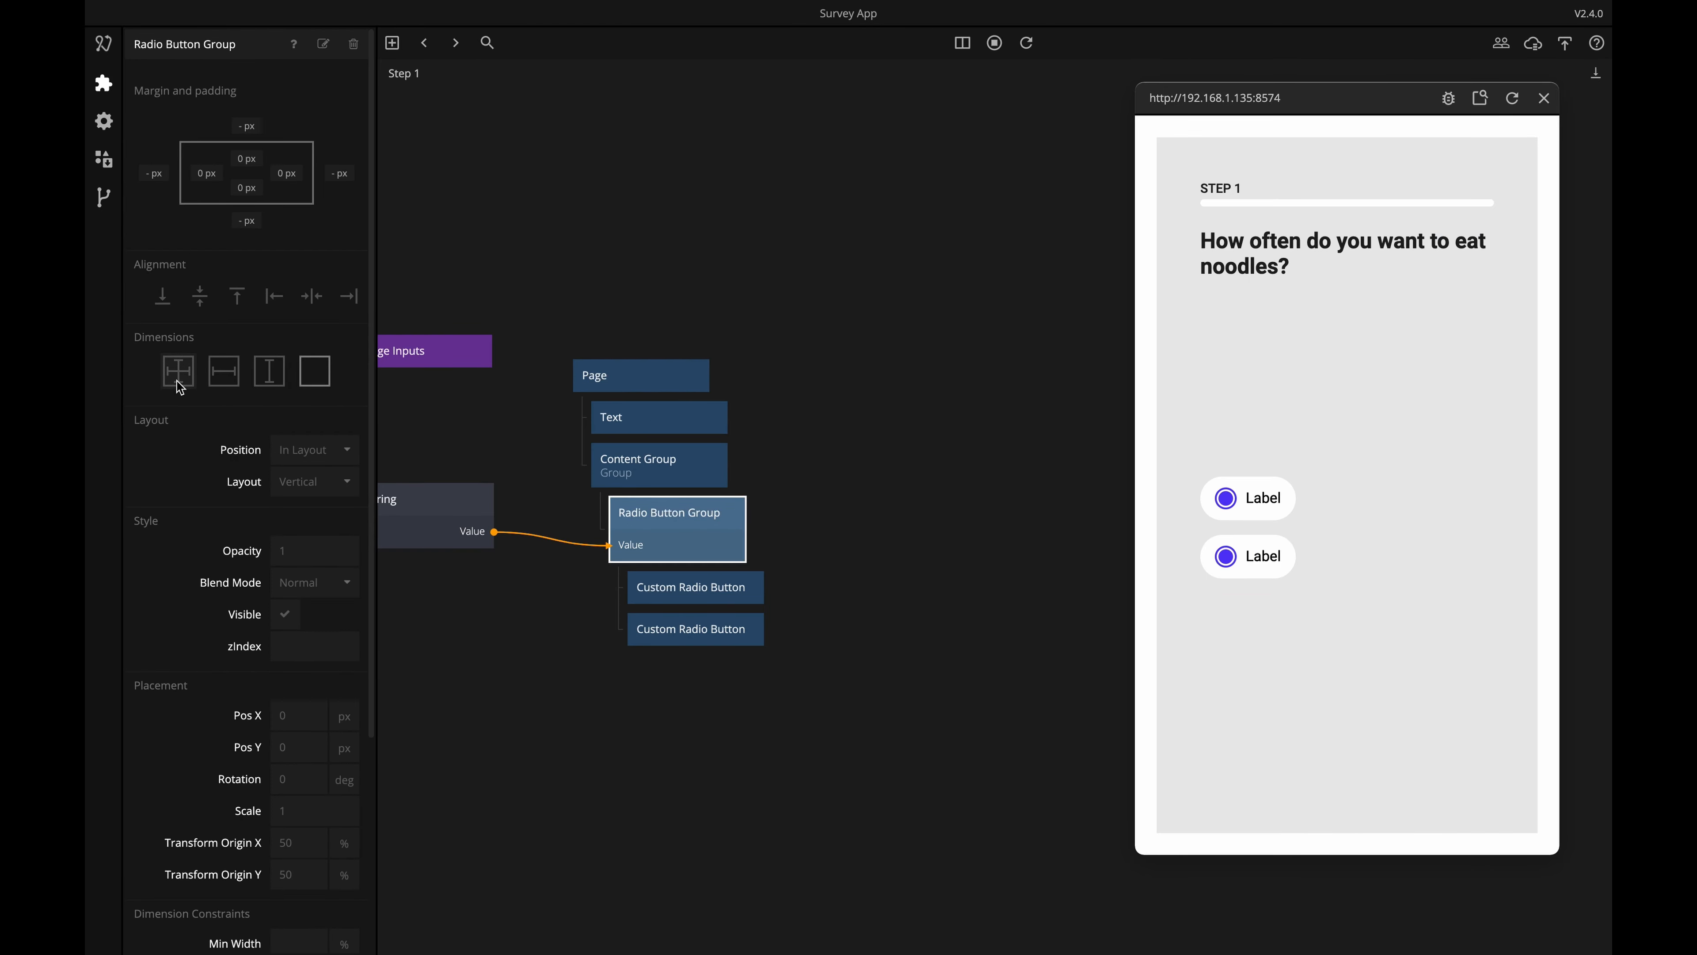
pyautogui.click(218, 378)
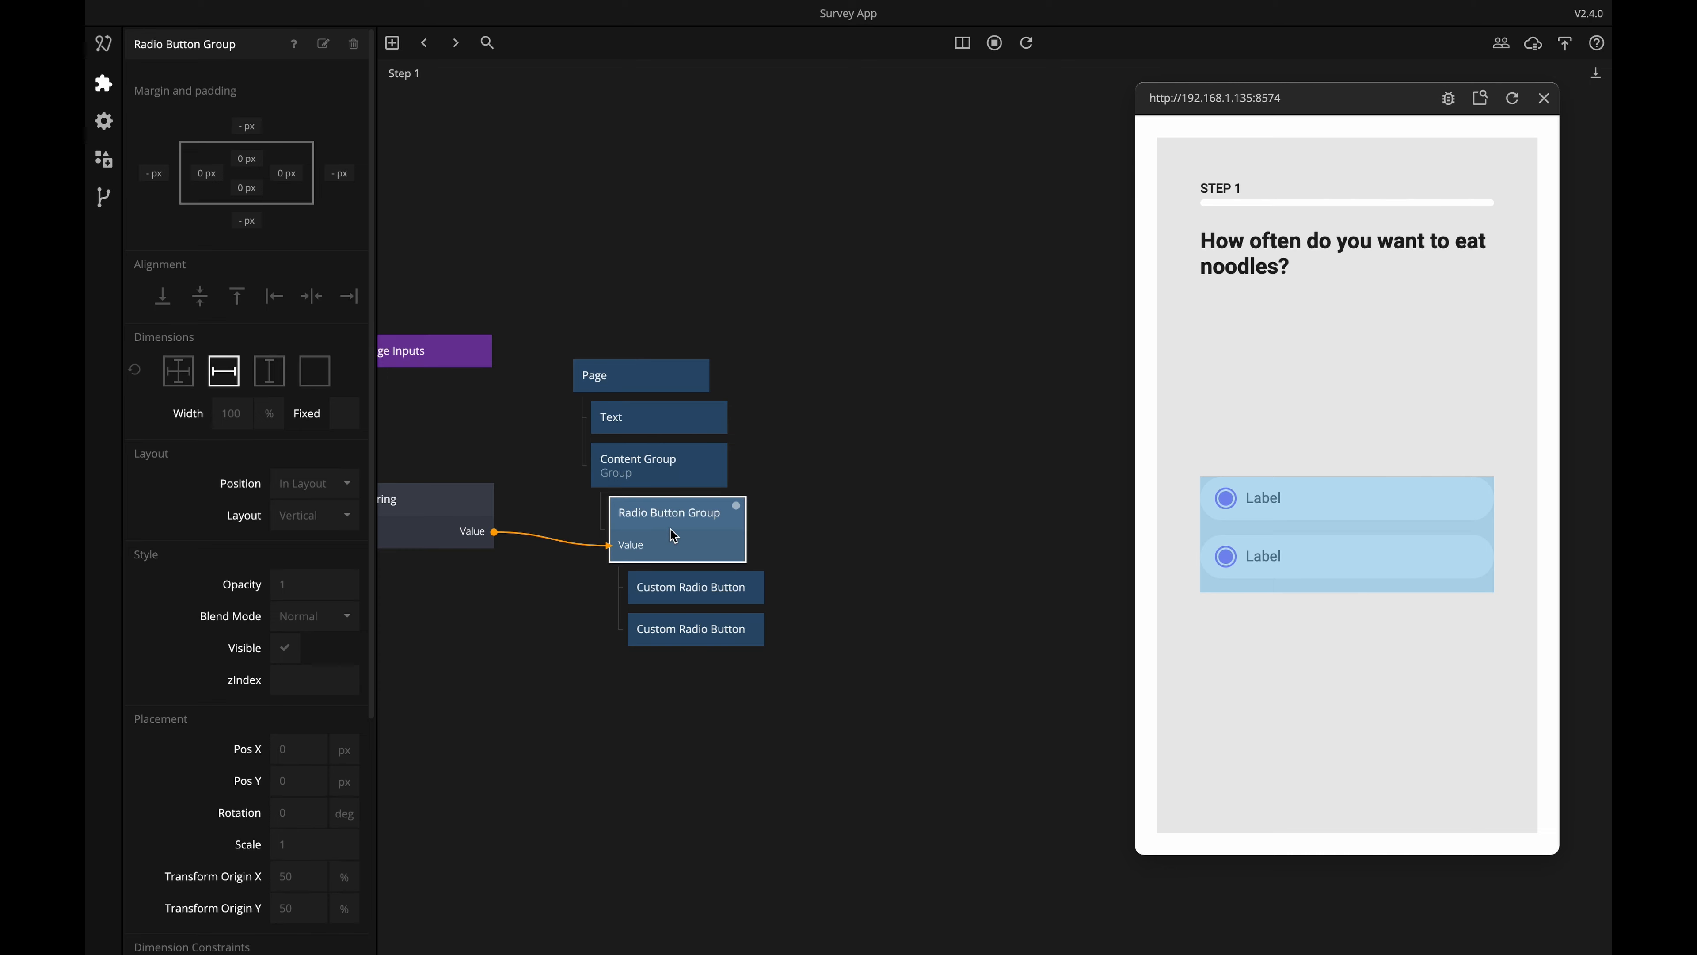
# Reopen the Custom Radio Button component and add a Component Inputs node beside the node tree.
pyautogui.click(685, 600)
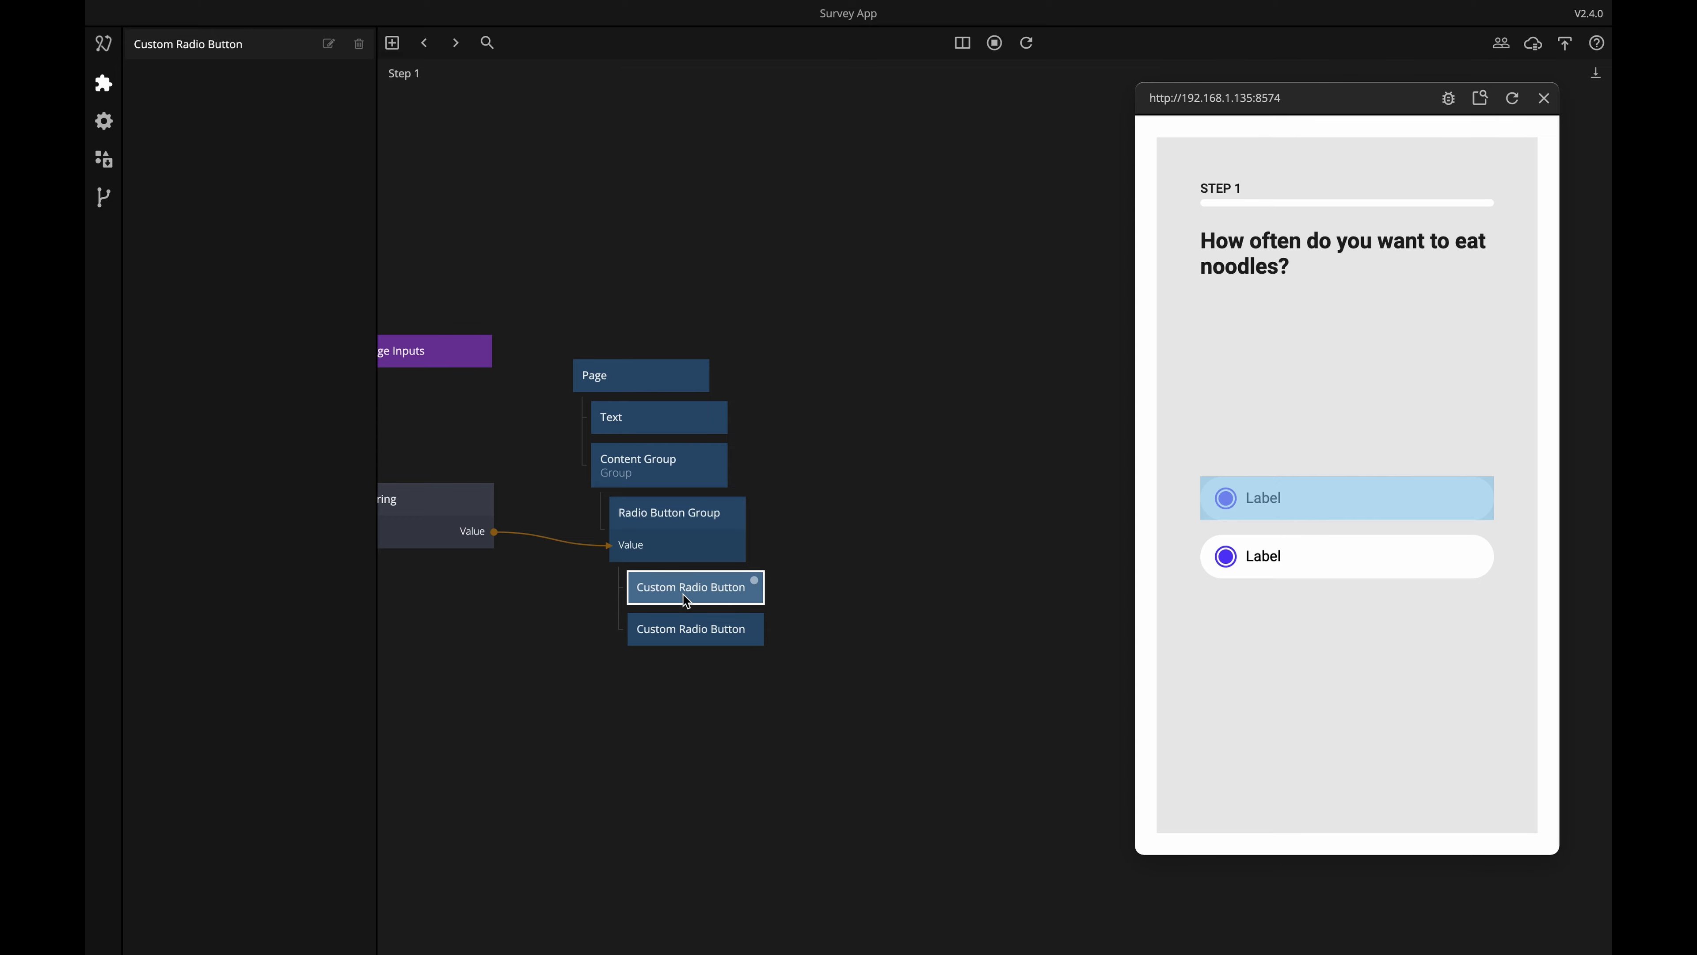
pyautogui.doubleClick(686, 600)
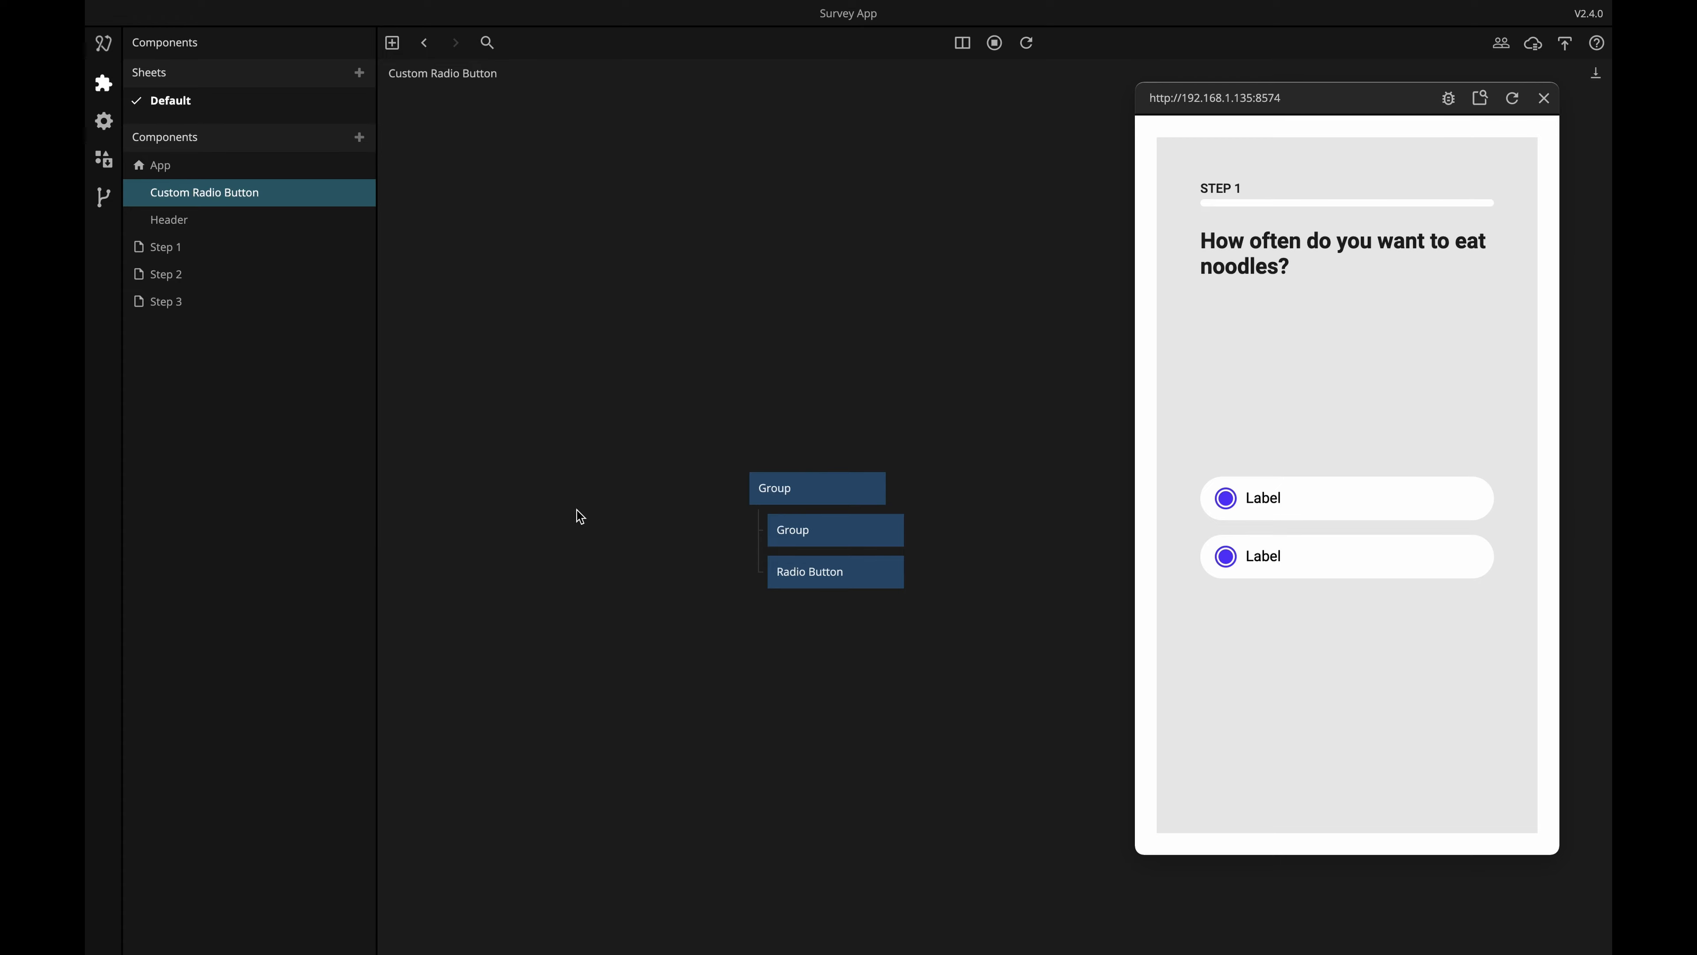
pyautogui.rightClick(587, 547)
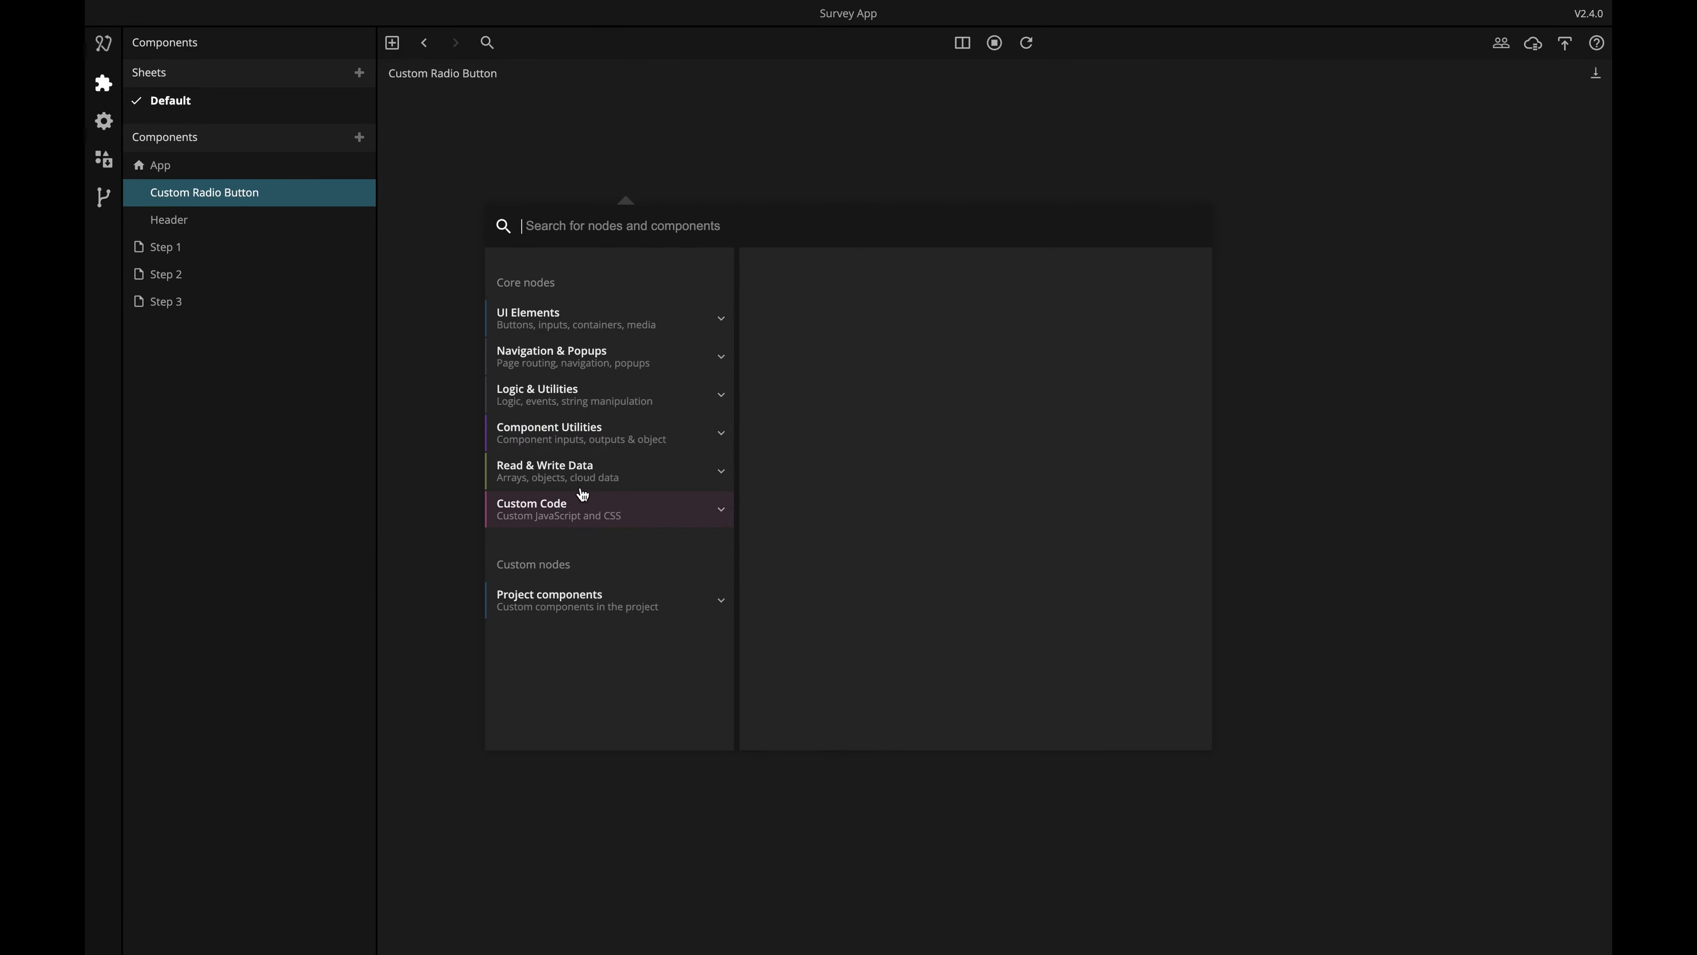
pyautogui.click(580, 433)
pyautogui.click(585, 463)
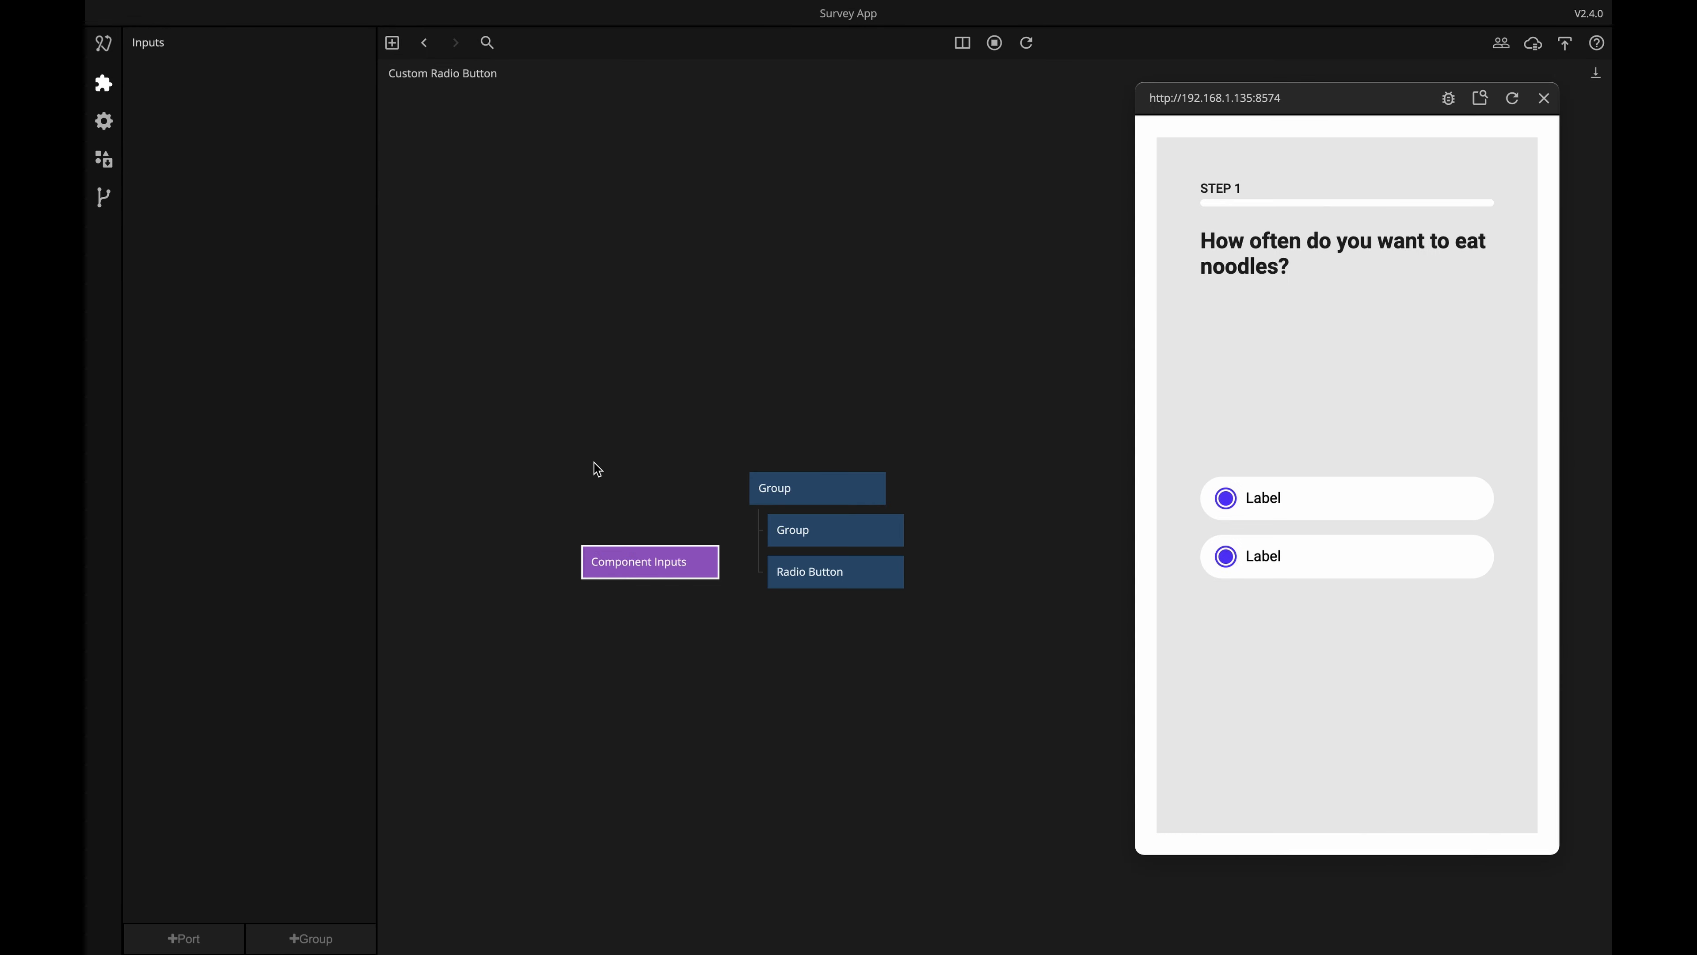
pyautogui.moveTo(638, 560); pyautogui.dragTo(596, 559)
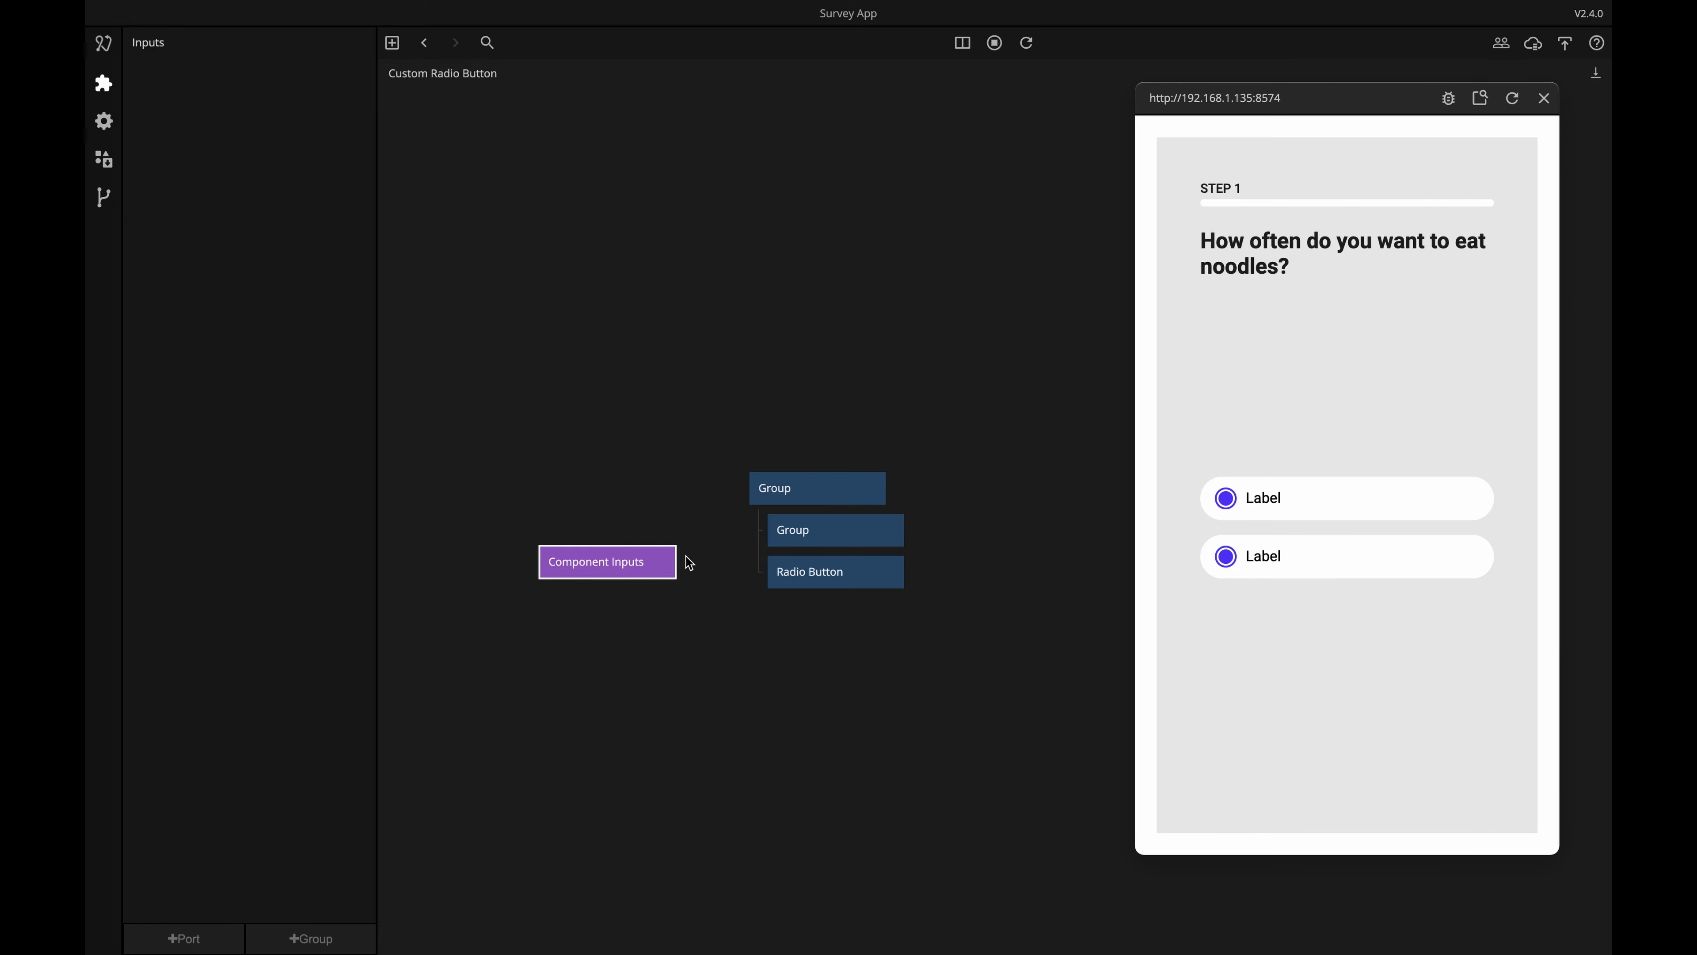
# Add two ports named "Value" and "Label" to the Component Inputs node.
pyautogui.click(166, 939)
pyautogui.write('Value')
pyautogui.press('Return')
pyautogui.click(163, 943)
pyautogui.write('Lae')
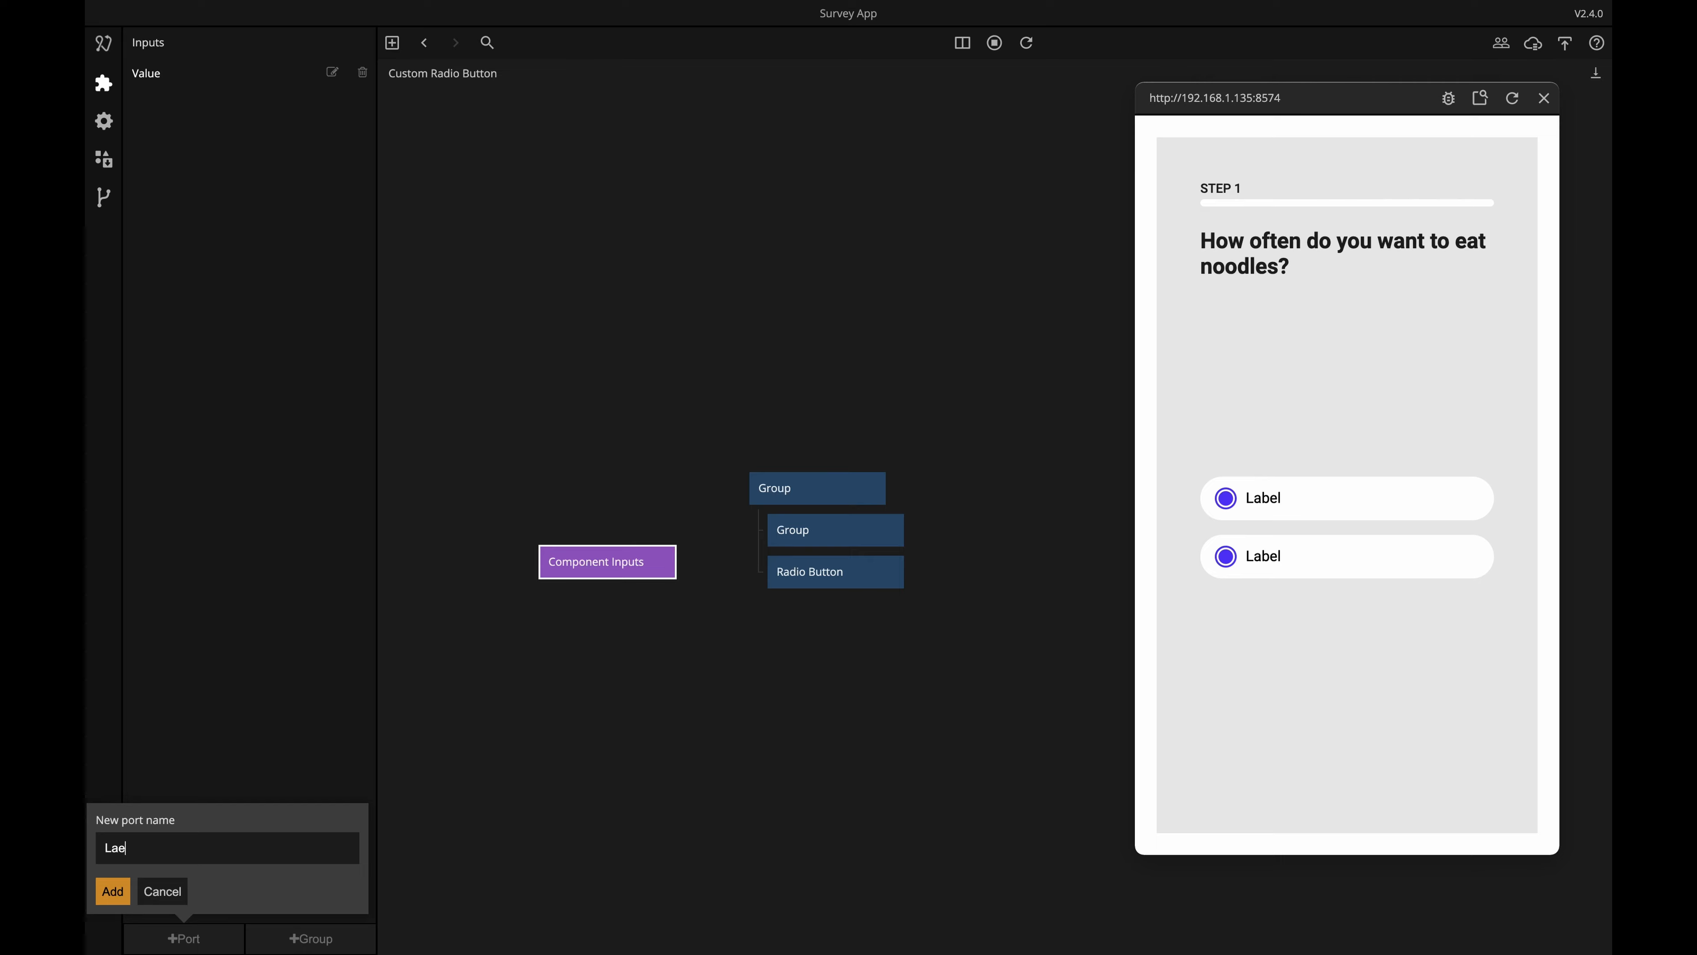
pyautogui.press('BackSpace')
pyautogui.write('bel')
pyautogui.press('Return')
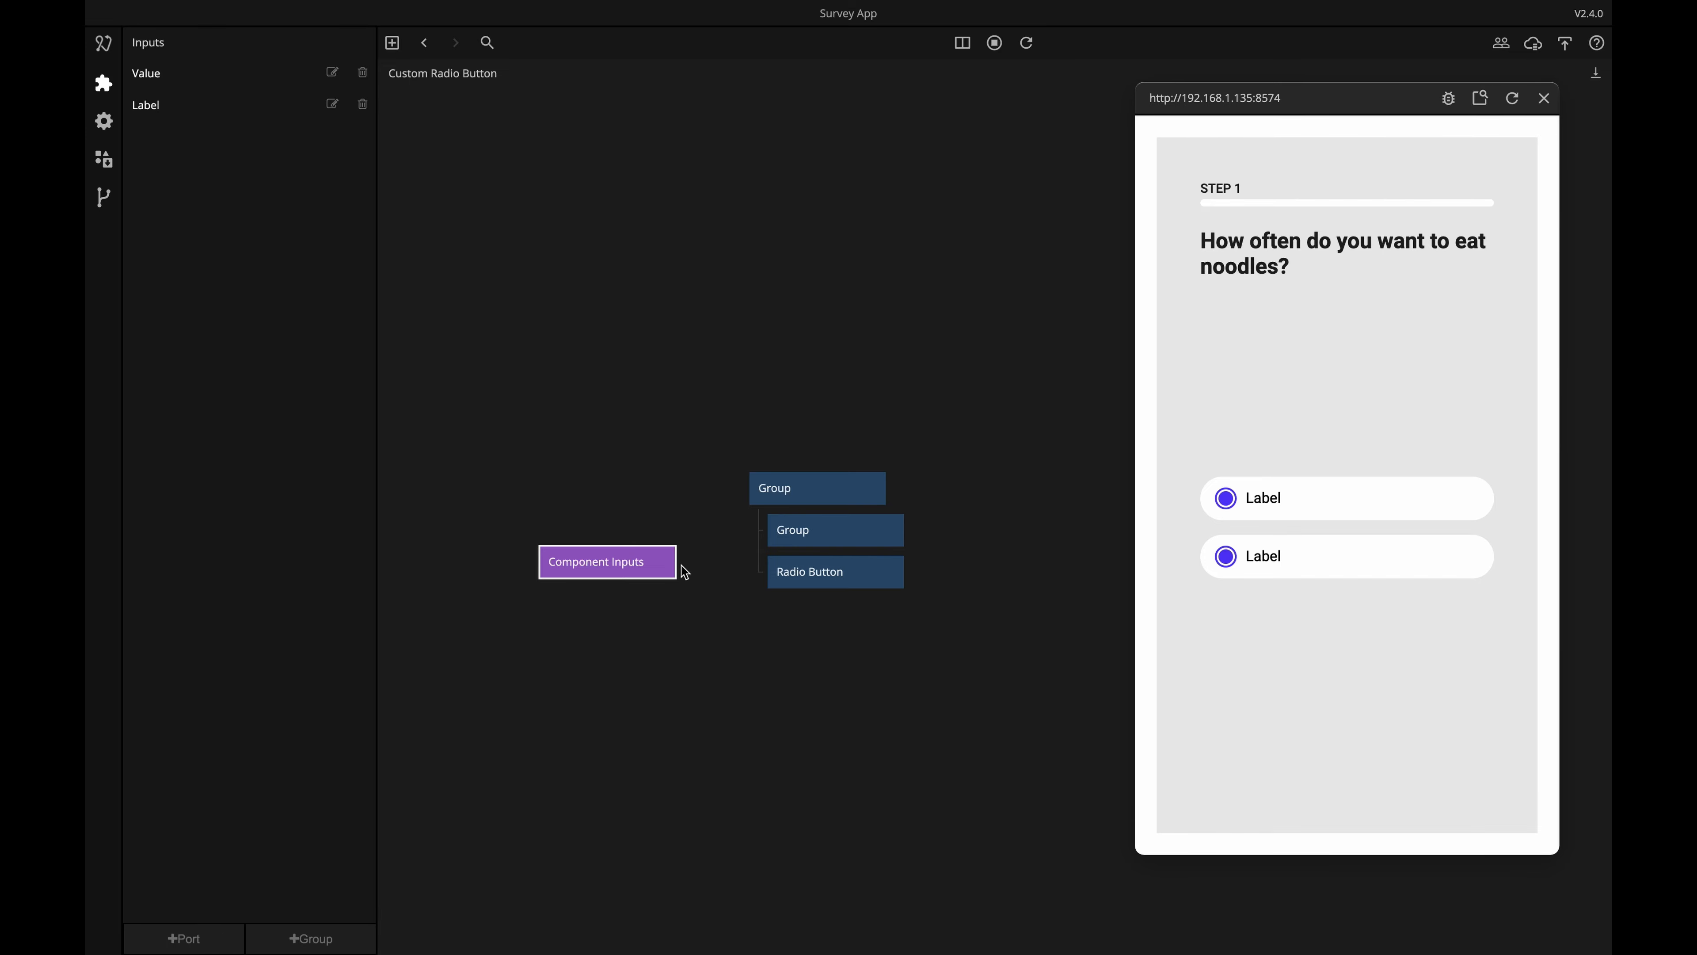
# Connect the Component Inputs' Value and Label outputs to the Radio Button's Value and Label inputs, and shift the Component Inputs node slightly.
pyautogui.moveTo(667, 554); pyautogui.dragTo(799, 582)
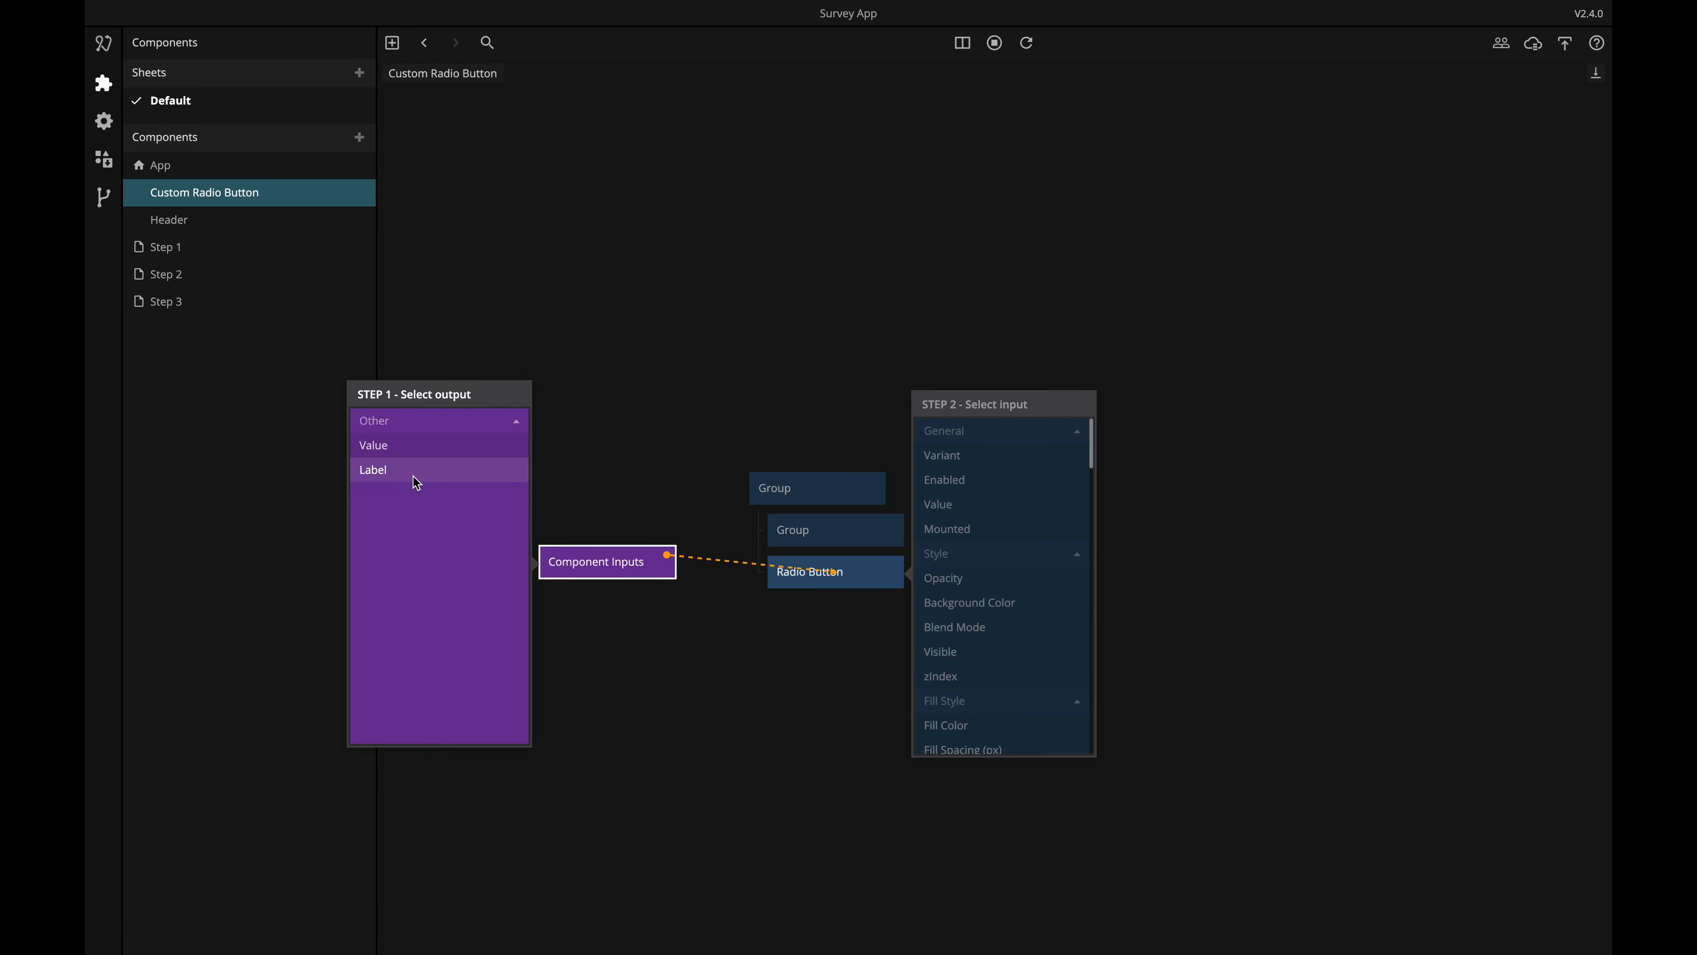
pyautogui.click(422, 448)
pyautogui.click(962, 507)
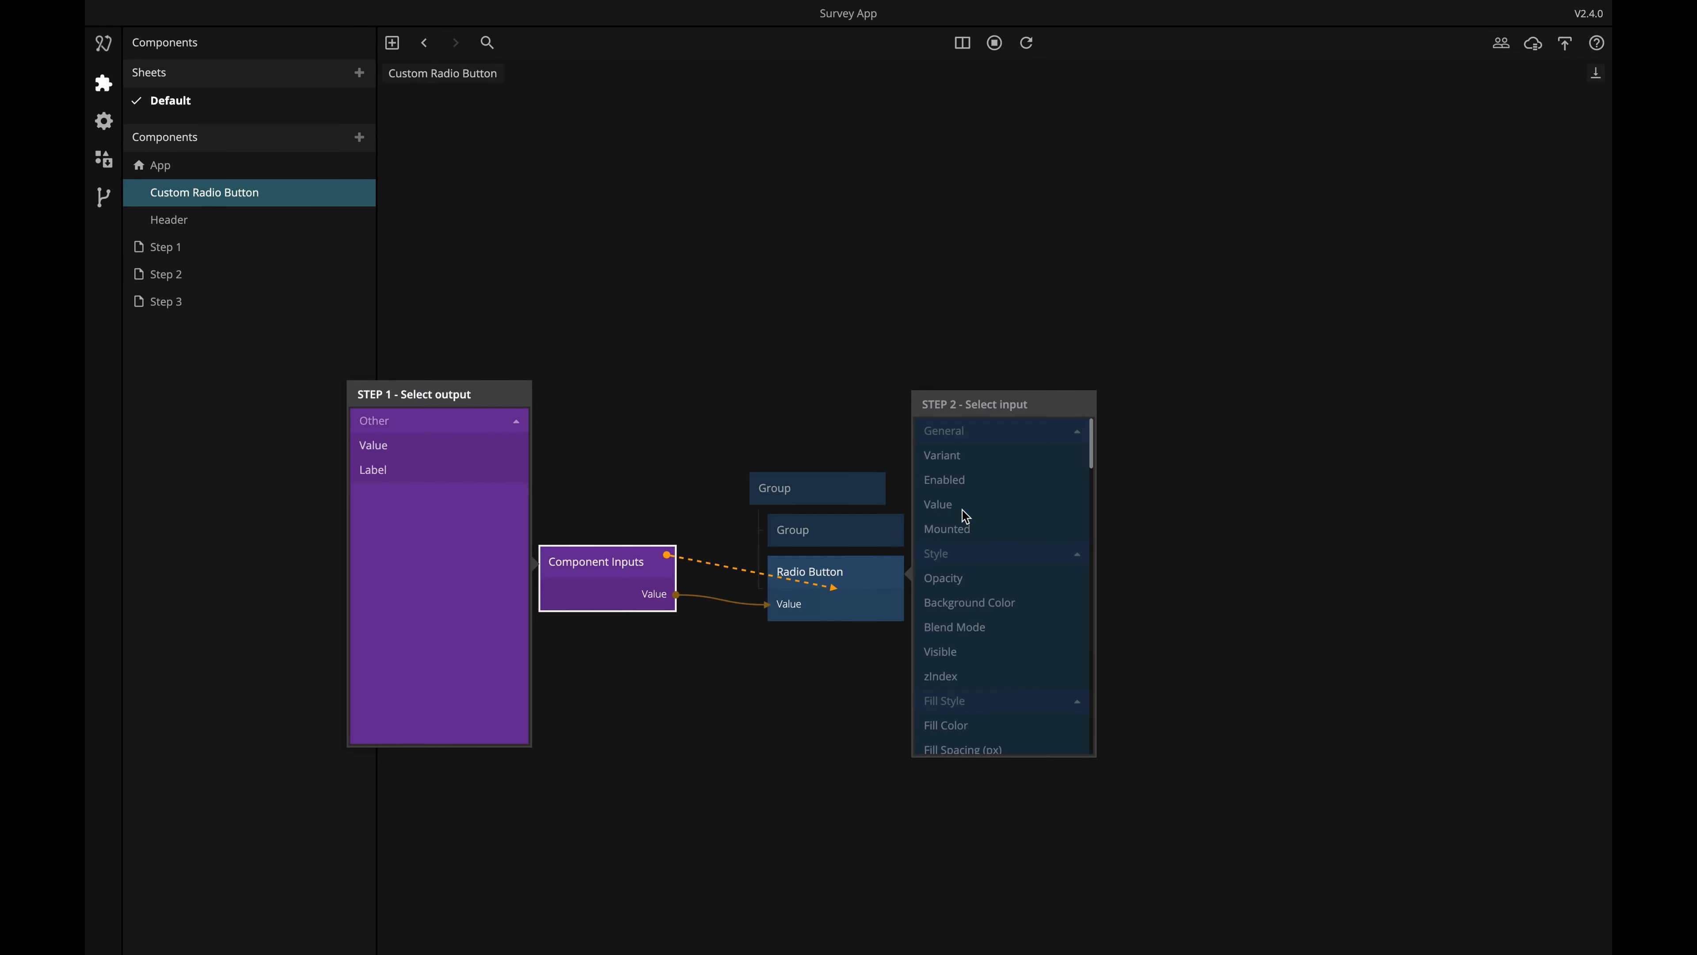
pyautogui.click(398, 472)
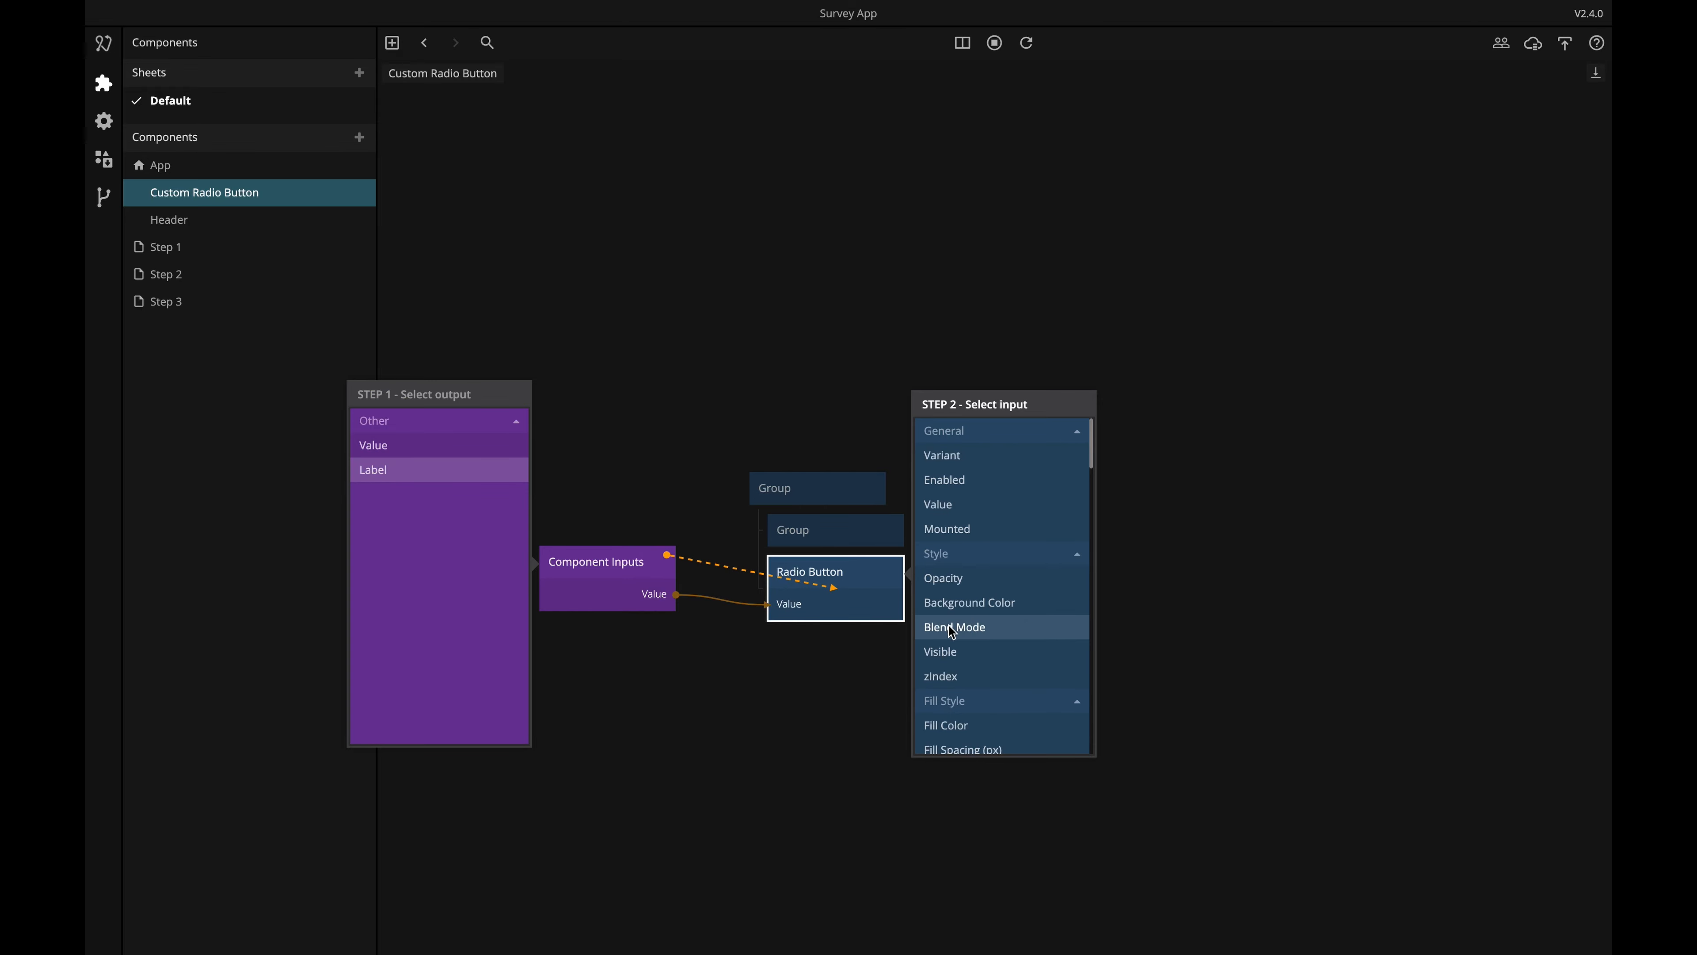
pyautogui.scroll(-4, 957, 639)
pyautogui.scroll(-1, 957, 638)
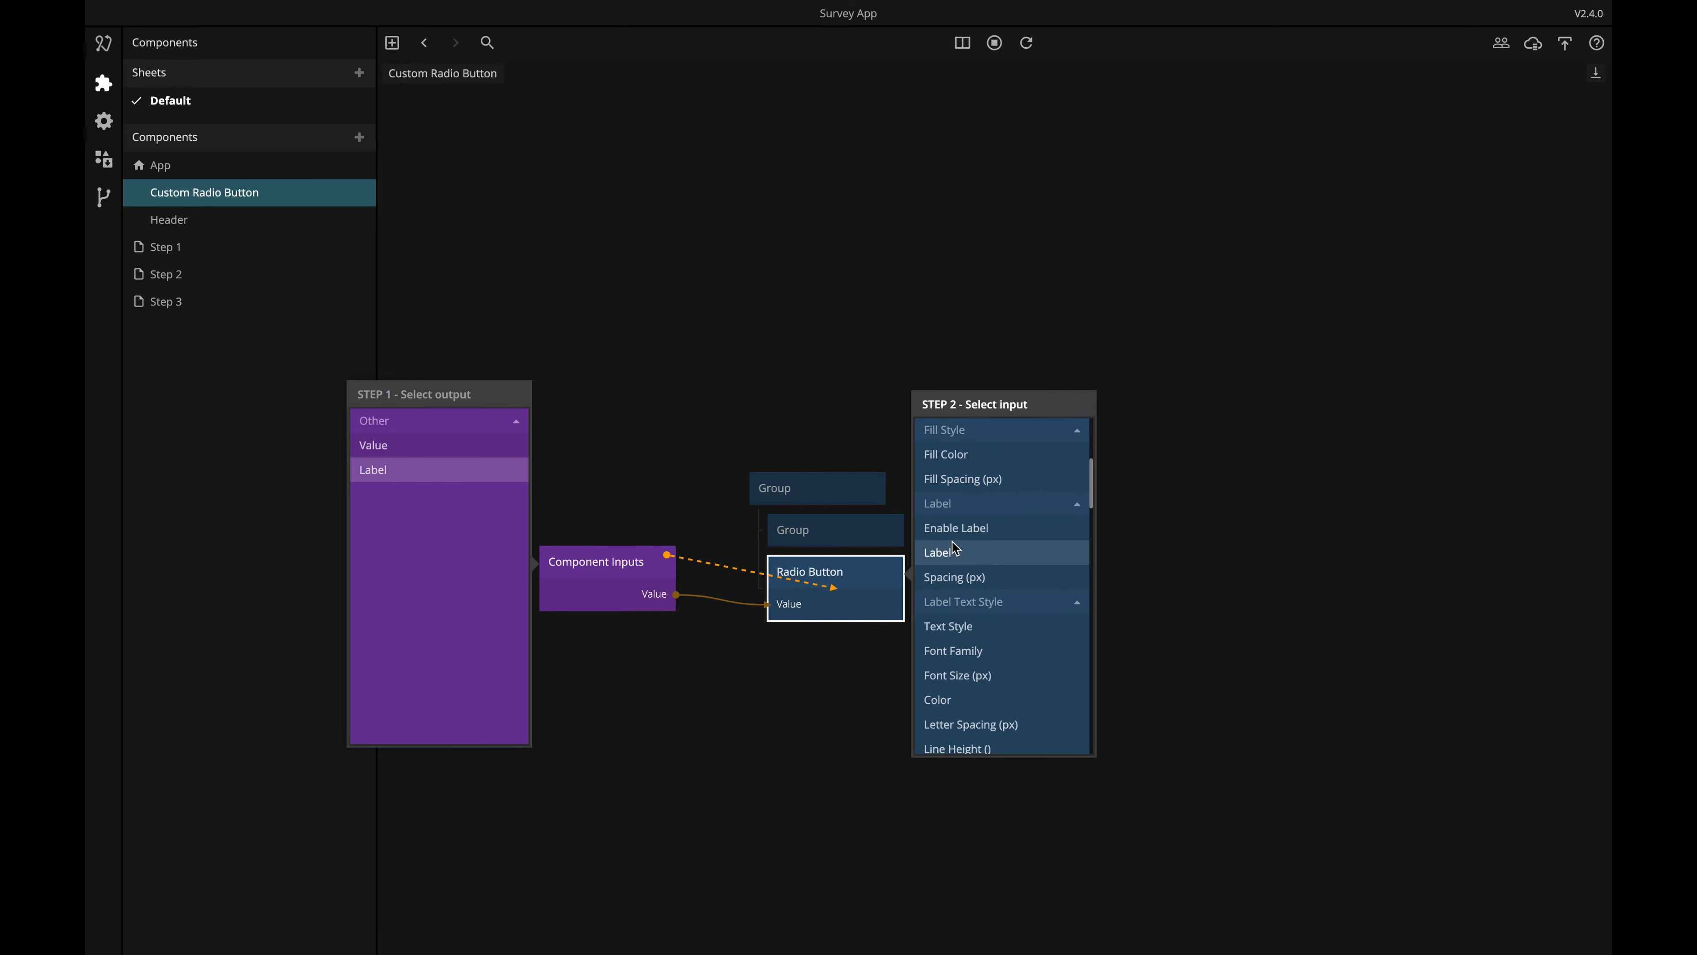
pyautogui.click(952, 555)
pyautogui.click(633, 462)
pyautogui.moveTo(625, 599); pyautogui.dragTo(582, 602)
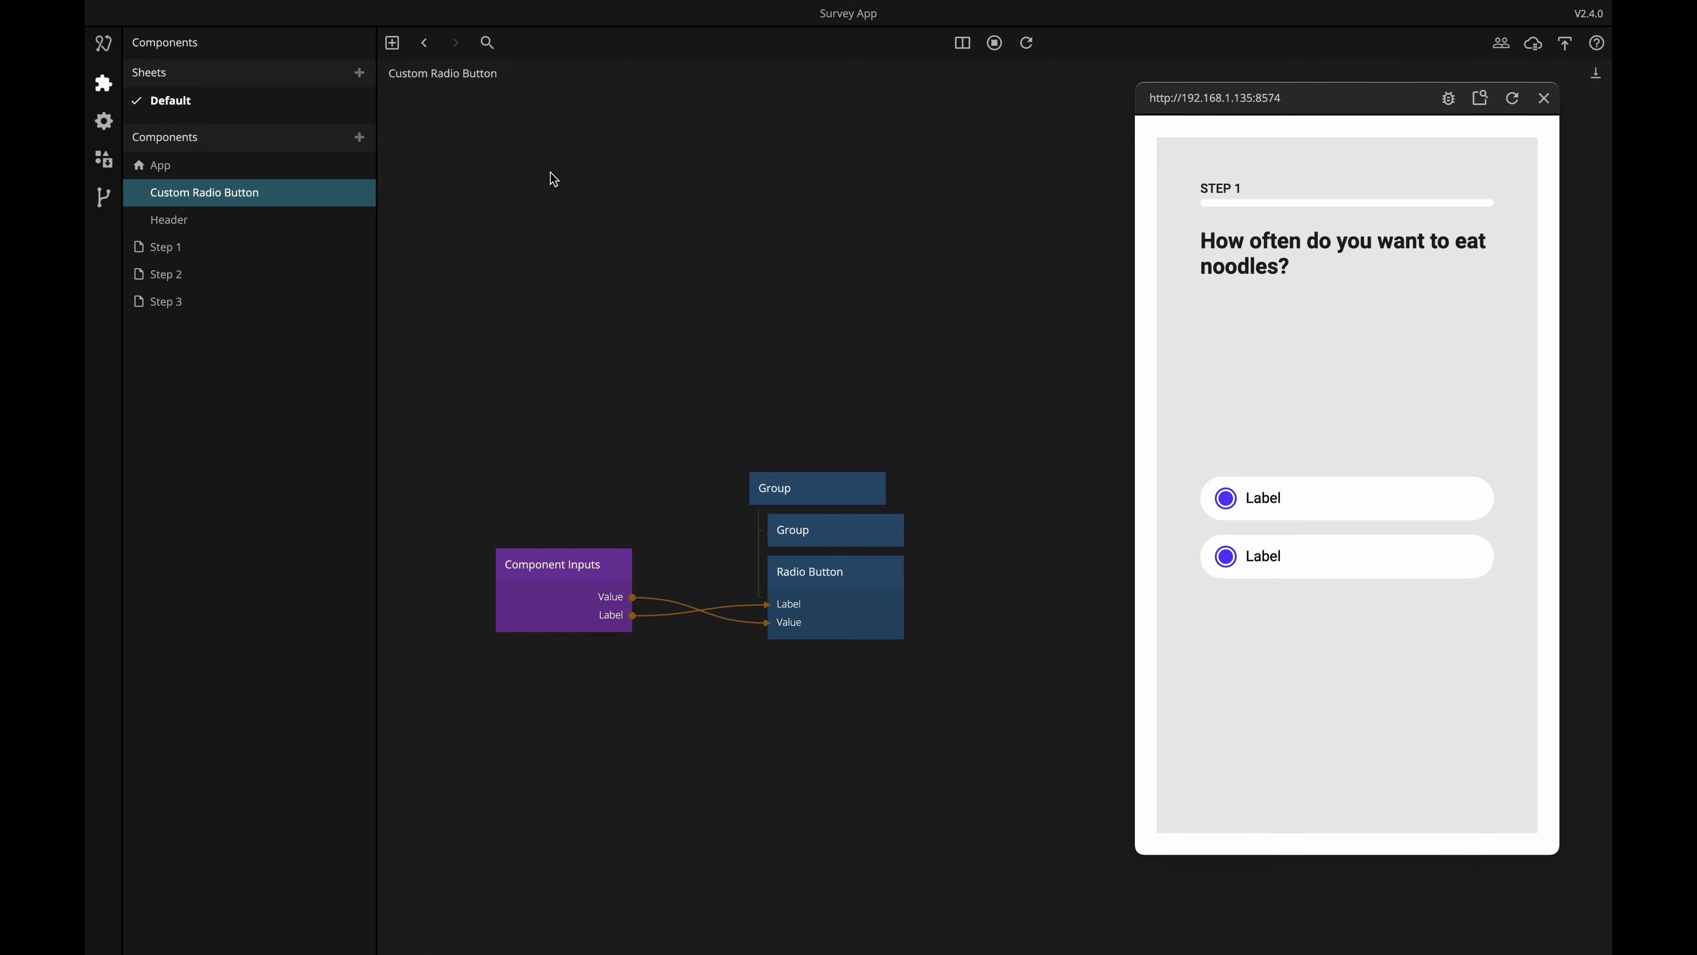
# On the Step 1 page, set the first Custom Radio Button's label to "More than once a week".
pyautogui.click(427, 44)
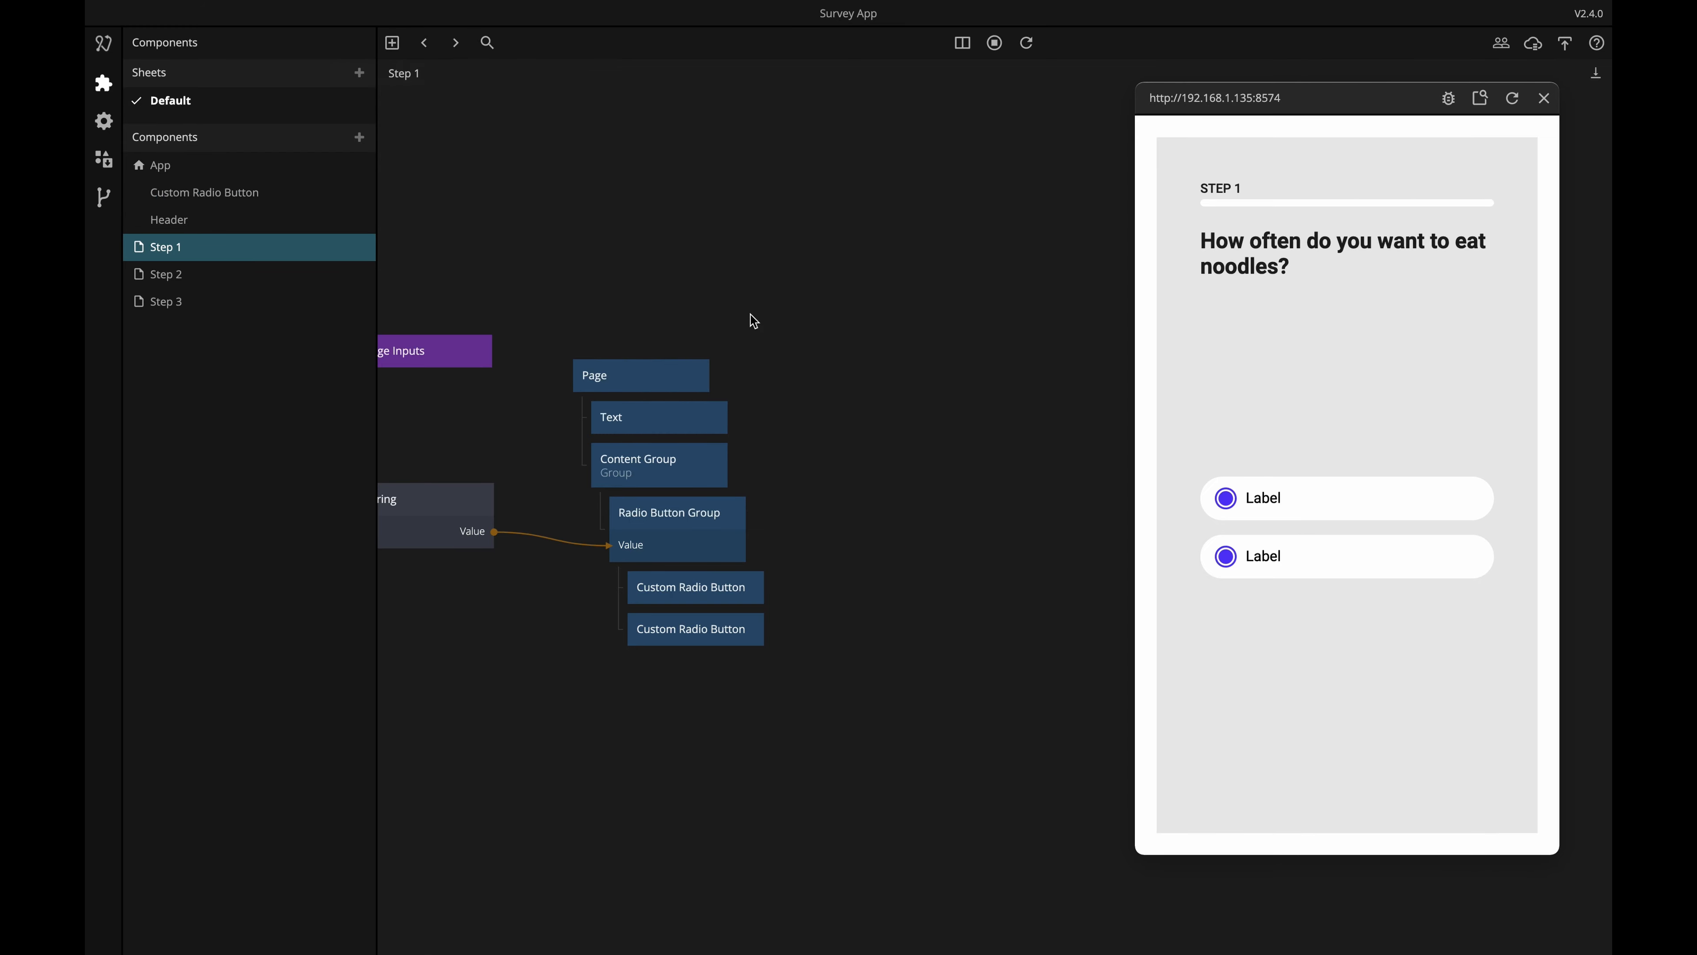
pyautogui.click(696, 597)
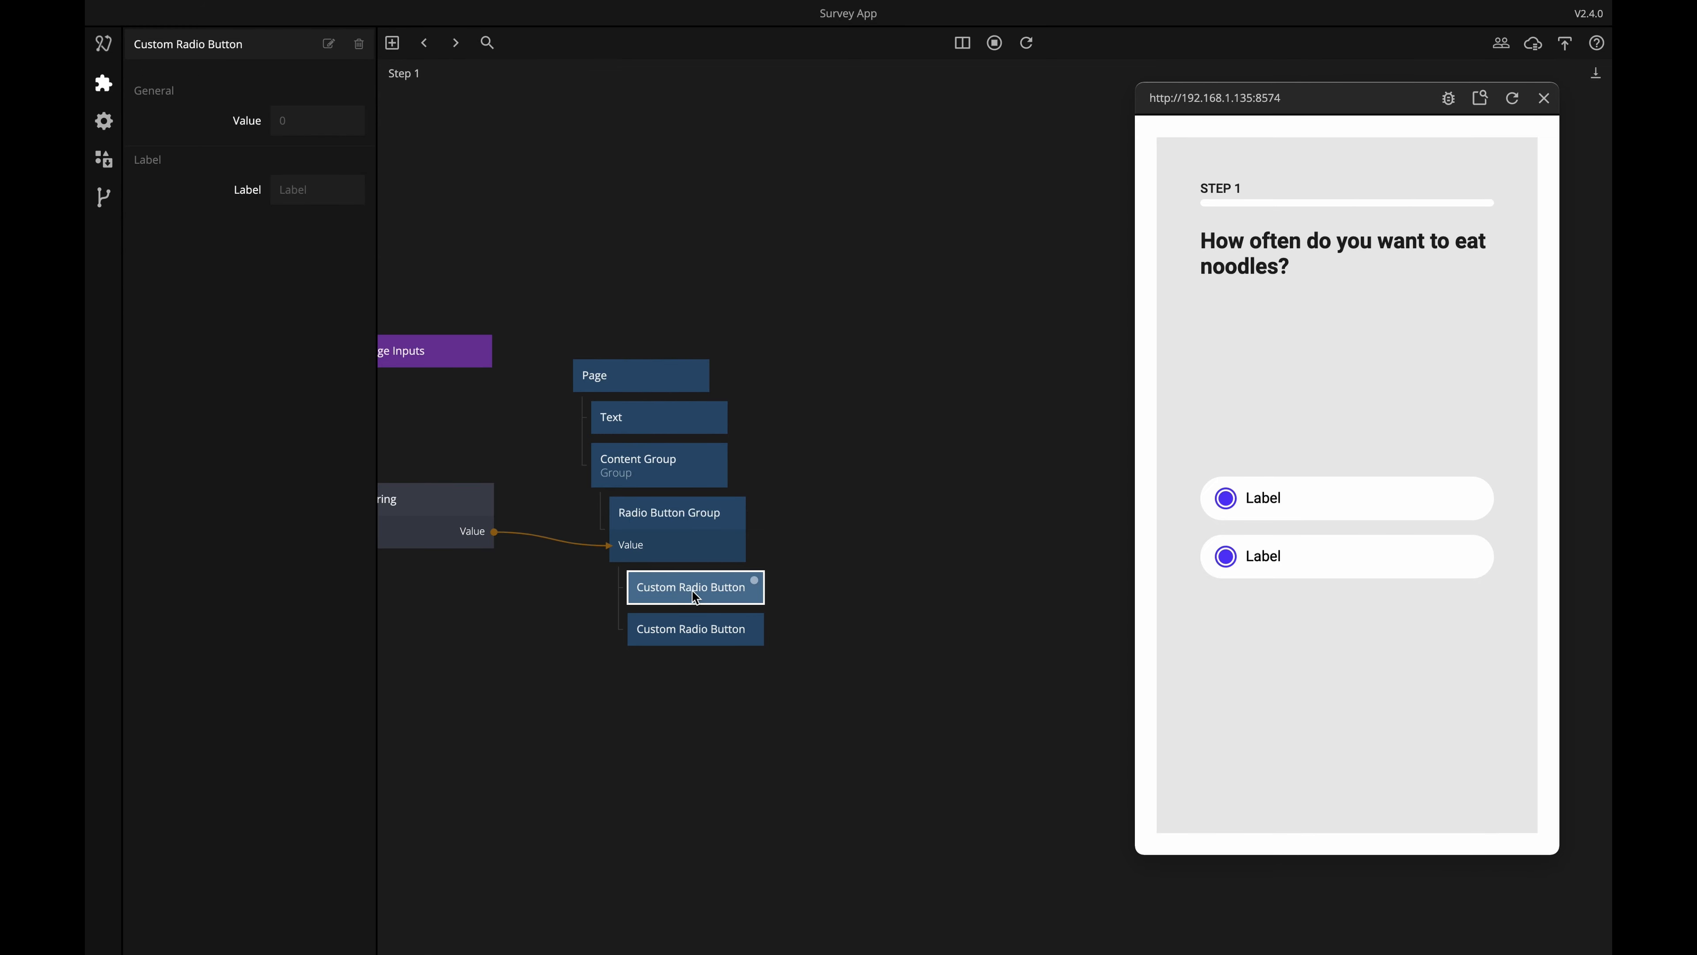
pyautogui.click(332, 195)
pyautogui.doubleClick(332, 196)
pyautogui.write('More')
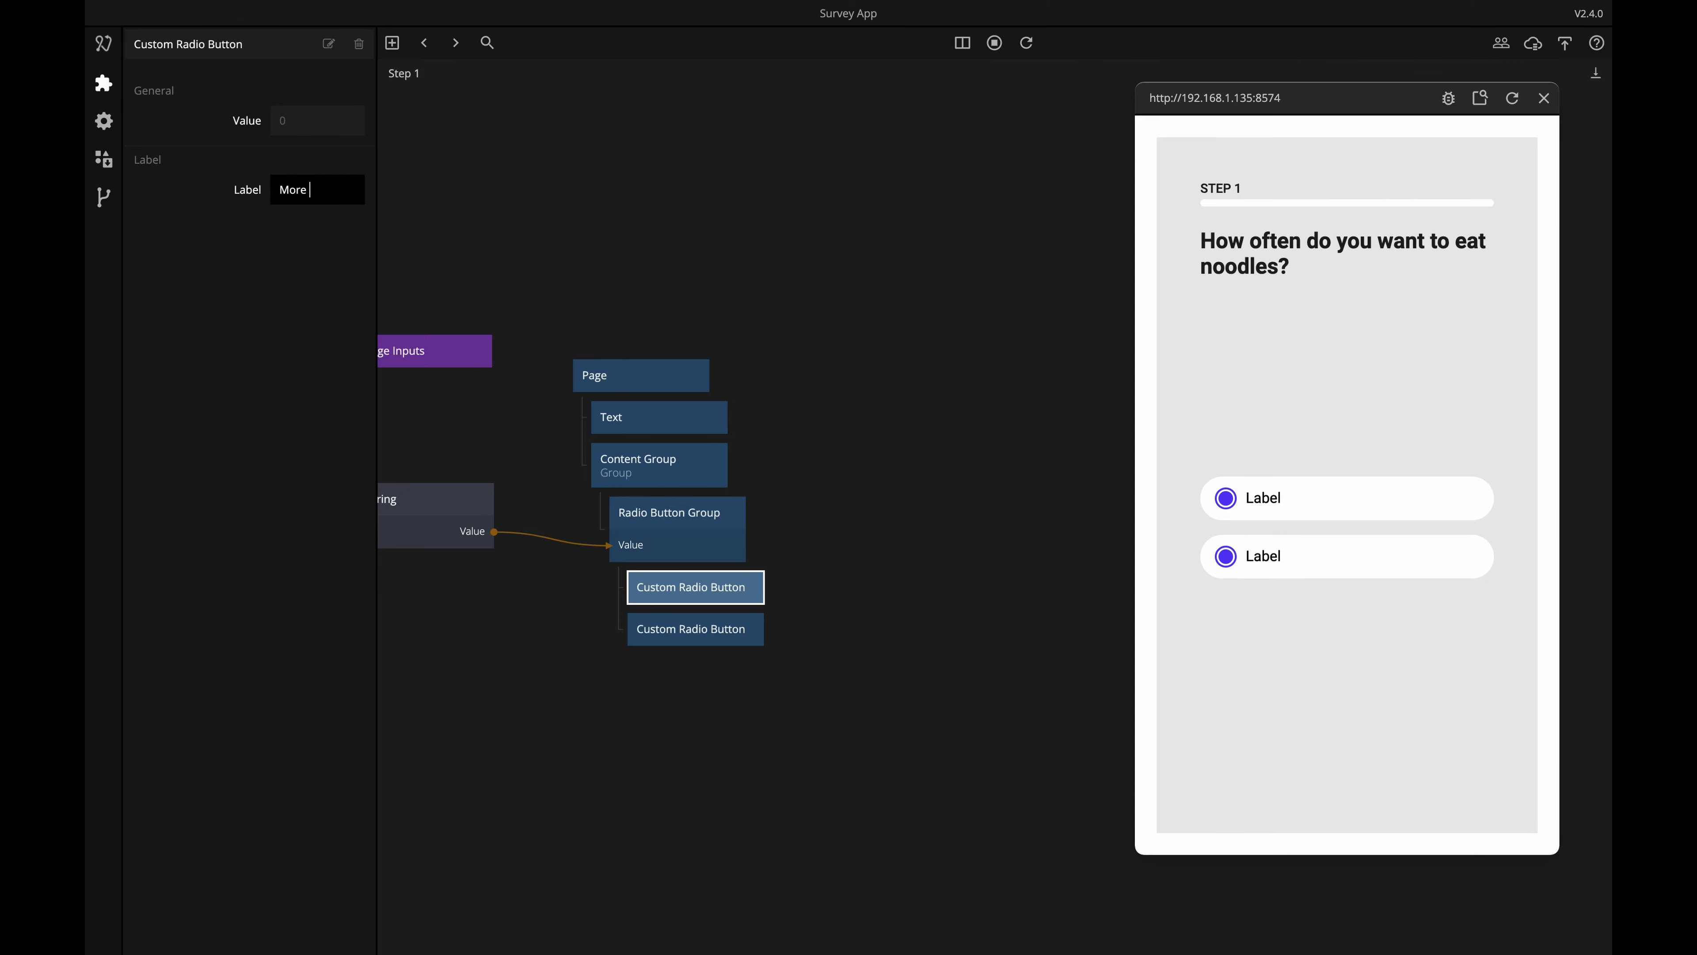
pyautogui.write(' than once a week')
pyautogui.click(608, 796)
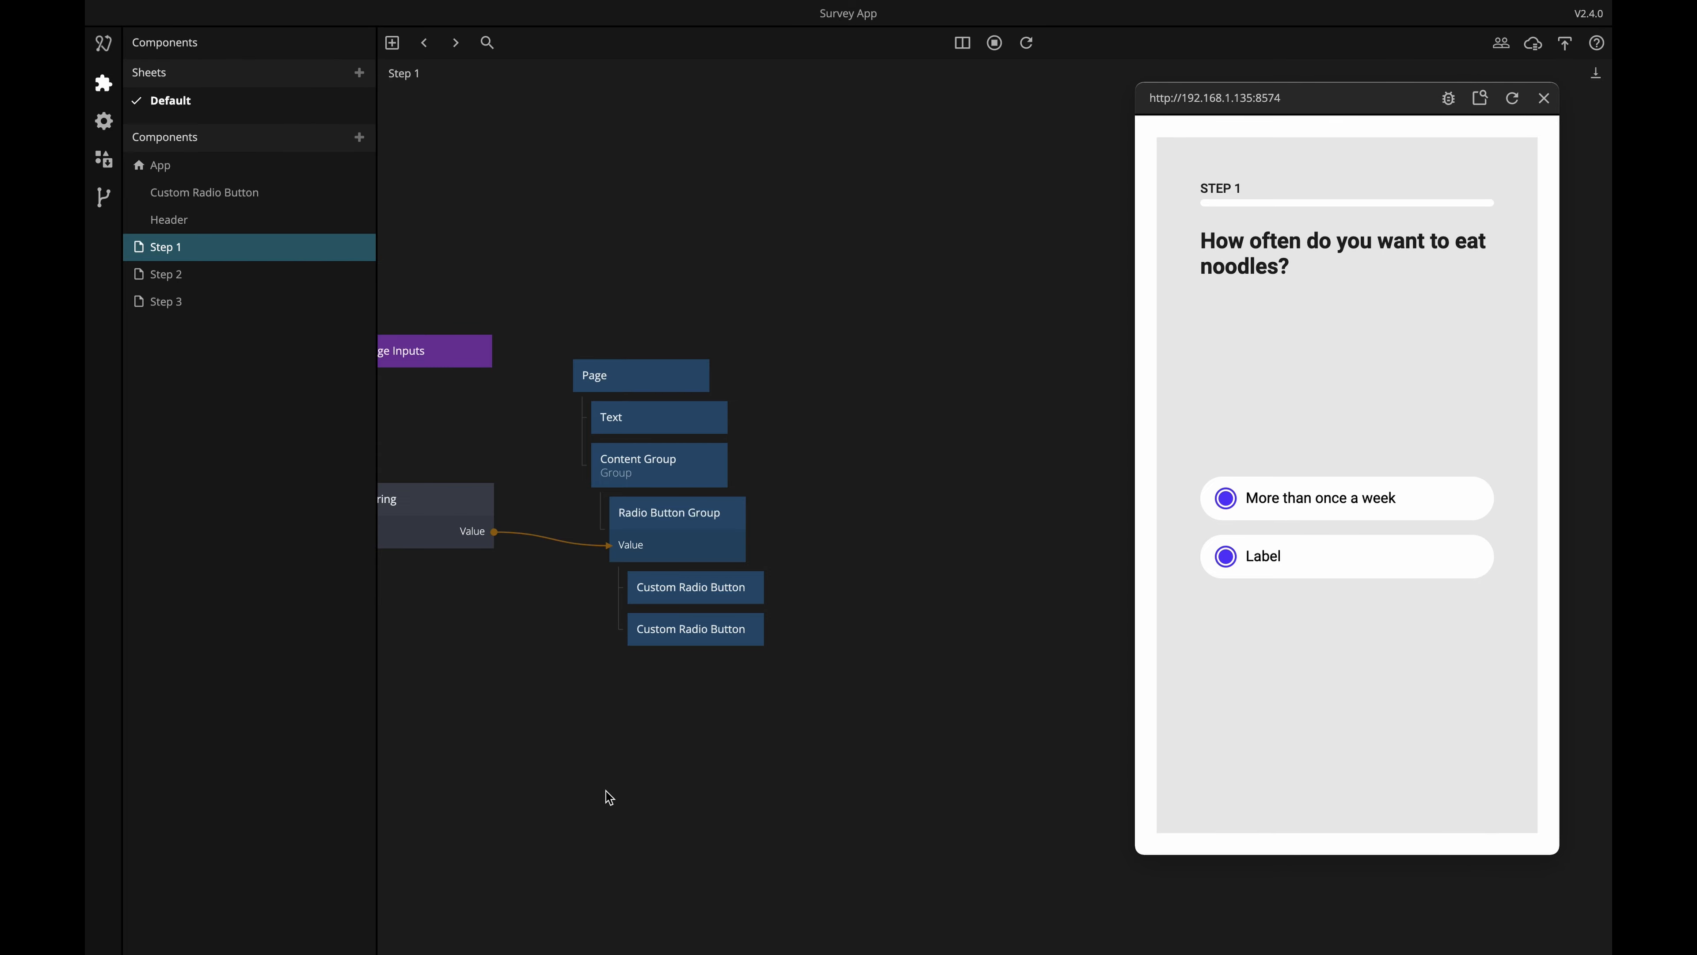
pyautogui.click(668, 587)
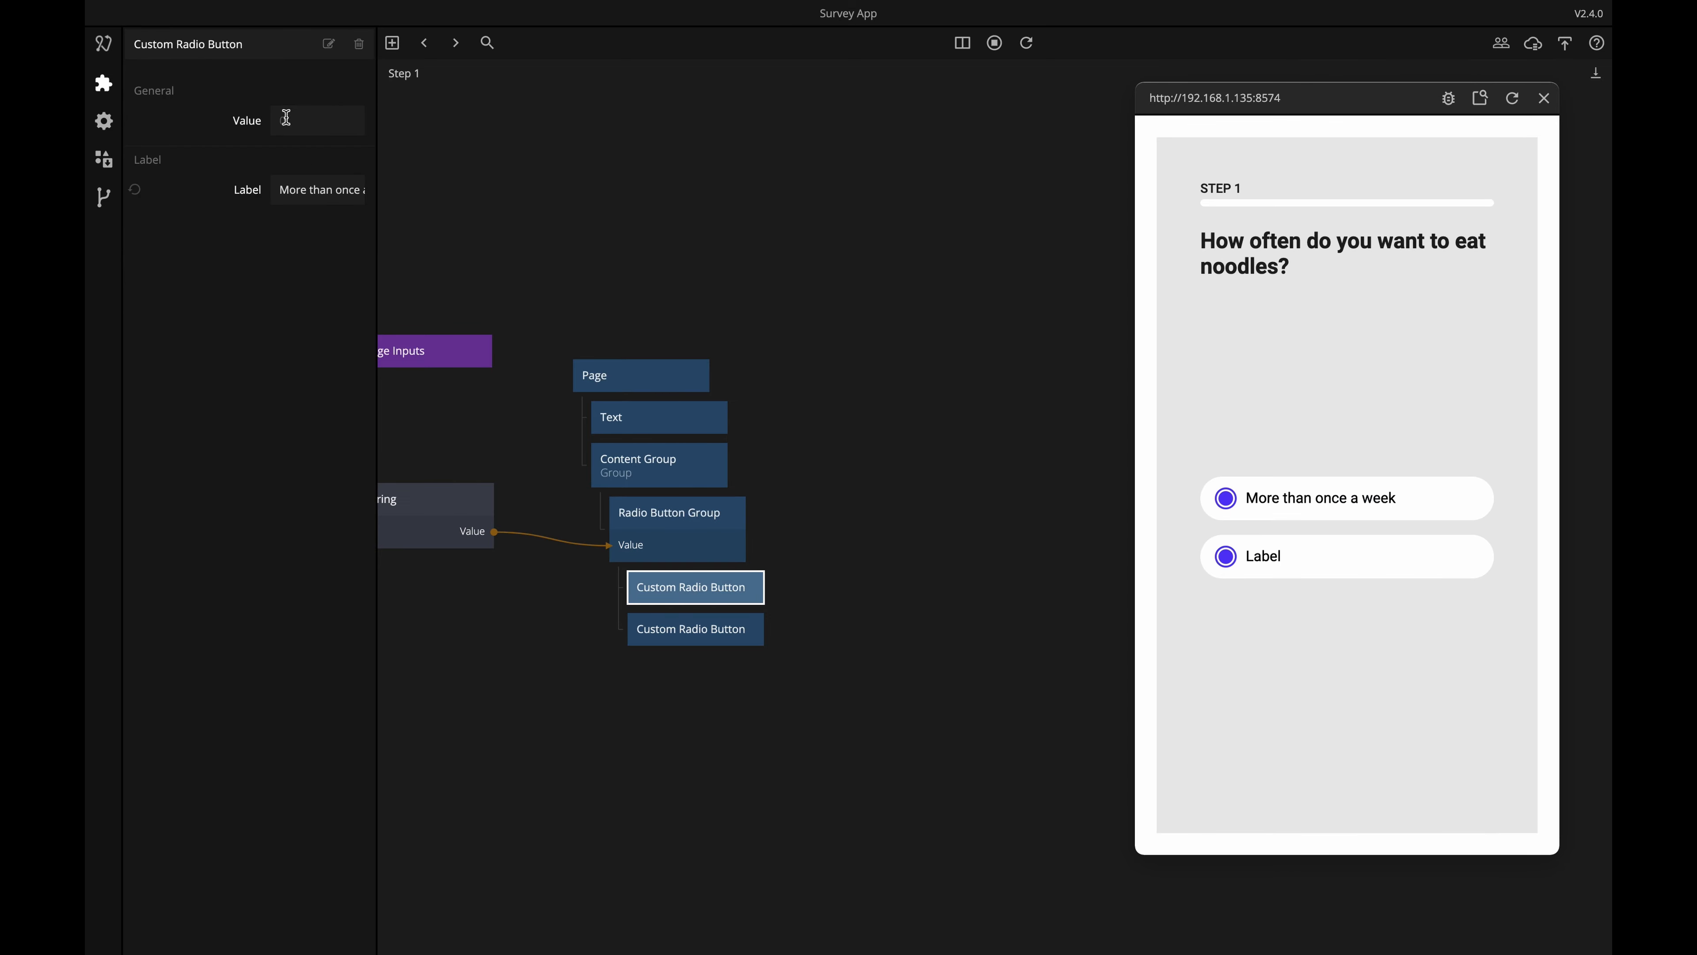
# Give the second Custom Radio Button the value 1 and label "Once a week", and test switching between both options in the preview.
pyautogui.click(694, 629)
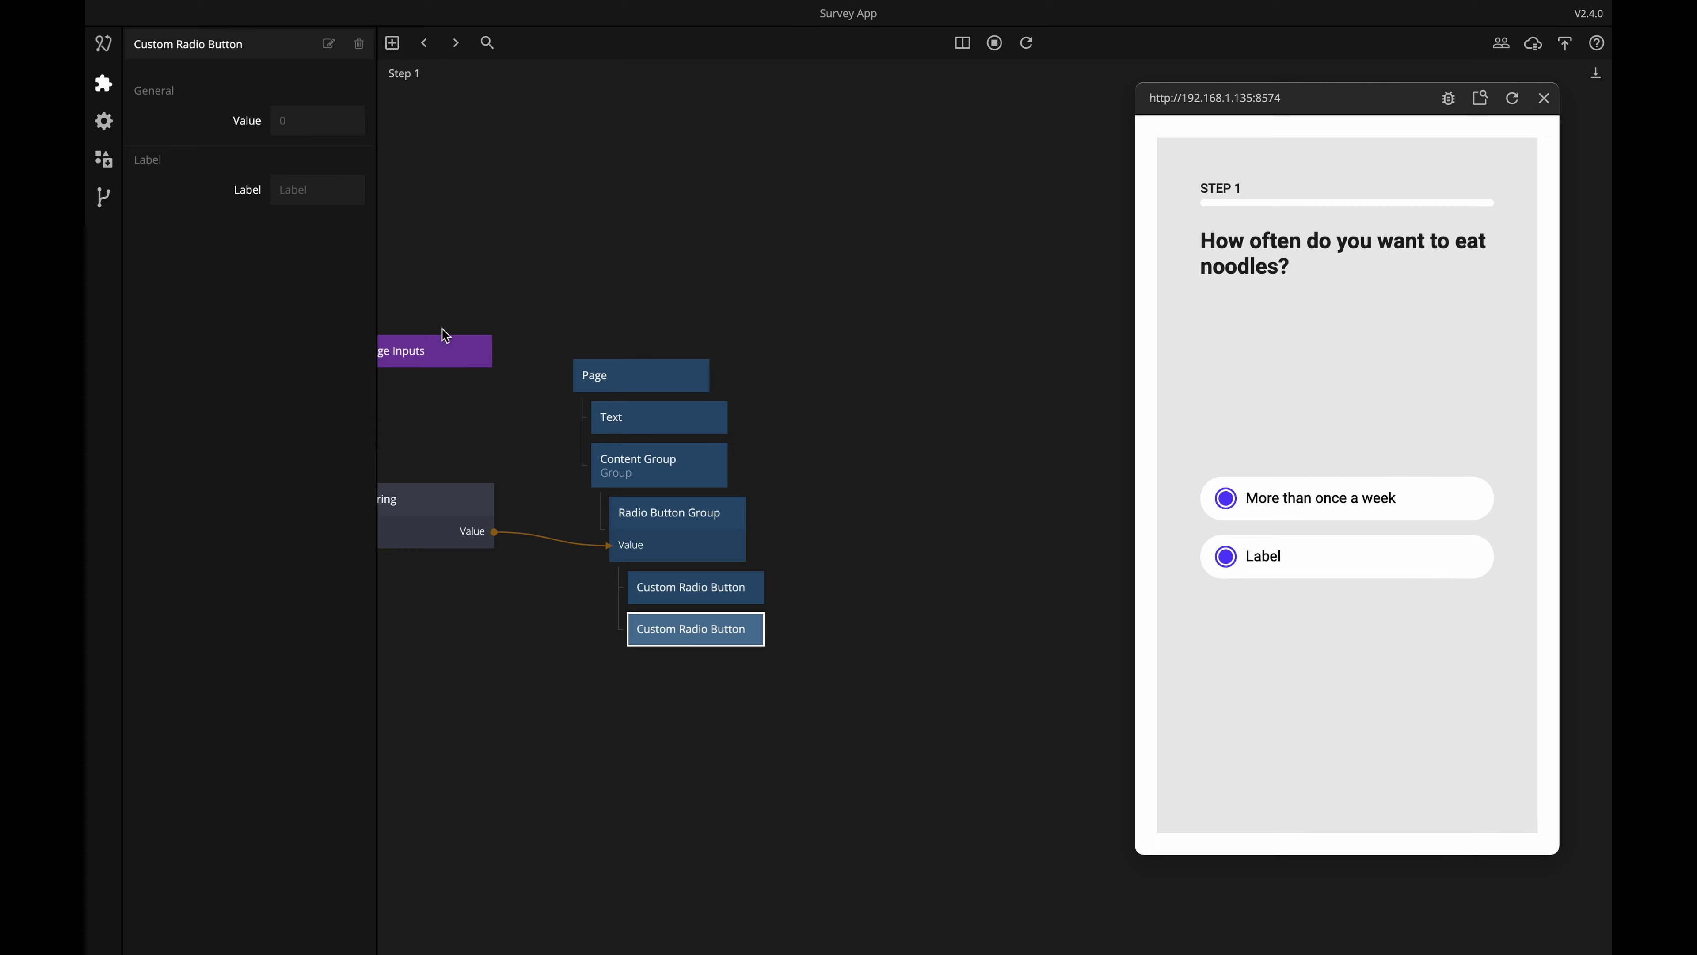
pyautogui.click(319, 125)
pyautogui.write('1')
pyautogui.press('Return')
pyautogui.click(322, 193)
pyautogui.write('Once a week')
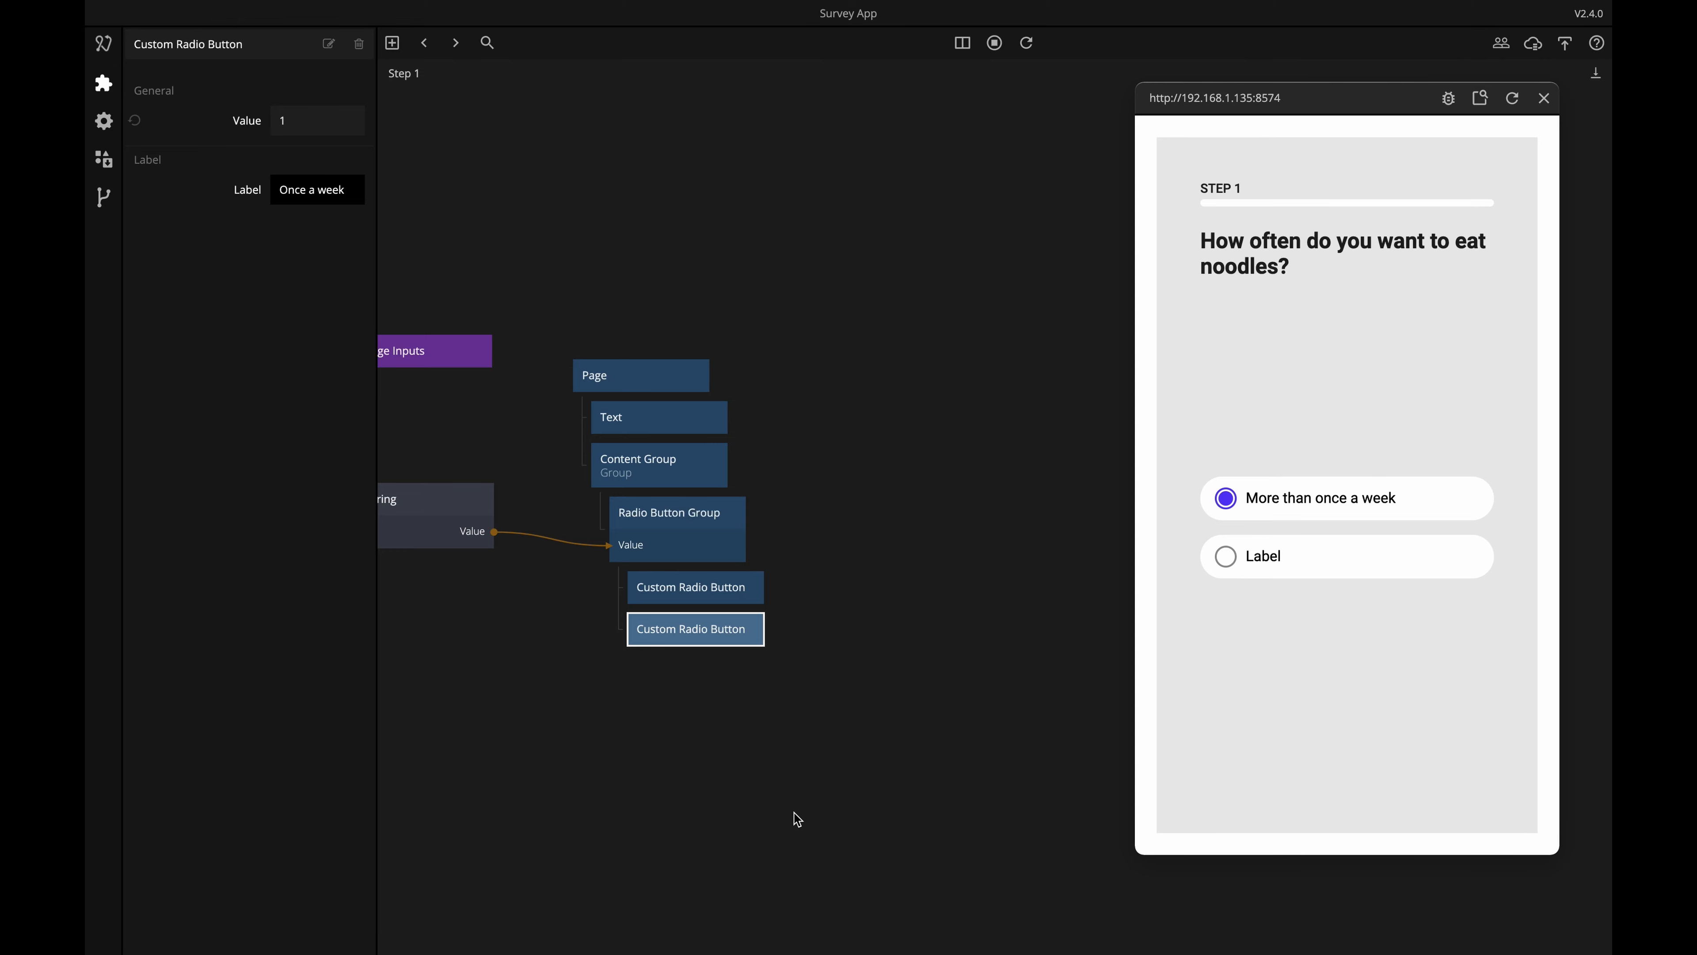
pyautogui.click(797, 819)
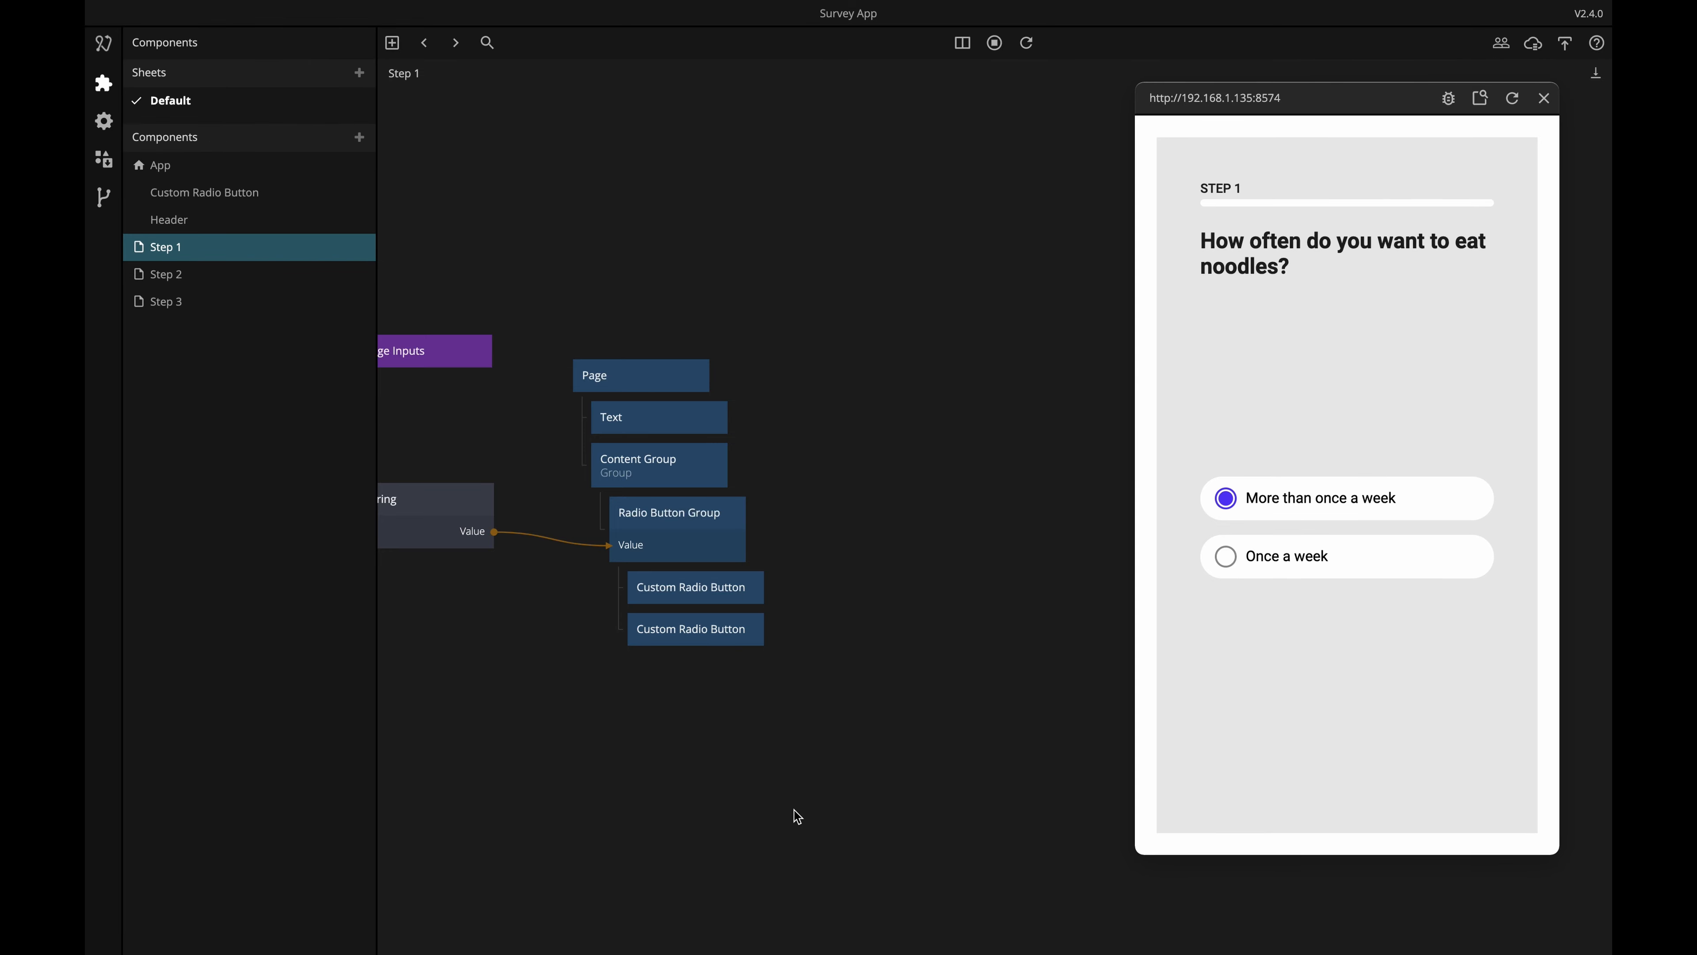
pyautogui.click(1226, 558)
pyautogui.click(1229, 507)
# In the Custom Radio Button component, connect the Radio Button's Checked output to the nested Group's Visible input and test both options in the preview.
pyautogui.click(697, 600)
pyautogui.doubleClick(697, 600)
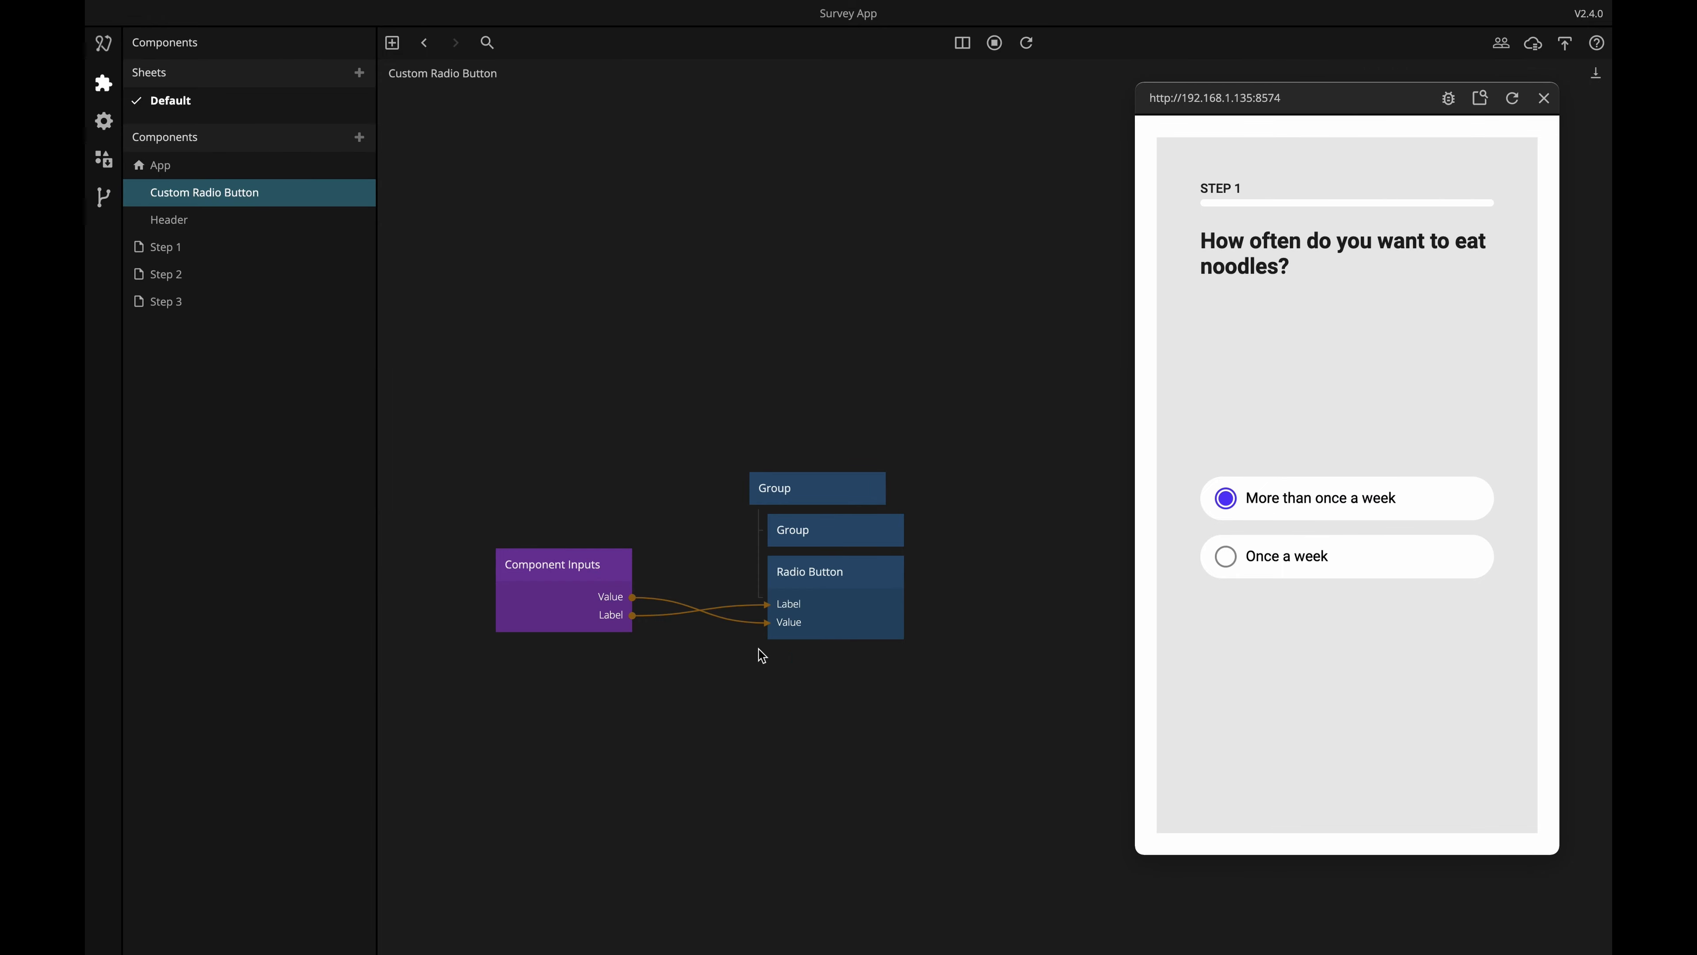
pyautogui.moveTo(894, 565); pyautogui.dragTo(837, 532)
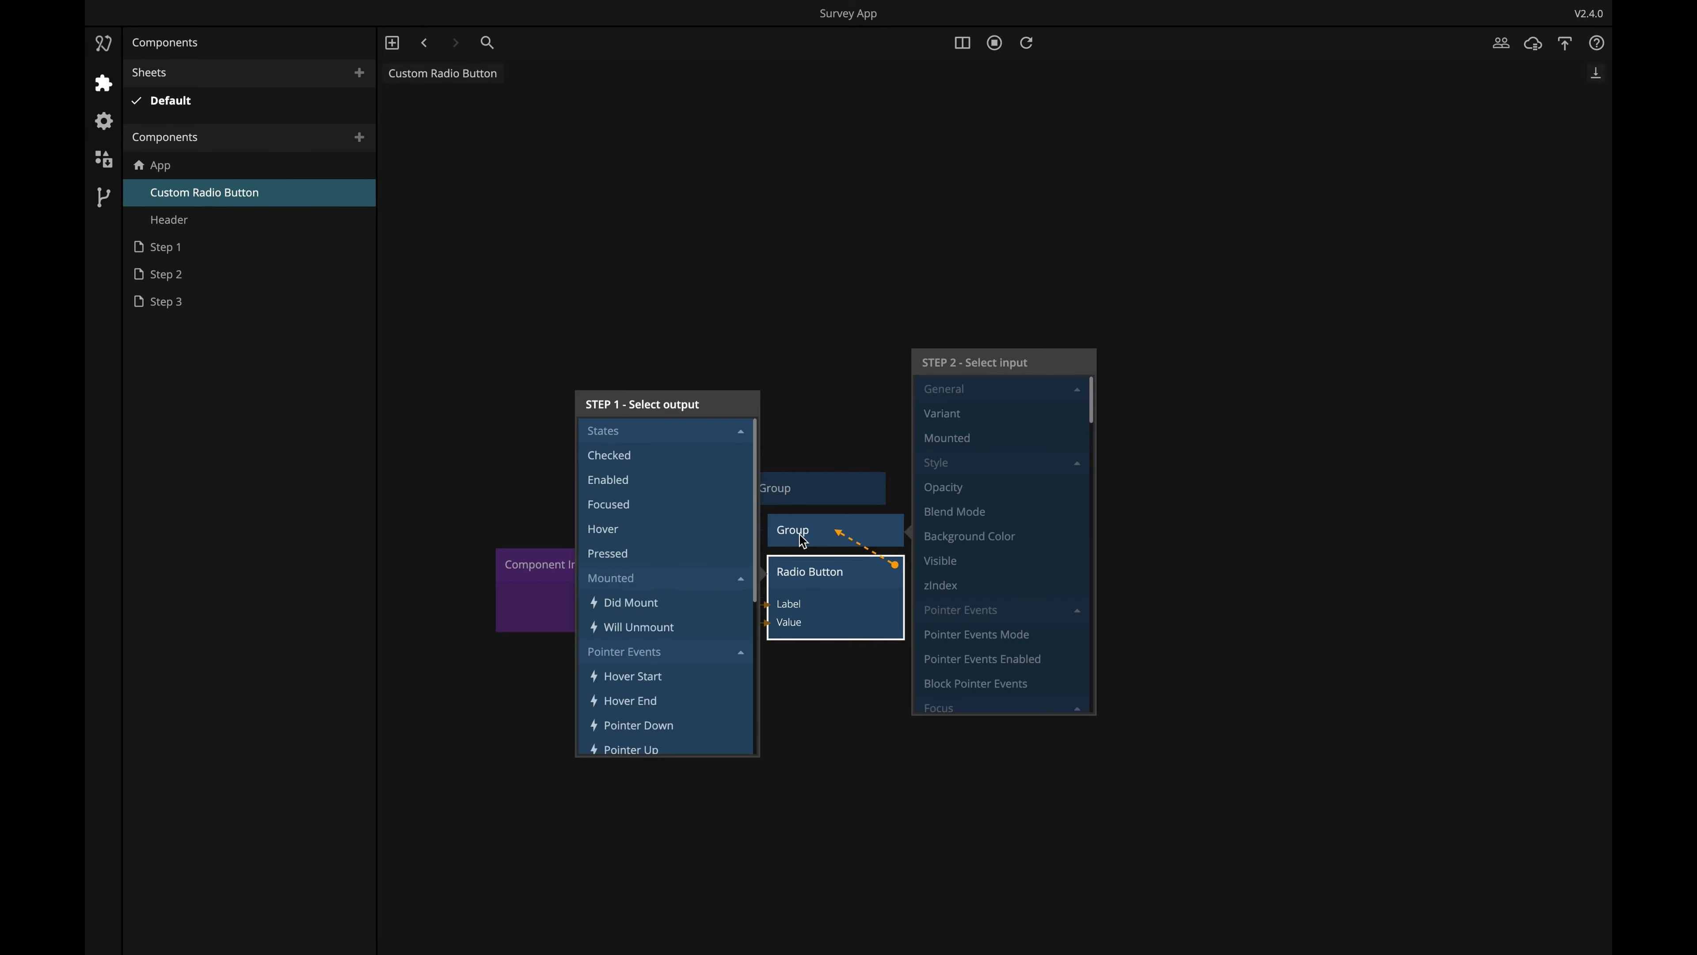
pyautogui.click(623, 459)
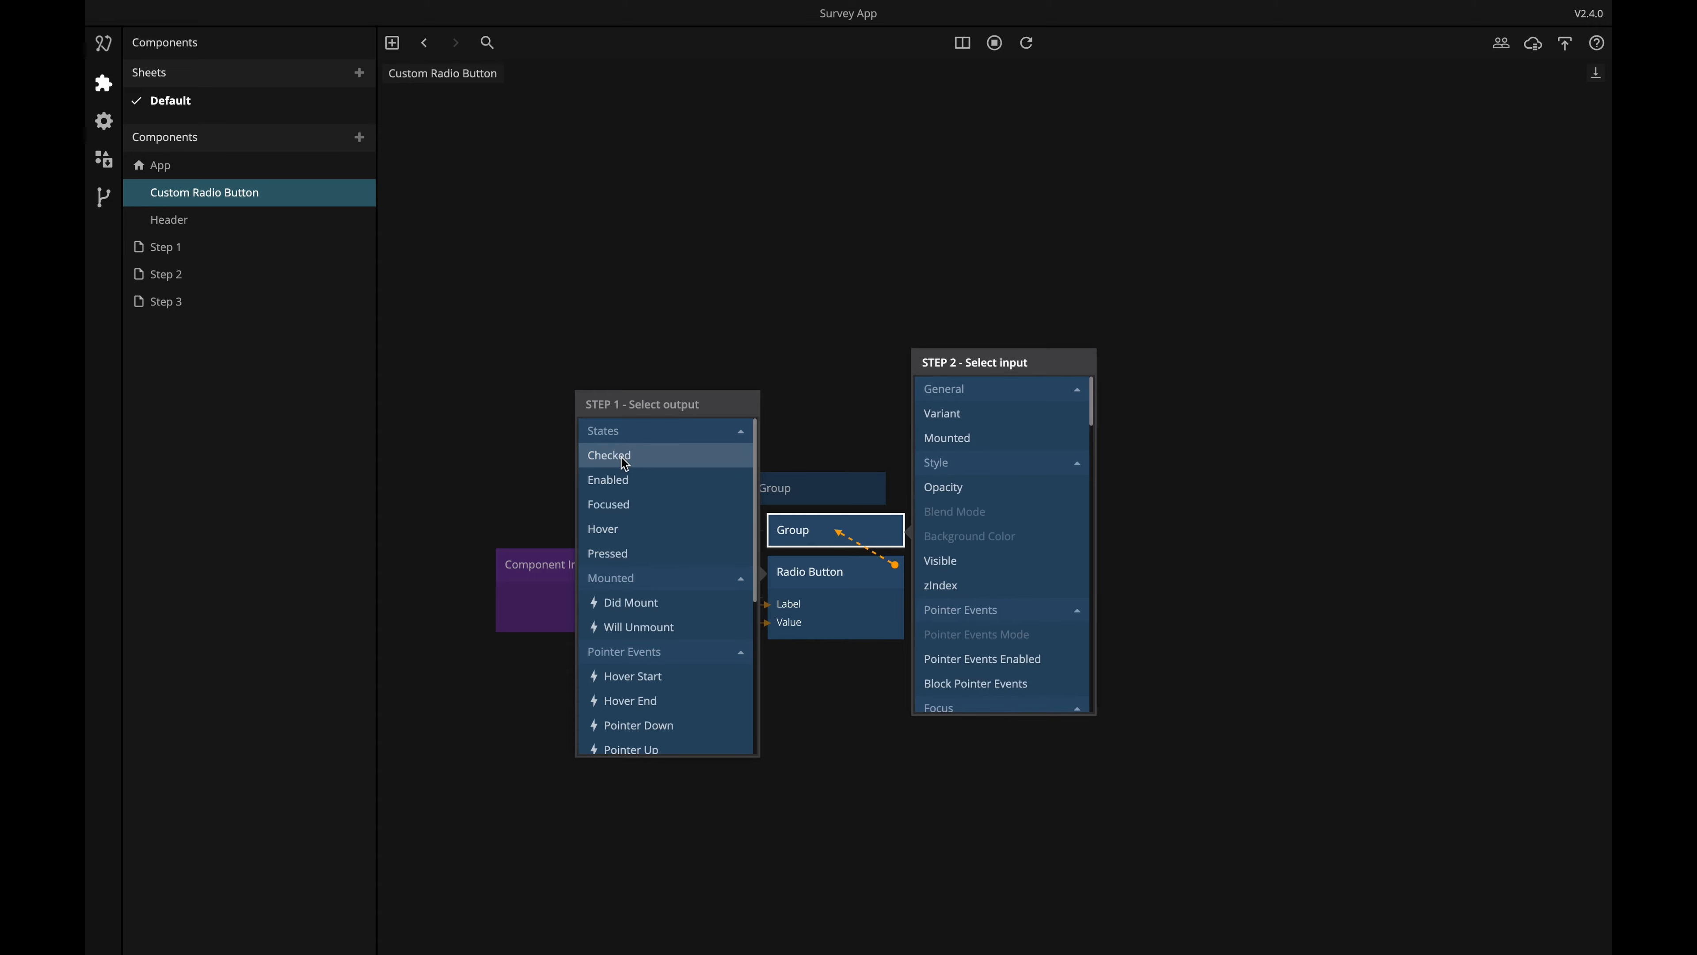
pyautogui.click(961, 569)
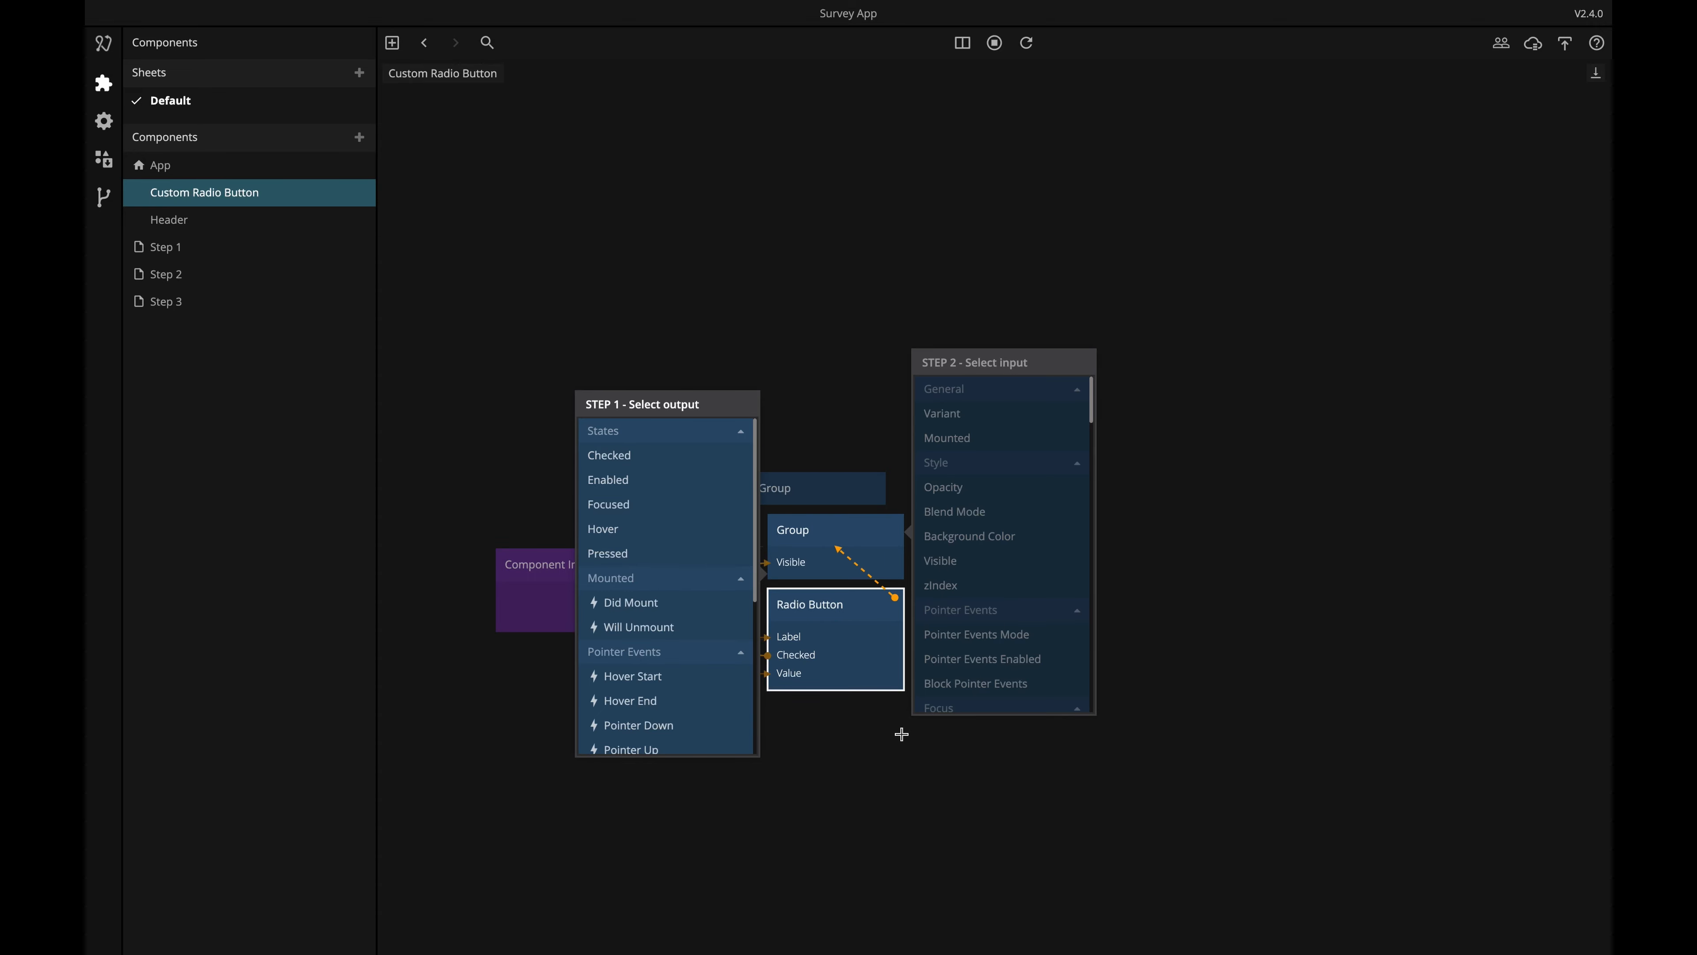
pyautogui.click(1272, 558)
pyautogui.click(1269, 505)
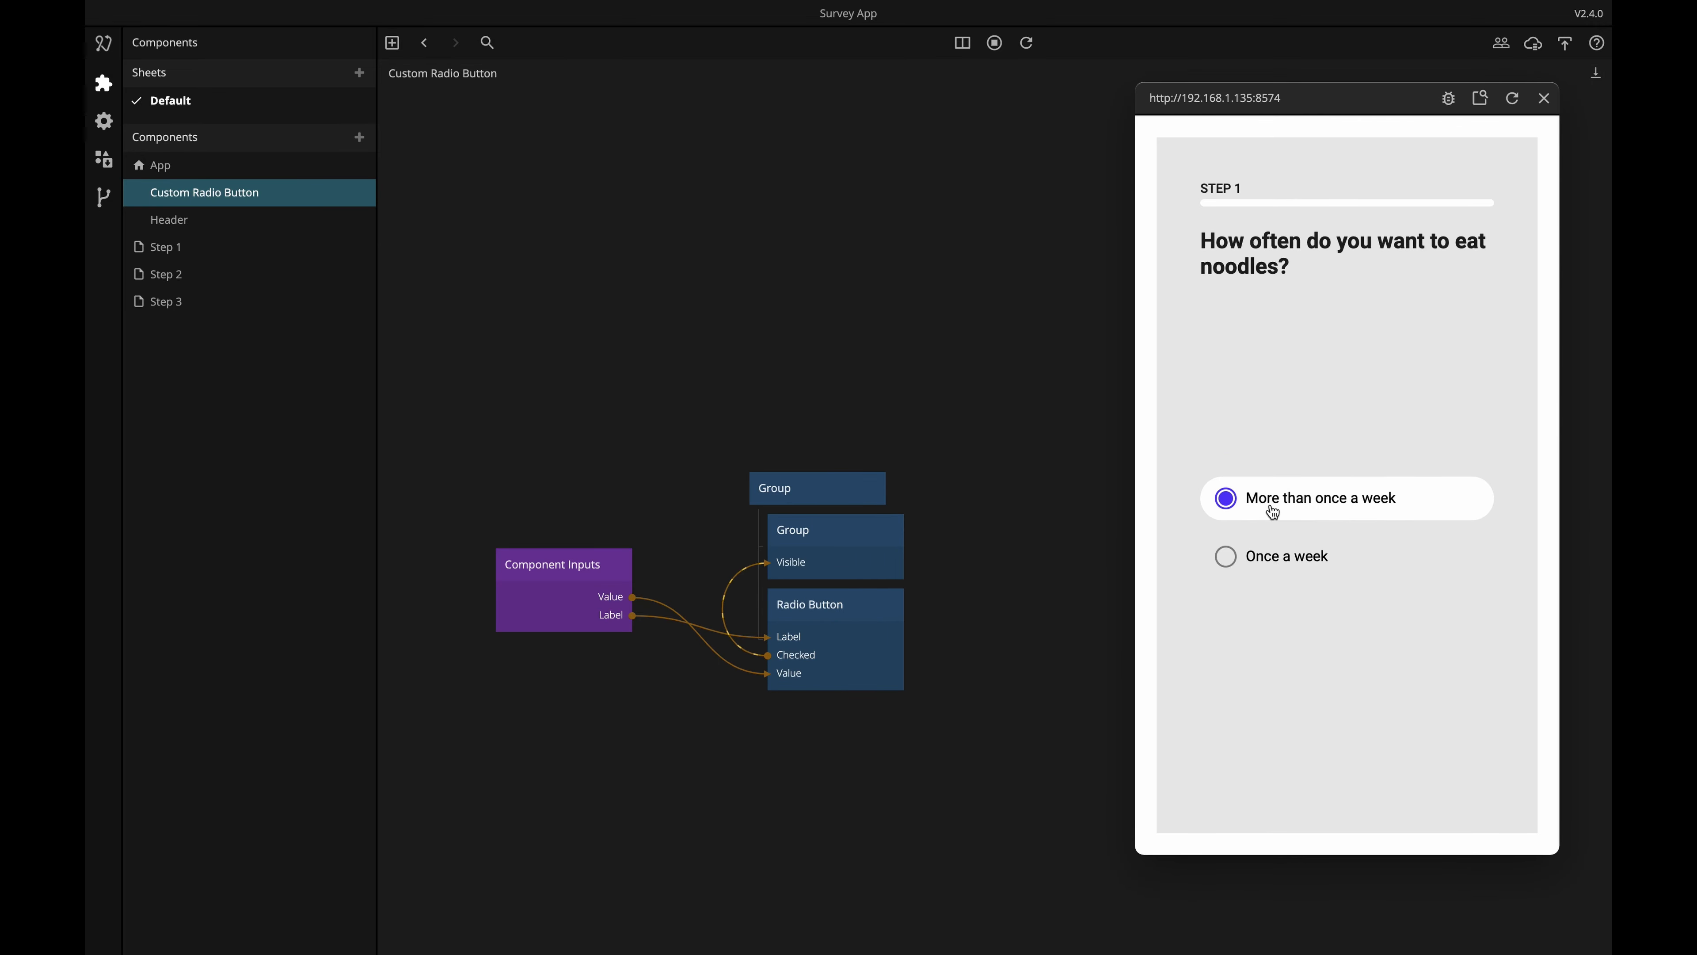
pyautogui.click(1272, 563)
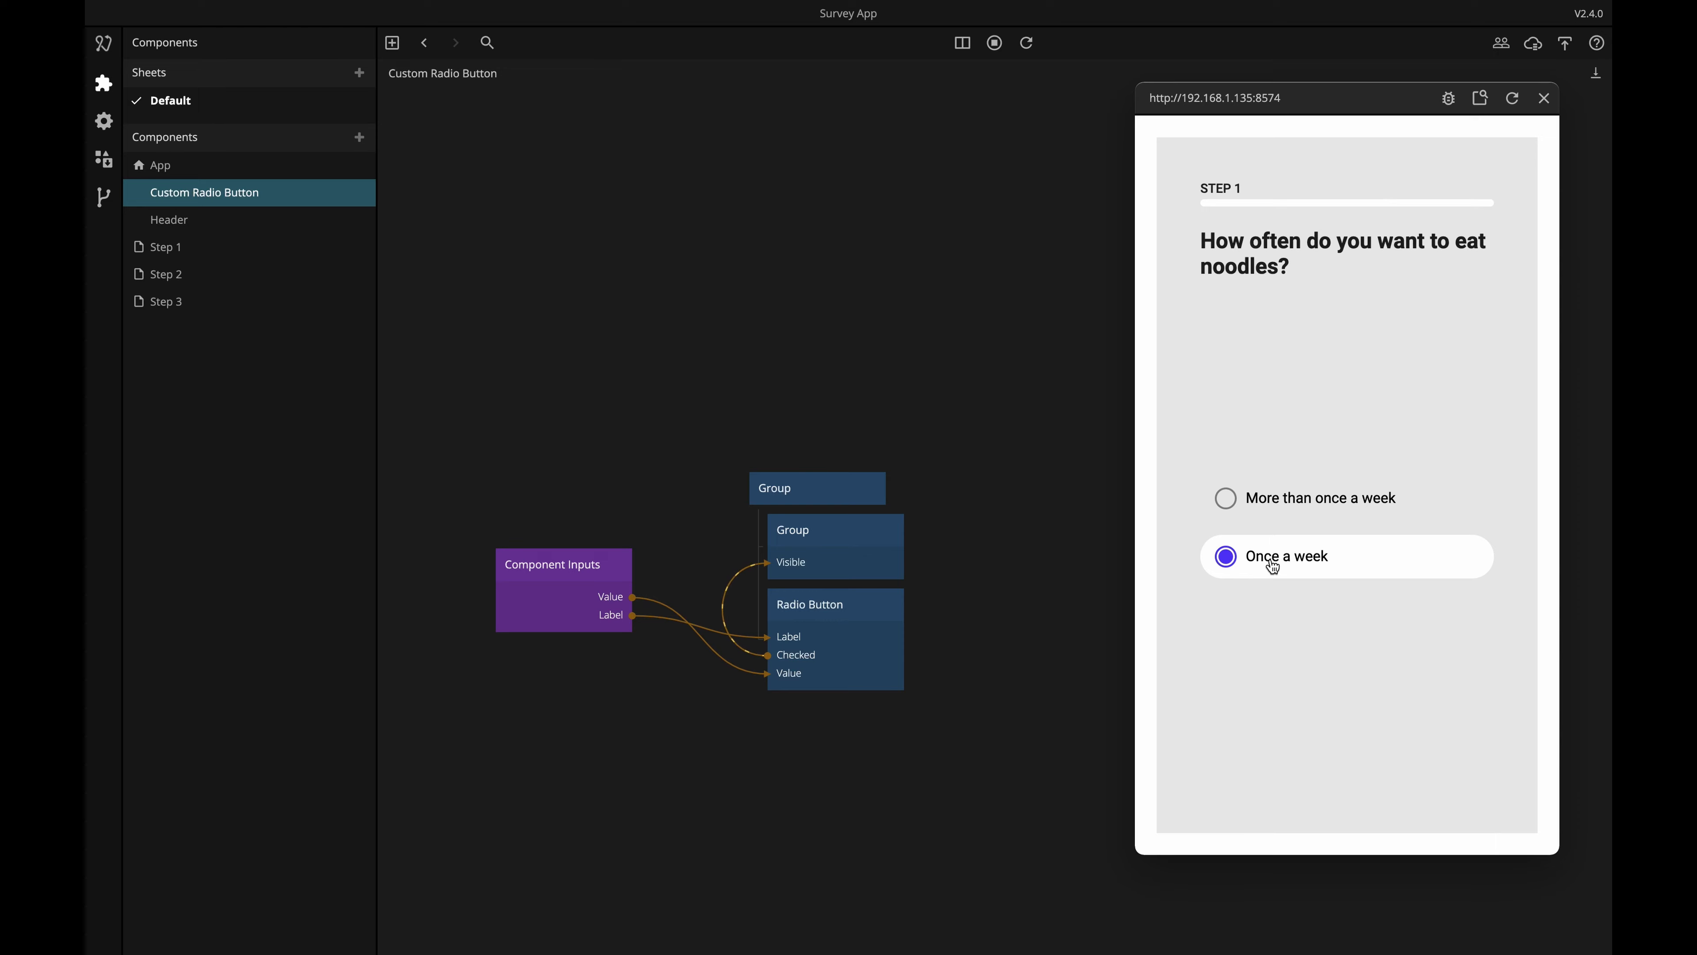
pyautogui.click(1275, 506)
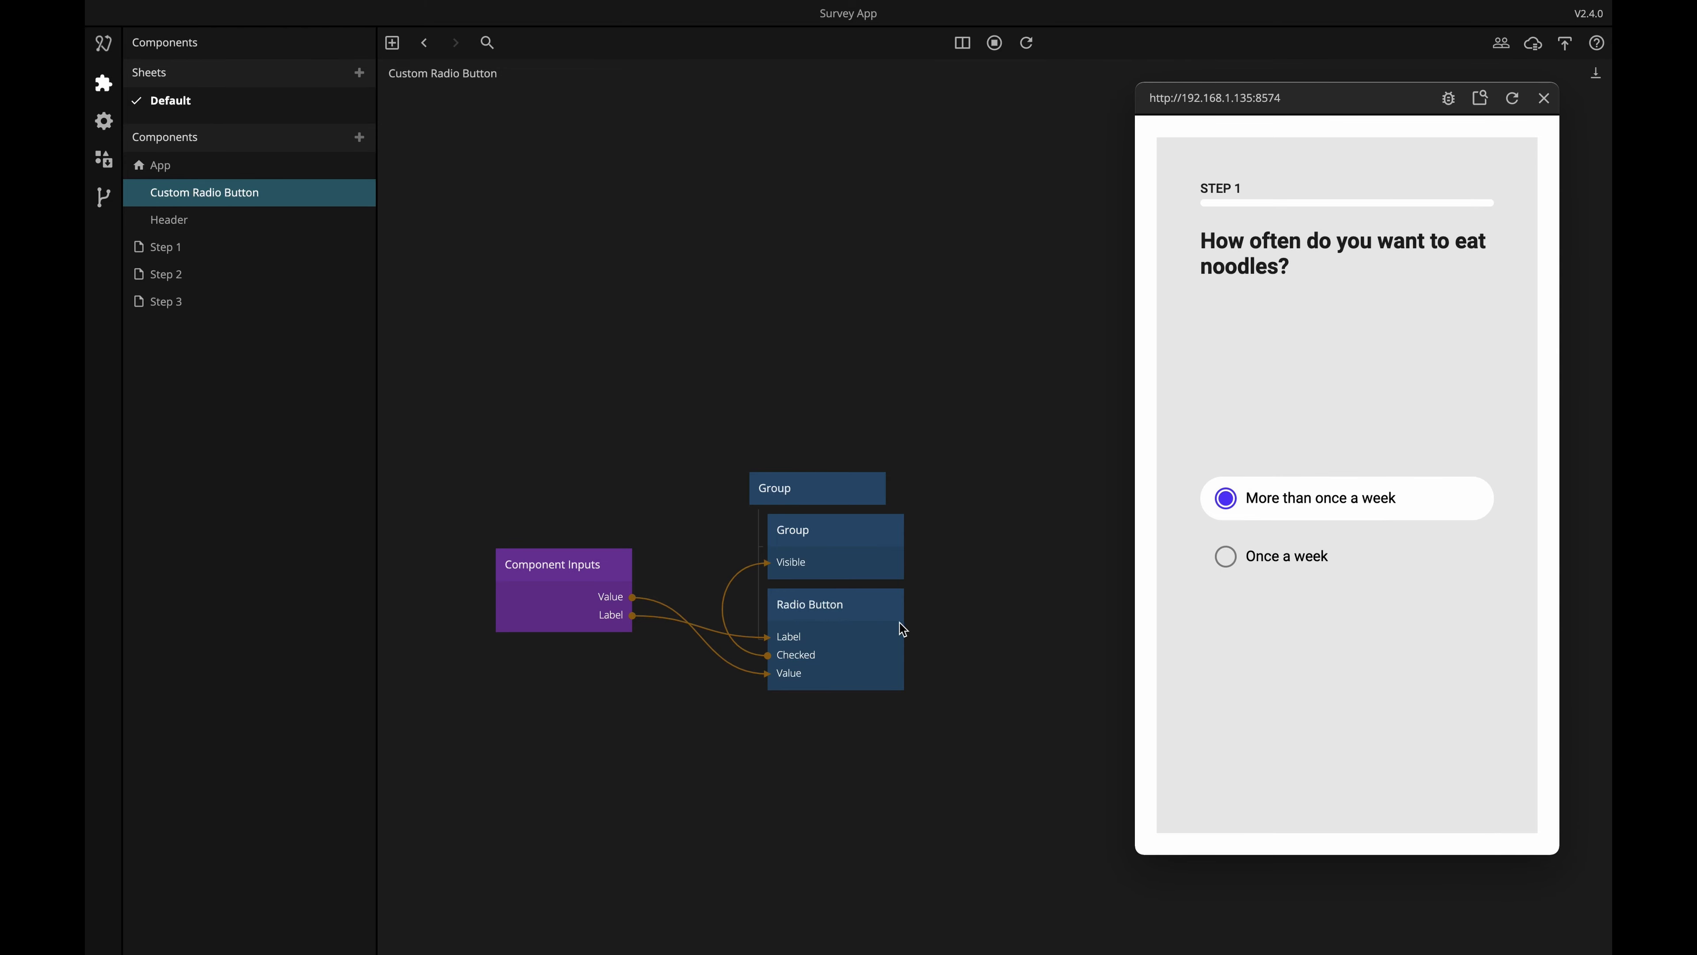
# Rename the component's outer Group to "Custom radio button" and nudge the Component Inputs node closer to the tree.
pyautogui.moveTo(567, 603); pyautogui.dragTo(587, 615)
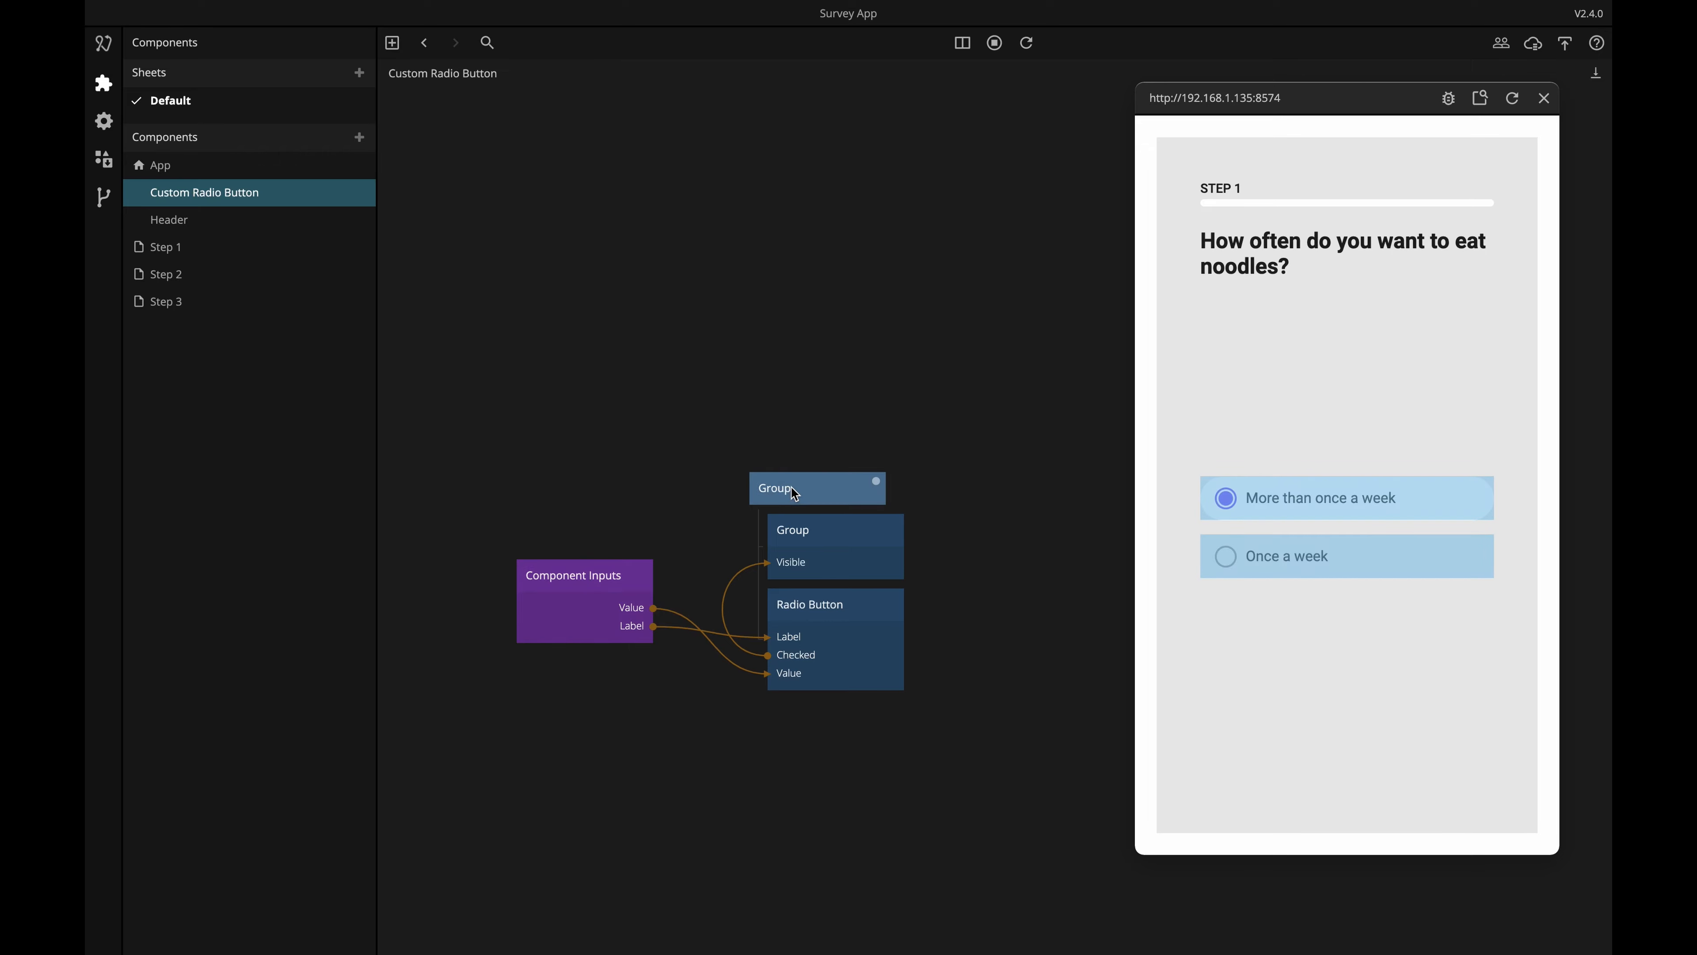
pyautogui.click(793, 486)
pyautogui.click(145, 47)
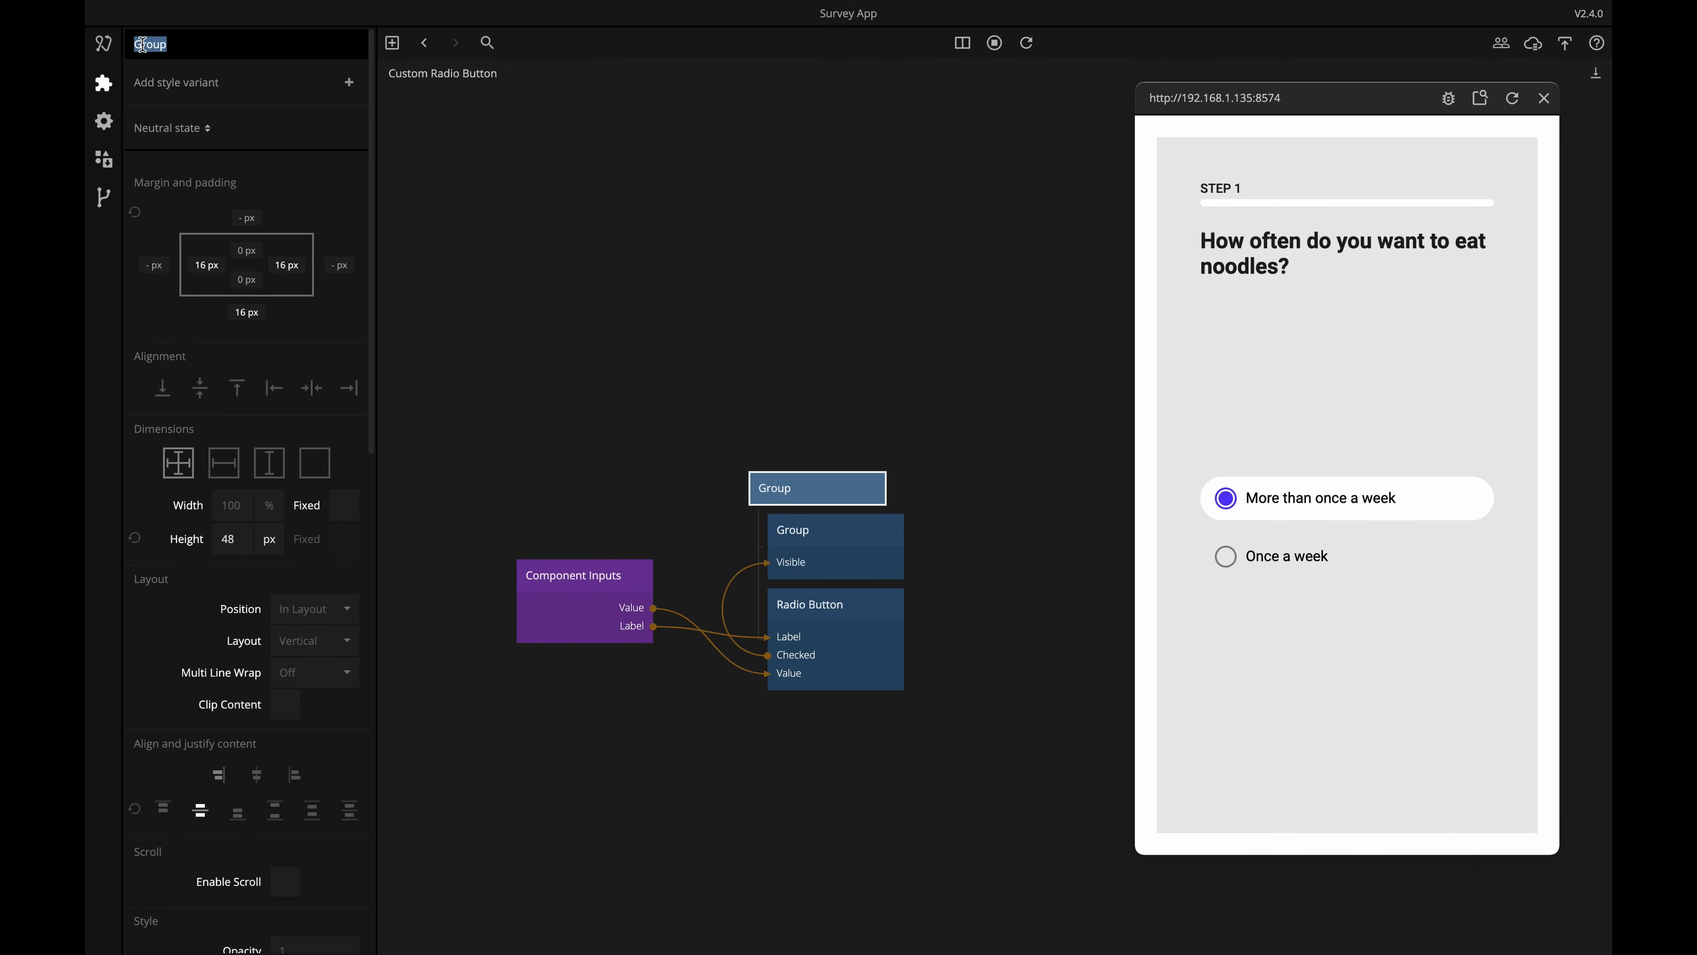
pyautogui.write('Custom radio button')
pyautogui.press('Return')
pyautogui.click(584, 438)
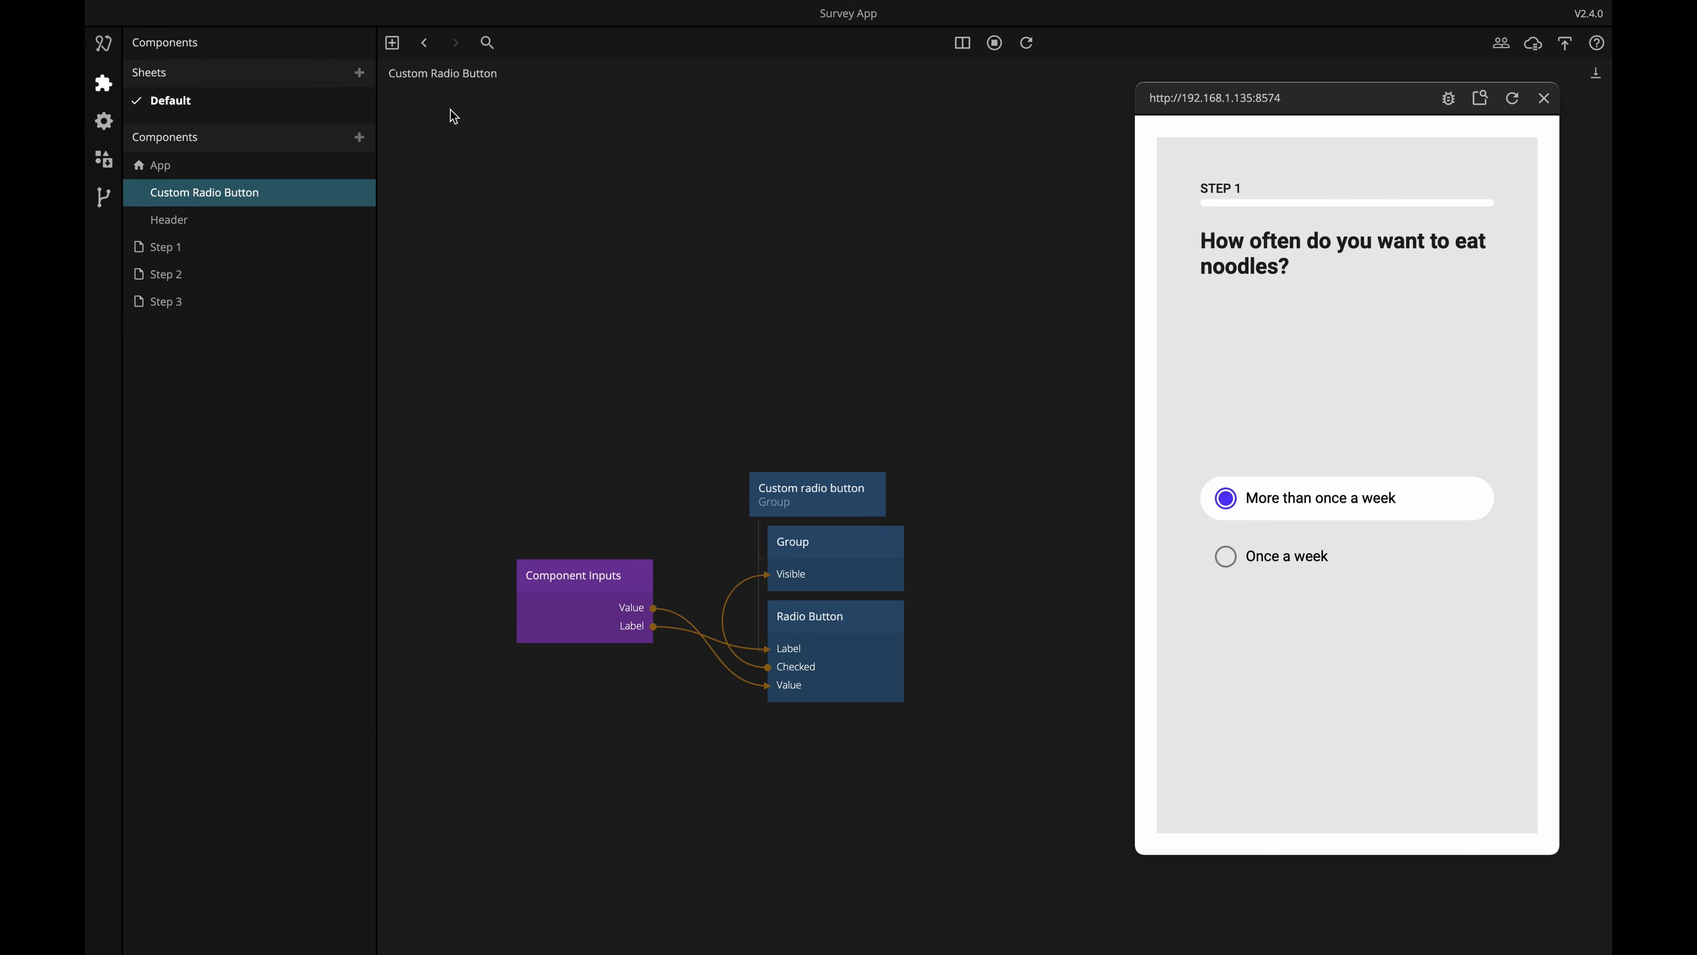
# Back on the Step 1 page, duplicate both Custom Radio Buttons inside the Radio Button Group.
pyautogui.click(424, 43)
pyautogui.moveTo(809, 647); pyautogui.dragTo(741, 584)
pyautogui.press('super+c')
pyautogui.press('super+v')
pyautogui.moveTo(852, 599); pyautogui.dragTo(727, 540)
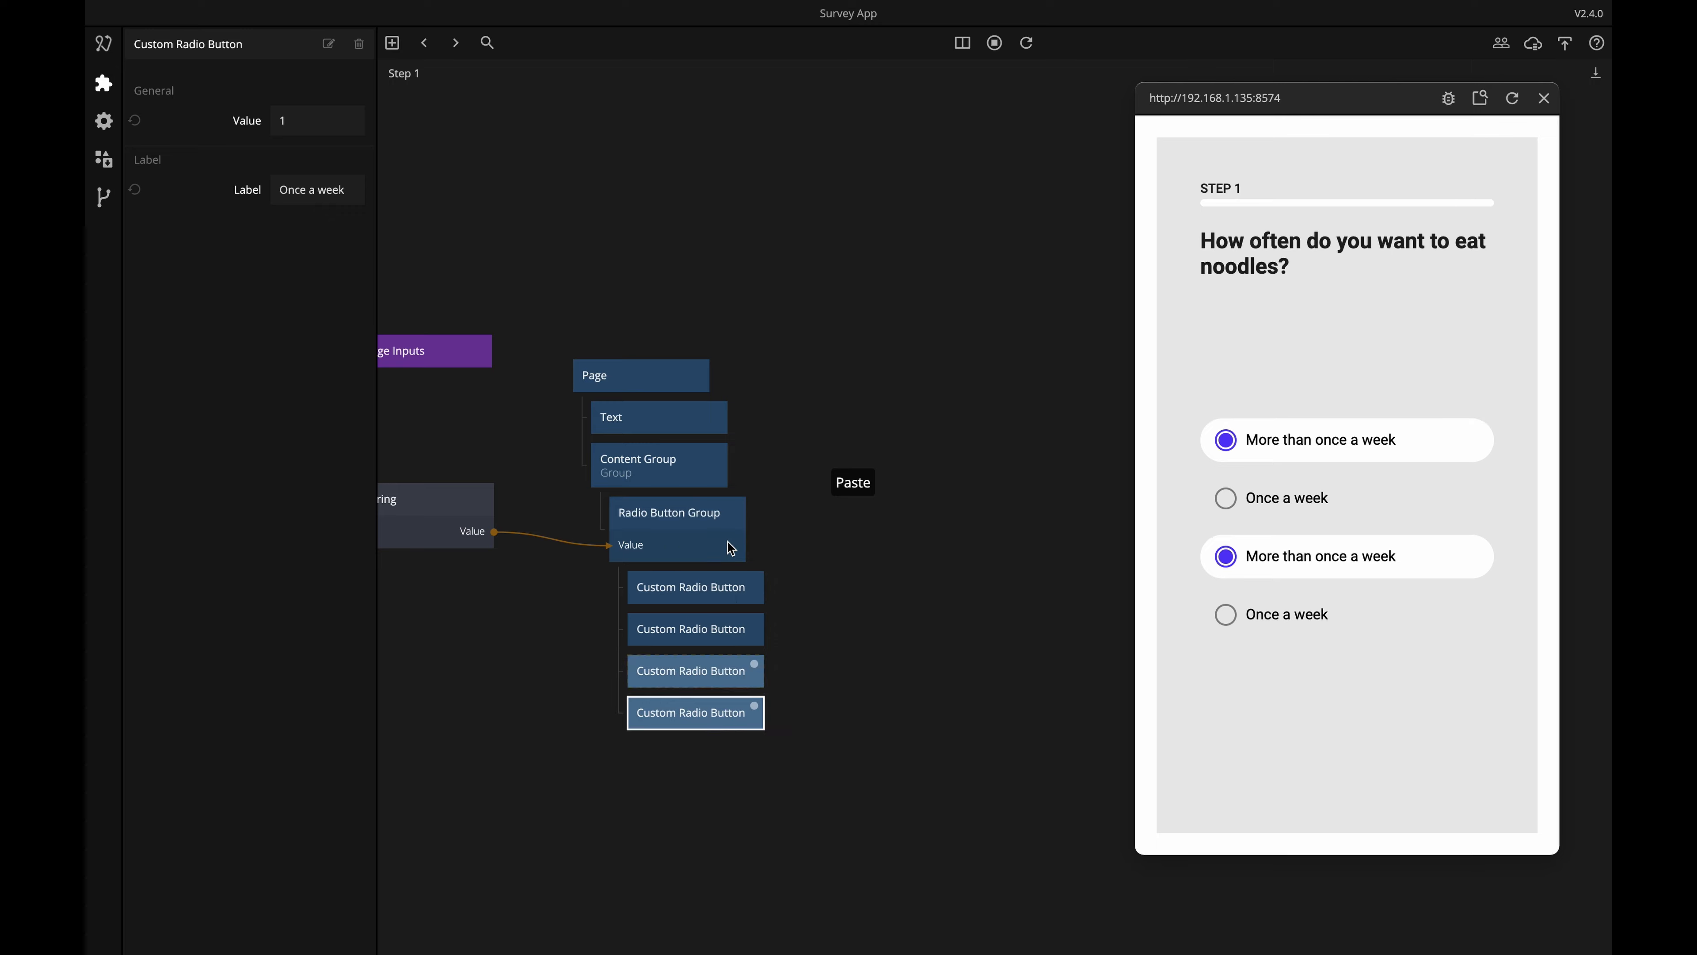
pyautogui.click(841, 668)
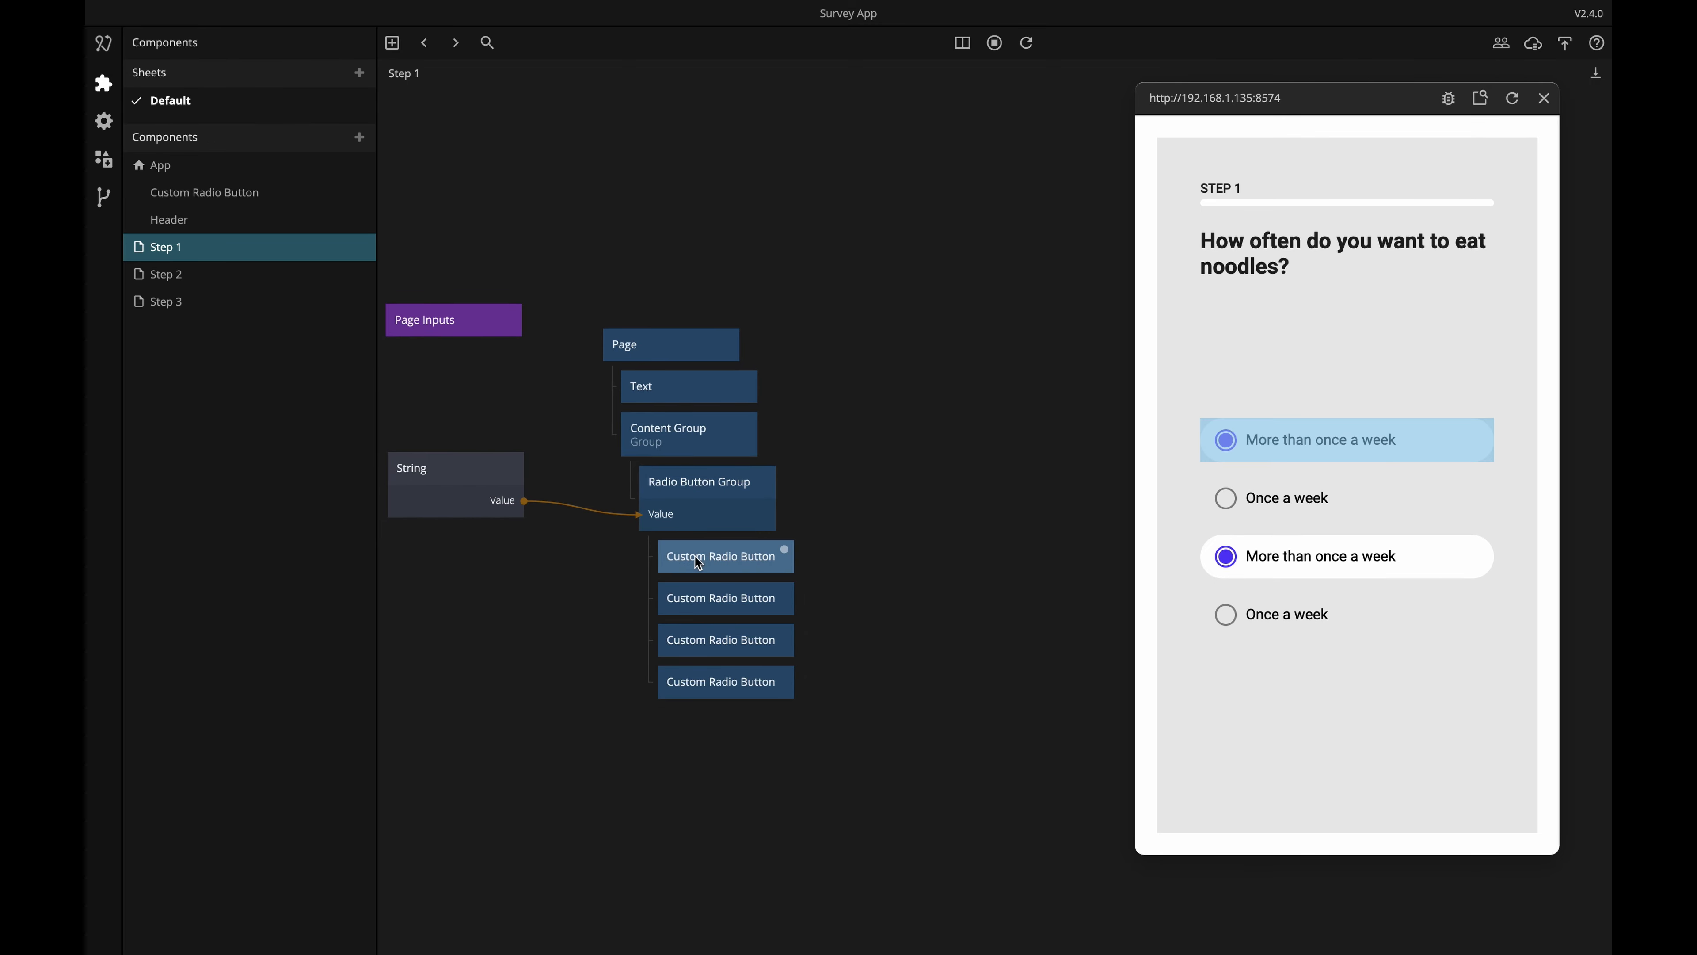
# Give the third Custom Radio Button the value 2 and the label "Once a month".
pyautogui.click(698, 563)
pyautogui.click(696, 598)
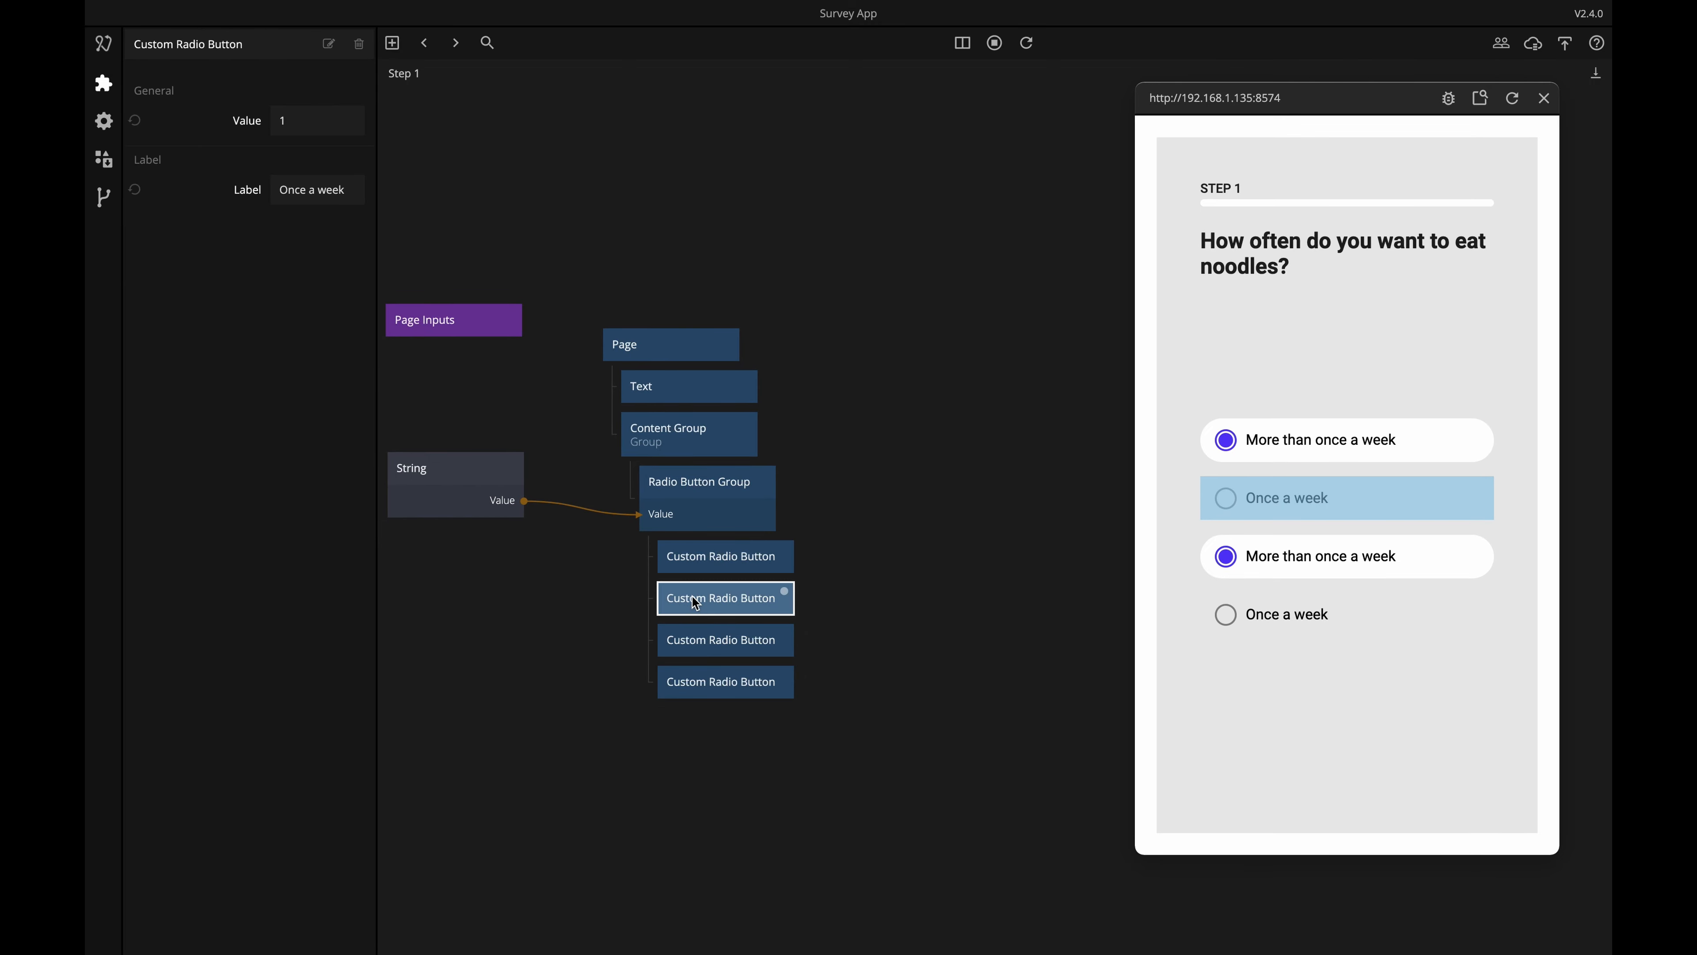
pyautogui.click(696, 640)
pyautogui.click(313, 131)
pyautogui.write('2')
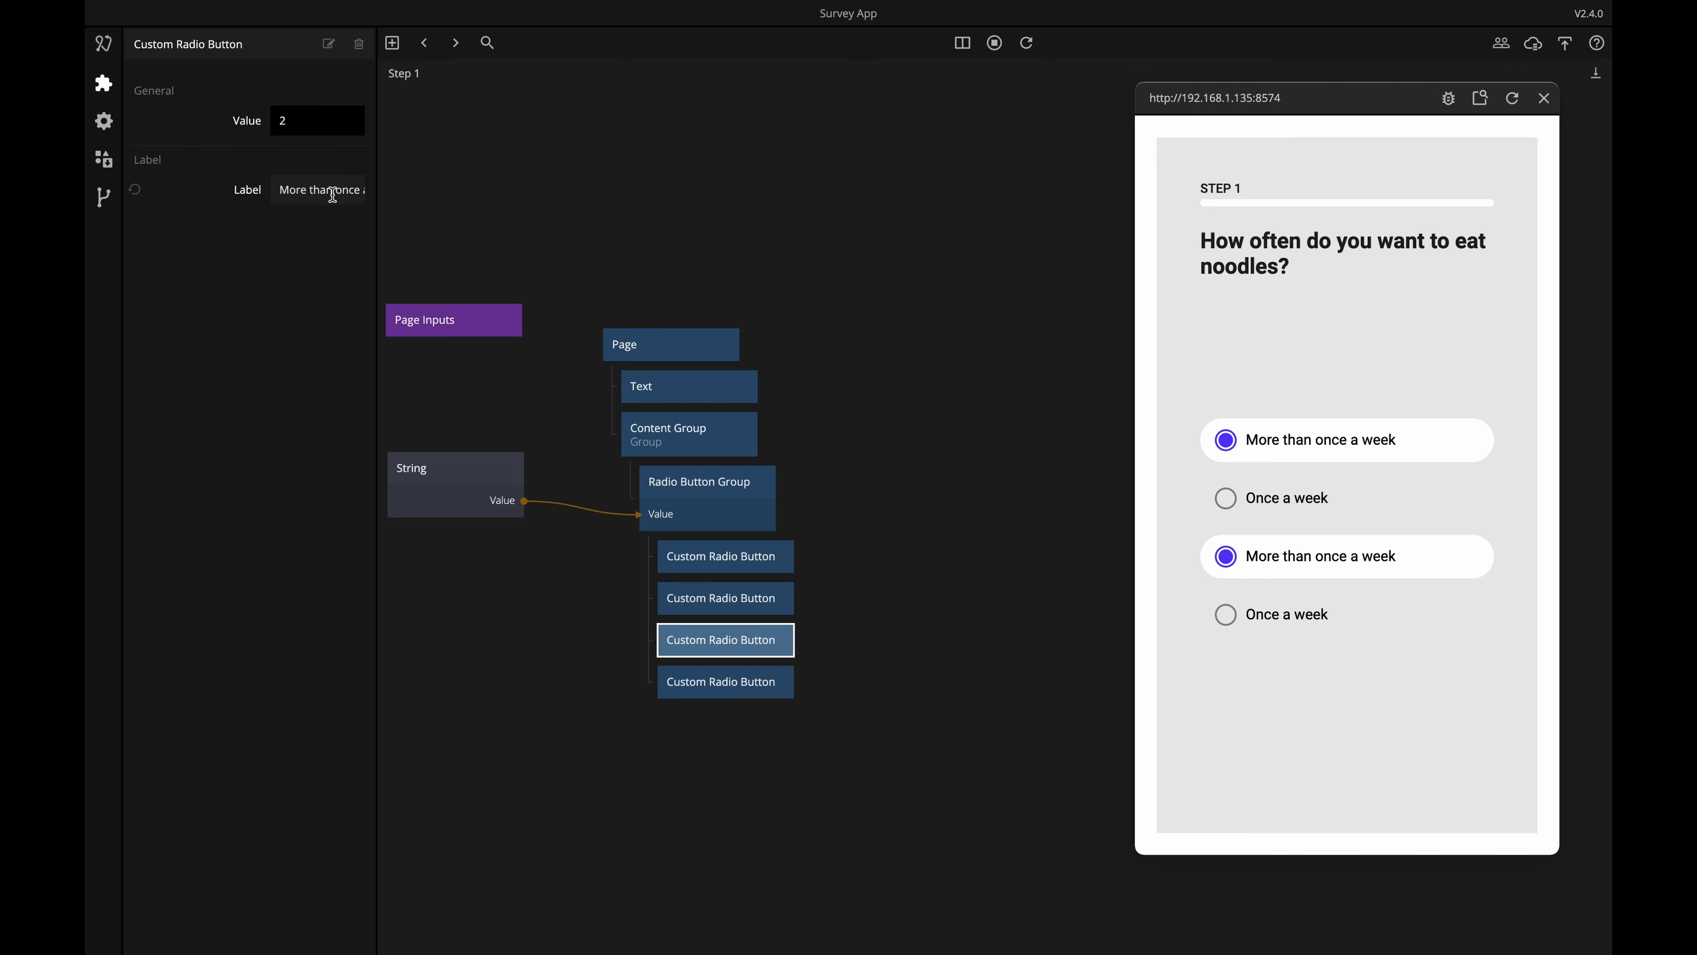
pyautogui.click(332, 195)
pyautogui.hotkey('ctrl', 'a')
pyautogui.write('Onc')
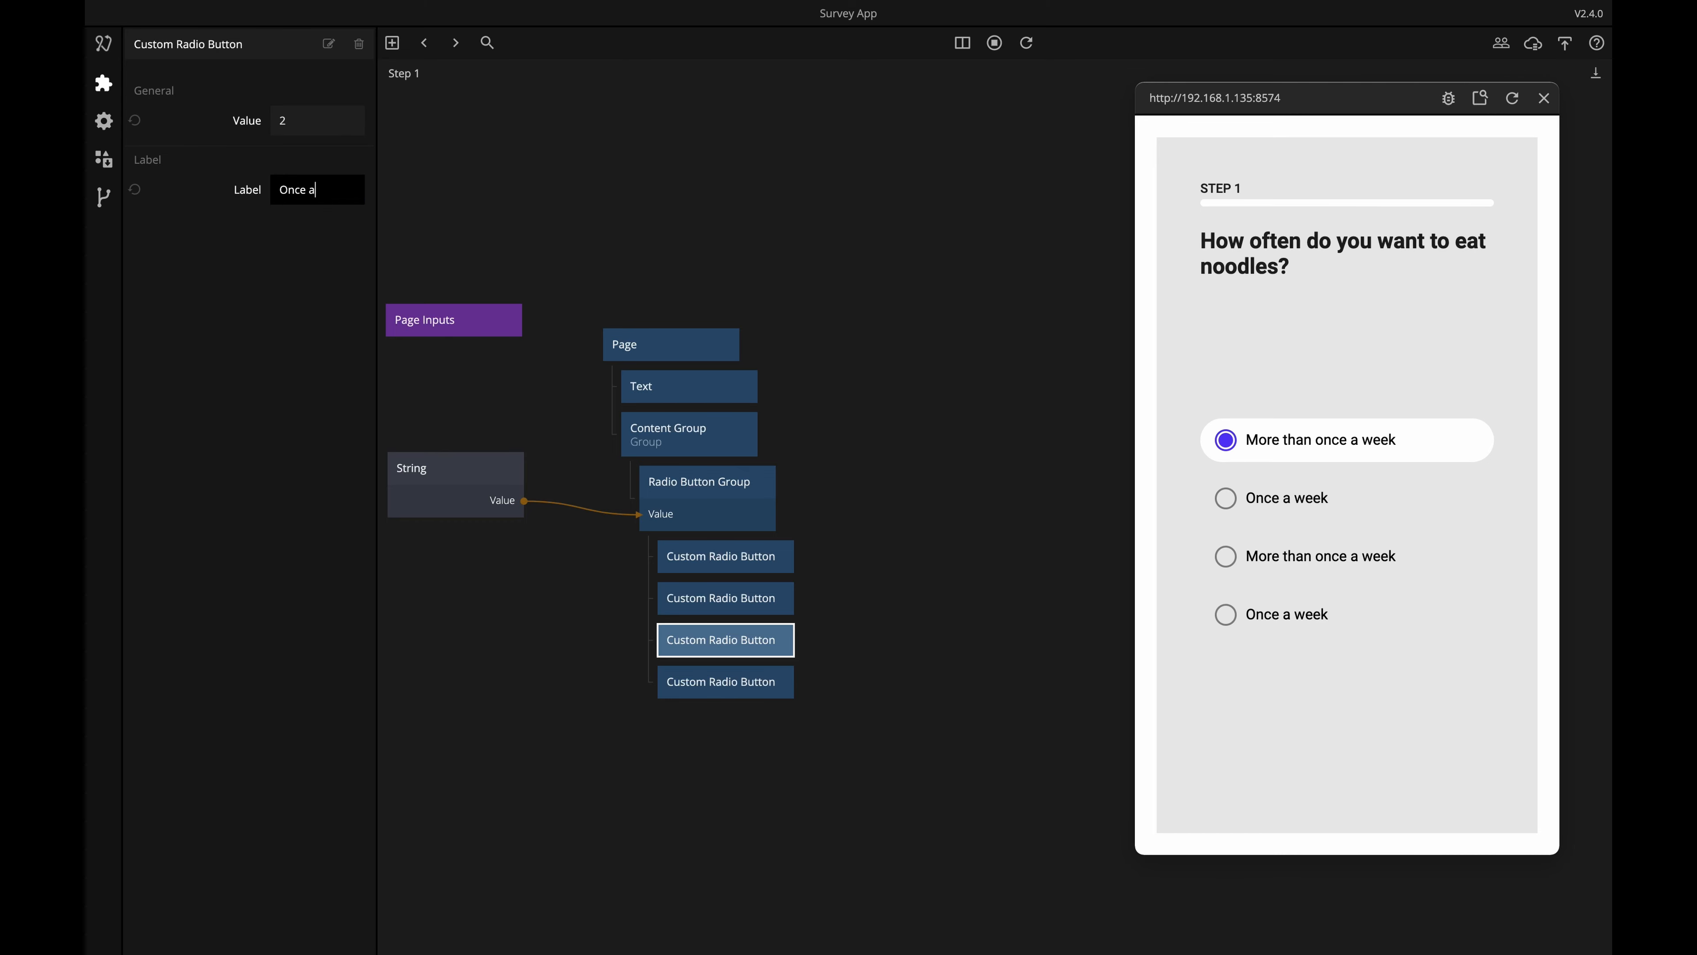
pyautogui.write('e a month')
# Give the fourth Custom Radio Button the value 3 and label "Less than once a month", and try out the answer options in the preview.
pyautogui.click(726, 675)
pyautogui.click(314, 120)
pyautogui.write('3')
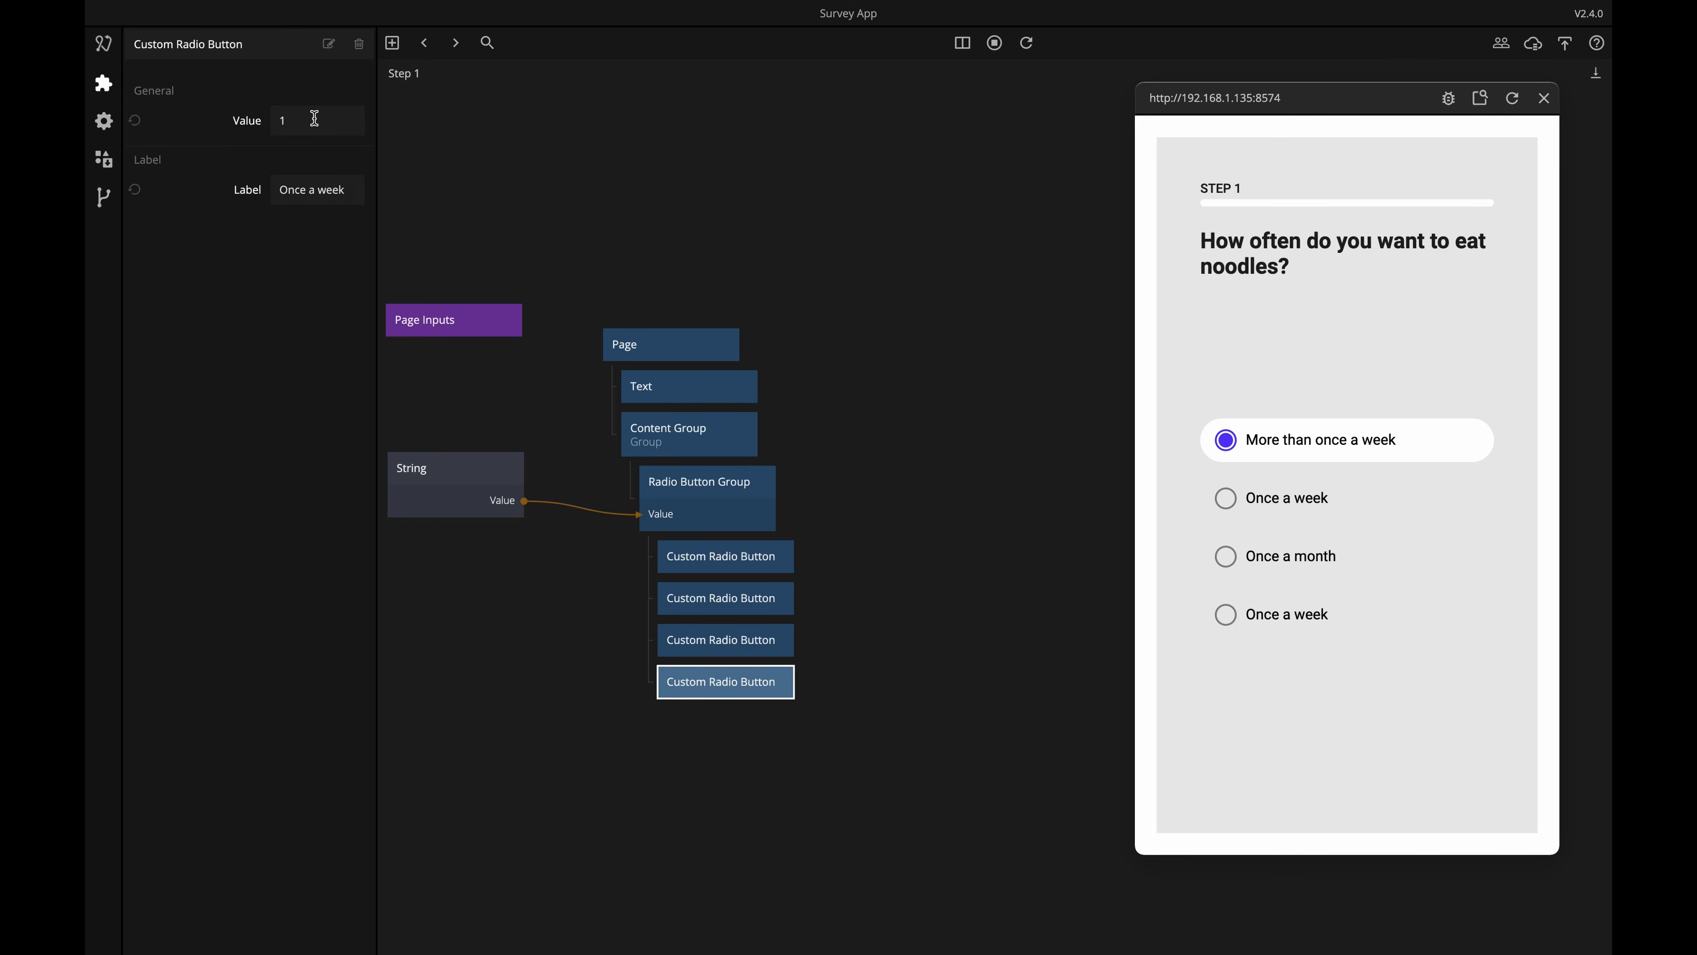
pyautogui.click(317, 190)
pyautogui.hotkey('ctrl', 'a')
pyautogui.write('Less than once a month')
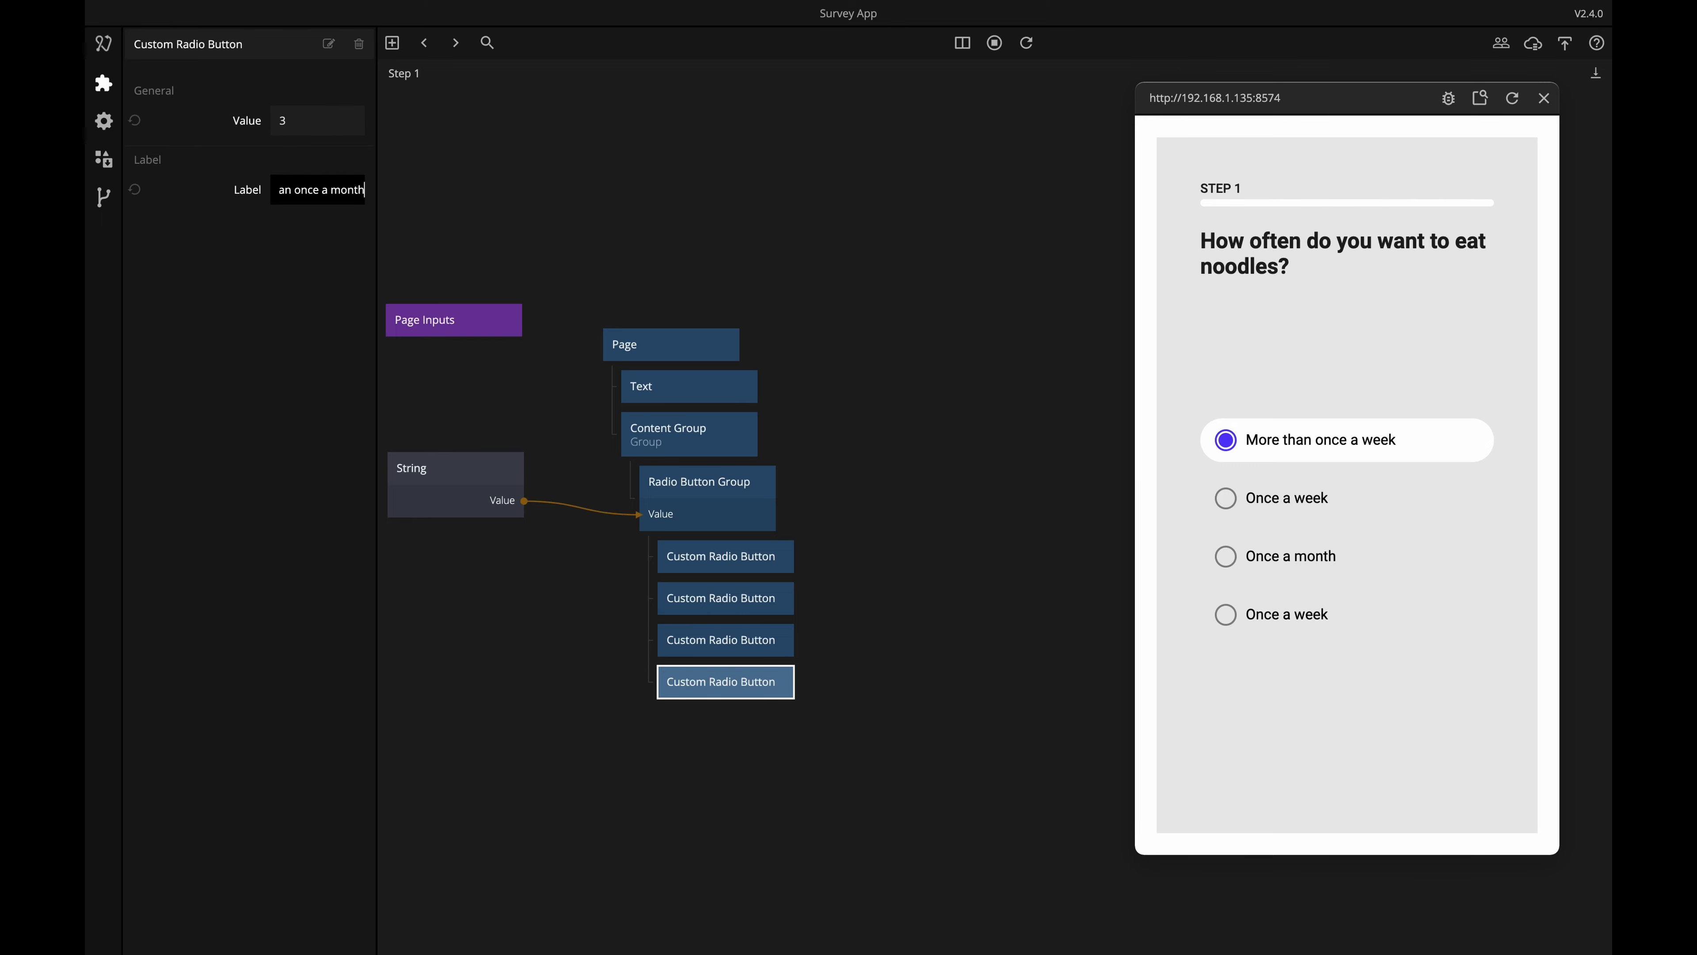
pyautogui.click(779, 771)
pyautogui.click(1273, 503)
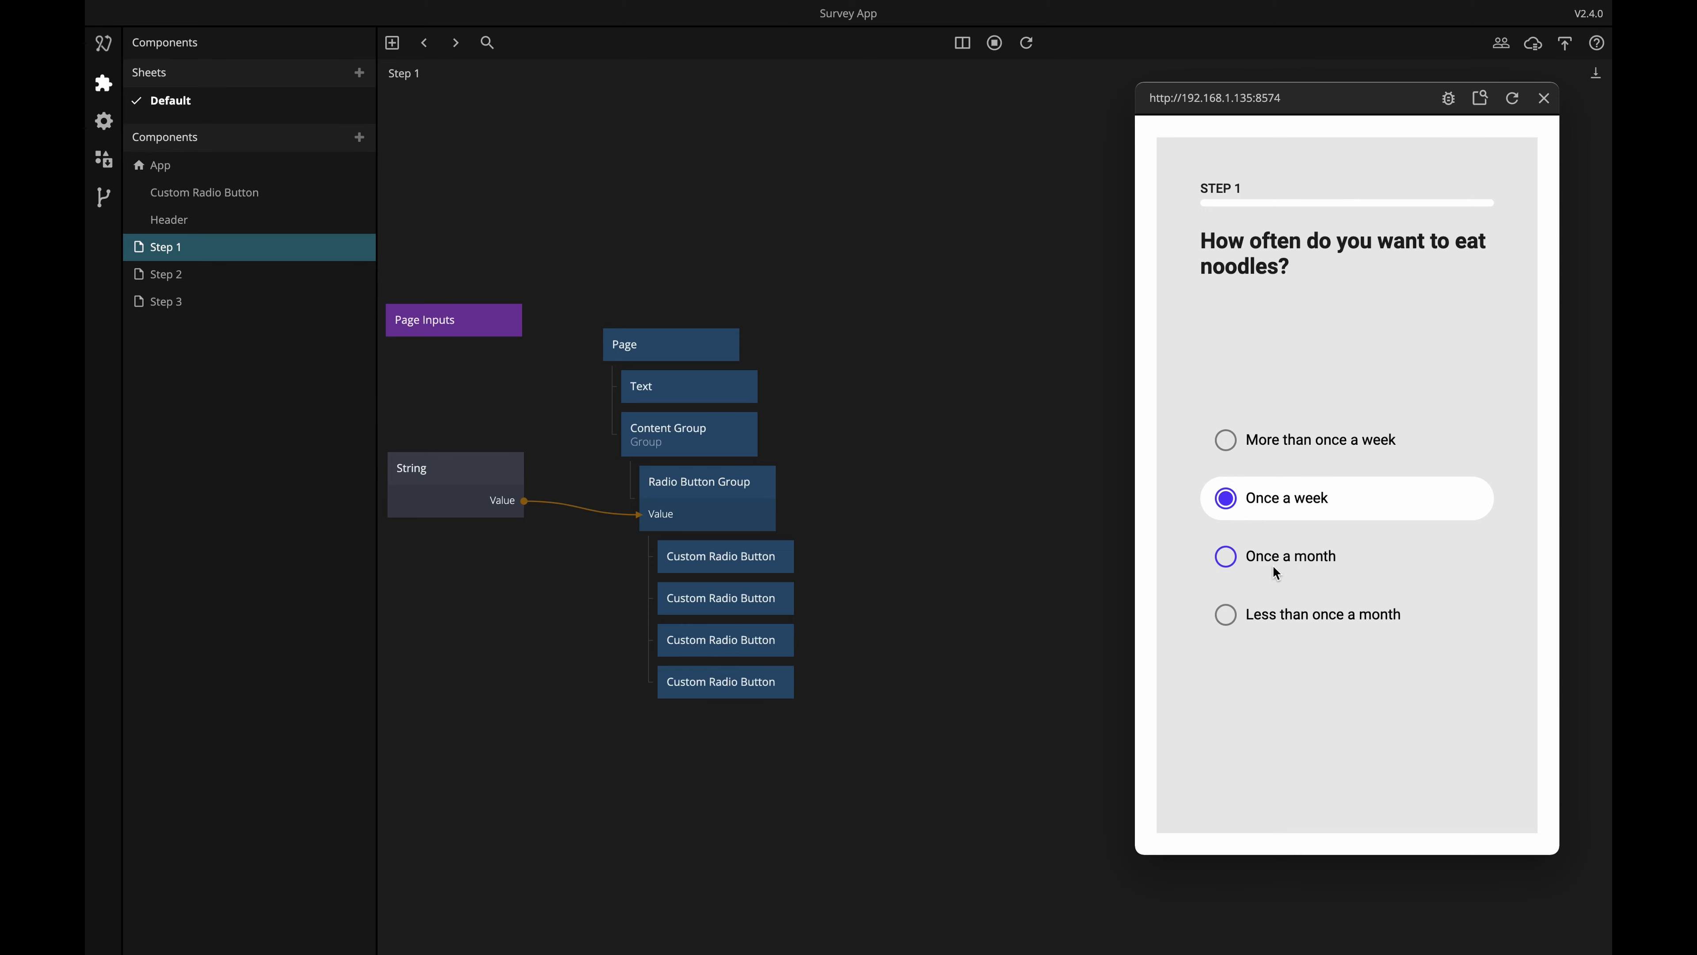
pyautogui.click(1277, 620)
pyautogui.click(1269, 440)
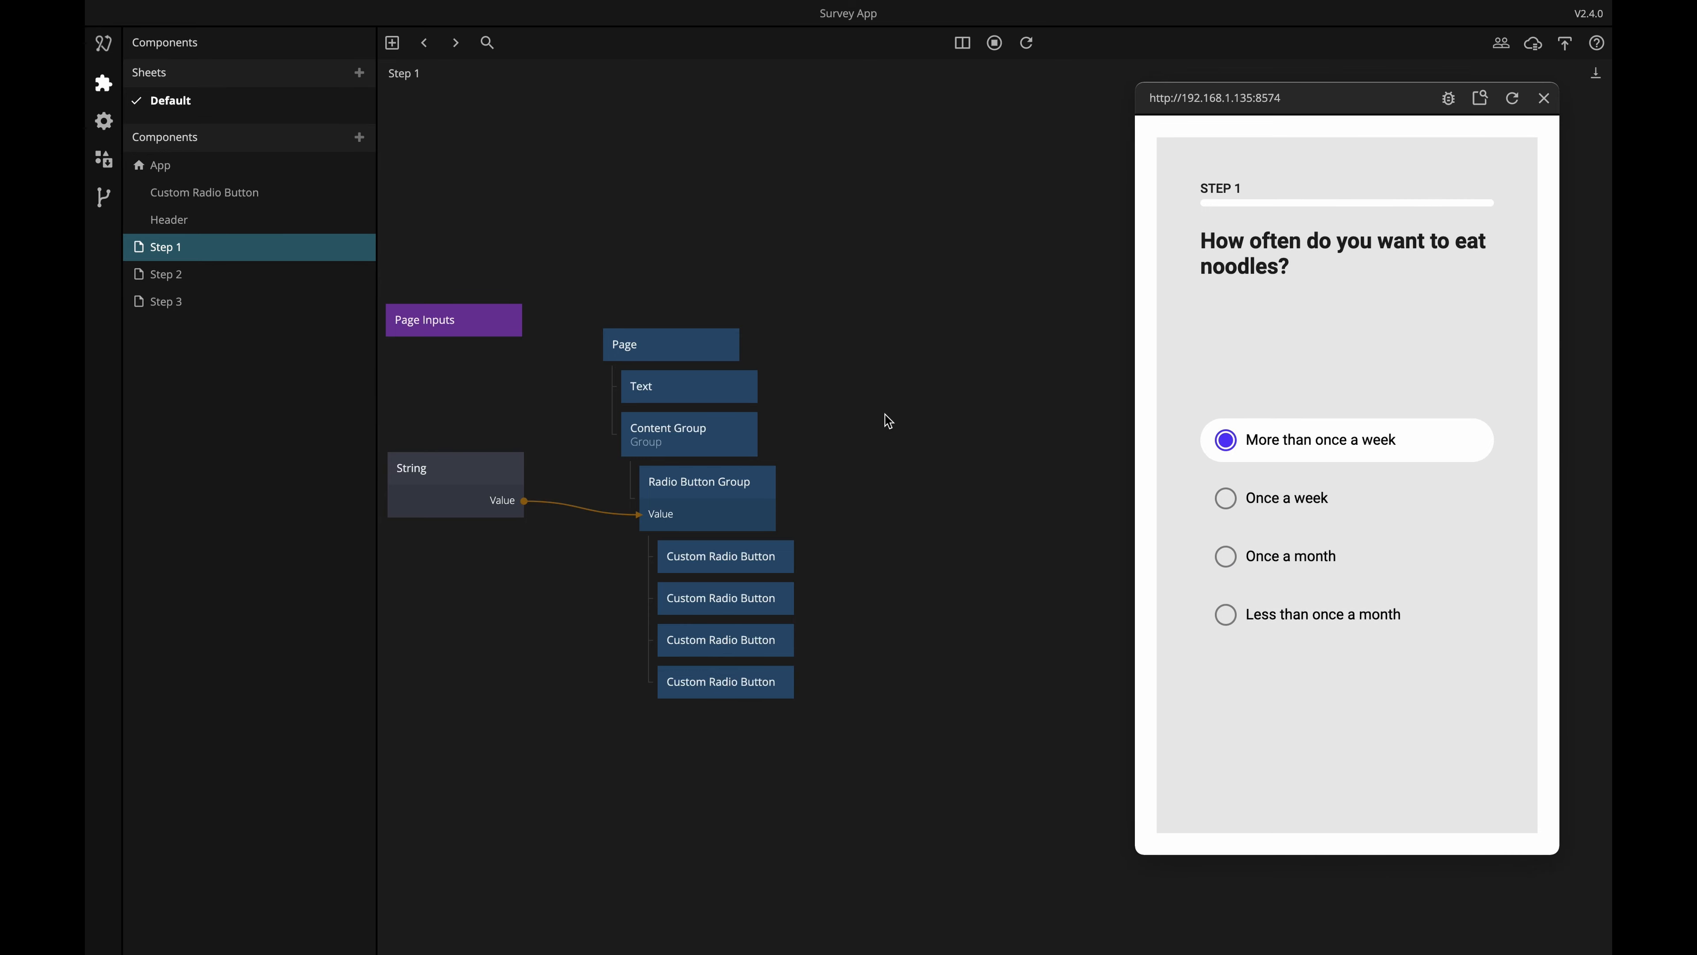
pyautogui.moveTo(883, 417); pyautogui.dragTo(985, 474)
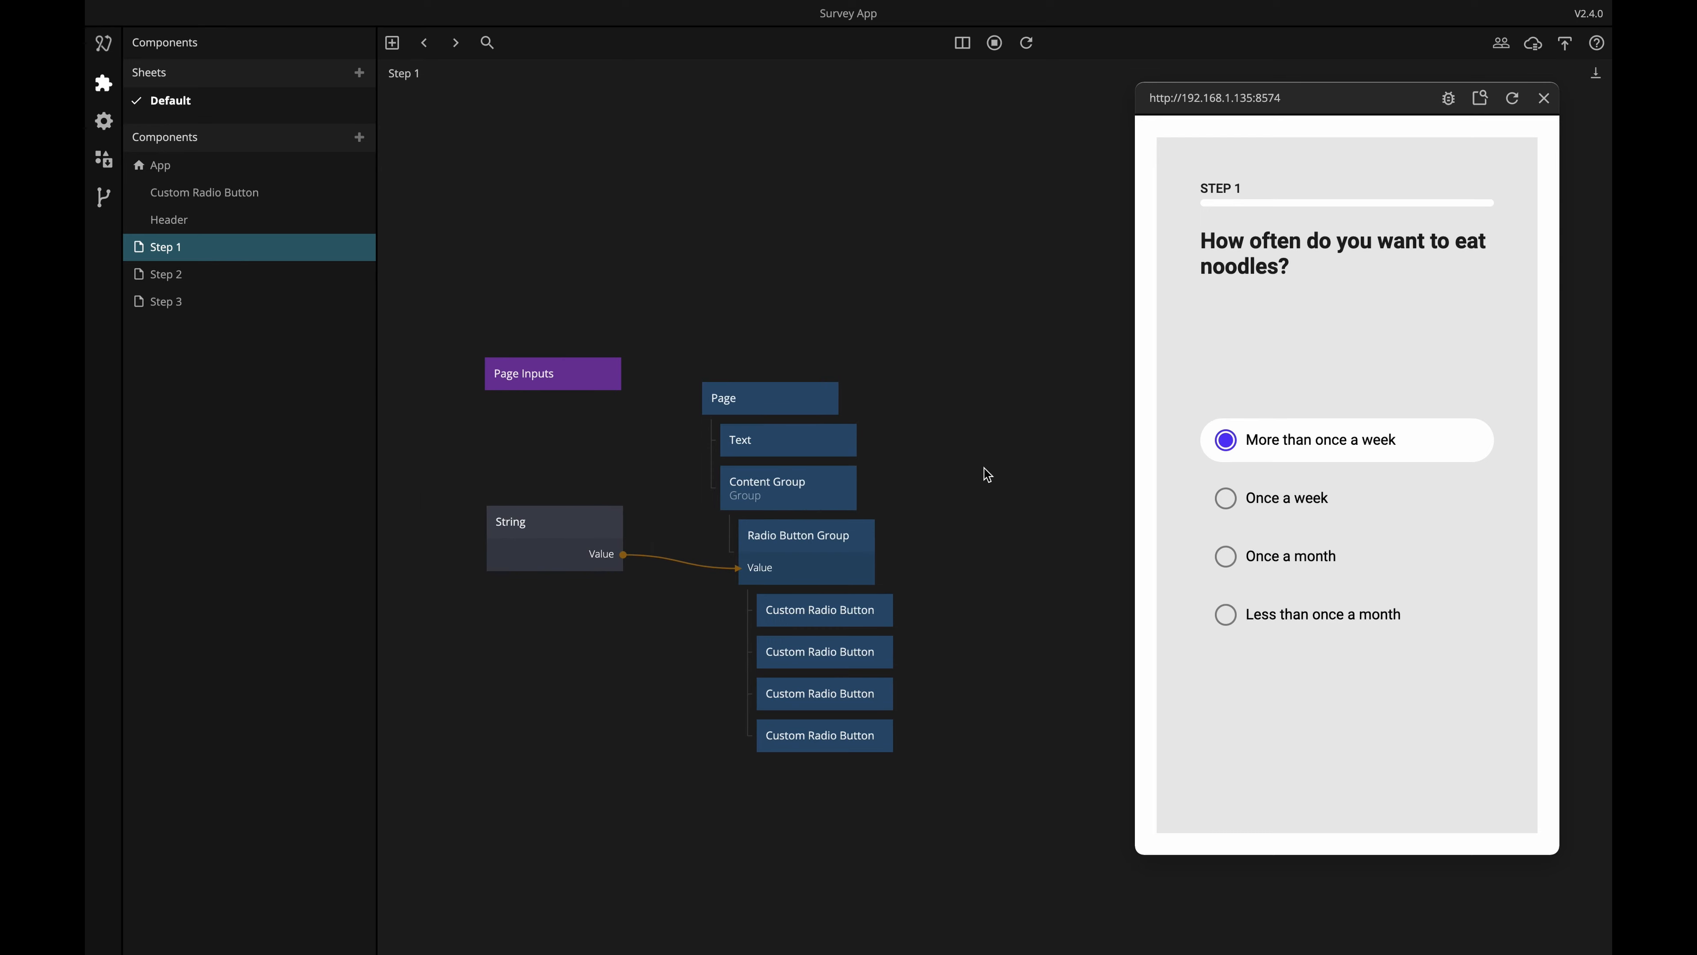
# Reload the preview and open the Header component from the App component.
pyautogui.click(1513, 101)
pyautogui.click(190, 173)
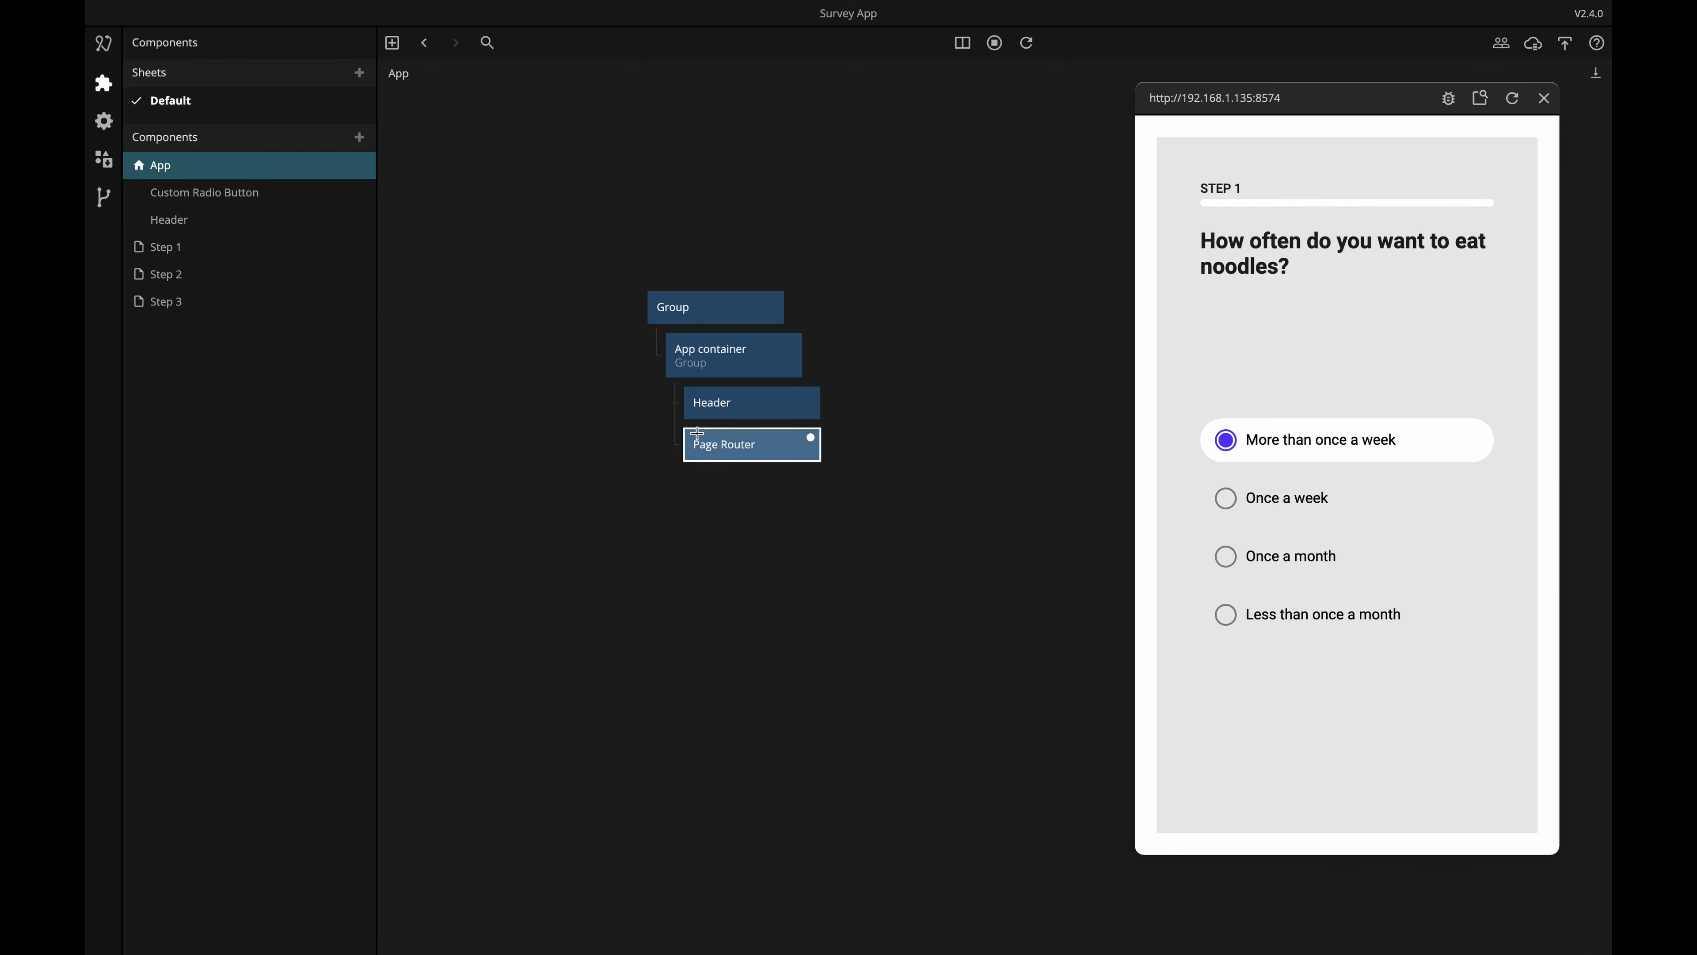
pyautogui.doubleClick(718, 396)
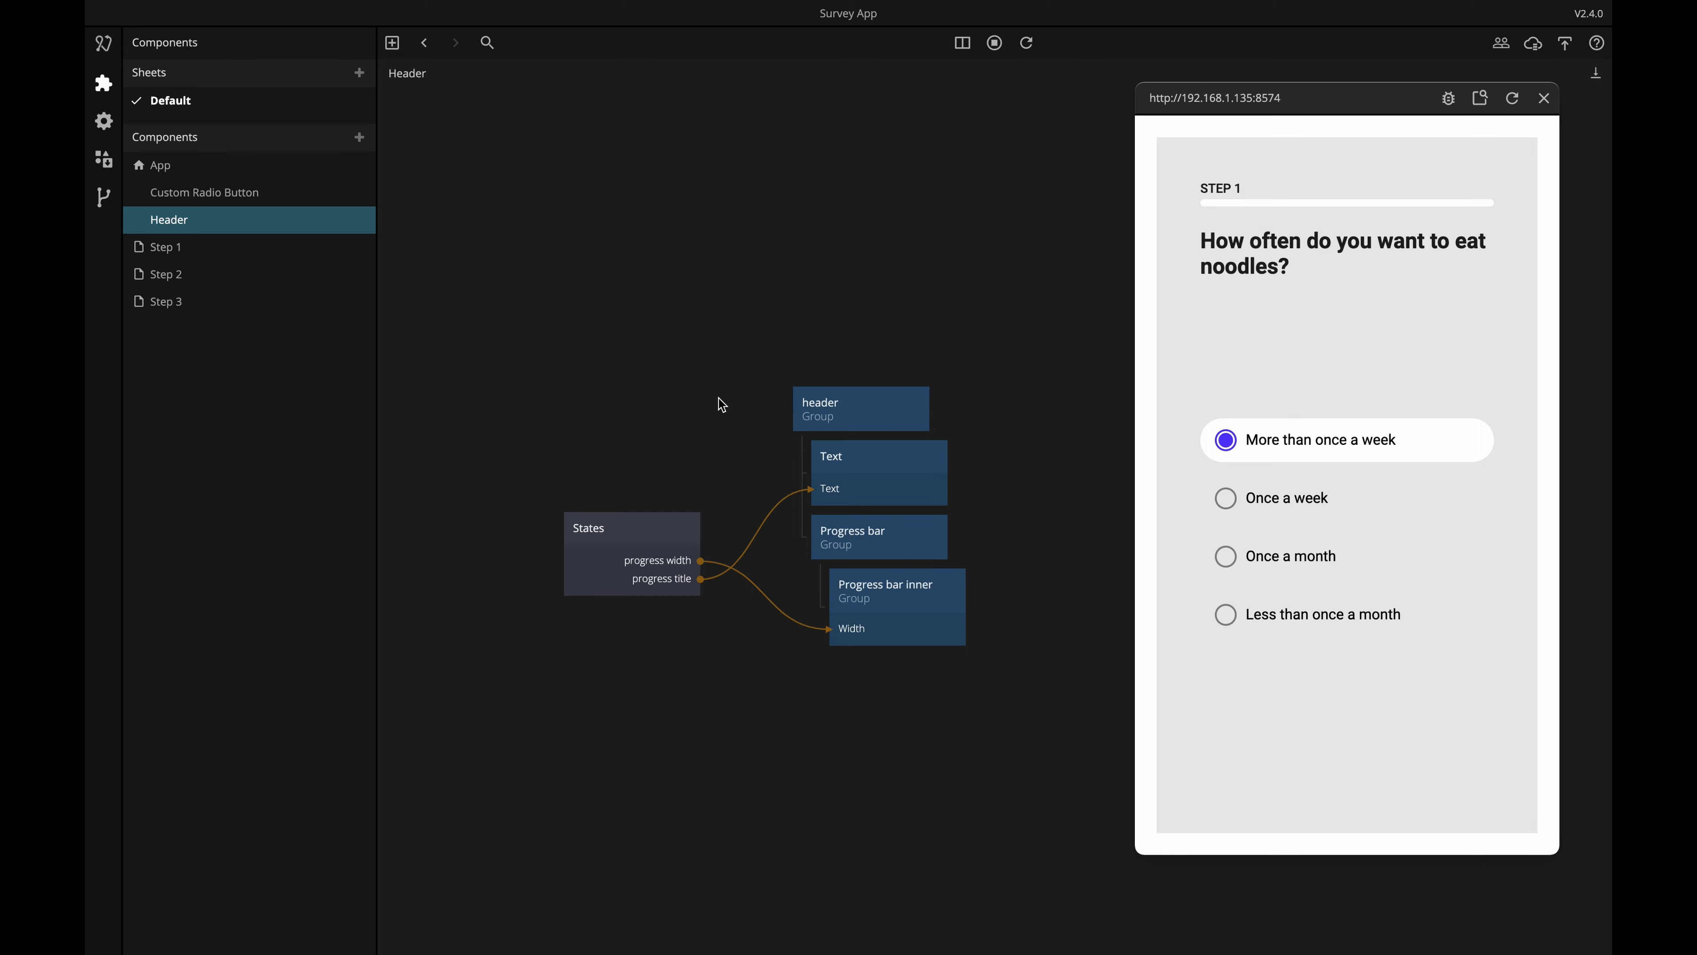
# Add a Component Inputs node to the Header component and give it a port named "Current page".
pyautogui.rightClick(625, 567)
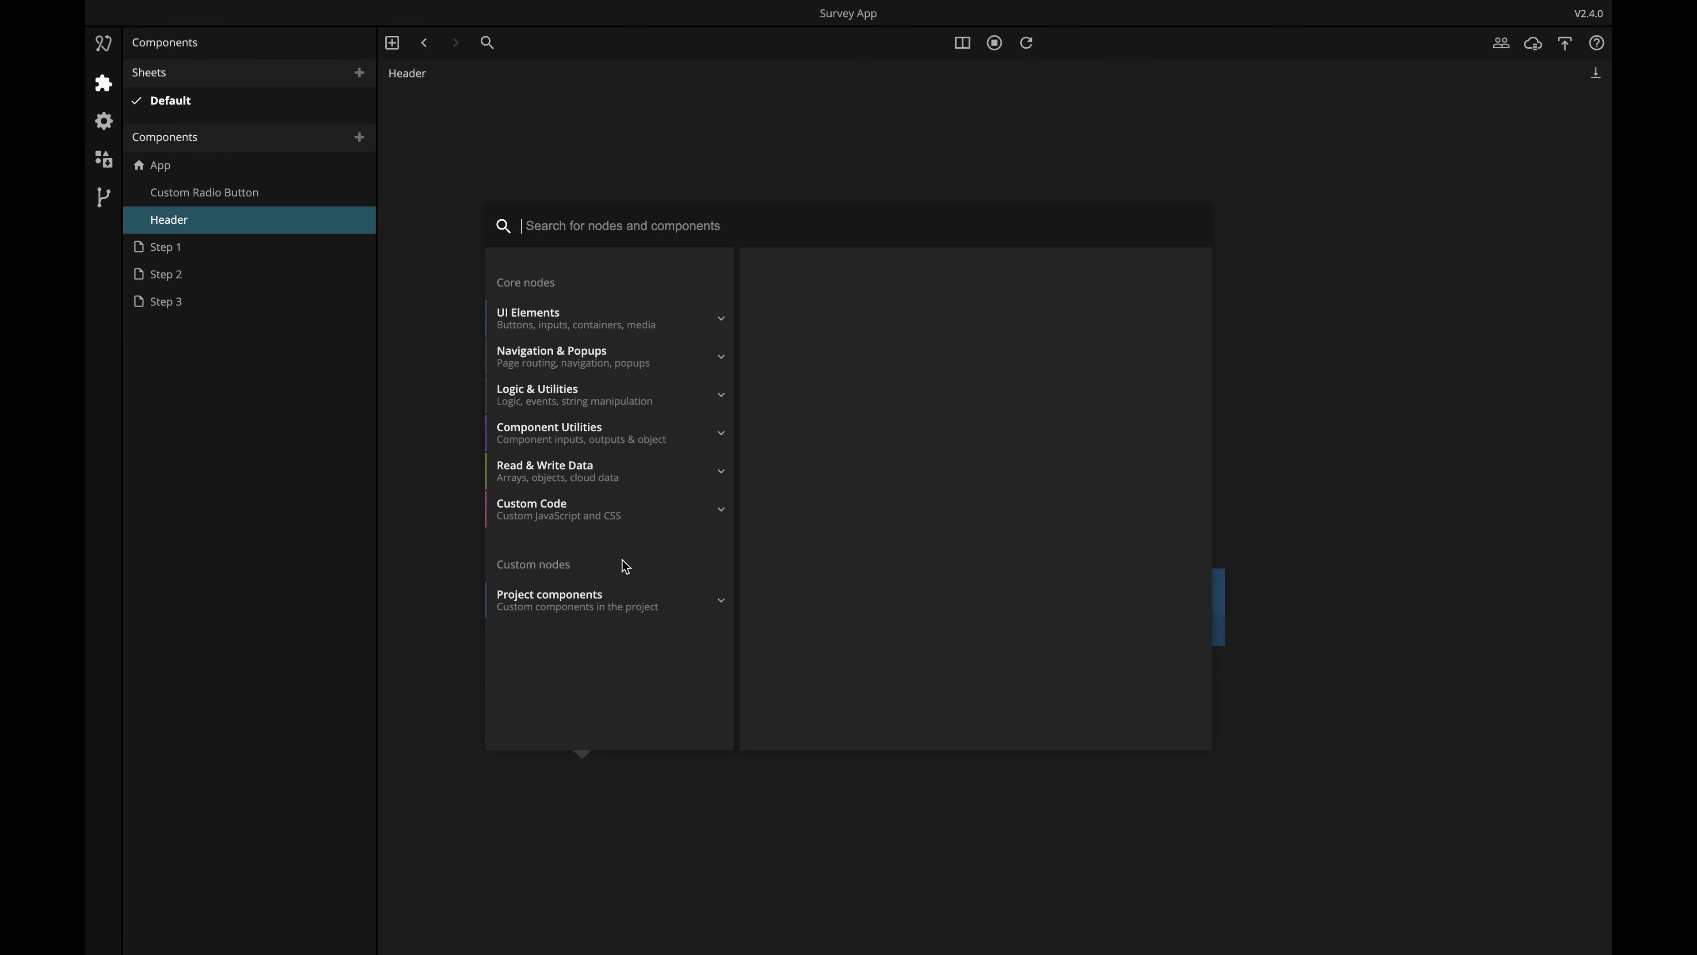
pyautogui.click(568, 430)
pyautogui.click(526, 470)
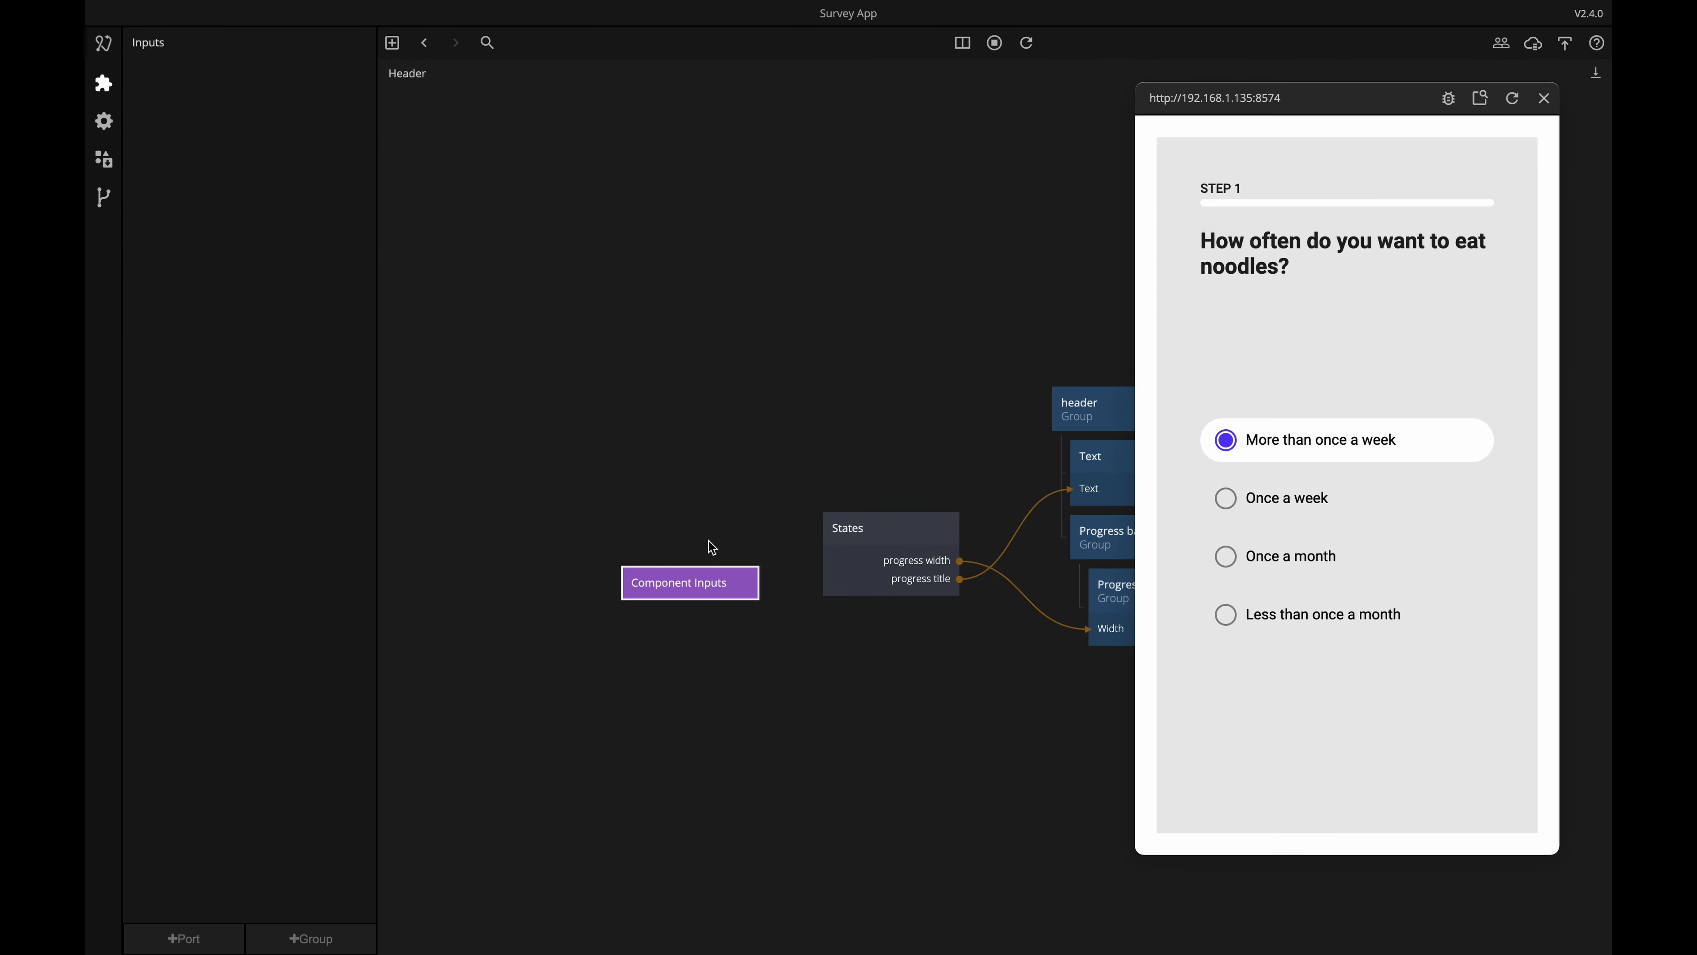
pyautogui.moveTo(681, 583); pyautogui.dragTo(628, 562)
pyautogui.click(184, 938)
pyautogui.write('Current page')
pyautogui.press('Return')
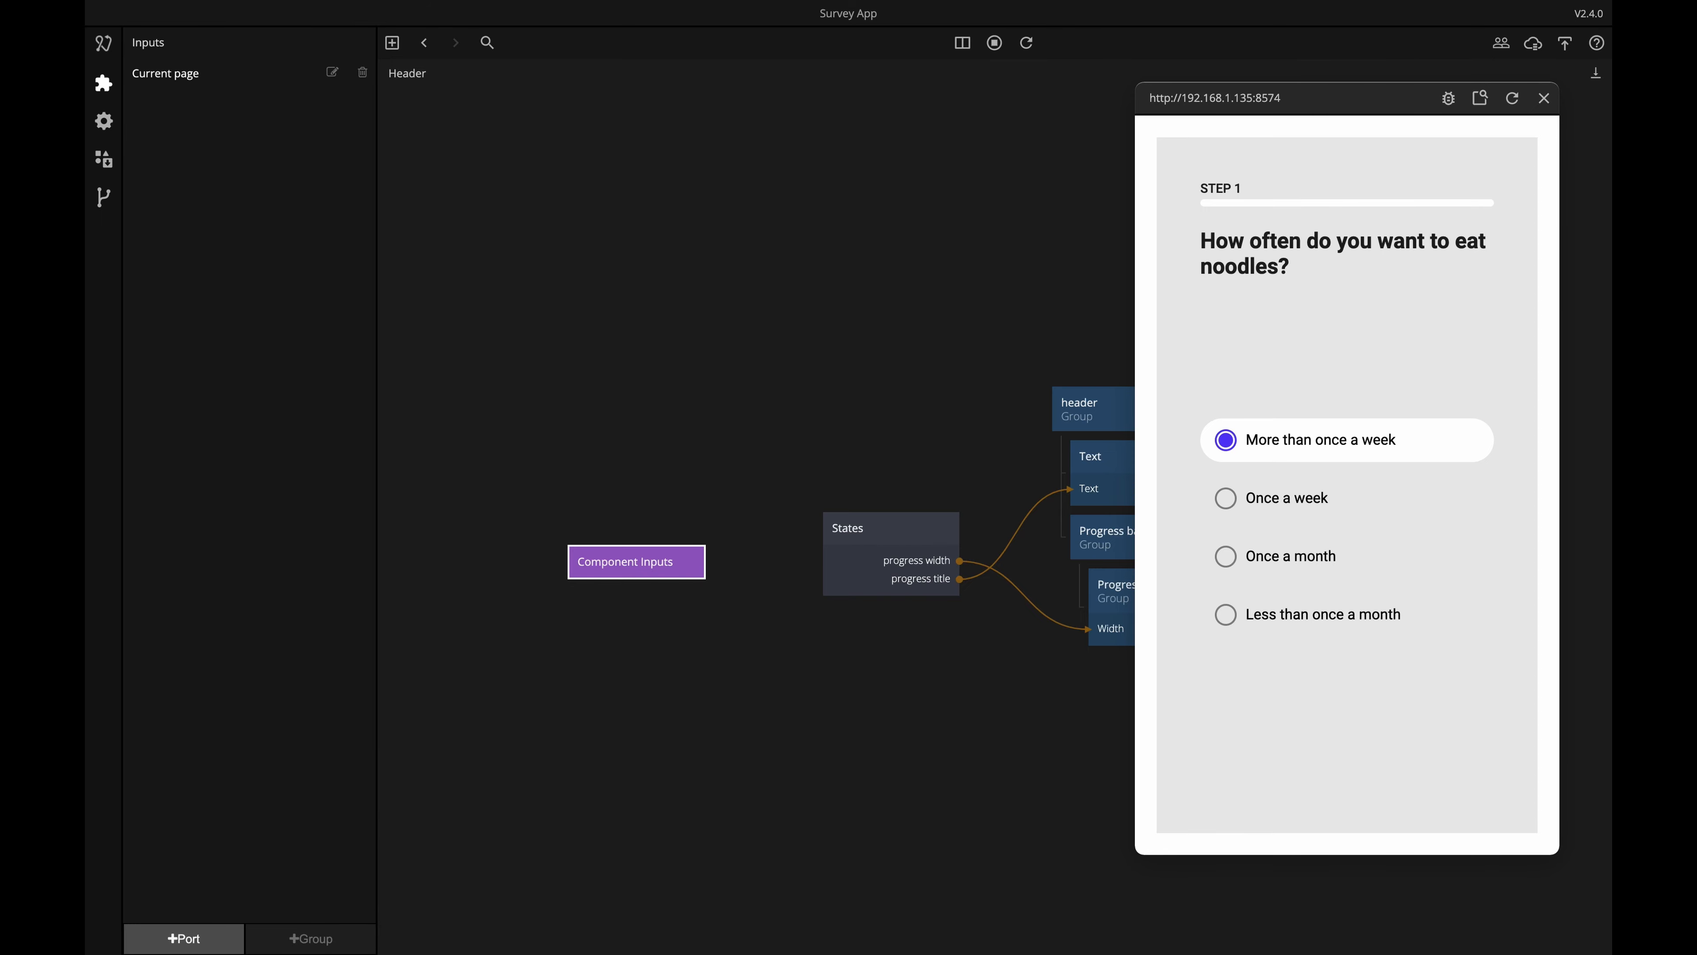
pyautogui.click(742, 643)
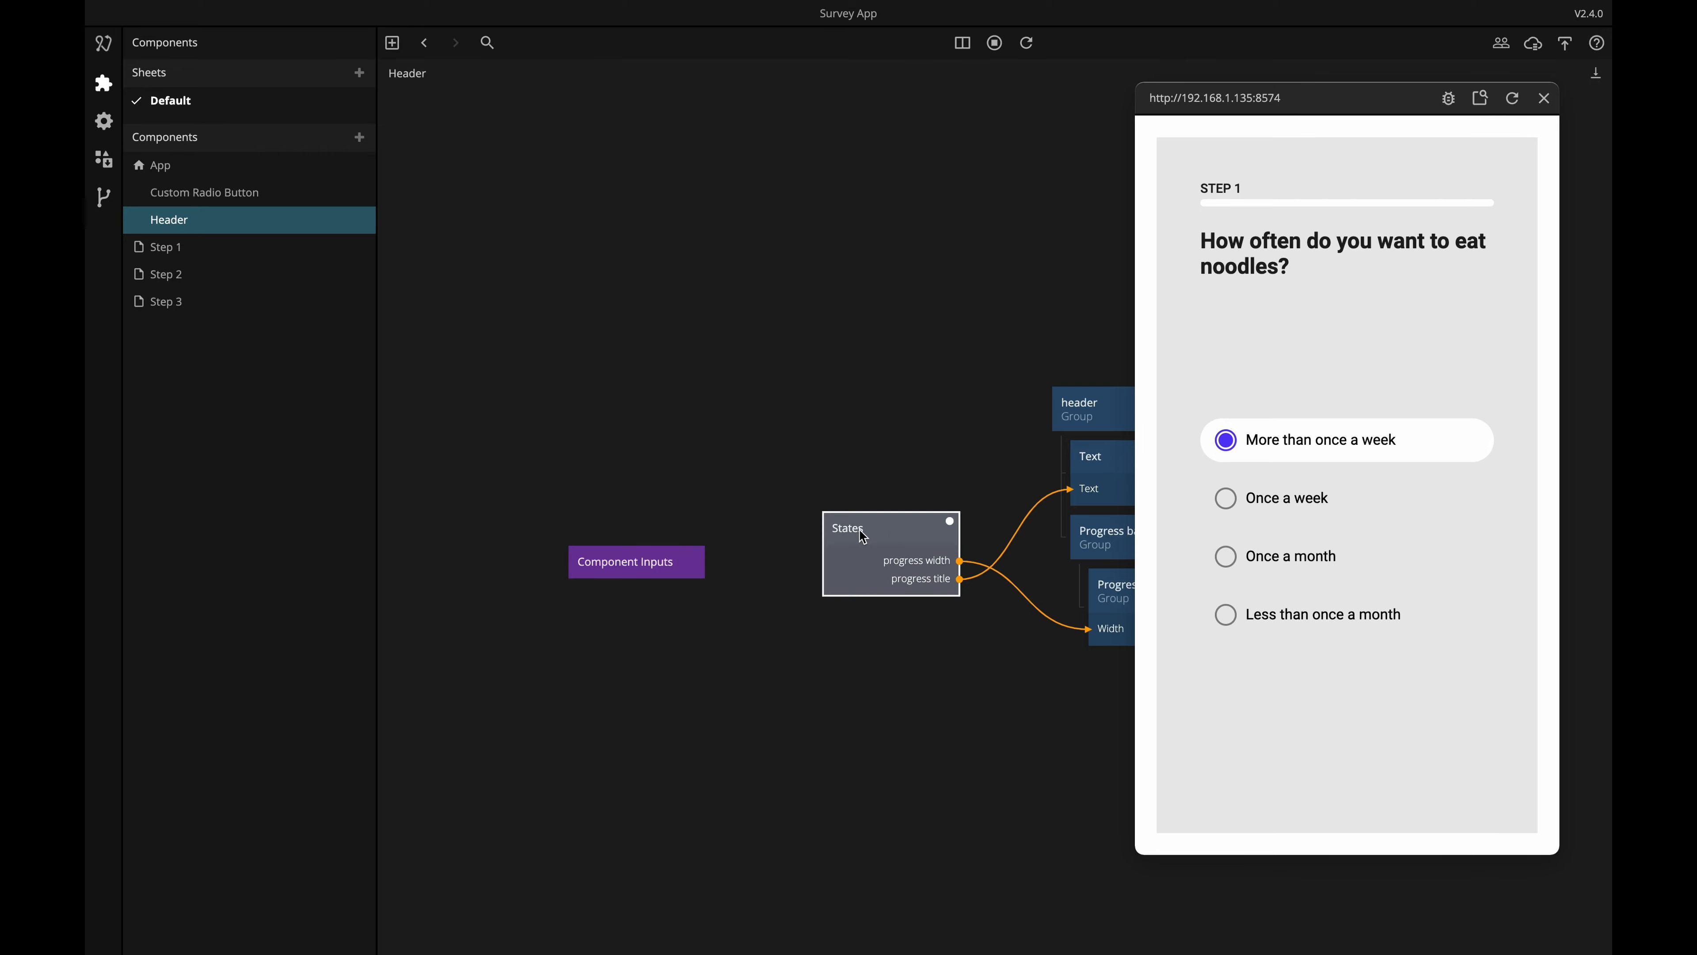
# Review the States node's settings, and connect the Current page output of Component Inputs to its State input.
pyautogui.click(894, 534)
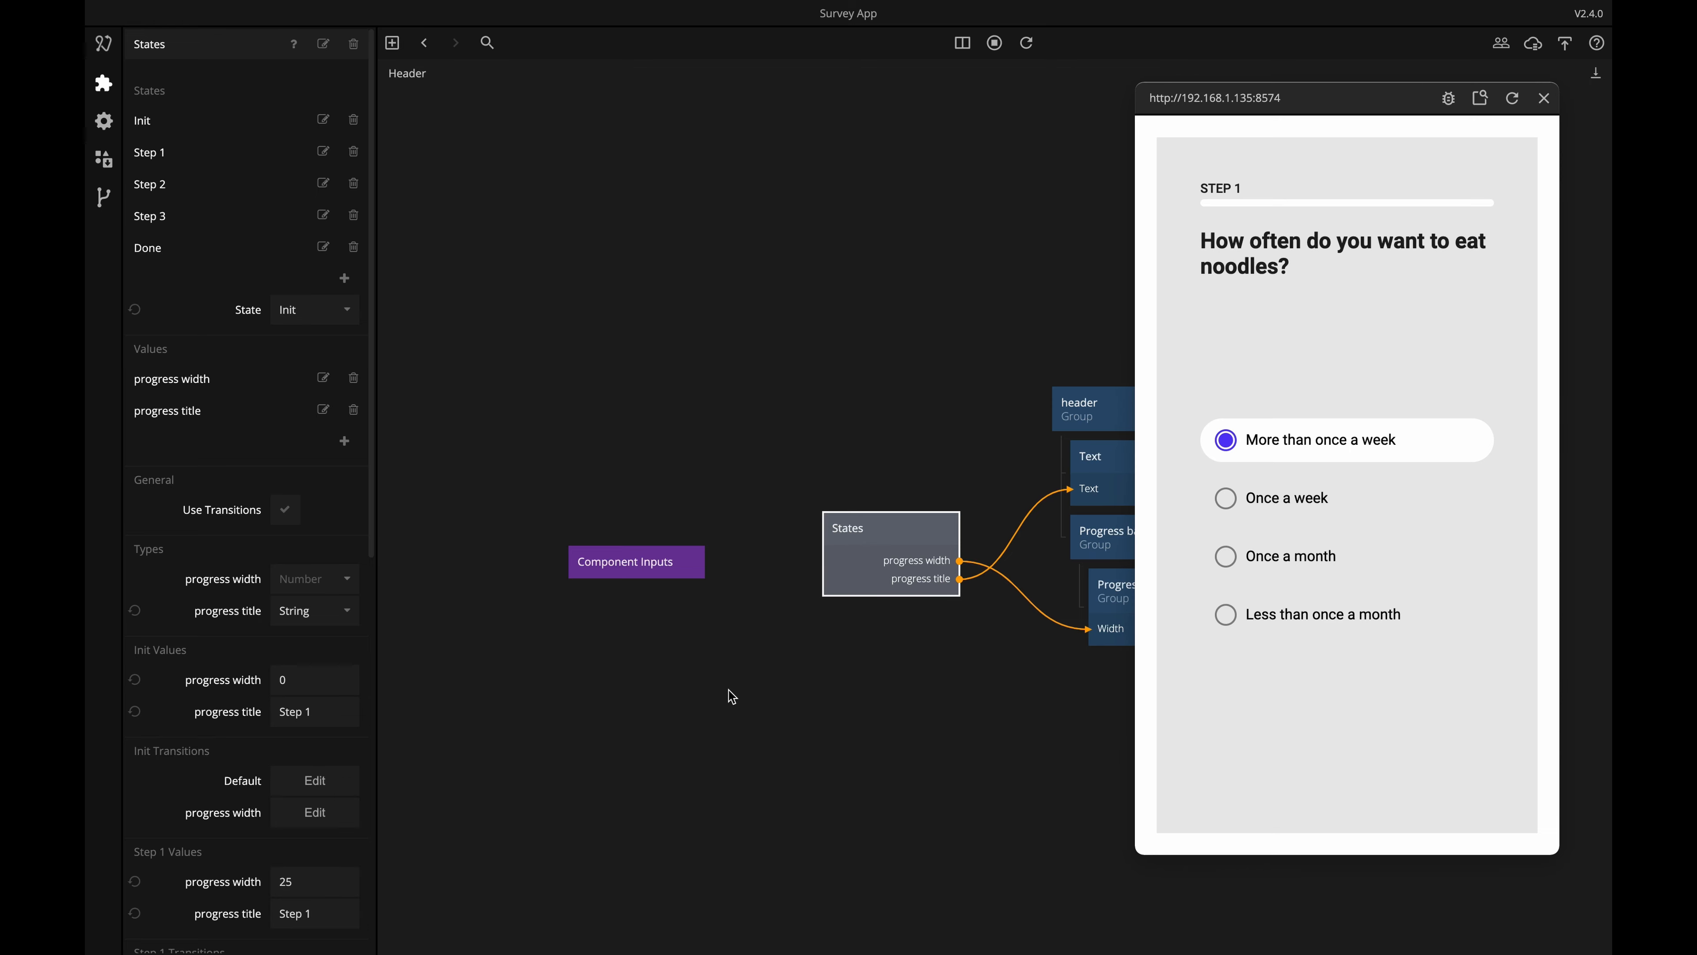
pyautogui.click(735, 608)
pyautogui.moveTo(704, 567); pyautogui.dragTo(883, 556)
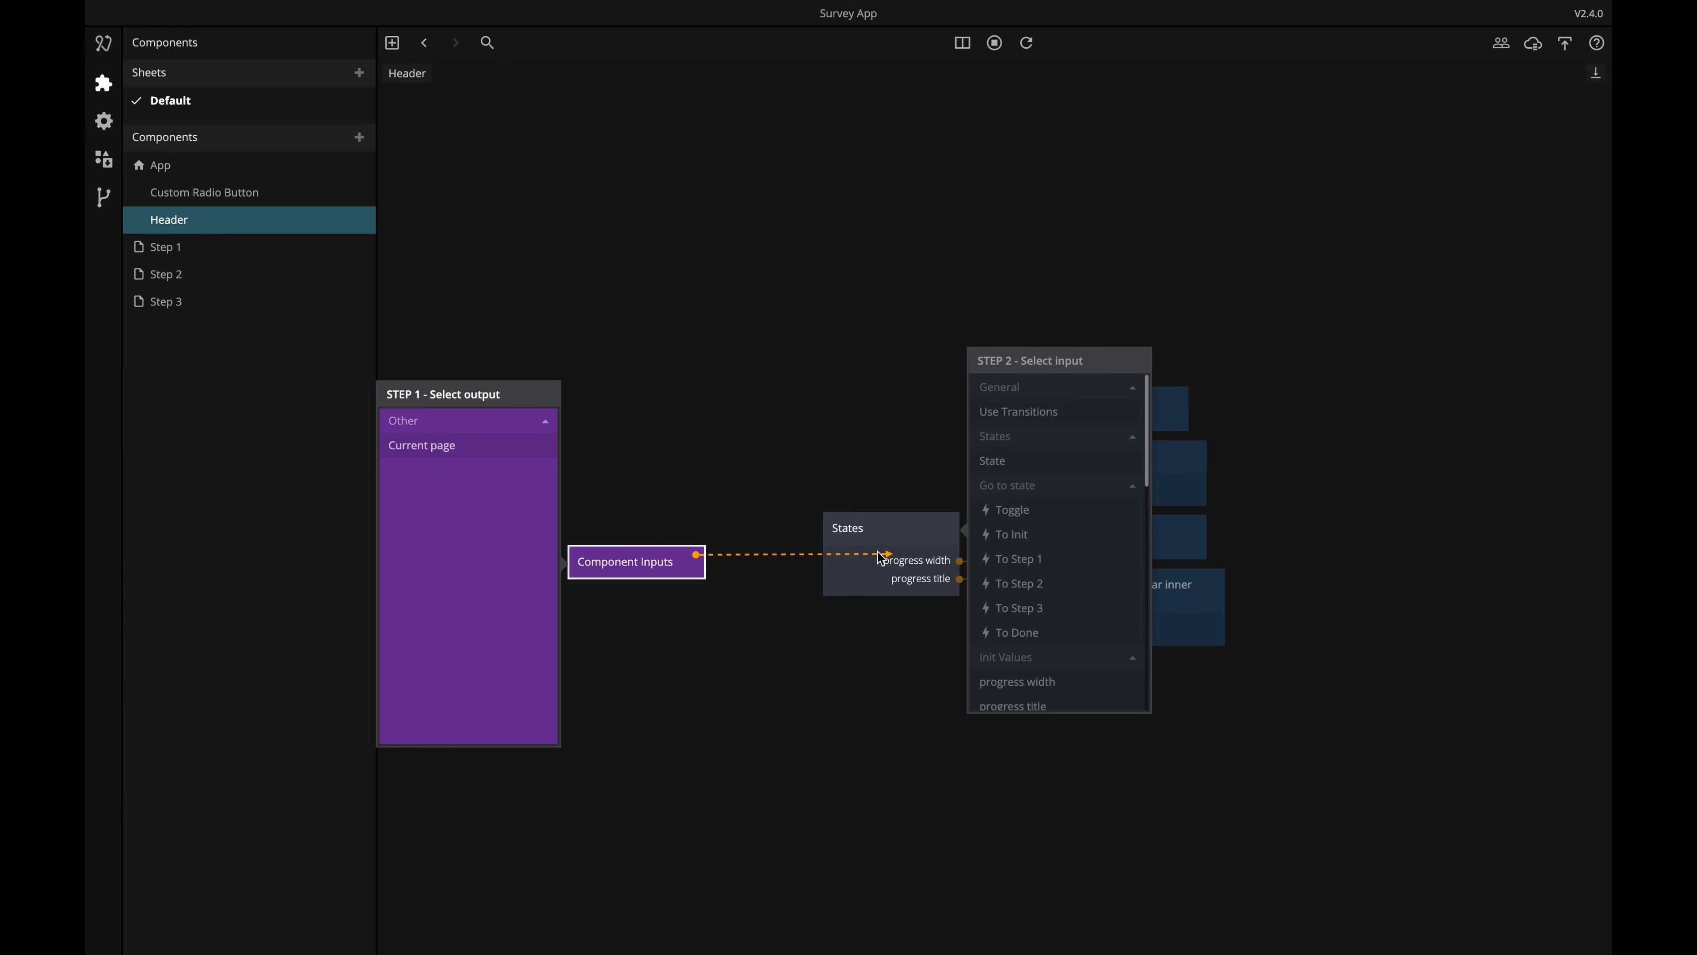
pyautogui.click(443, 444)
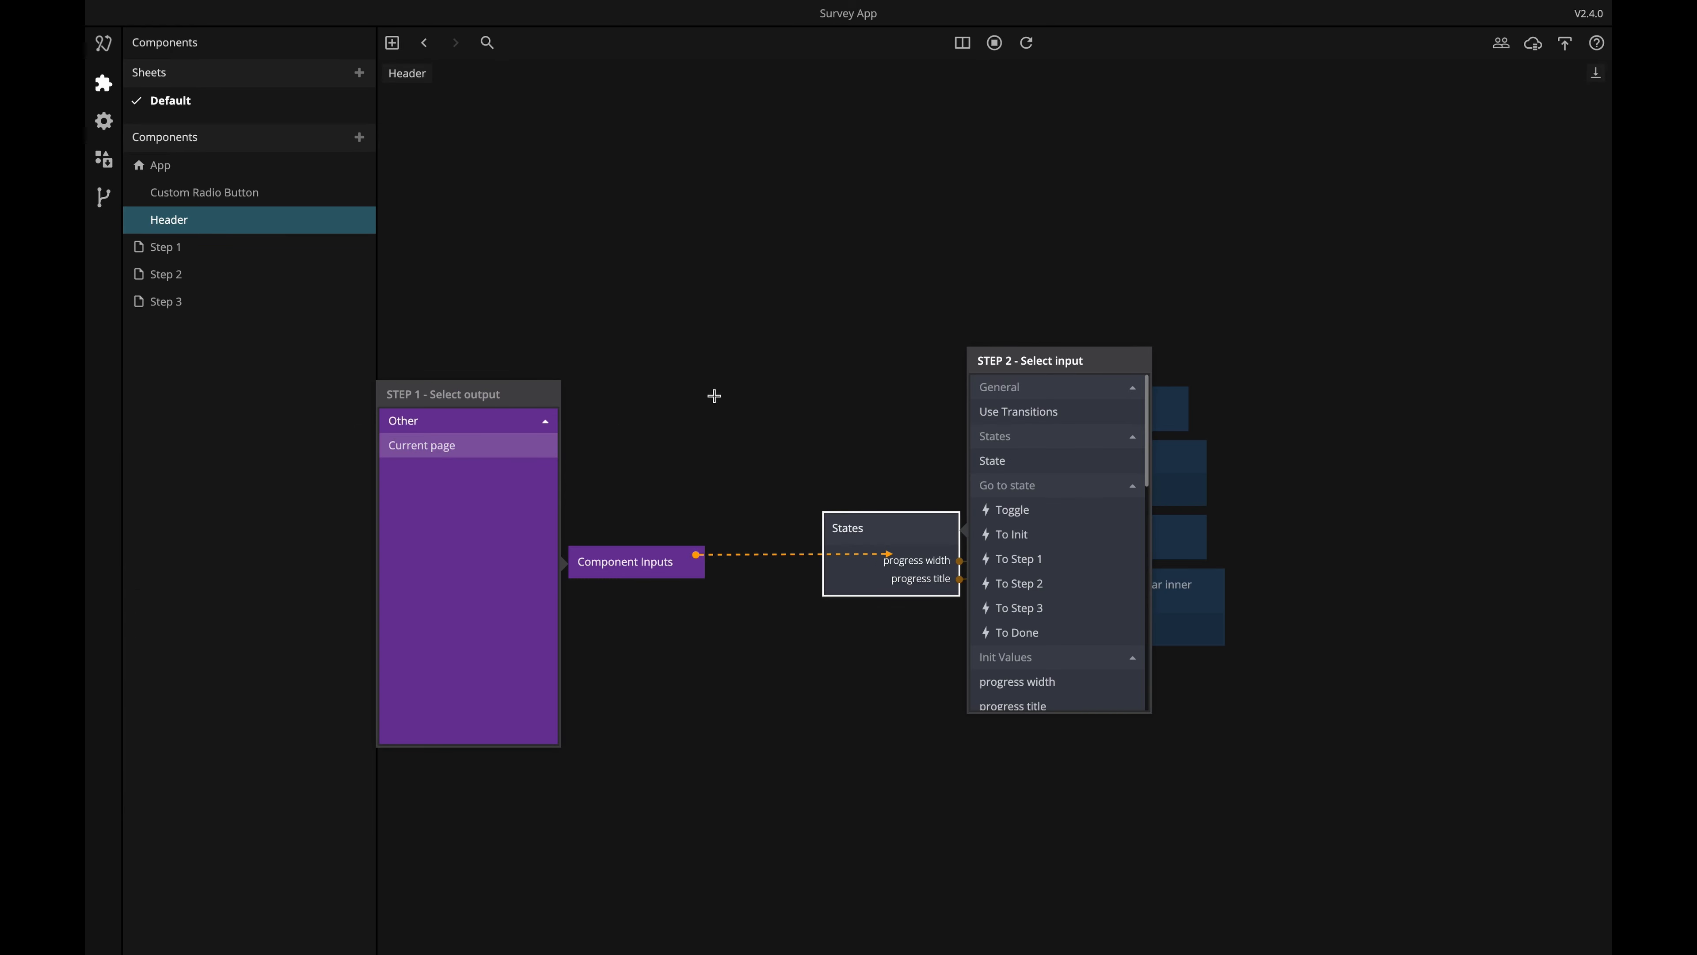
pyautogui.click(993, 460)
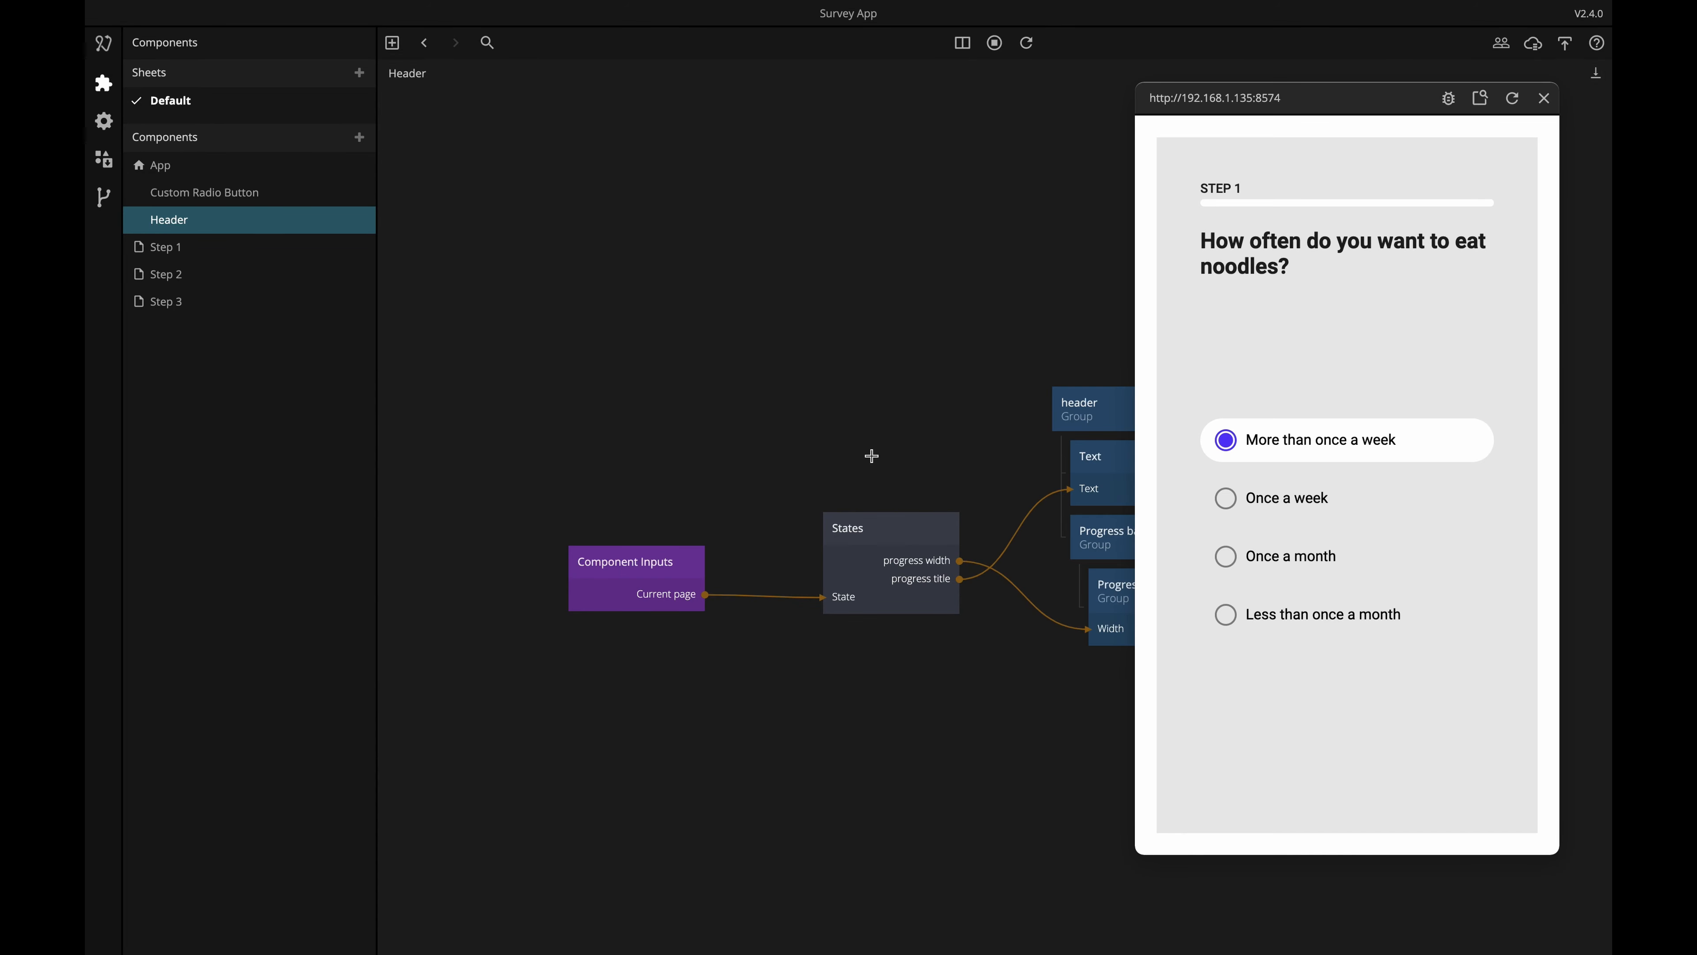
# Back in the App component, connect the Page Router's Current Page Title output to the Header's Current page input.
pyautogui.click(423, 43)
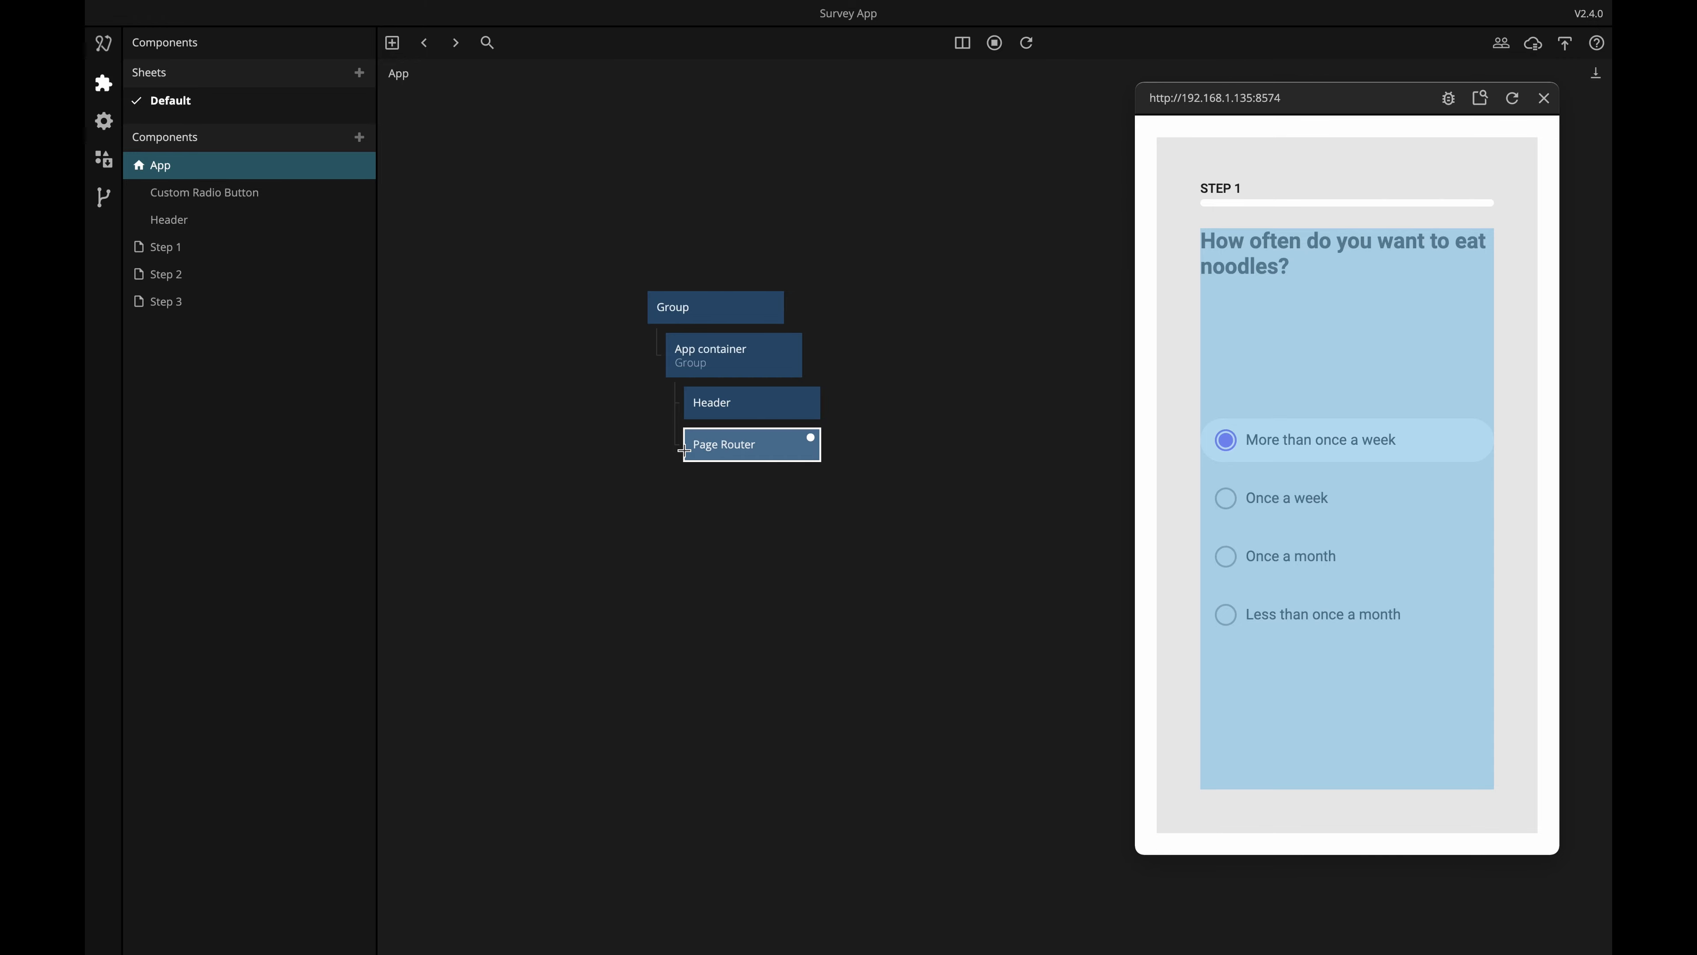
pyautogui.moveTo(810, 437); pyautogui.dragTo(753, 404)
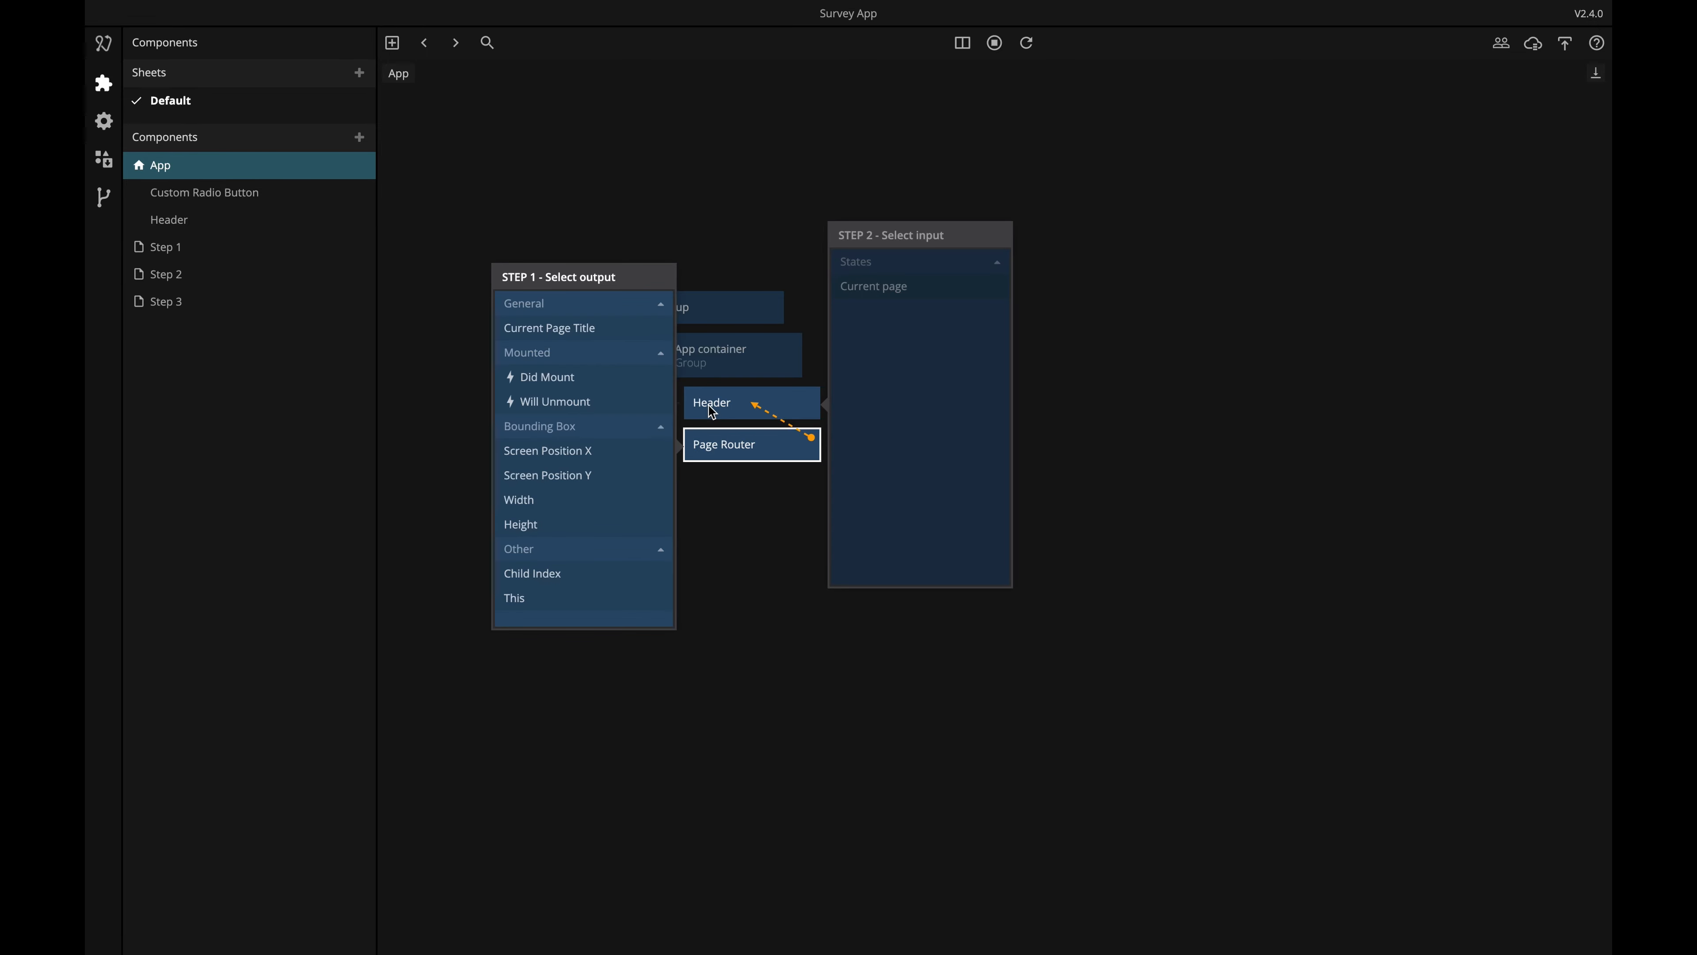
pyautogui.click(565, 329)
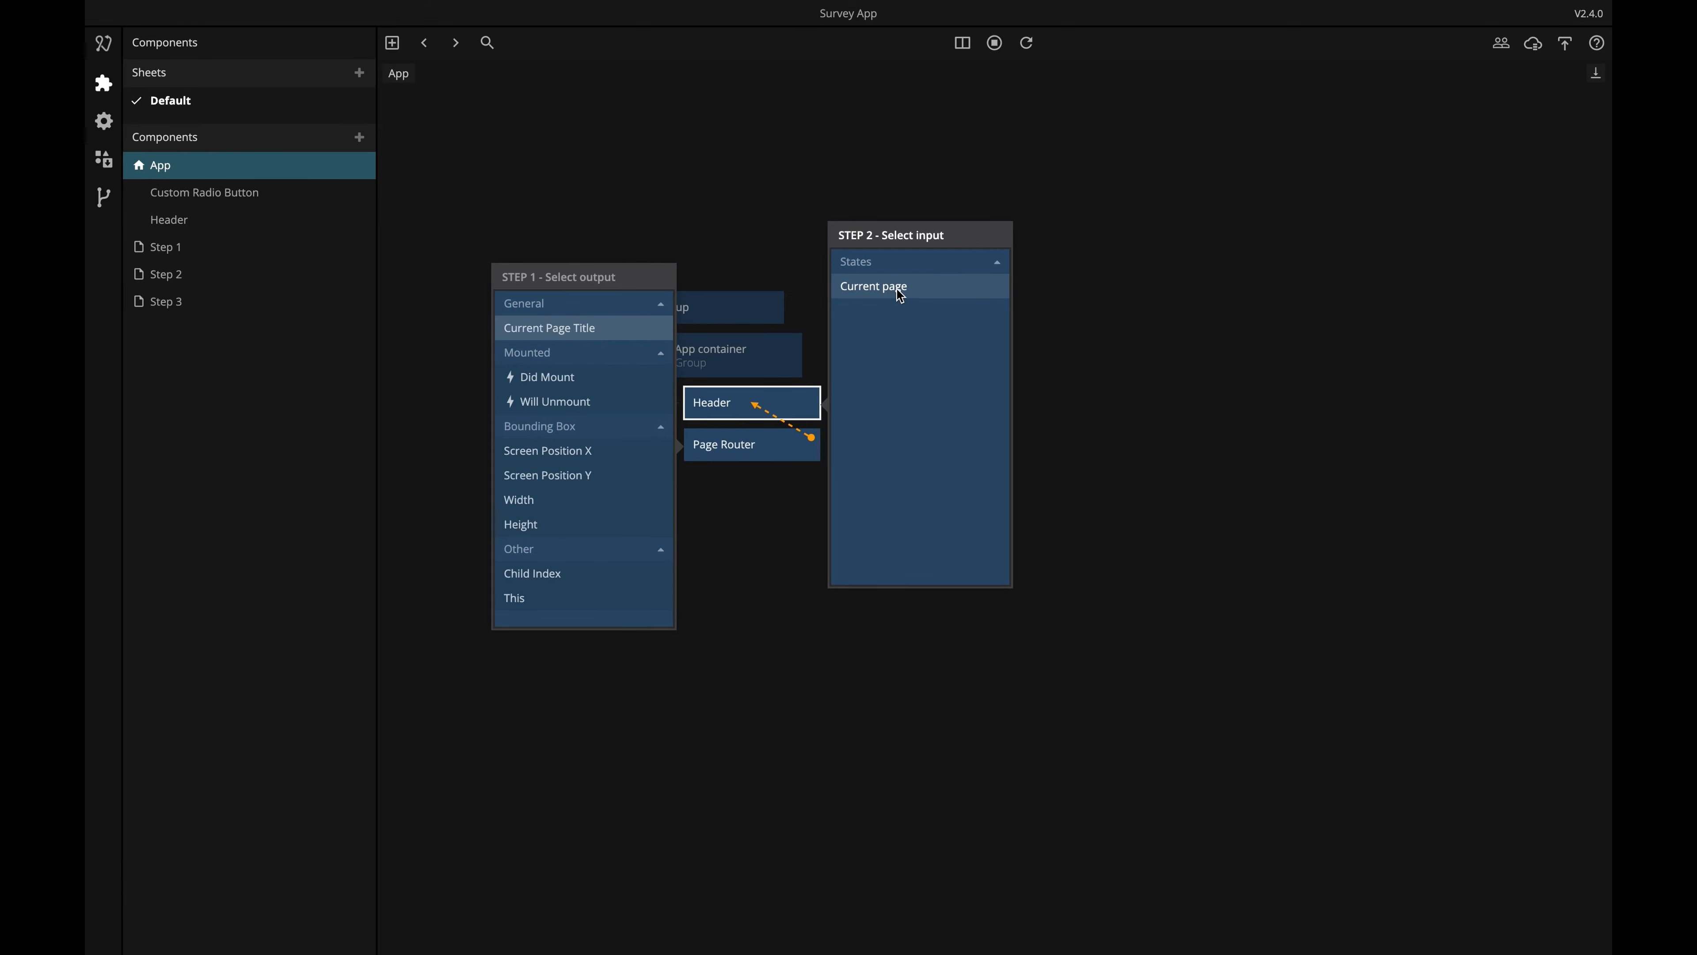
pyautogui.click(890, 305)
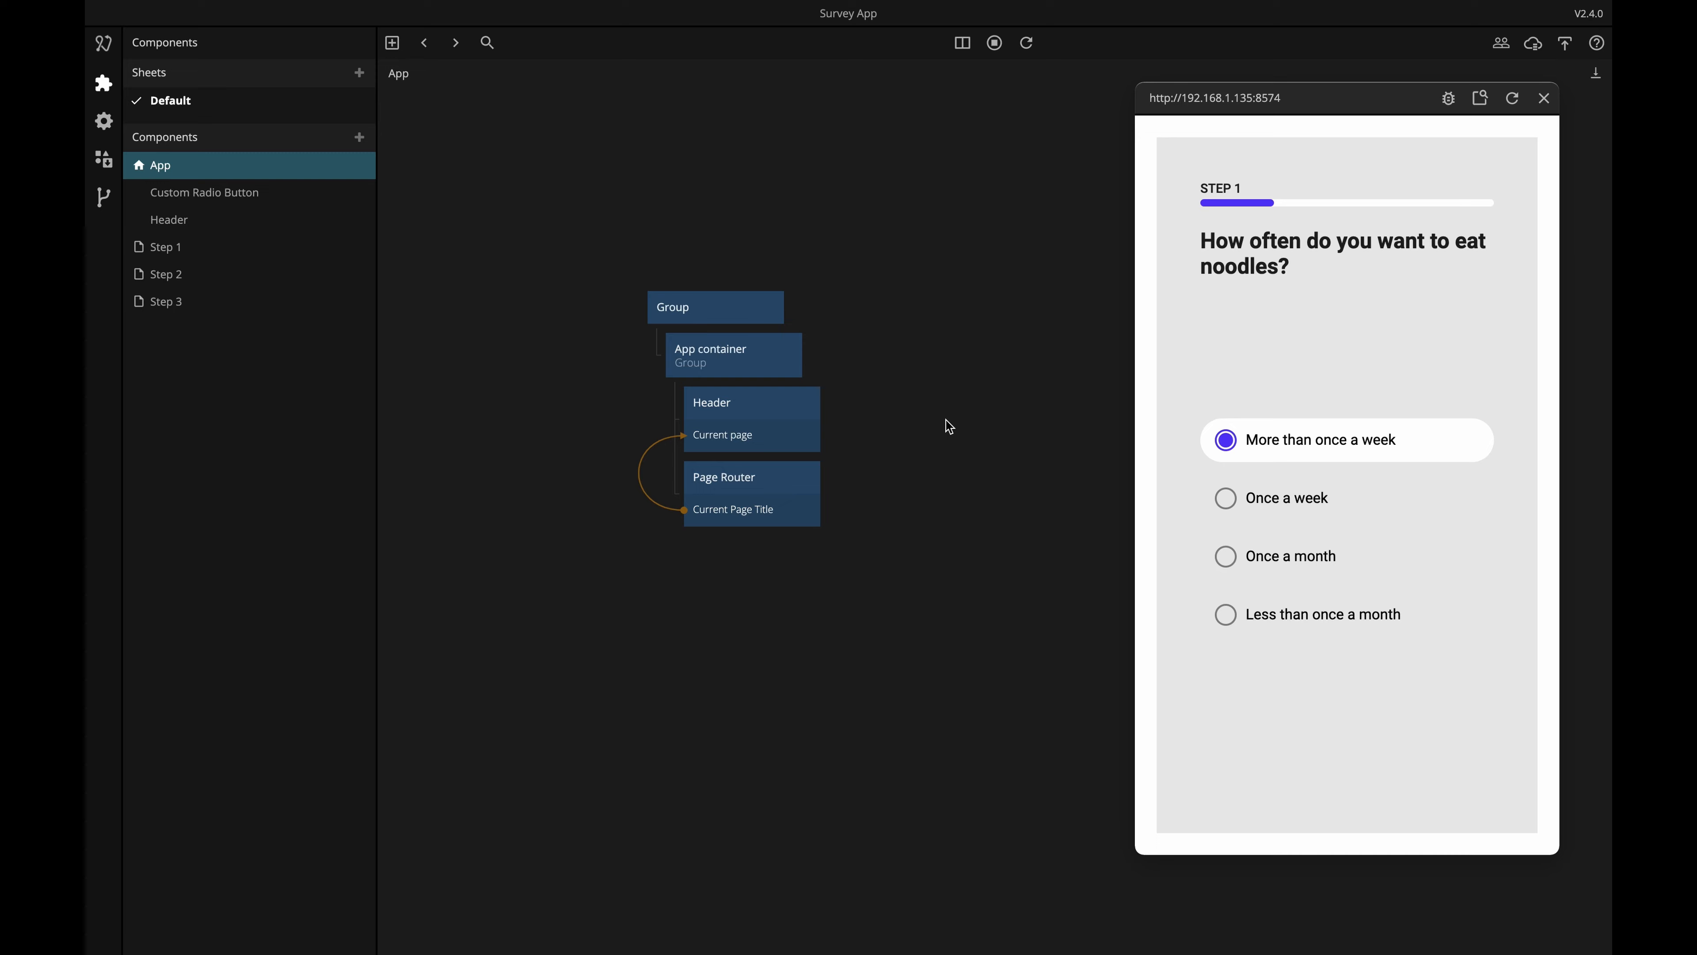
# Inspect the page title passed through the Header to its States node, and reload the preview to check the progress bar.
pyautogui.moveTo(609, 468)
pyautogui.click(735, 423)
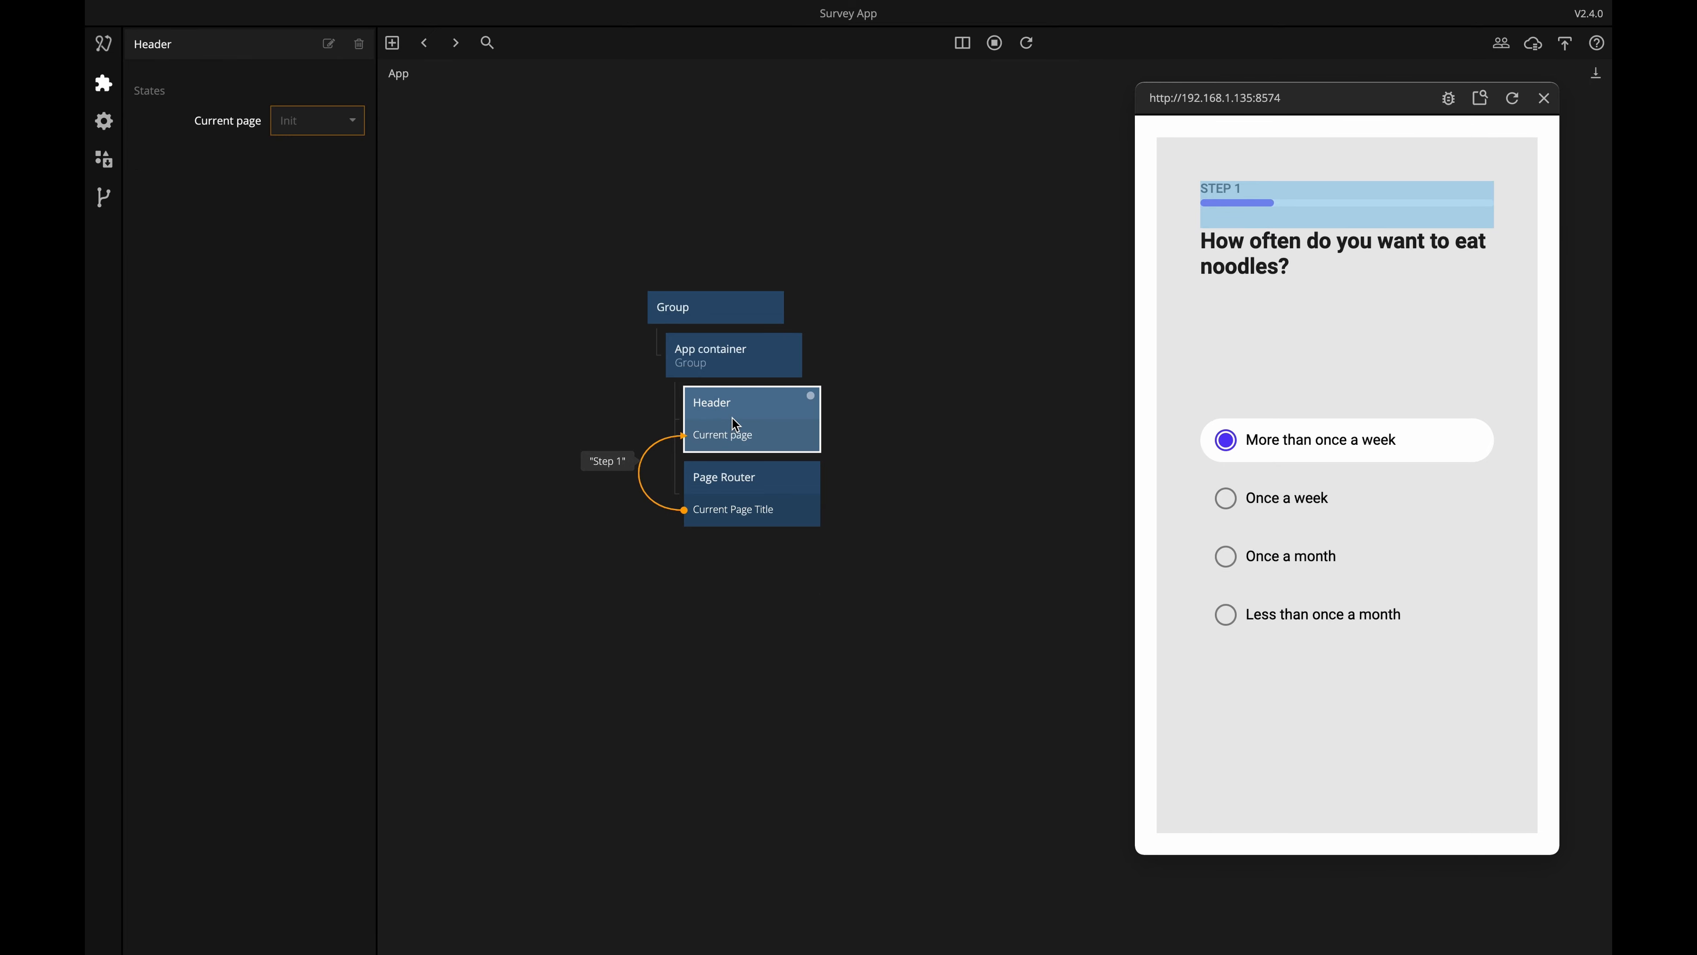
pyautogui.doubleClick(733, 418)
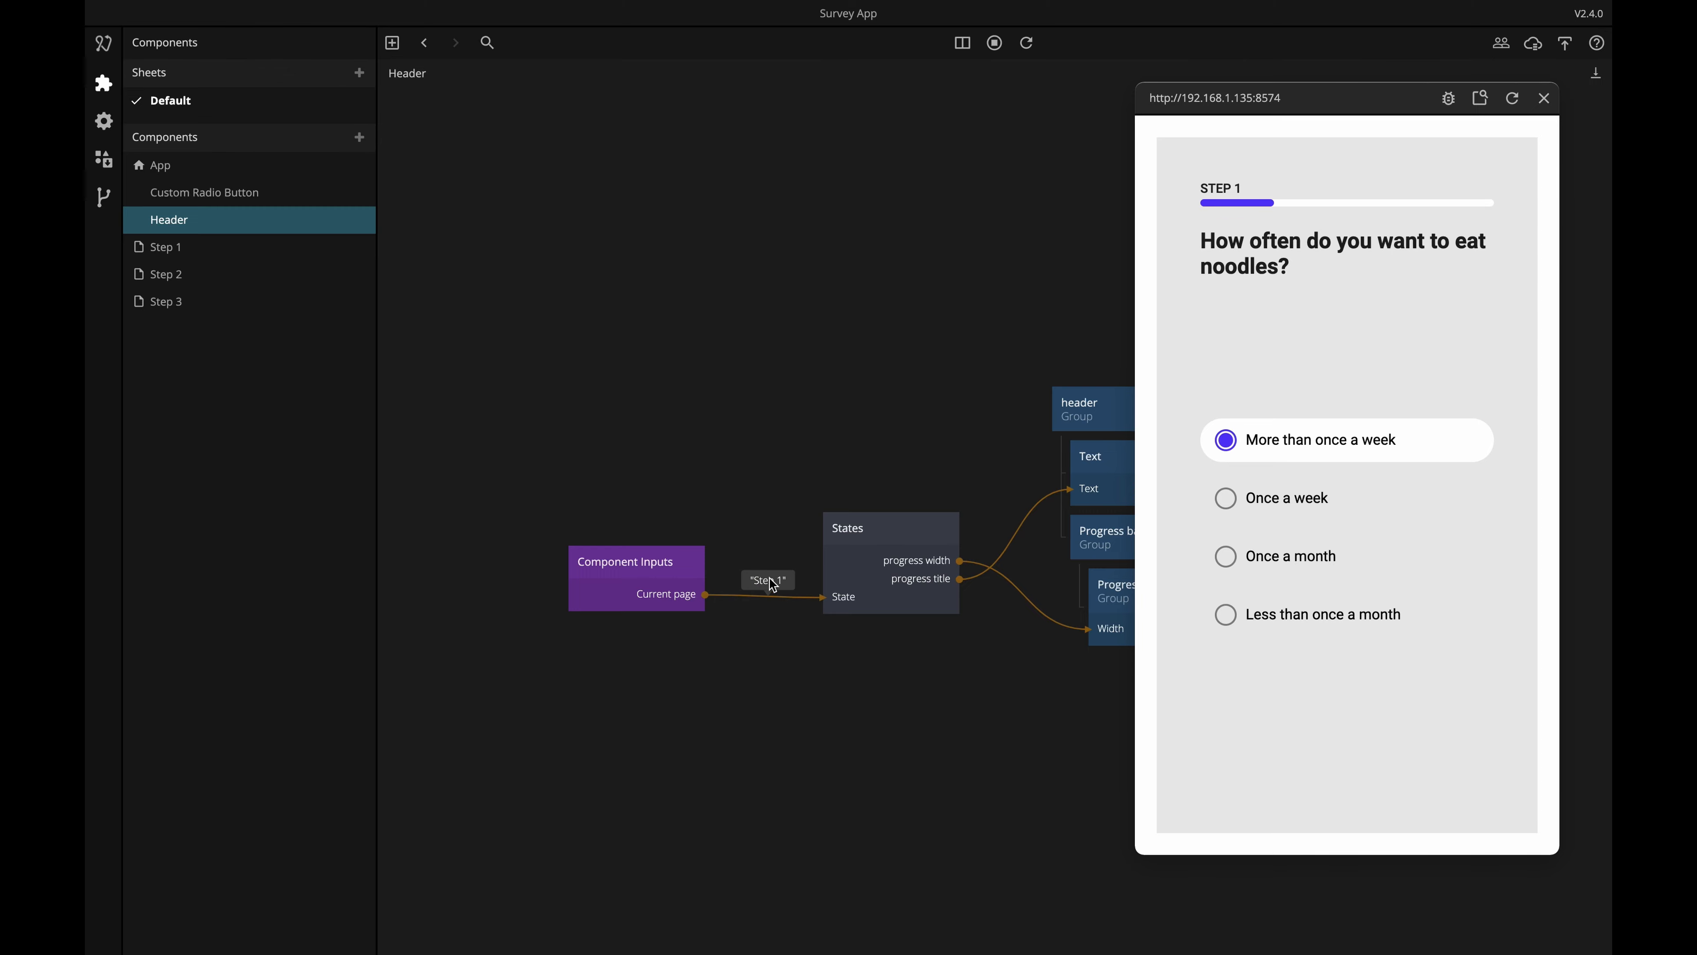
pyautogui.click(861, 553)
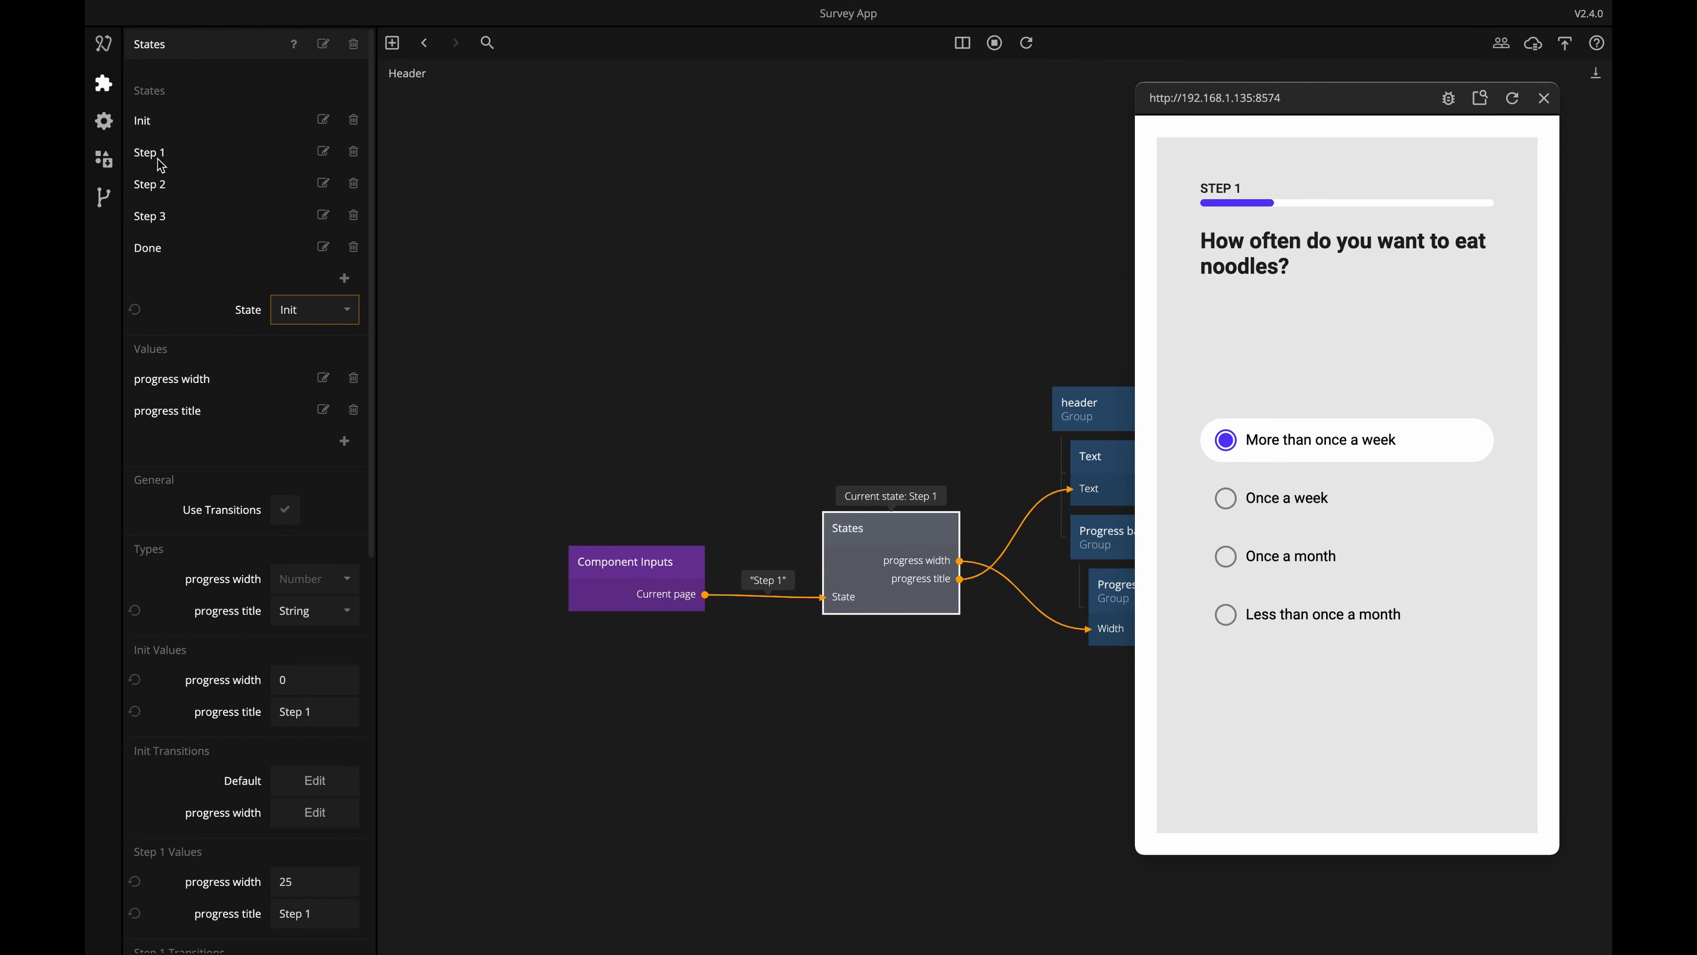
pyautogui.click(827, 441)
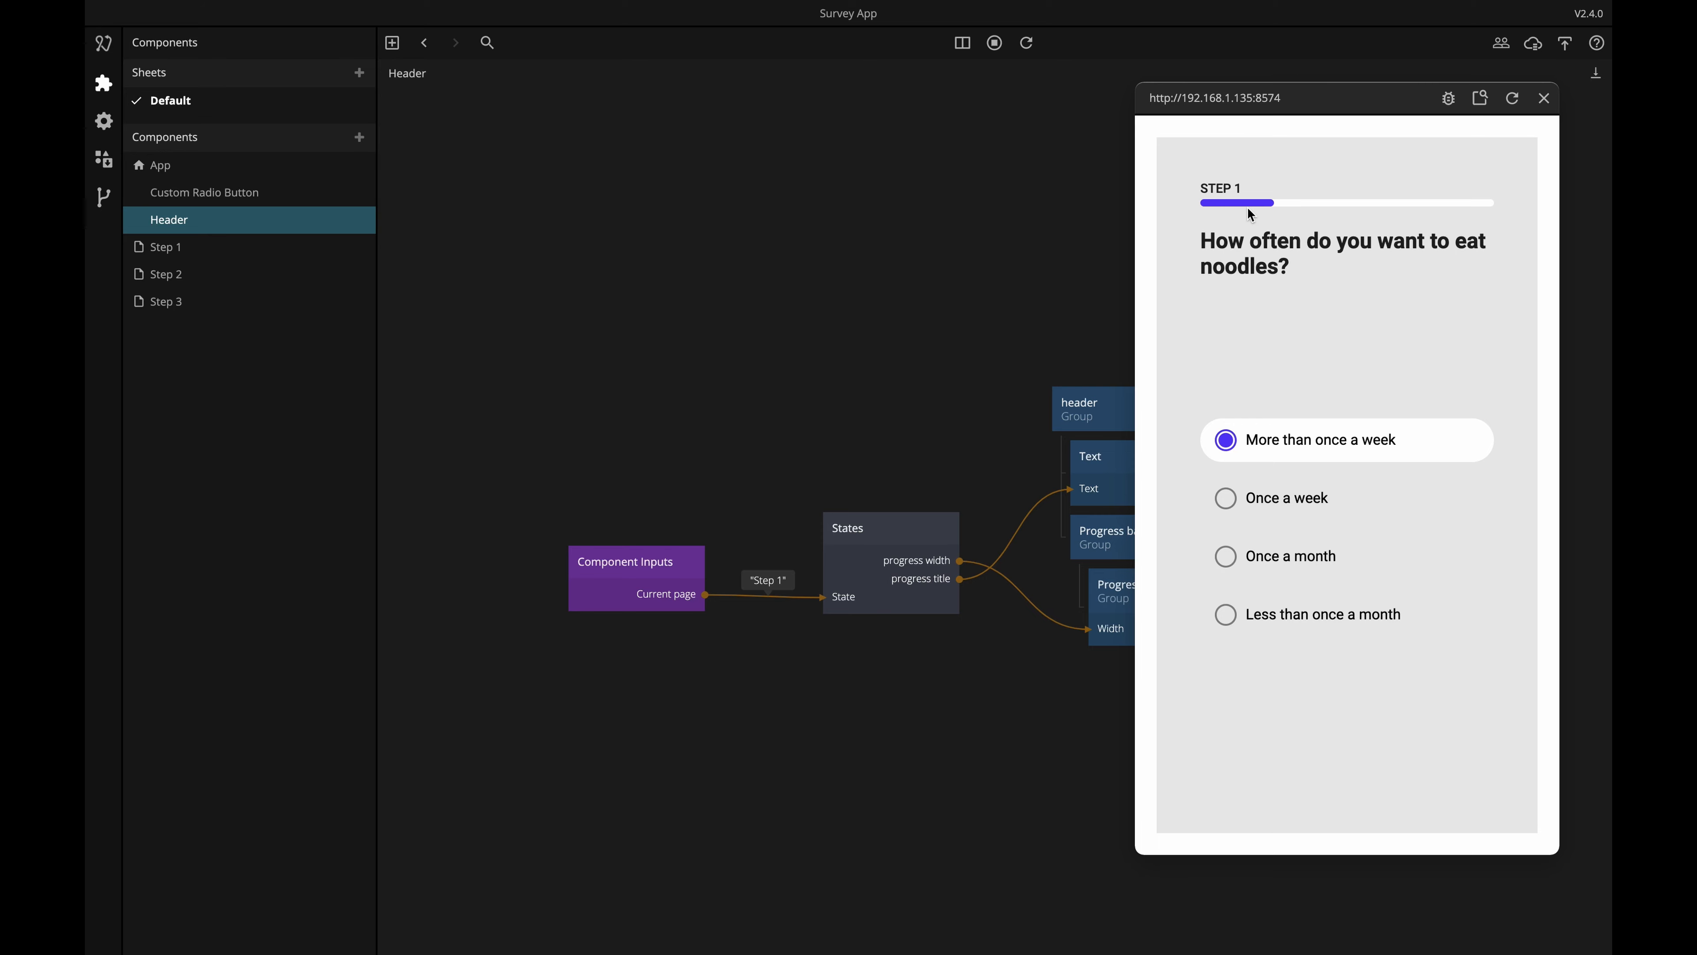
pyautogui.click(1514, 100)
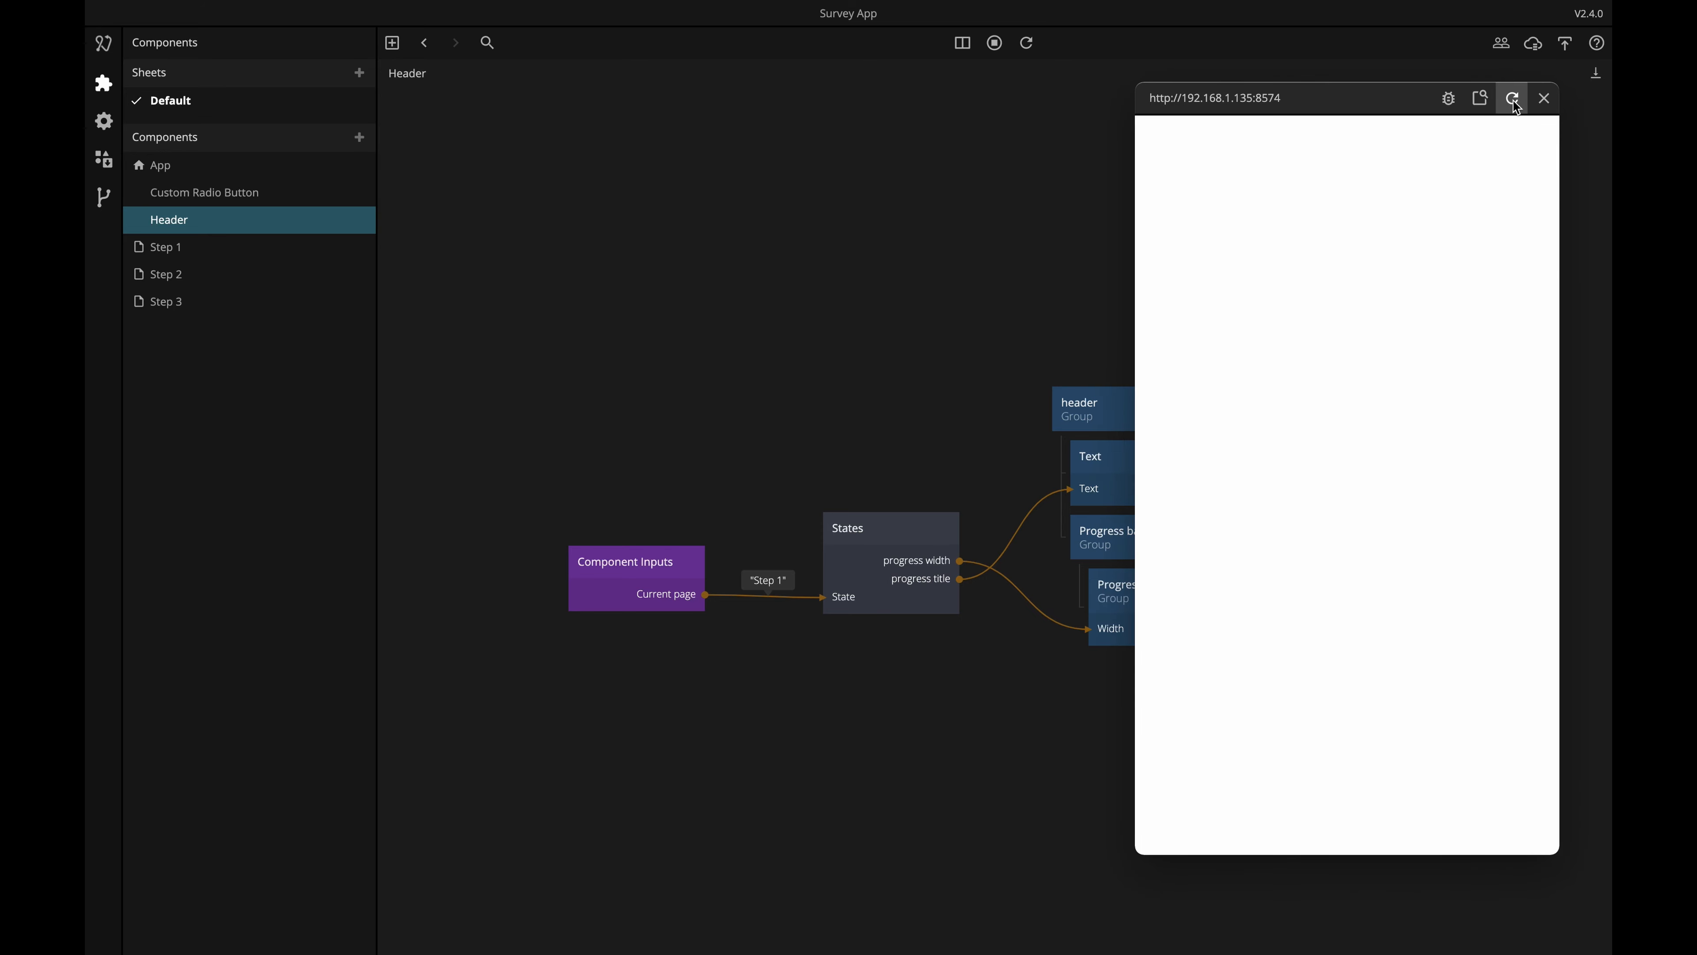
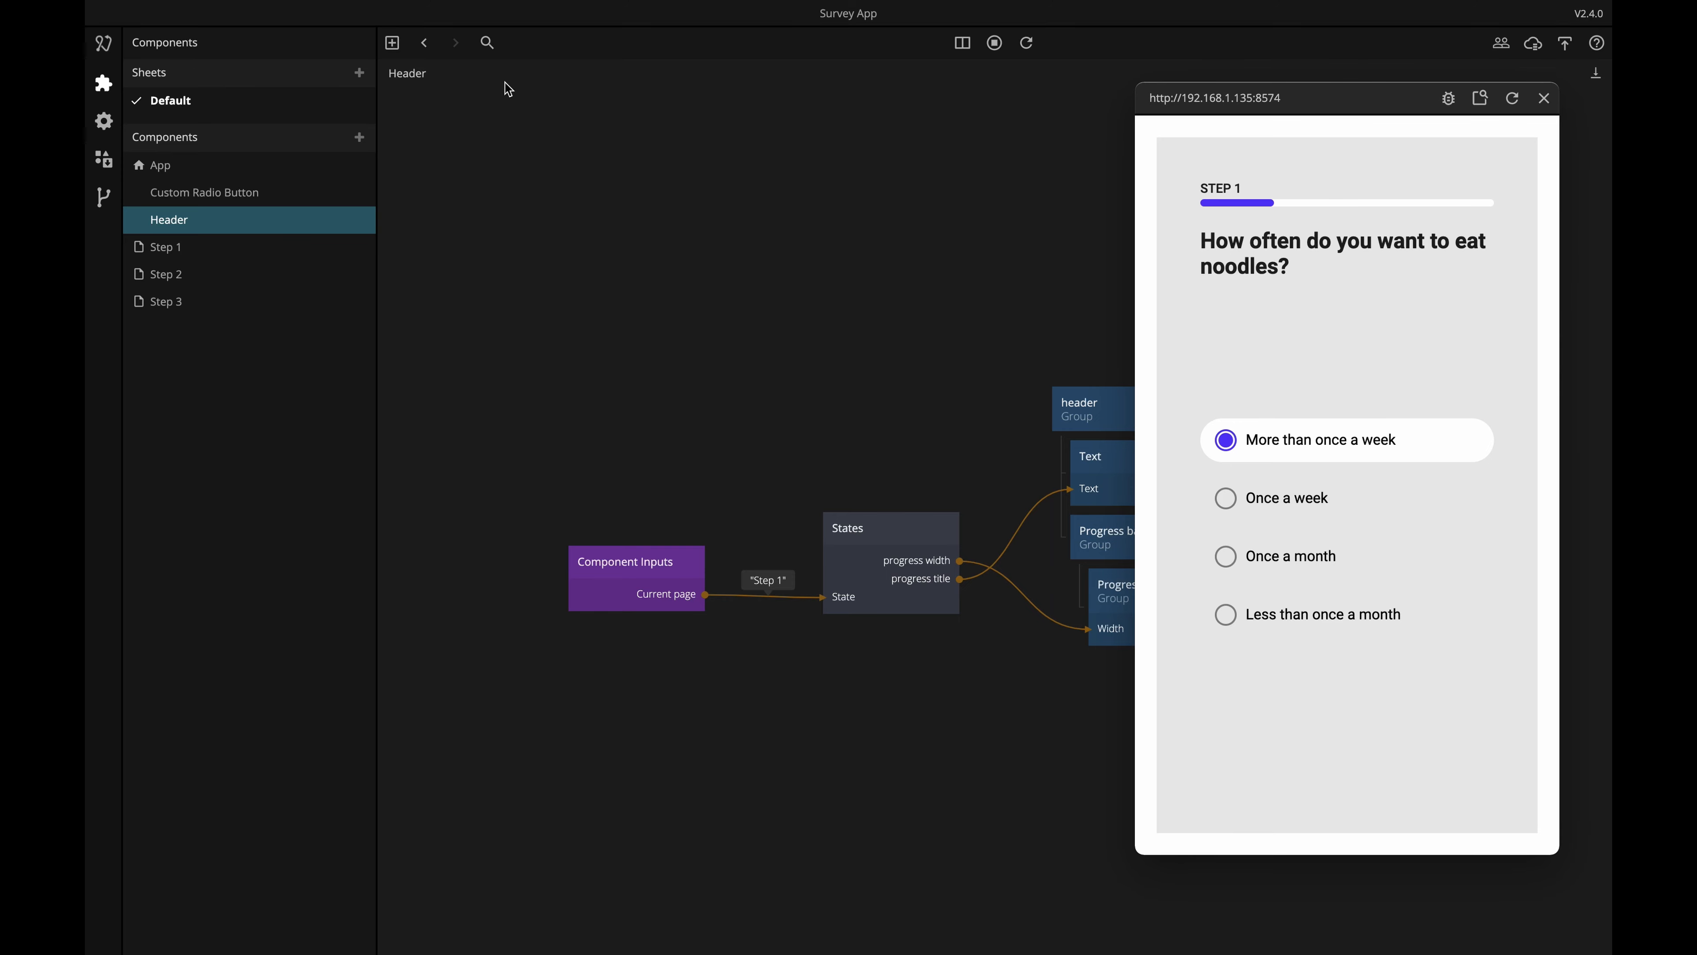
# On the Step 1 page, add a Group as the last child of the Page node, below the Content Group.
pyautogui.click(425, 43)
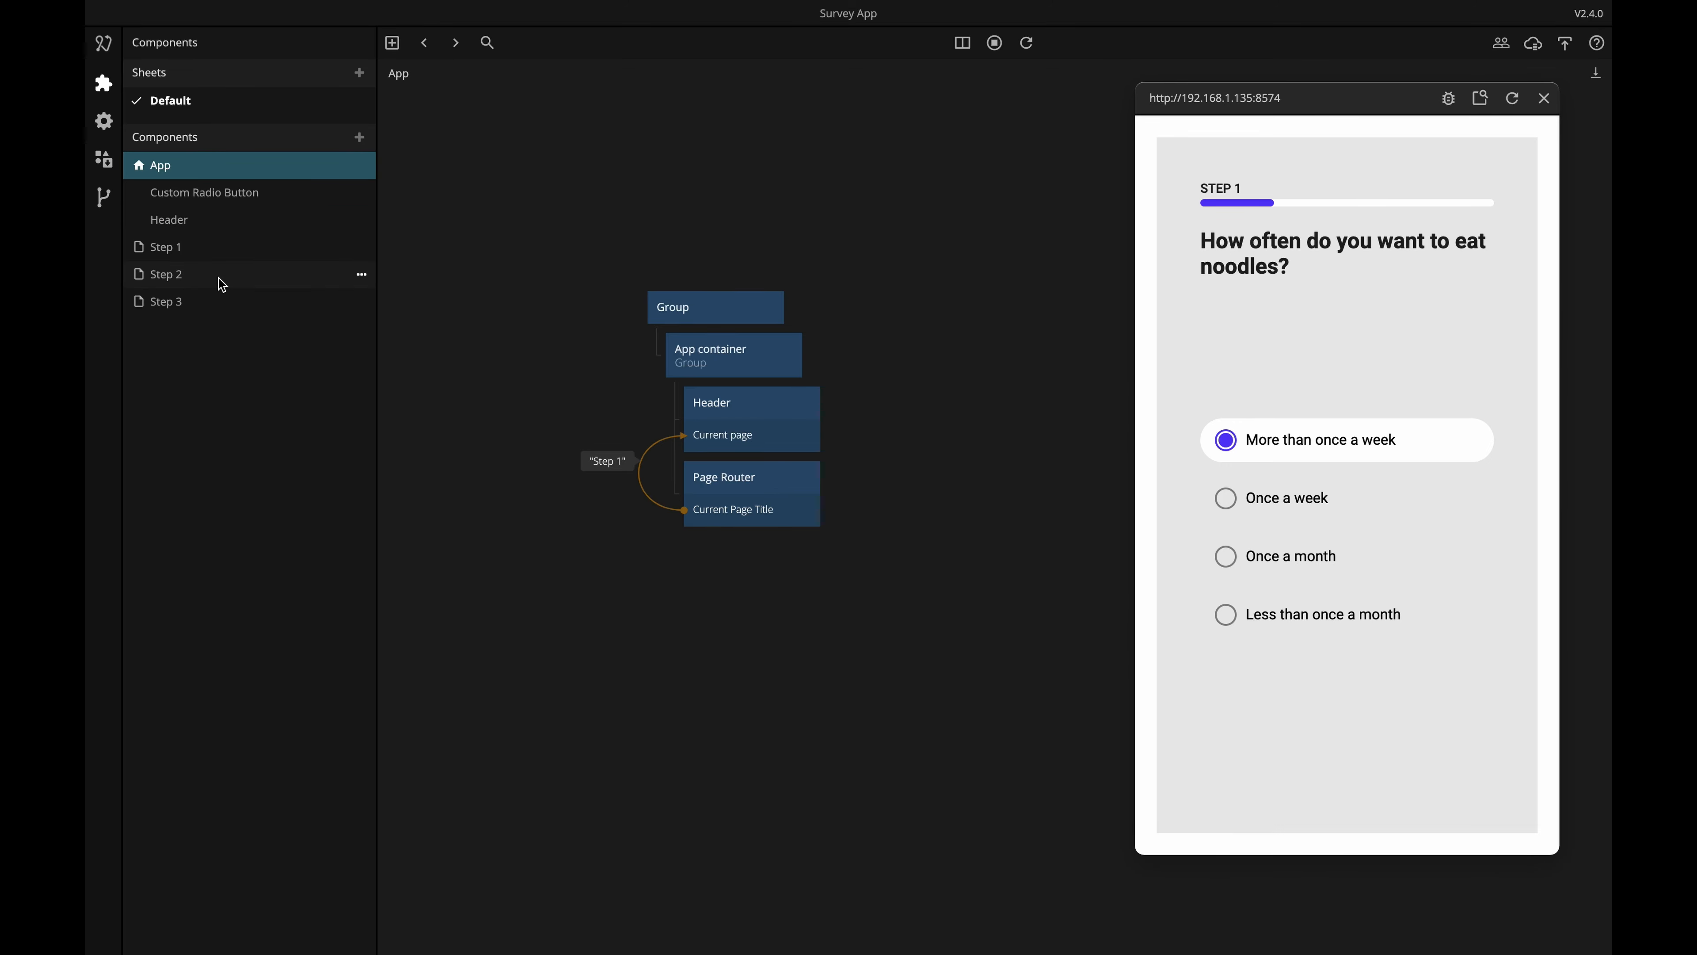
pyautogui.click(166, 249)
pyautogui.scroll(-3, 903, 508)
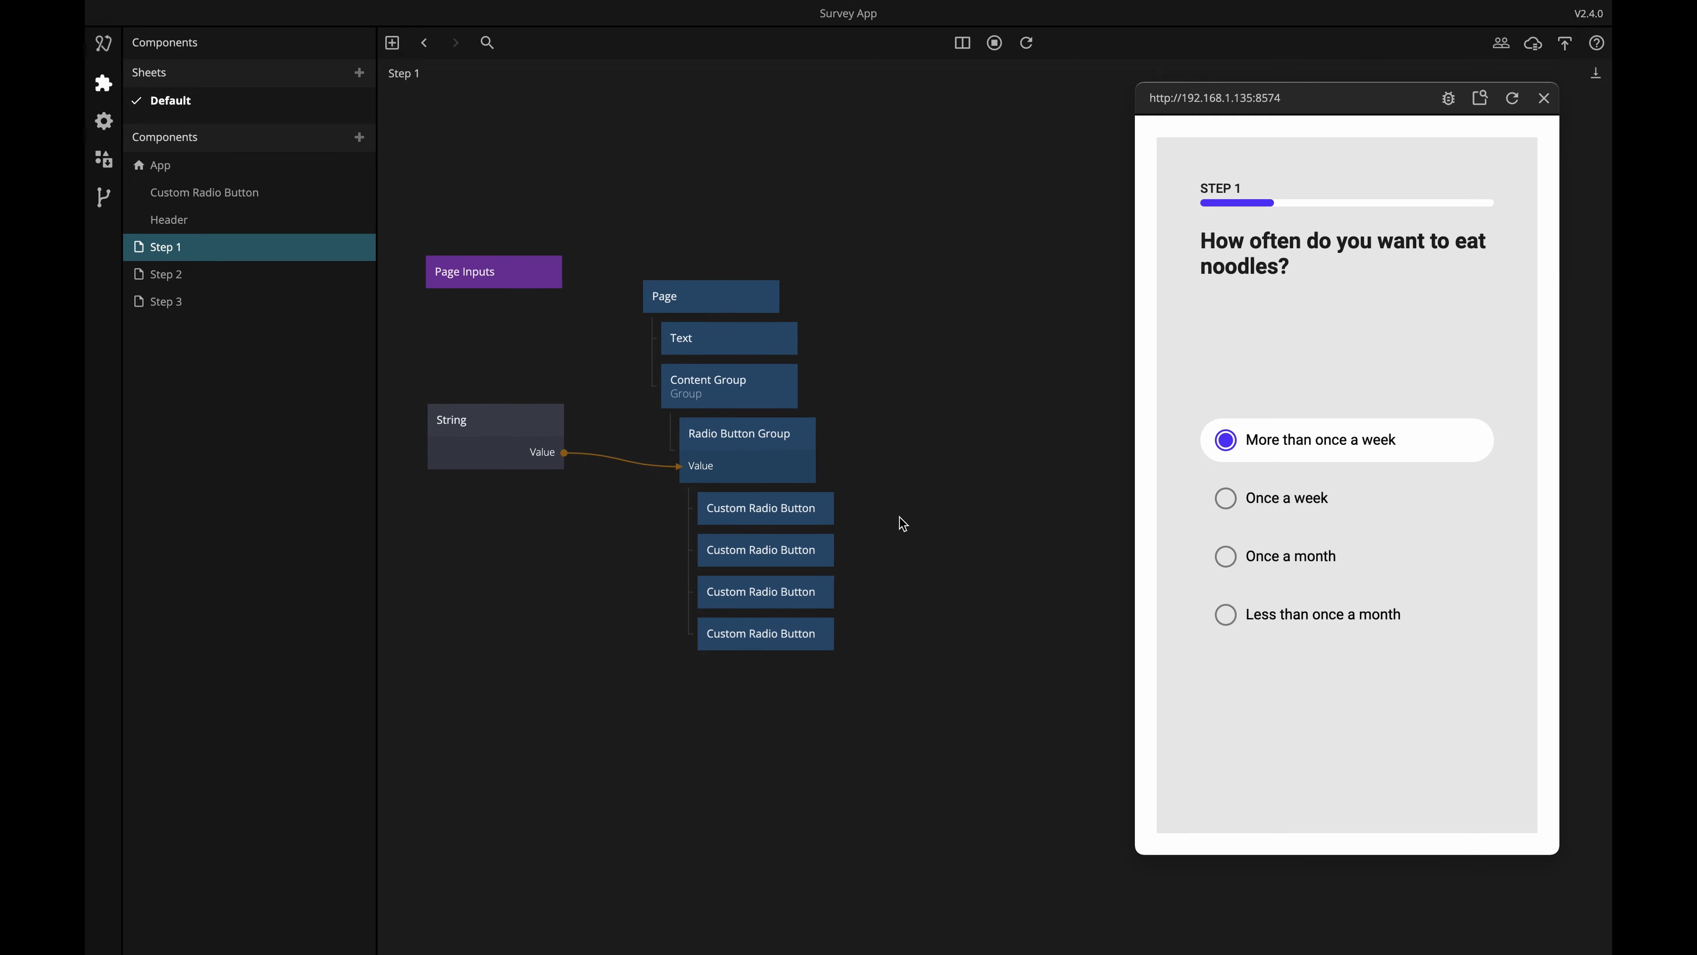
pyautogui.rightClick(773, 753)
pyautogui.write('gr')
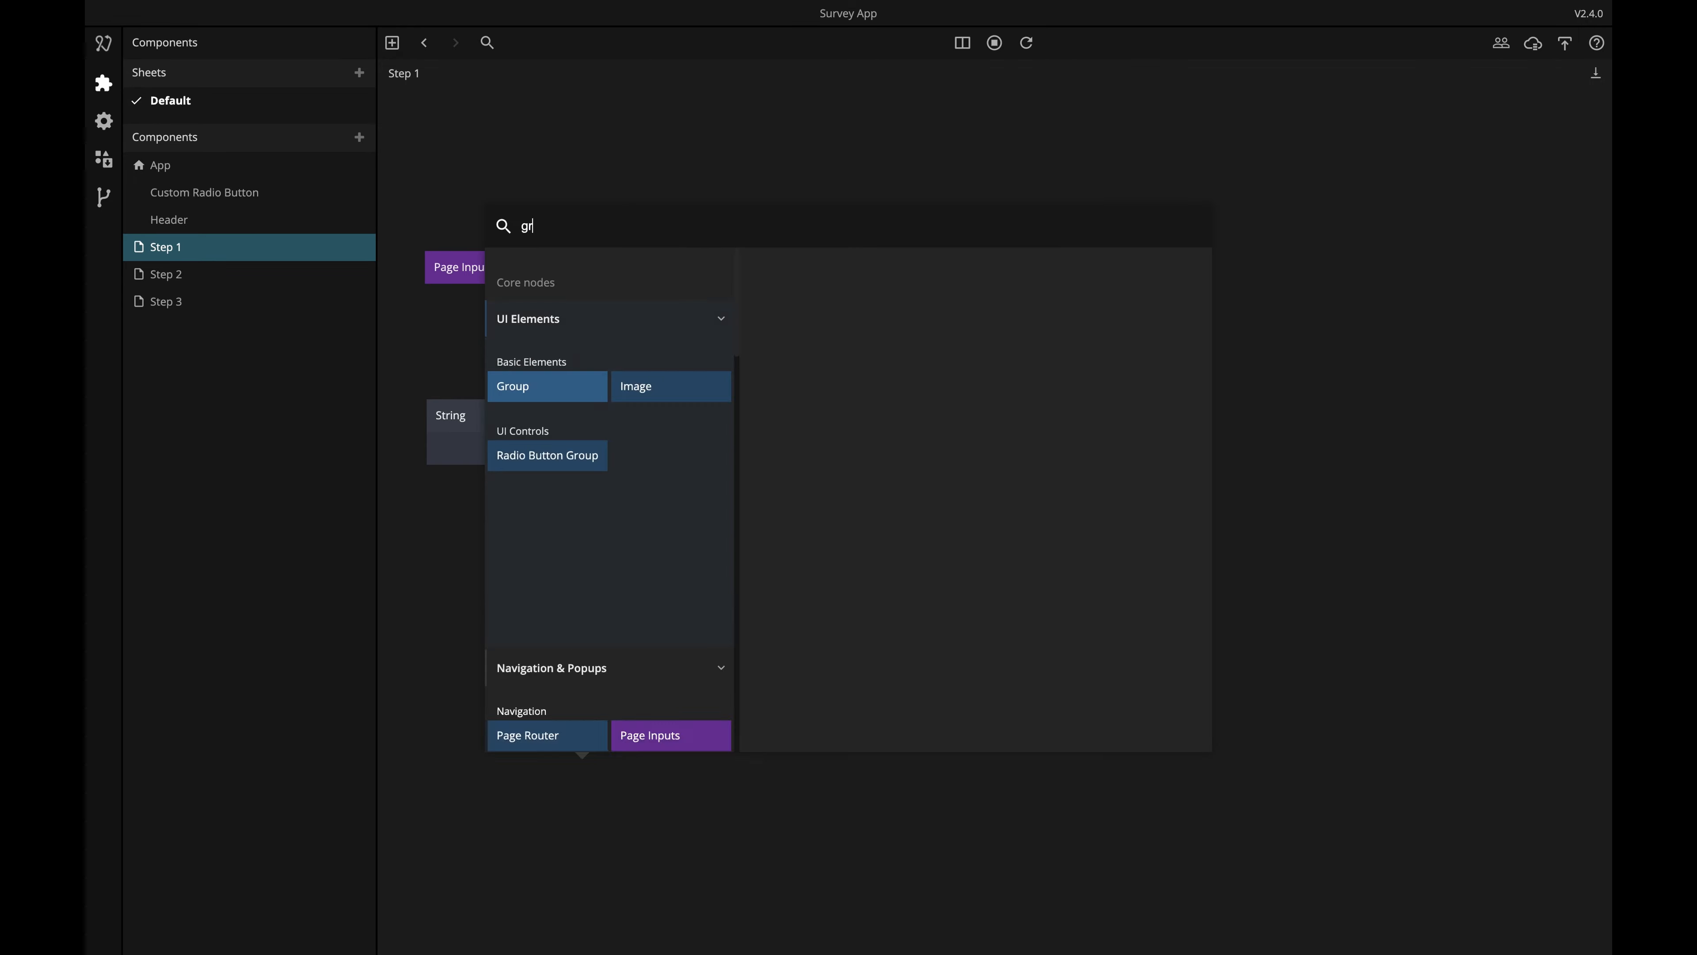
pyautogui.click(542, 383)
pyautogui.moveTo(821, 764); pyautogui.dragTo(746, 299)
pyautogui.click(857, 328)
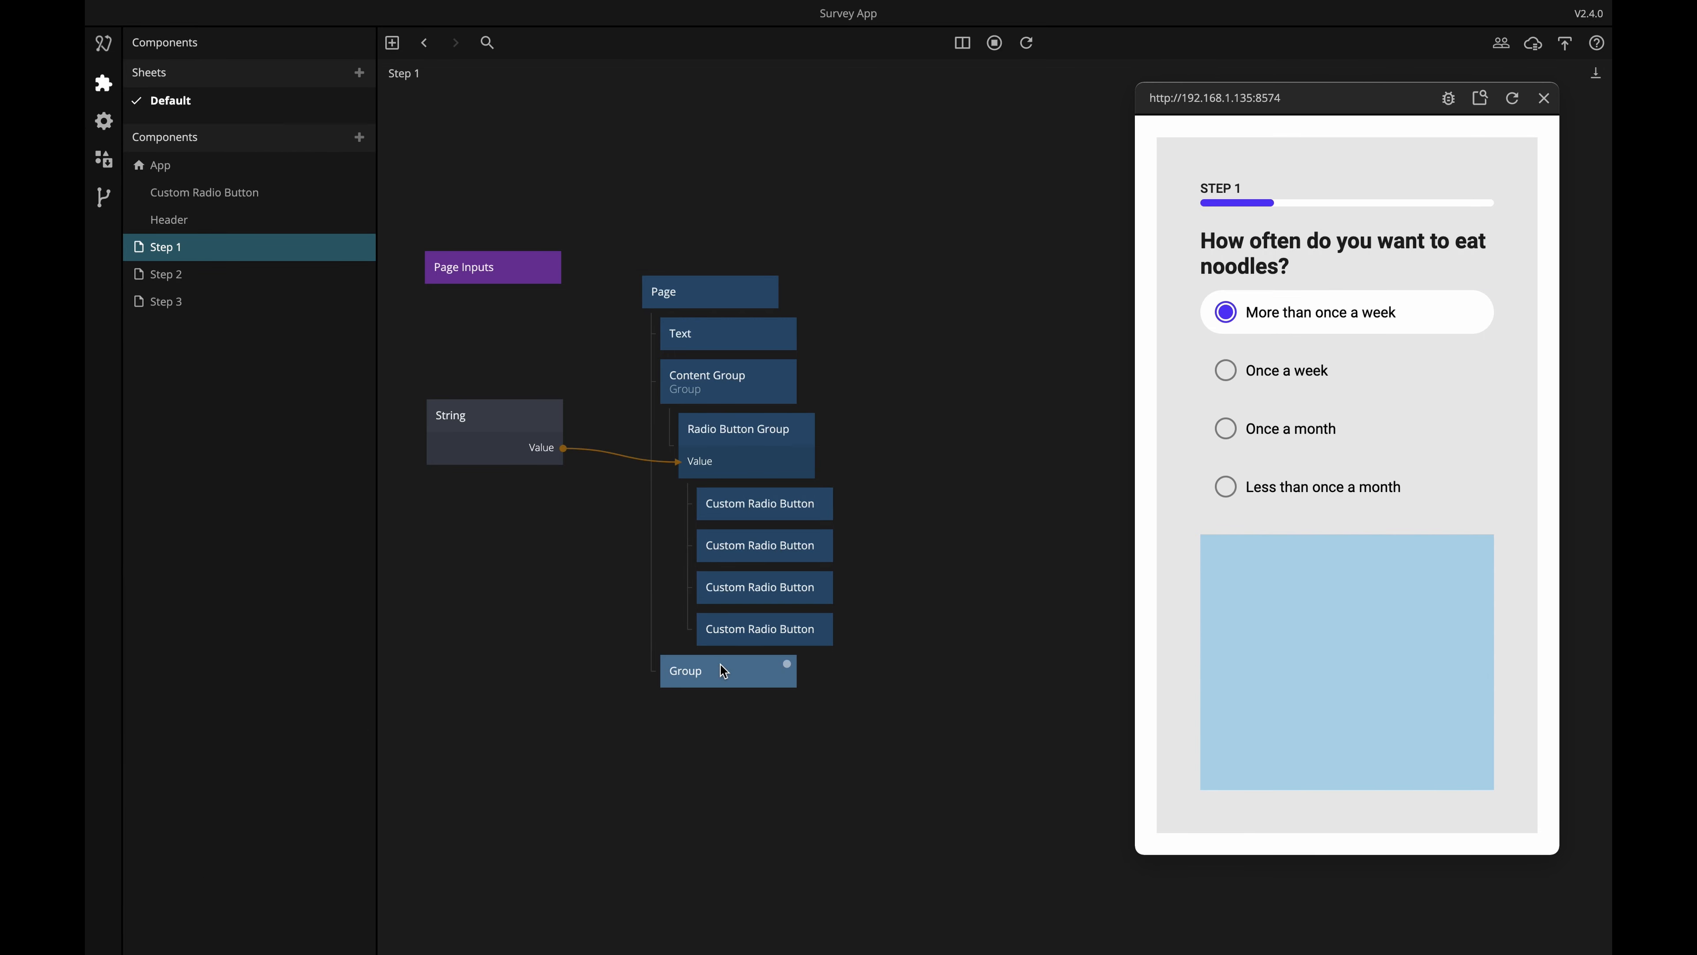
# Set the new Group's dimensions to explicit width with content-based height.
pyautogui.click(720, 664)
pyautogui.click(226, 475)
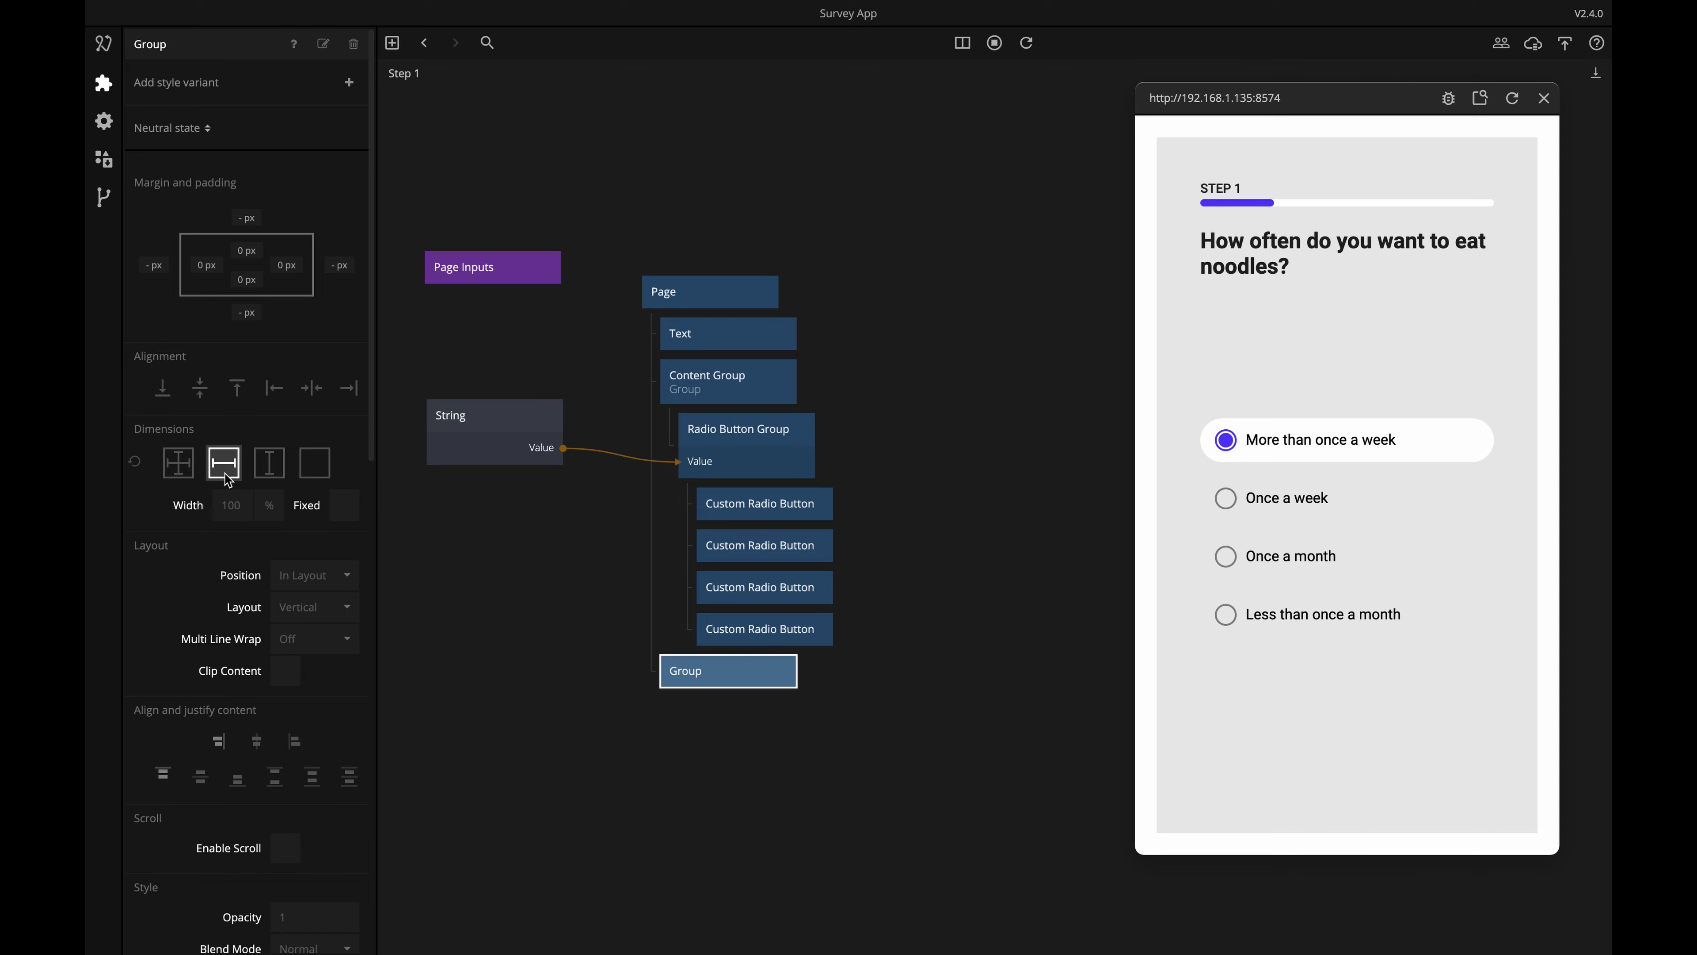
pyautogui.click(749, 812)
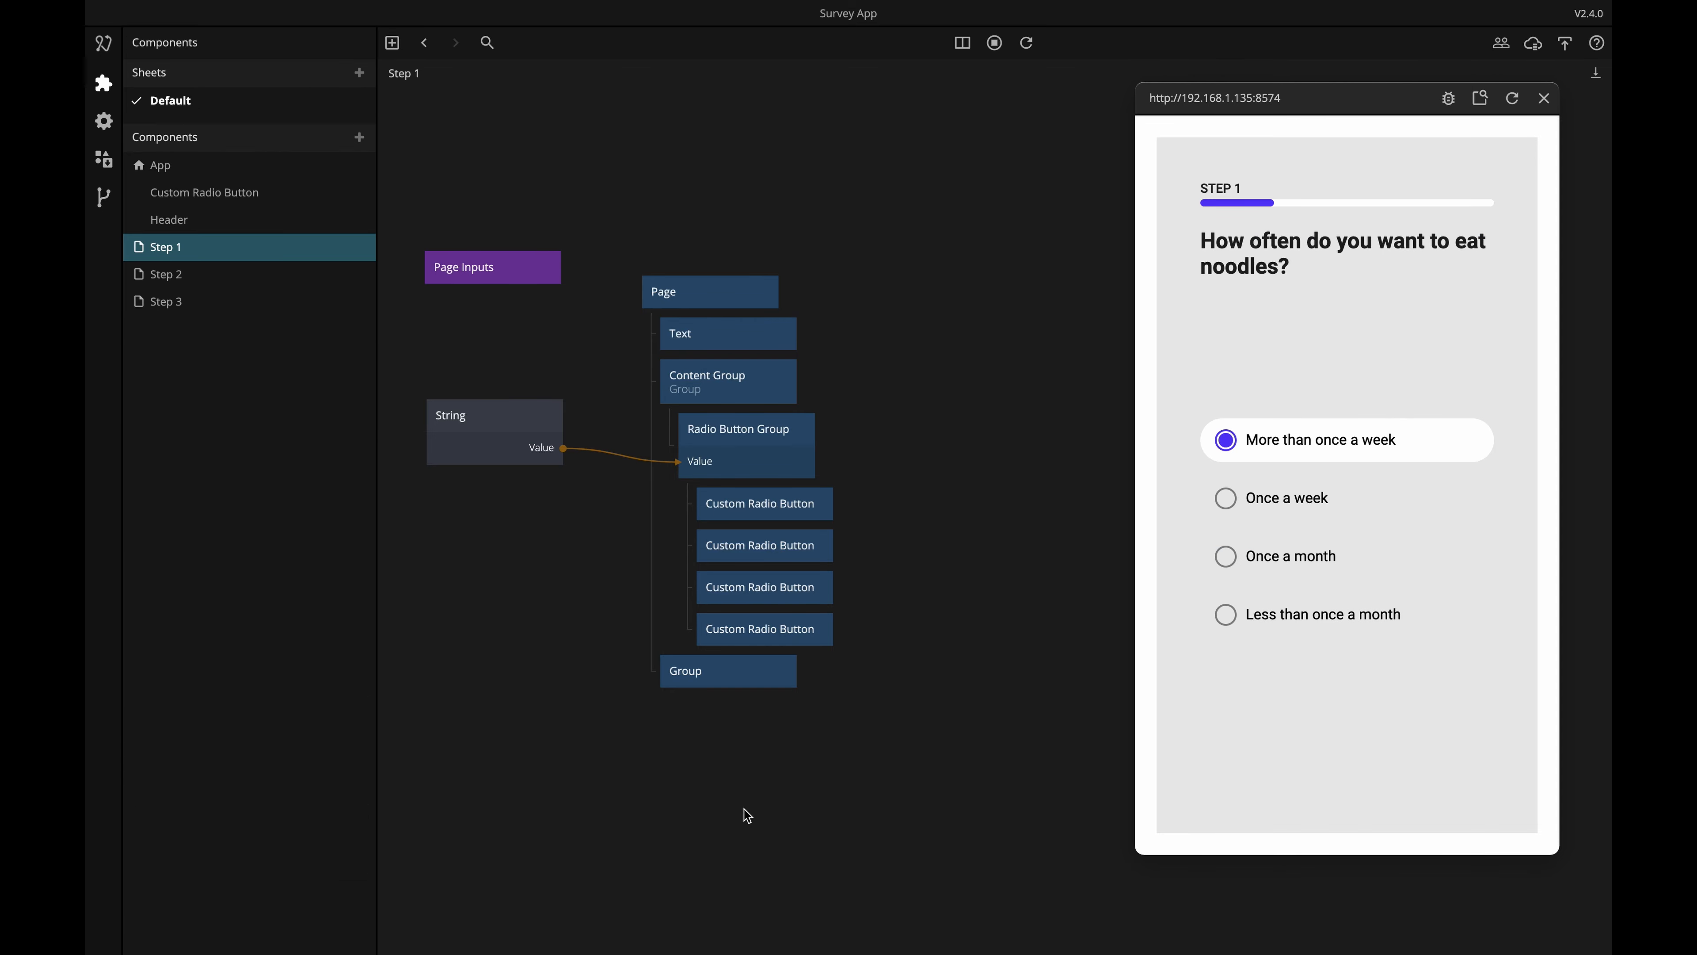
# Add a Button node as a child of the new Group.
pyautogui.moveTo(753, 789); pyautogui.dragTo(698, 695)
pyautogui.rightClick(678, 675)
pyautogui.write('butt')
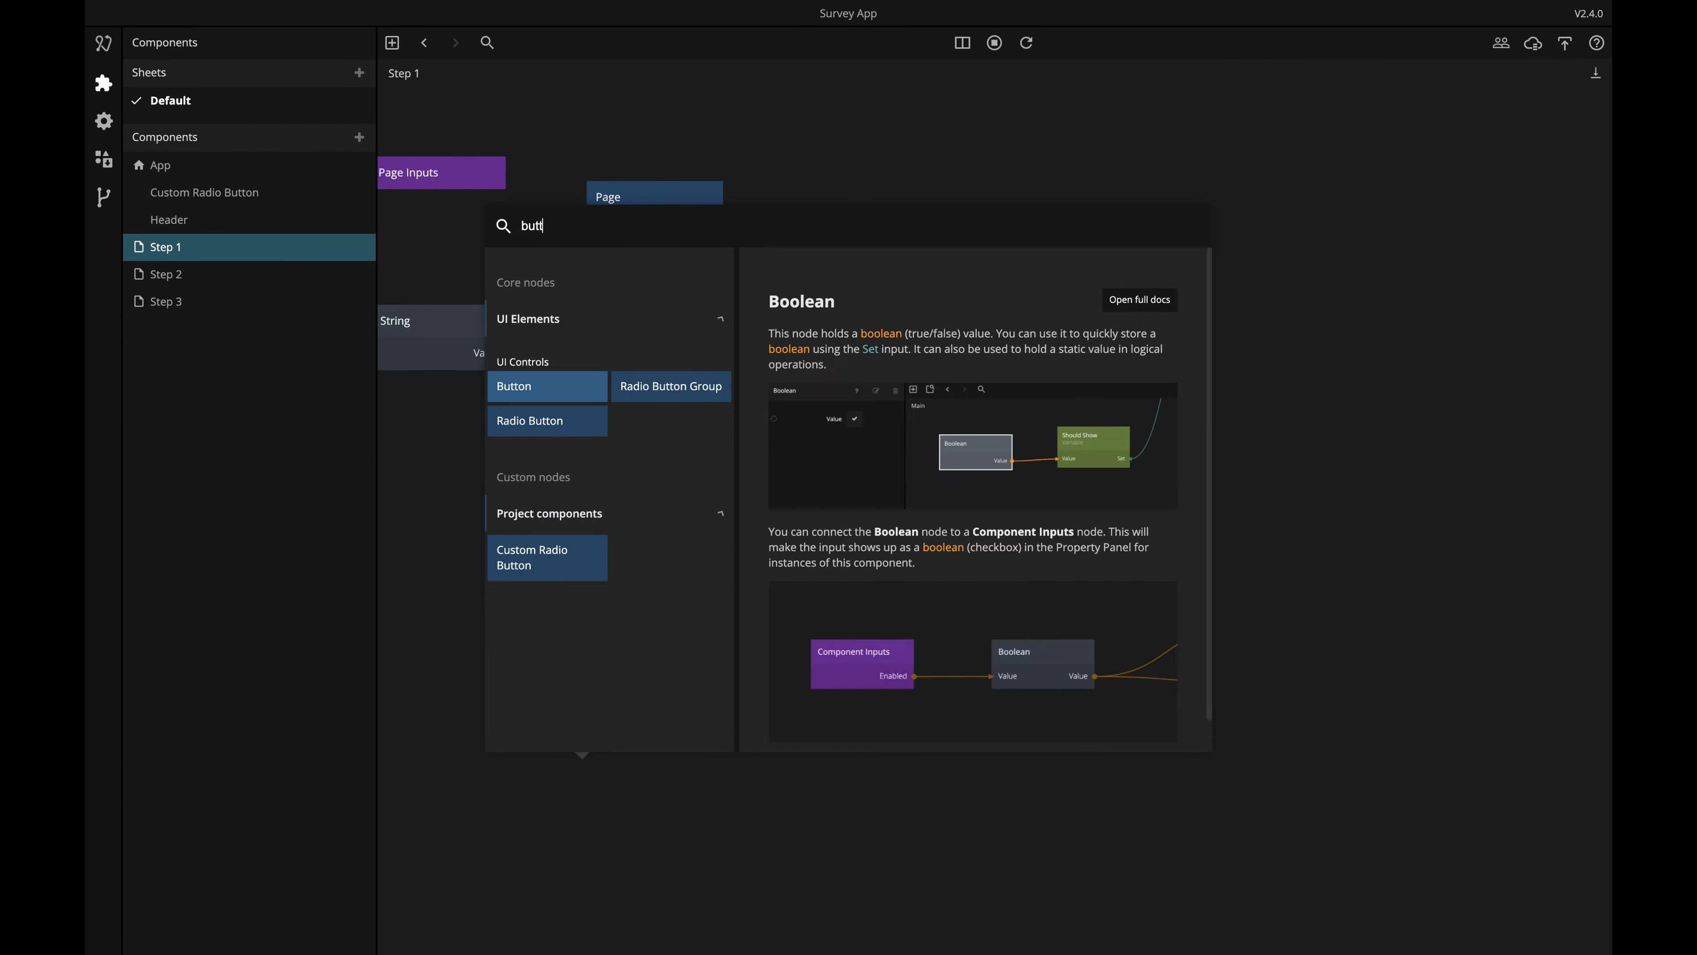
pyautogui.press('Return')
pyautogui.moveTo(722, 685); pyautogui.dragTo(705, 576)
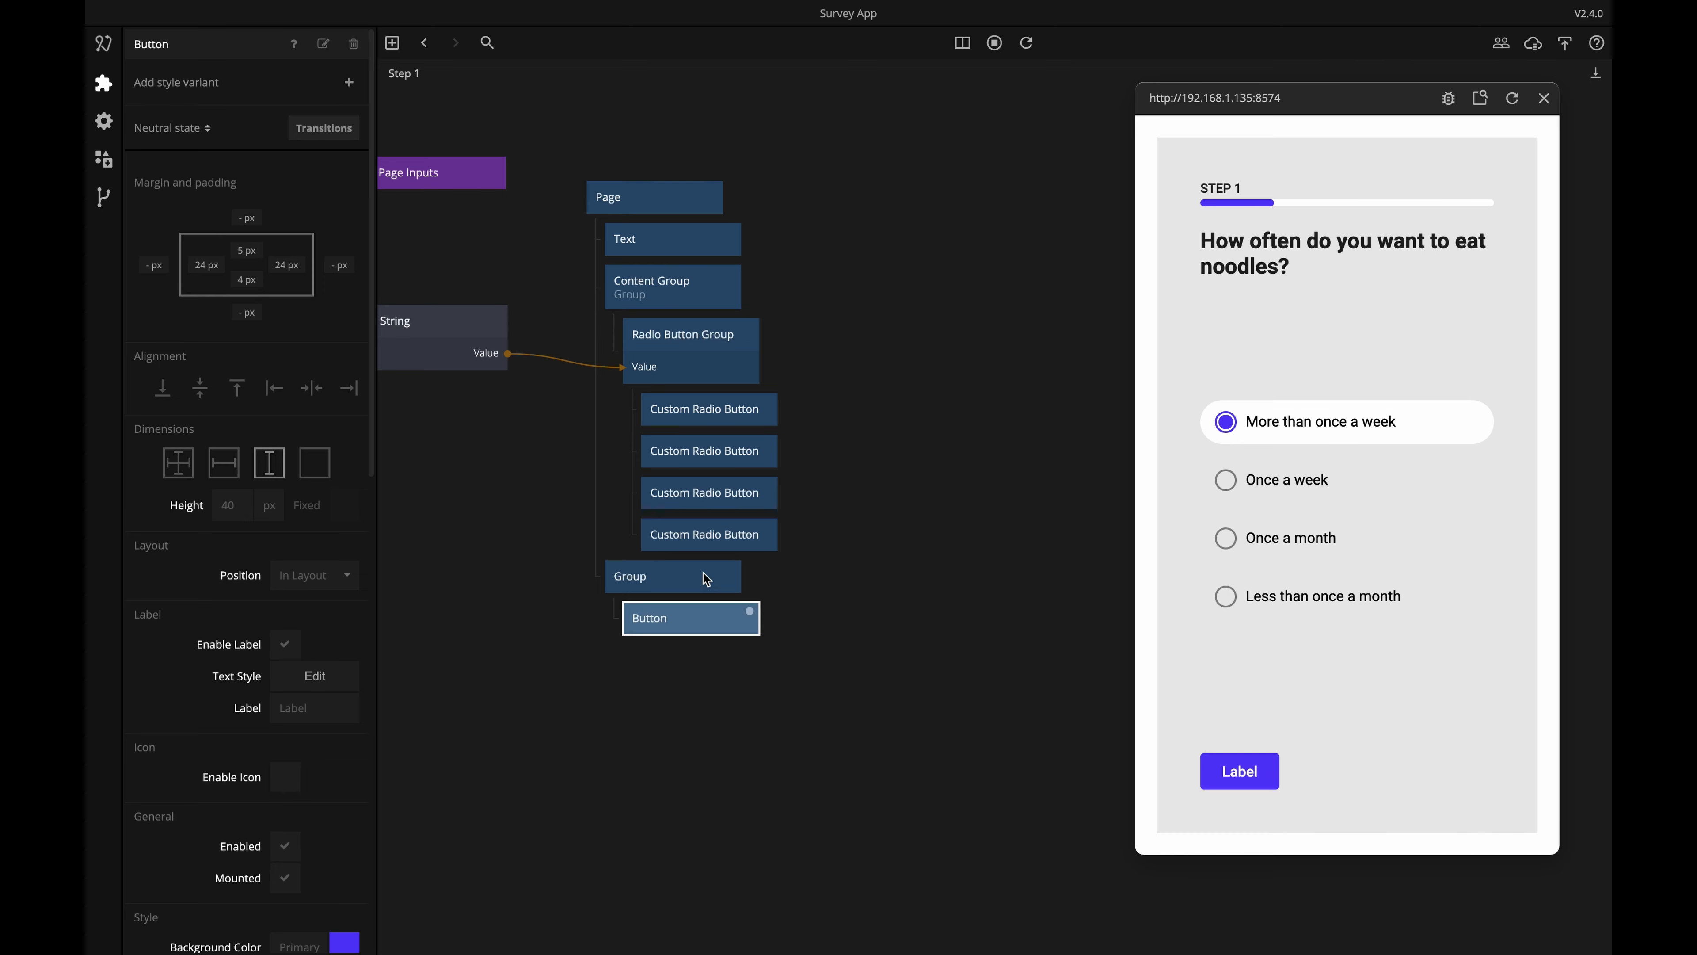
pyautogui.click(860, 654)
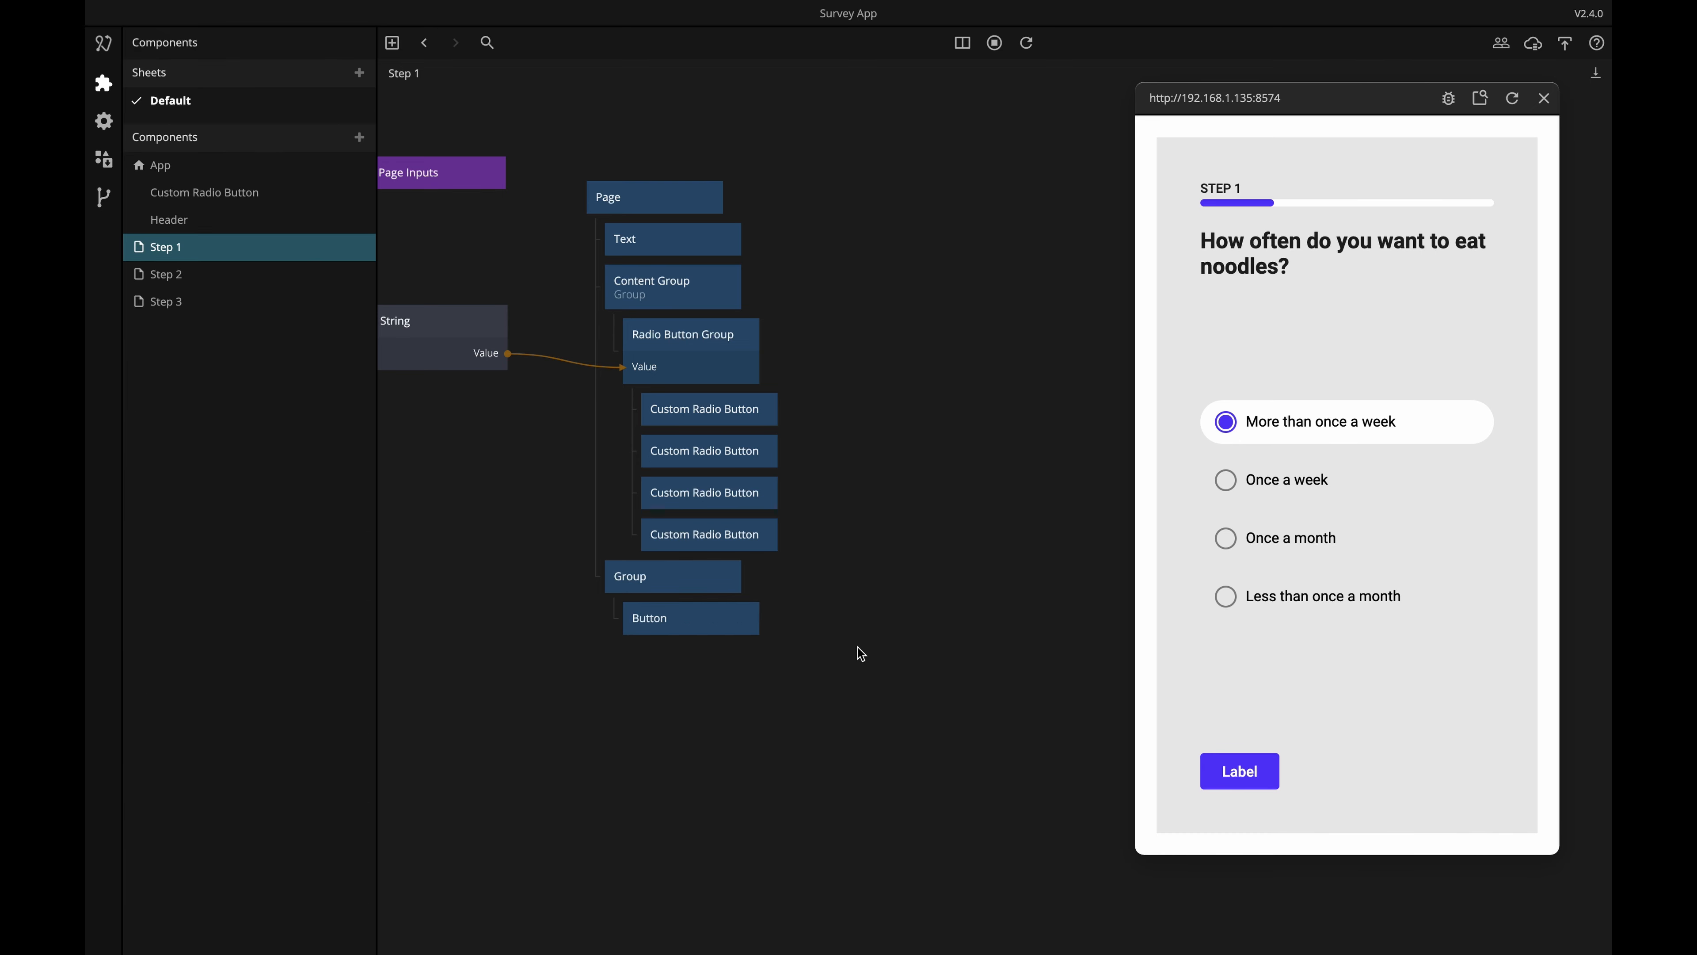
# Give the Button explicit dimensions with a width of 120 px and a height of 48 px.
pyautogui.click(695, 625)
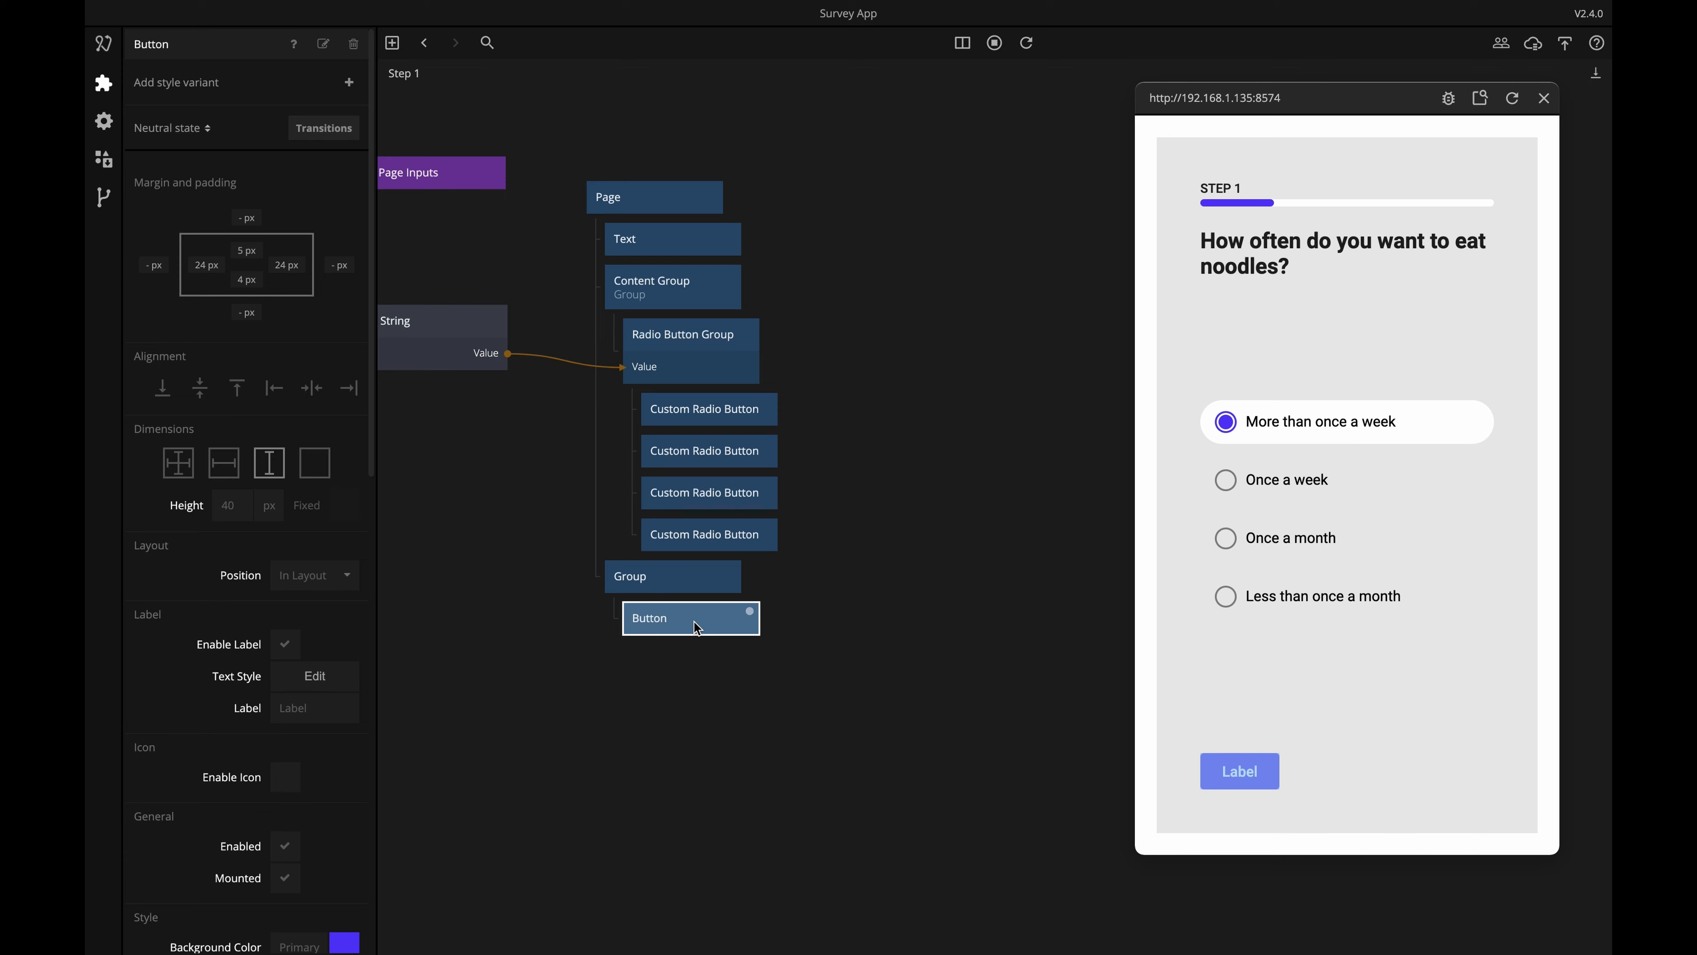
pyautogui.scroll(-2, 265, 692)
pyautogui.scroll(2, 265, 692)
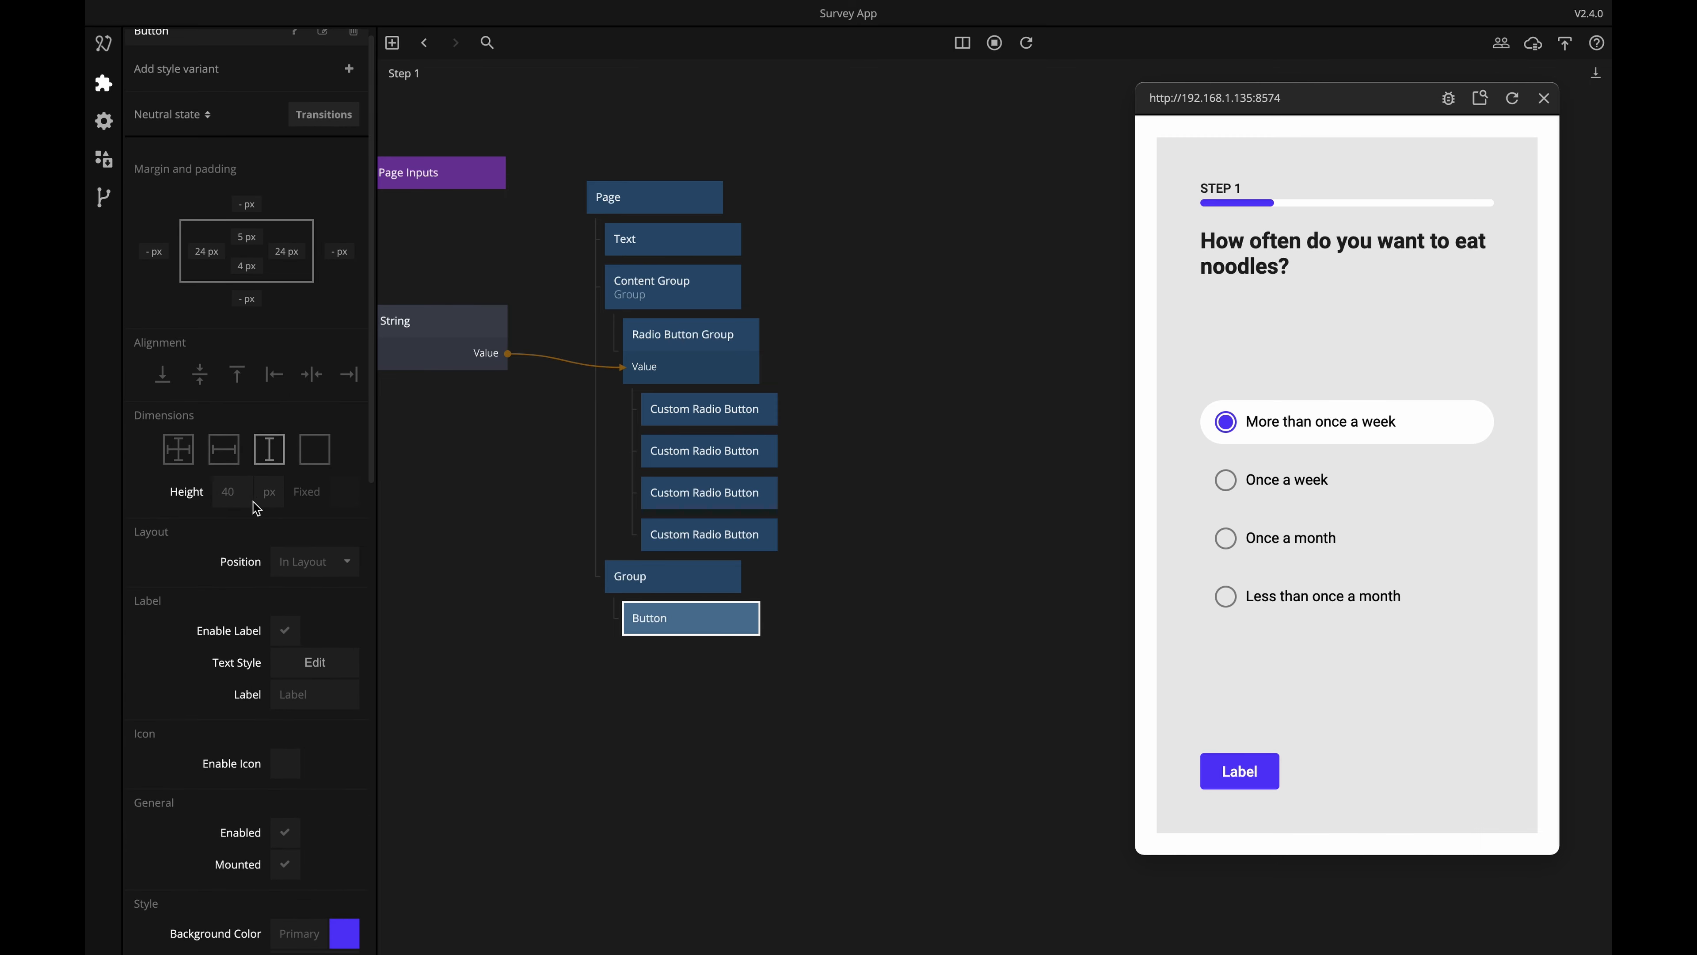
pyautogui.click(237, 491)
pyautogui.click(178, 449)
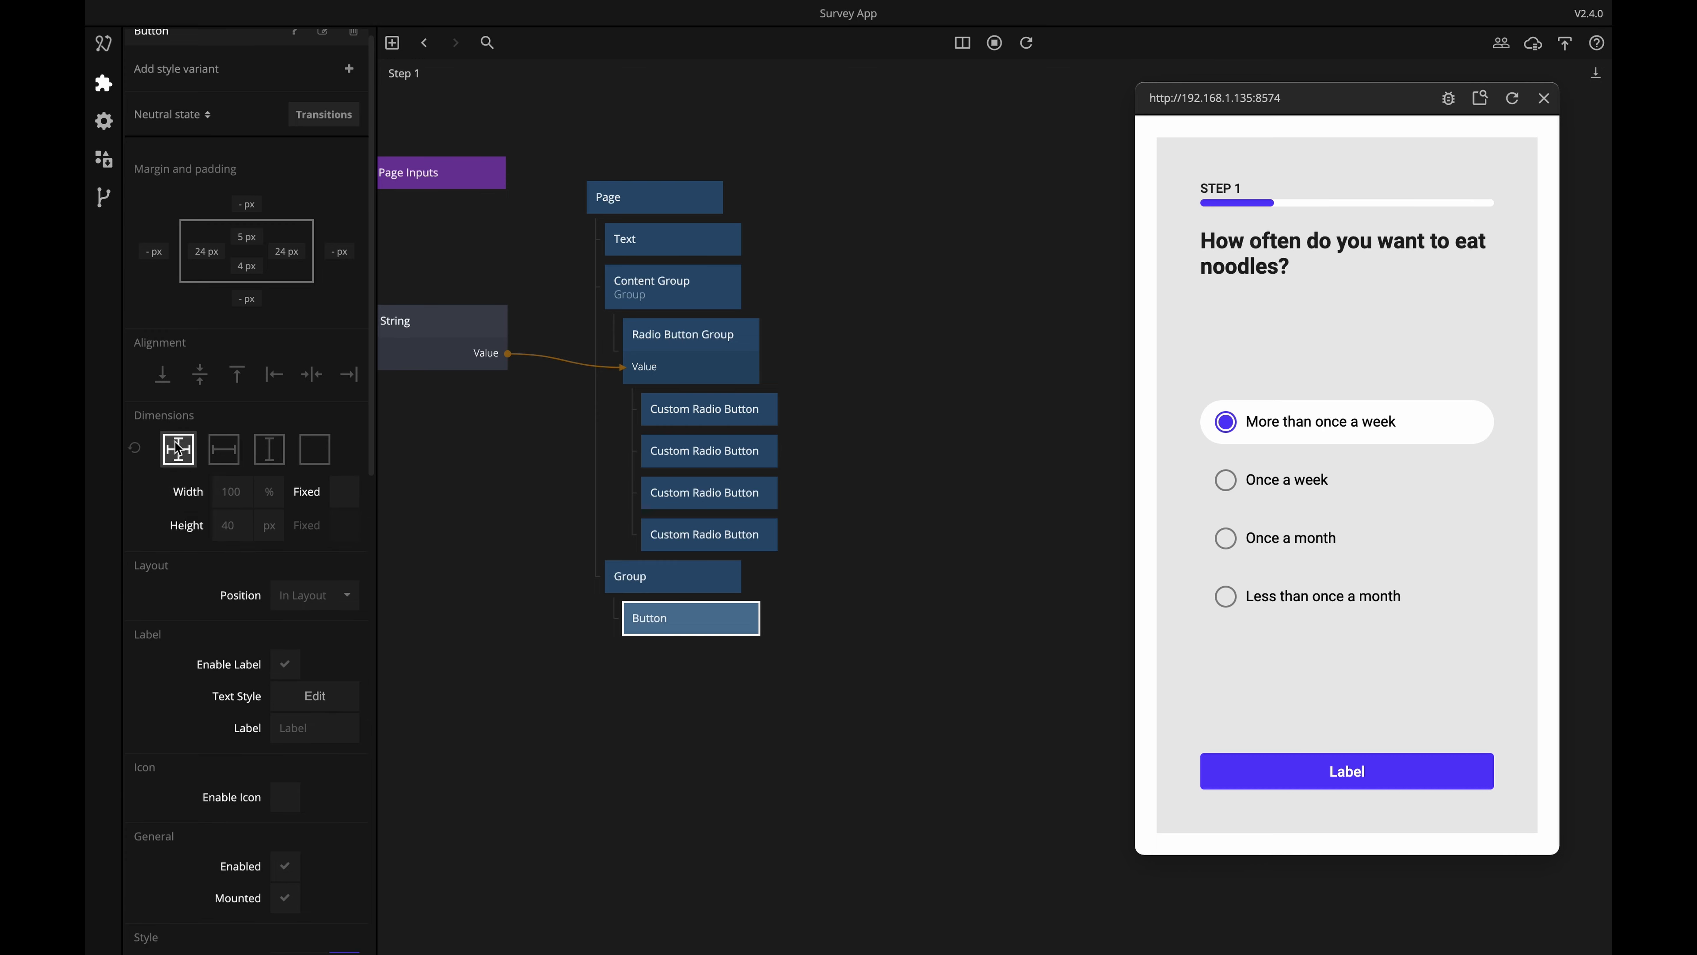
pyautogui.click(269, 525)
pyautogui.click(269, 550)
pyautogui.doubleClick(233, 488)
pyautogui.write('120')
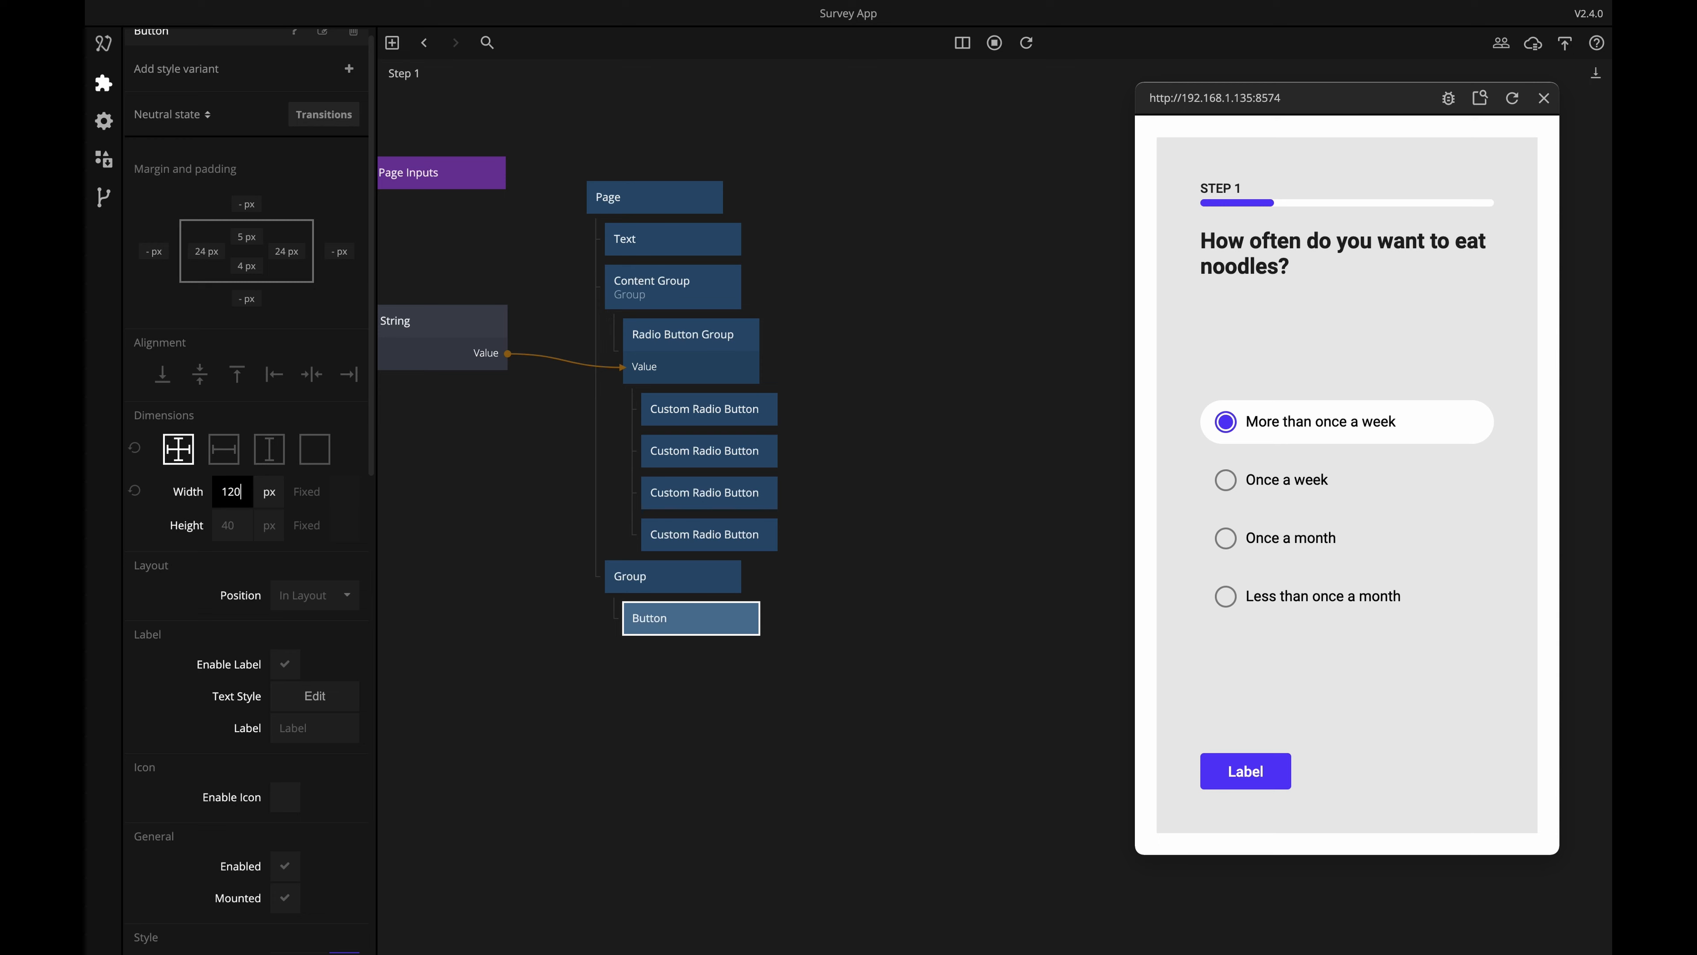
pyautogui.press('Return')
pyautogui.doubleClick(236, 522)
pyautogui.write('48')
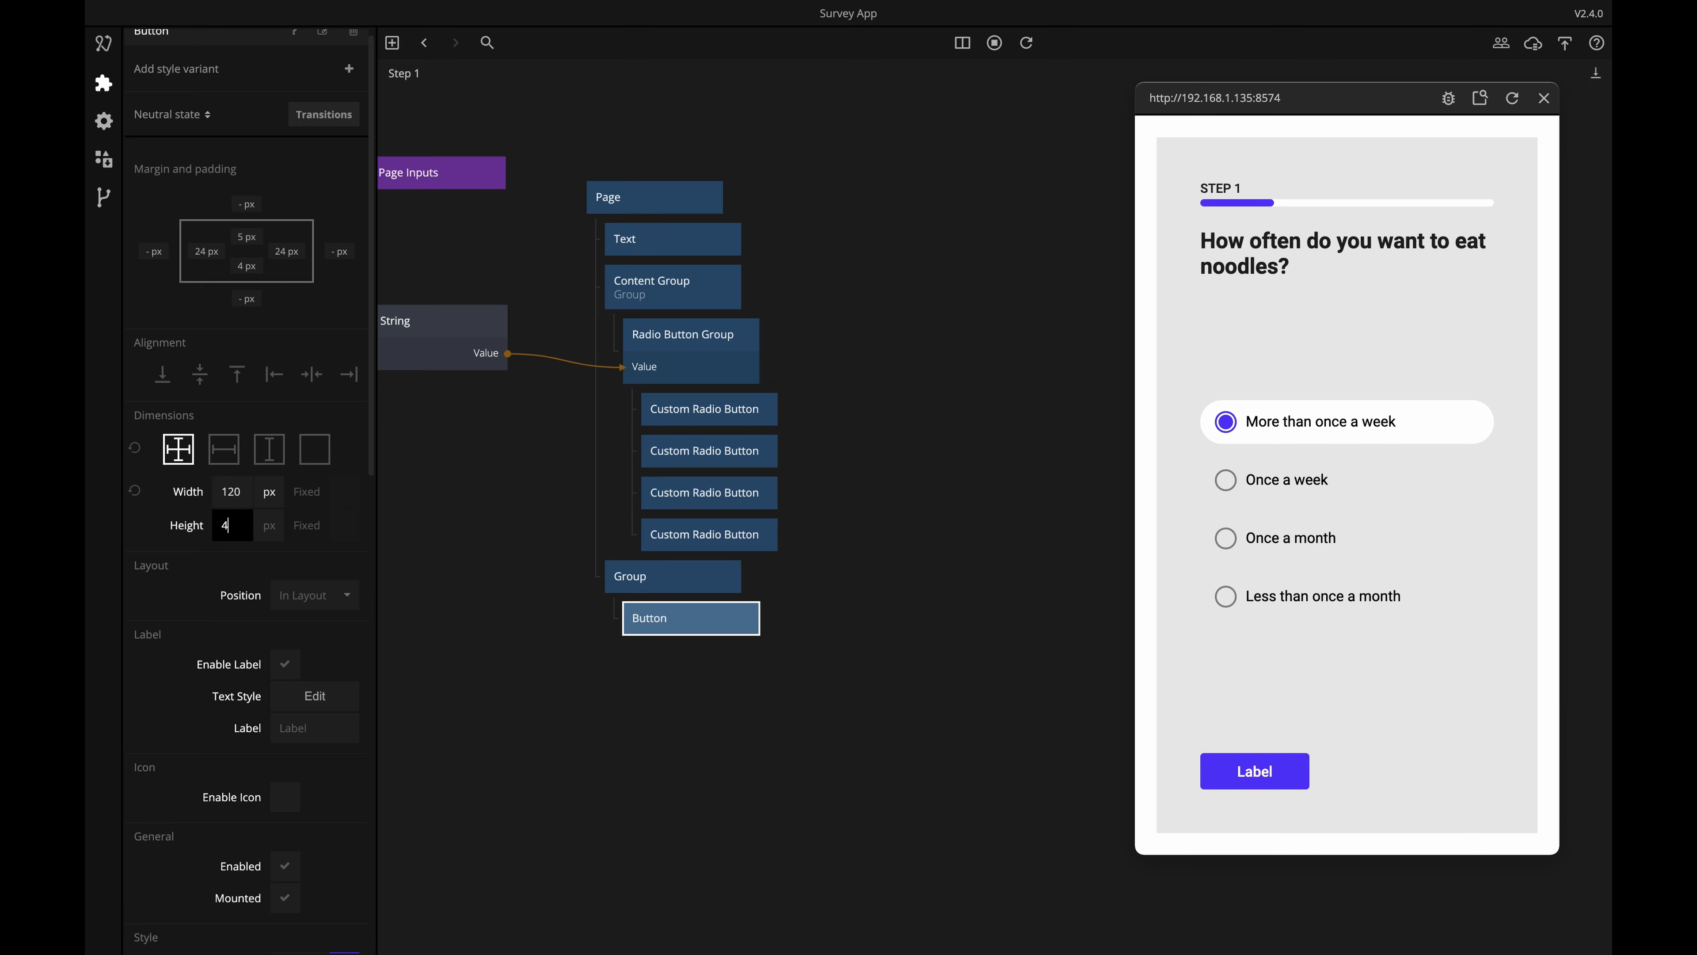
pyautogui.press('Return')
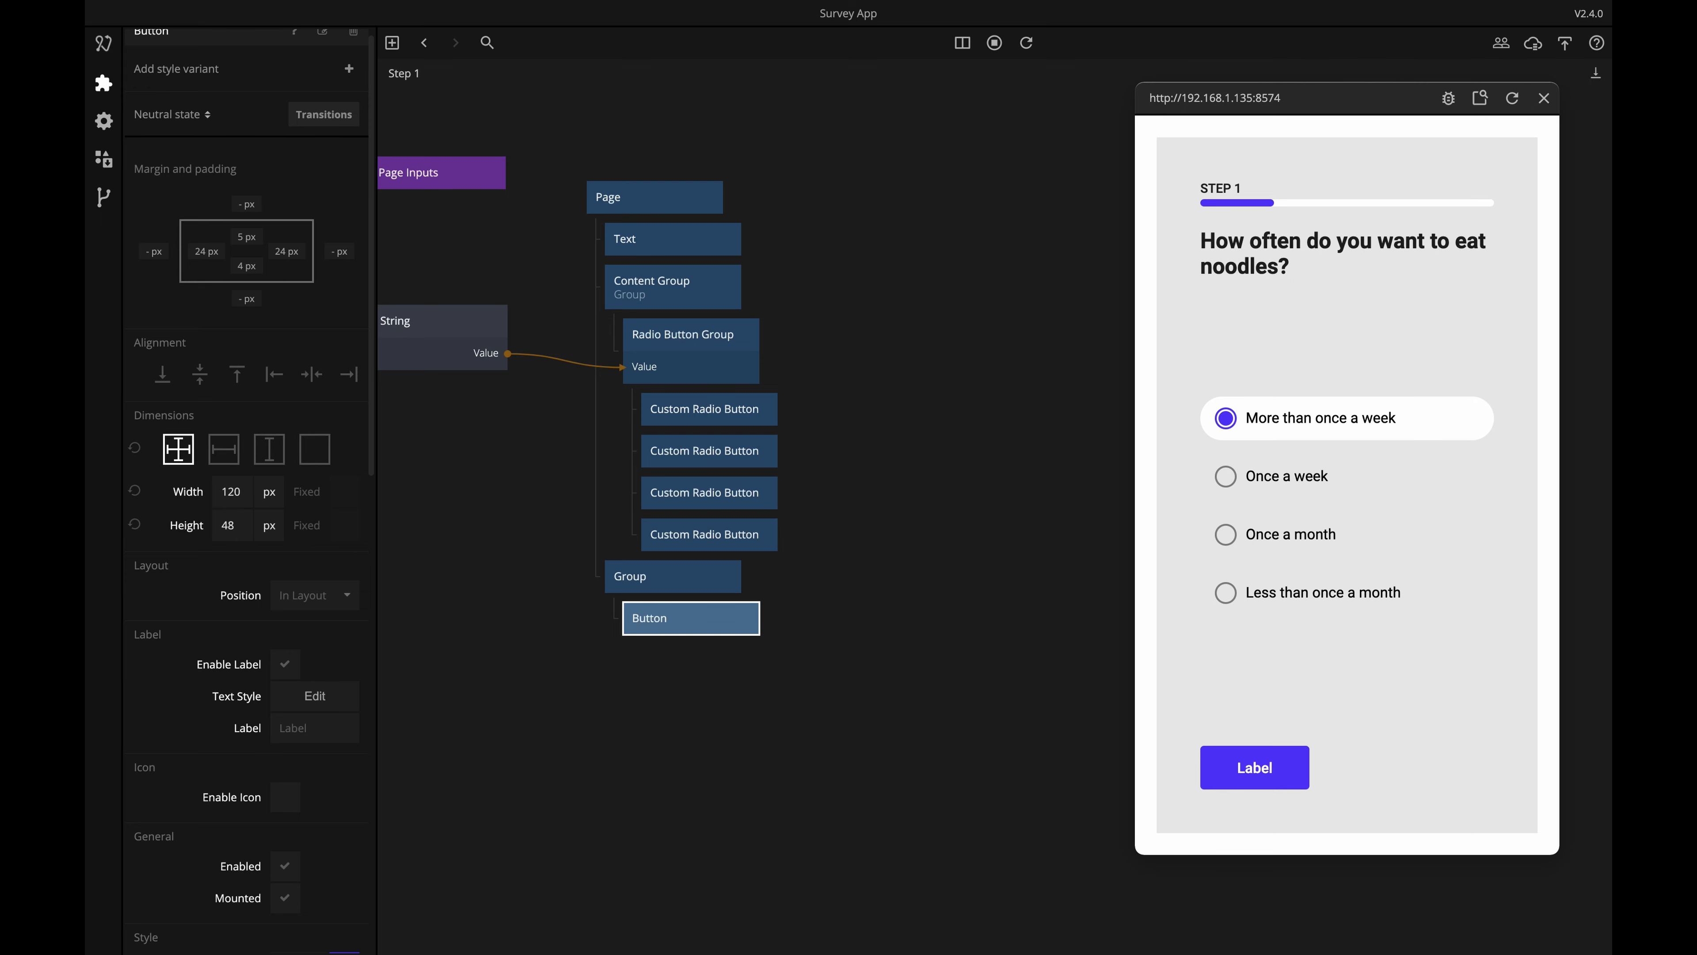
# Round the Button with a corner radius of 100 px.
pyautogui.scroll(-5, 232, 632)
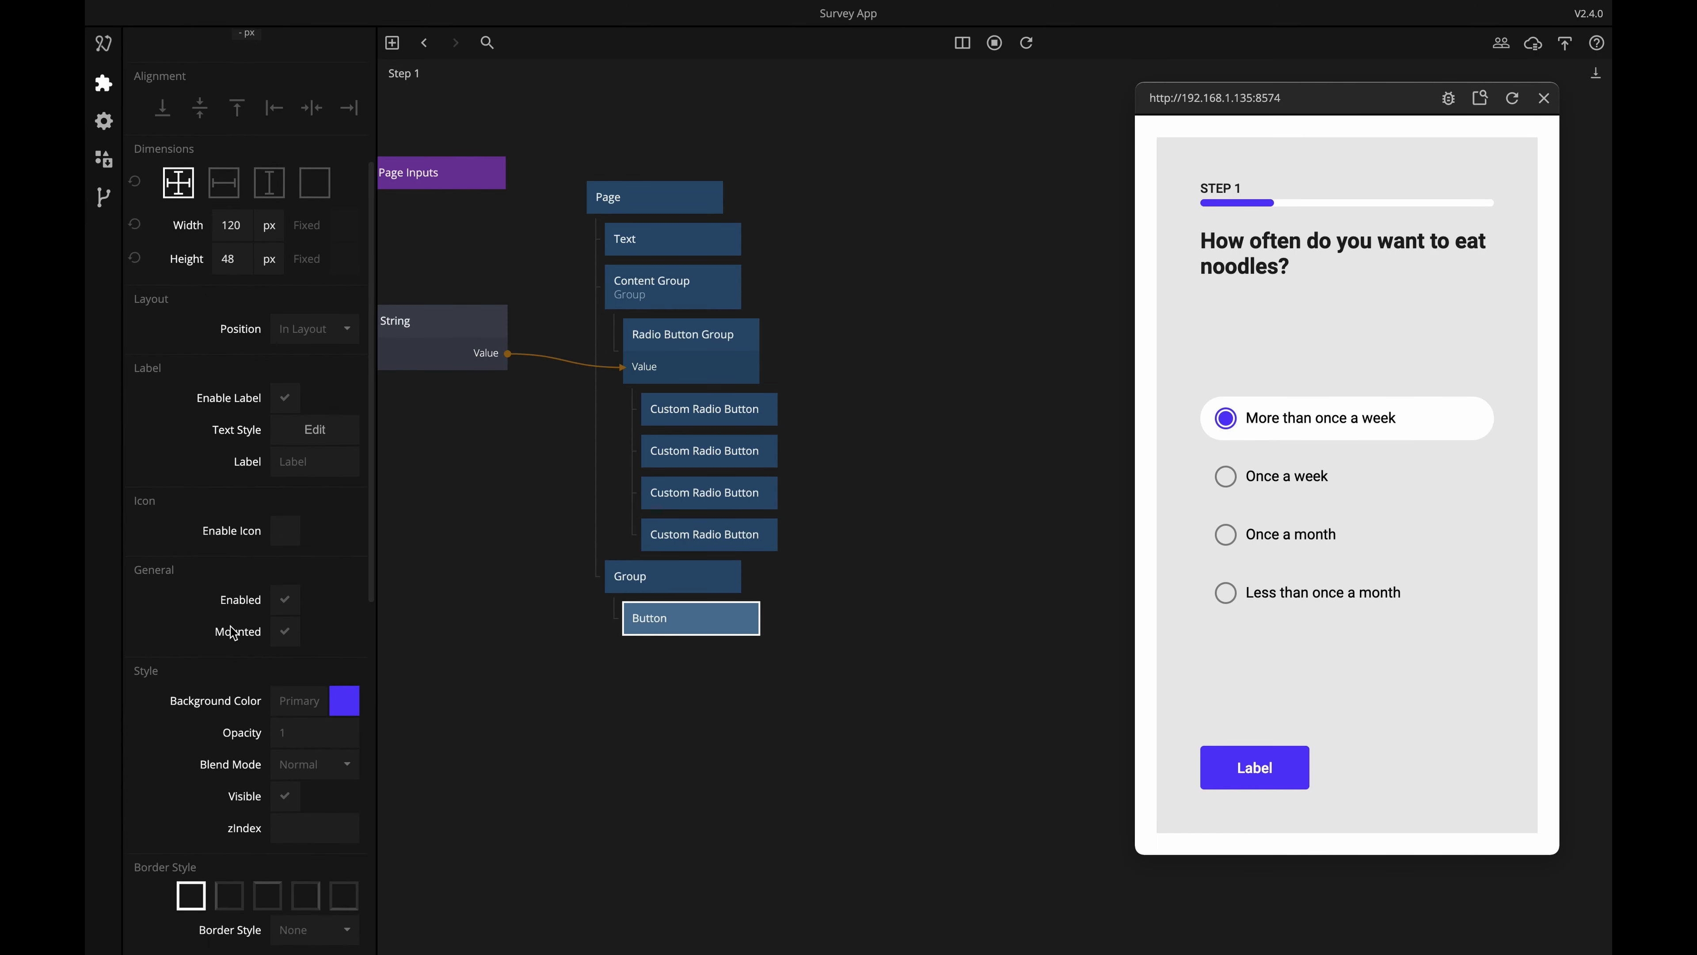
pyautogui.scroll(-4, 233, 631)
pyautogui.click(300, 714)
pyautogui.write('100')
pyautogui.press('Return')
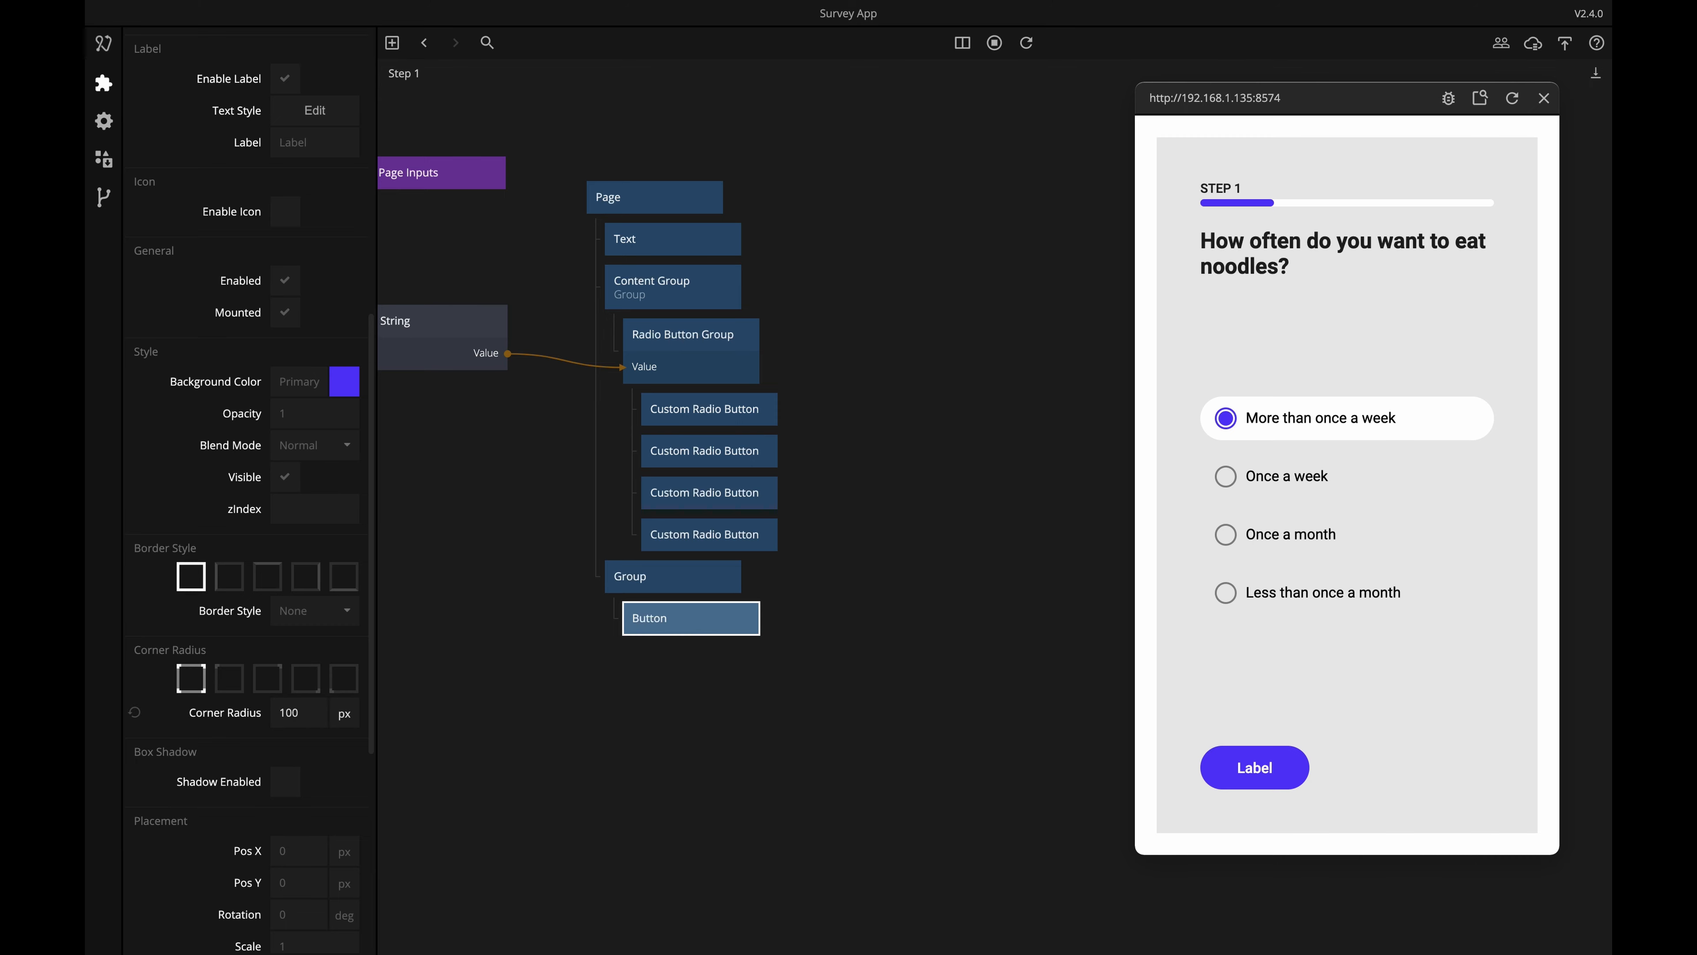
# Set the Button's label to "Next".
pyautogui.scroll(-2, 314, 782)
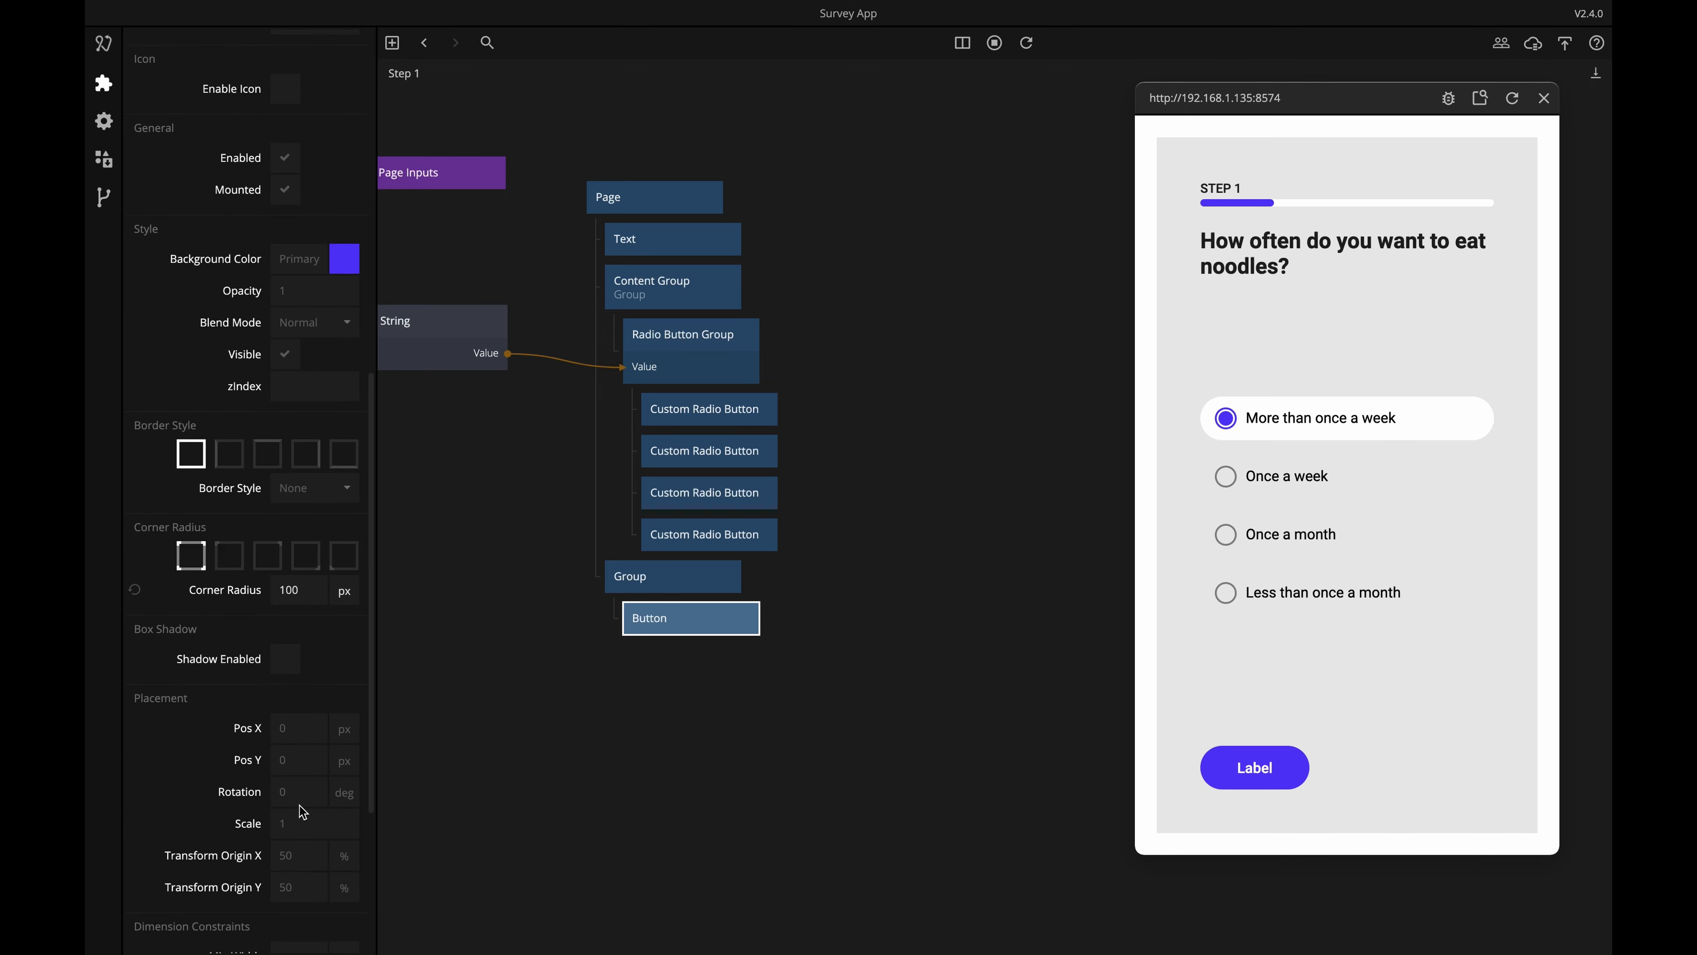
pyautogui.scroll(4, 302, 811)
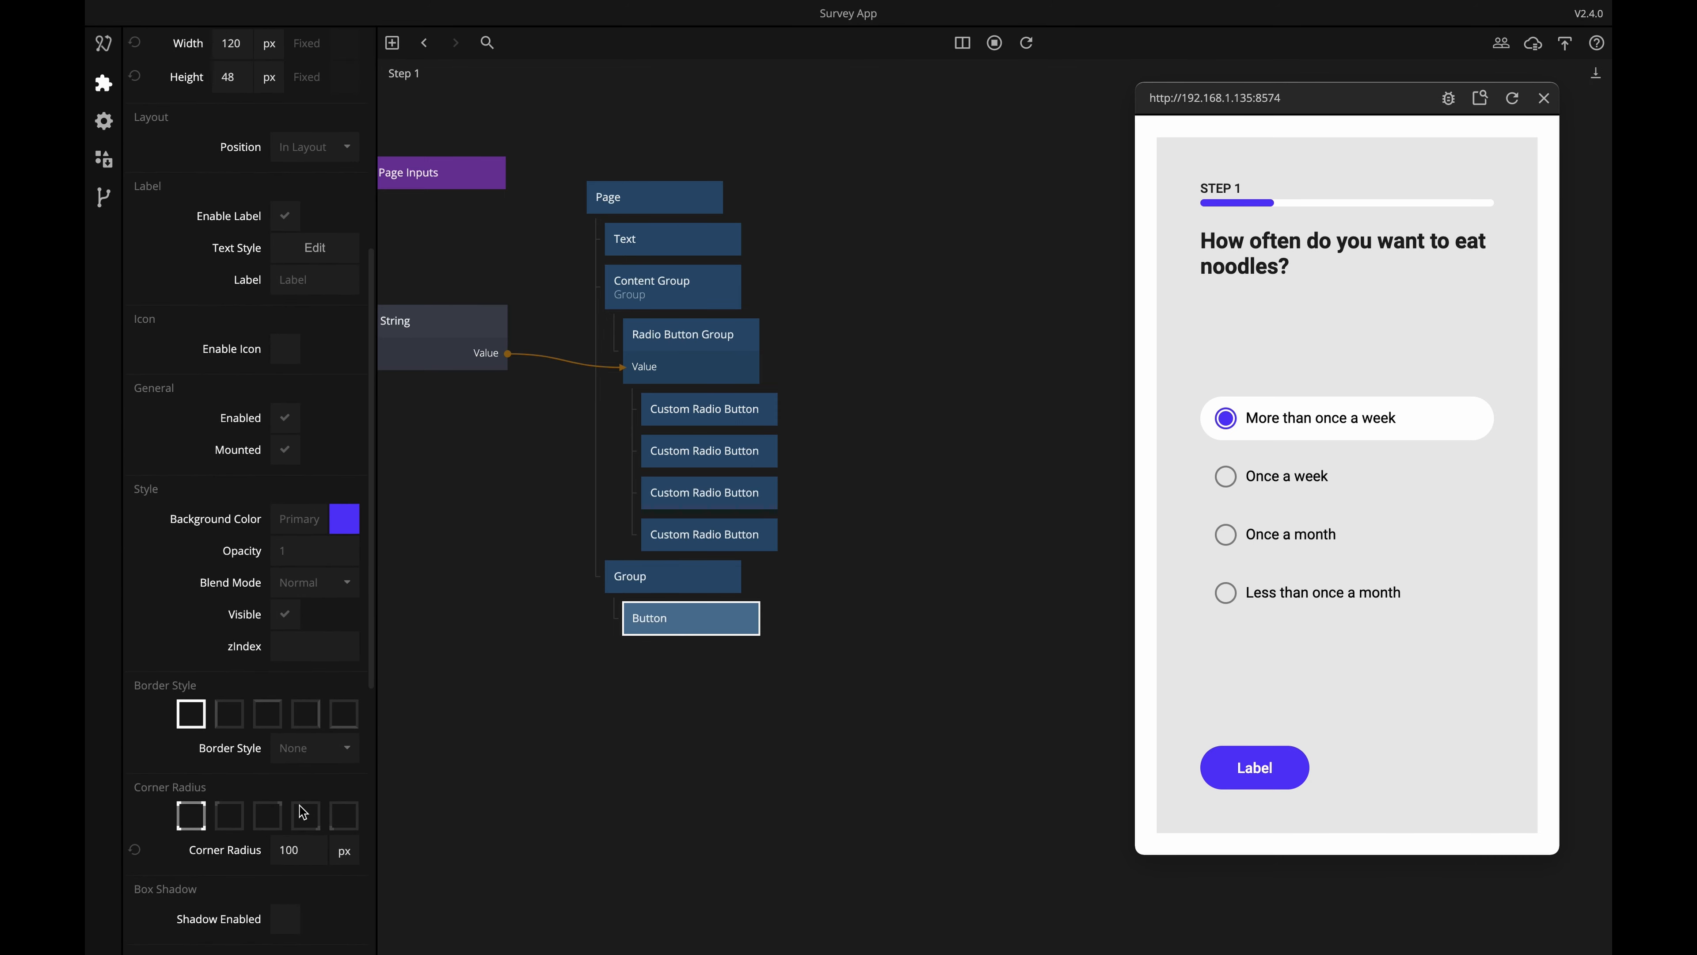
pyautogui.scroll(1, 254, 438)
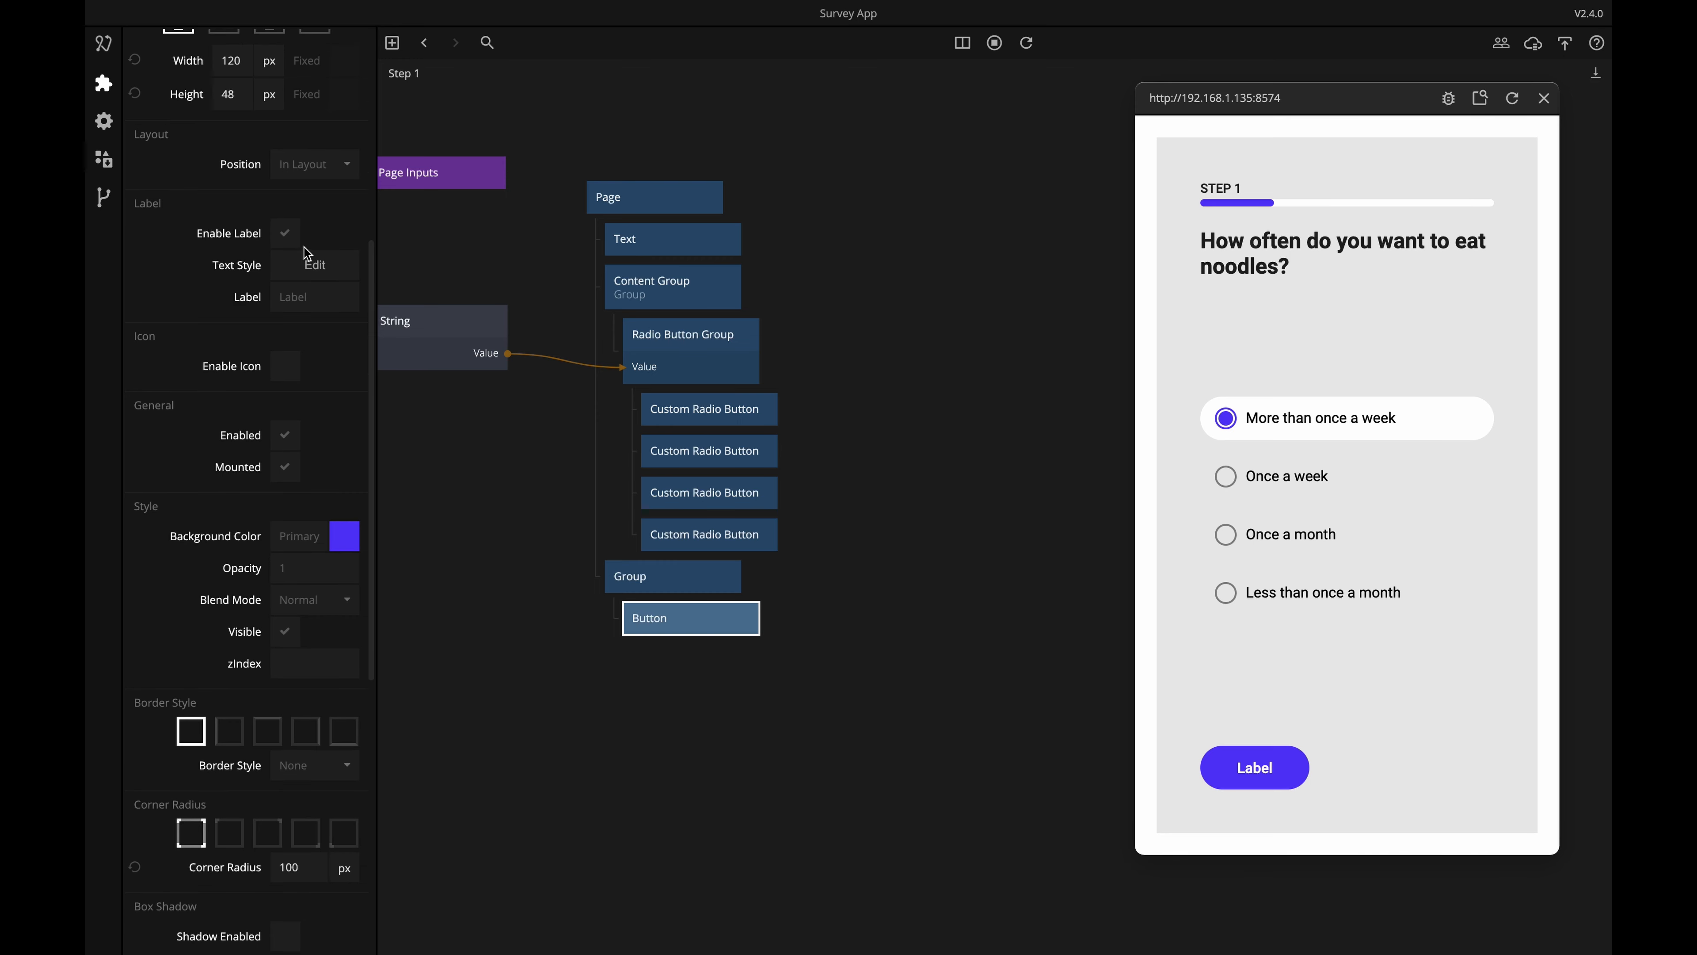
pyautogui.click(322, 304)
pyautogui.hotkey('ctrl', 'a')
pyautogui.write('N')
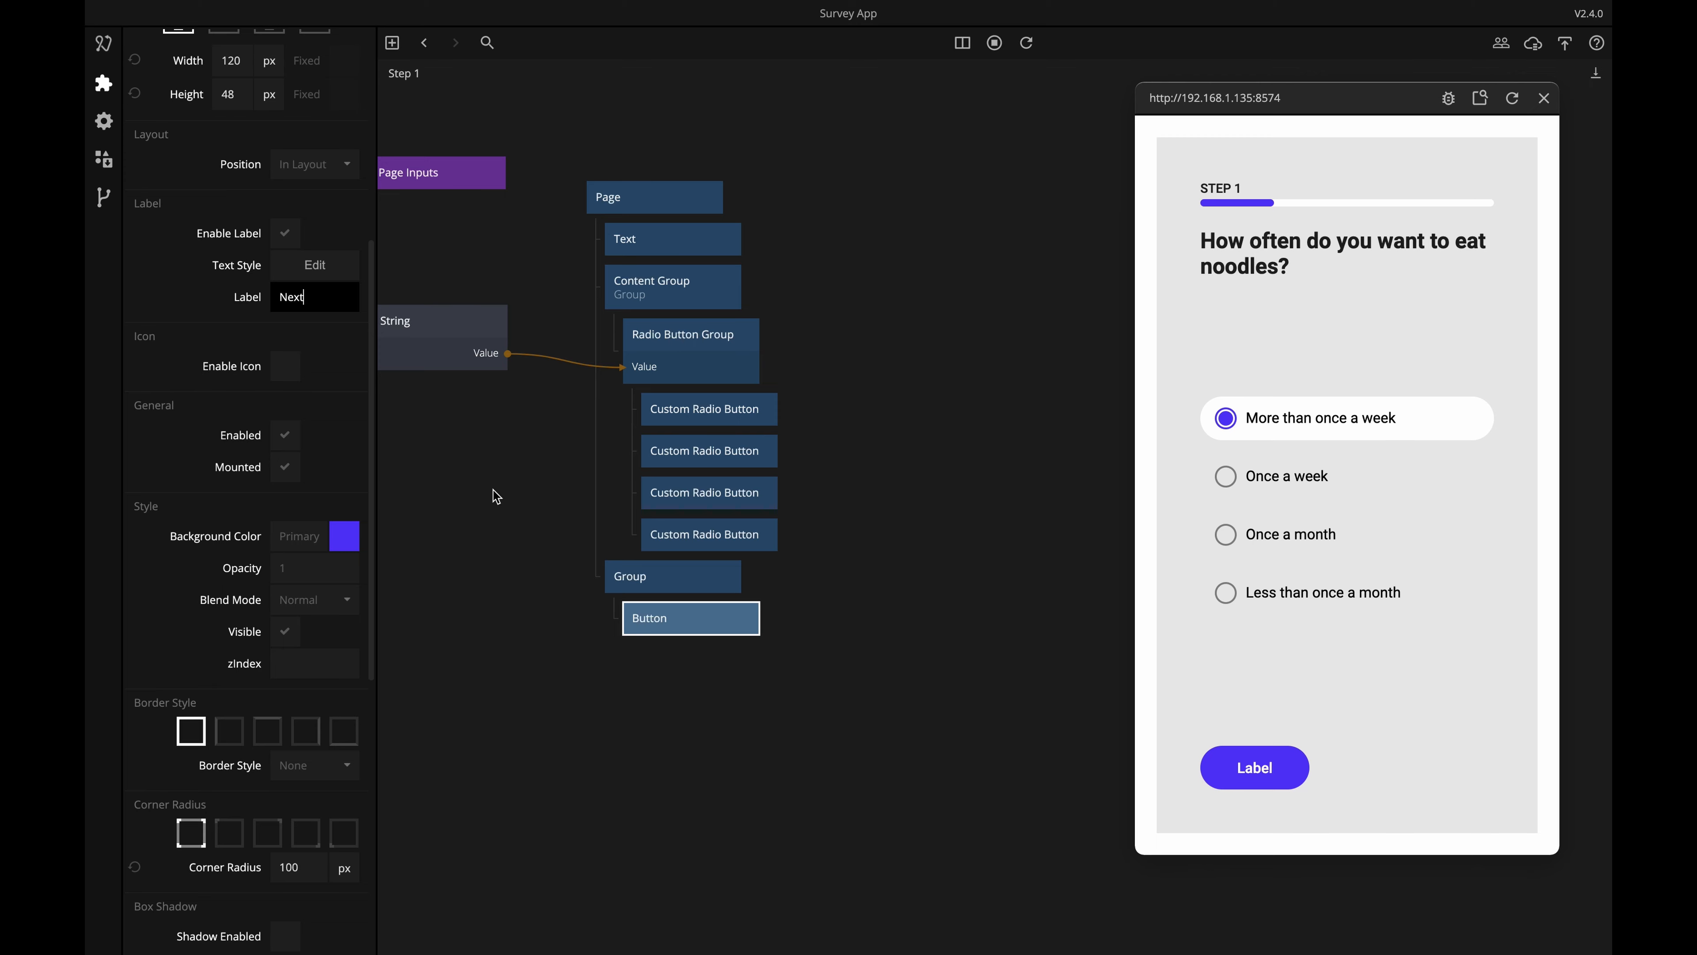
pyautogui.click(676, 781)
# Enable an icon on the Button and place it to the right of the label.
pyautogui.click(701, 625)
pyautogui.scroll(-3, 235, 647)
pyautogui.click(284, 652)
pyautogui.scroll(-2, 281, 652)
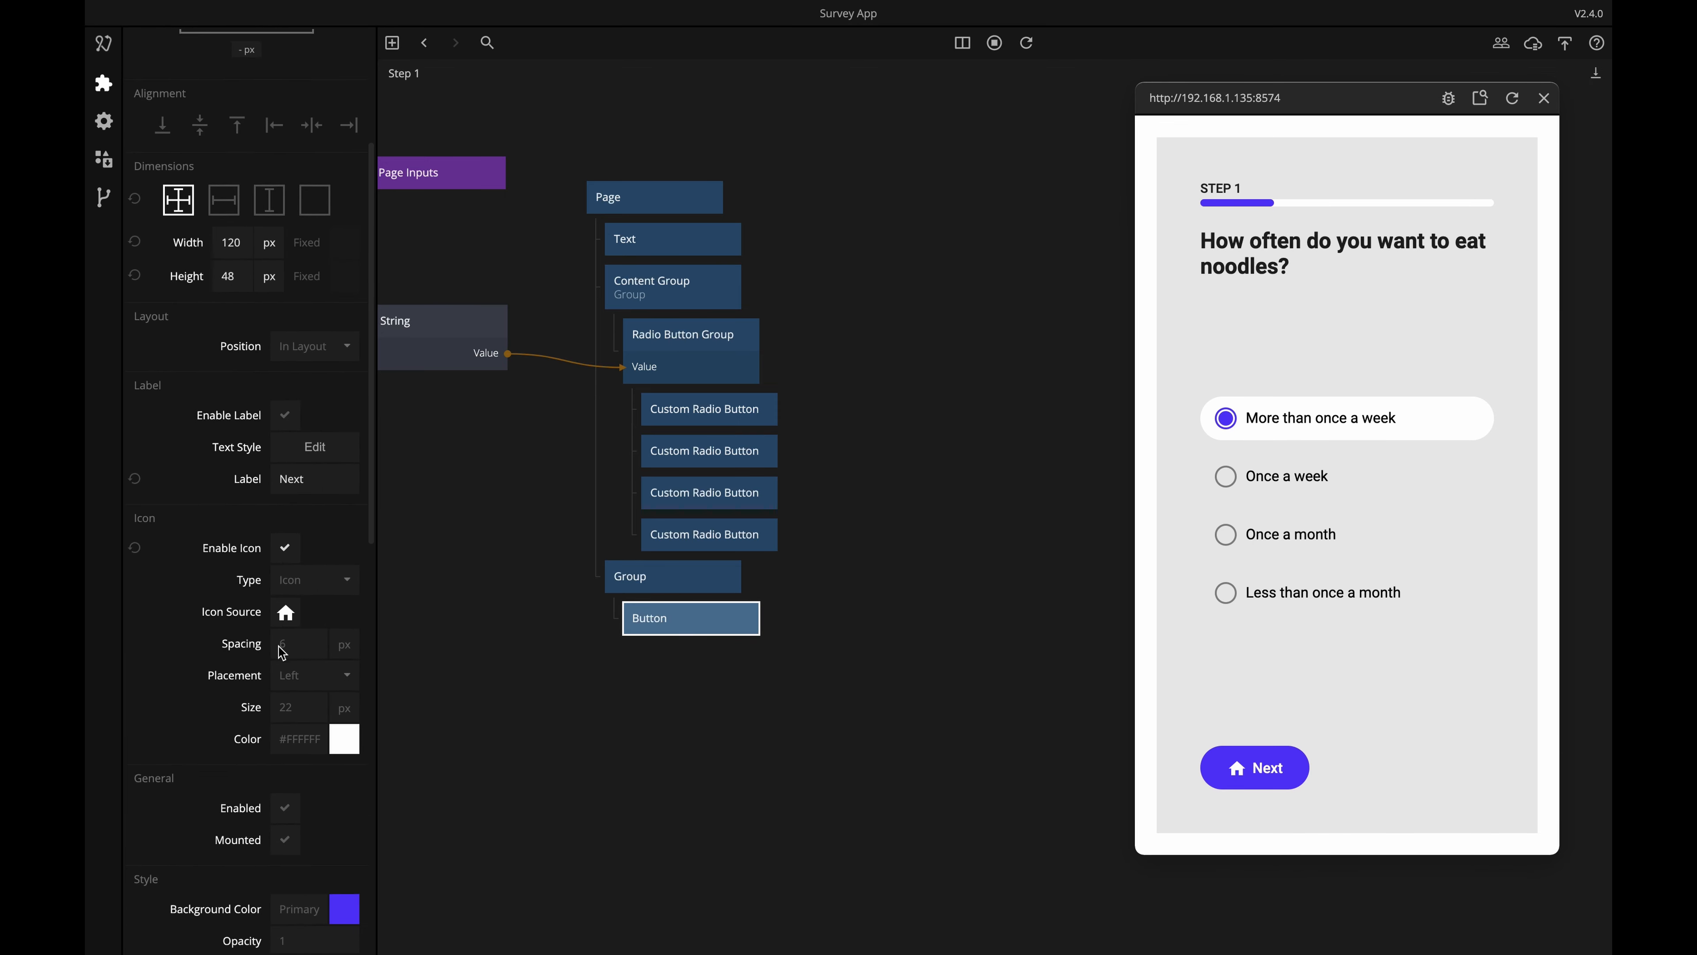
pyautogui.click(312, 672)
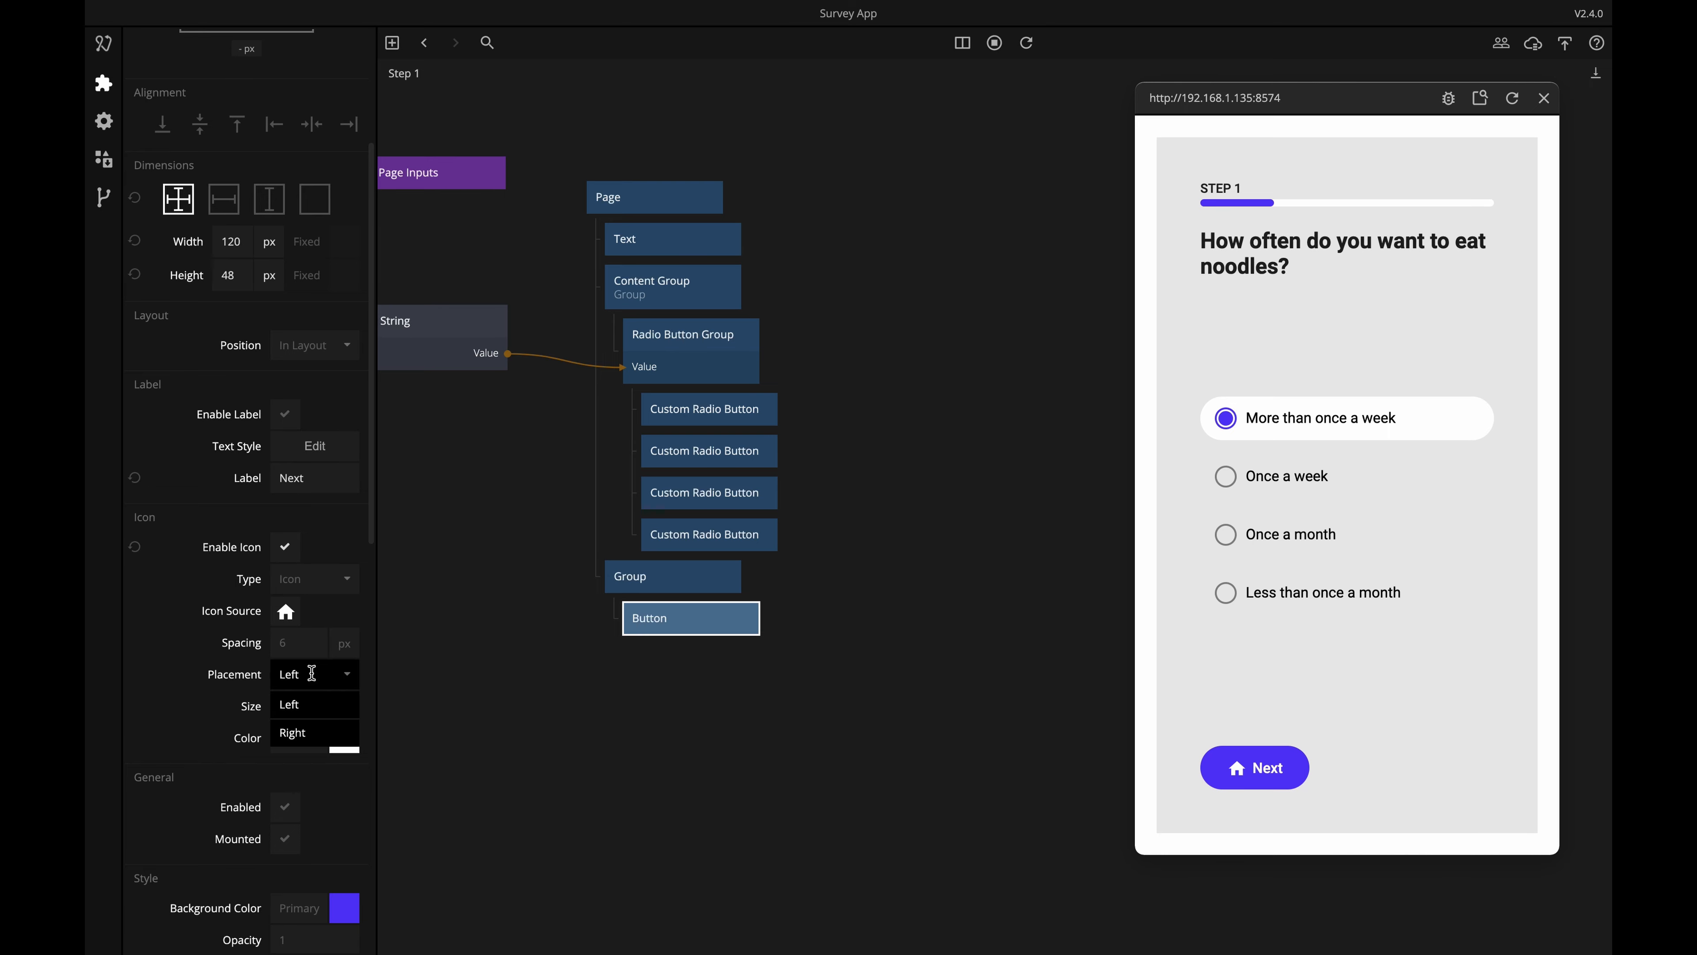
pyautogui.click(294, 732)
# Search the icon picker for "arrow" and use the small right-pointing chevron as the Button's icon.
pyautogui.click(286, 612)
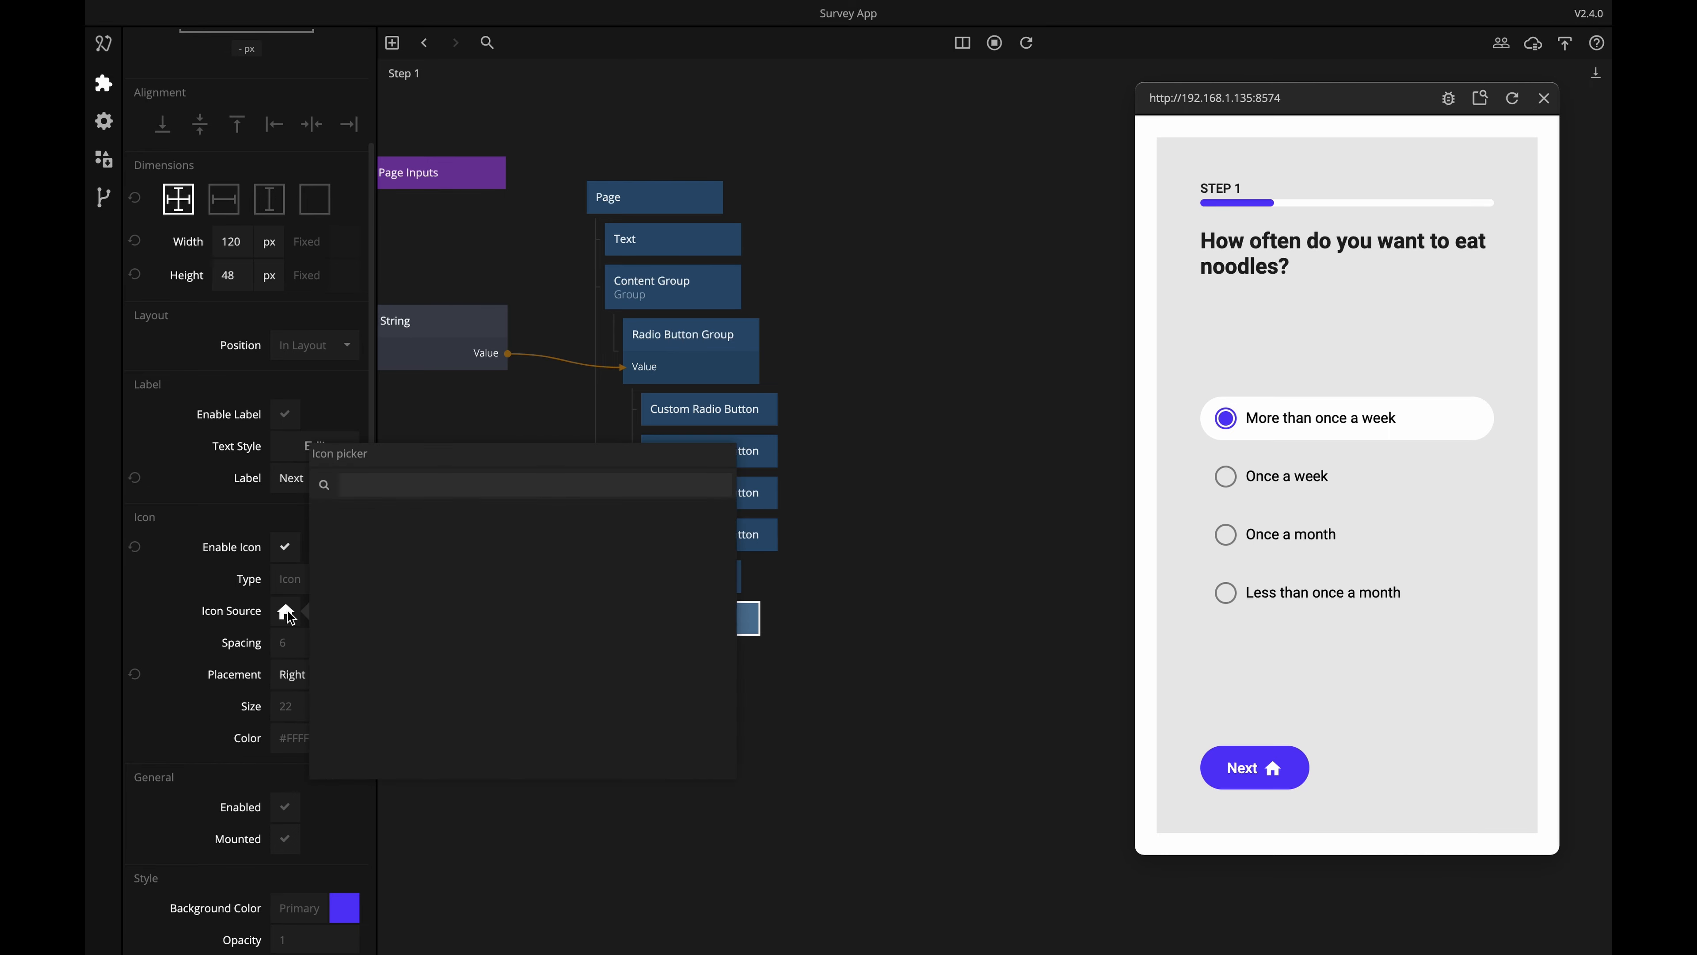
pyautogui.click(400, 482)
pyautogui.write('arrow')
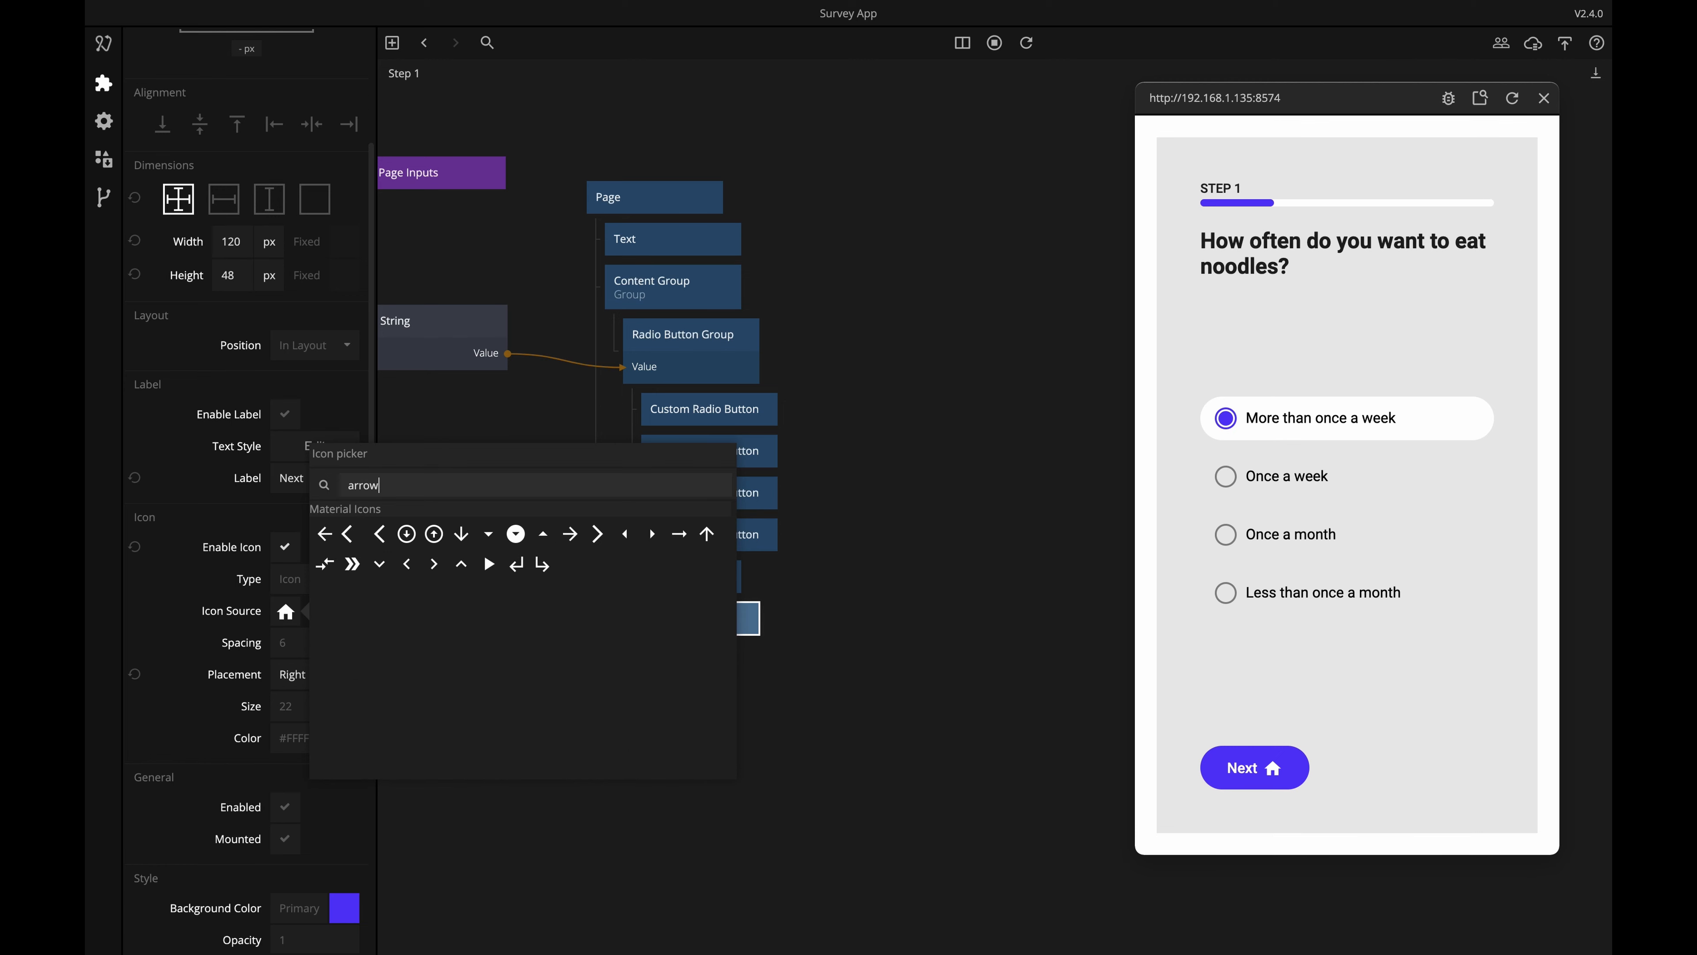
pyautogui.click(434, 563)
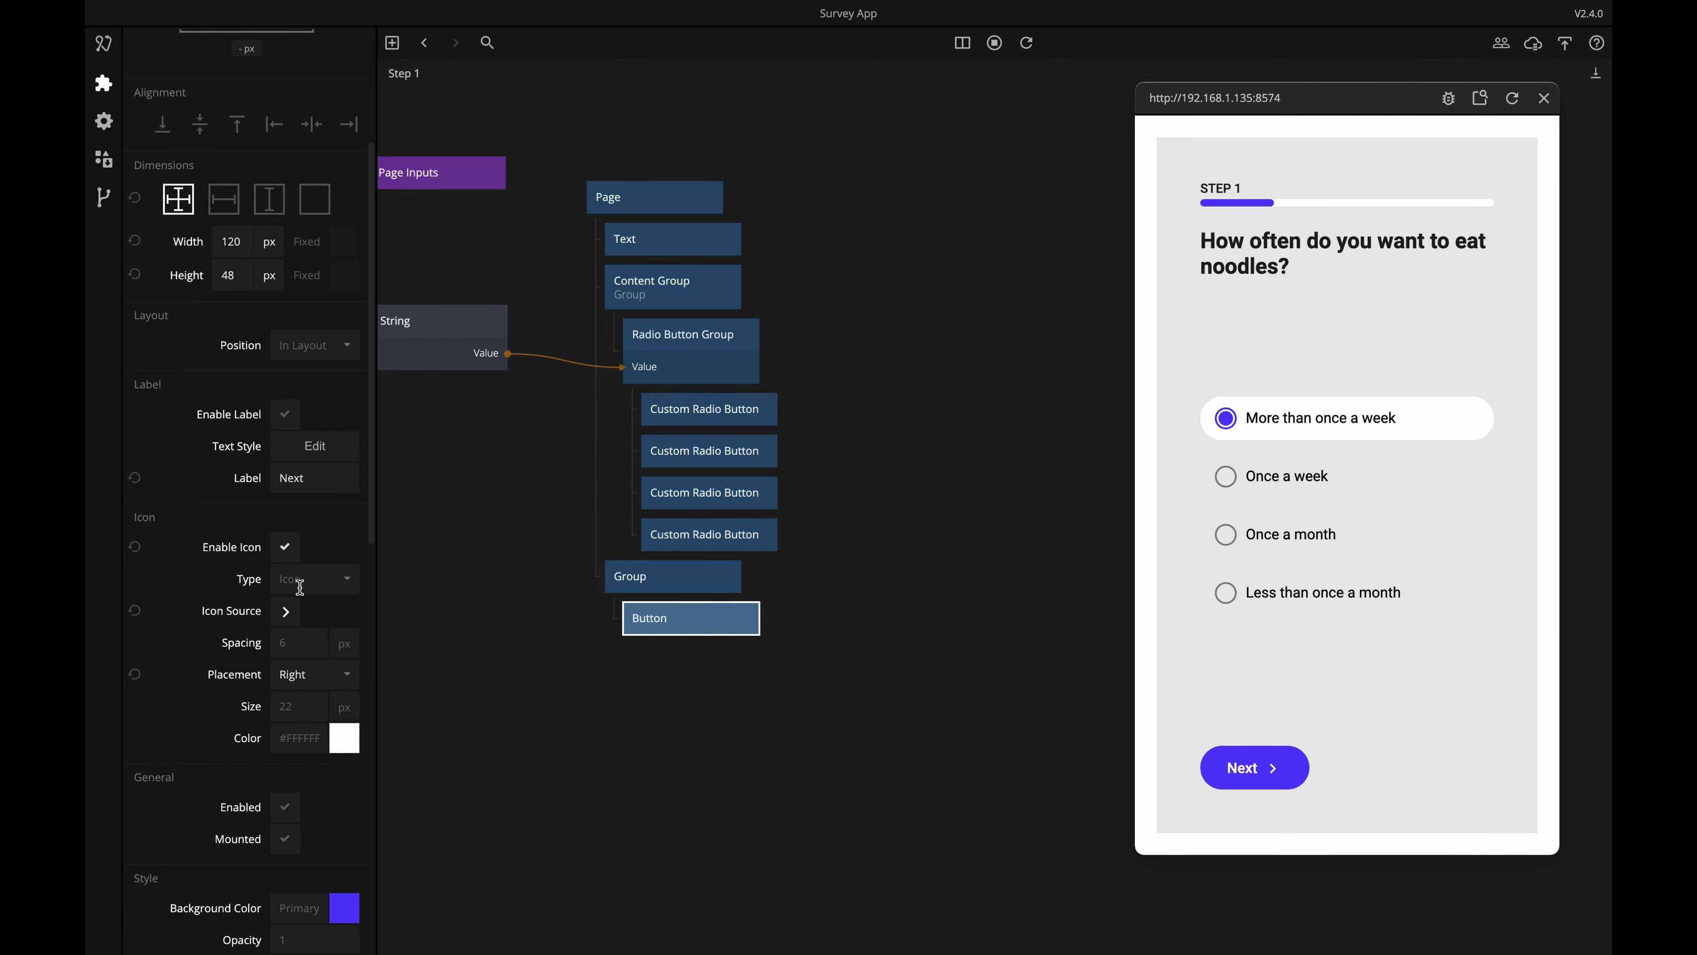
# Set the spacing between the Button's icon and label to 4 px.
pyautogui.click(307, 641)
pyautogui.write('4')
pyautogui.press('Return')
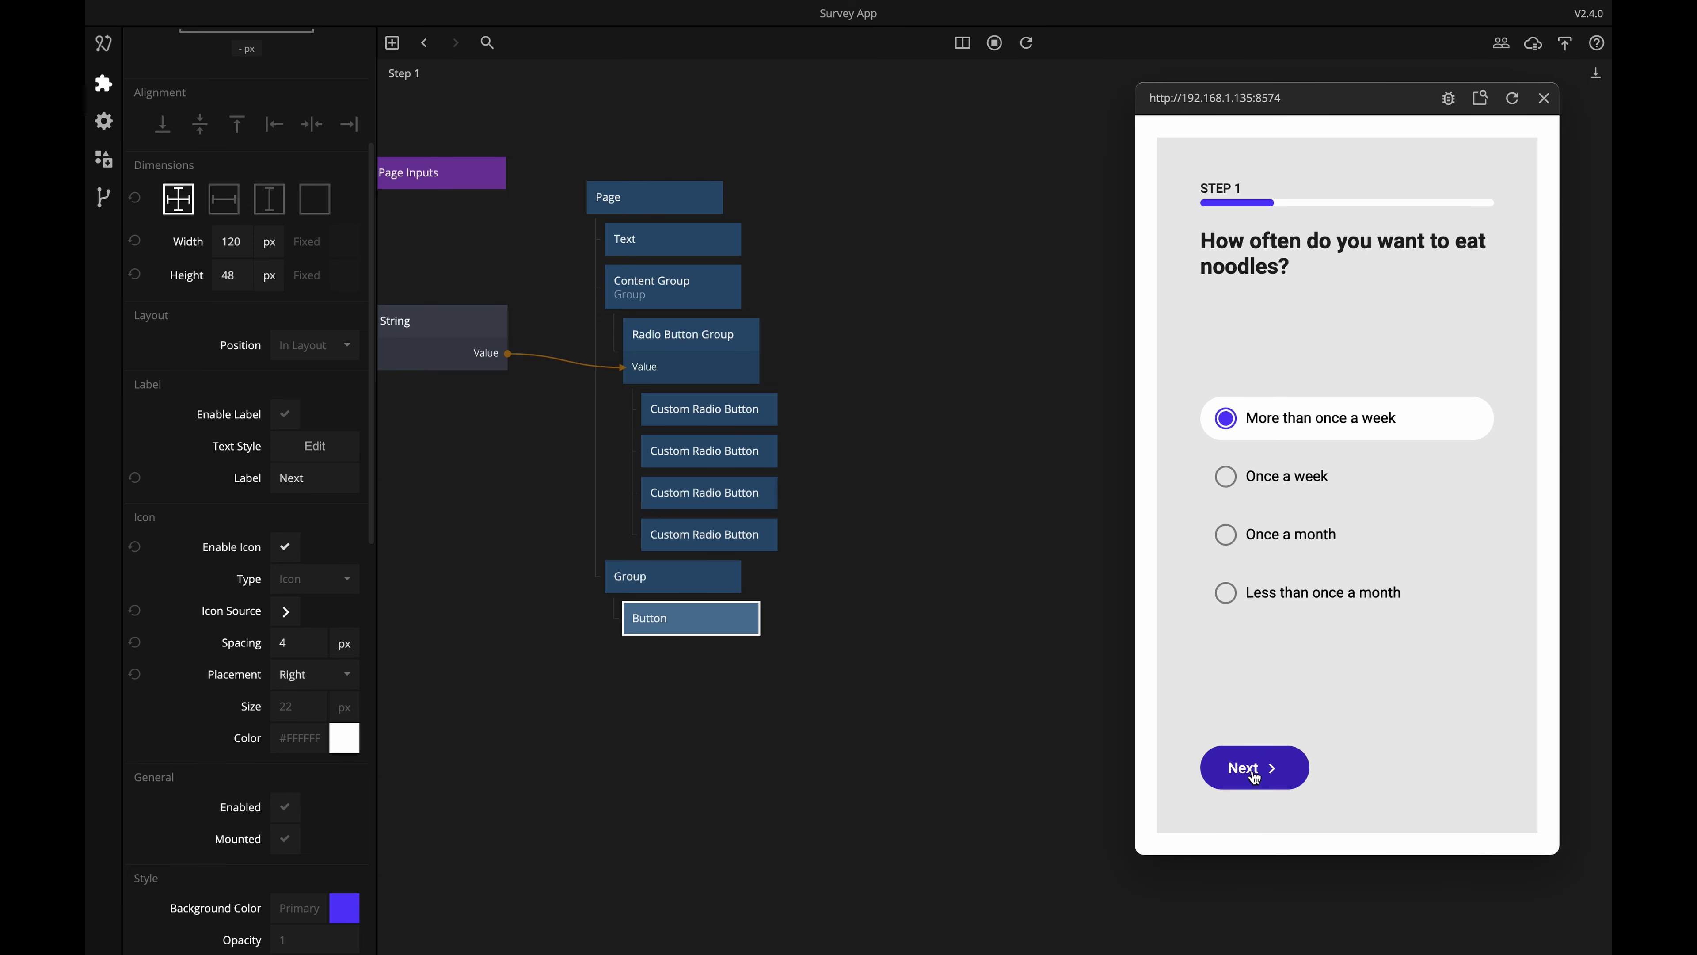
# Set the Button's icon color to Primary for its Pressed state and test the button in the preview.
pyautogui.click(1288, 777)
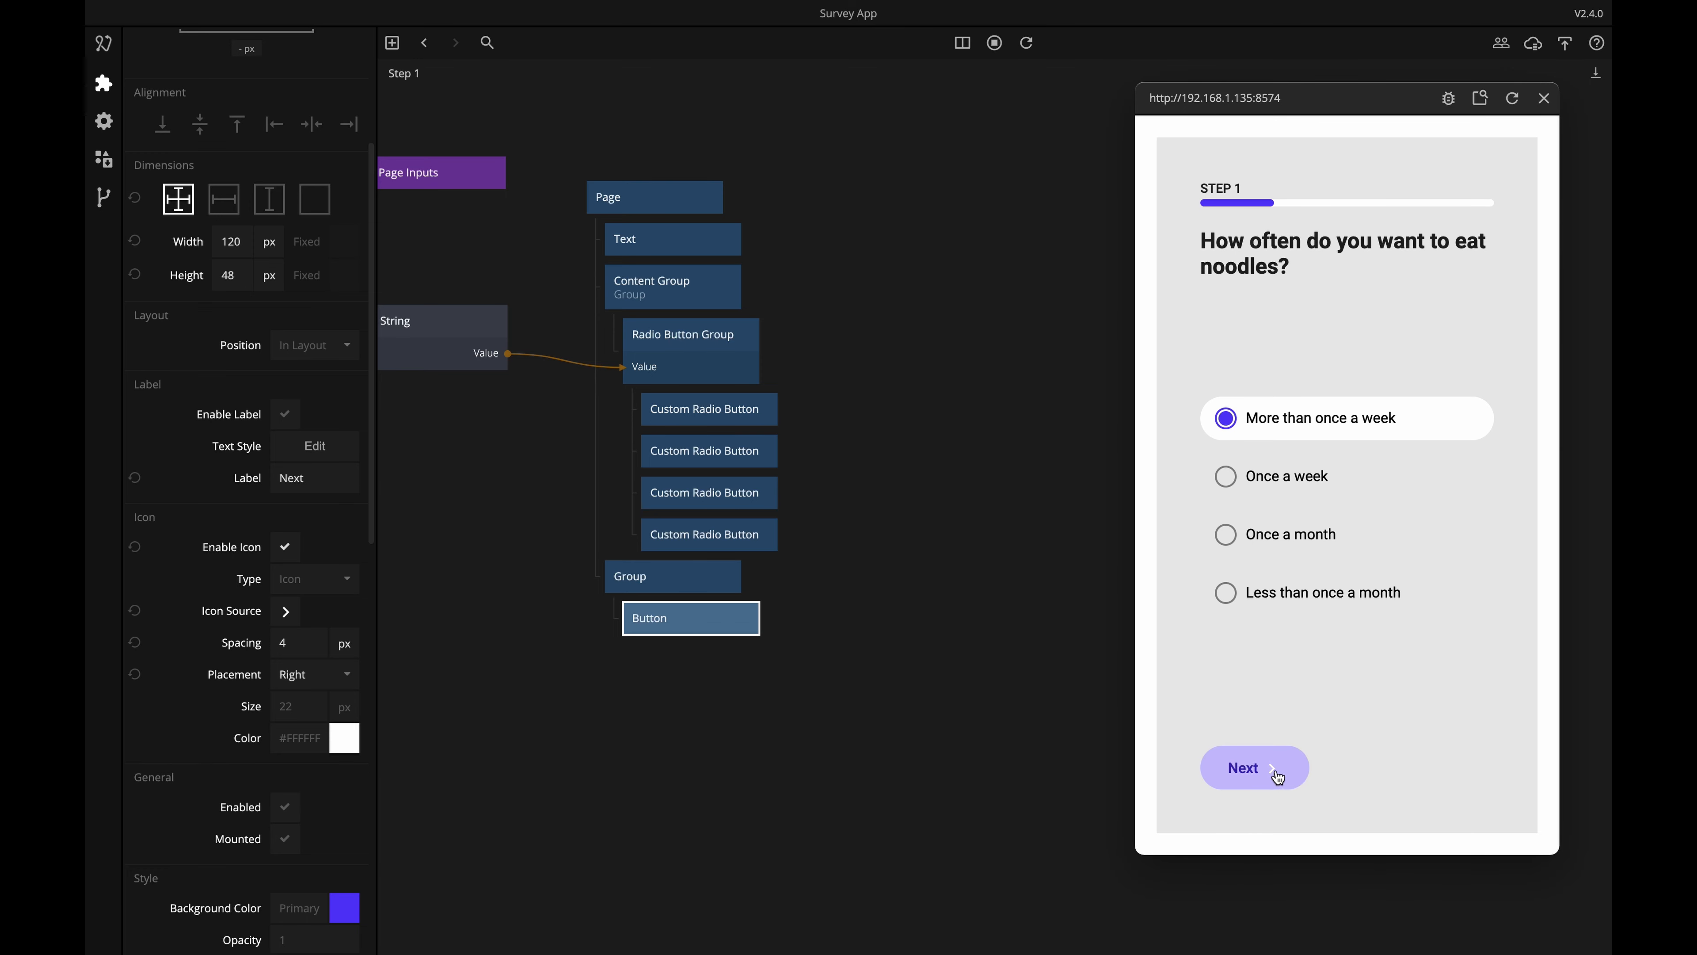
pyautogui.click(1286, 770)
pyautogui.scroll(4, 252, 373)
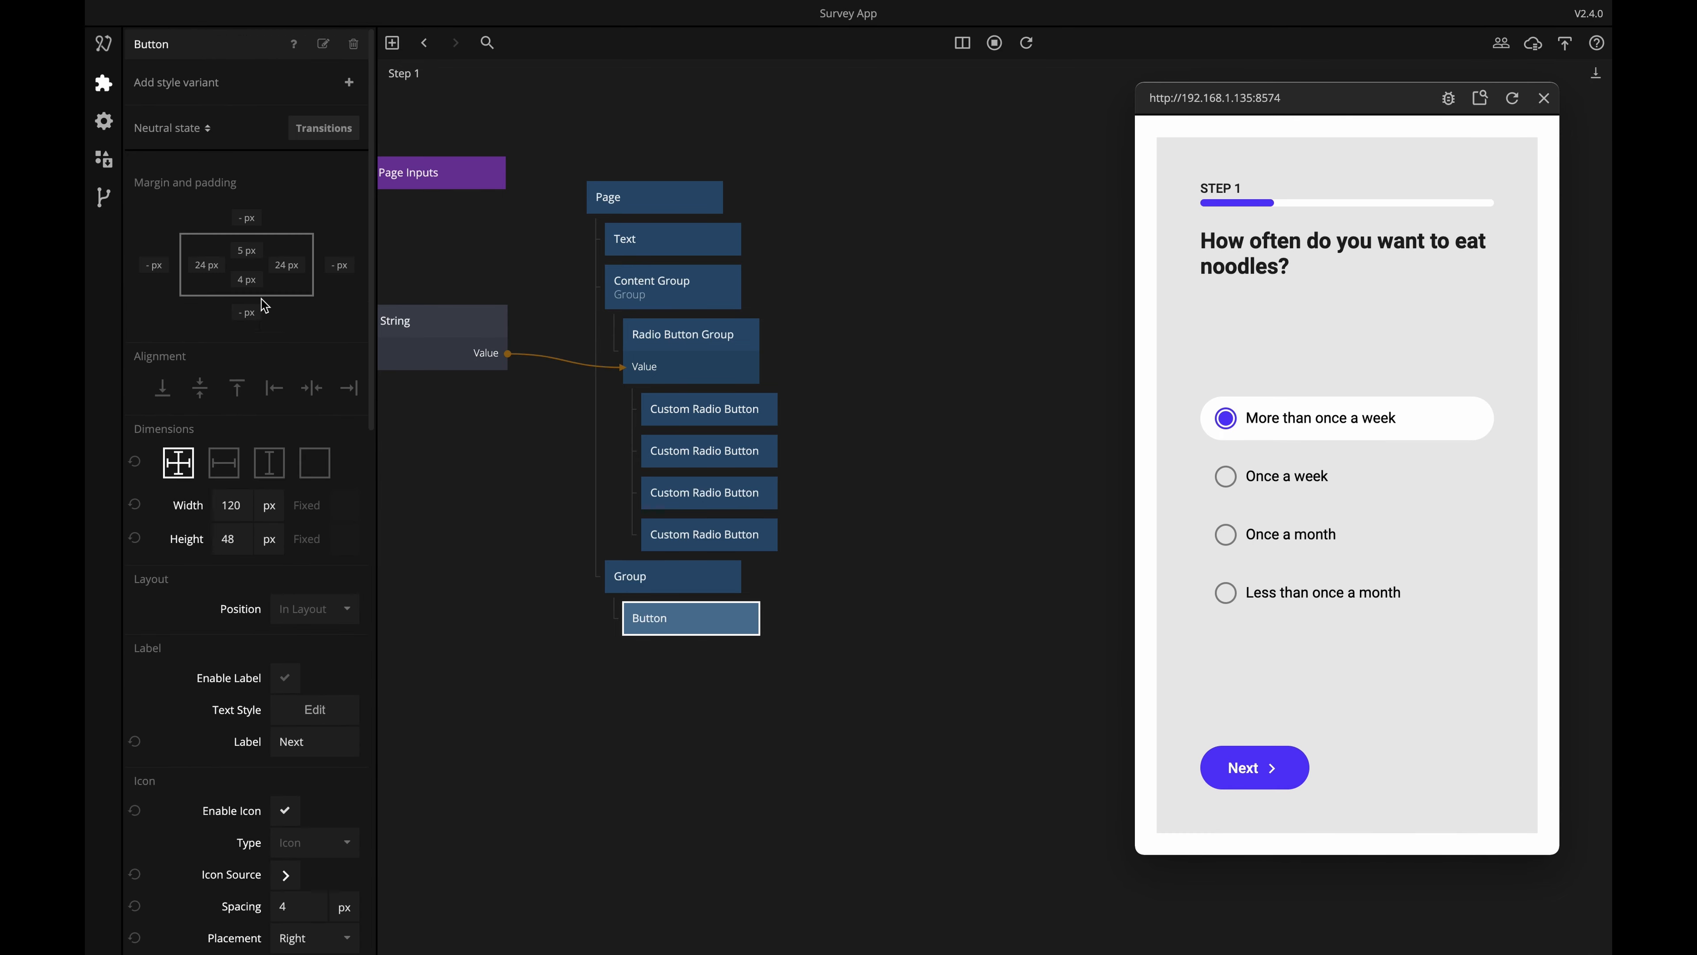
pyautogui.click(202, 130)
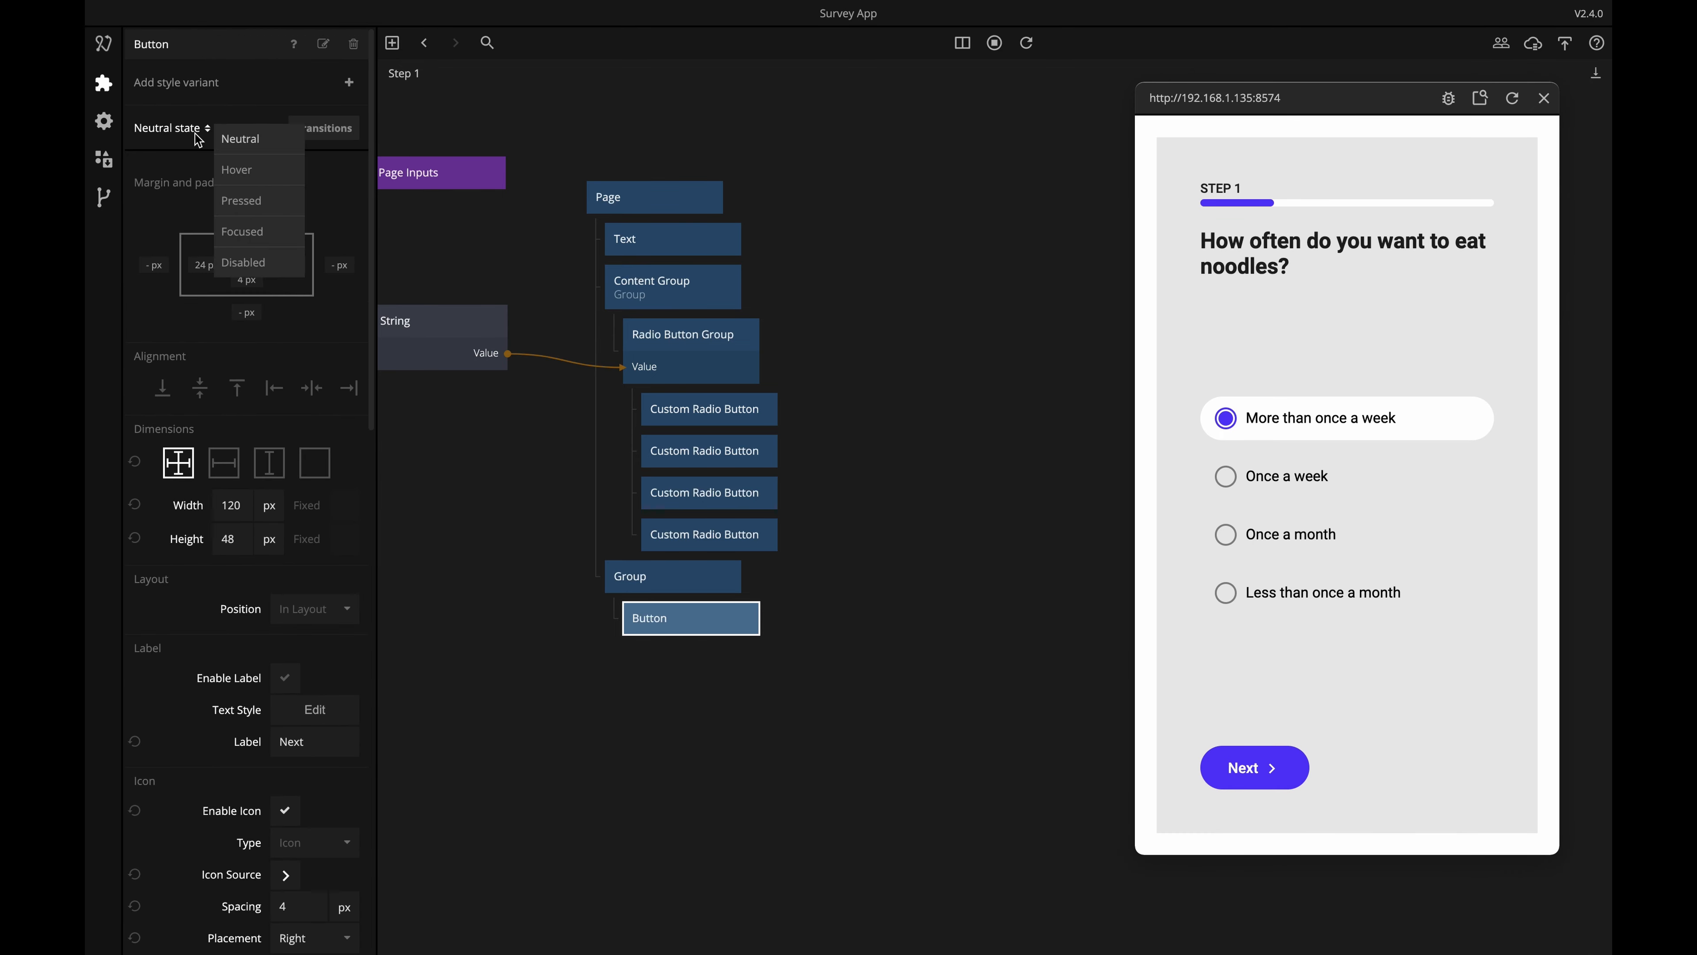
pyautogui.click(244, 200)
pyautogui.scroll(-4, 246, 401)
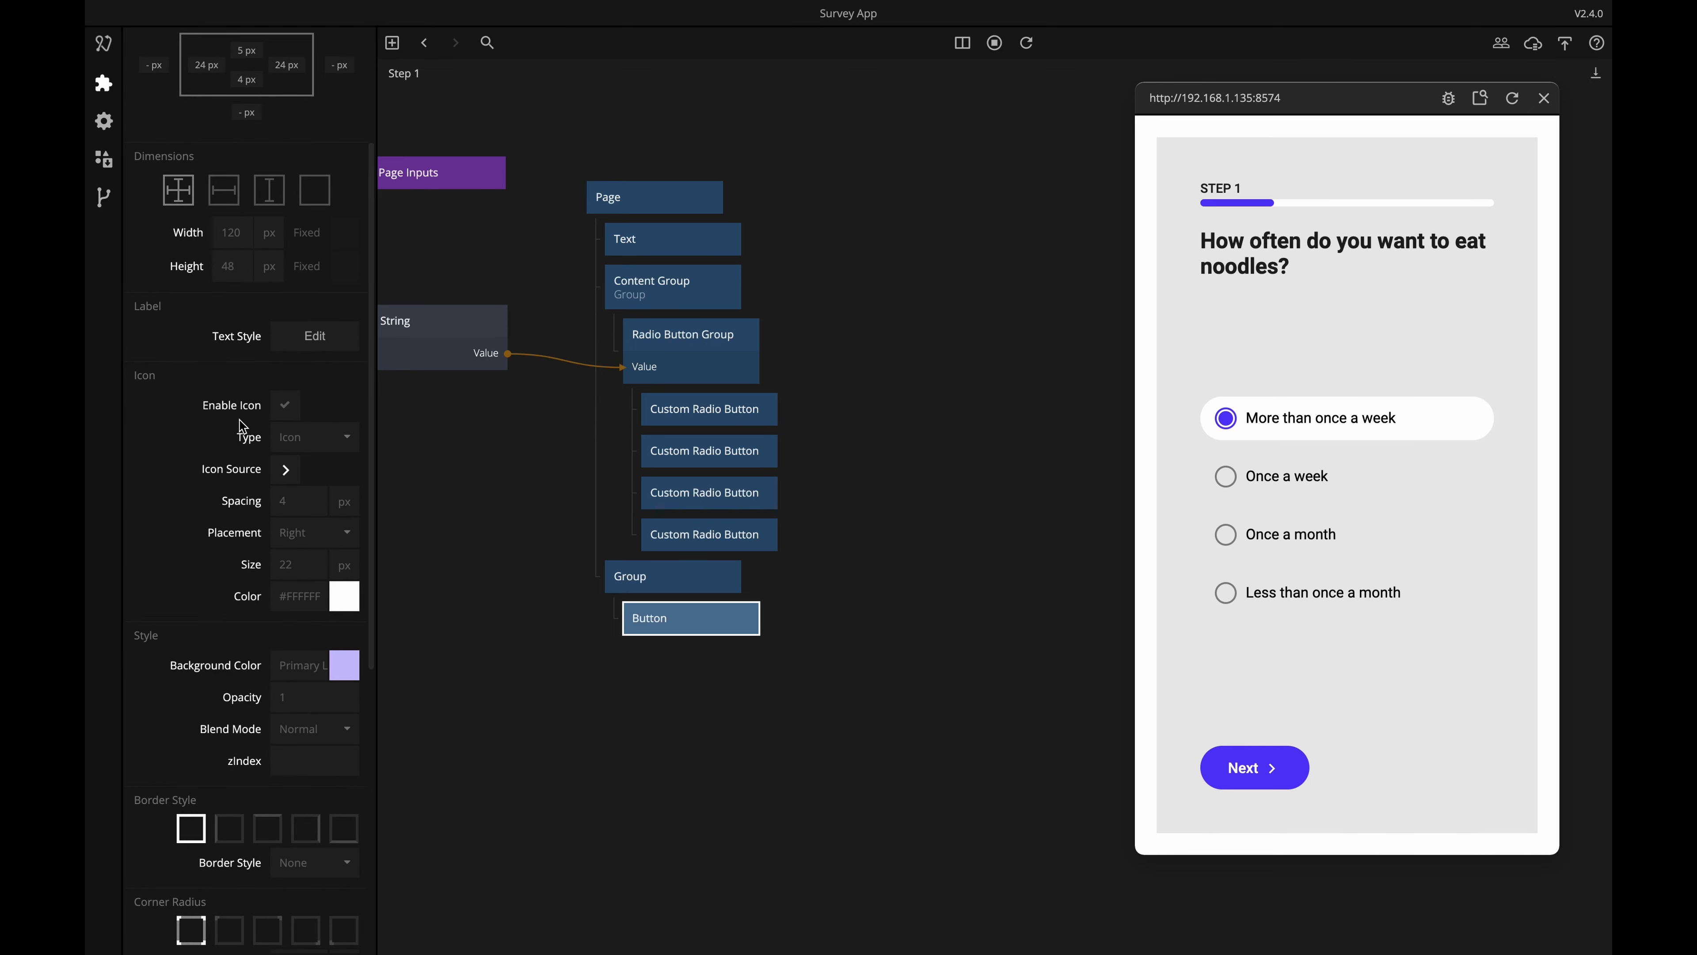
pyautogui.click(299, 596)
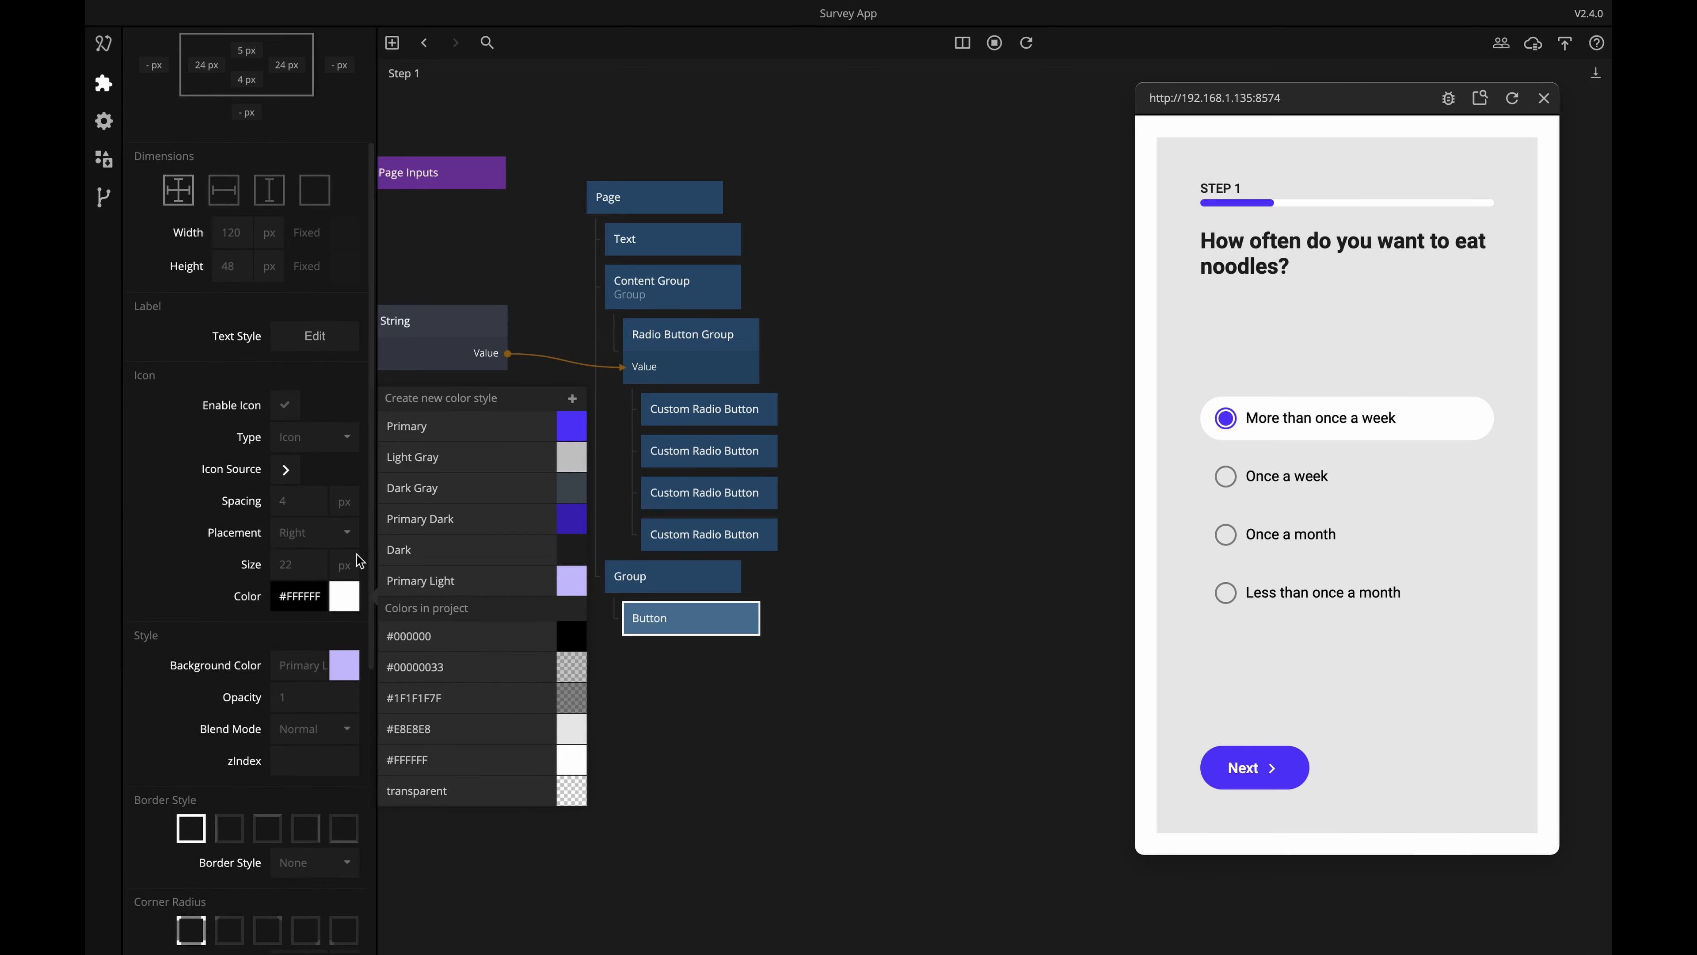
pyautogui.click(448, 433)
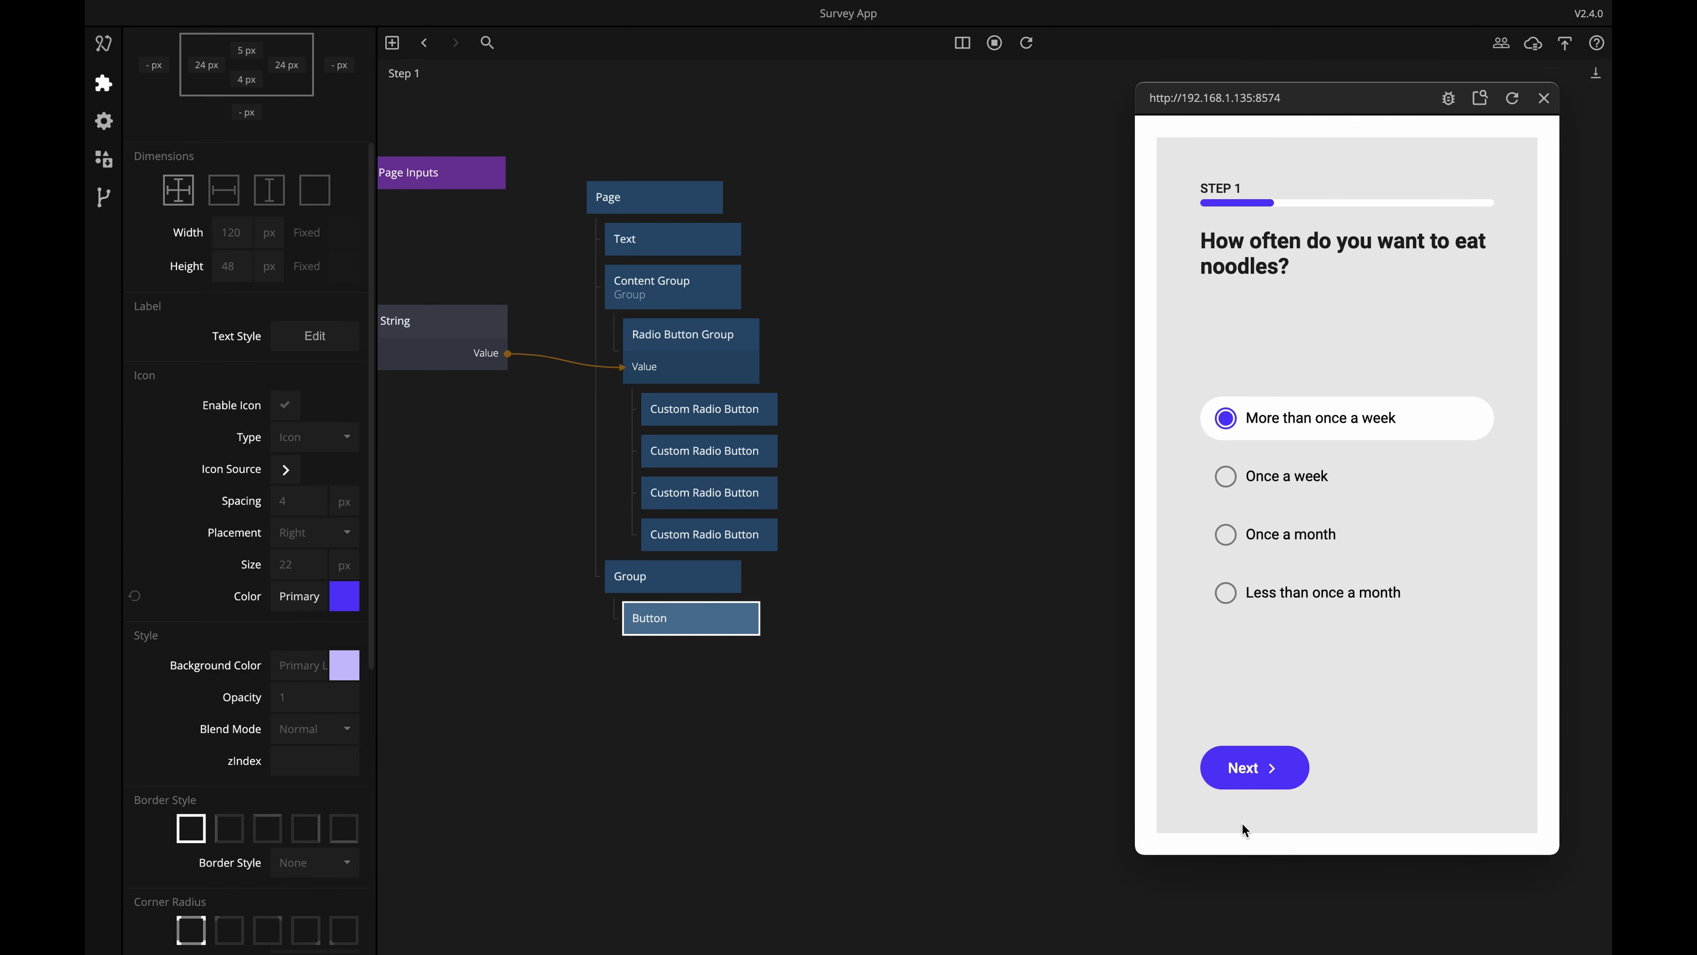
pyautogui.click(1245, 772)
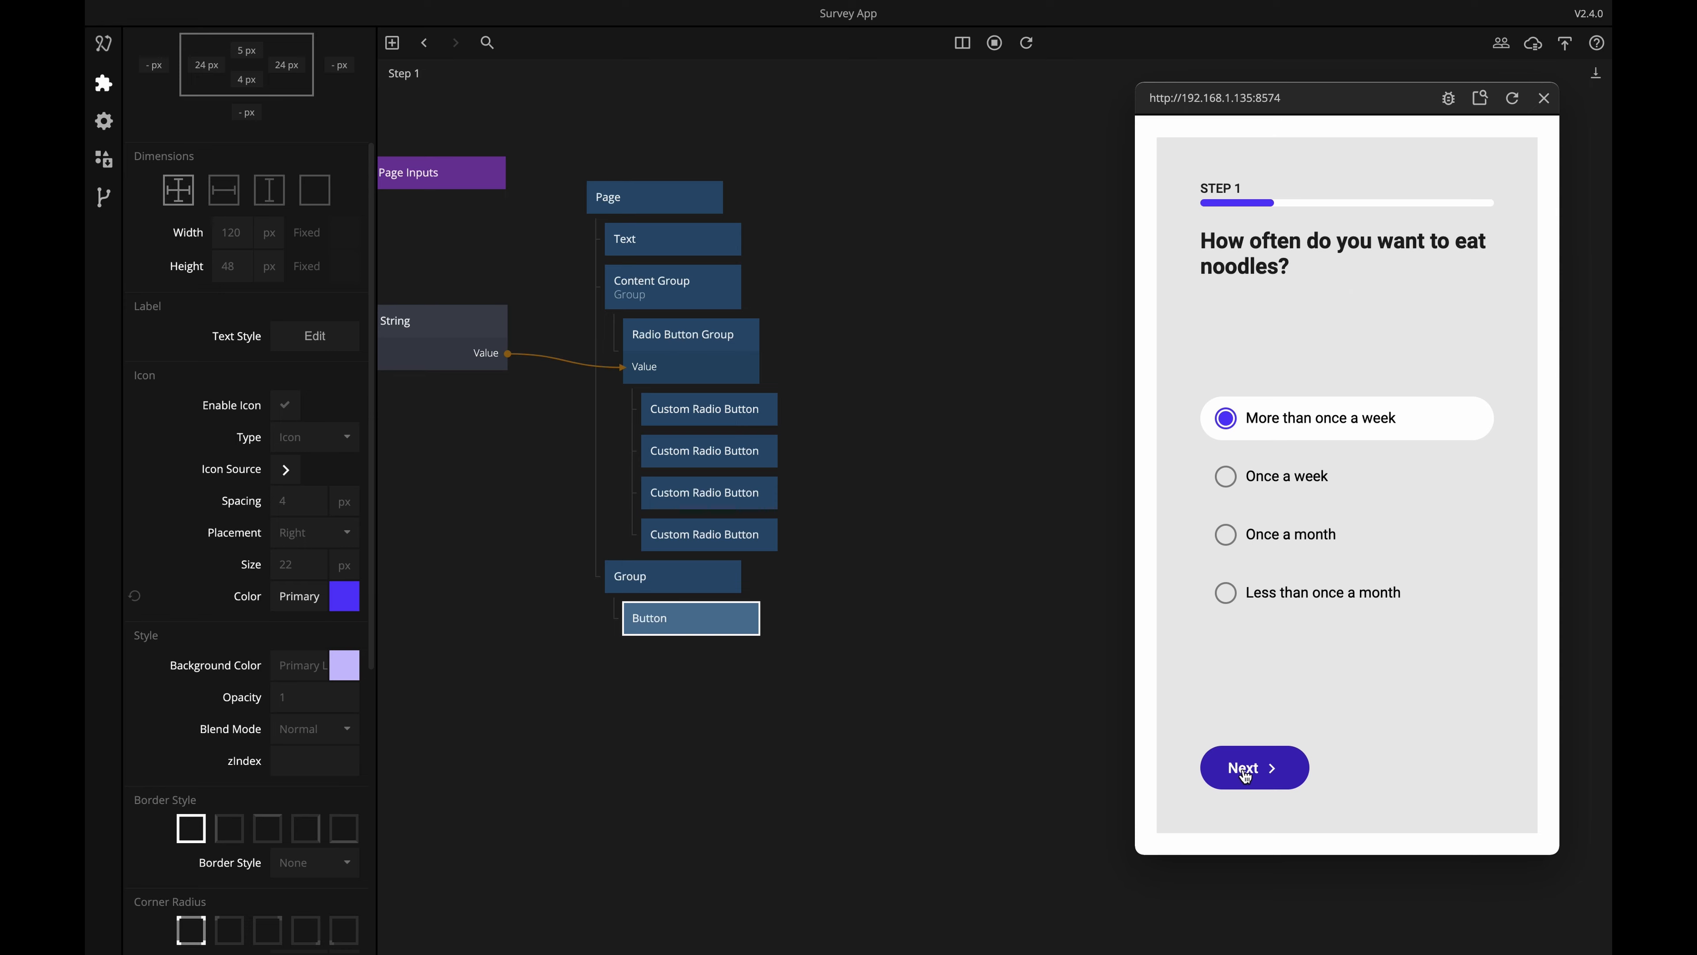
# Switch the Button's properties back to the Neutral state.
pyautogui.scroll(3, 275, 565)
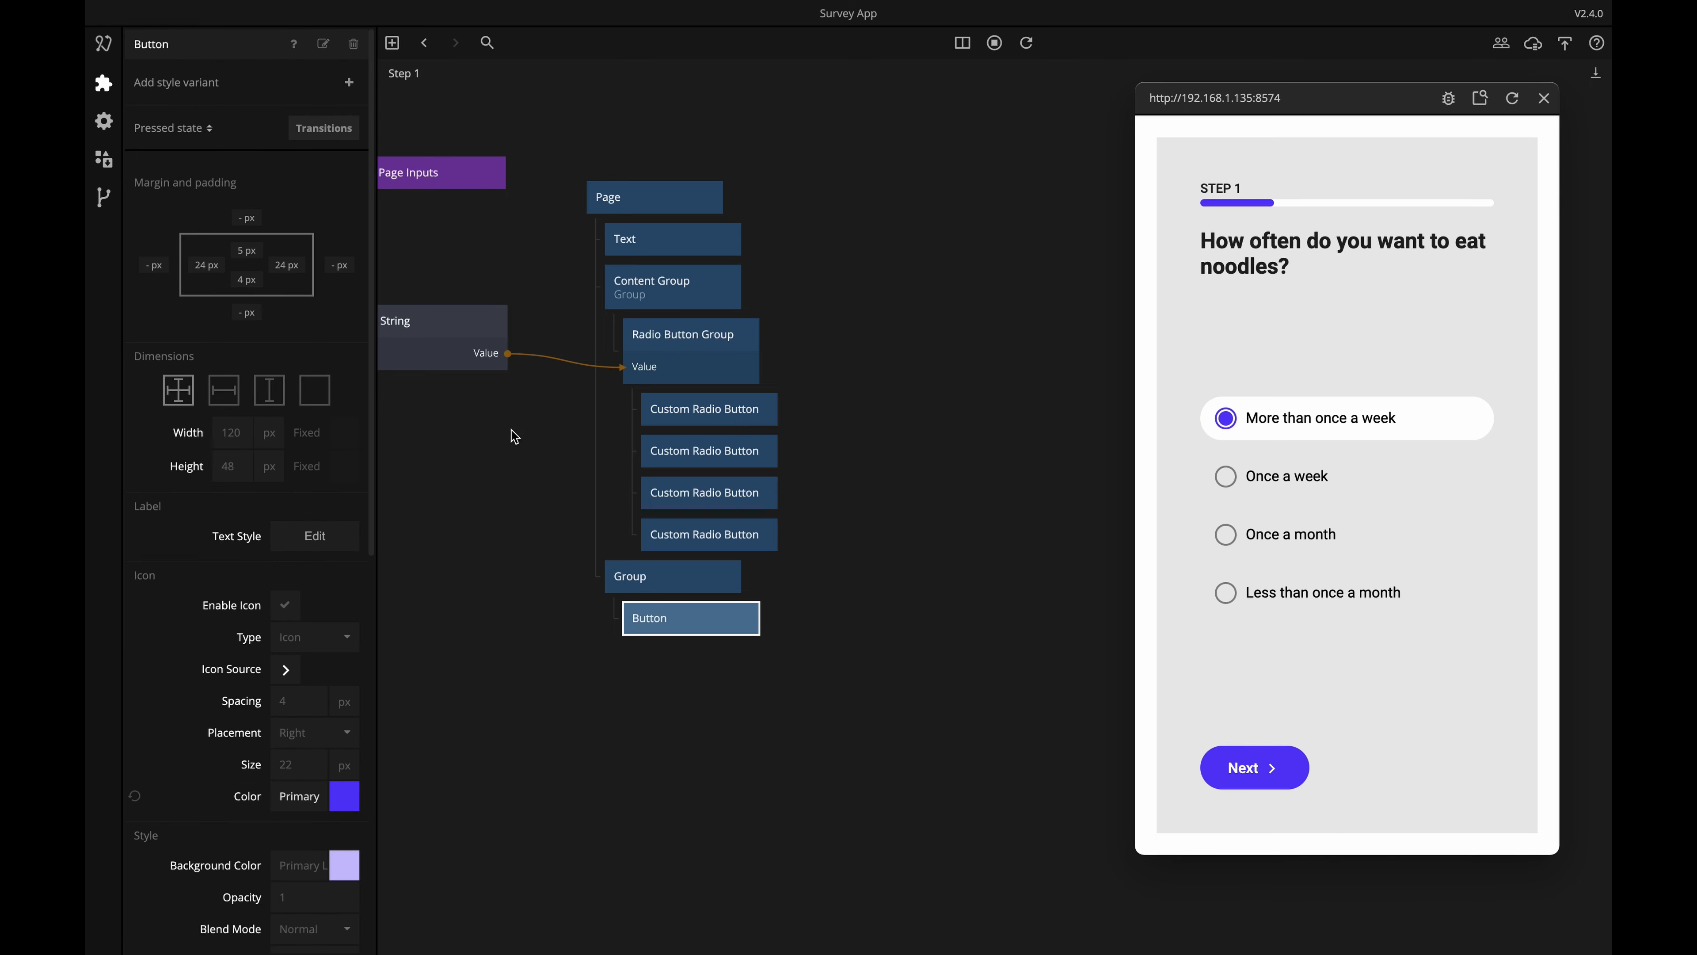
pyautogui.click(173, 138)
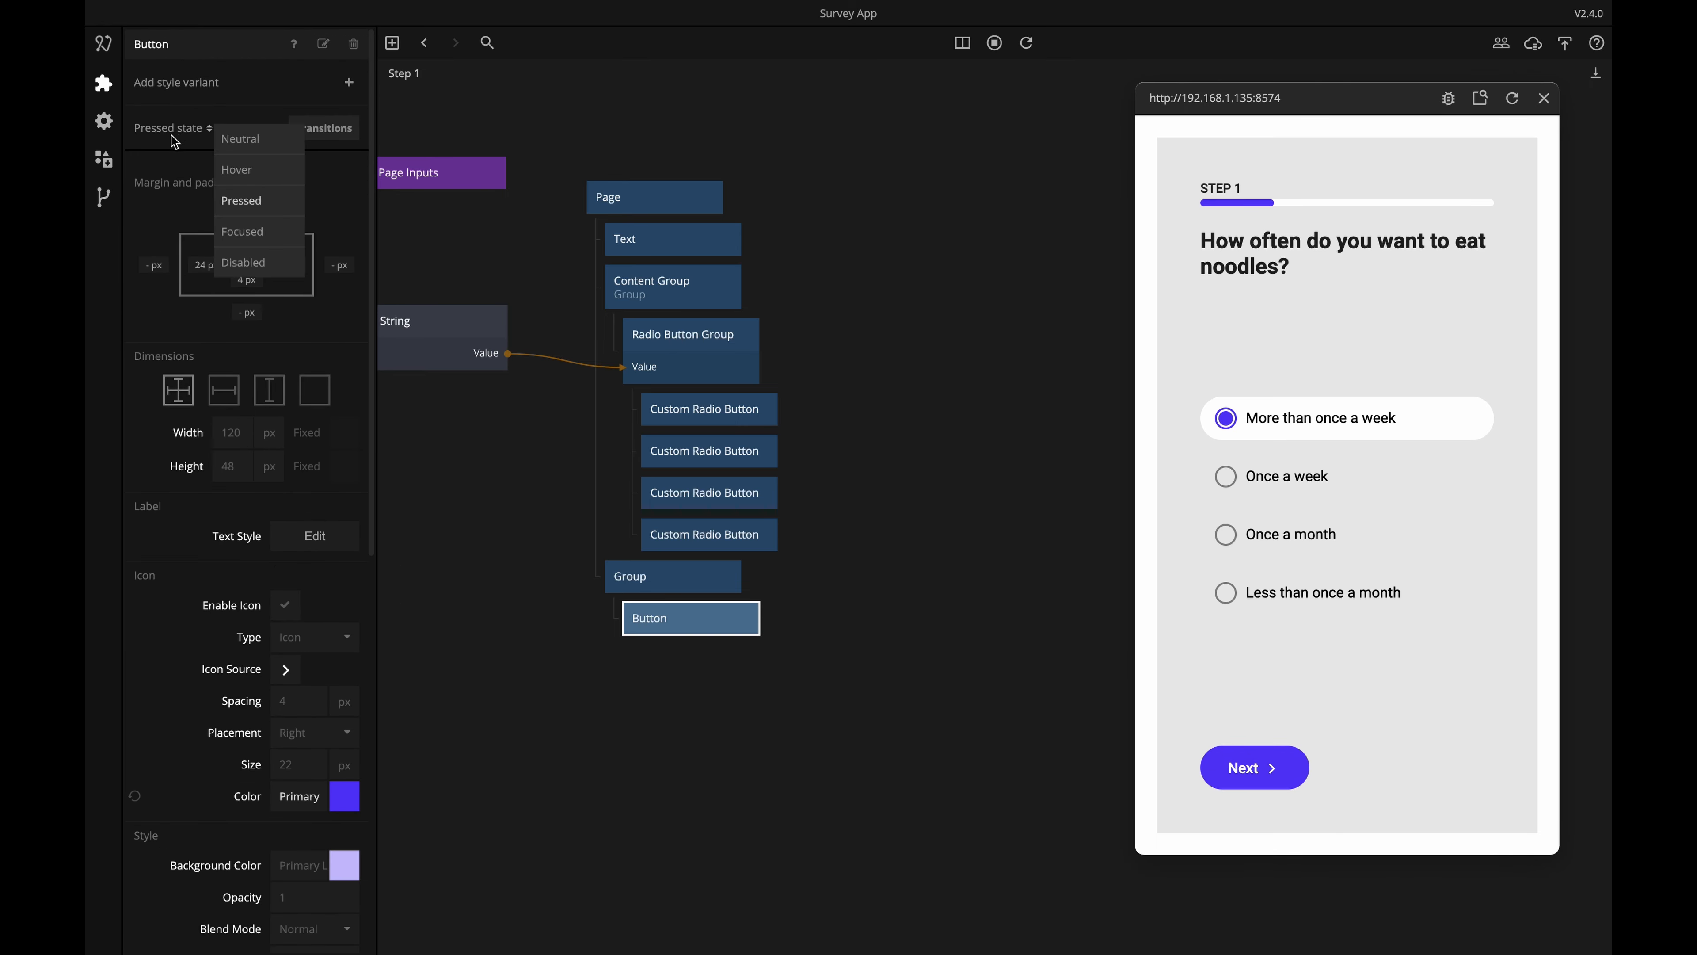
pyautogui.click(239, 138)
pyautogui.scroll(-4, 254, 779)
pyautogui.scroll(4, 254, 778)
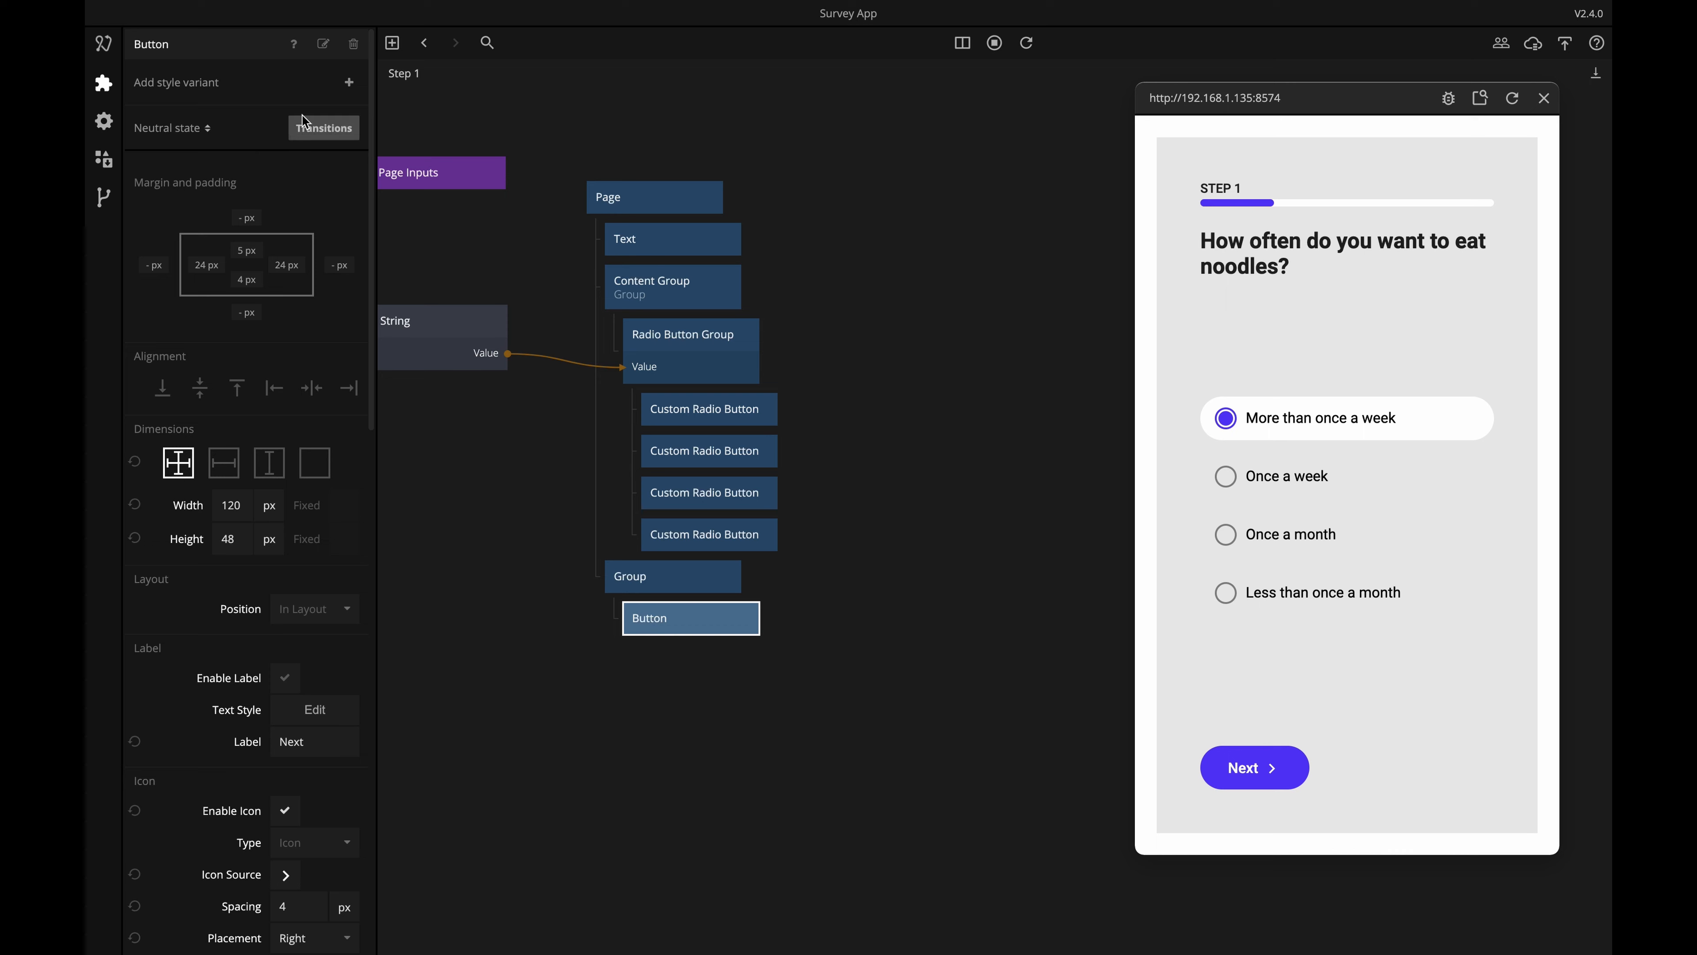
# Save the Button's styling as a new style variant named "Primary Button".
pyautogui.click(349, 81)
pyautogui.write('Pri')
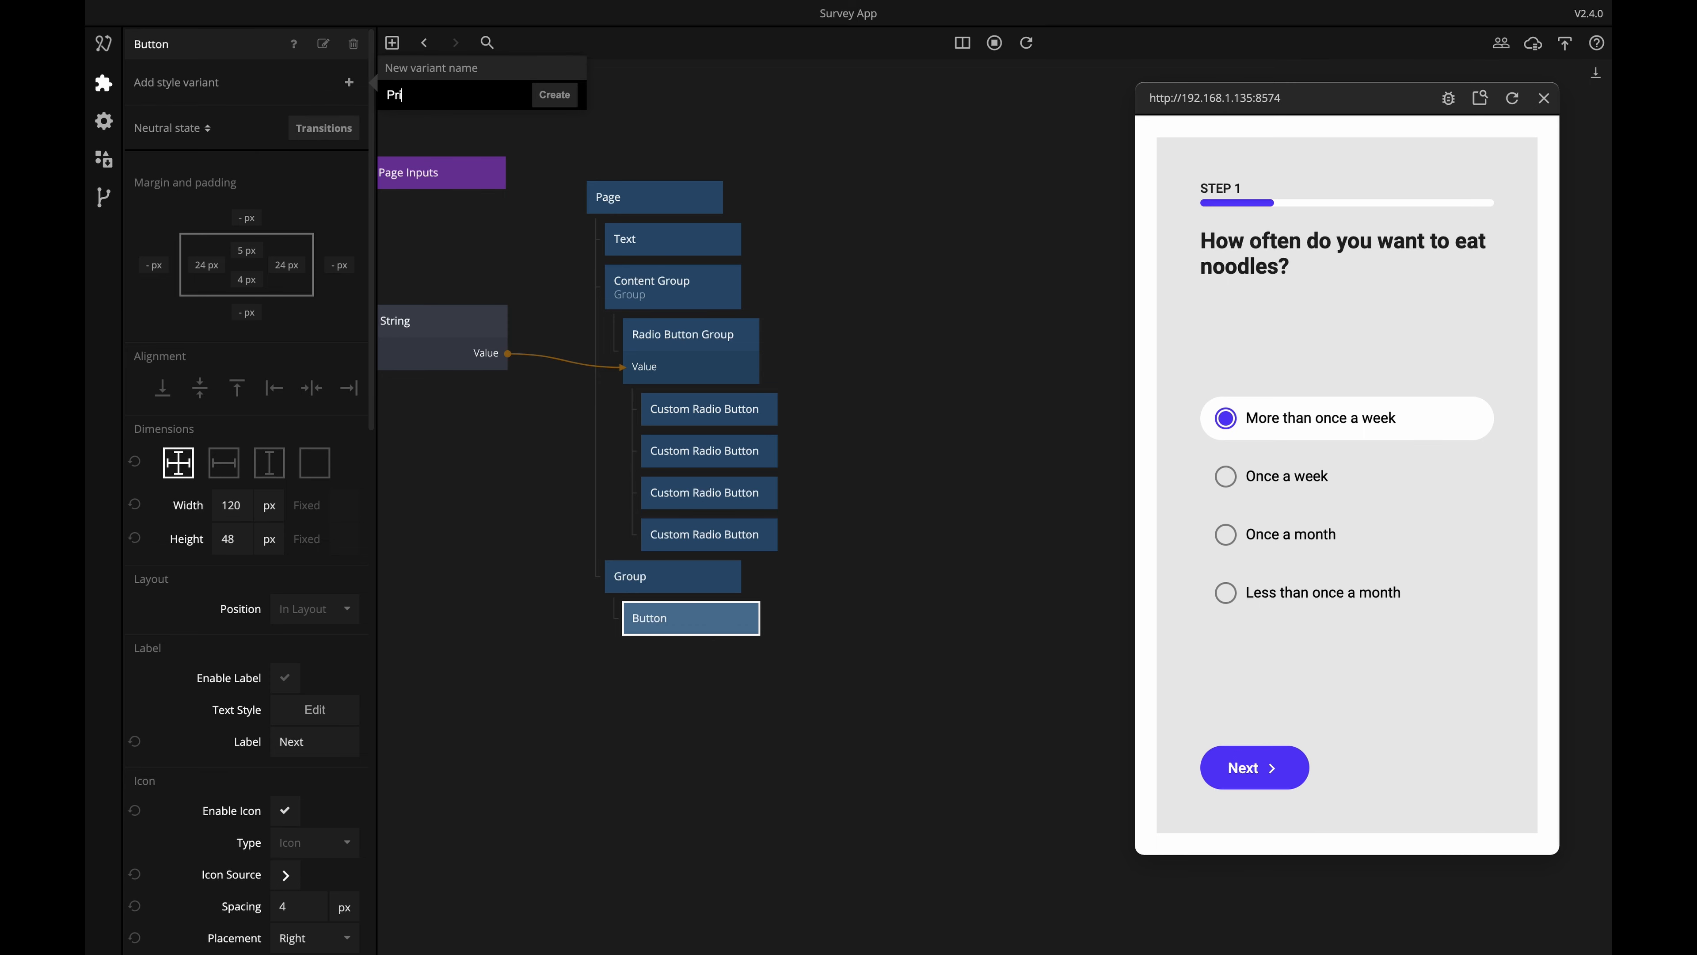
pyautogui.write('mary Button')
pyautogui.click(545, 91)
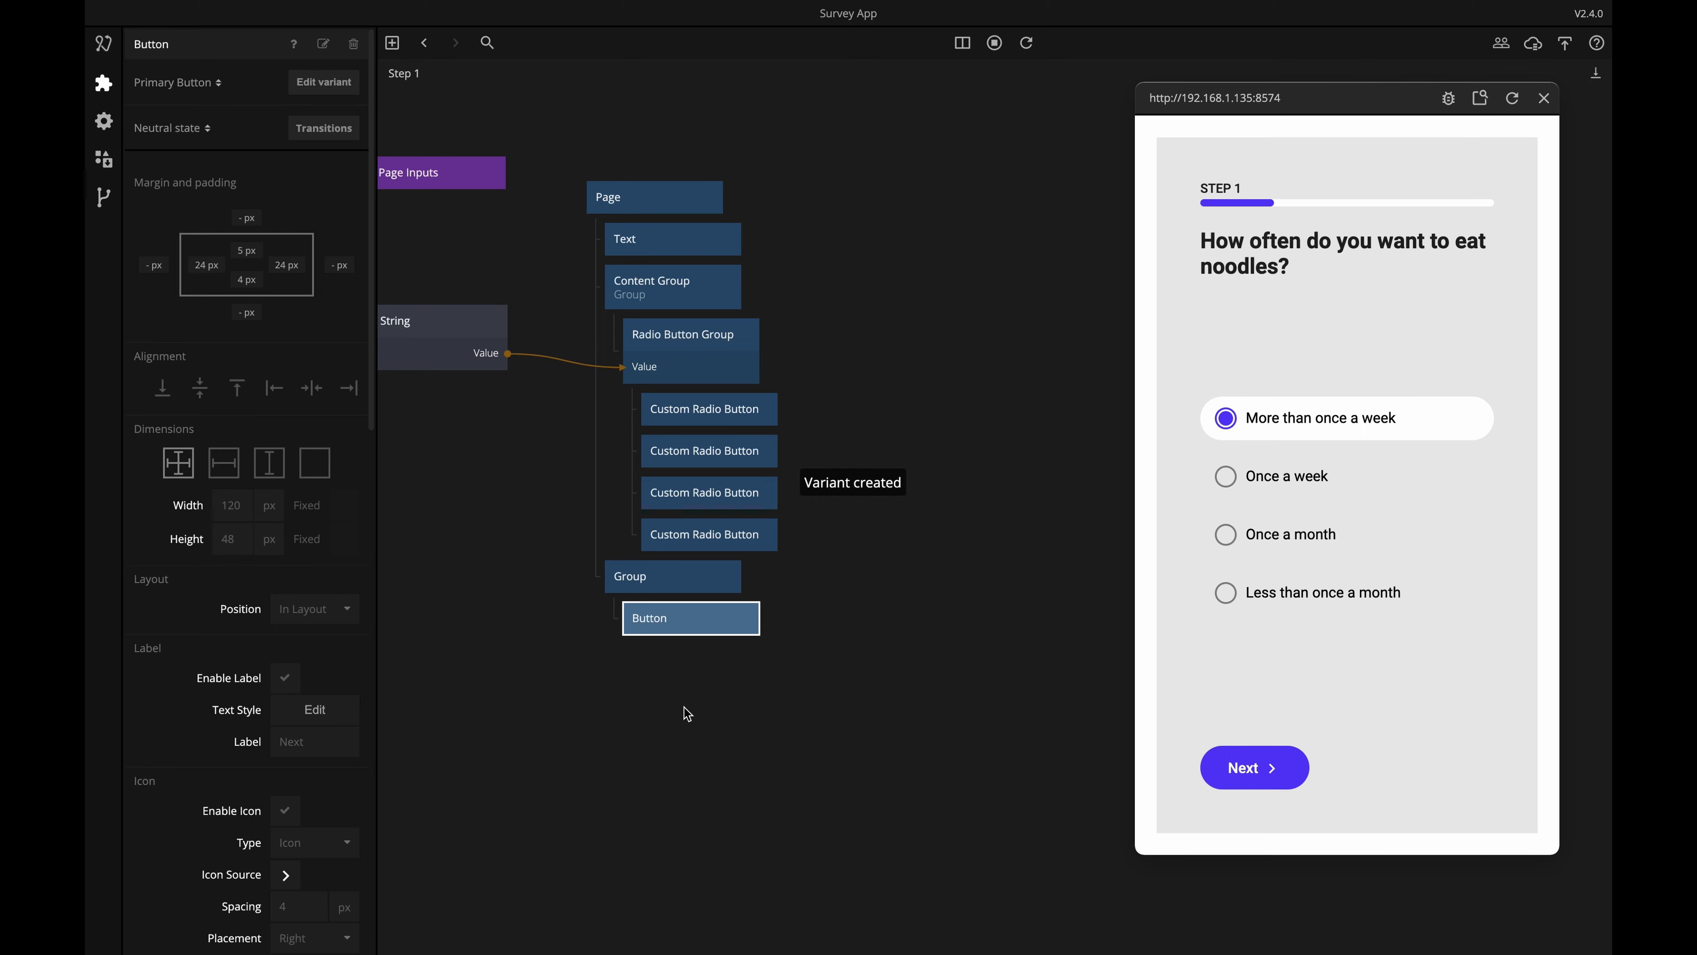
# Duplicate the Button inside its parent Group.
pyautogui.click(675, 655)
pyautogui.click(687, 624)
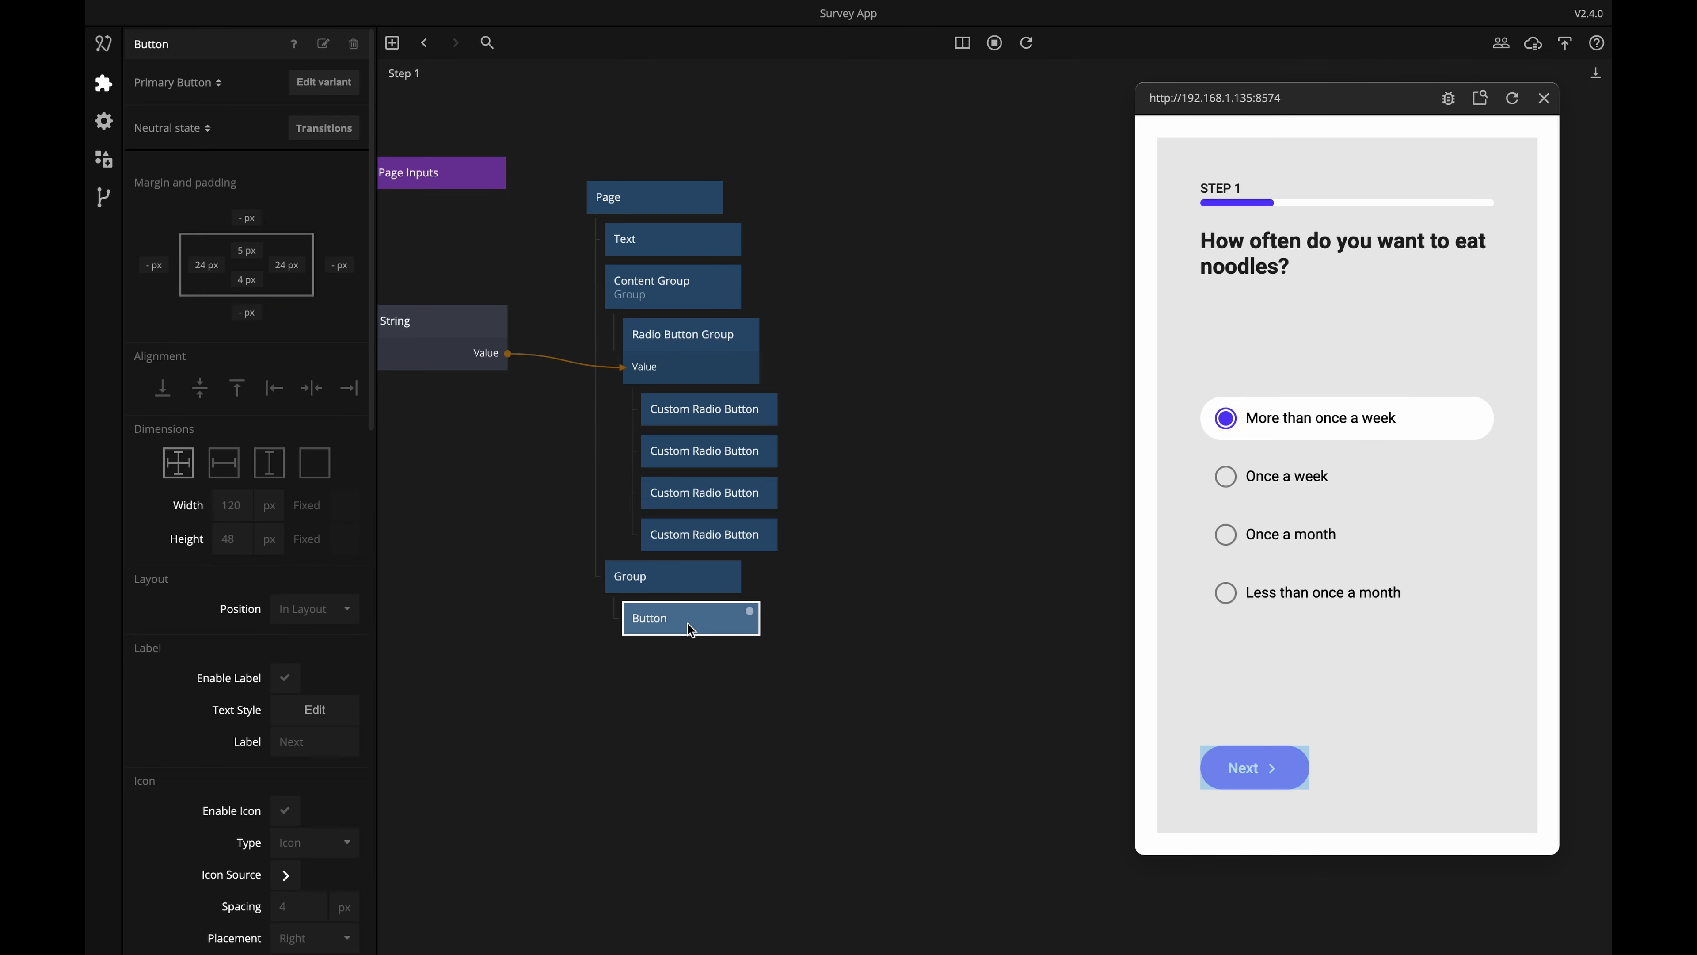
pyautogui.moveTo(691, 628); pyautogui.dragTo(698, 594)
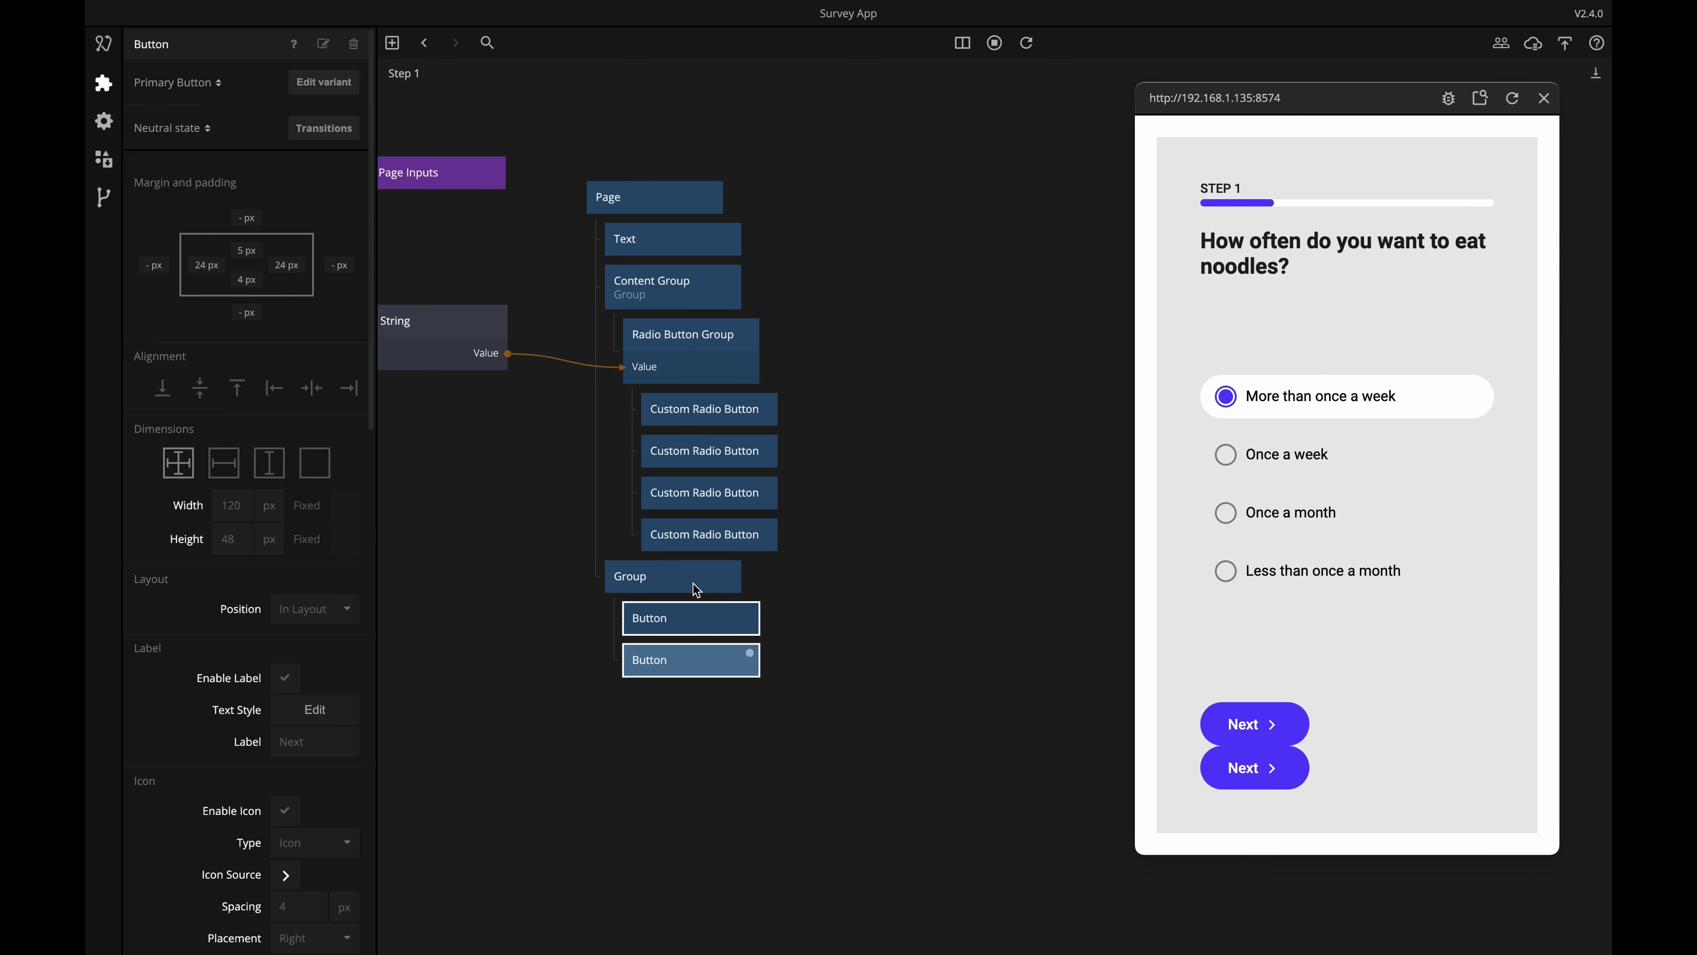
# Set the Group's layout to Horizontal and justify its content with space between the two Buttons.
pyautogui.click(665, 573)
pyautogui.click(314, 606)
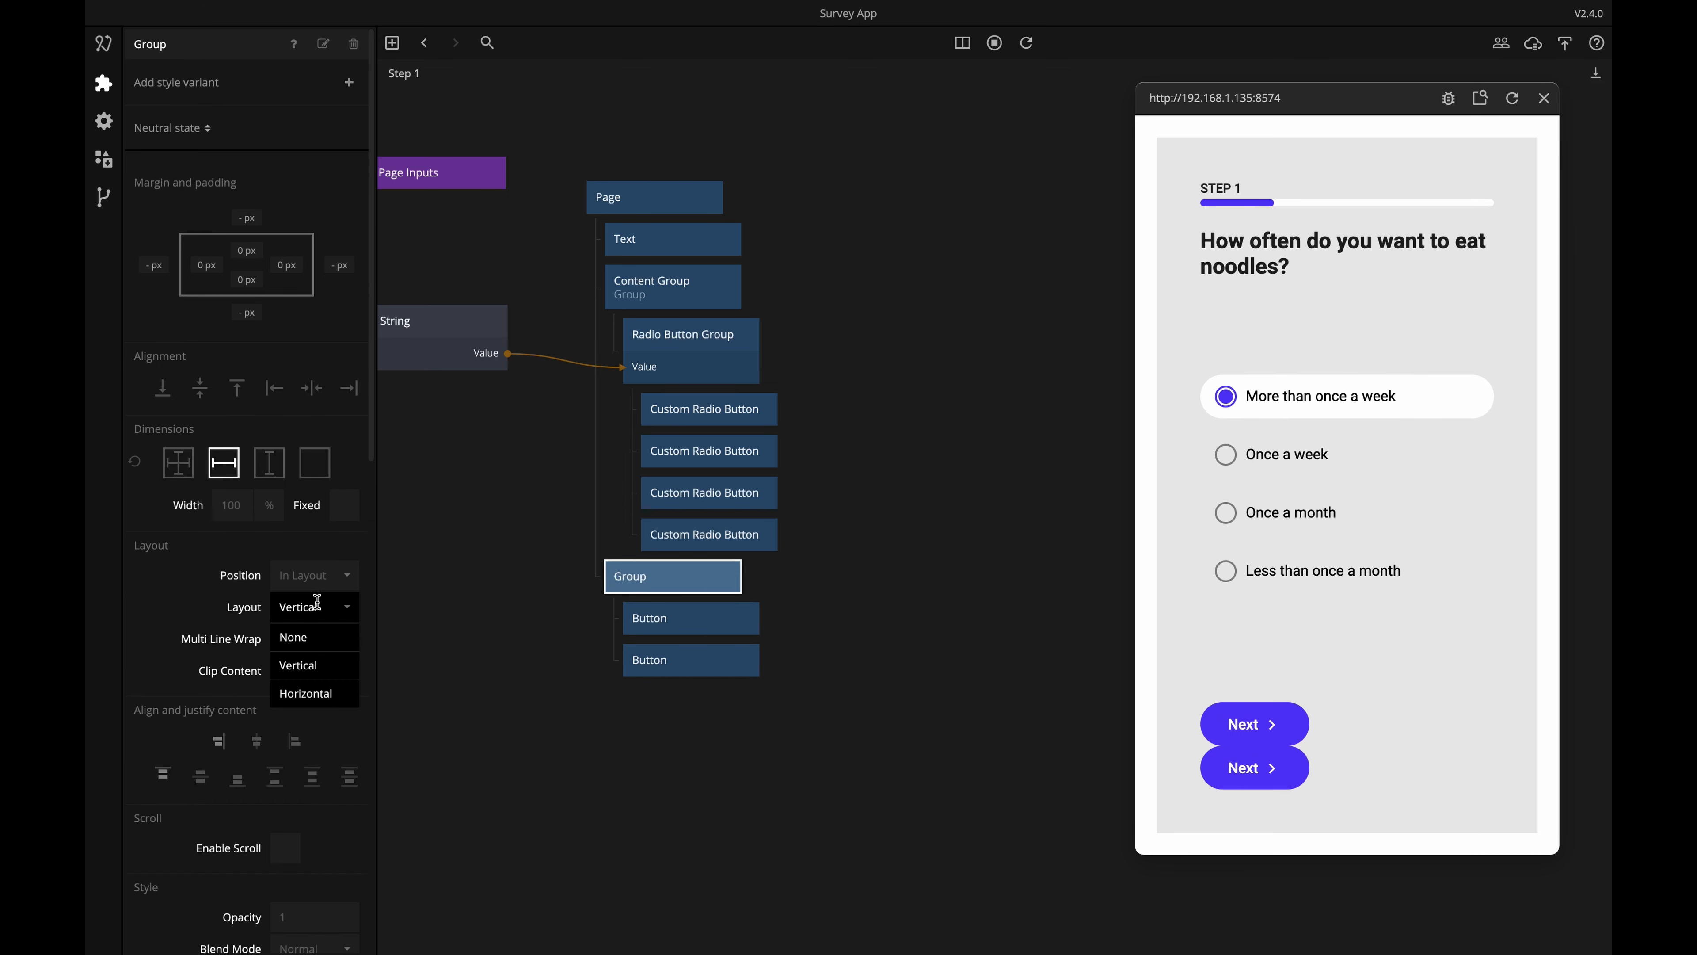
pyautogui.click(315, 694)
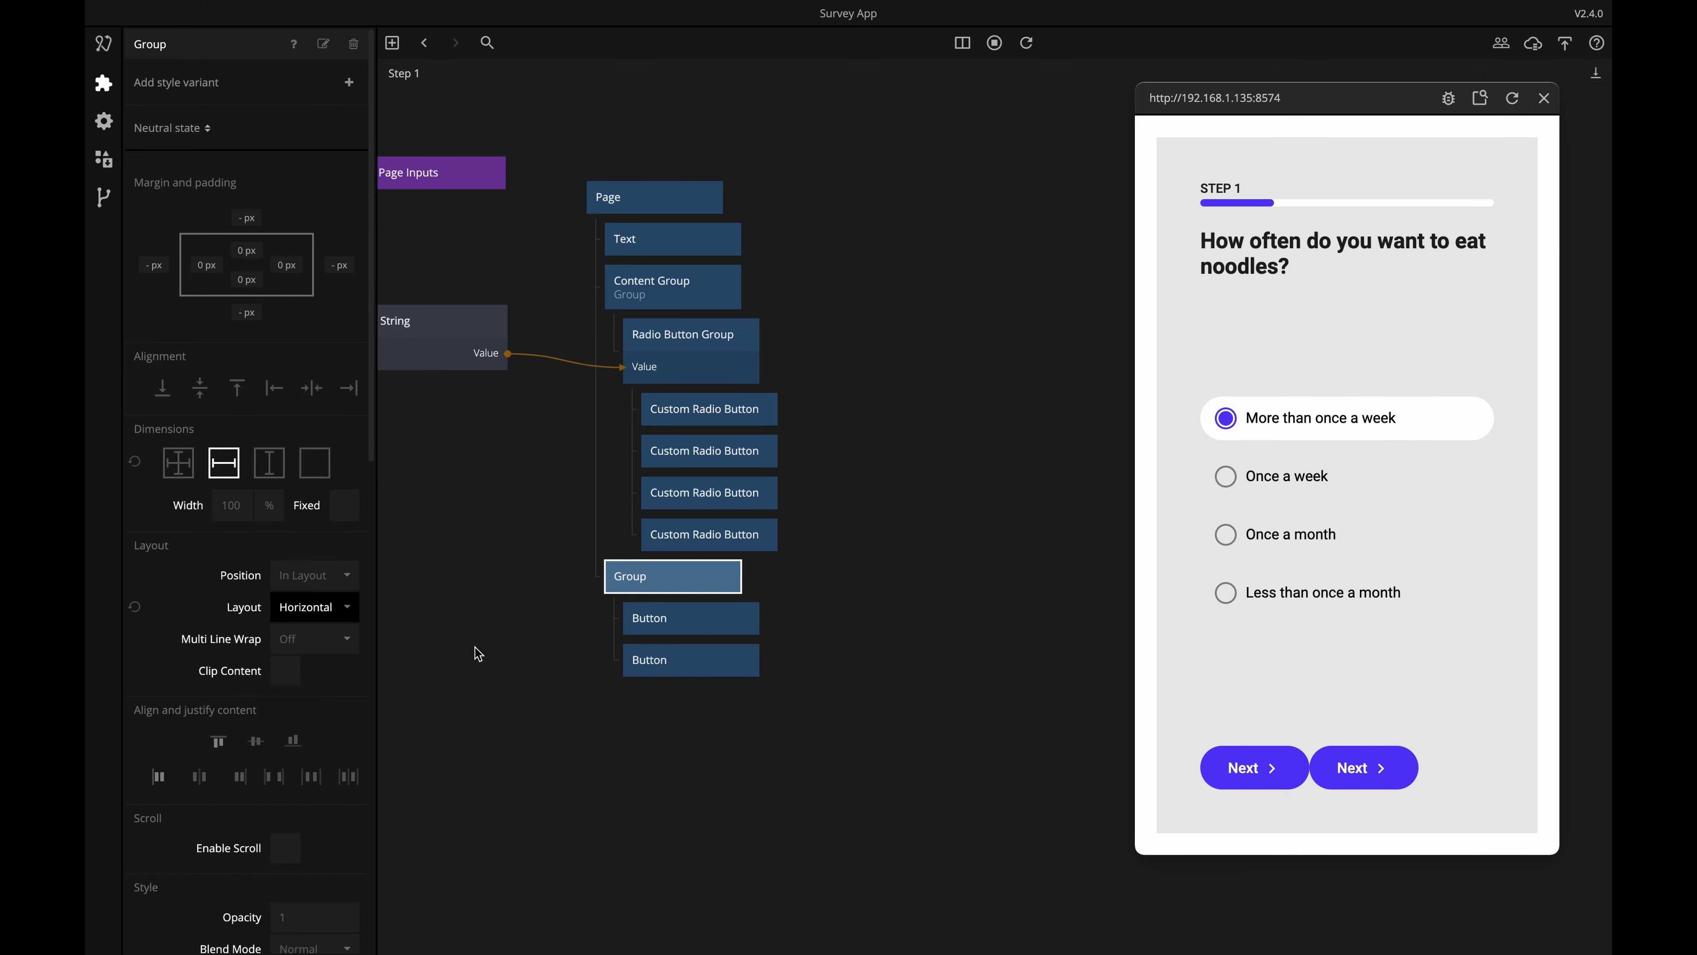
pyautogui.click(277, 778)
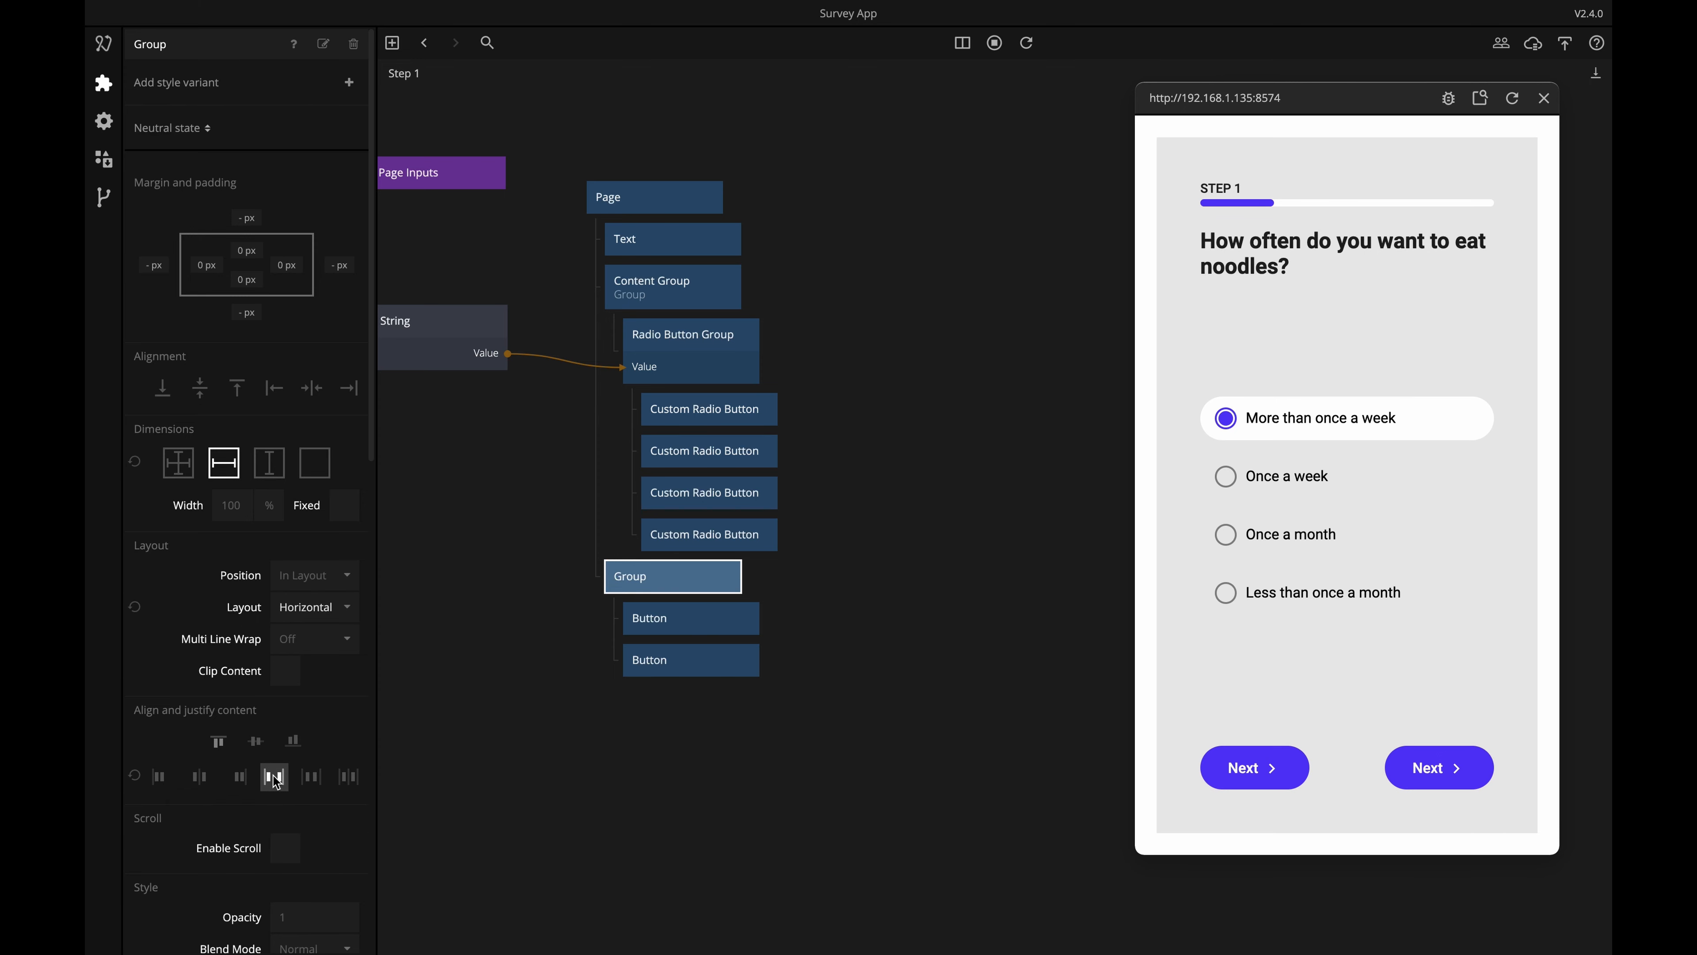
# Rename the first Button in the Group to "Secondary Button".
pyautogui.click(748, 714)
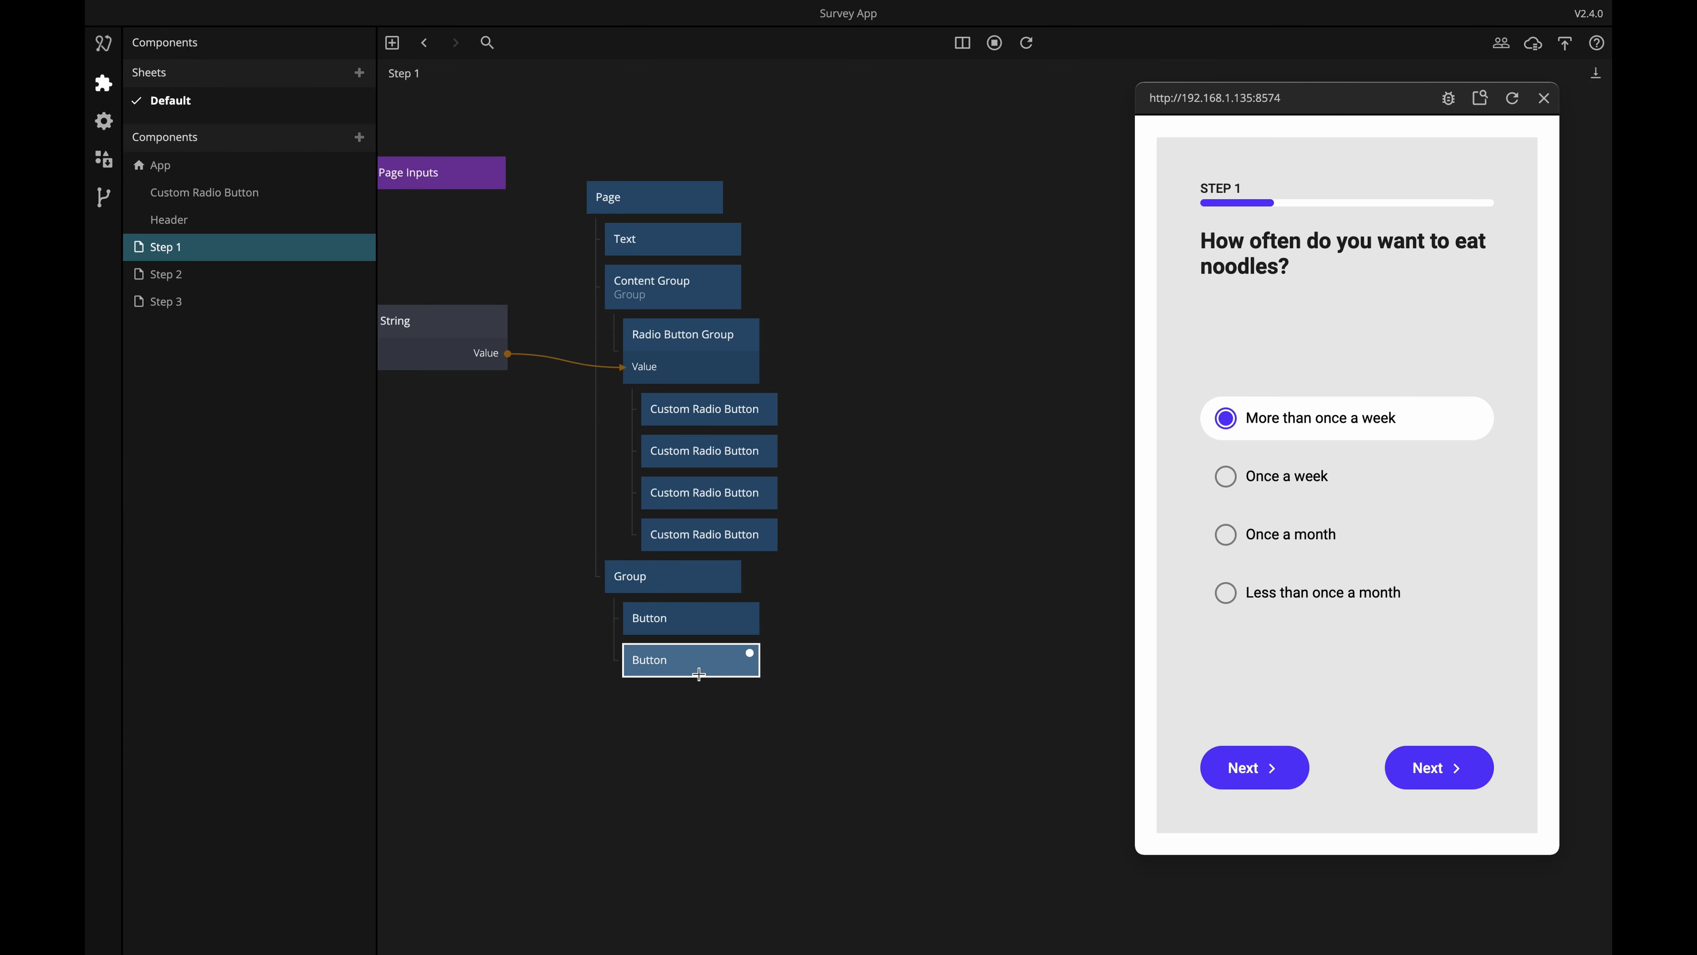
pyautogui.click(686, 633)
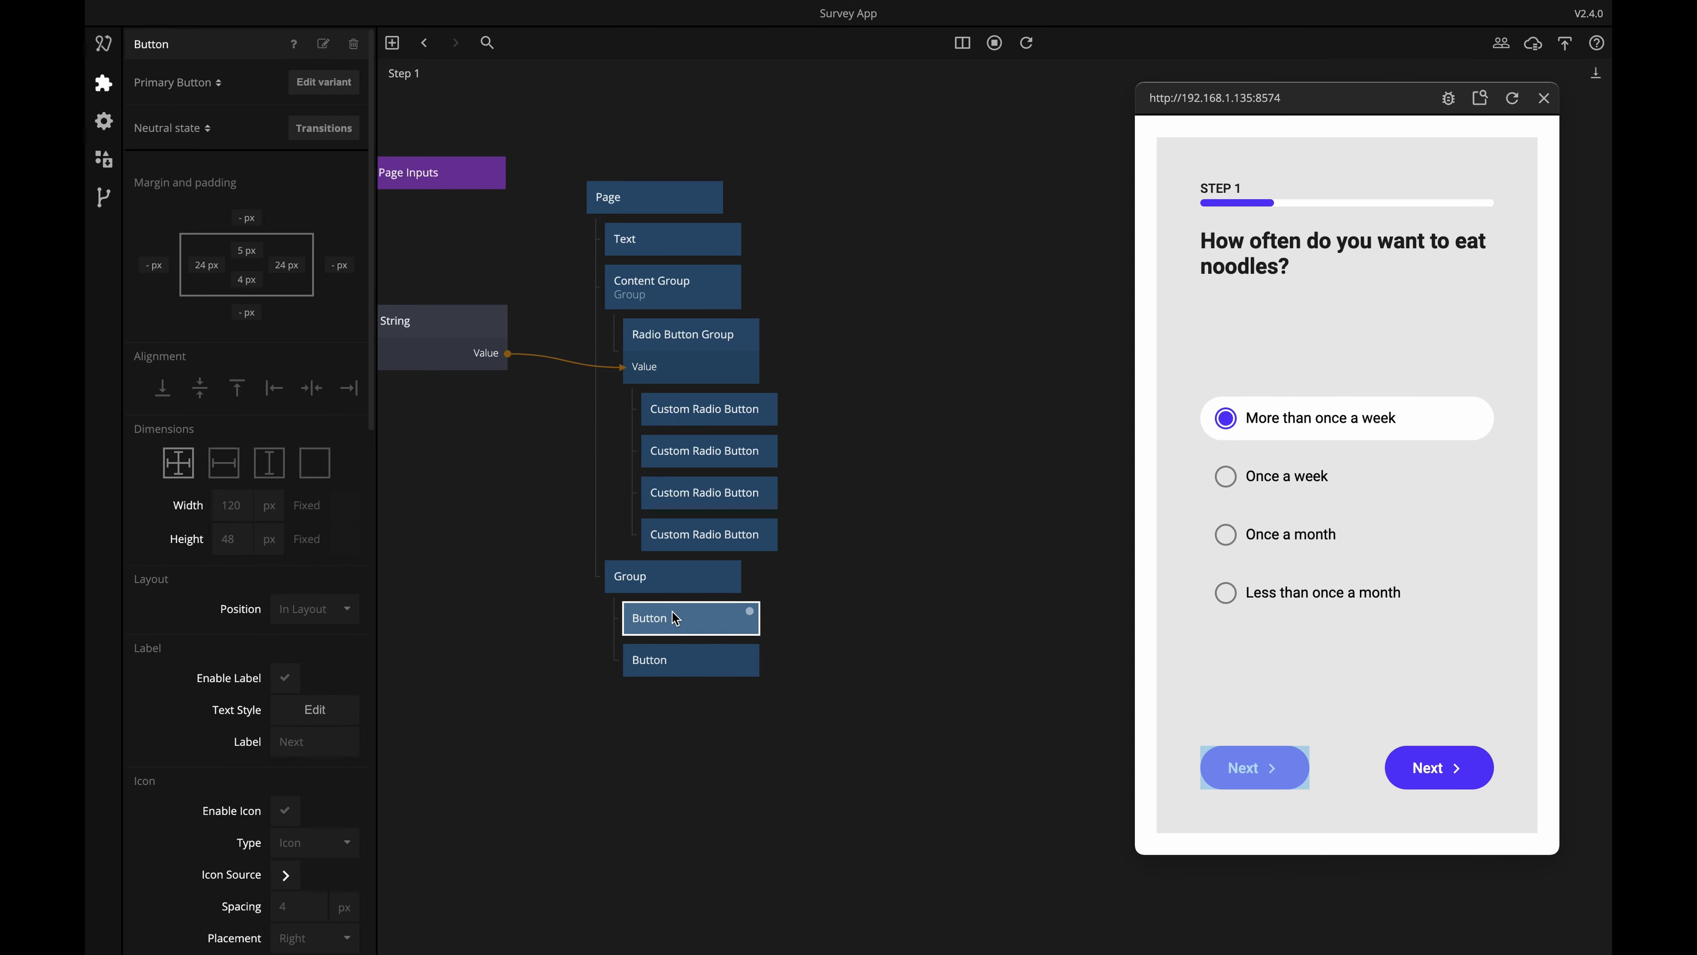
pyautogui.click(154, 45)
pyautogui.write('Seco')
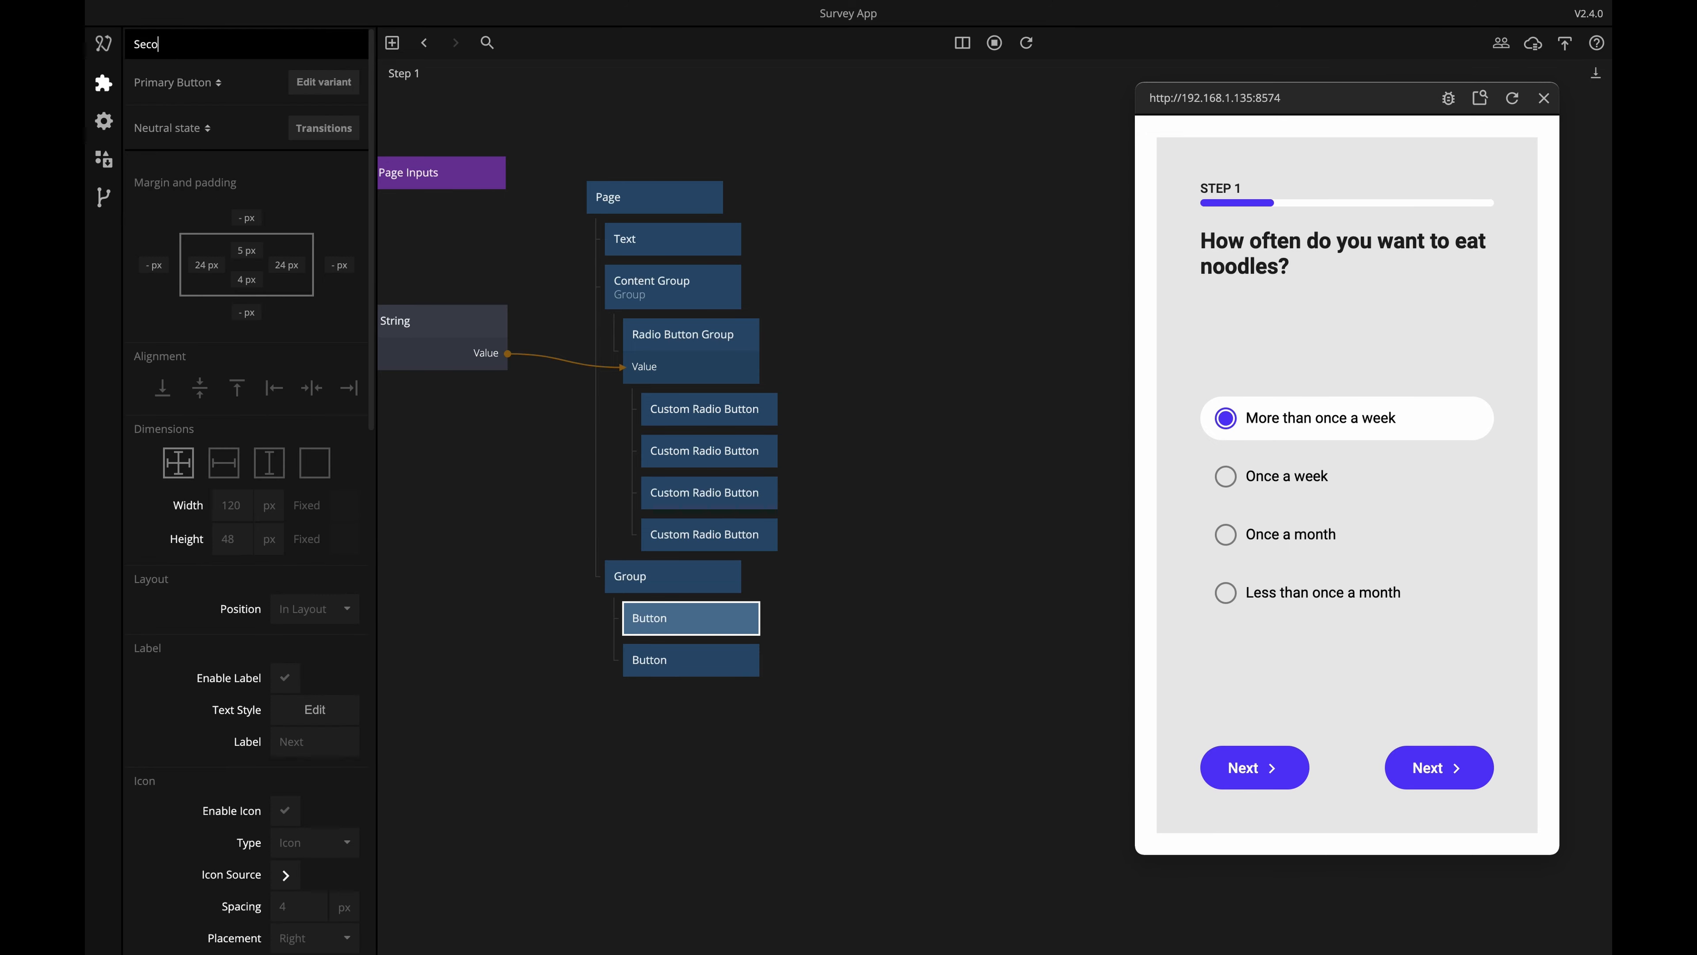
pyautogui.write('ndat')
pyautogui.write('y Button')
pyautogui.press('Return')
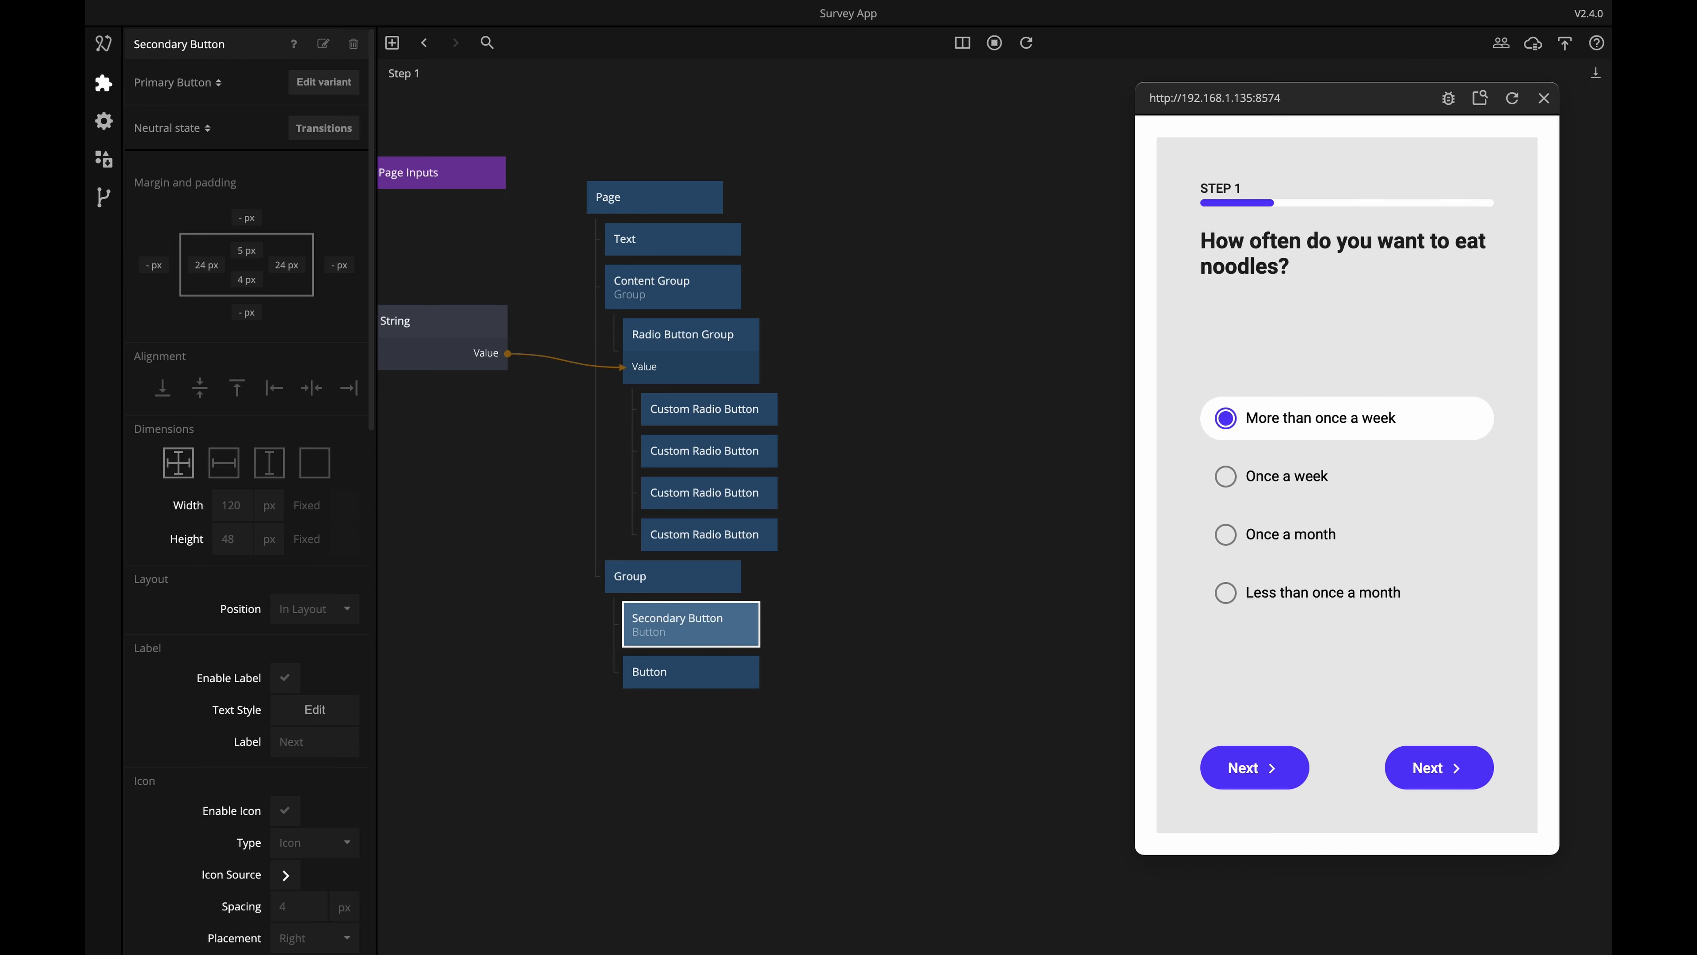
# Rename the second Button in the Group to "Primary Button".
pyautogui.click(658, 671)
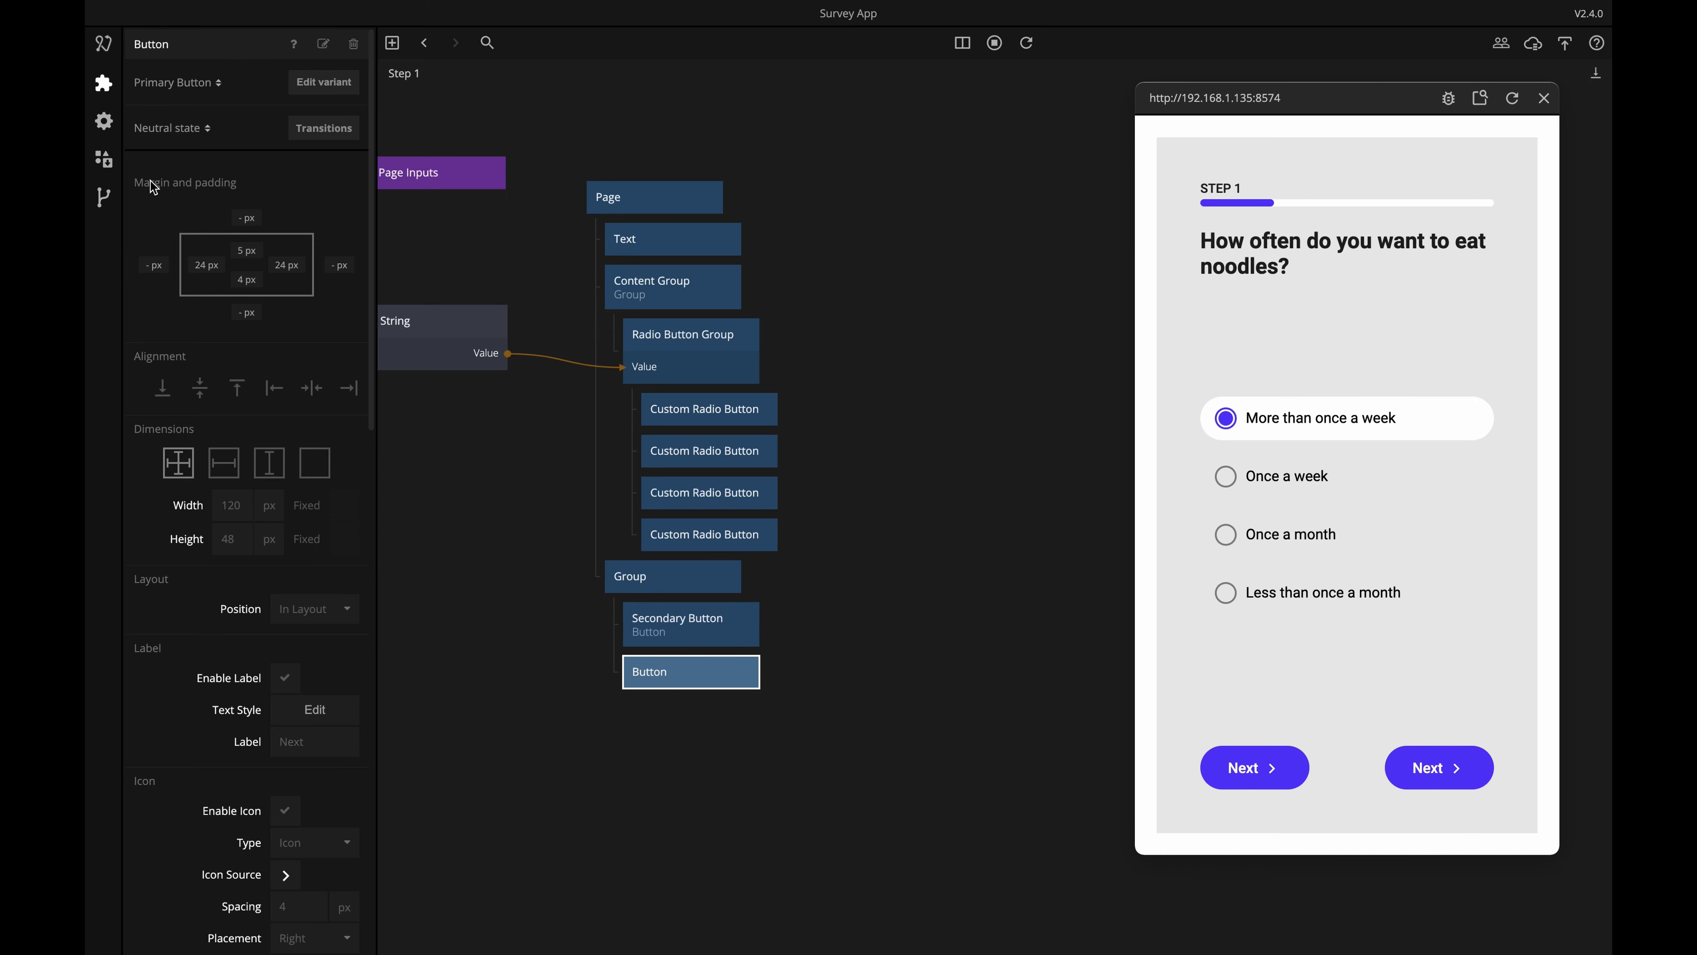
pyautogui.doubleClick(138, 48)
pyautogui.write('Primary Button')
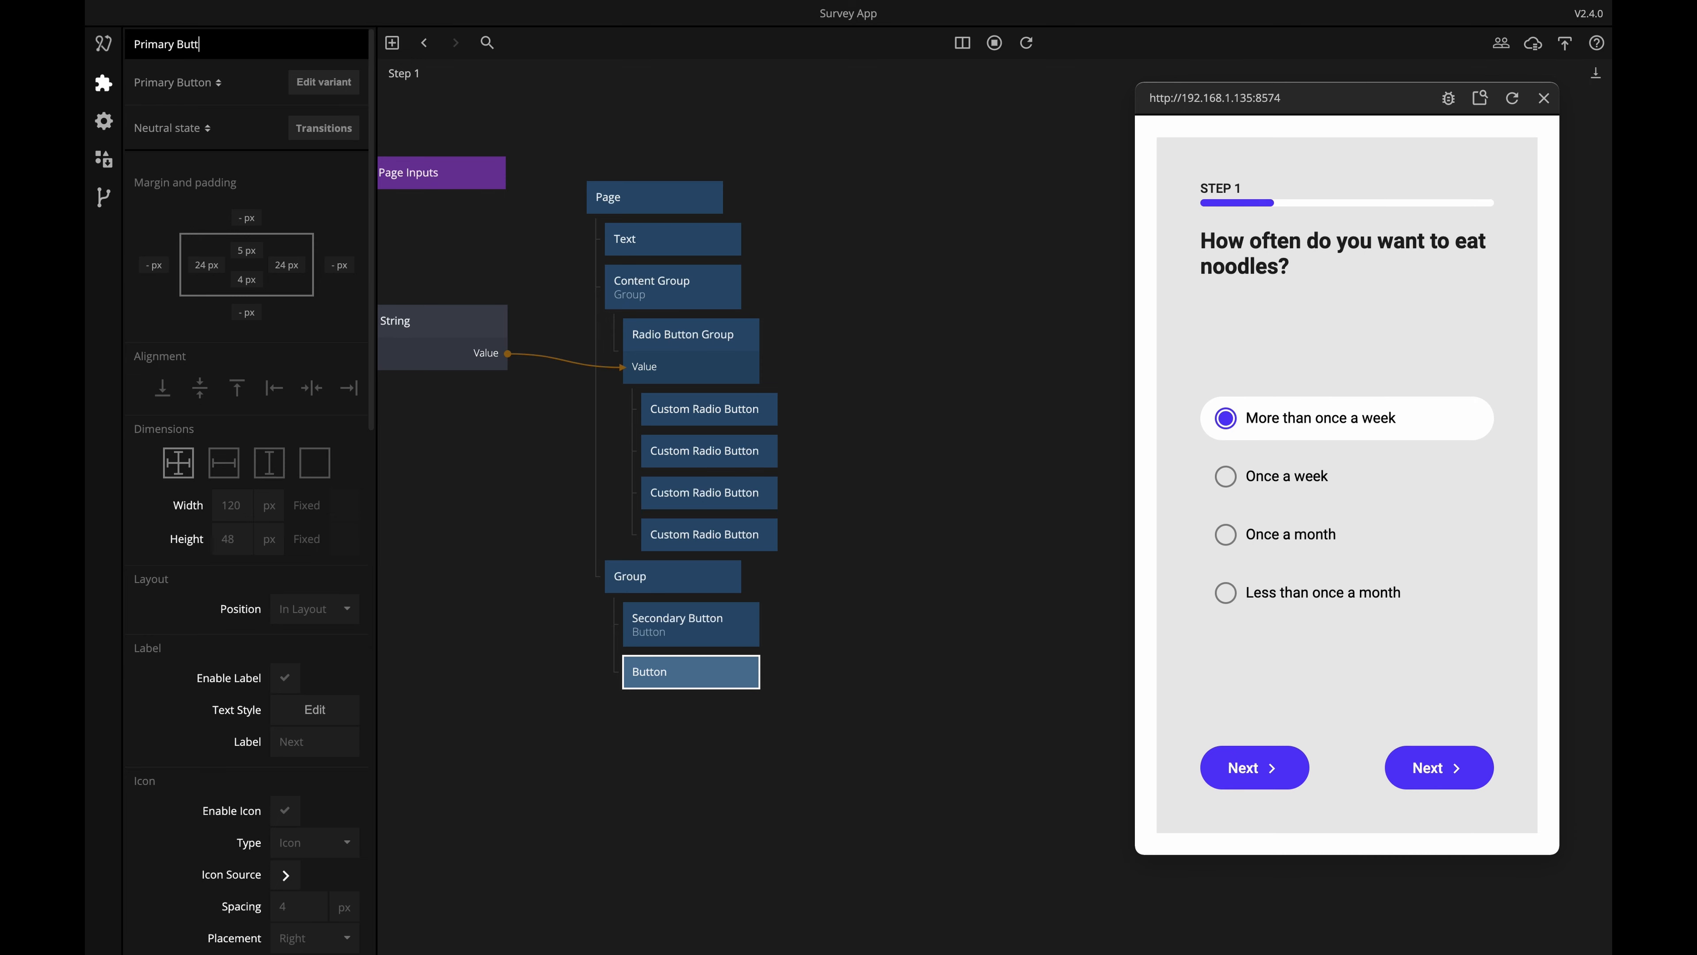
pyautogui.press('Return')
# Create a new variant named "Secondary Buytton" for the Secondary Button node.
pyautogui.click(685, 628)
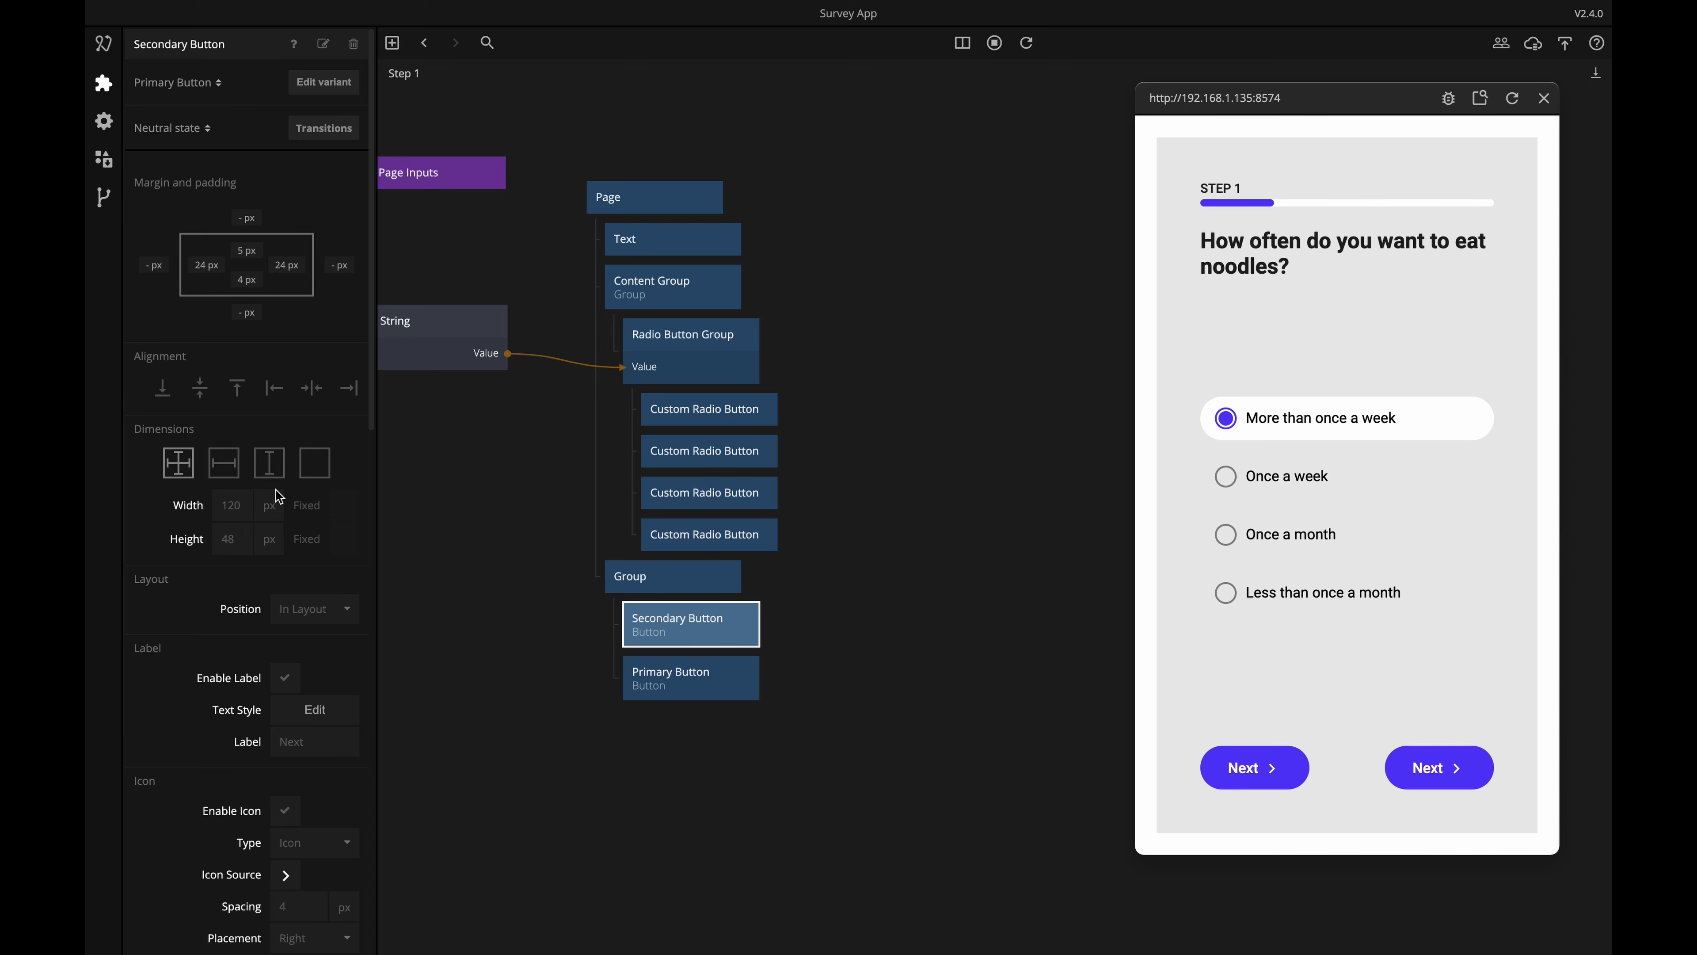
pyautogui.click(217, 96)
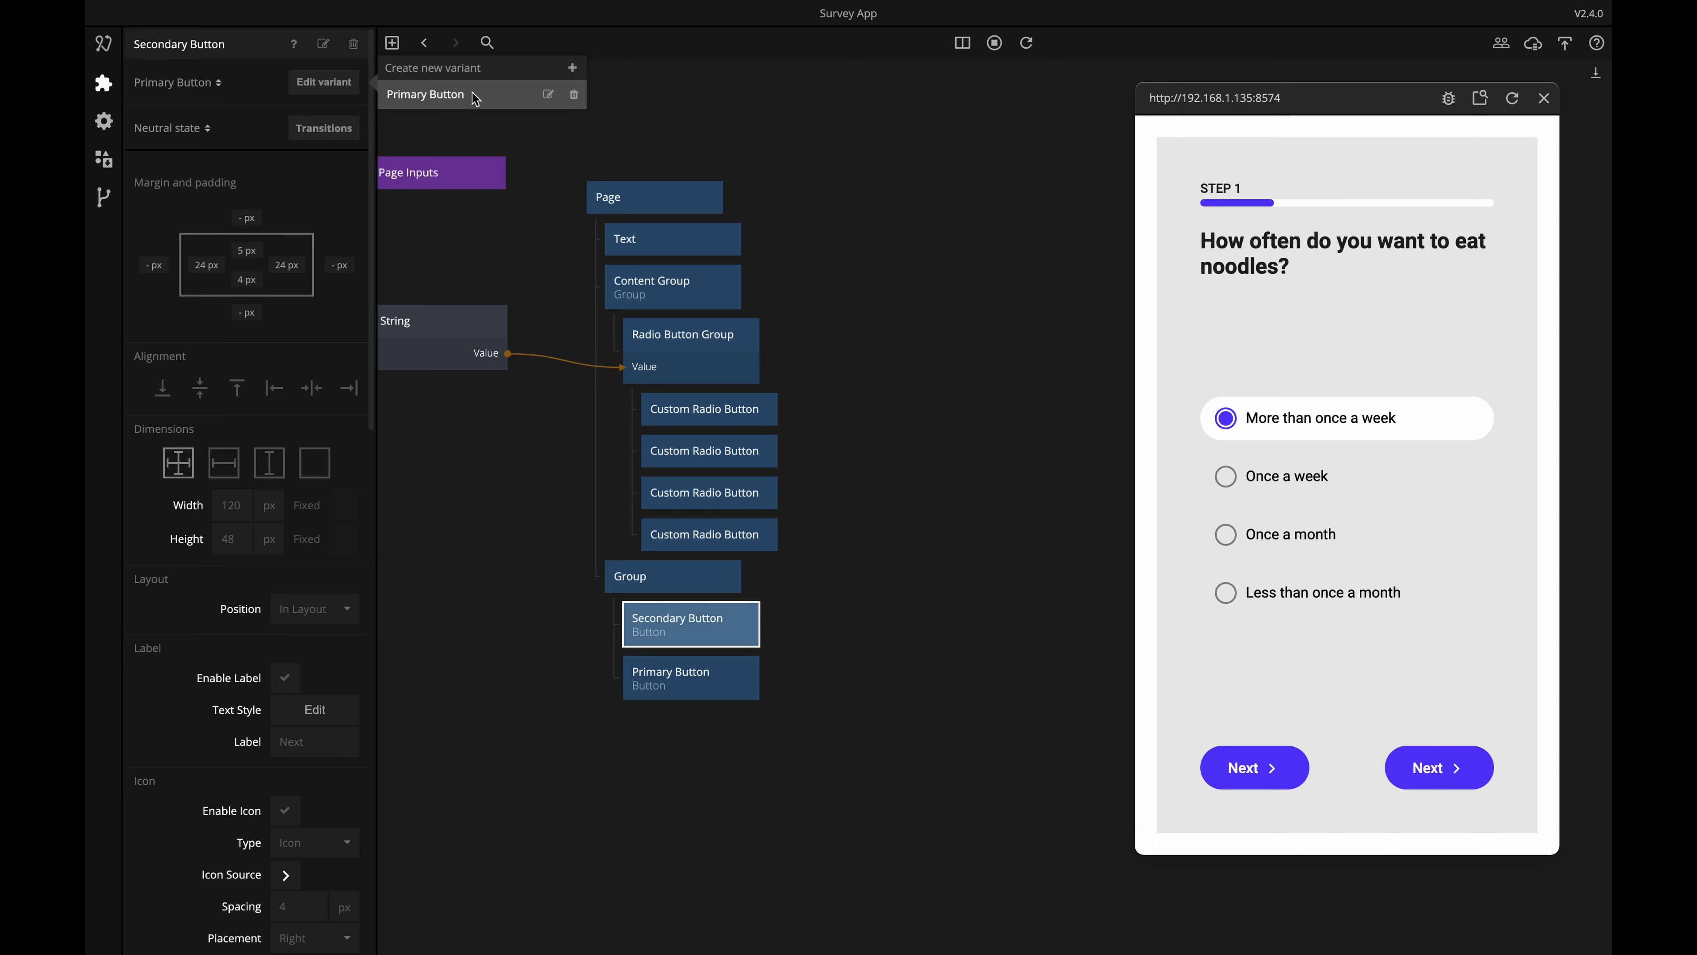
pyautogui.click(570, 67)
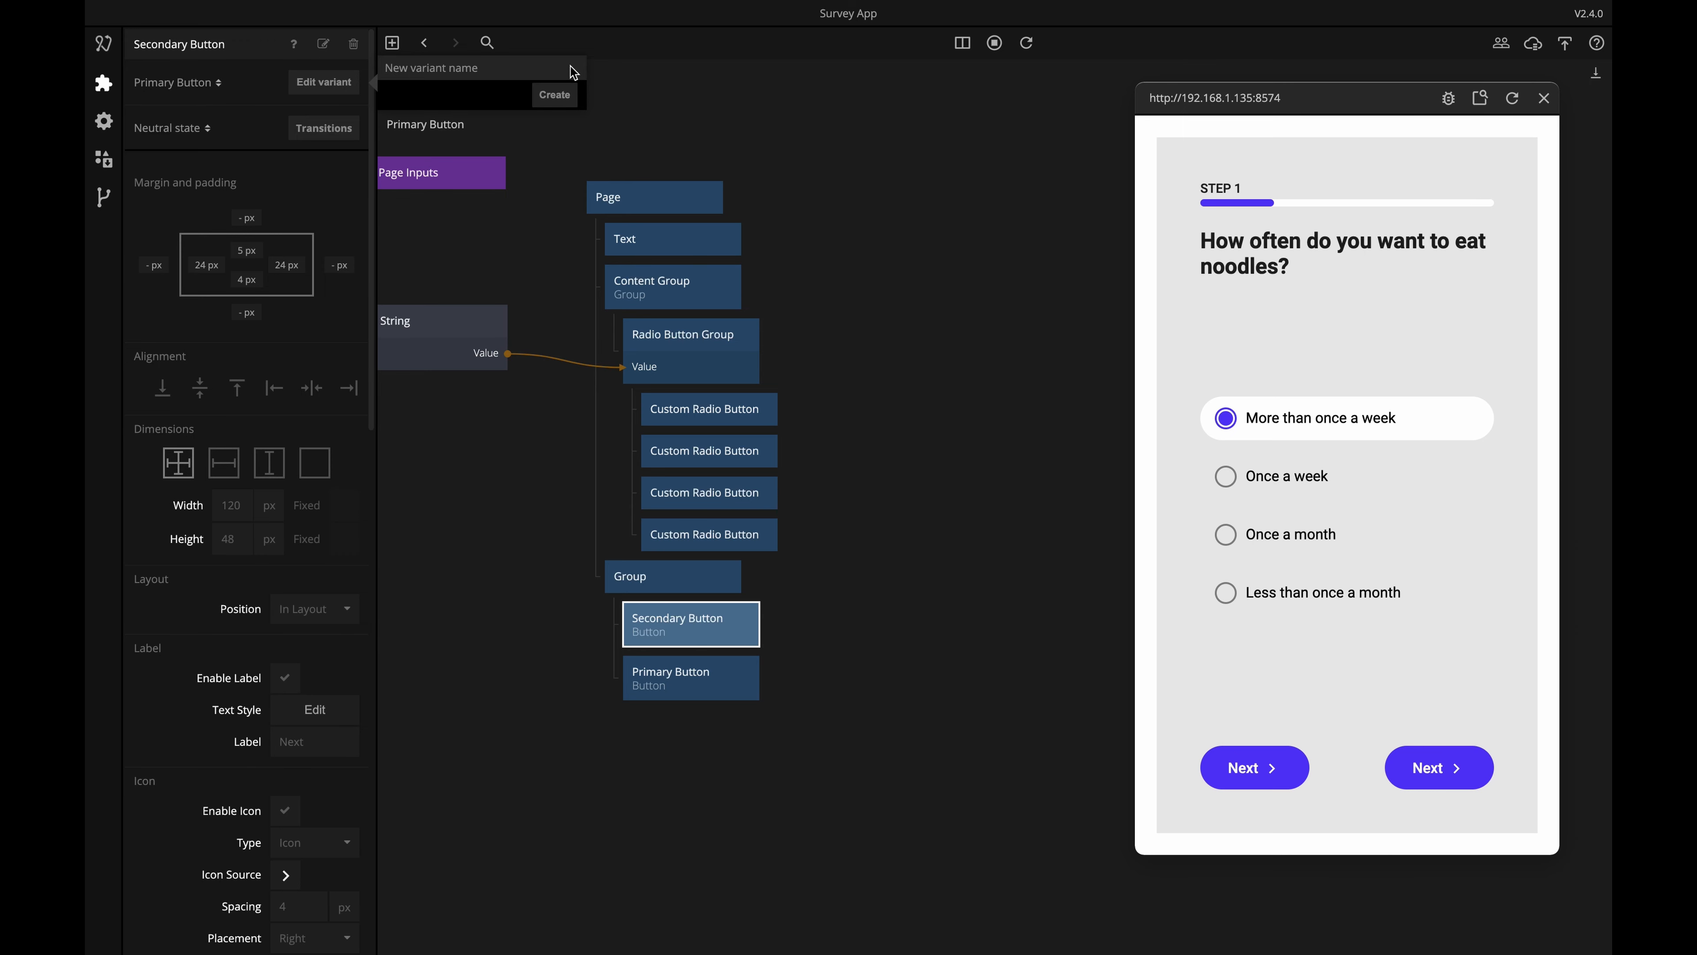
pyautogui.write('Secondary Buytton')
pyautogui.press('Return')
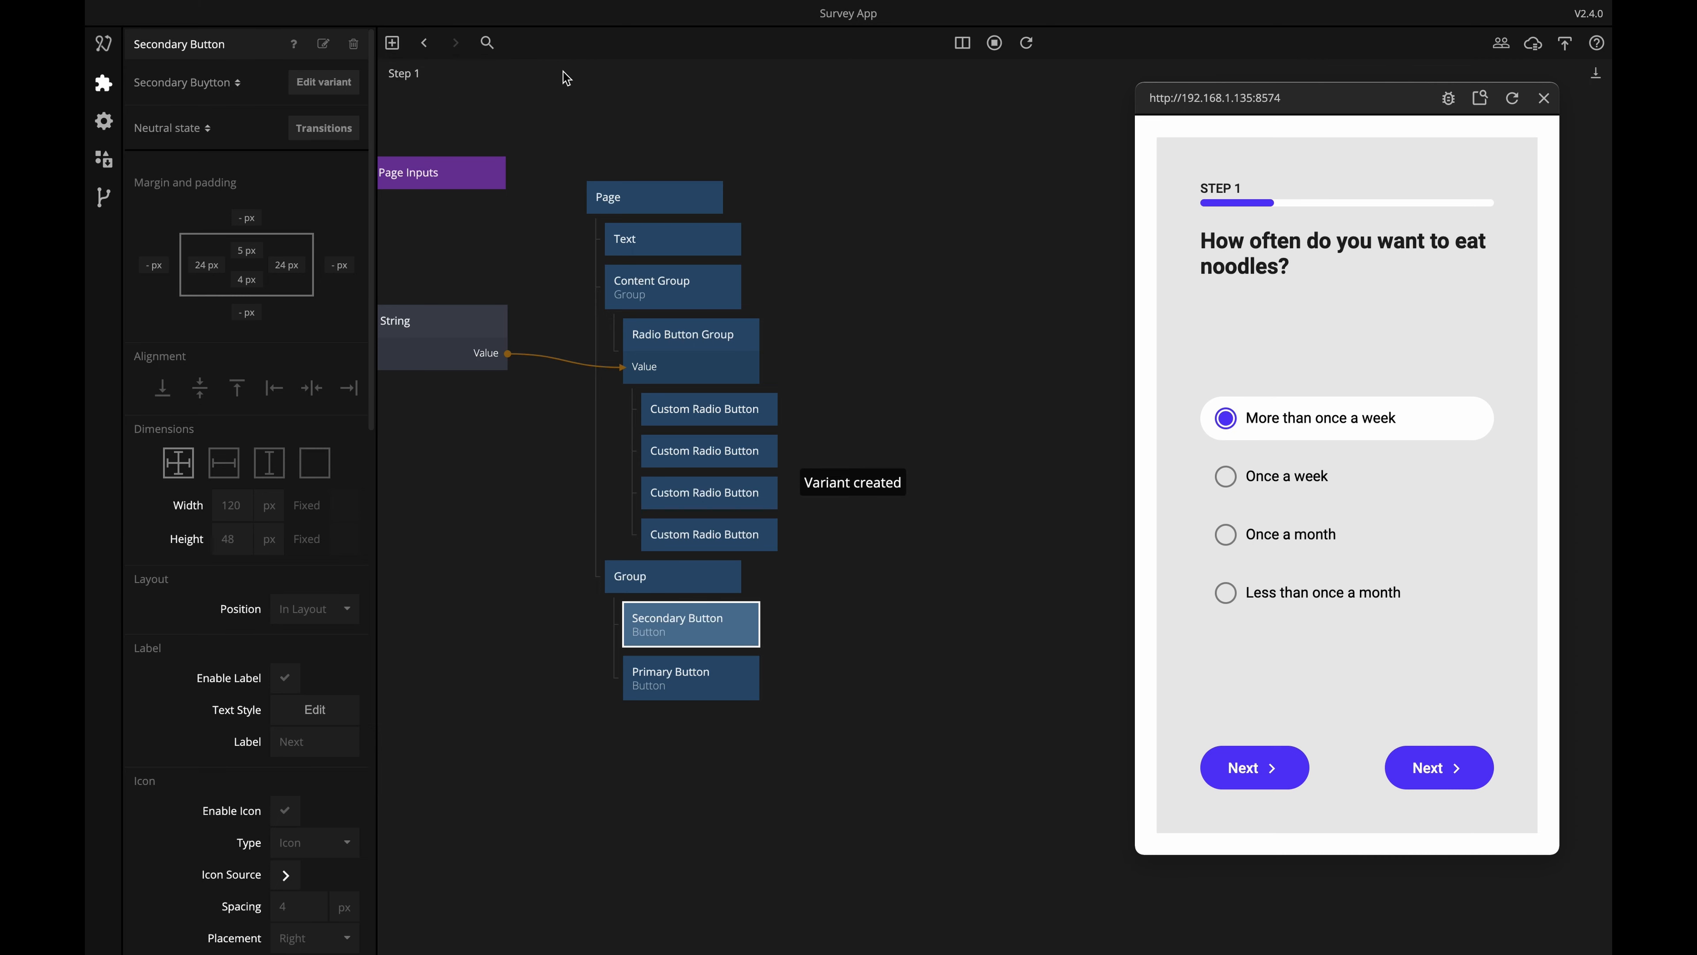
# Correct the misspelled variant name to "Secondary Button".
pyautogui.click(198, 83)
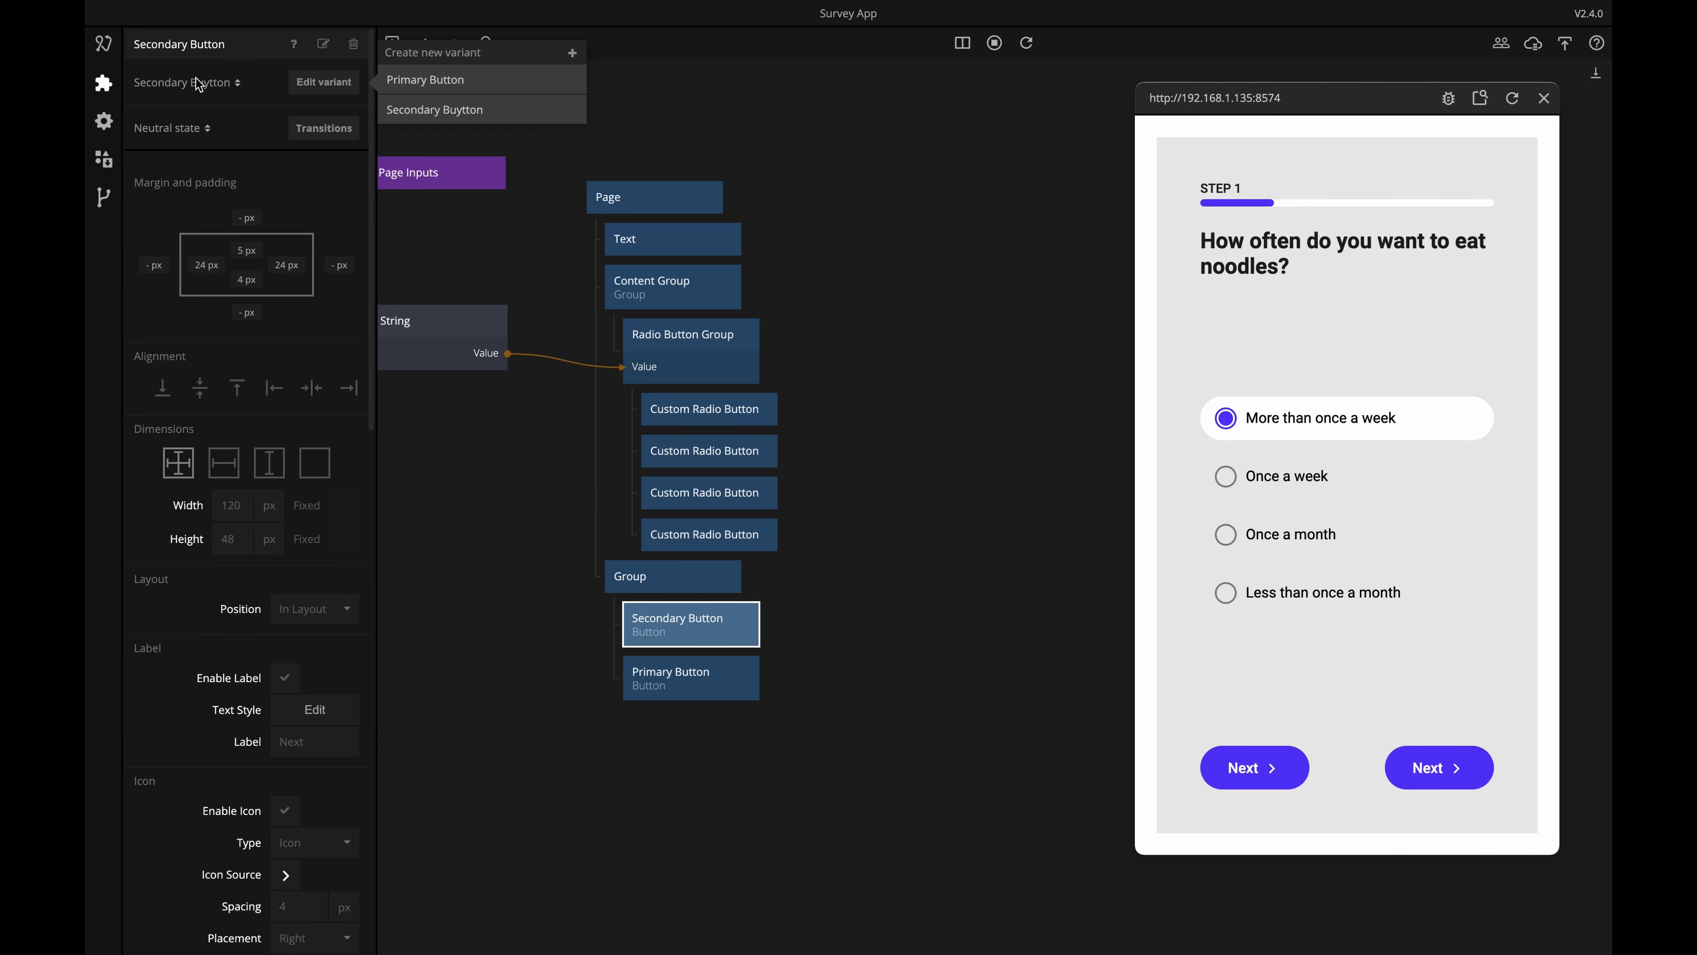
pyautogui.click(546, 78)
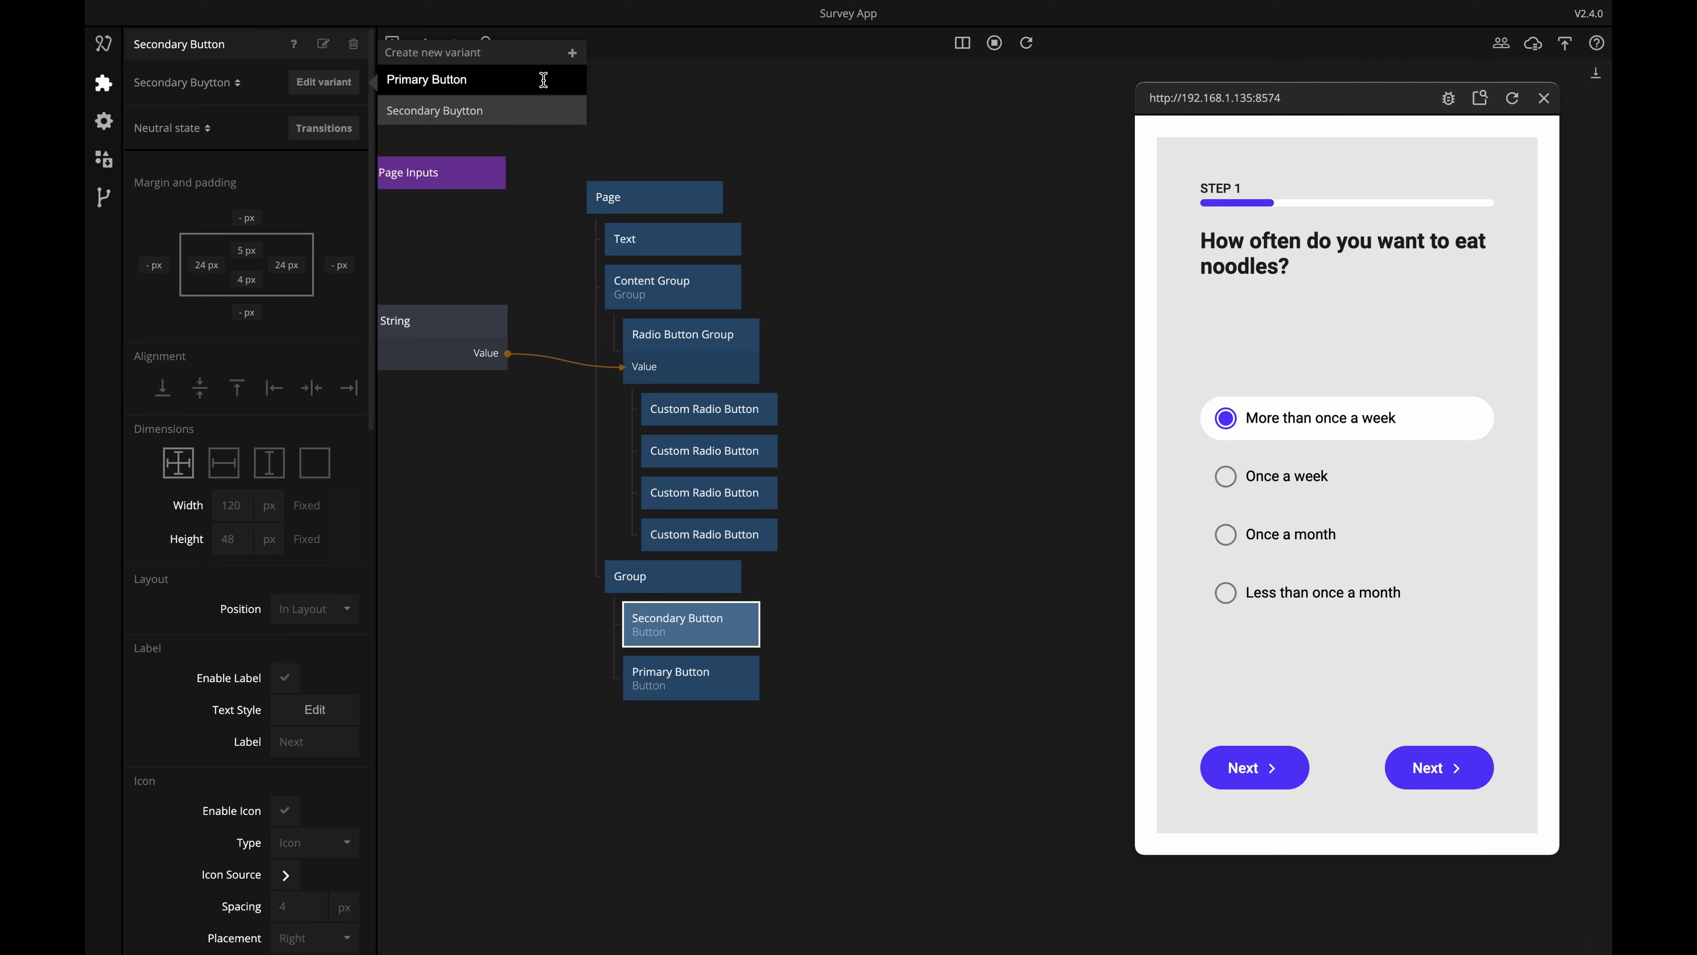
pyautogui.click(545, 109)
pyautogui.click(472, 110)
pyautogui.press('BackSpace')
pyautogui.press('Return')
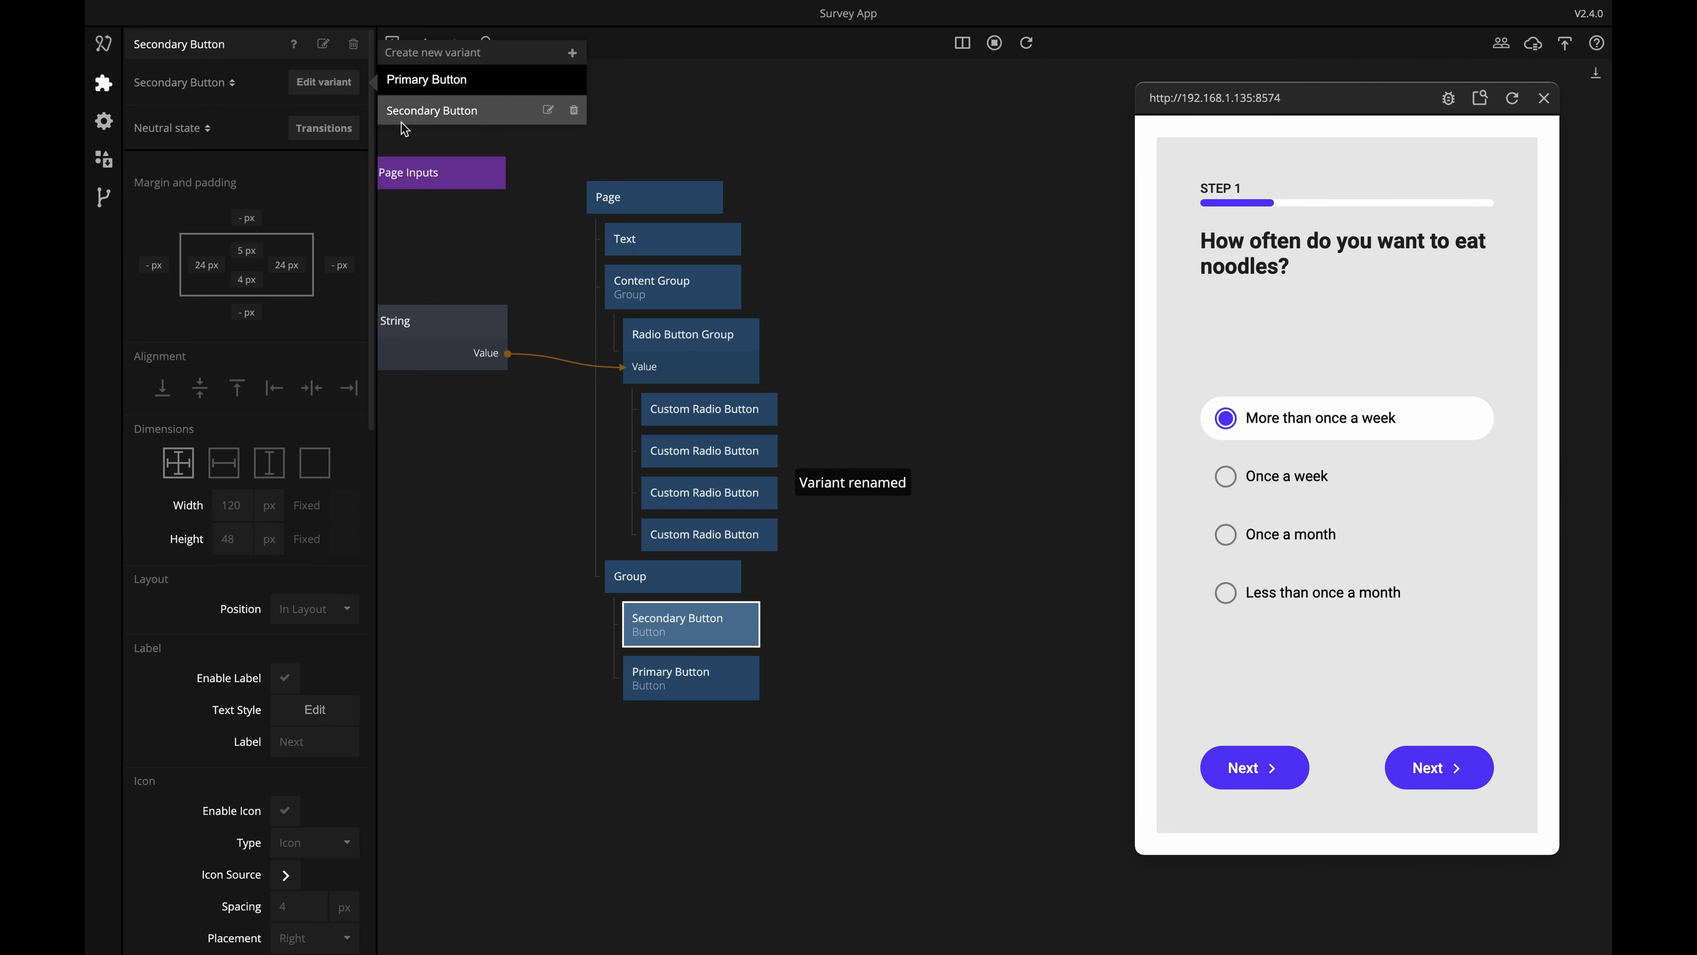
pyautogui.click(192, 96)
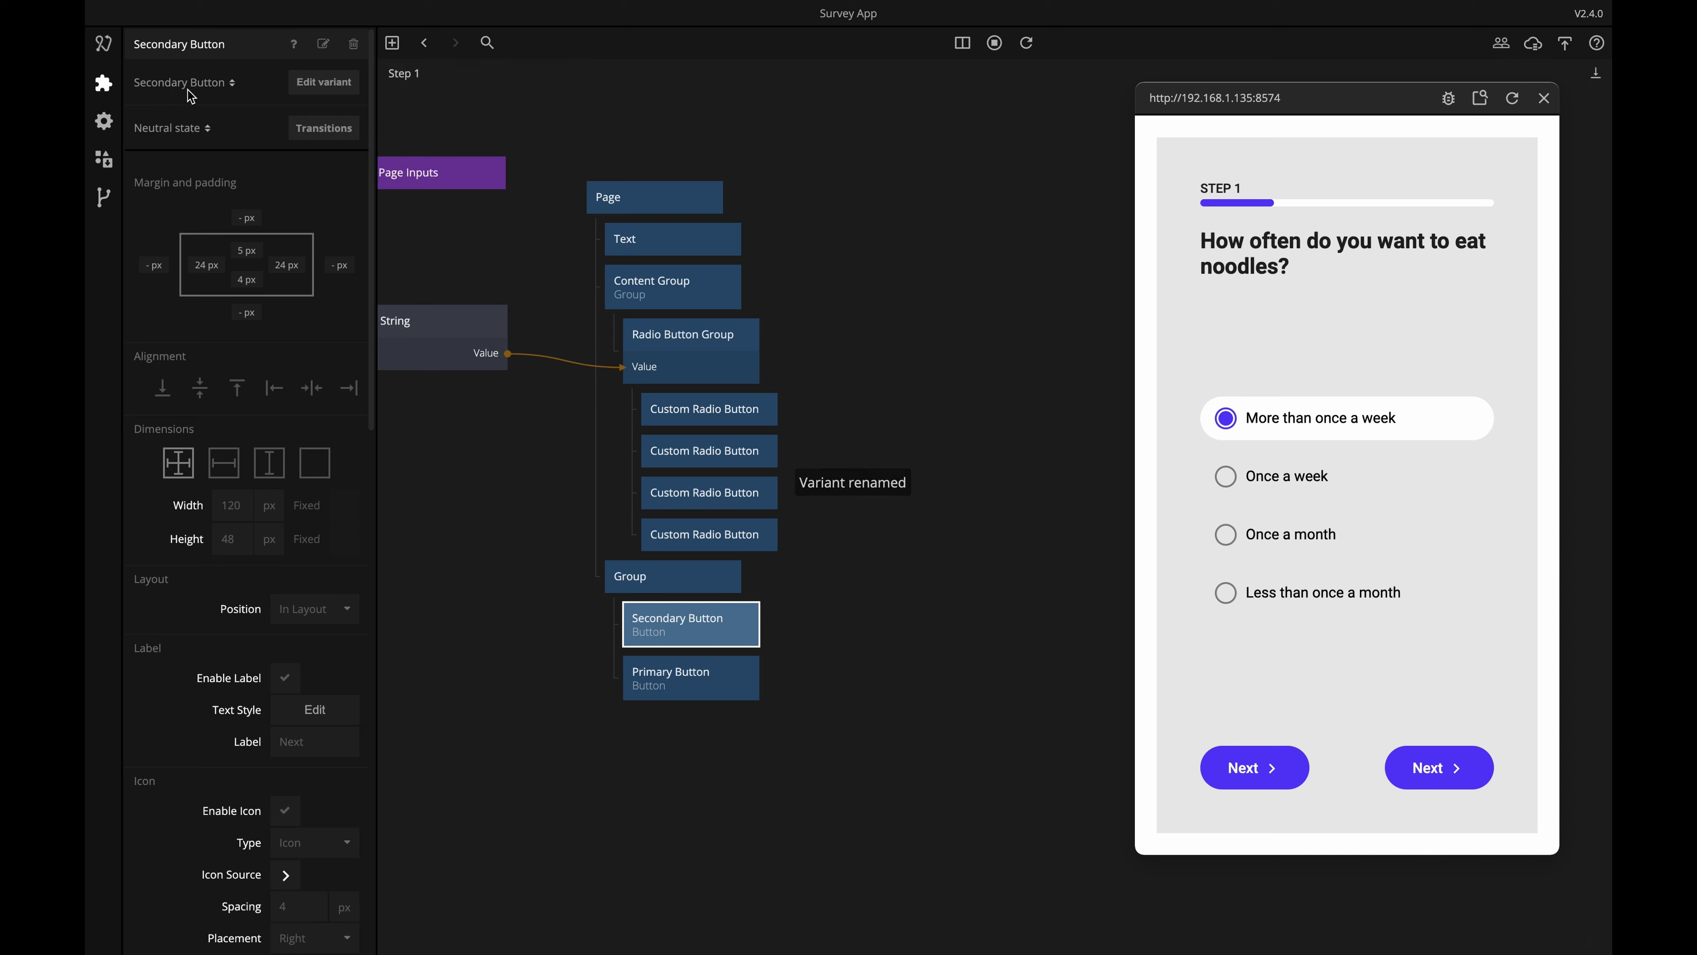
# Open the Secondary Button variant for editing and set its icon placement to Left.
pyautogui.click(318, 83)
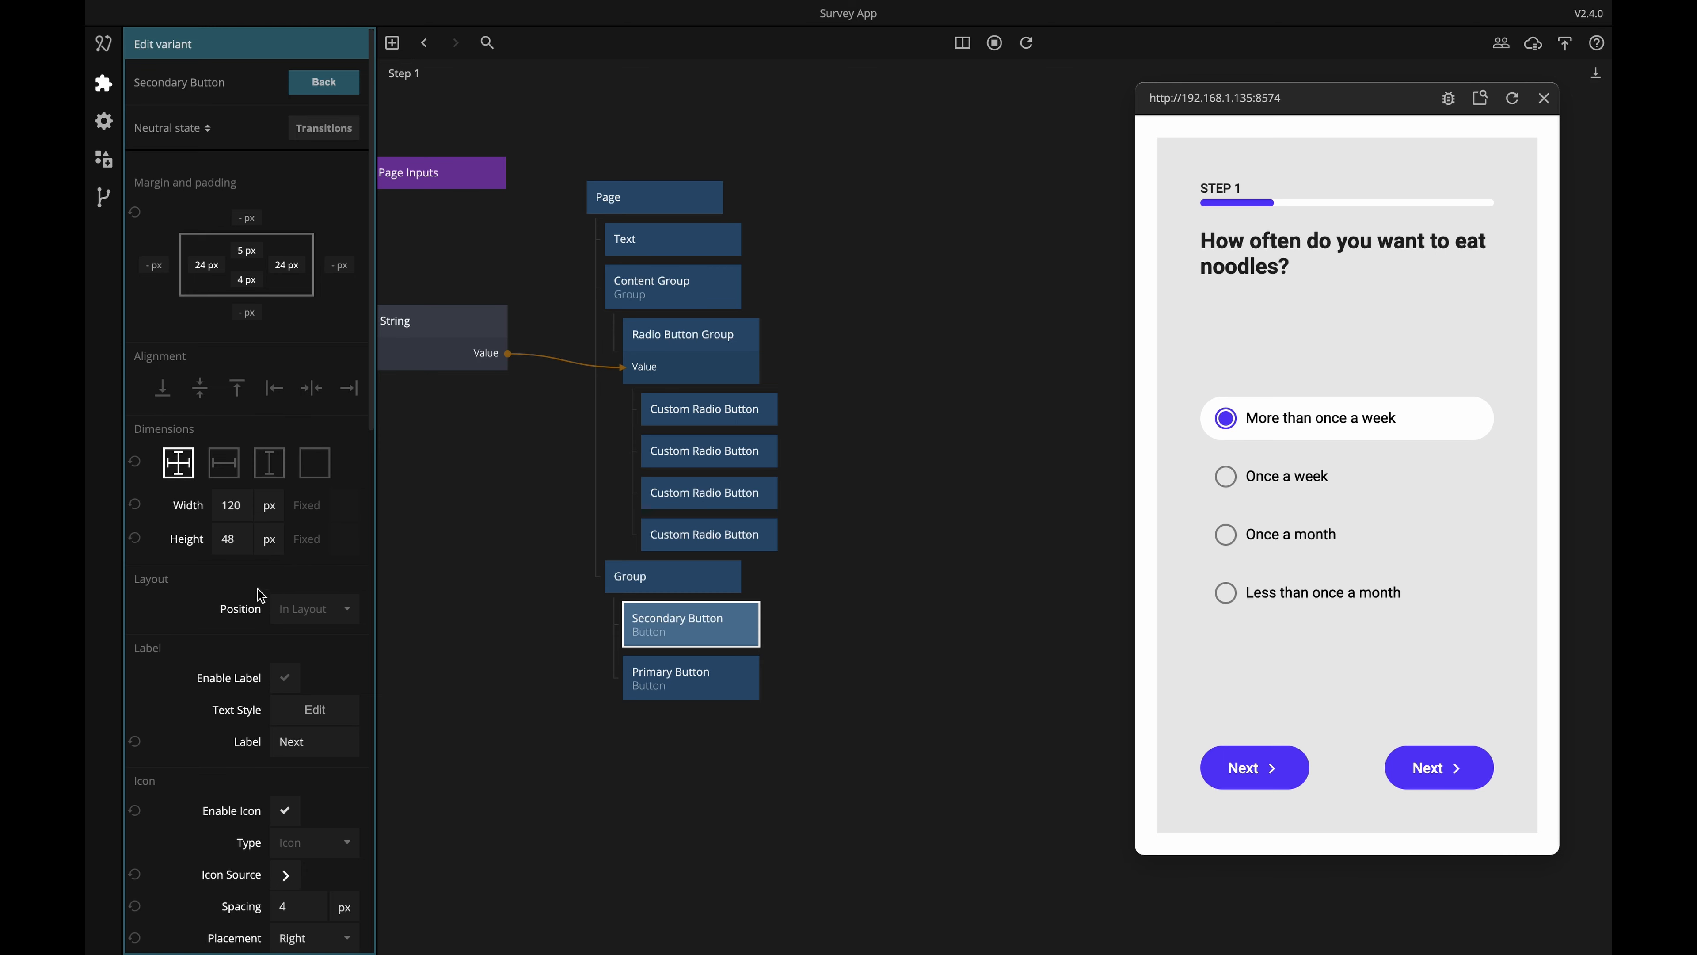
pyautogui.scroll(-4, 248, 609)
pyautogui.click(308, 649)
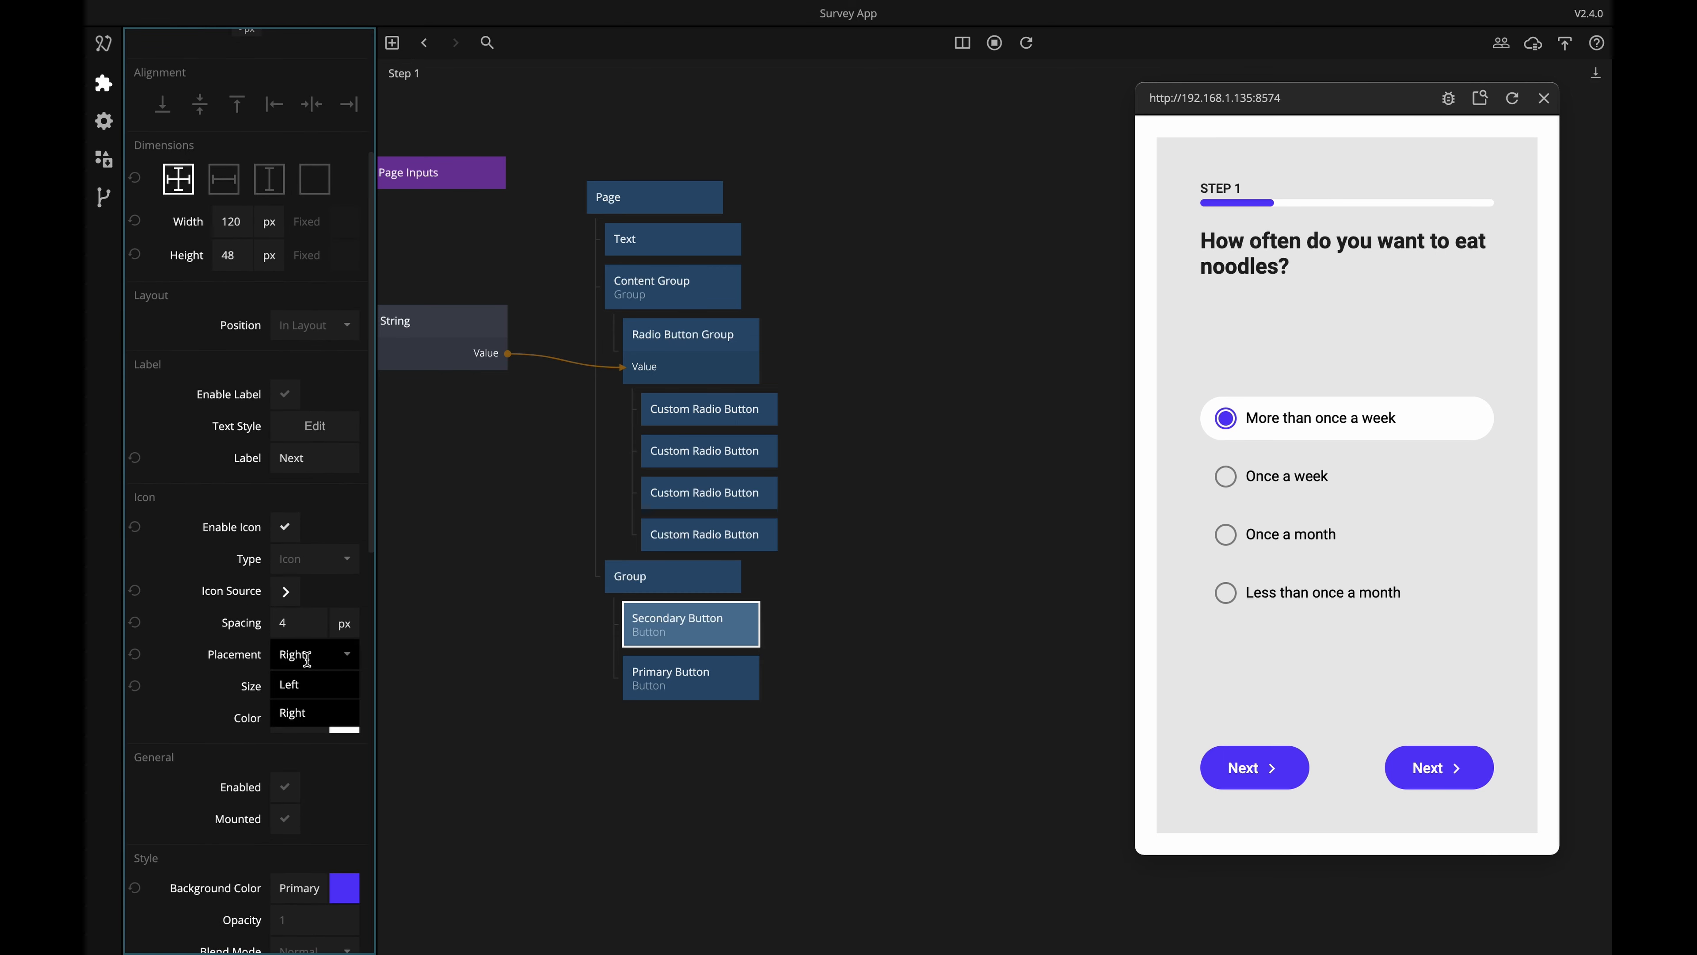
pyautogui.click(300, 684)
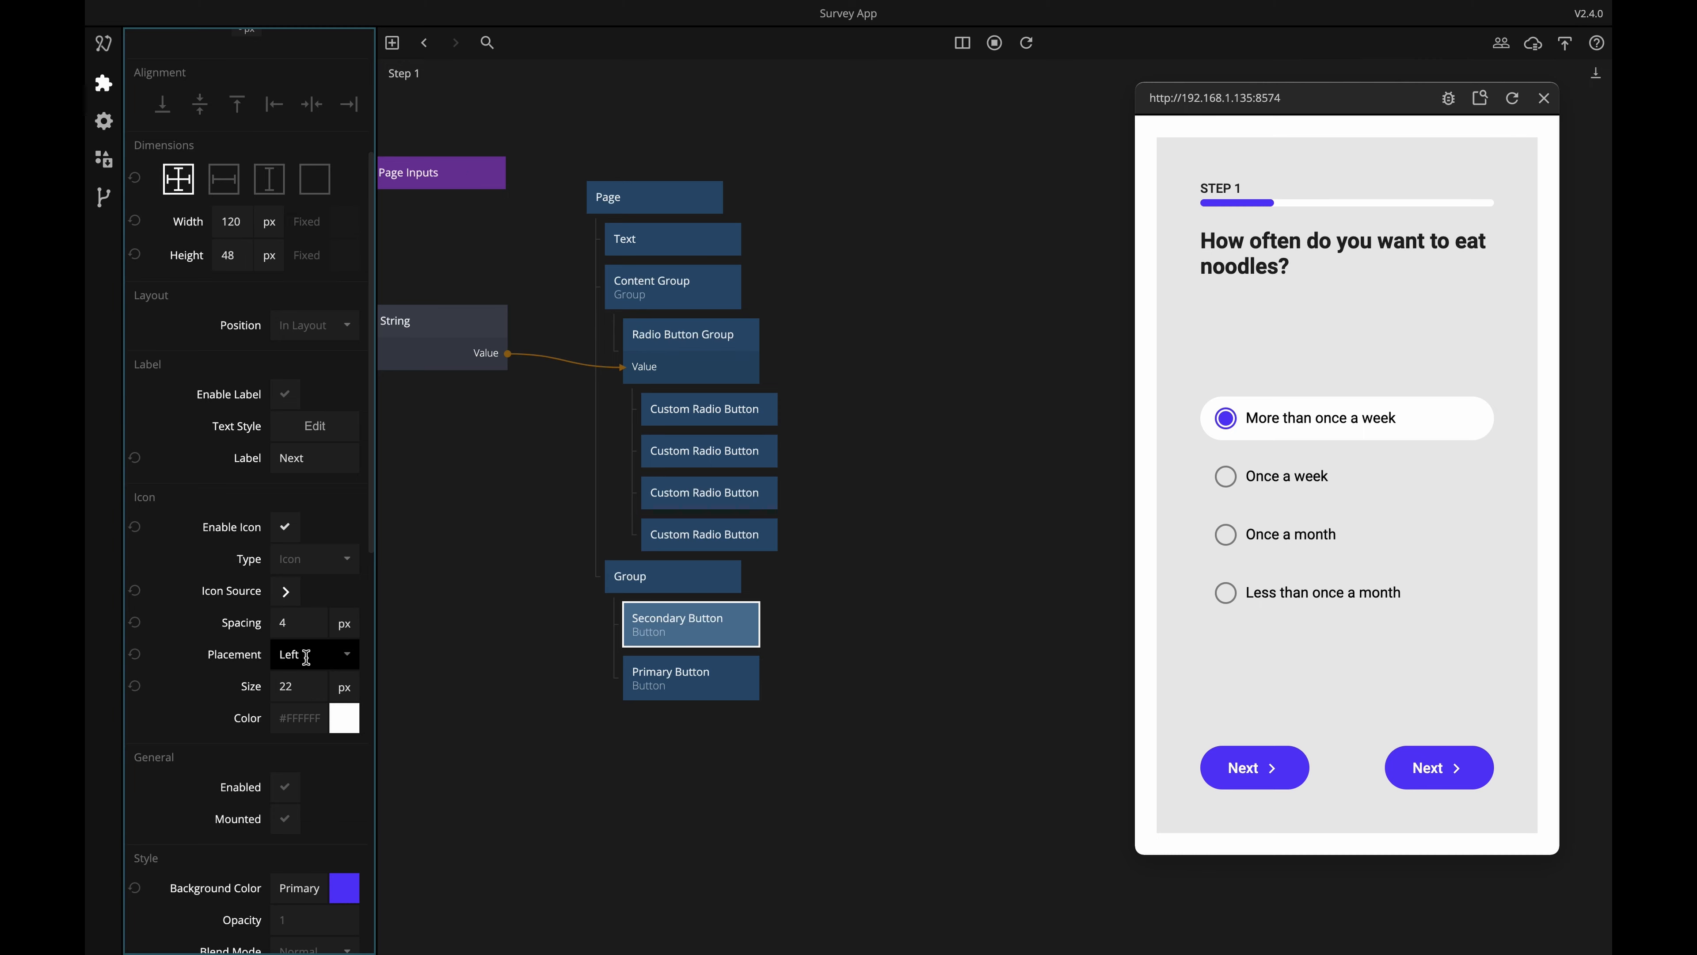
# Search the icon picker for "arrow", set the variant's icon to the left-pointing chevron and reload the preview.
pyautogui.click(288, 591)
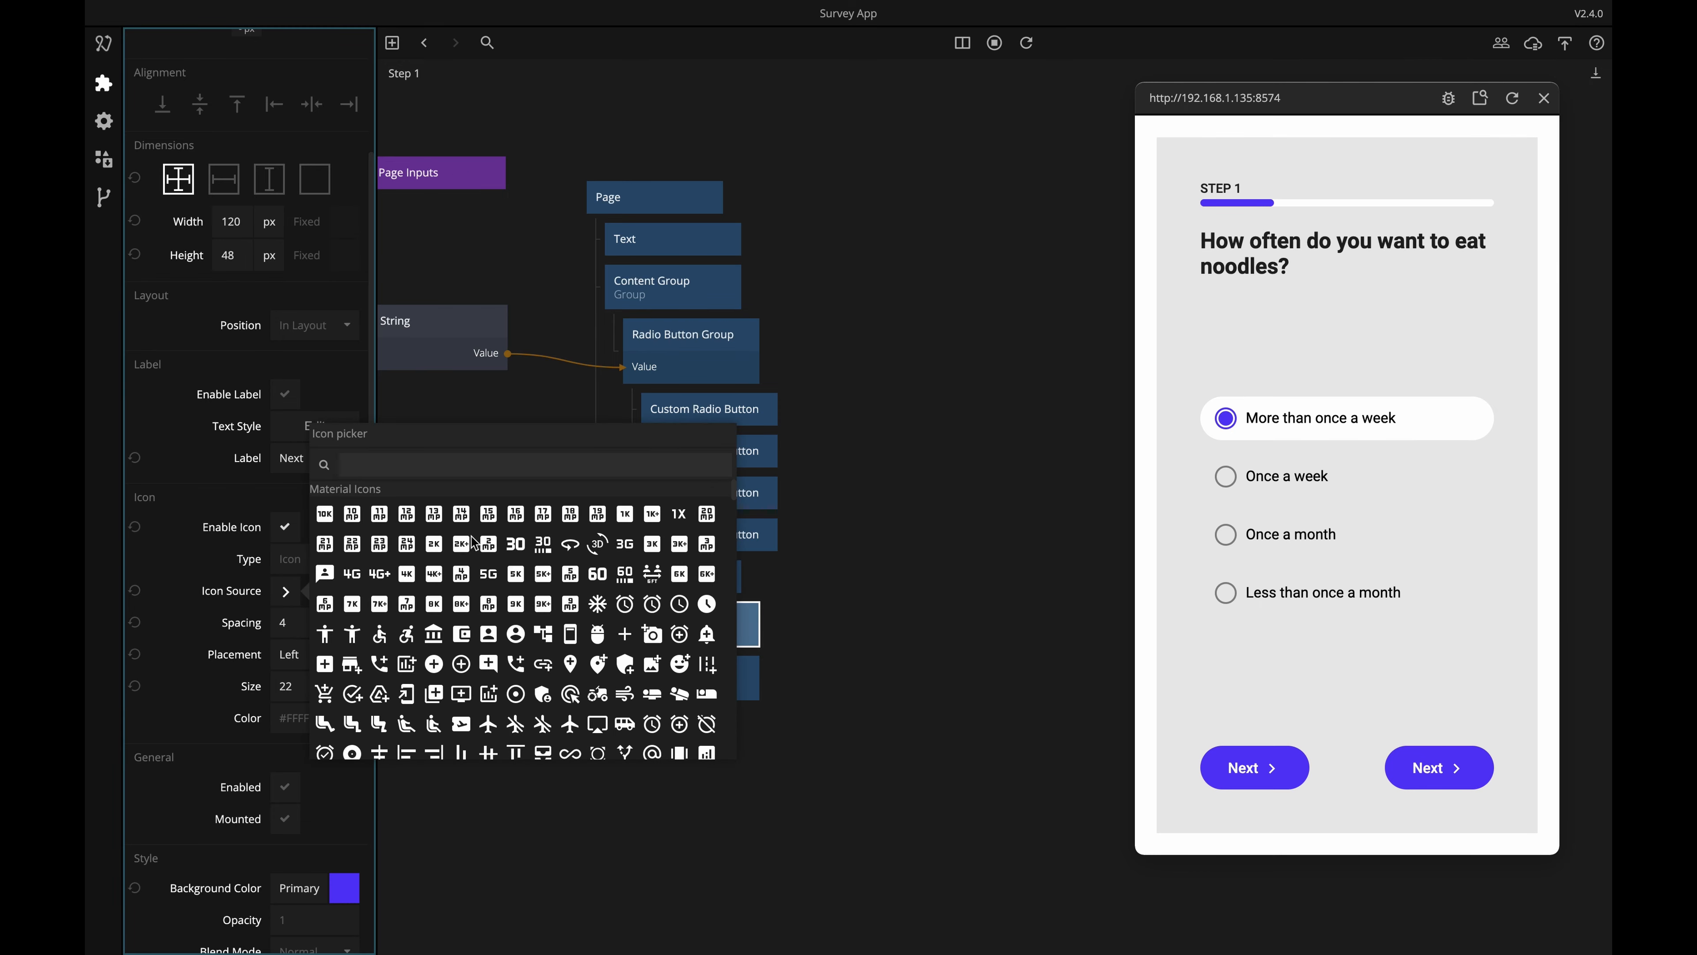
pyautogui.click(418, 465)
pyautogui.write('arro')
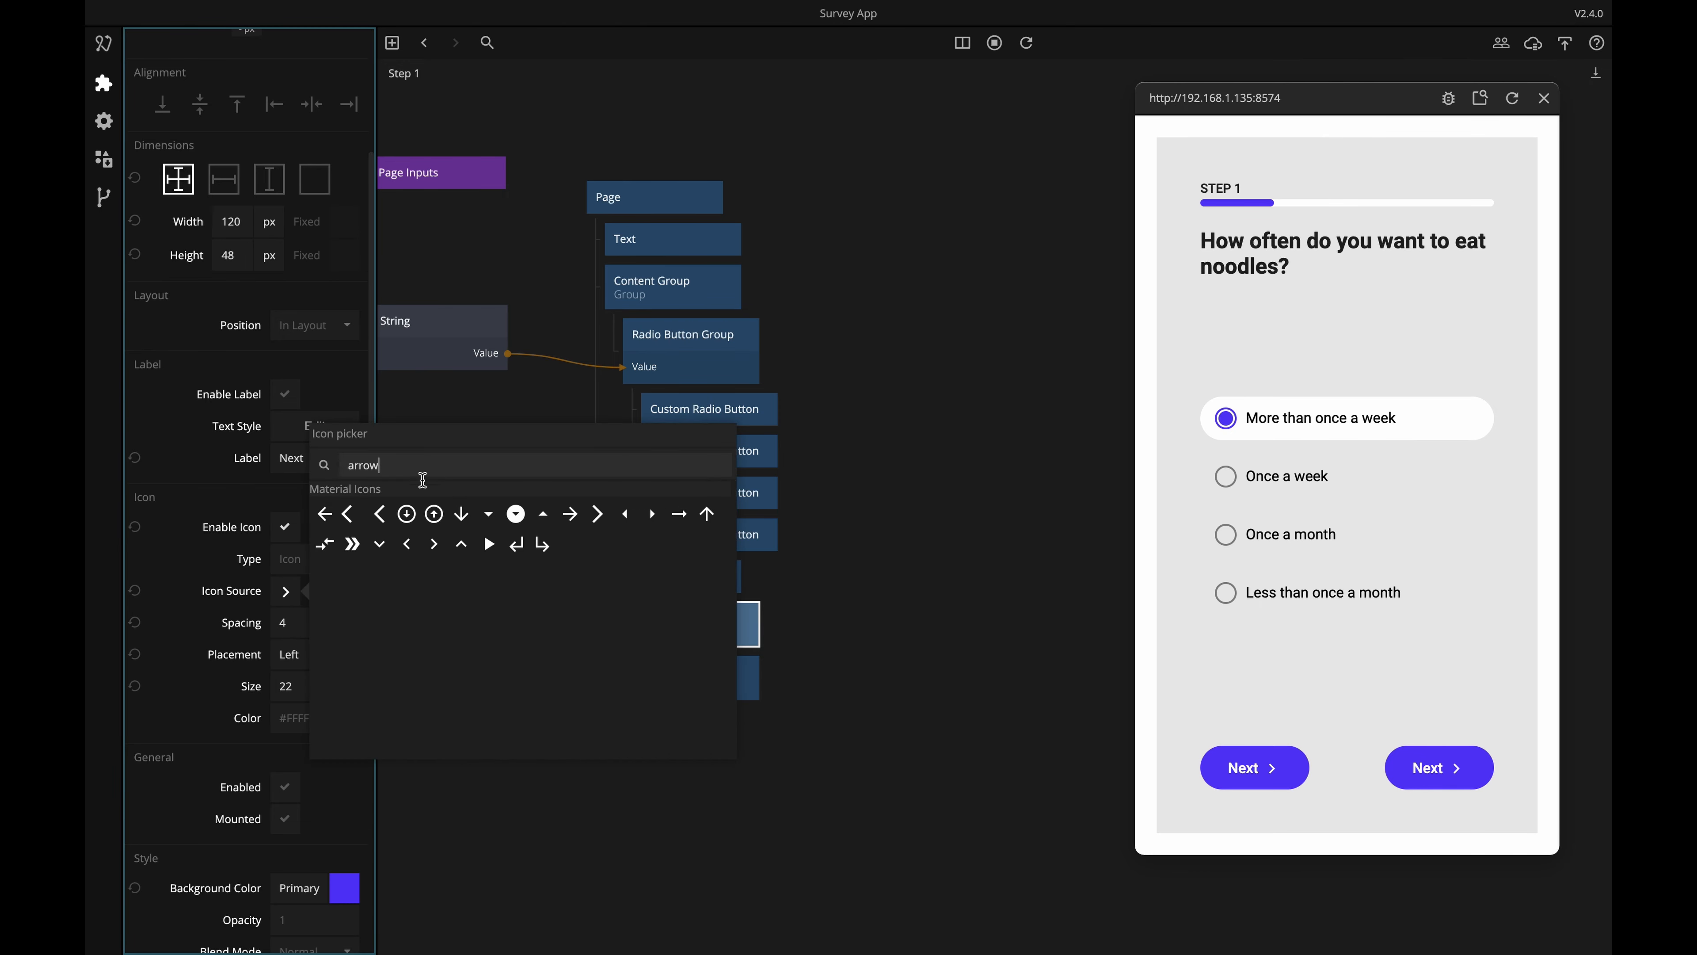
pyautogui.write('w')
pyautogui.click(408, 543)
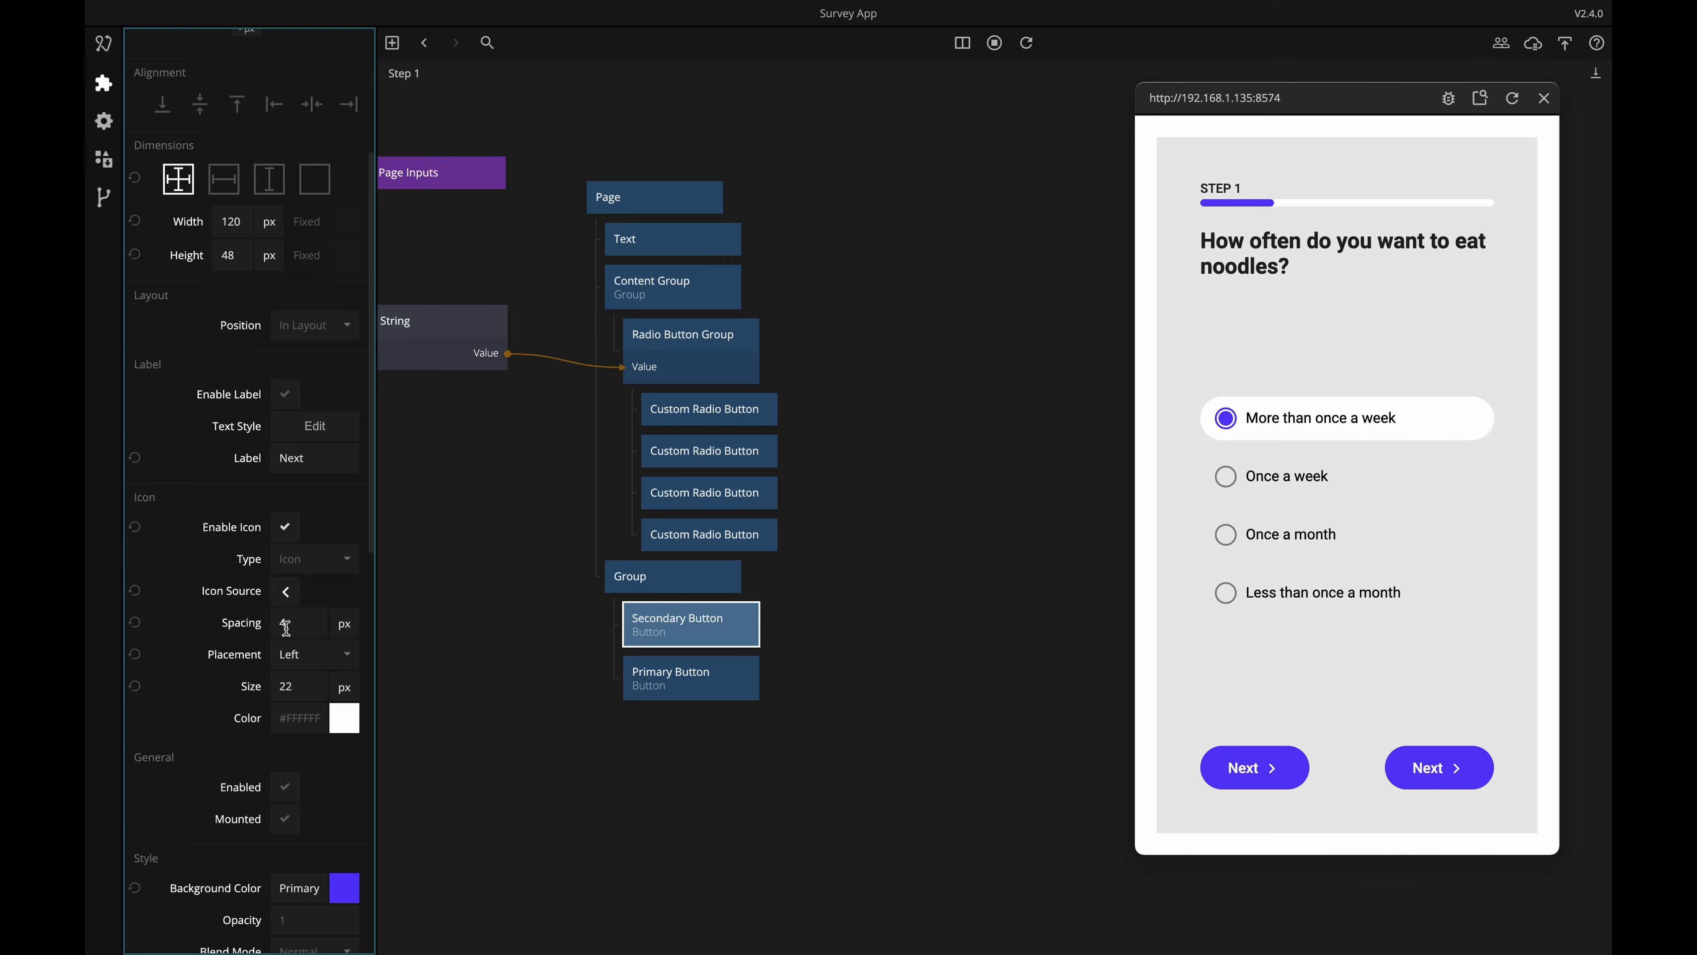
pyautogui.click(1514, 101)
# Set the Secondary Button variant's background color to transparent.
pyautogui.scroll(-3, 267, 485)
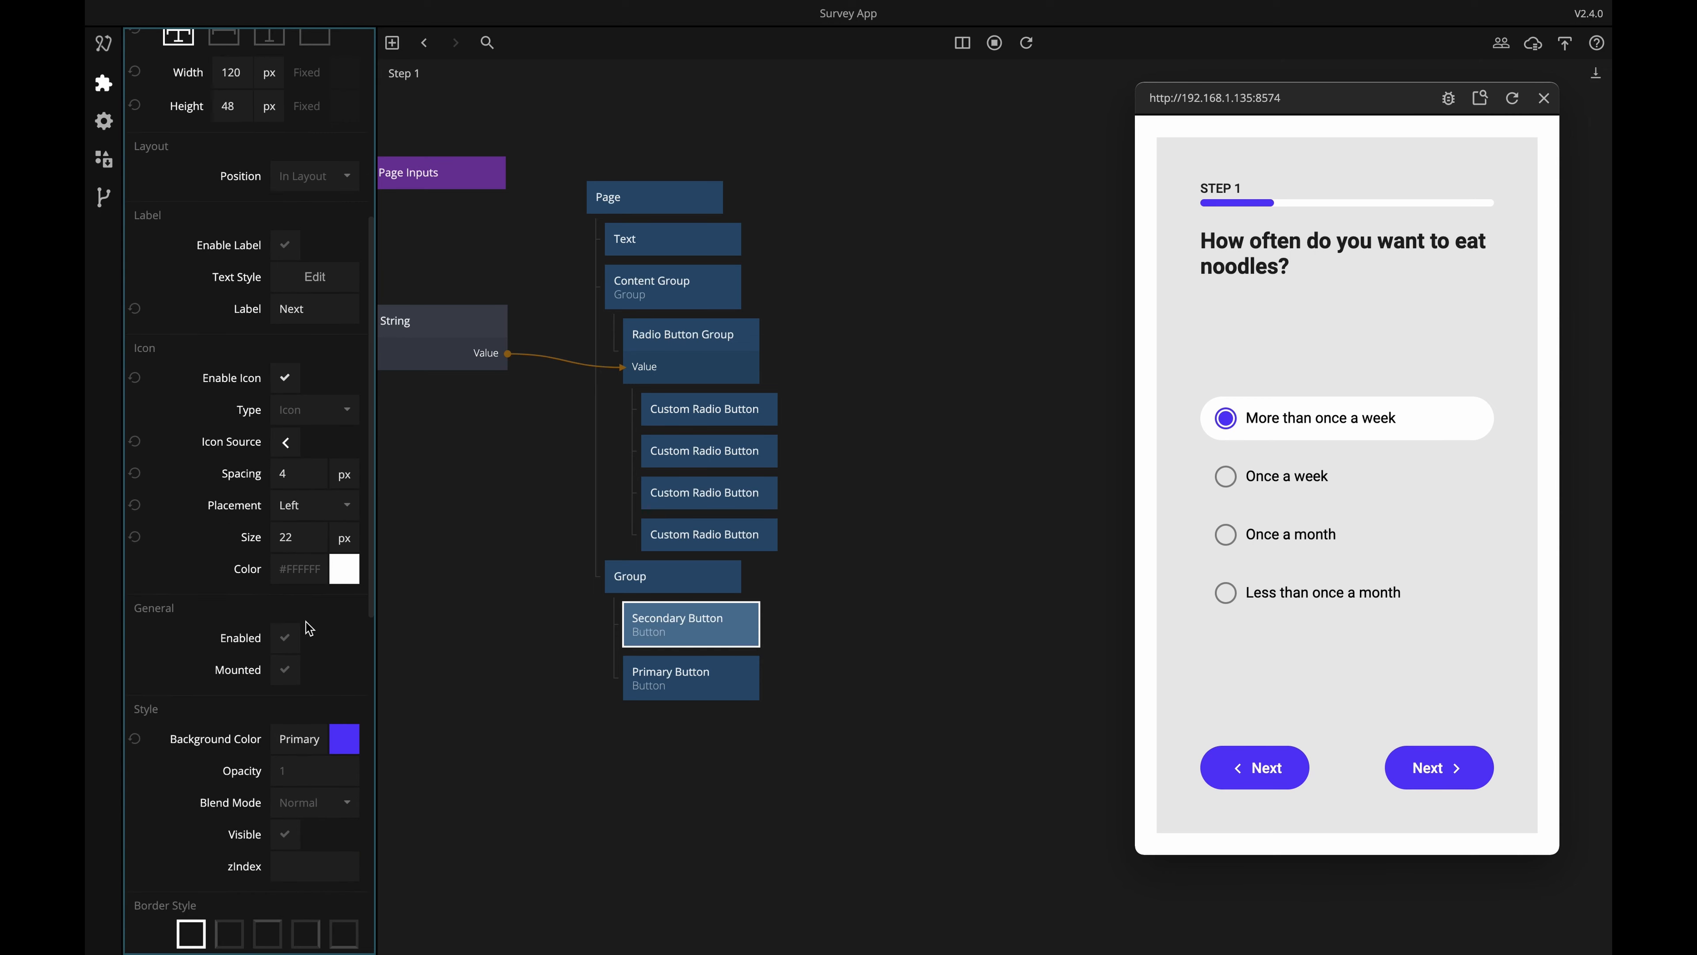
pyautogui.click(300, 741)
pyautogui.click(444, 928)
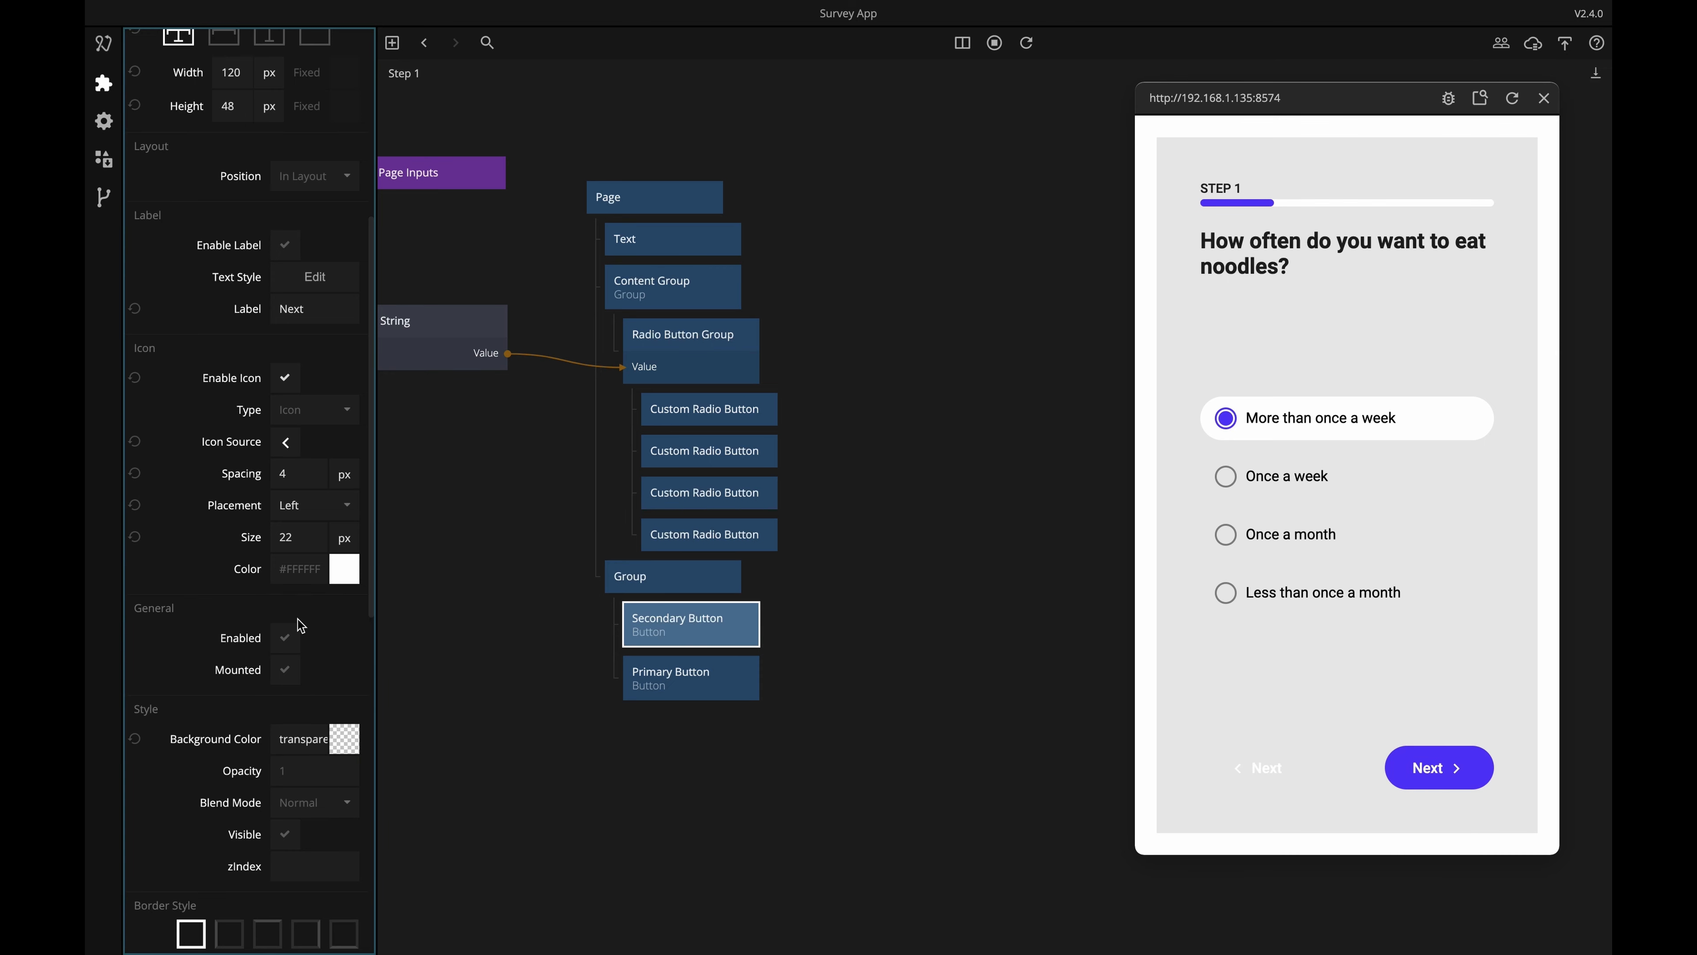
# Give the Secondary Button variant a Solid border in the Primary color.
pyautogui.scroll(-4, 309, 678)
pyautogui.click(307, 702)
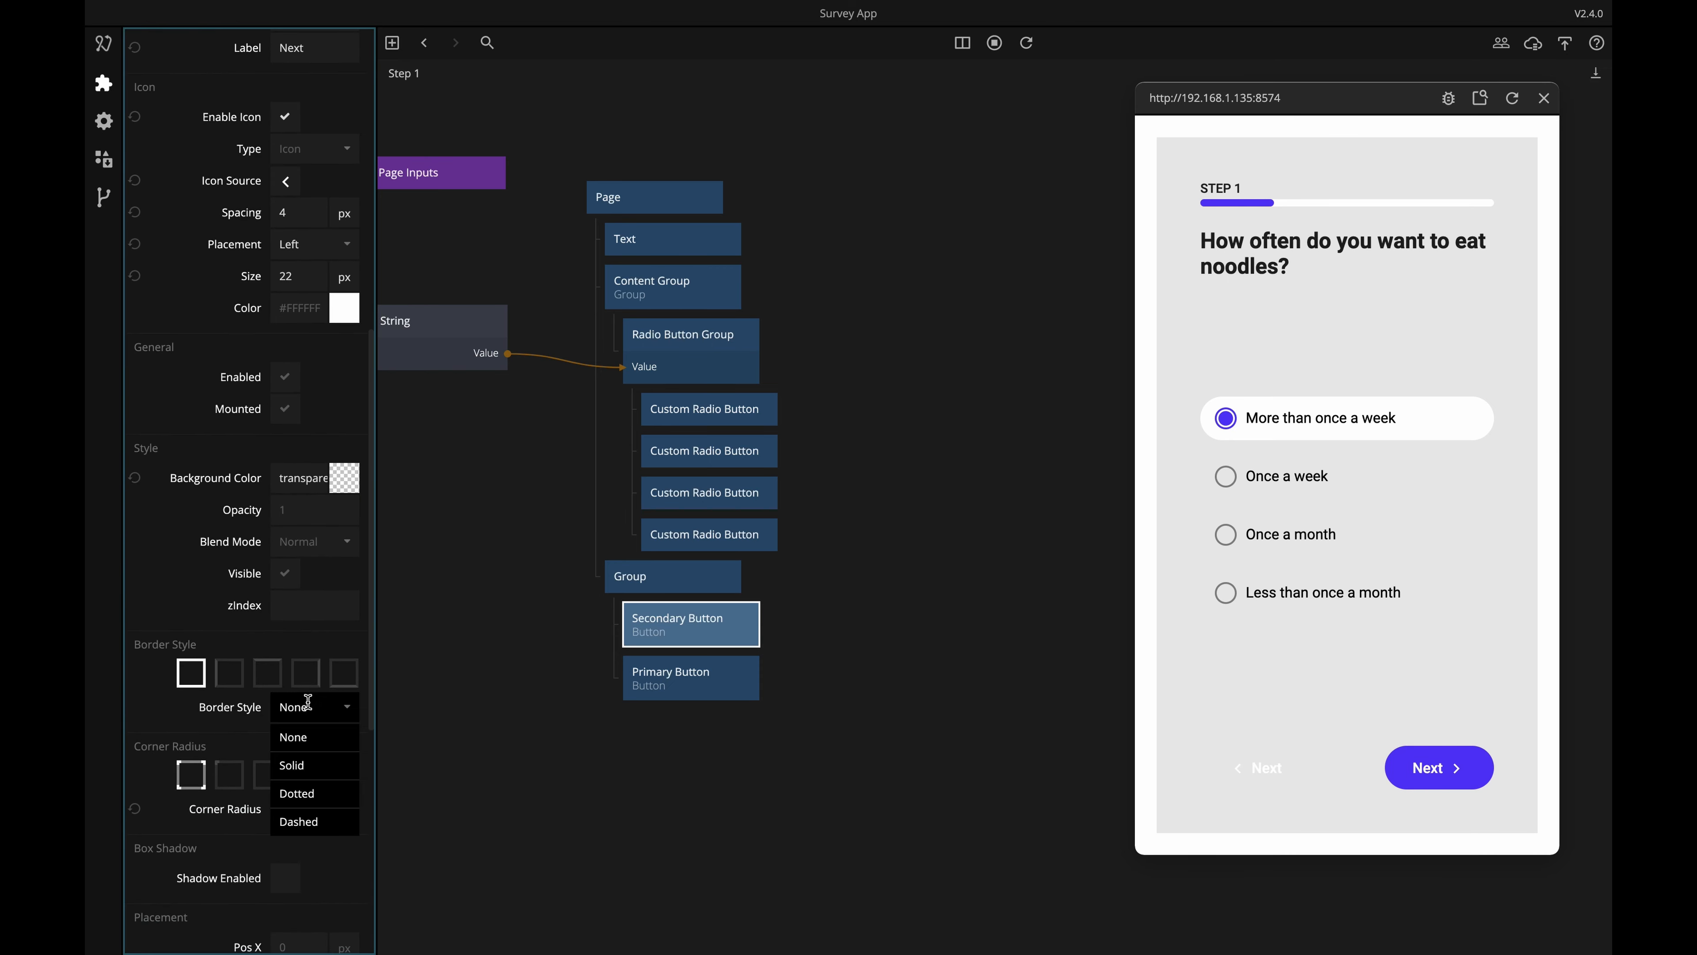
pyautogui.click(307, 767)
pyautogui.click(312, 773)
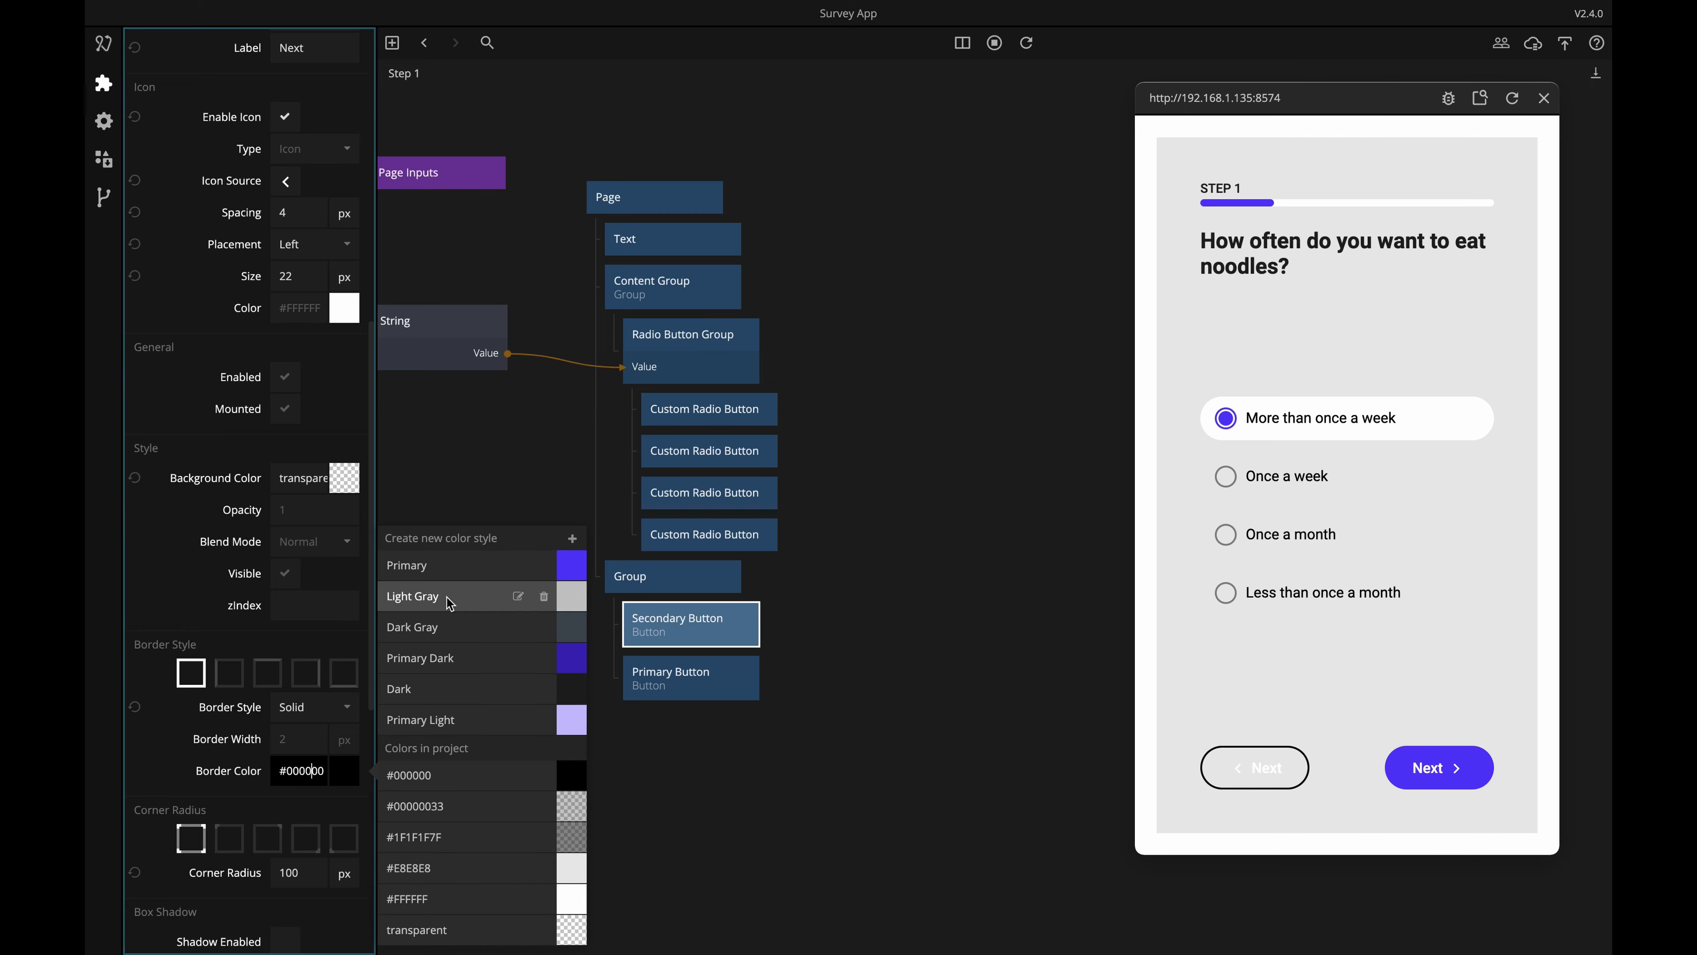
pyautogui.click(442, 573)
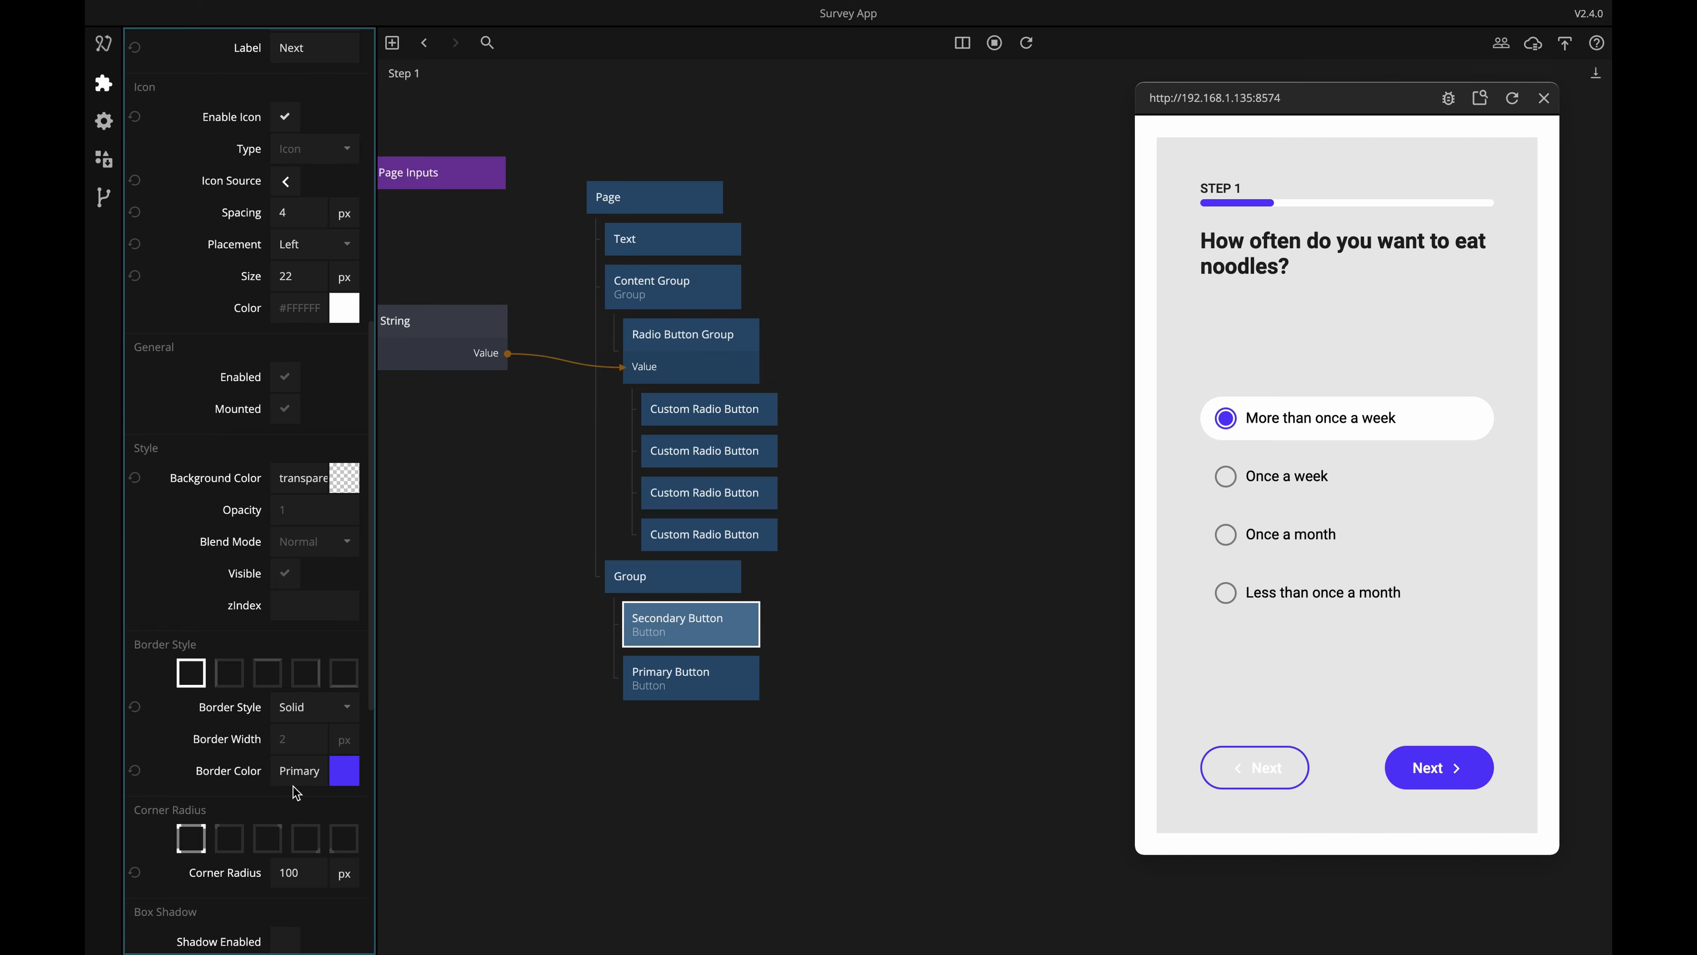
# Set the Secondary Button variant's icon color and label text color to Primary.
pyautogui.scroll(5, 292, 786)
pyautogui.click(301, 640)
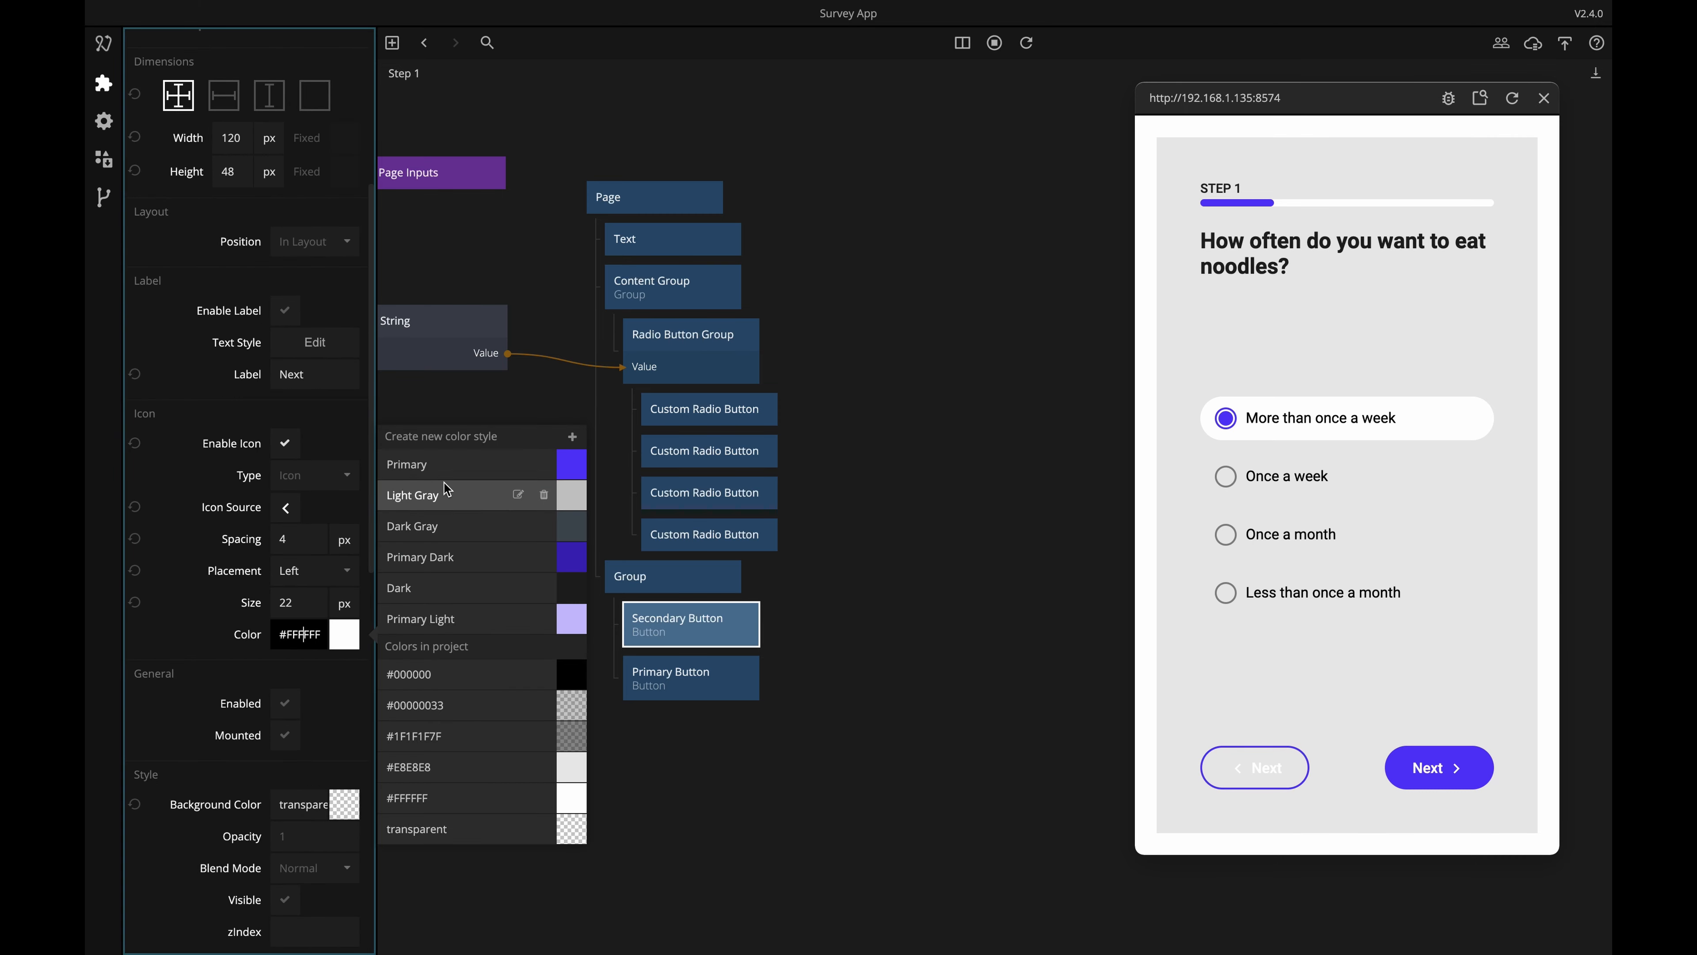
pyautogui.click(444, 460)
pyautogui.scroll(2, 278, 503)
pyautogui.click(315, 460)
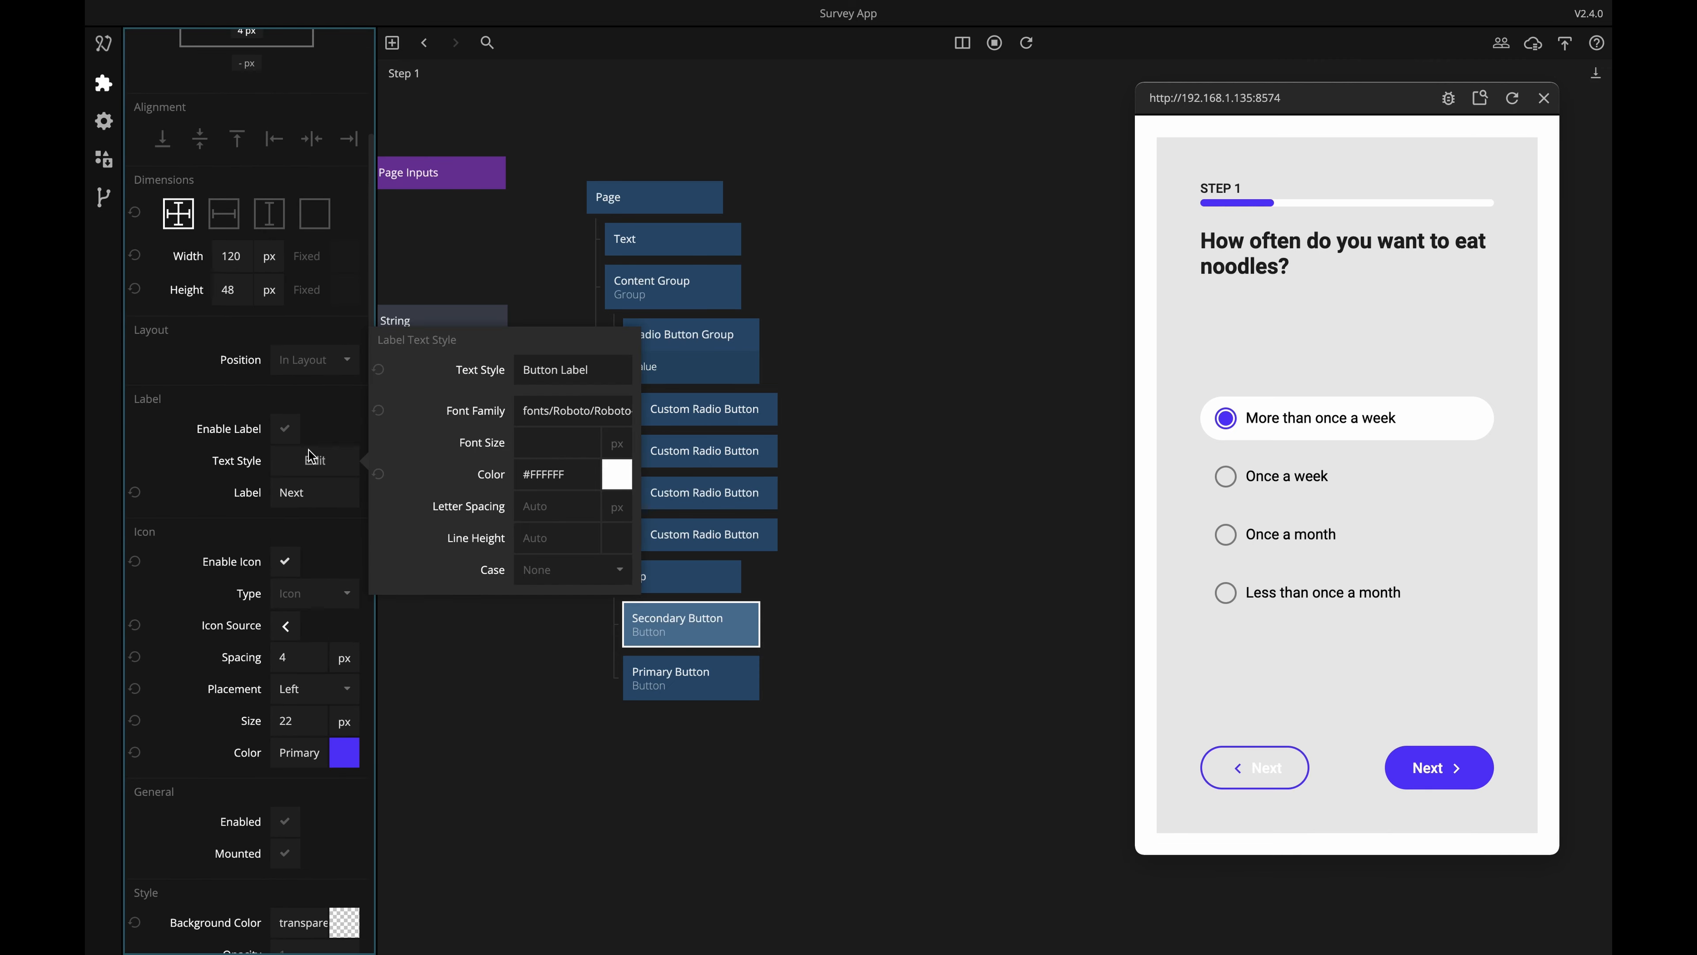
pyautogui.click(542, 473)
pyautogui.click(715, 305)
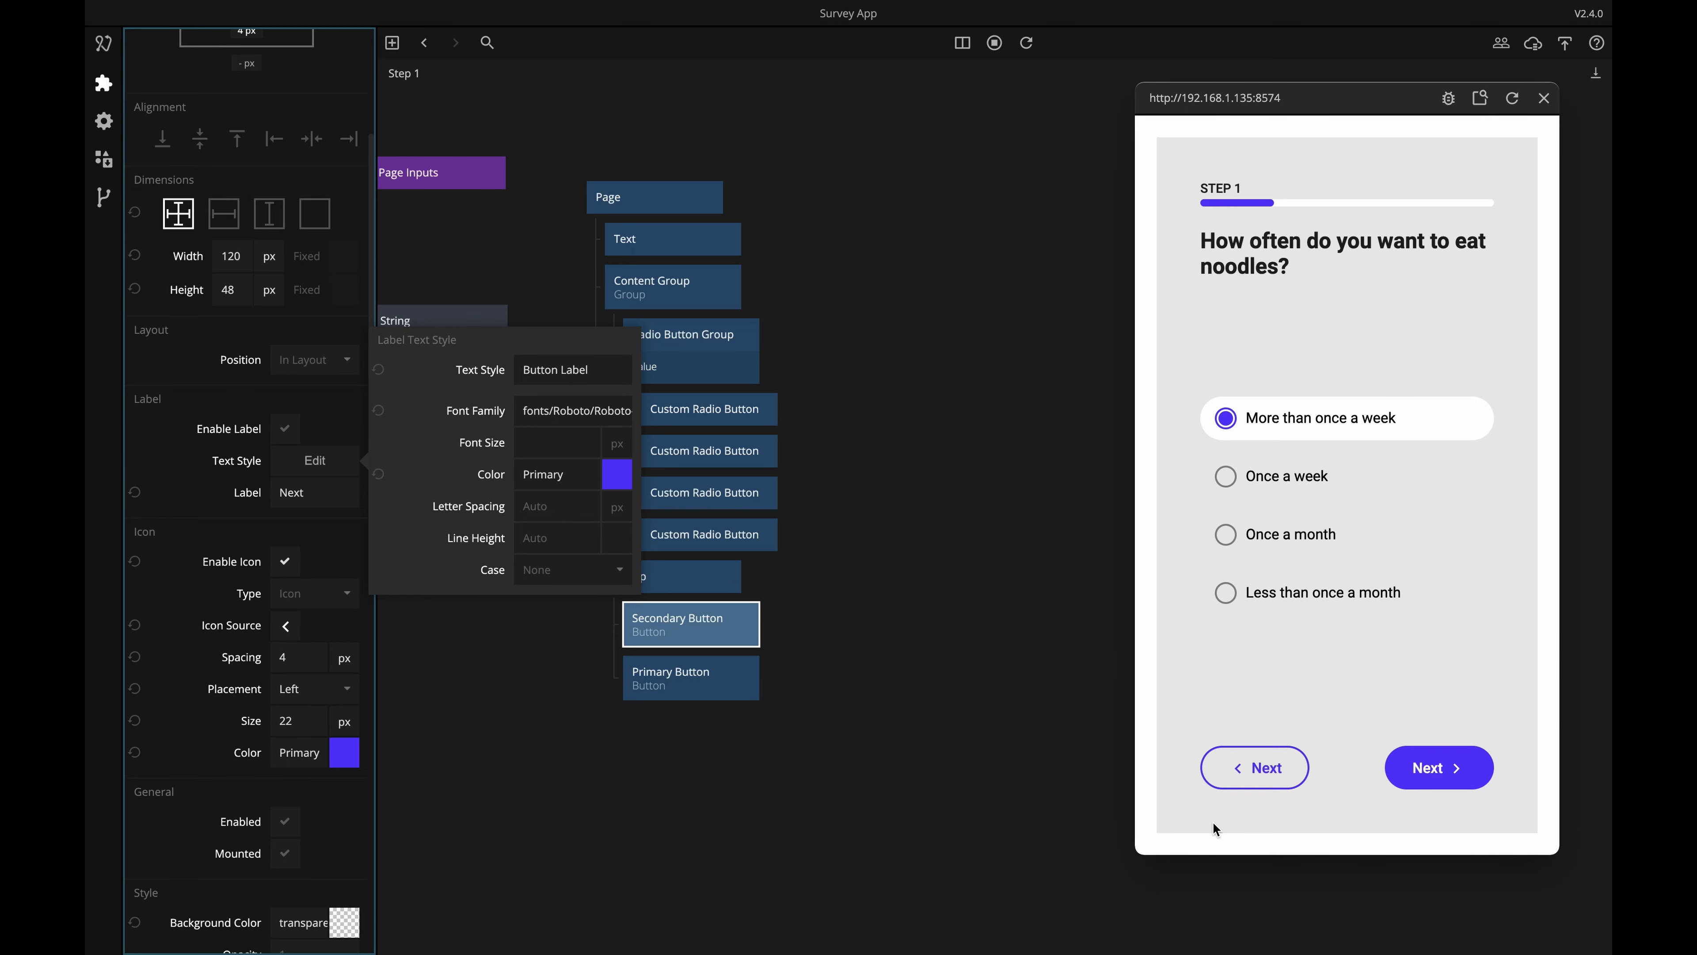
# Set the variant's Hover state background color to Primary Light, check it in the preview and leave variant editing.
pyautogui.click(1227, 778)
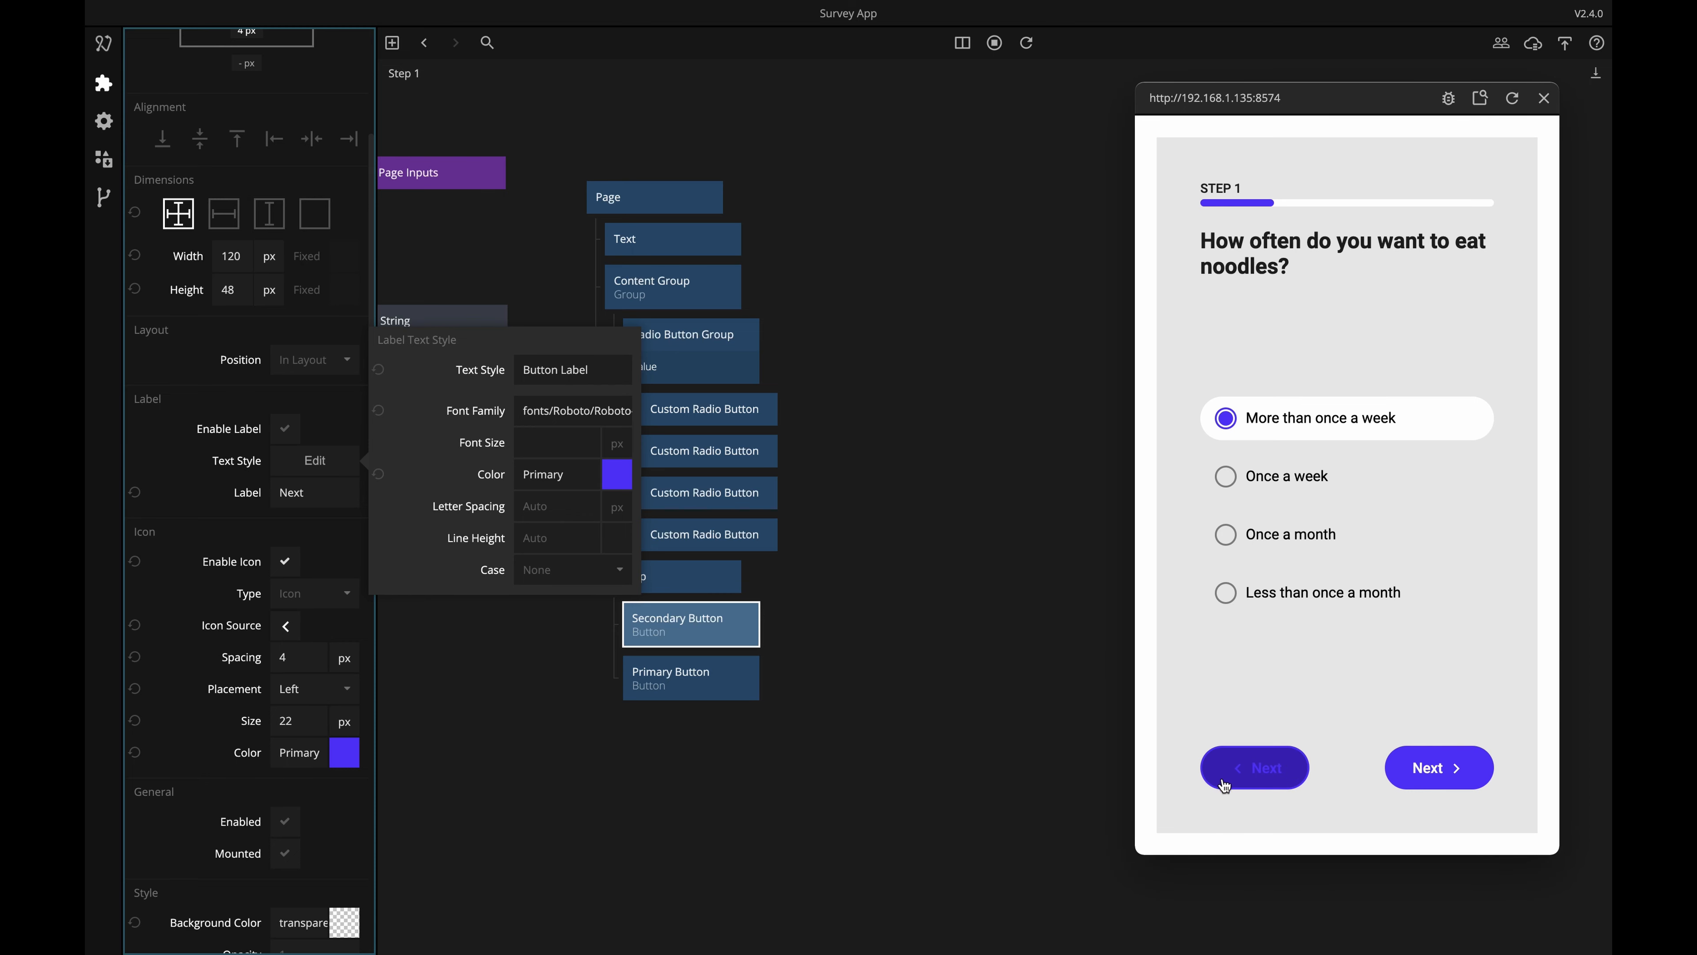
pyautogui.scroll(1, 225, 495)
pyautogui.scroll(4, 224, 496)
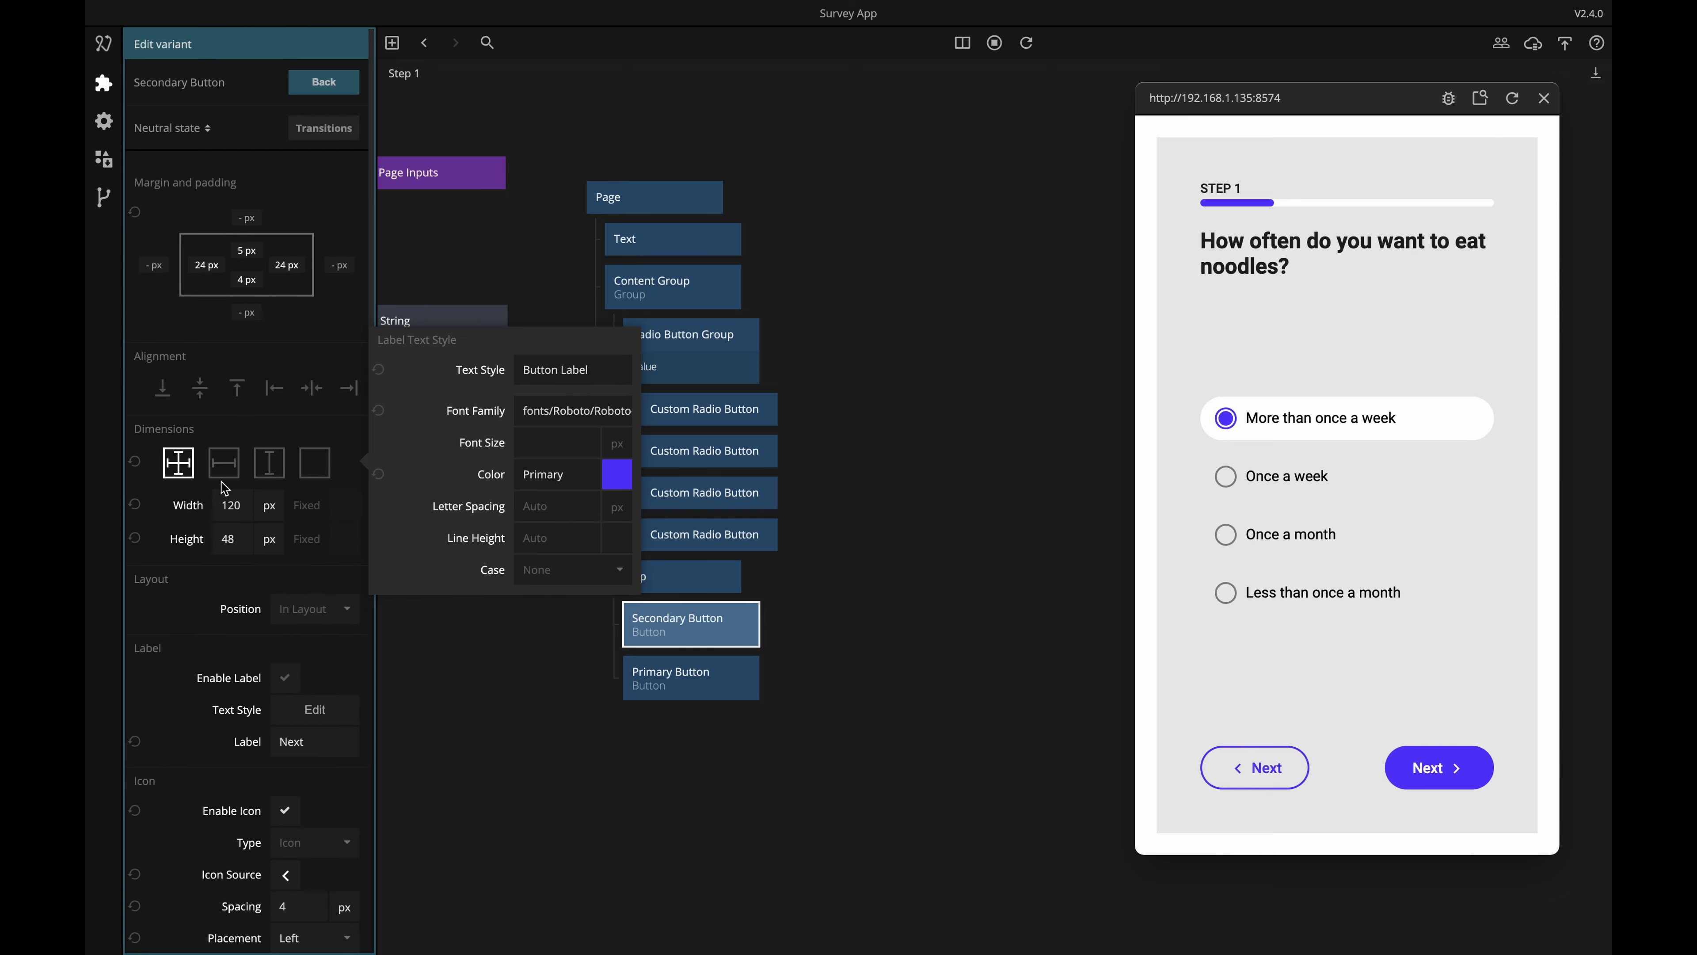
pyautogui.click(191, 126)
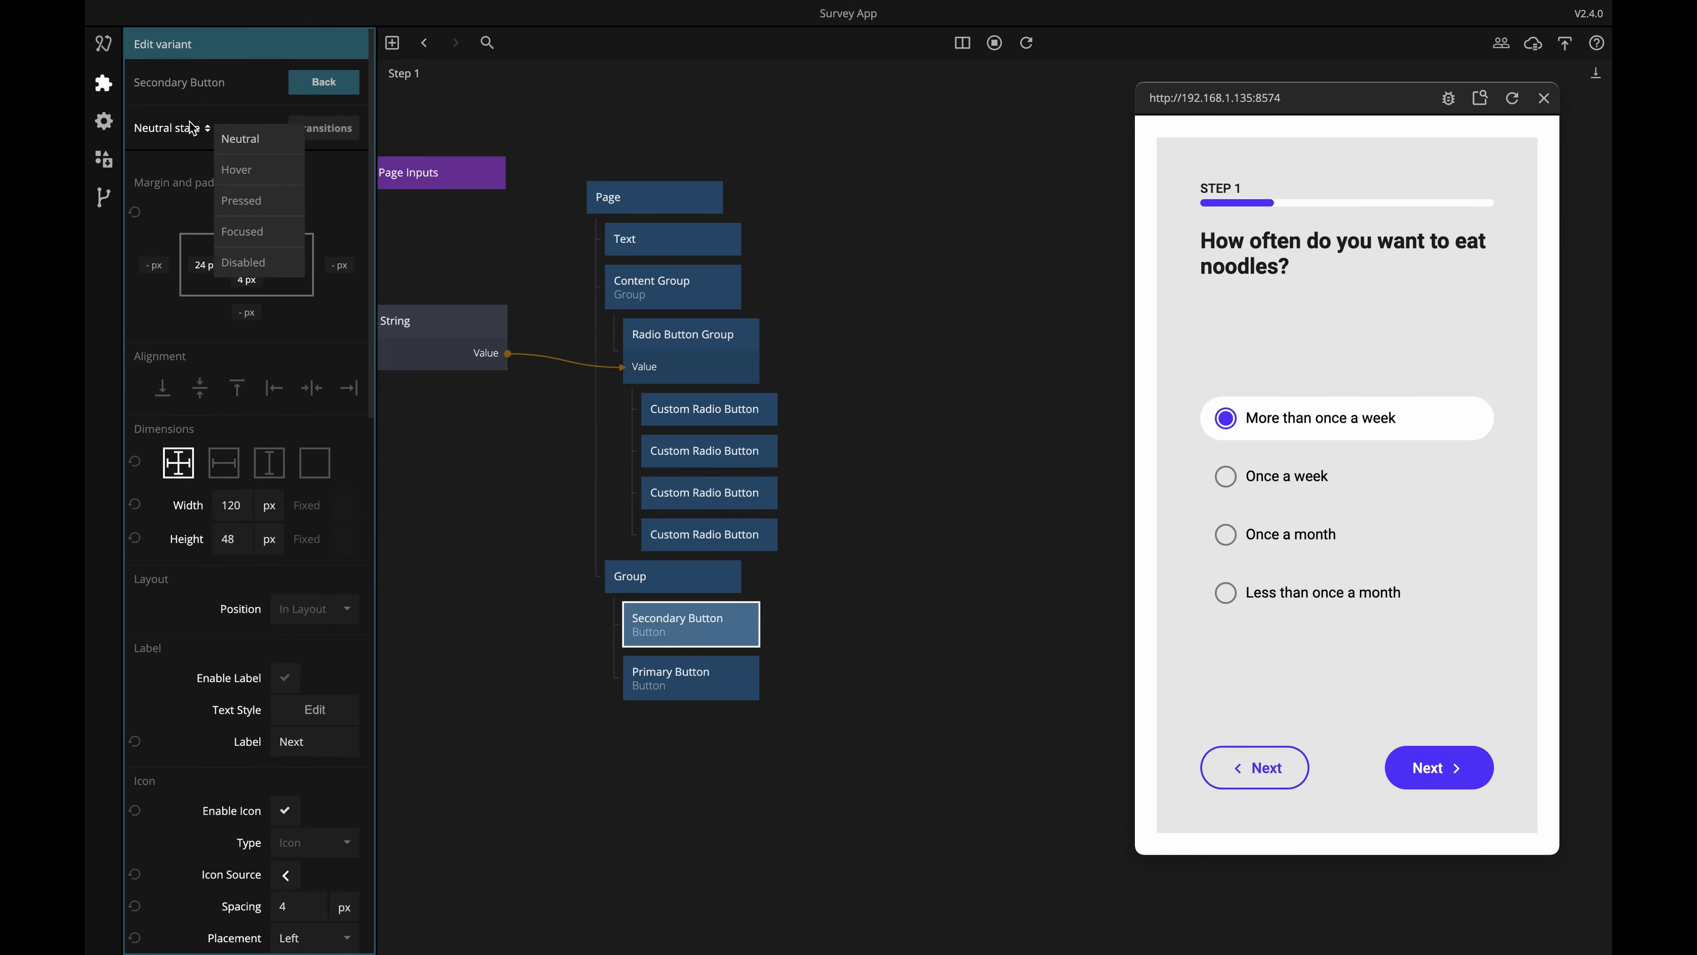
pyautogui.click(239, 169)
pyautogui.scroll(-5, 271, 628)
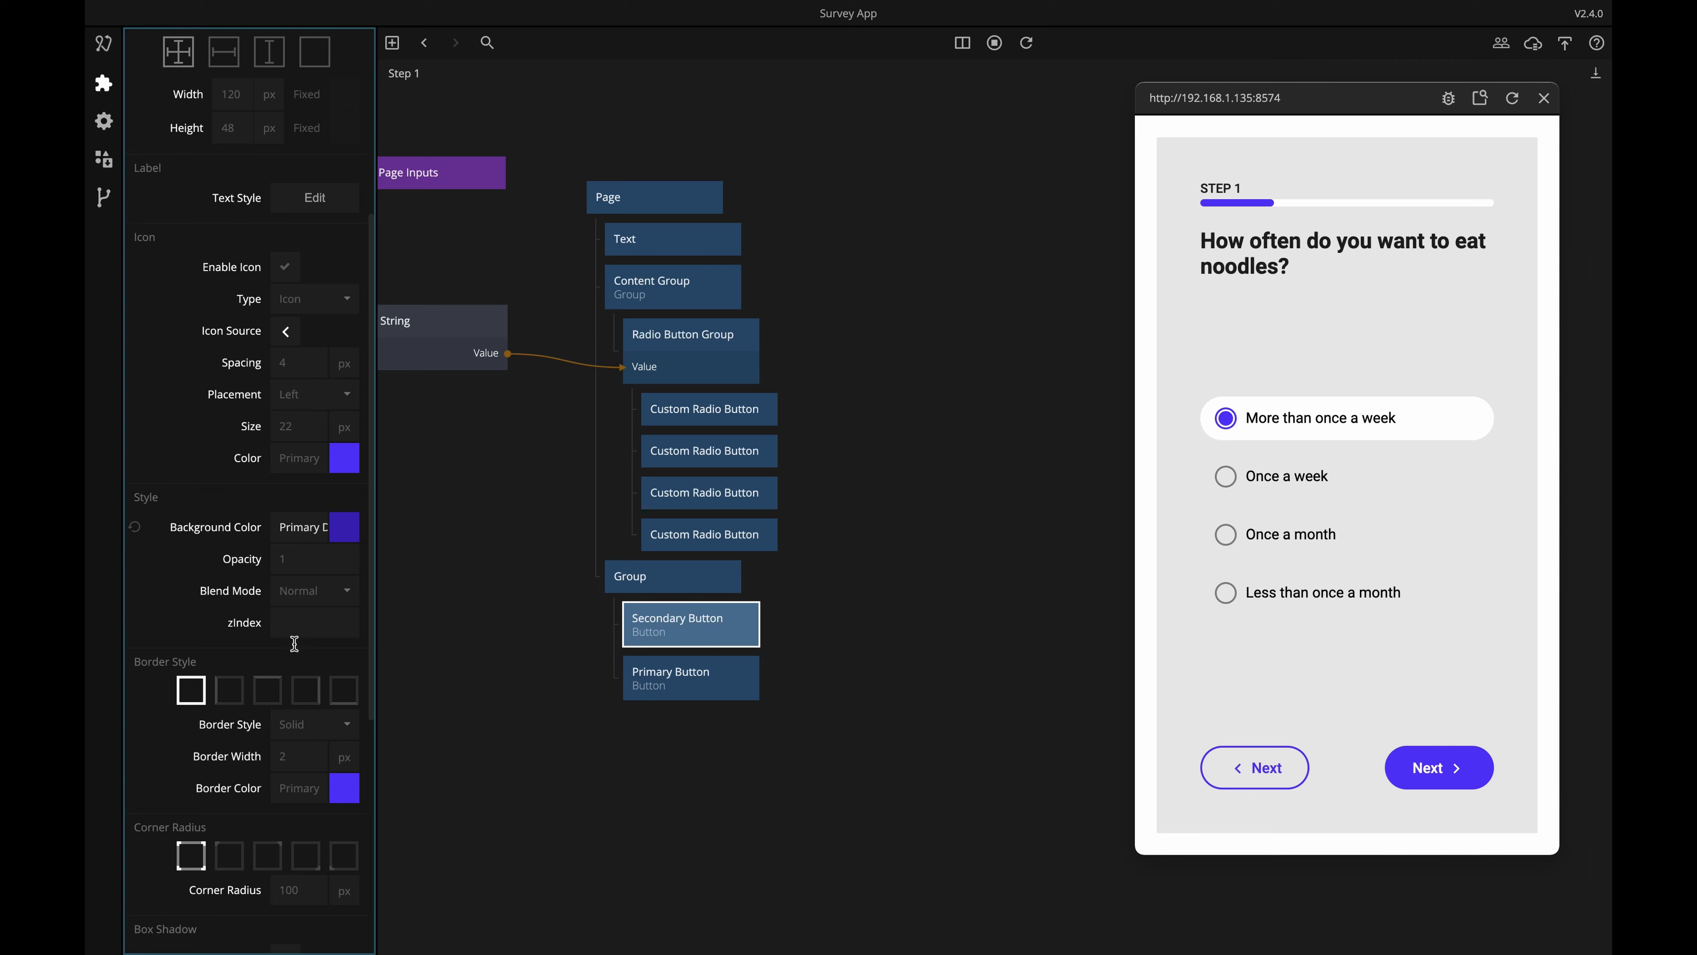
pyautogui.scroll(-2, 294, 620)
pyautogui.click(291, 461)
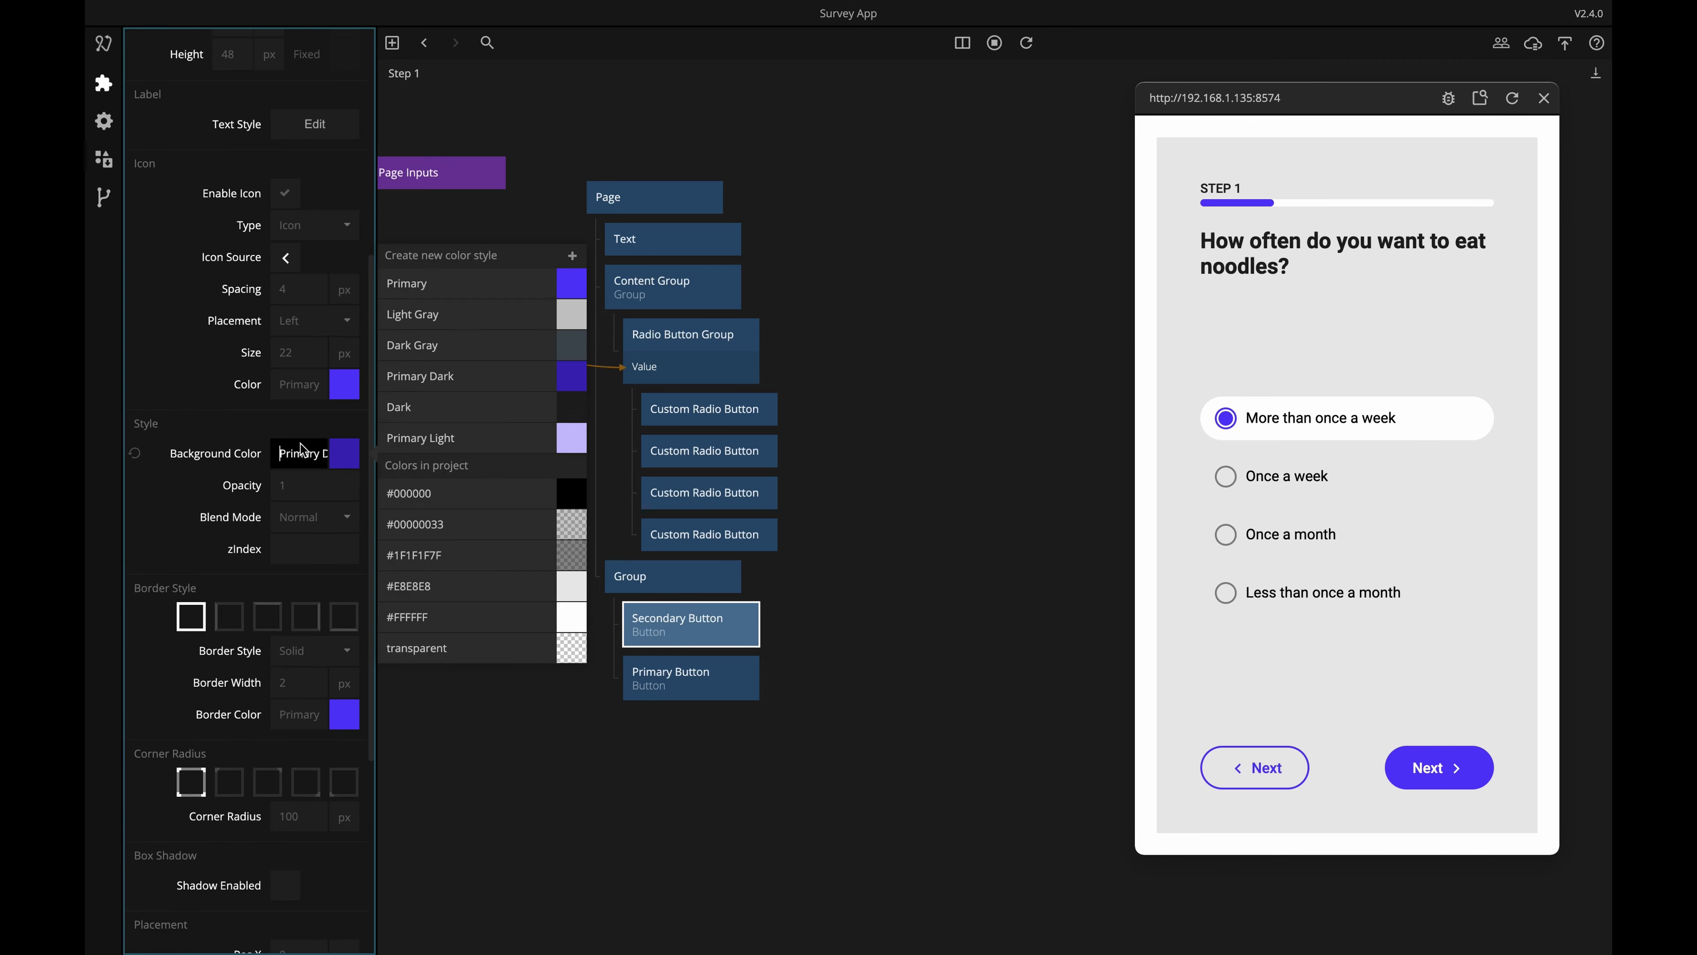
pyautogui.click(415, 439)
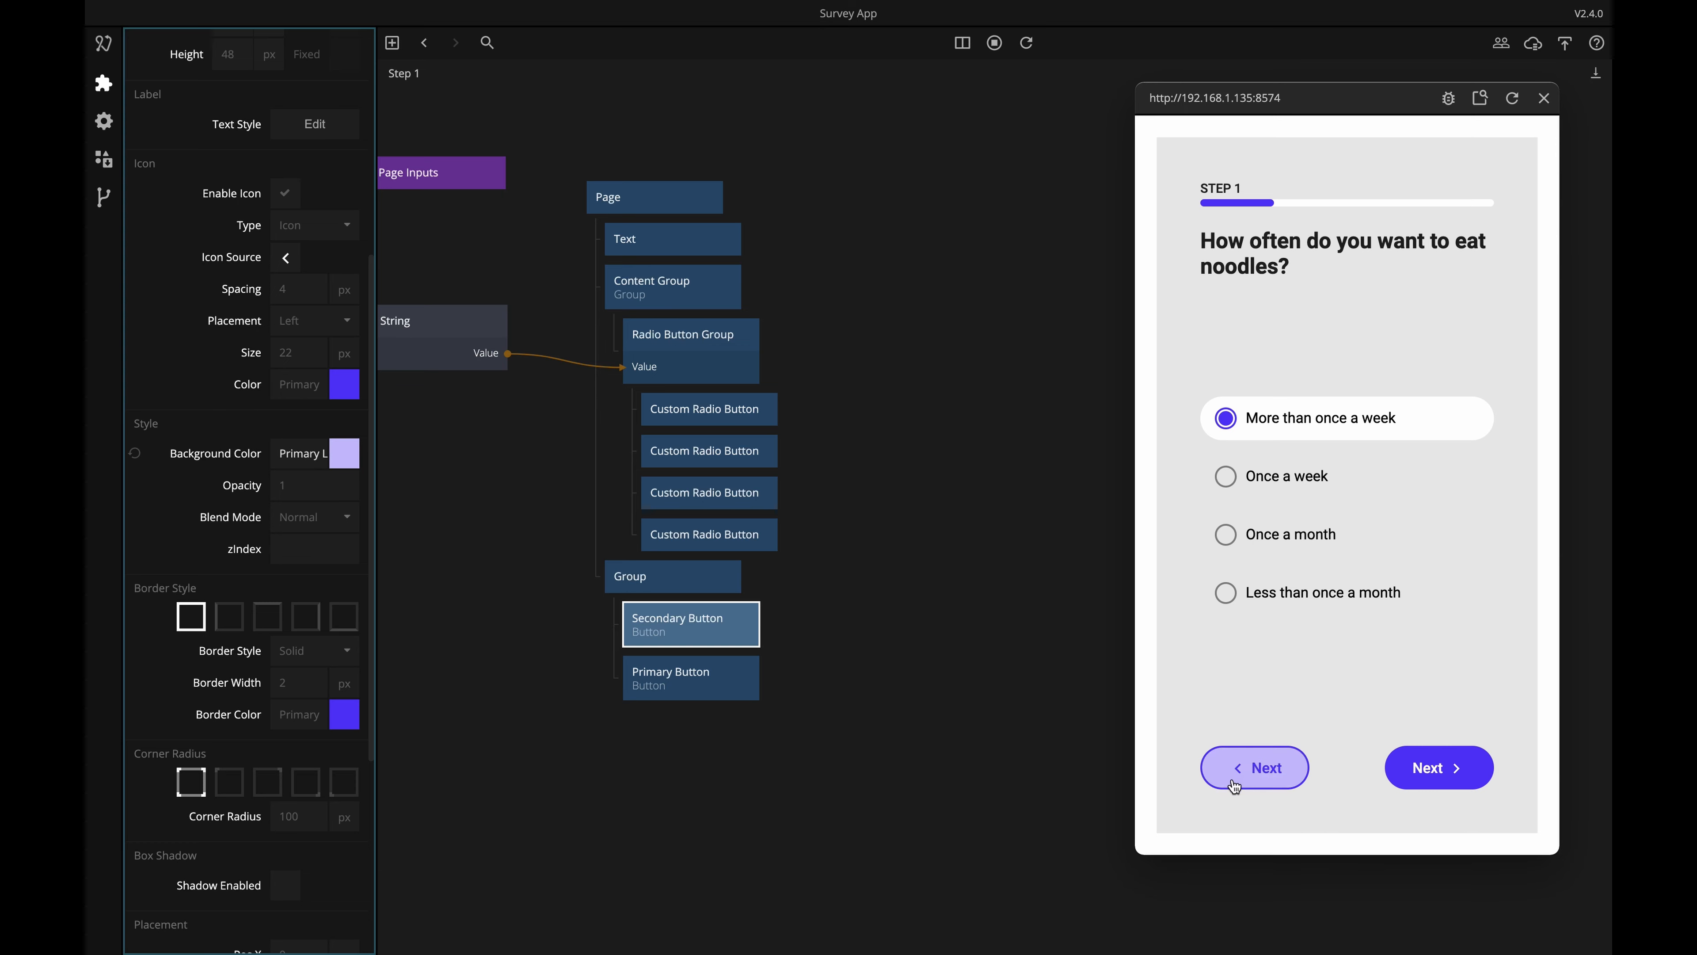
pyautogui.scroll(6, 282, 525)
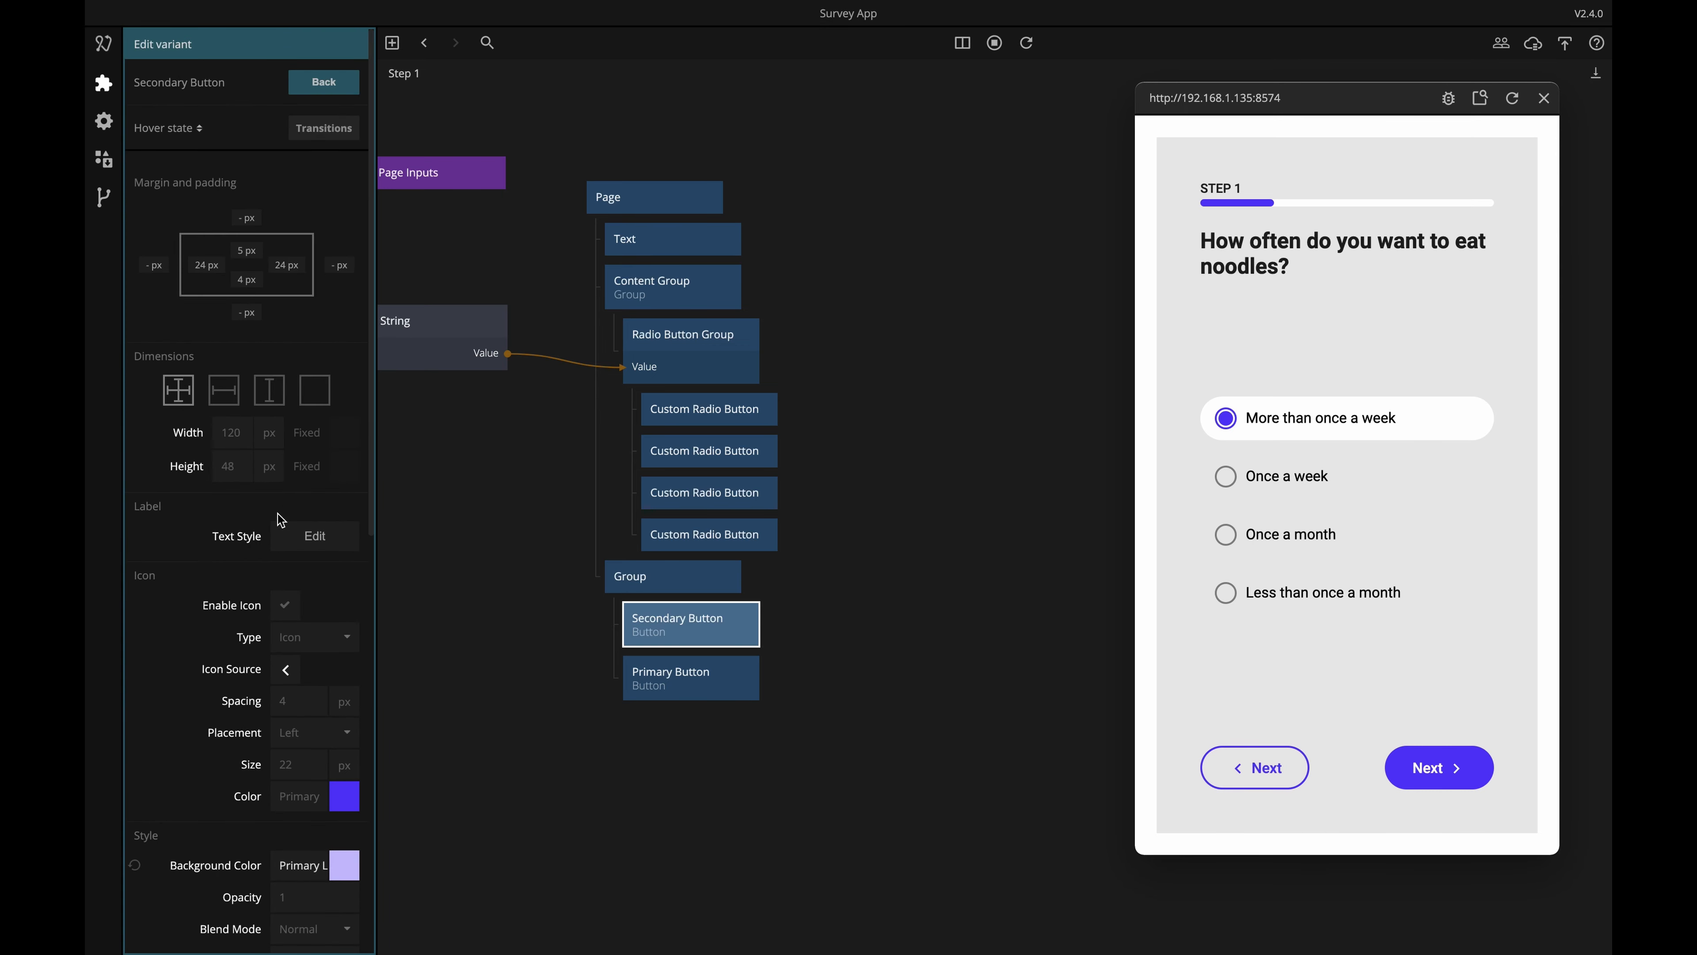
pyautogui.click(310, 91)
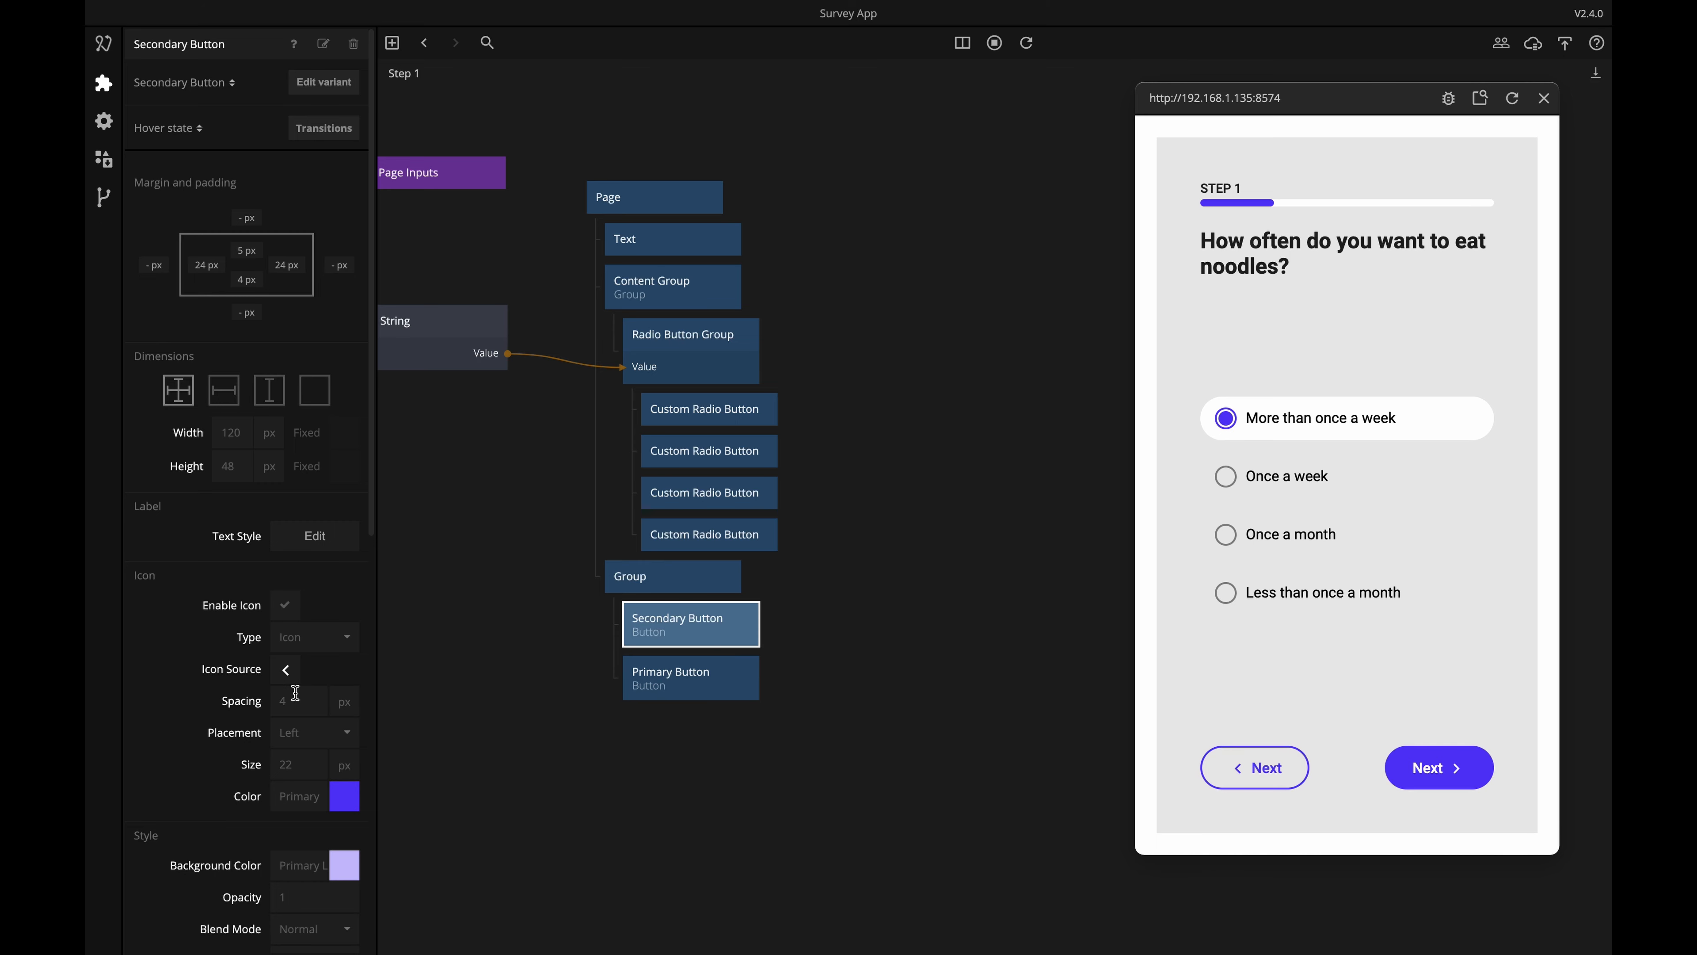
# Return the Secondary Button node to its Neutral state and set its label to "Back".
pyautogui.scroll(-1, 295, 692)
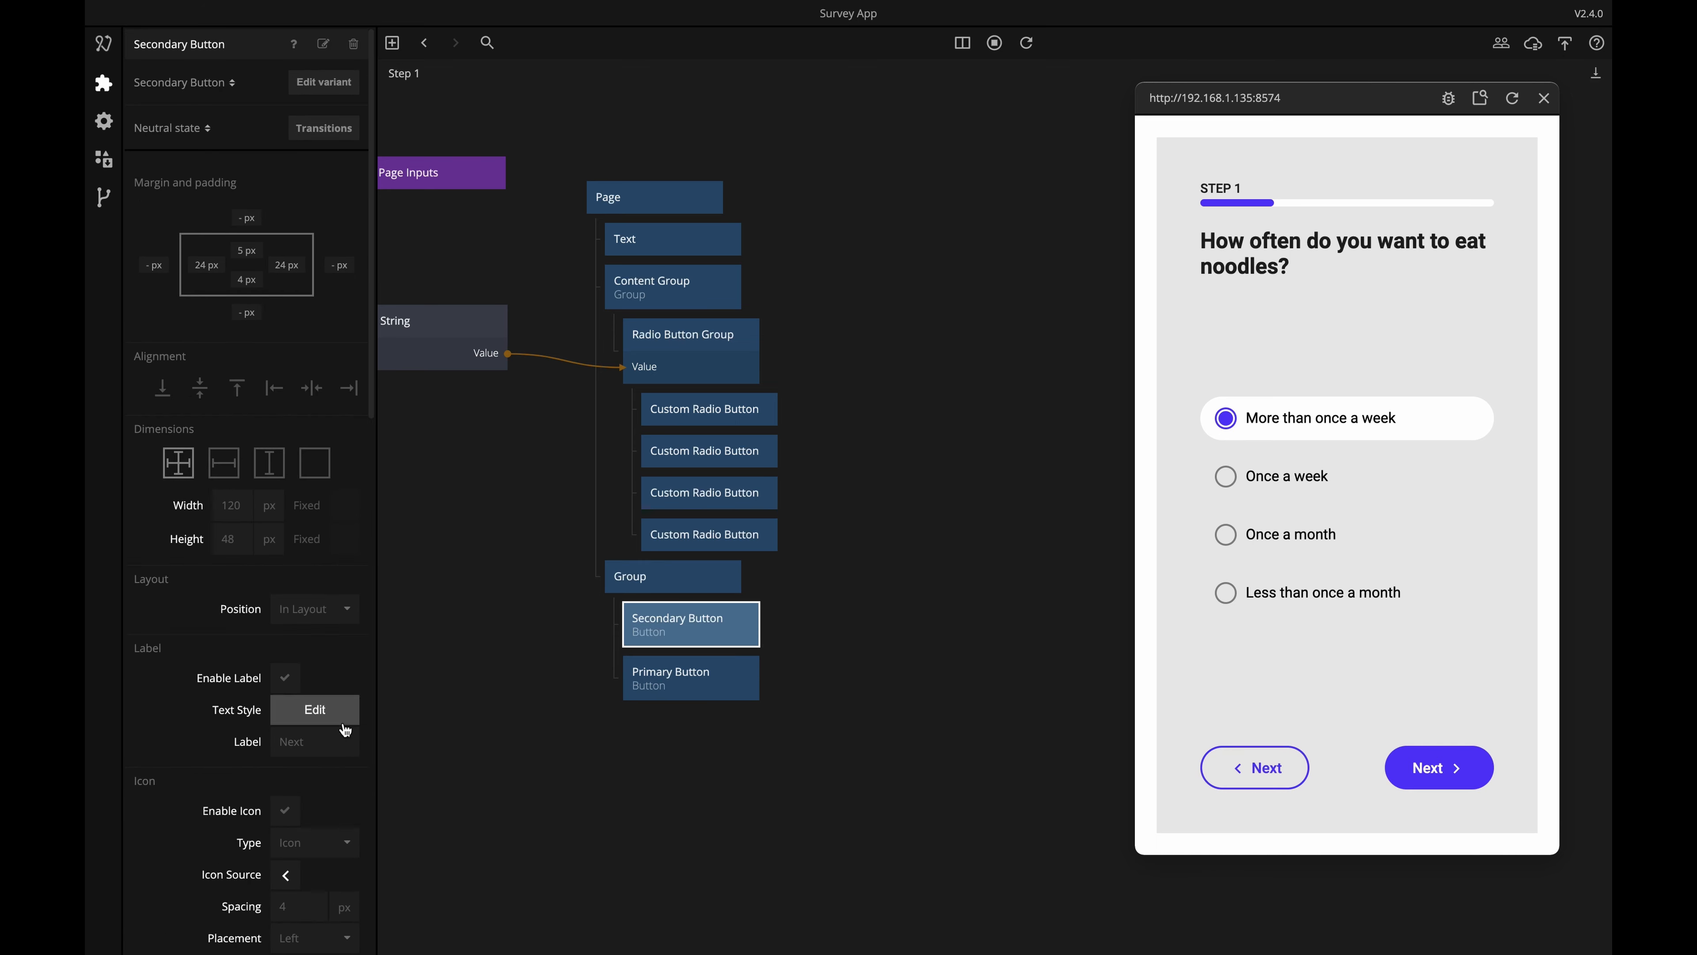
pyautogui.doubleClick(321, 746)
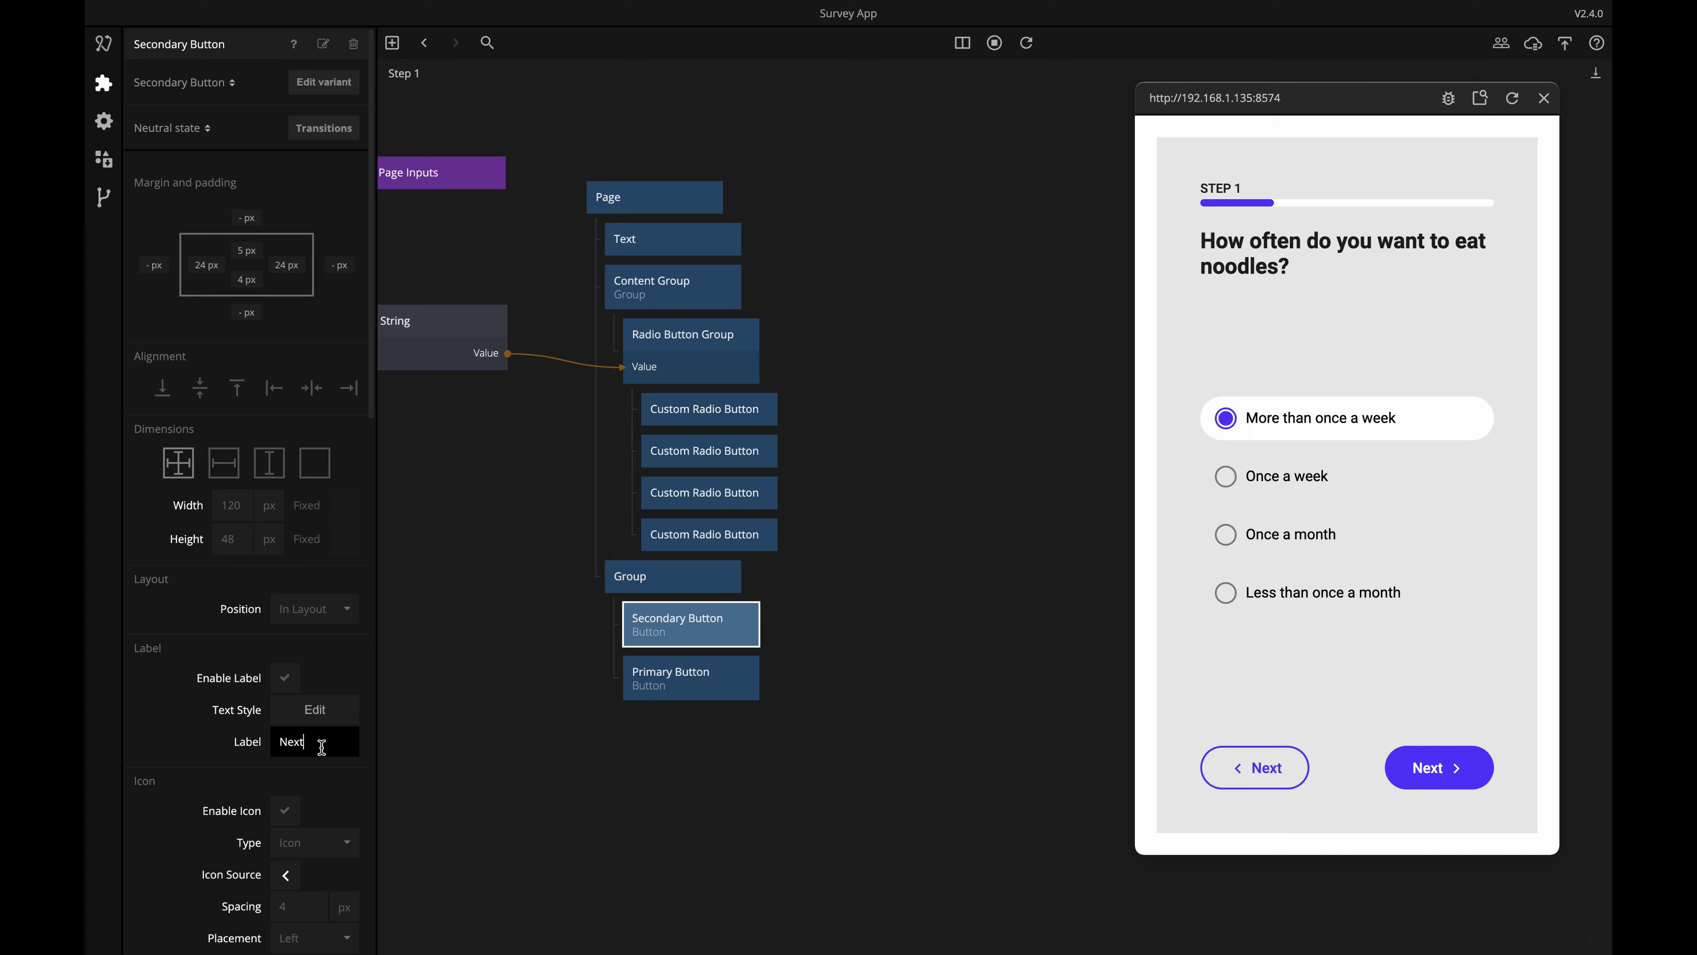
pyautogui.write('Back')
pyautogui.click(580, 832)
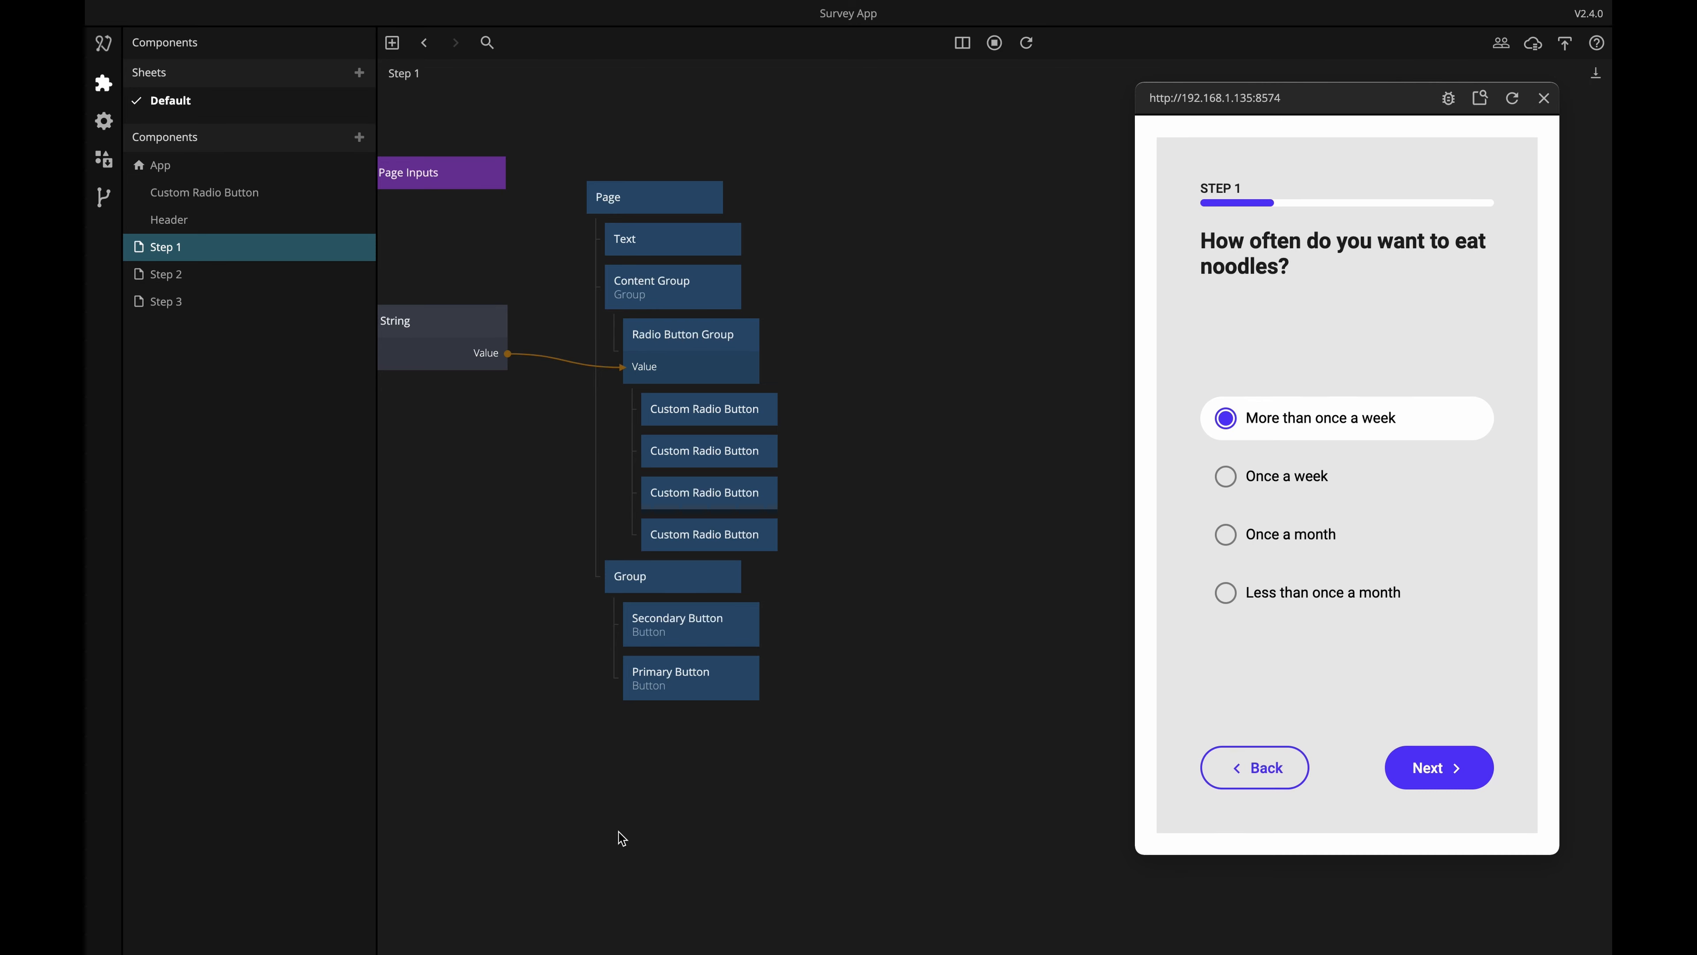
# Create a new visual component named "Button Section".
pyautogui.click(360, 139)
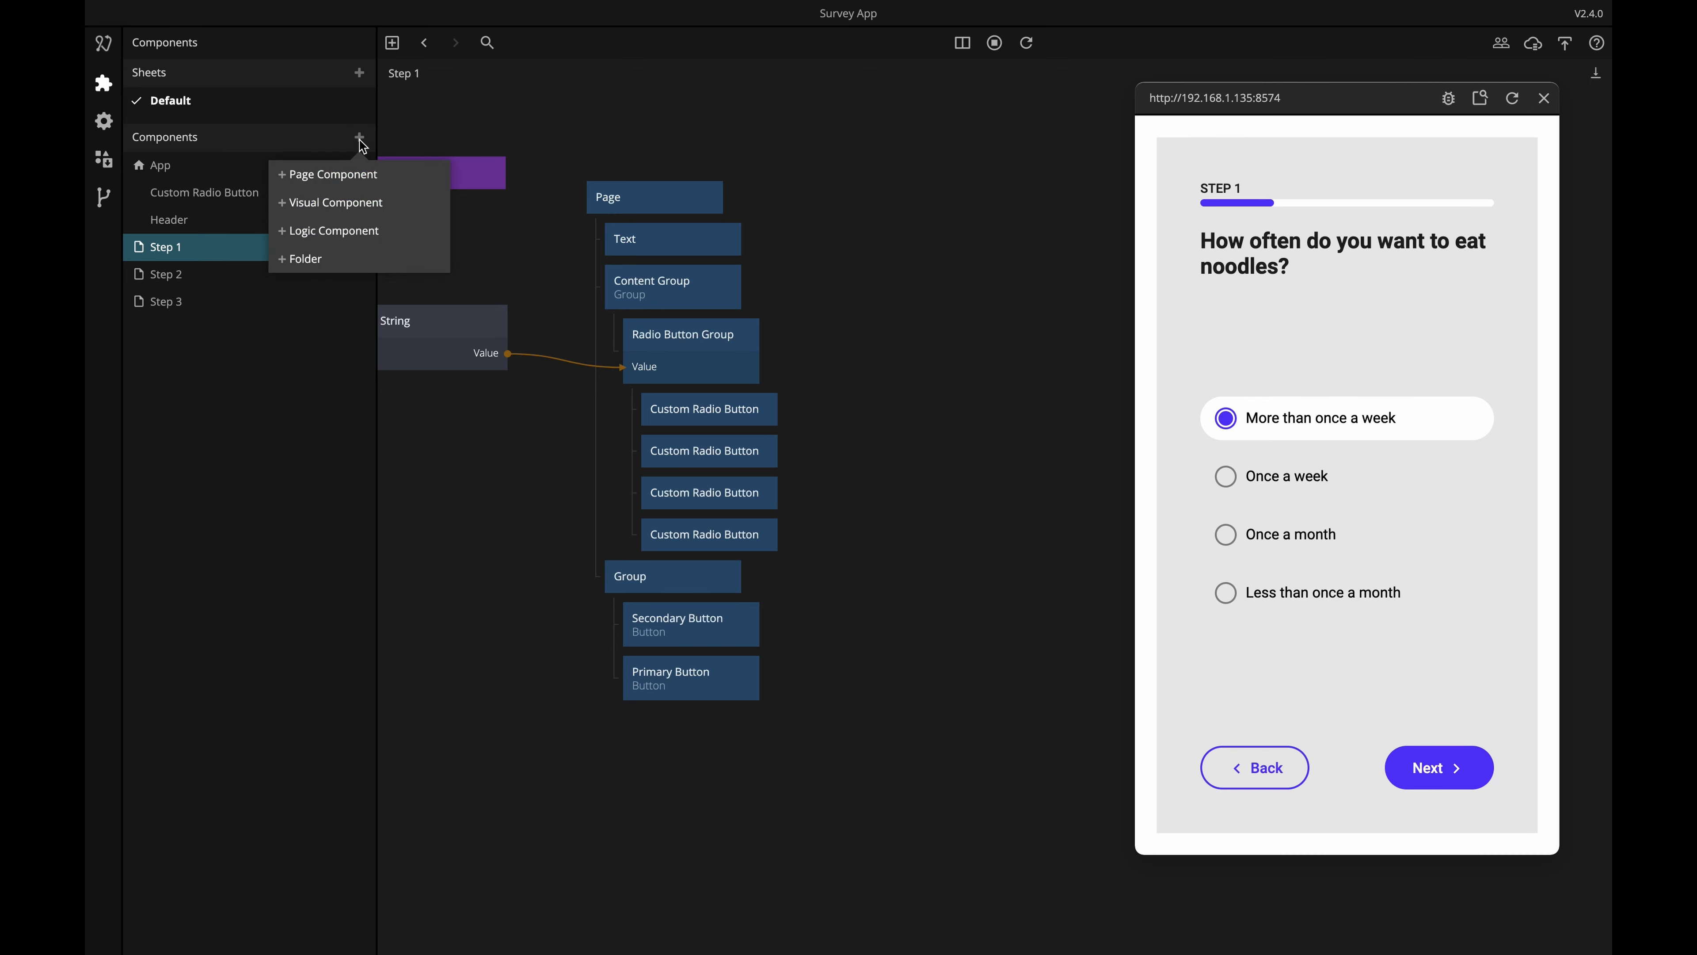
pyautogui.click(332, 203)
pyautogui.write('V')
pyautogui.write('utton Section')
pyautogui.press('Return')
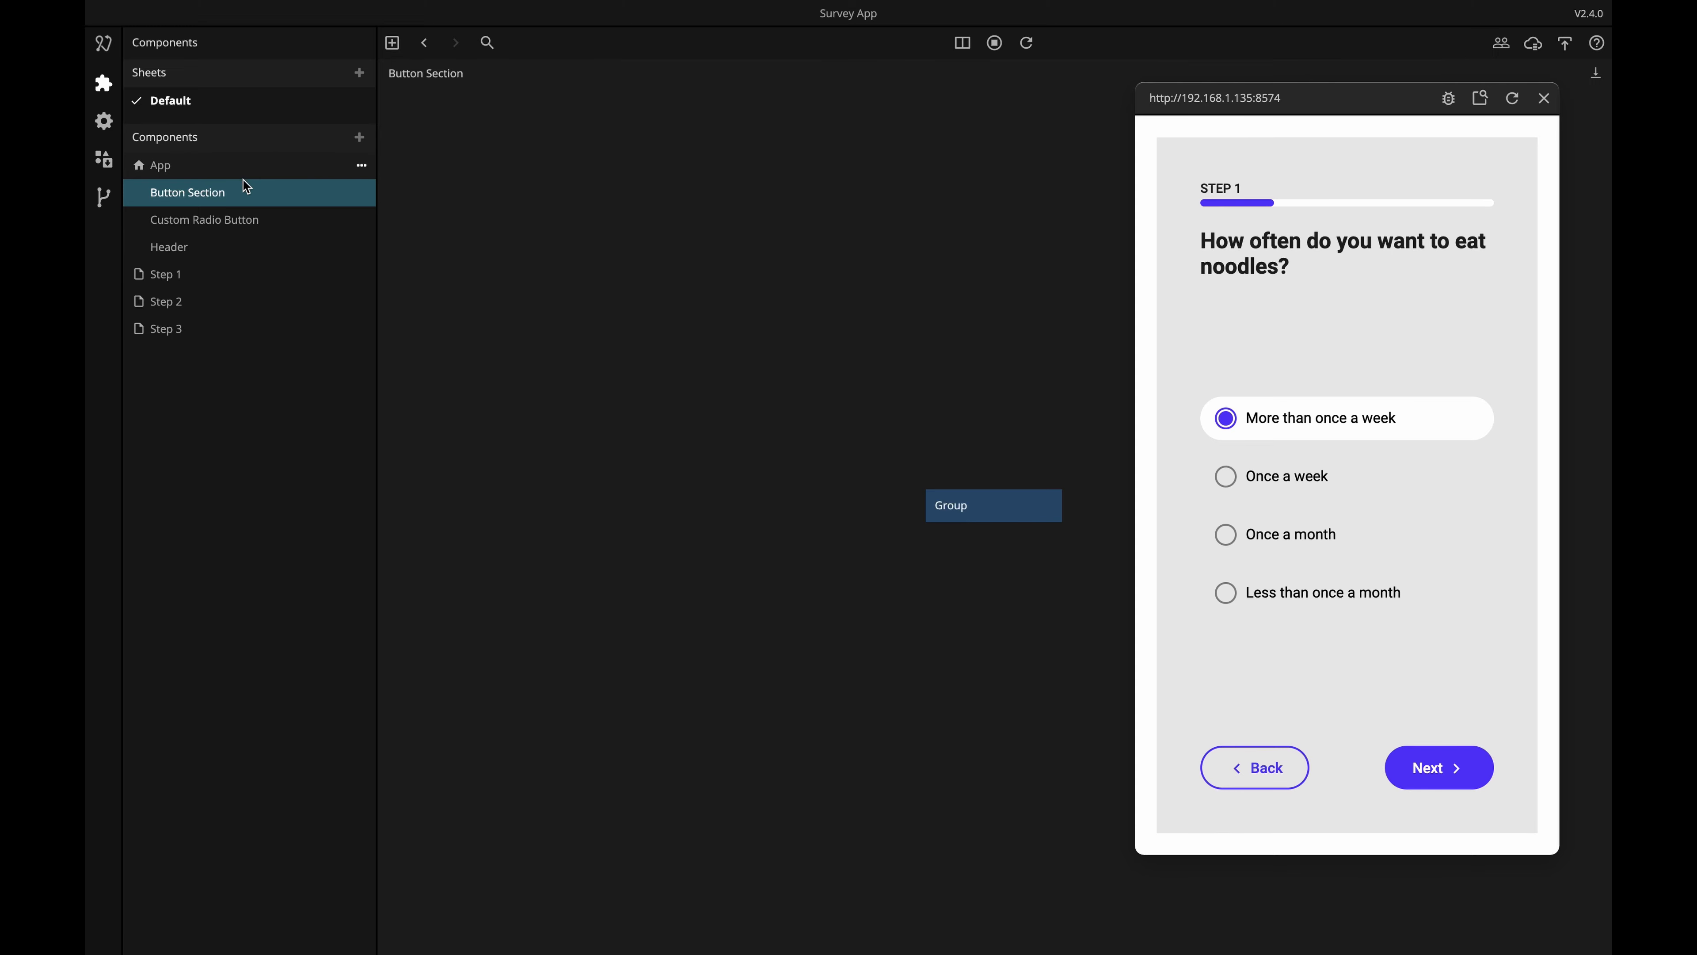
# Move the button Group with both buttons from Step 1 into the Button Section component, replacing that component's default Group.
pyautogui.click(206, 274)
pyautogui.moveTo(577, 577); pyautogui.dragTo(807, 766)
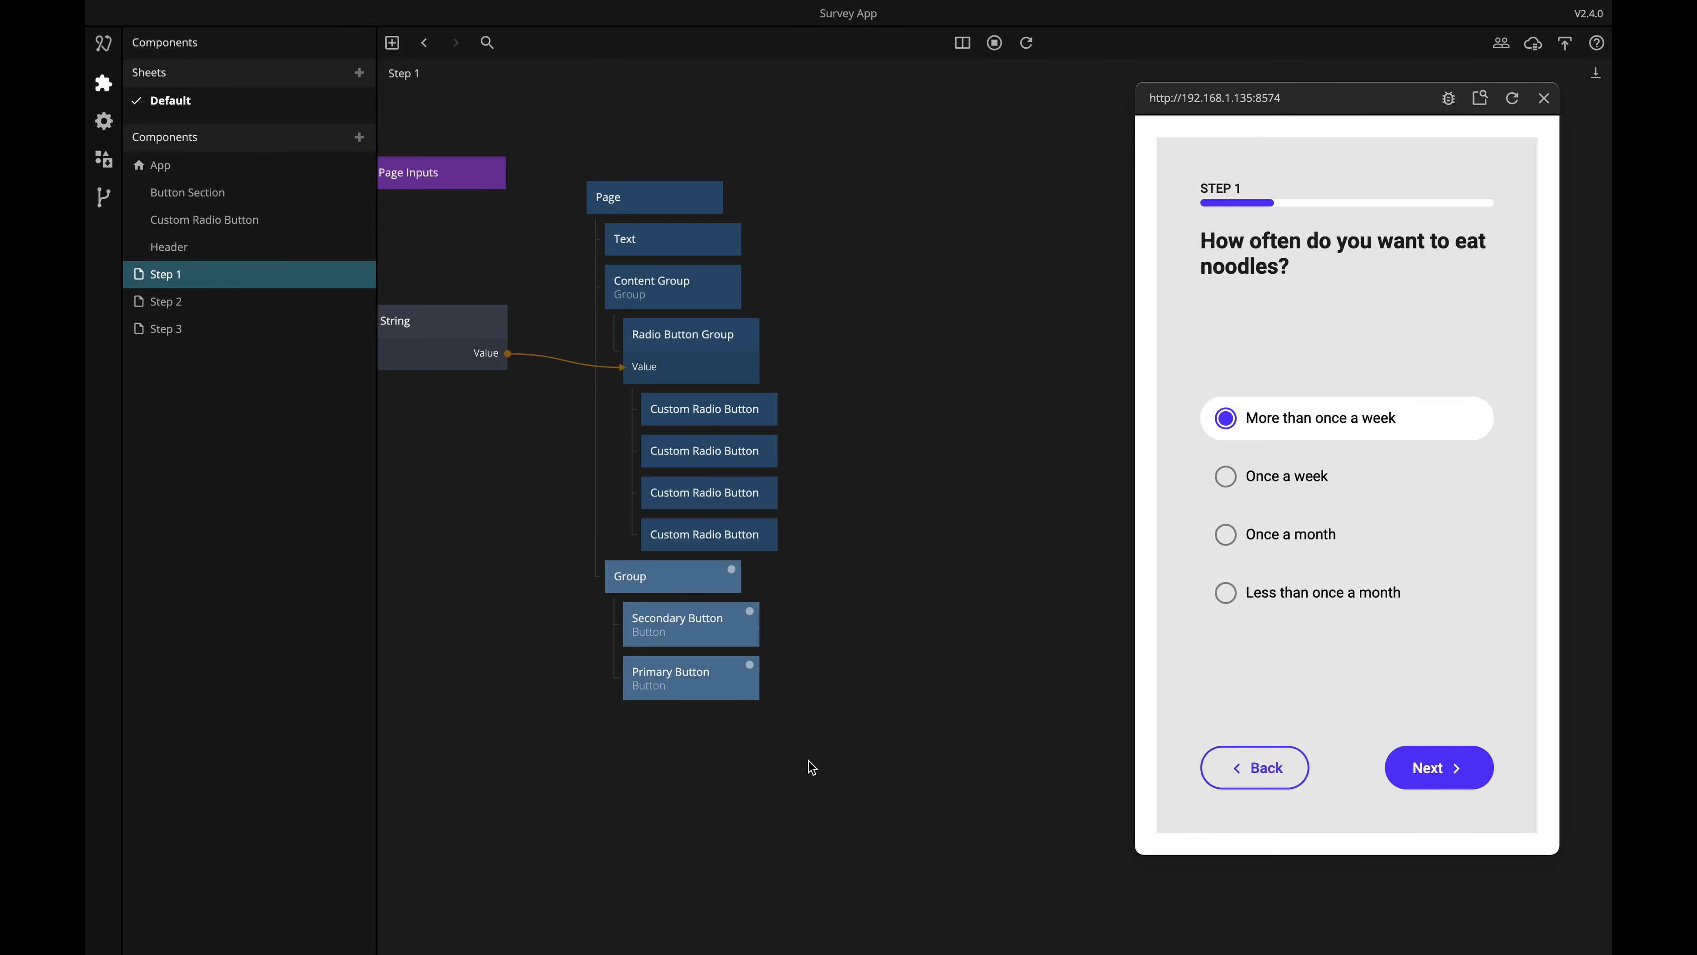
pyautogui.hotkey('ctrl', 'x')
pyautogui.click(193, 194)
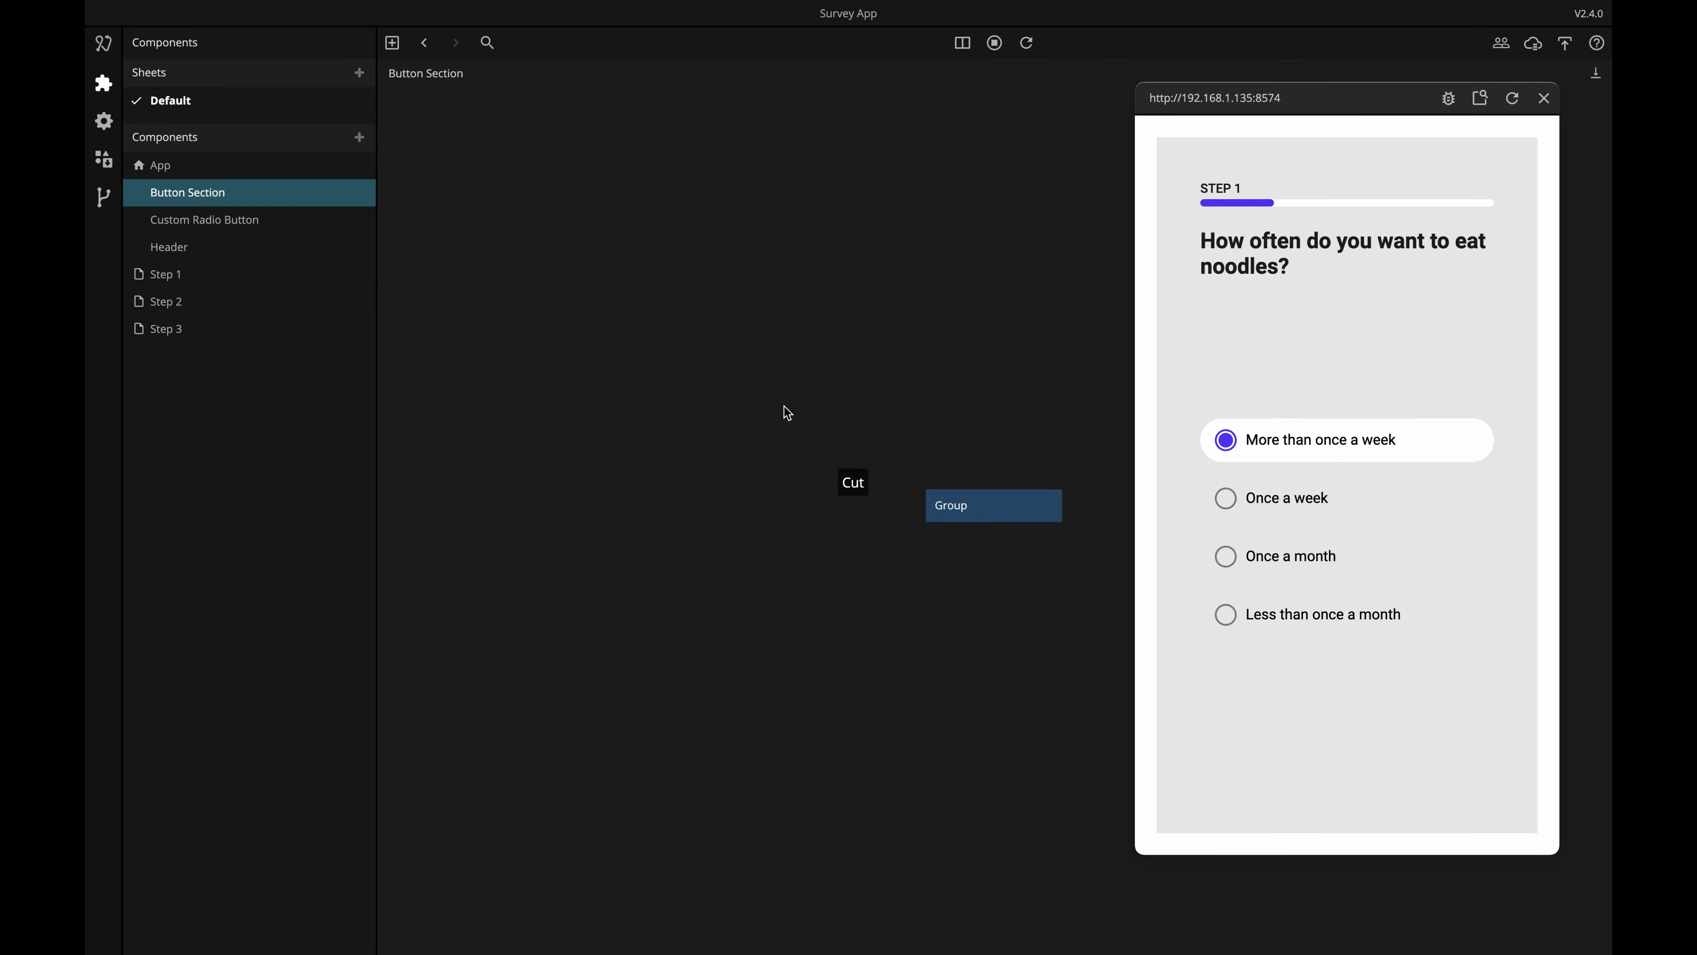
pyautogui.click(989, 515)
pyautogui.press('Delete')
pyautogui.hotkey('ctrl', 'v')
pyautogui.click(752, 406)
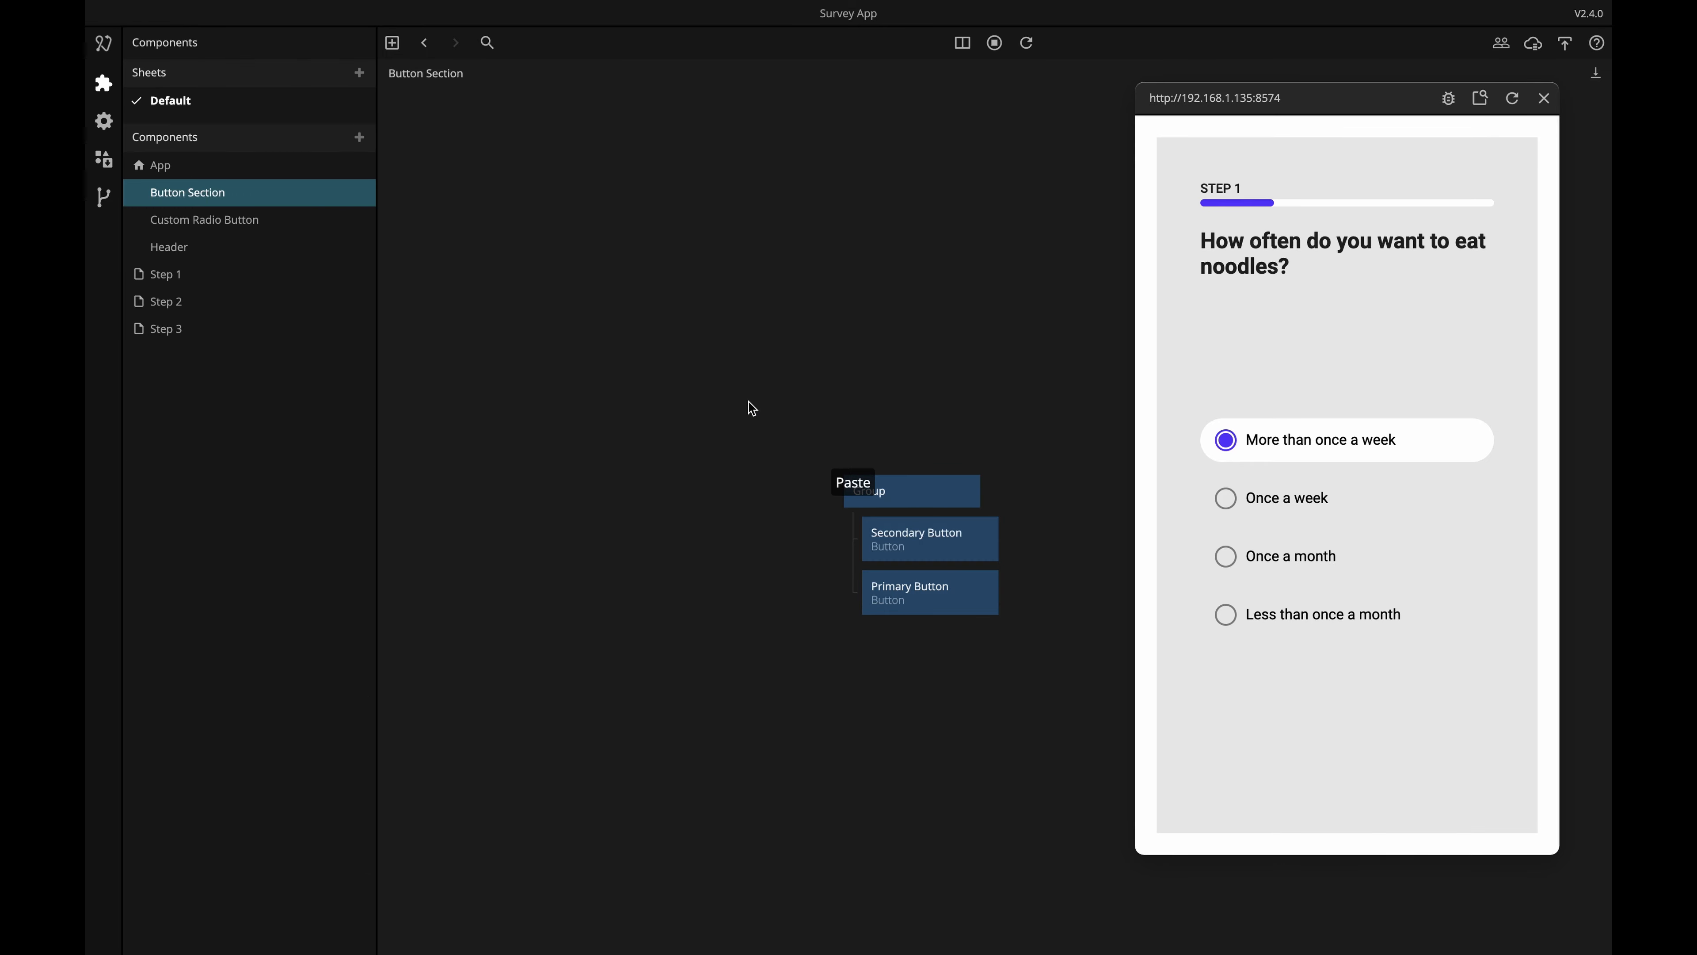
# Add the Button Section component as the last child of Step 1's Page node and open the component for editing.
pyautogui.click(423, 43)
pyautogui.moveTo(197, 199); pyautogui.dragTo(670, 195)
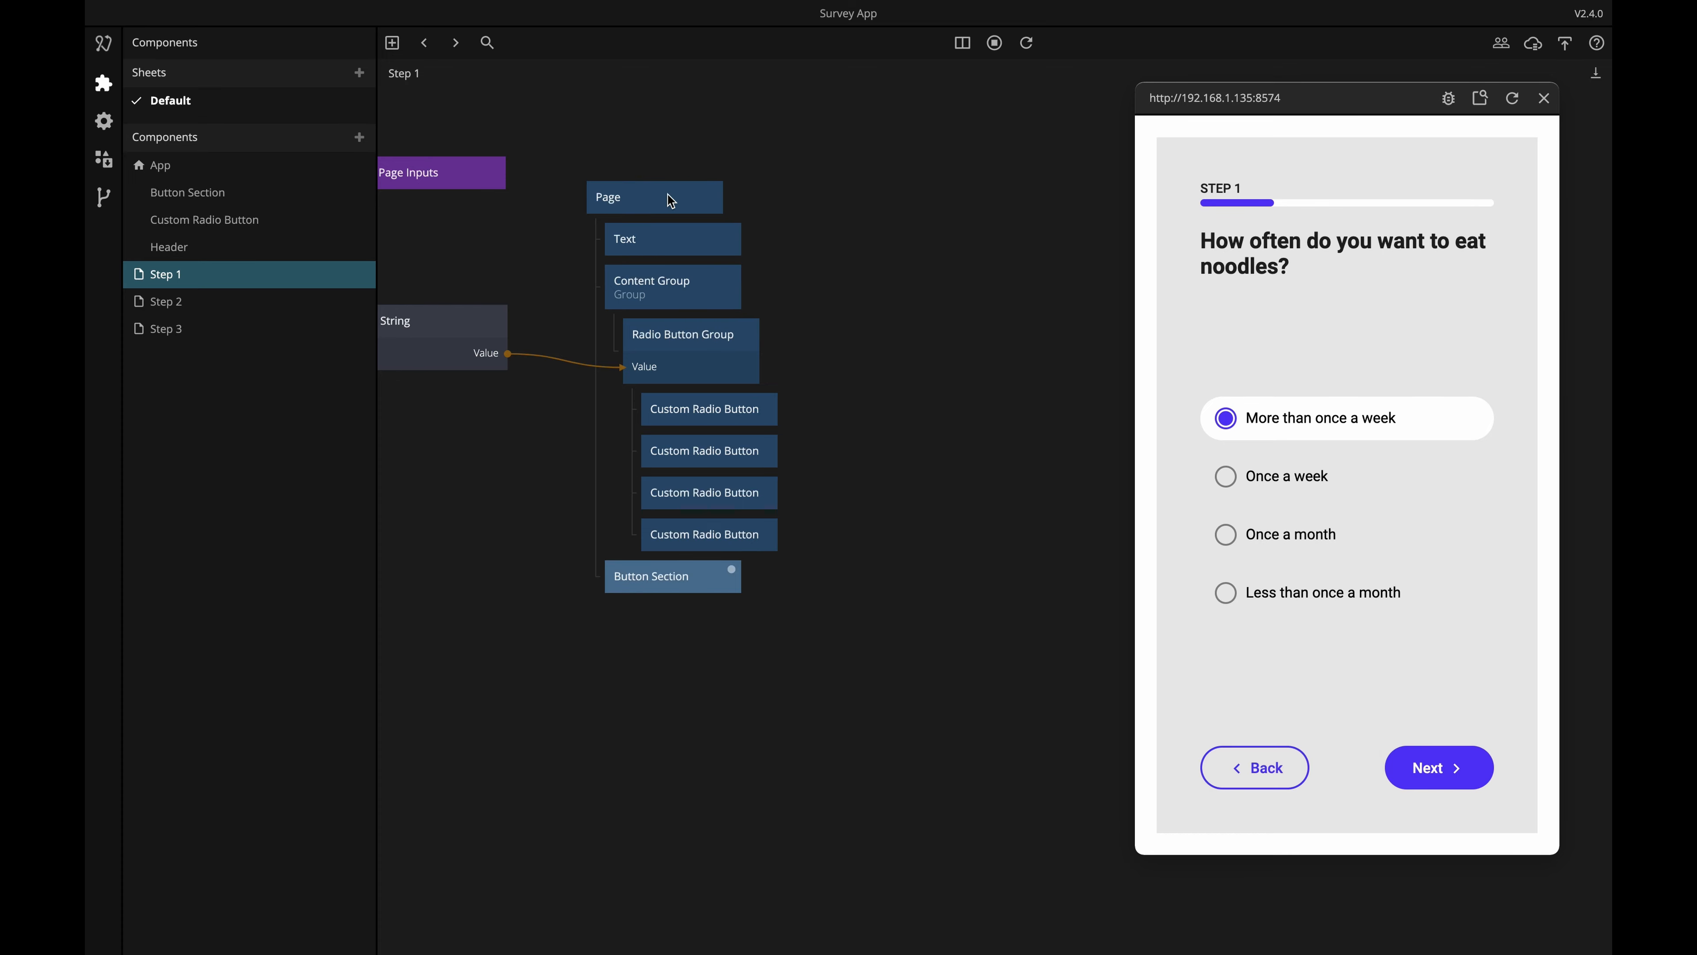
pyautogui.doubleClick(668, 580)
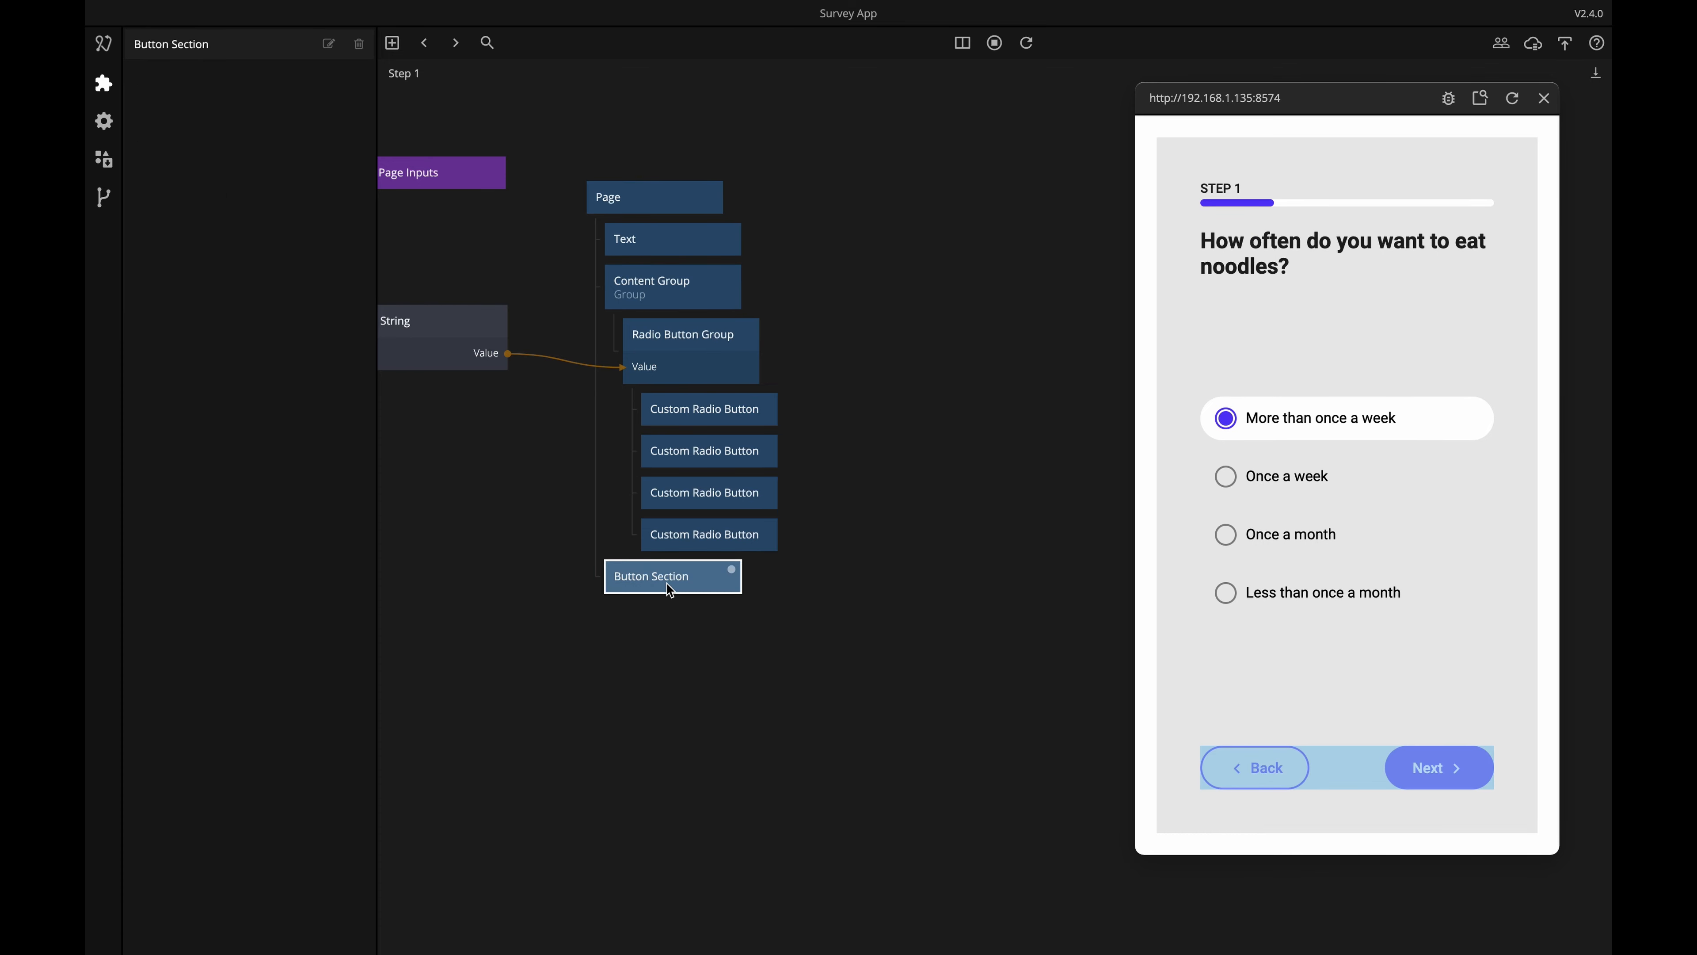
# Add a Component Outputs node to Button Section with a port named "Primary clicked".
pyautogui.rightClick(865, 593)
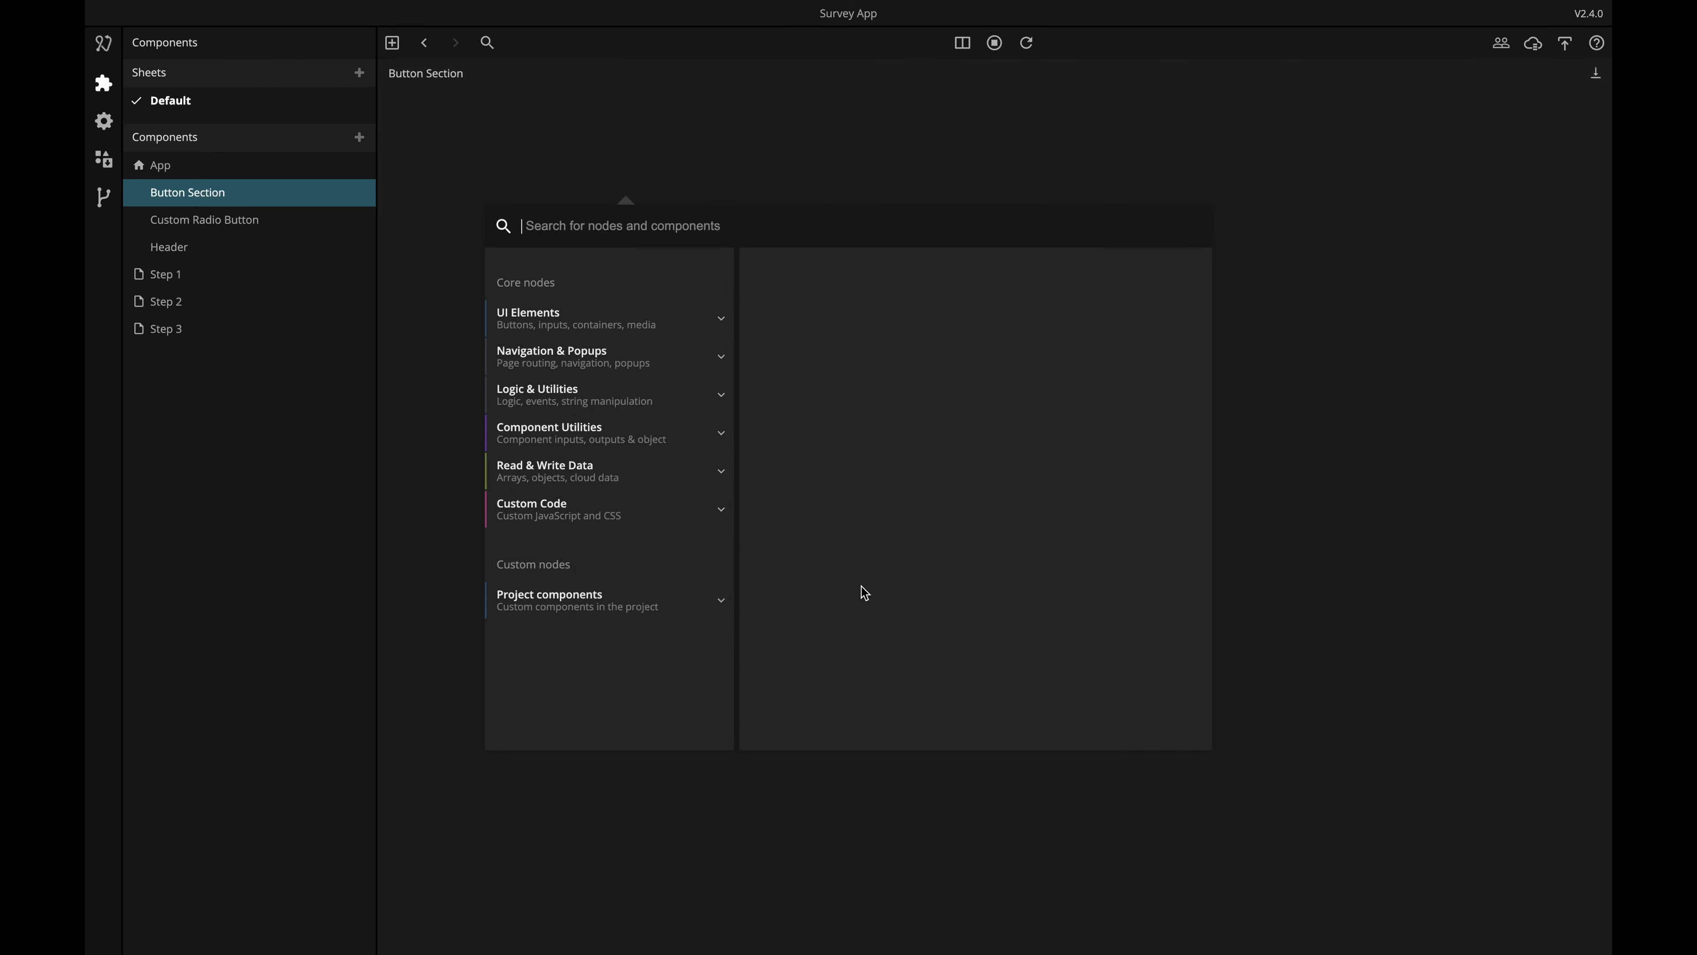
pyautogui.click(619, 440)
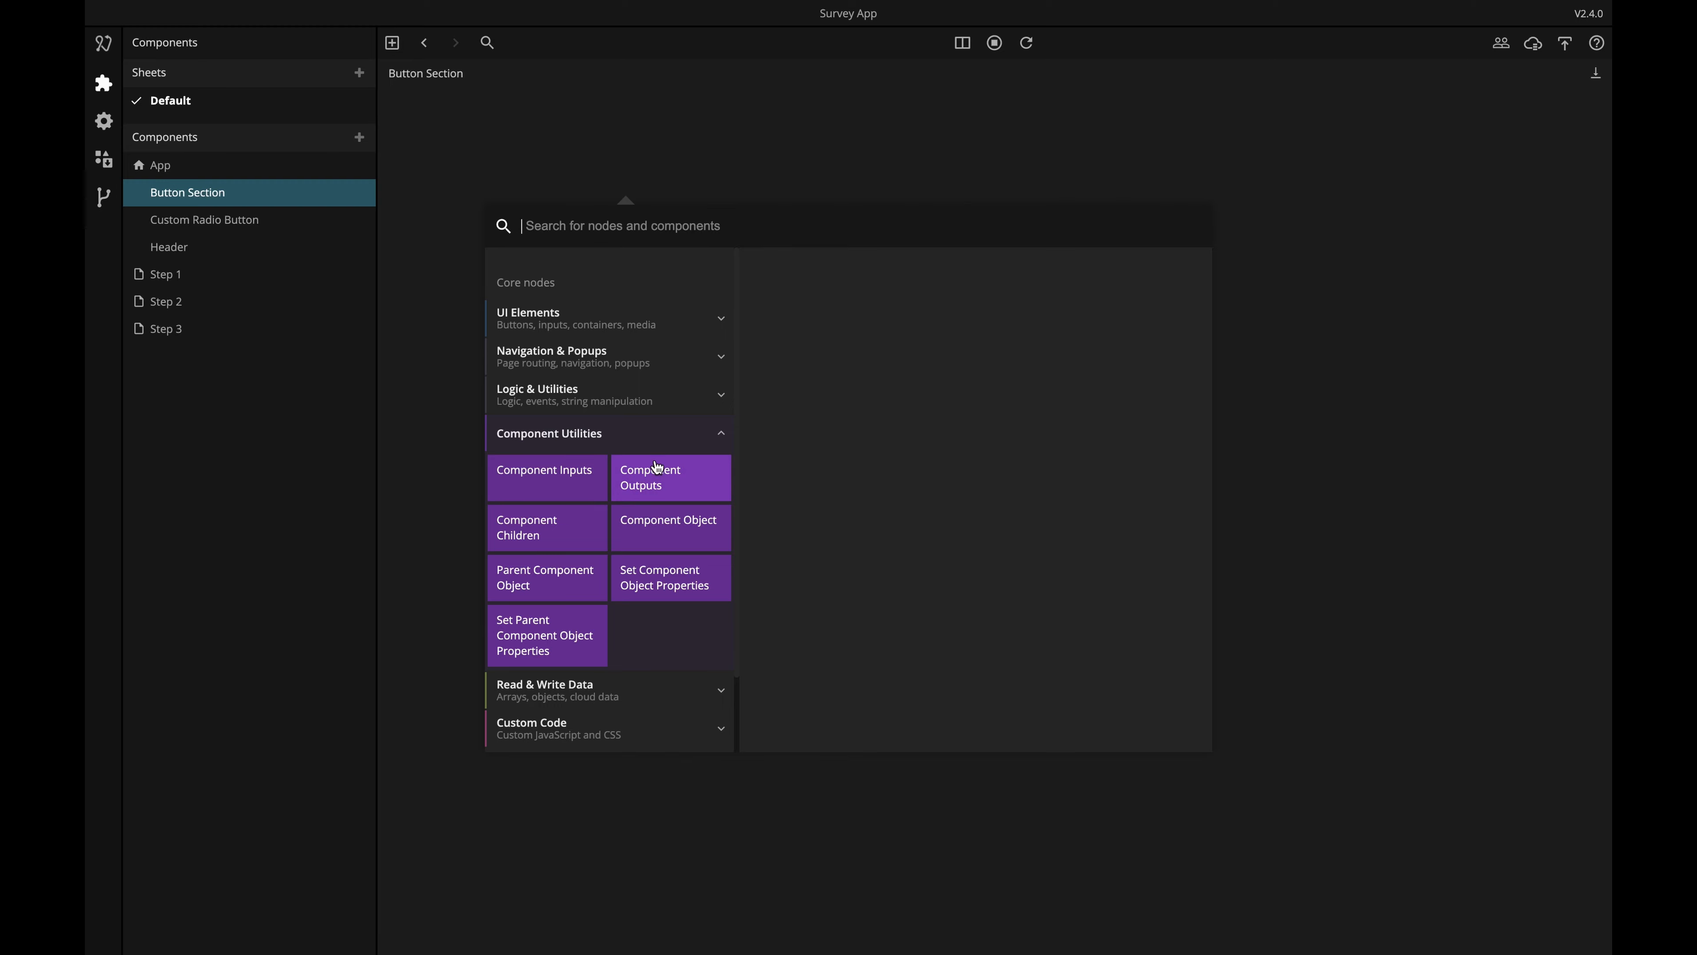
pyautogui.click(661, 477)
pyautogui.click(177, 934)
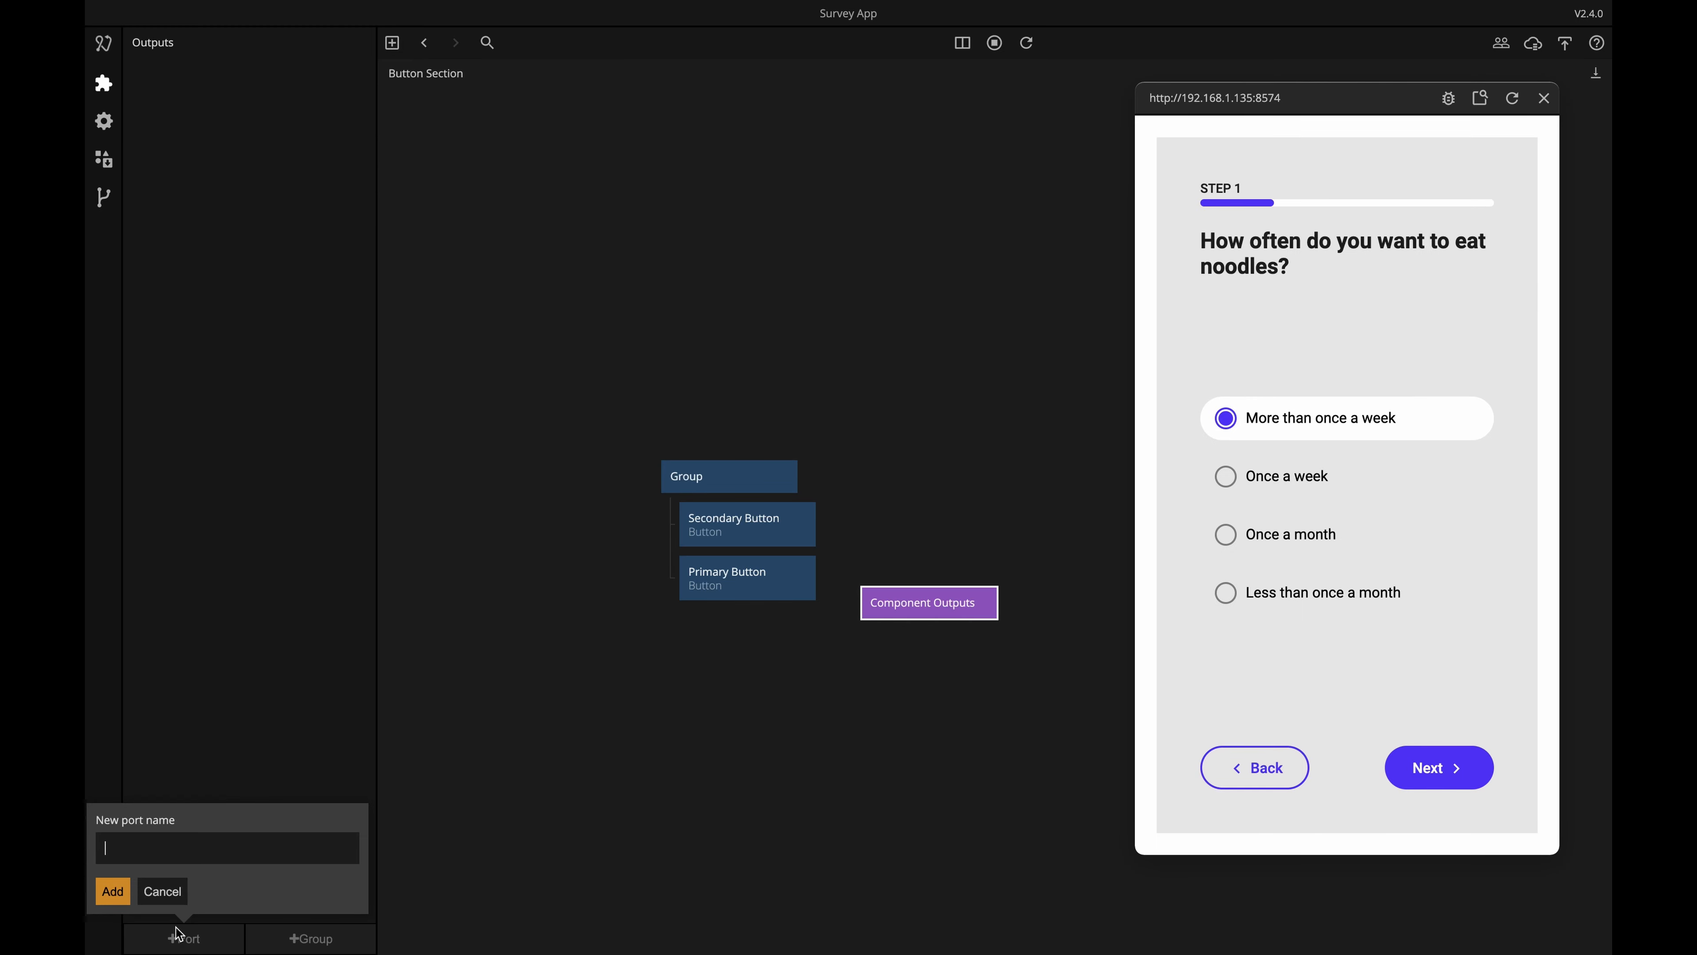
pyautogui.write('Primary clicked')
pyautogui.press('Return')
# Add a second port named "Secondary Clicked" to the Component Outputs node.
pyautogui.click(179, 933)
pyautogui.write('Primar')
pyautogui.hotkey('ctrl', 'a')
pyautogui.write('Secona')
pyautogui.write('ry clicked')
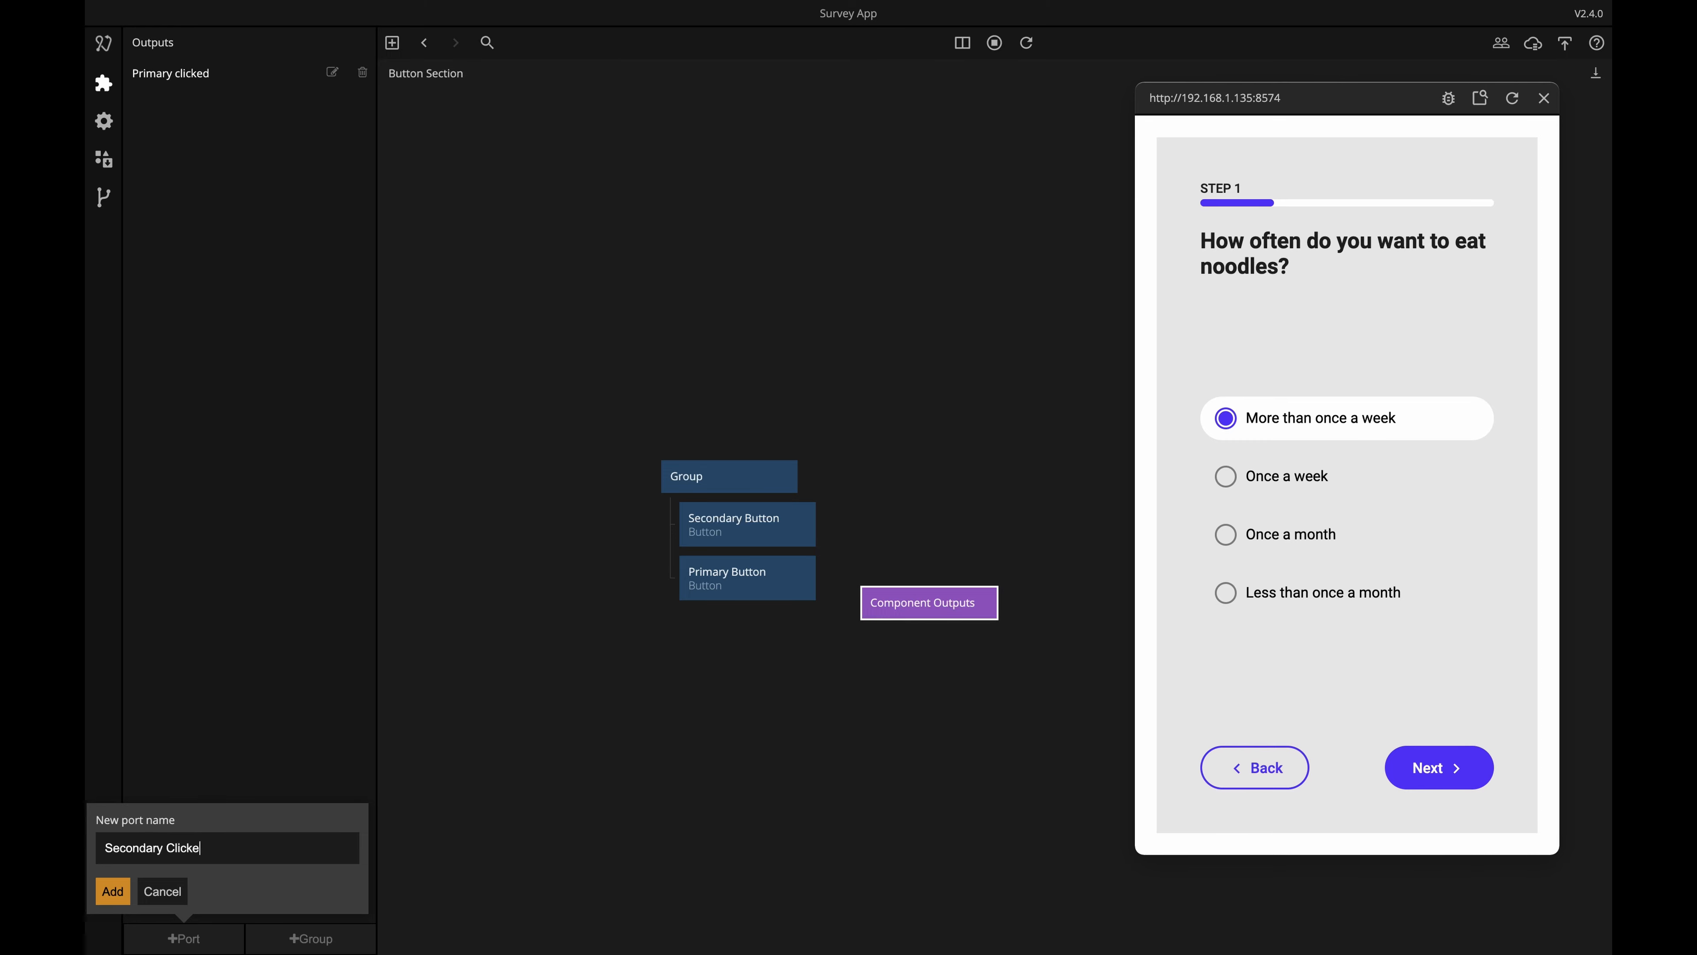
pyautogui.press('Return')
pyautogui.click(948, 487)
# Connect the Primary Button's Click to Primary clicked and the Secondary Button's Click to Secondary Clicked on the Component Outputs node.
pyautogui.moveTo(941, 589); pyautogui.dragTo(936, 518)
pyautogui.moveTo(807, 565); pyautogui.dragTo(886, 545)
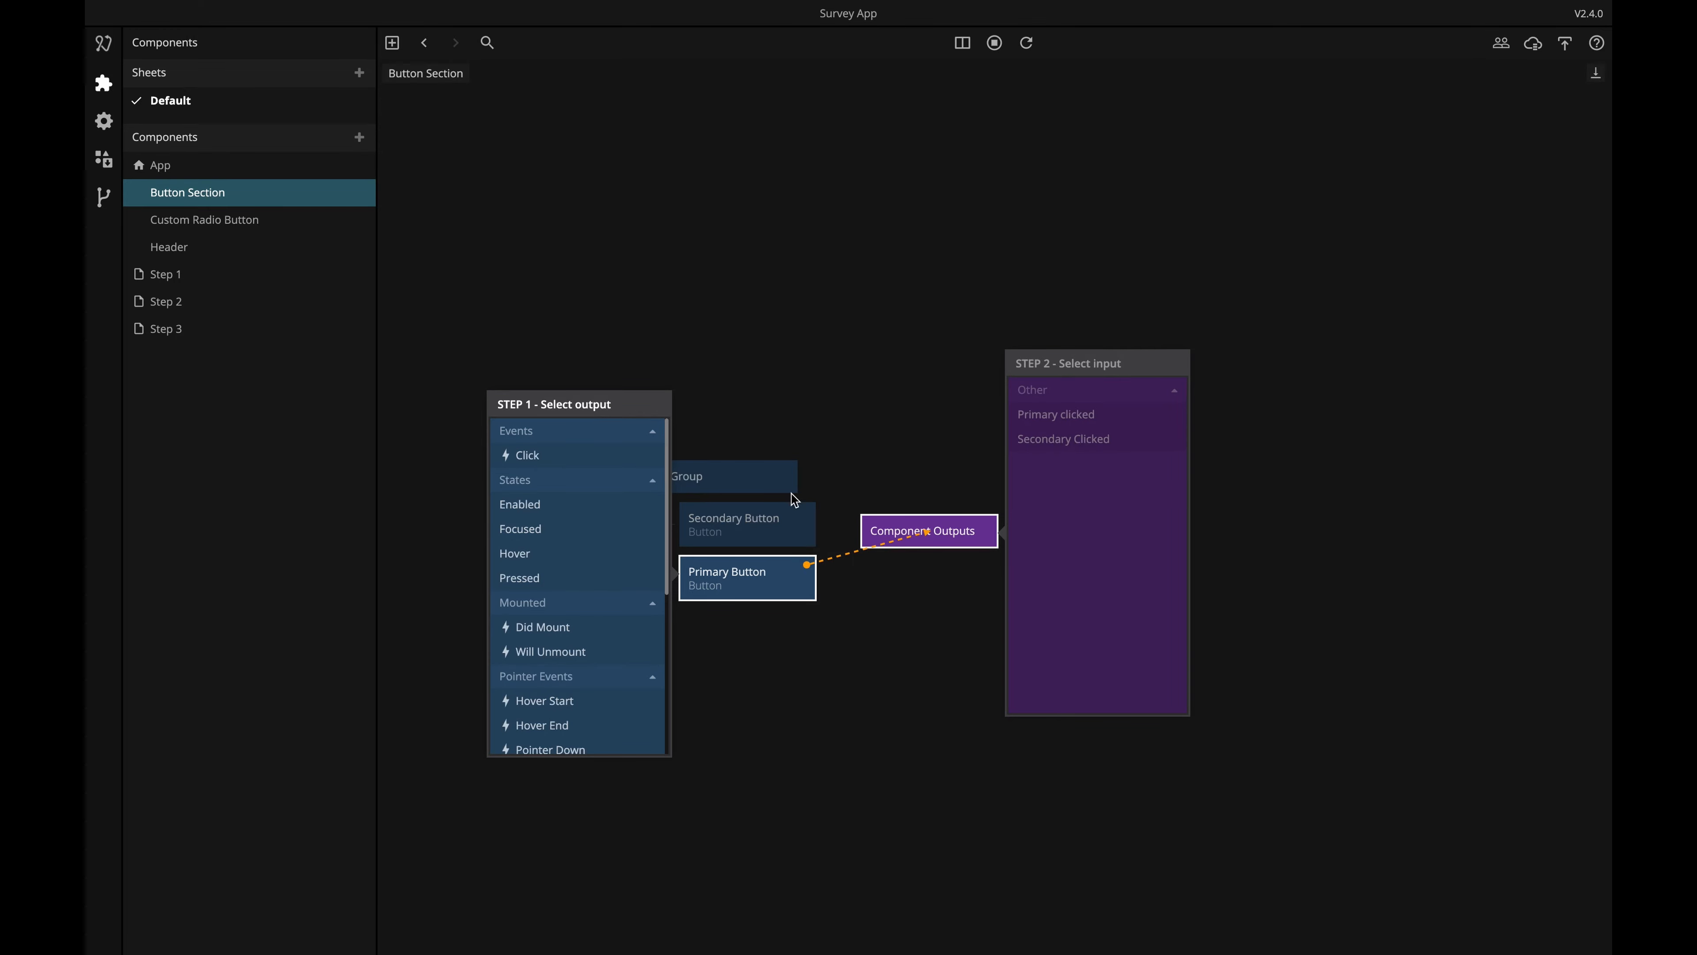
pyautogui.click(563, 458)
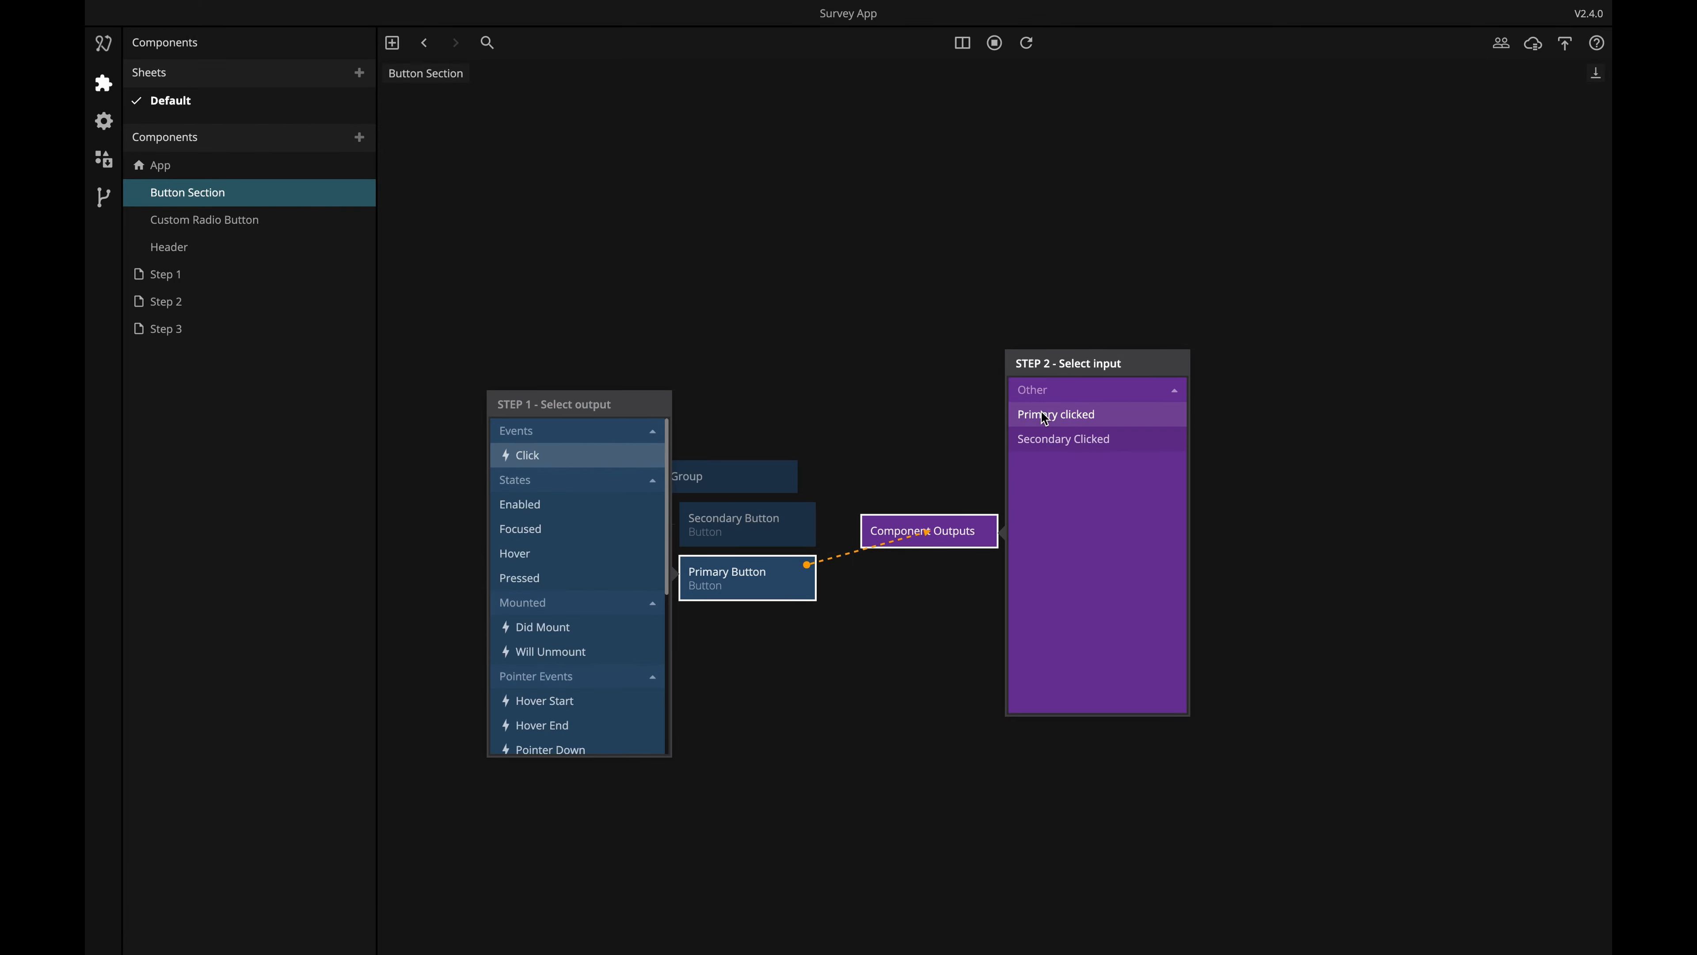
pyautogui.click(1044, 415)
pyautogui.moveTo(807, 512); pyautogui.dragTo(922, 538)
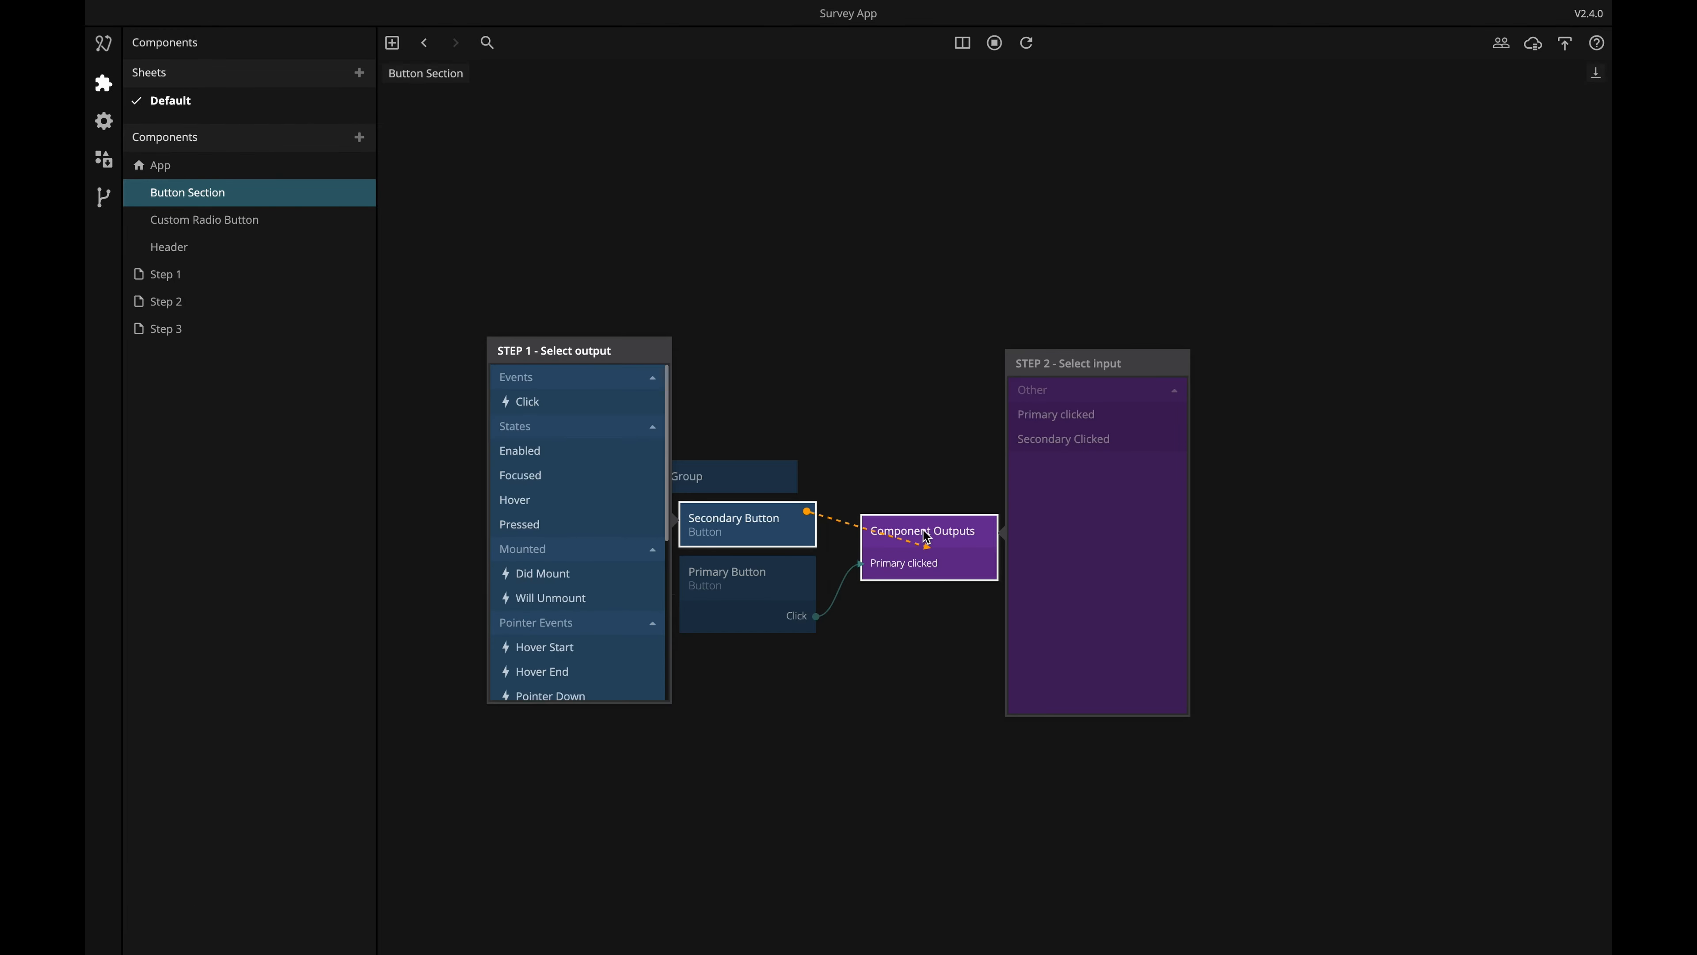
pyautogui.click(616, 409)
pyautogui.click(1062, 439)
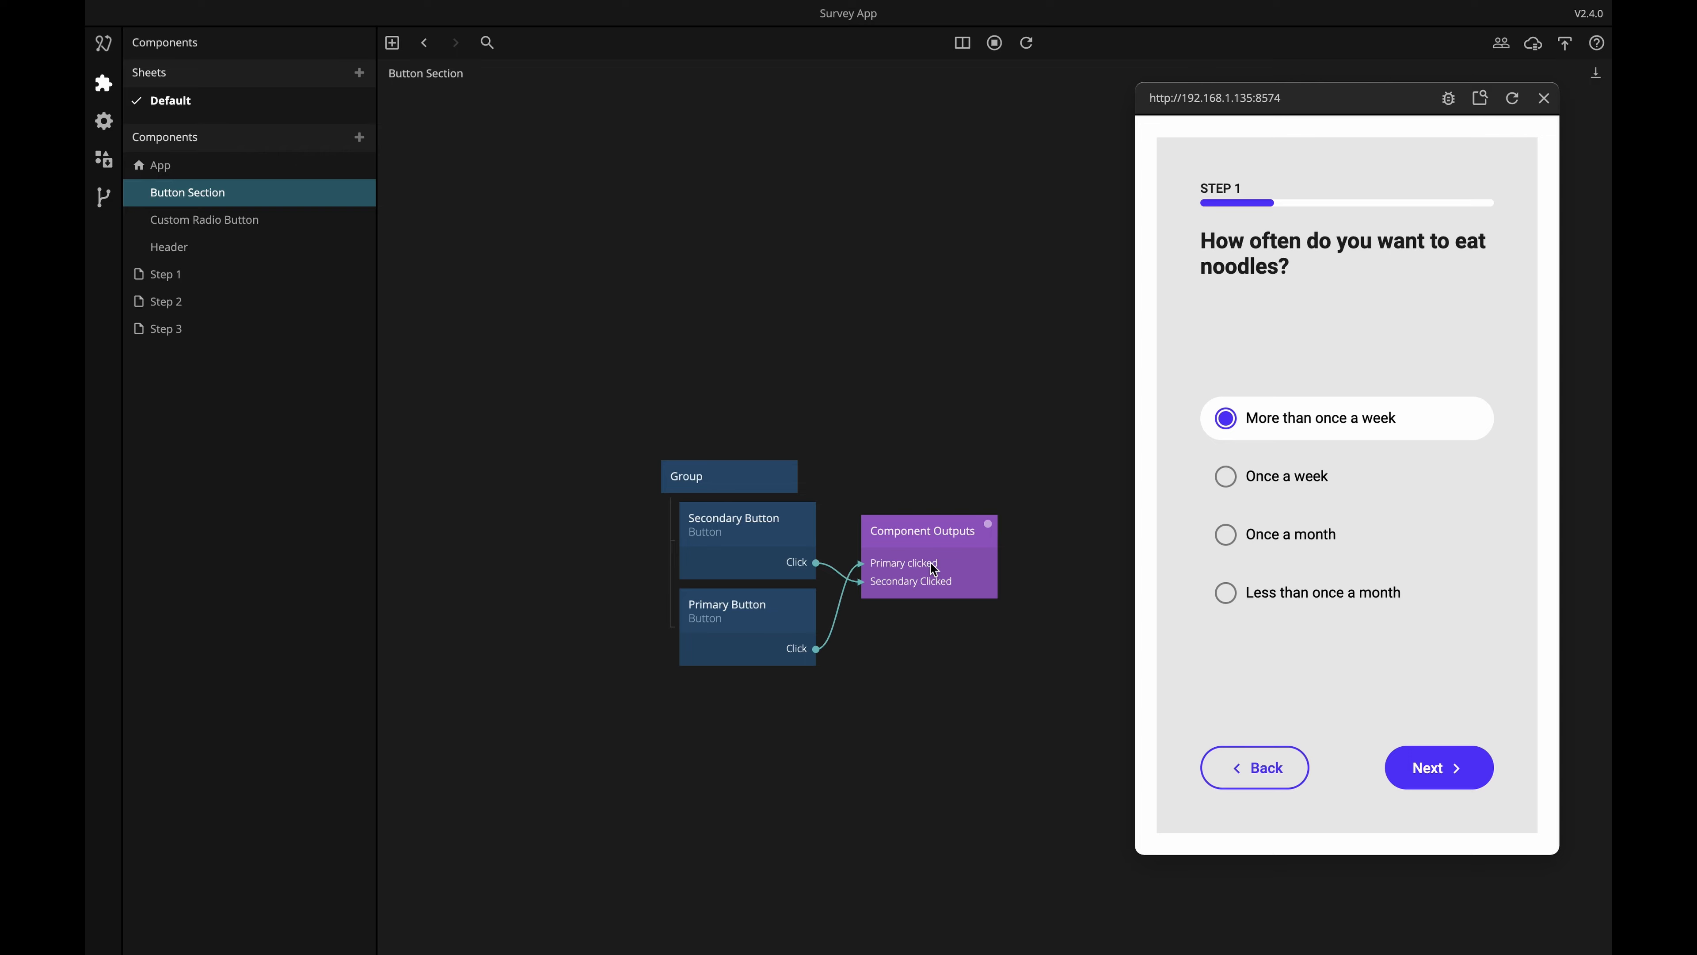
# Add a Component Inputs node beside the button Group with a port named "Show Secondary".
pyautogui.rightClick(490, 586)
pyautogui.click(612, 443)
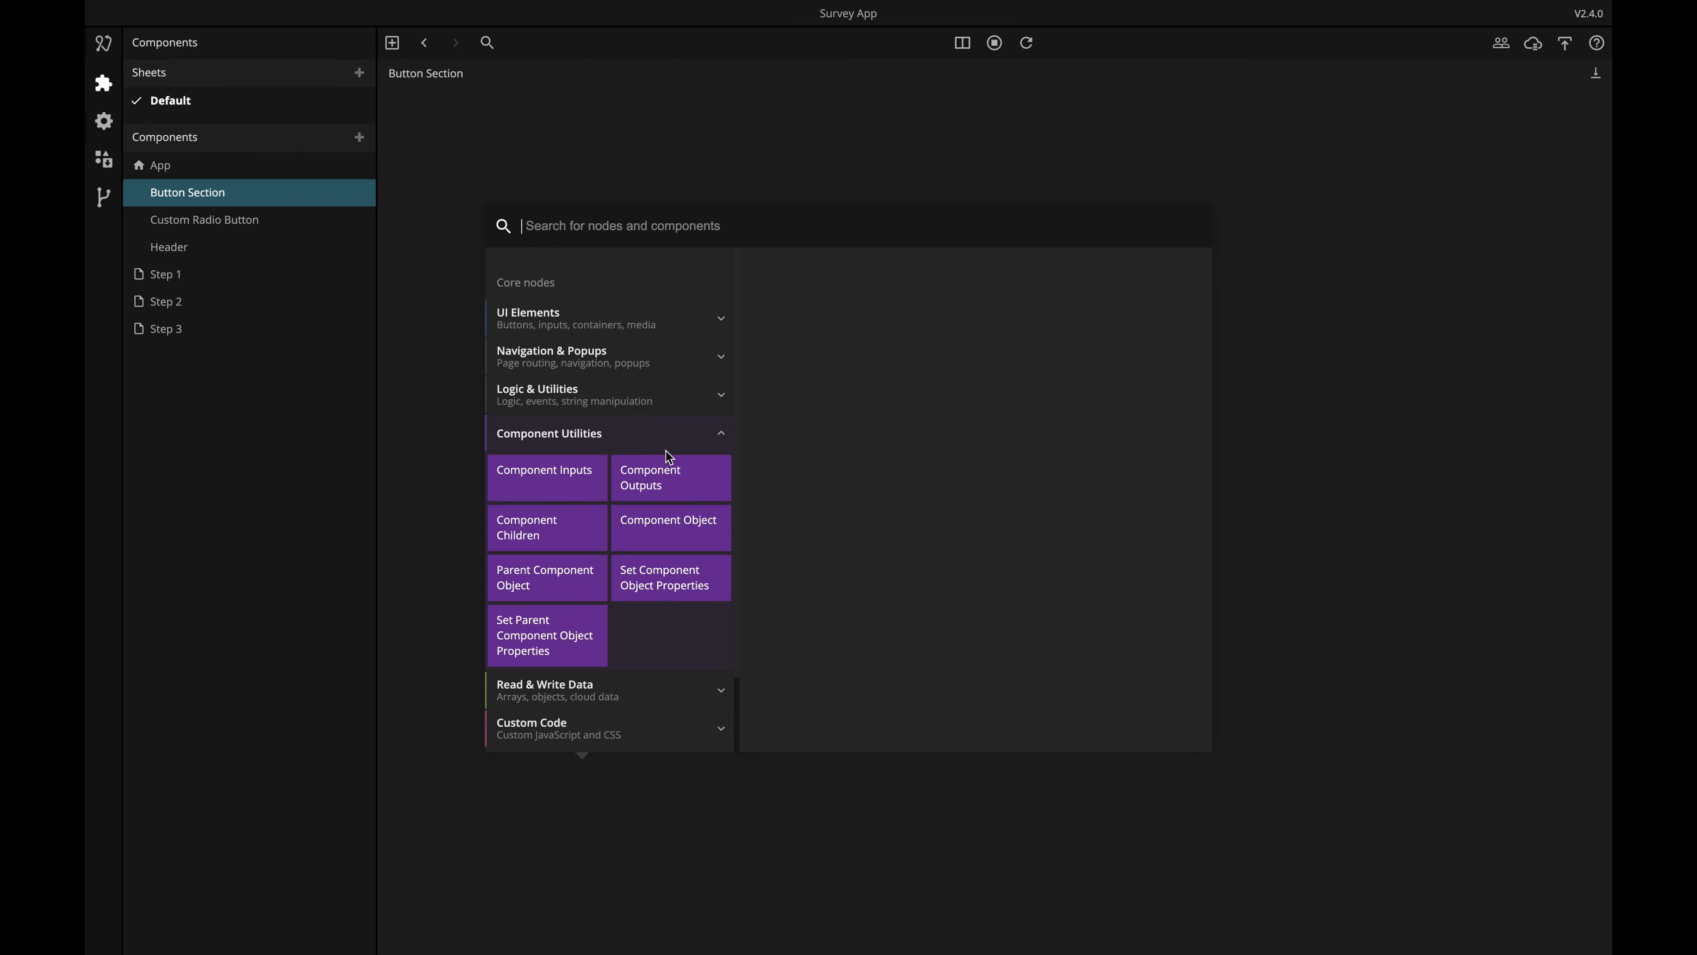
pyautogui.click(559, 476)
pyautogui.moveTo(571, 588); pyautogui.dragTo(531, 574)
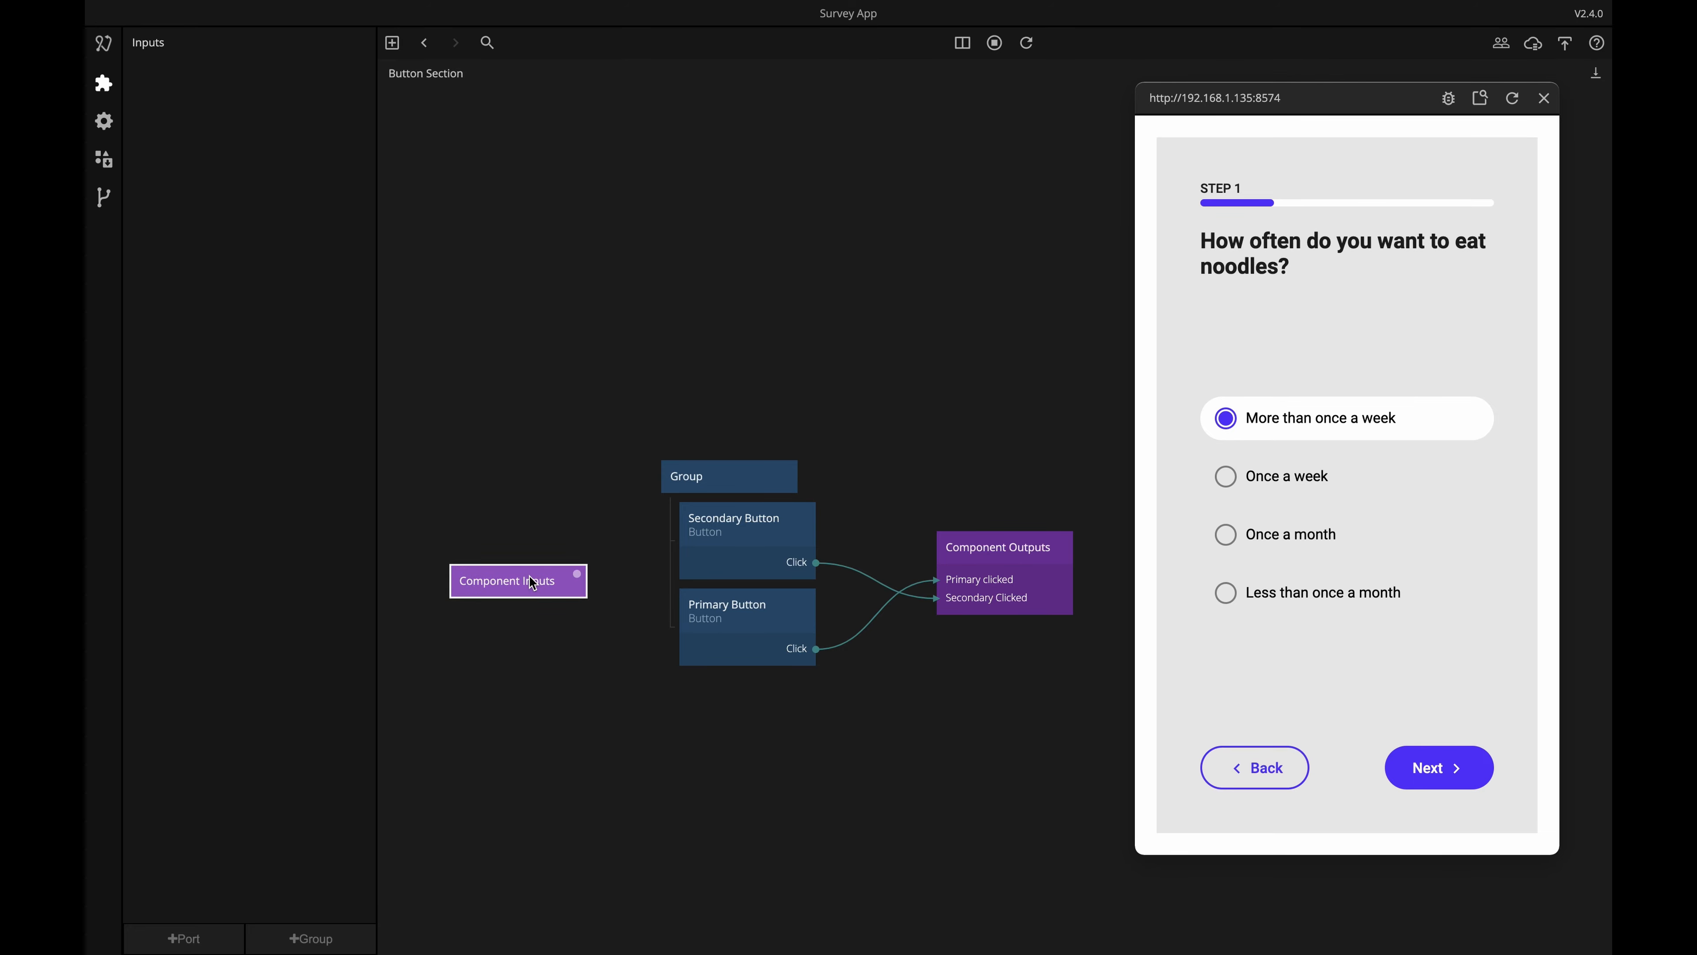
pyautogui.click(181, 925)
pyautogui.write('S')
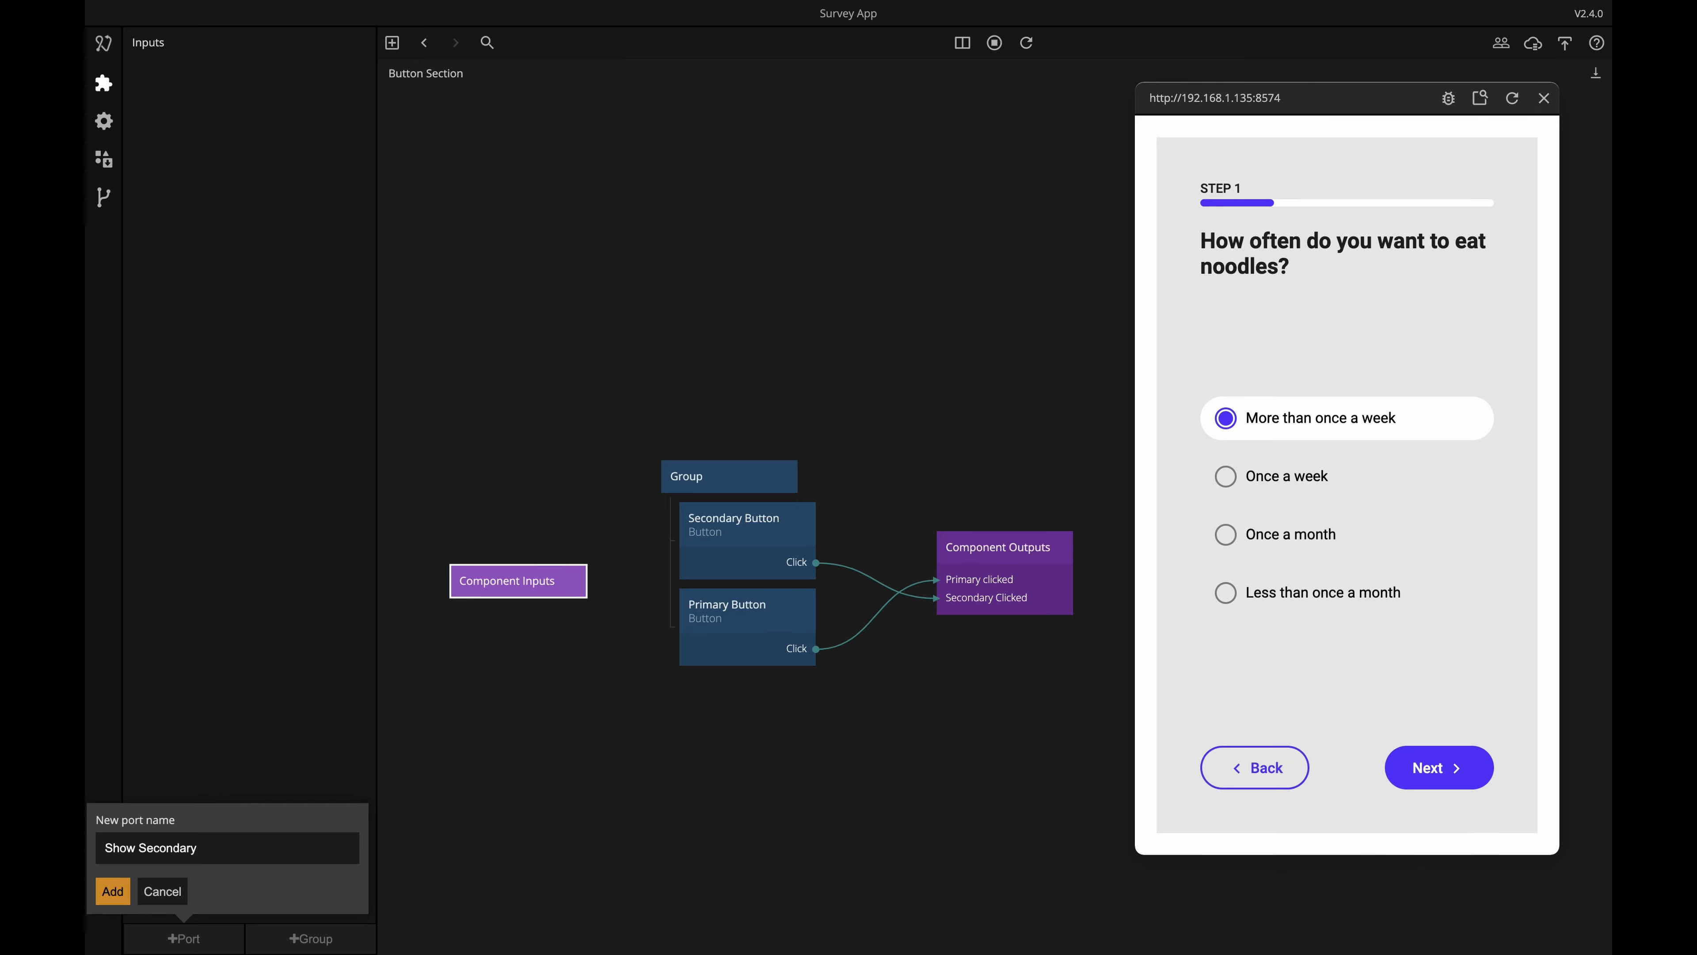
pyautogui.write('how Secondary')
pyautogui.press('Return')
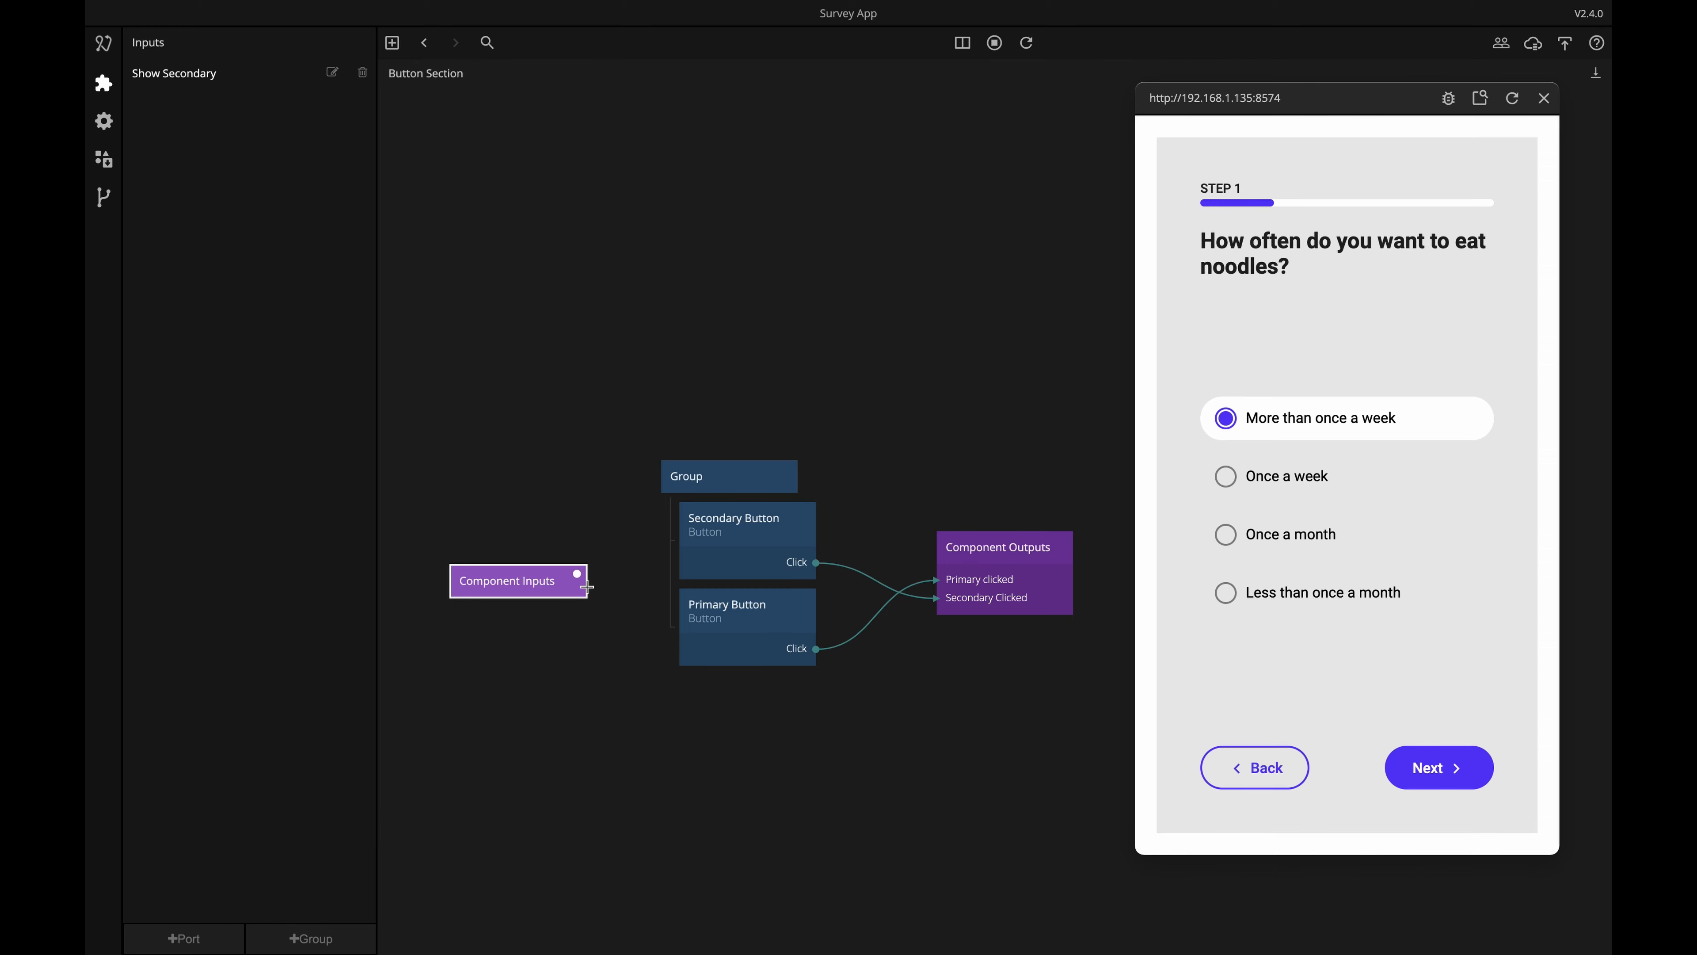
# Connect the Show Secondary input to the Secondary Button's Visible property.
pyautogui.moveTo(587, 587); pyautogui.dragTo(739, 543)
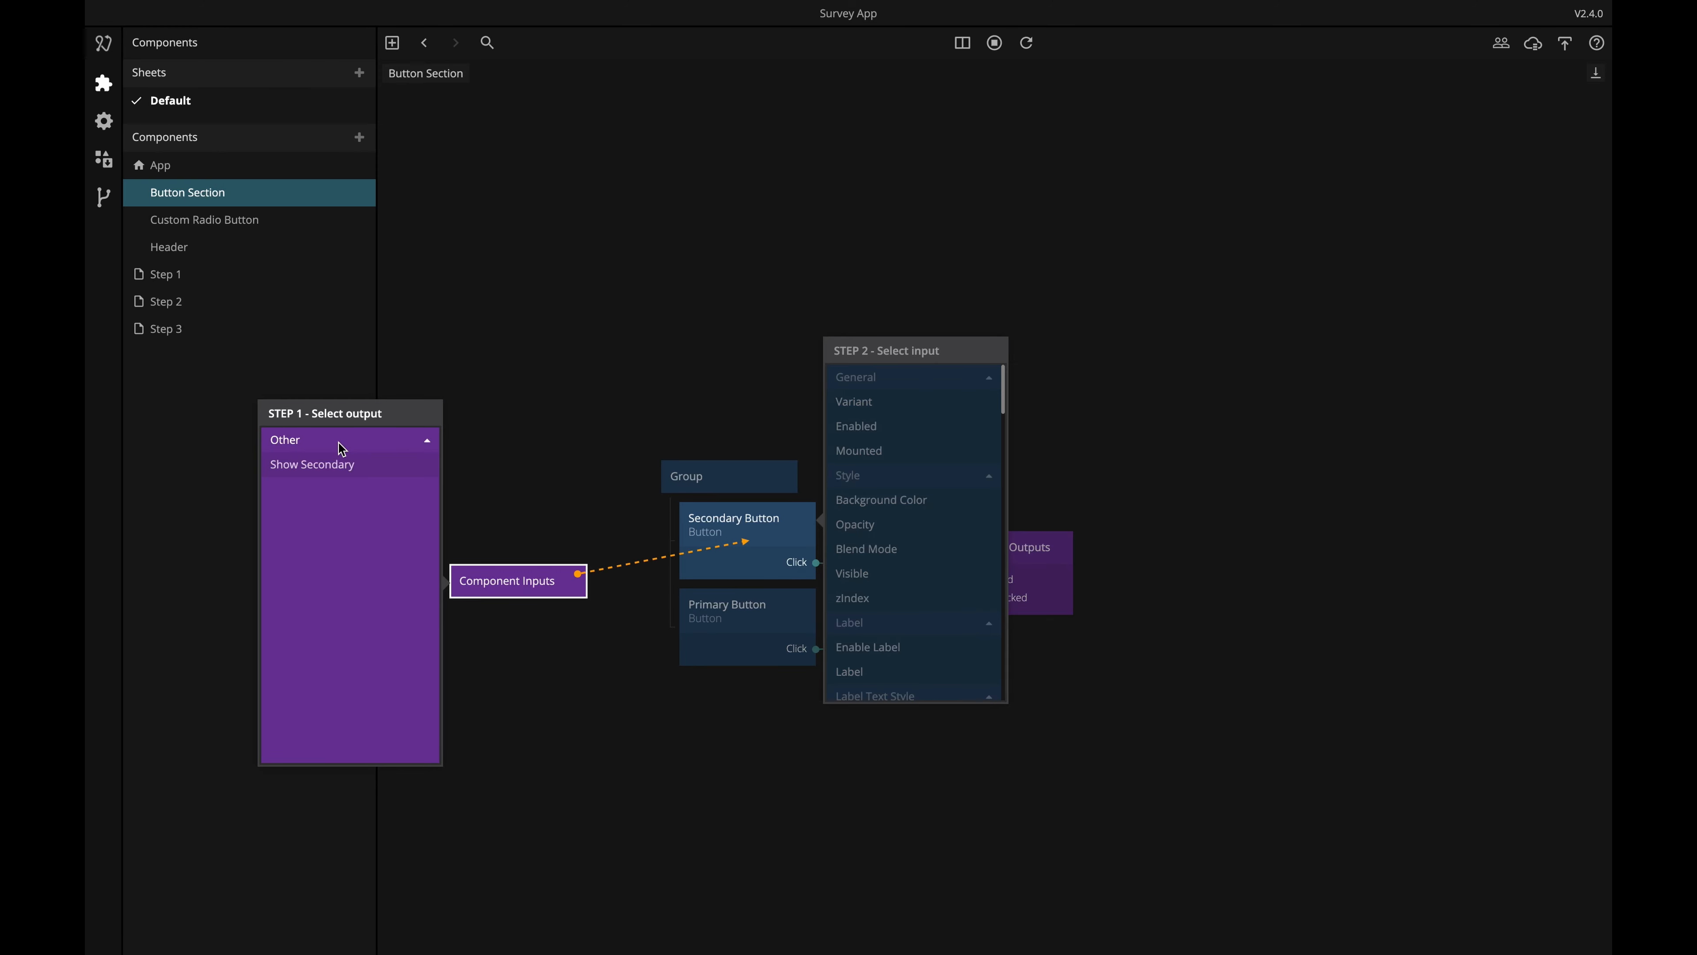
pyautogui.click(334, 464)
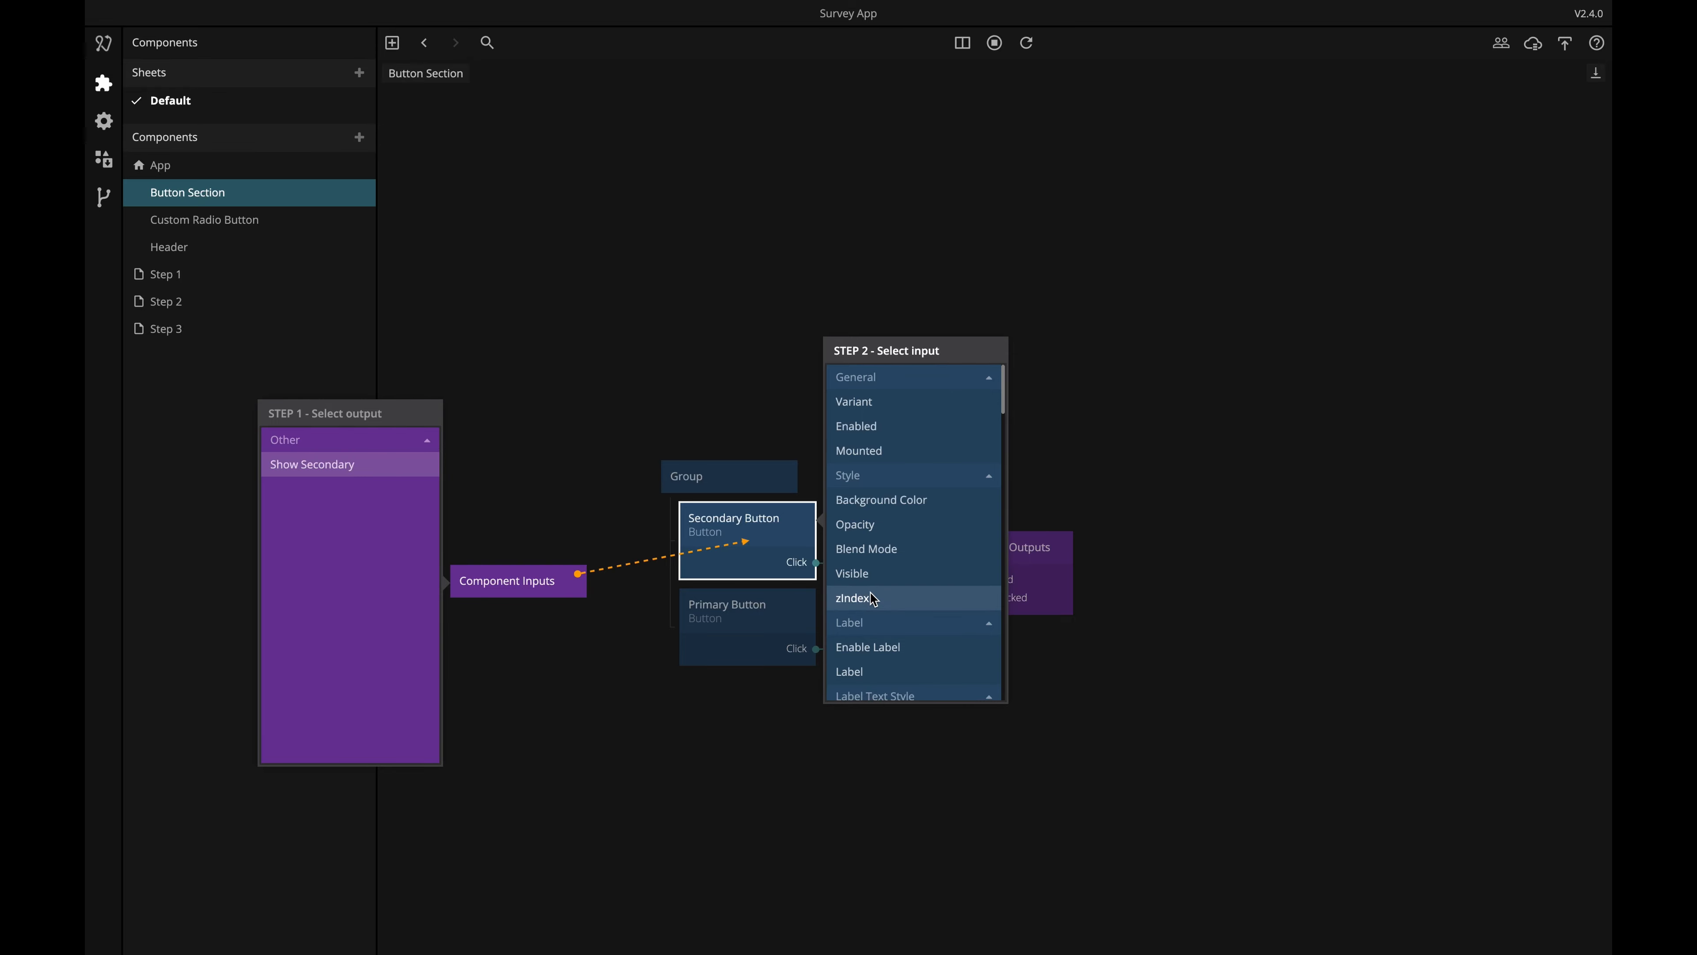
pyautogui.click(878, 575)
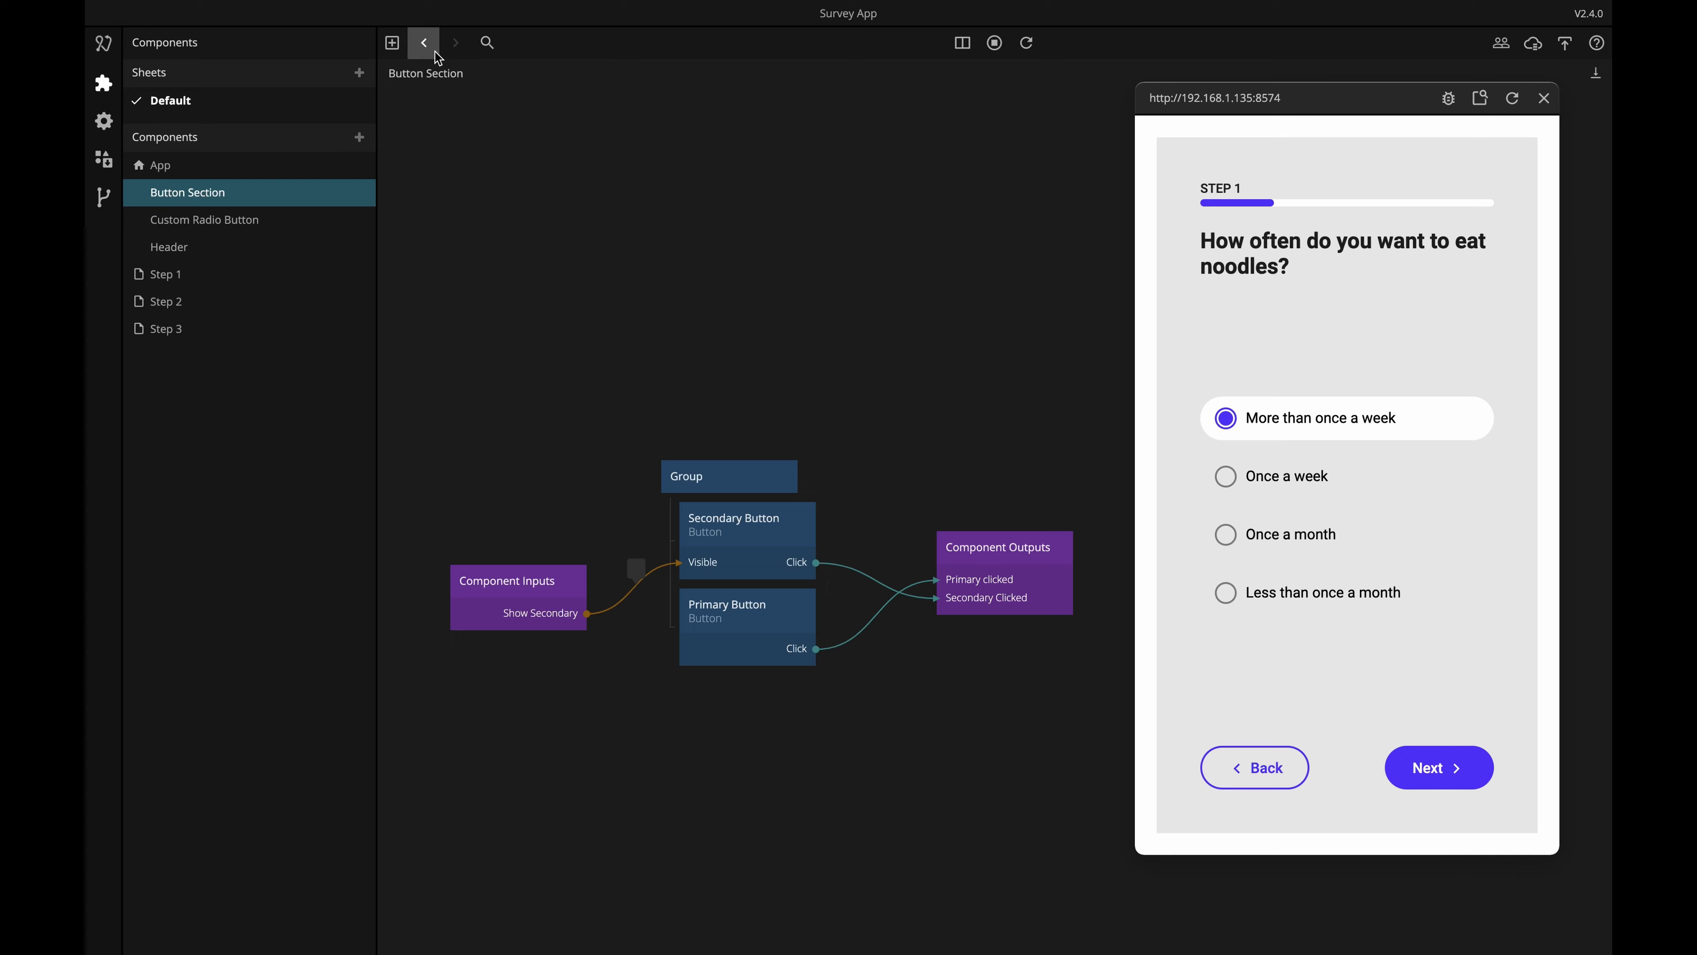
# Turn off Show Secondary on the Button Section in Step 1.
pyautogui.click(424, 42)
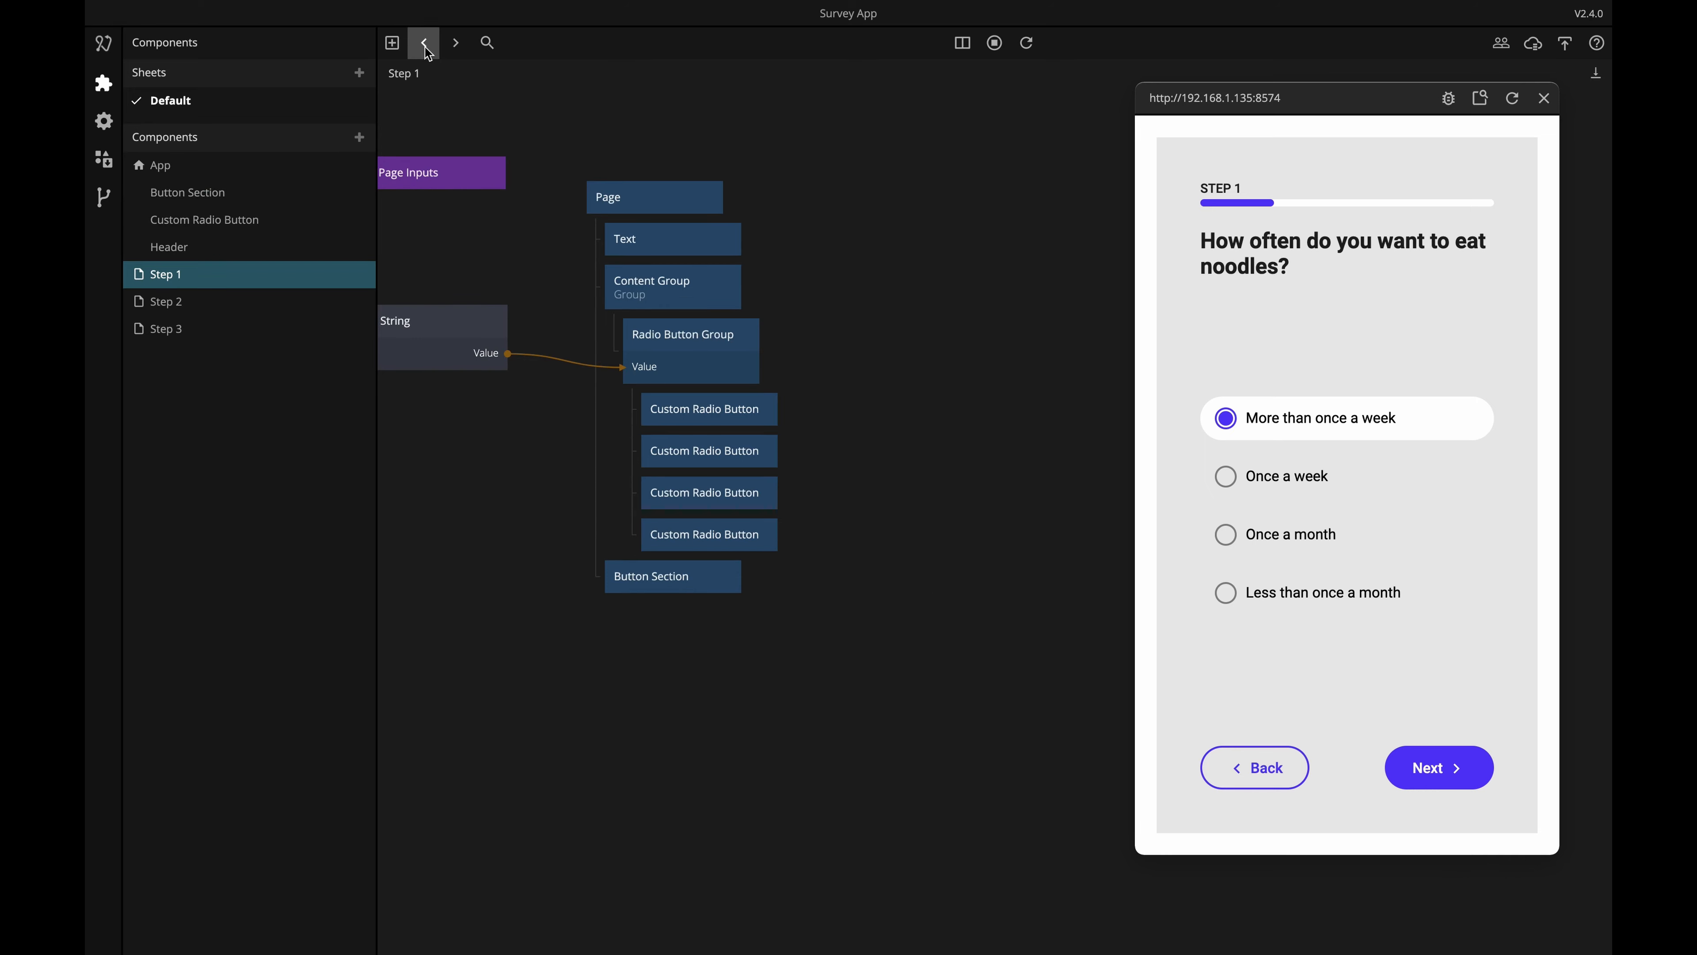
pyautogui.click(672, 587)
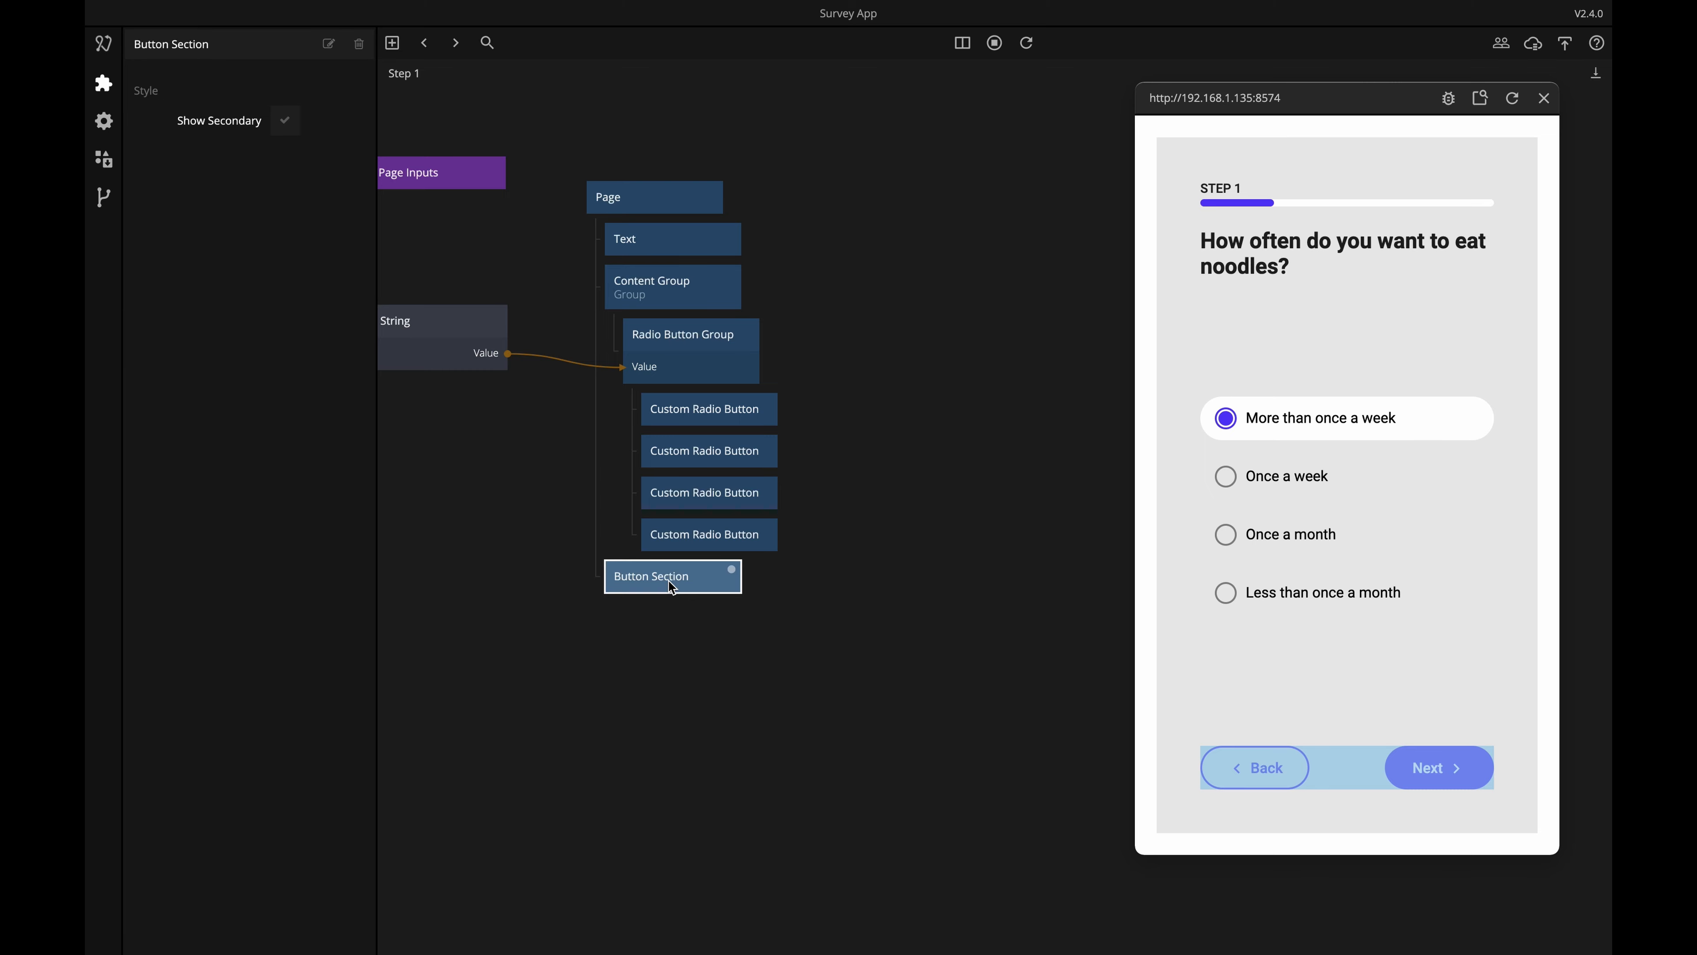
pyautogui.click(284, 123)
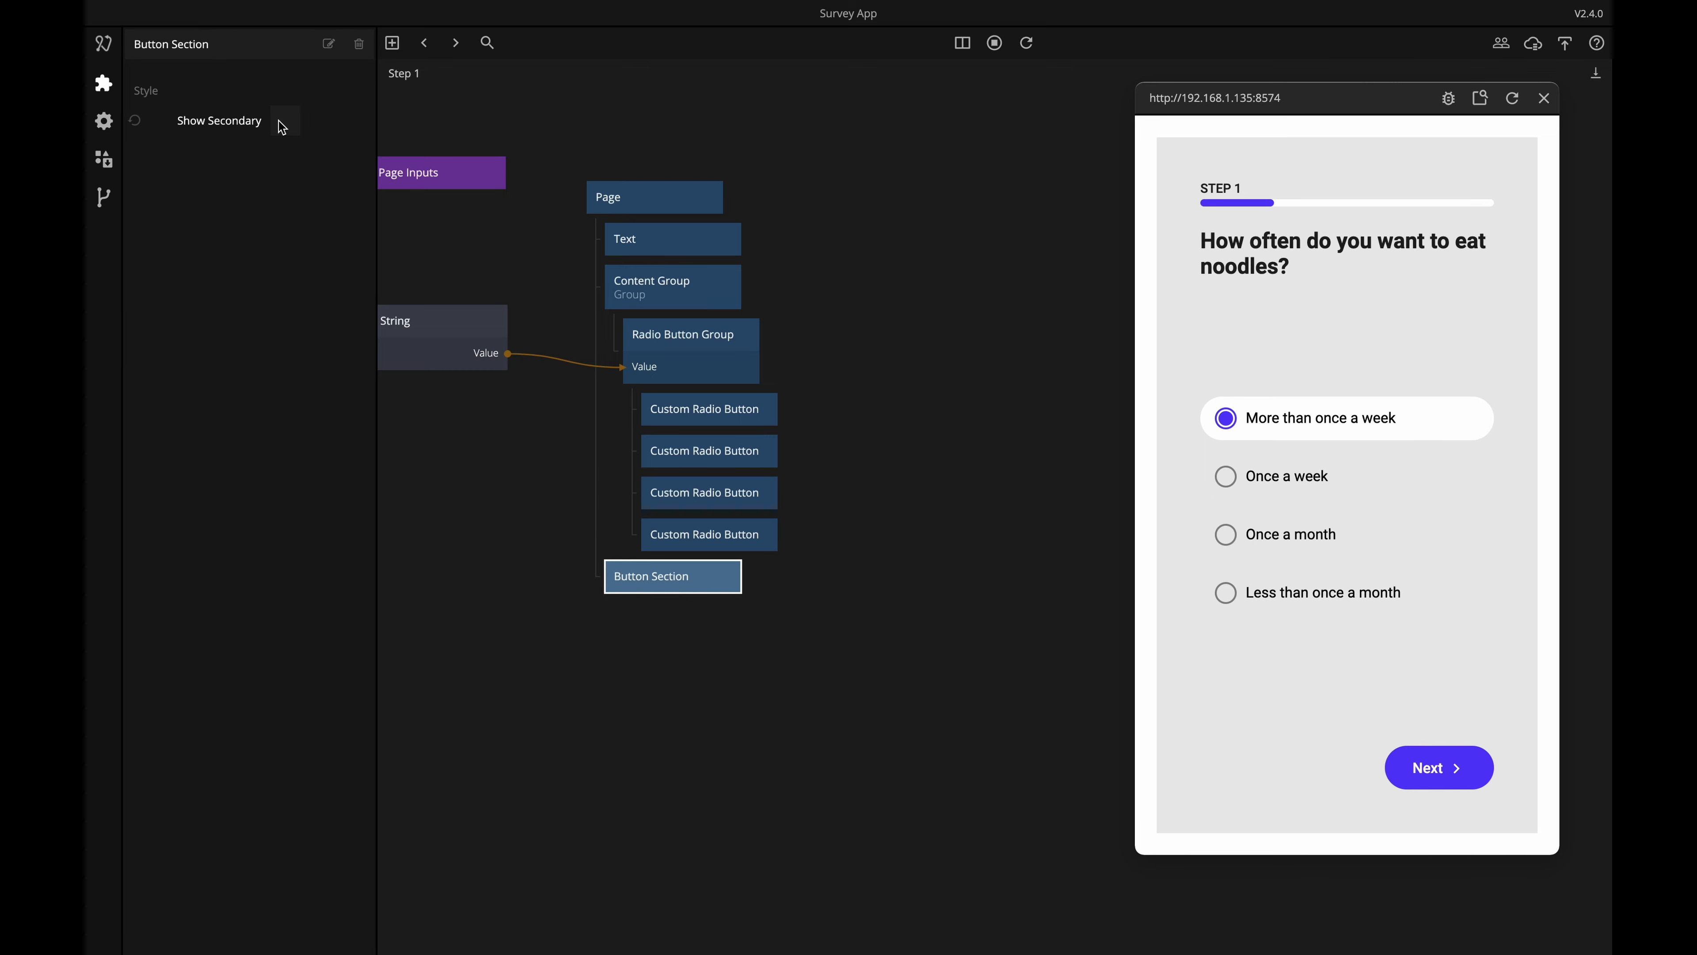
pyautogui.click(880, 621)
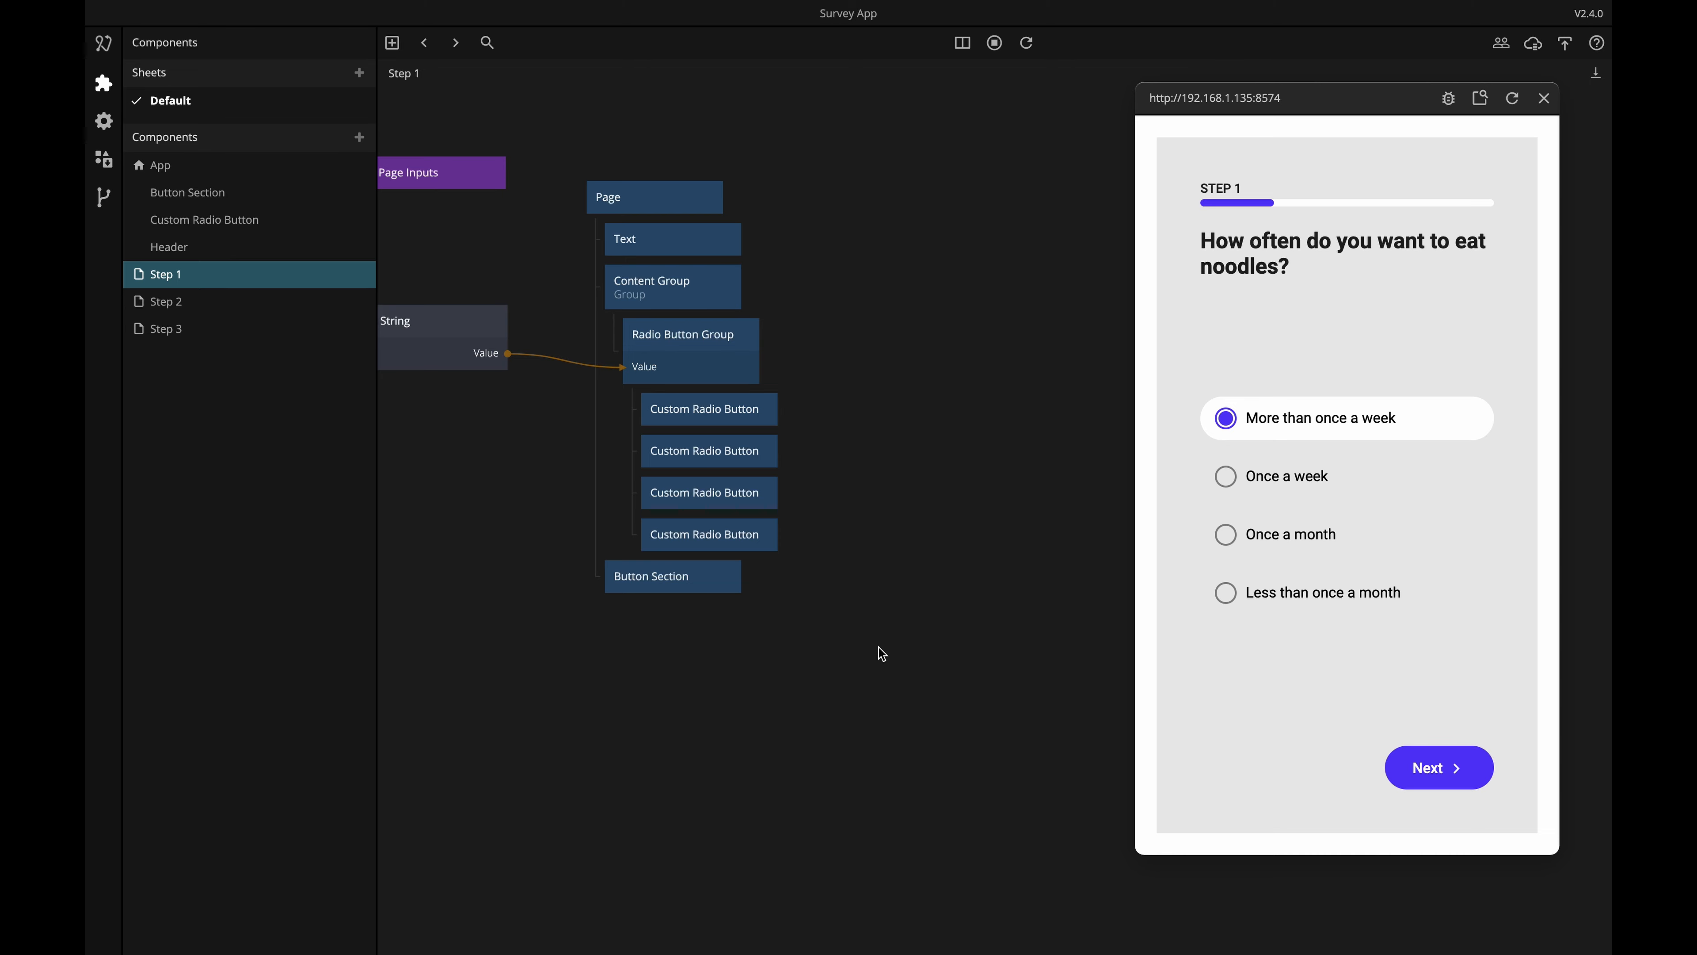
# Add a Navigate node to Step 1 and connect the Button Section's Primary clicked output to its Navigate action.
pyautogui.scroll(3, 882, 653)
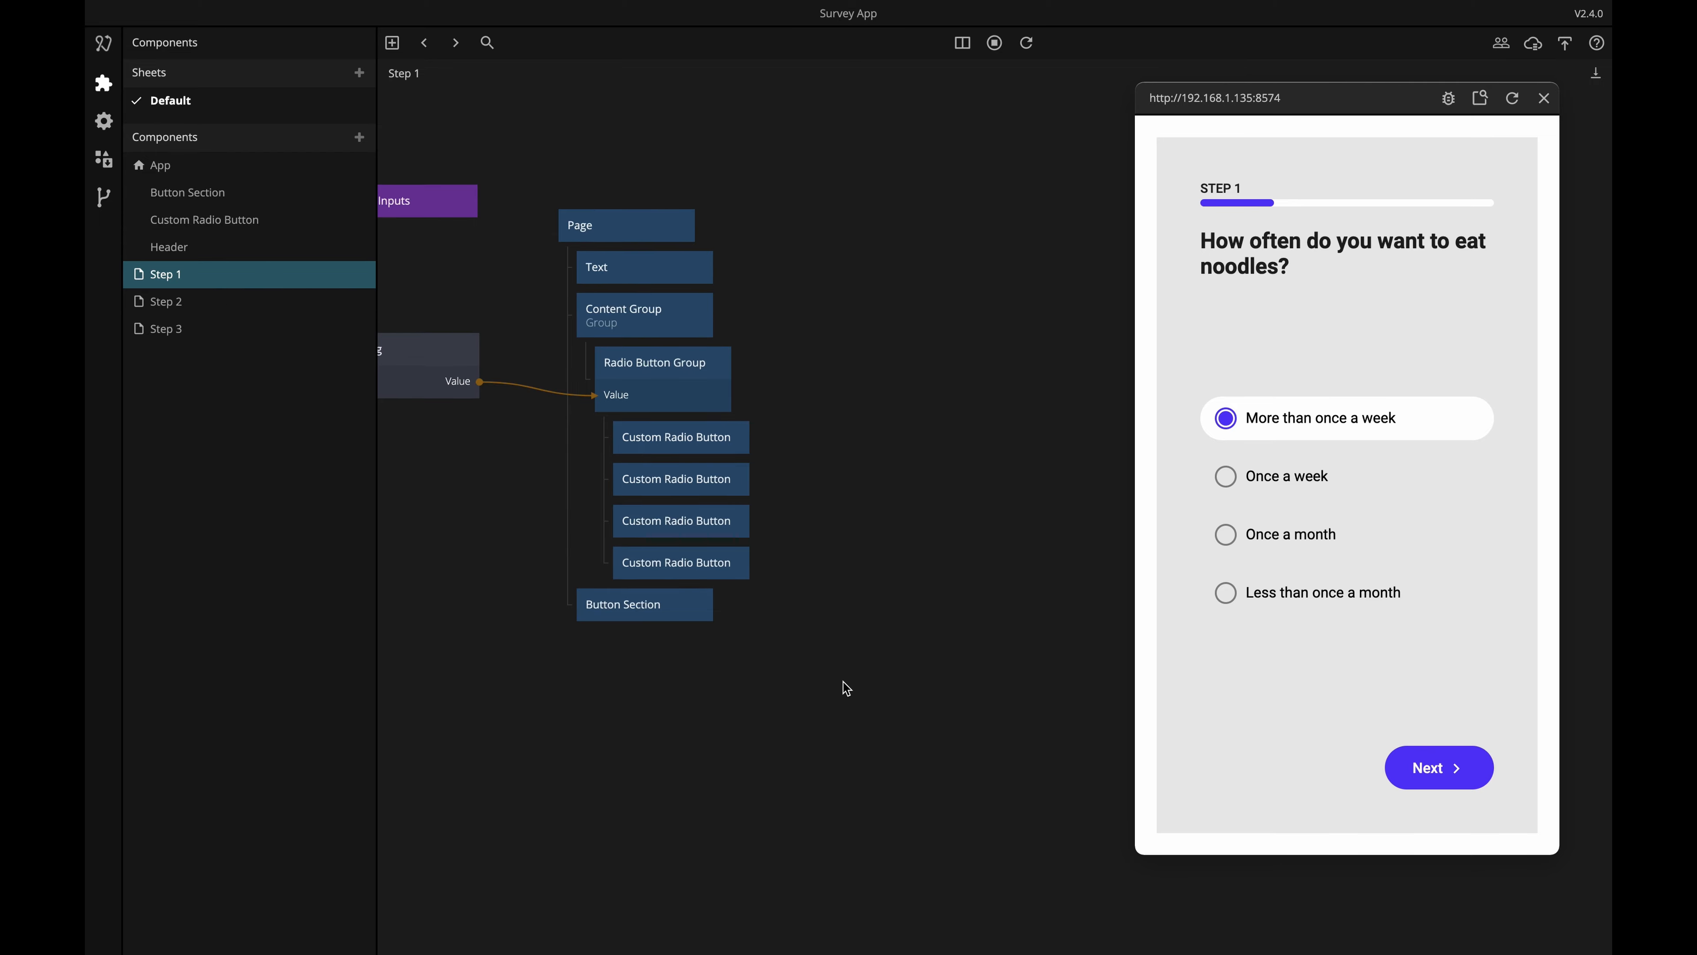
pyautogui.rightClick(826, 644)
pyautogui.write('navi')
pyautogui.press('Return')
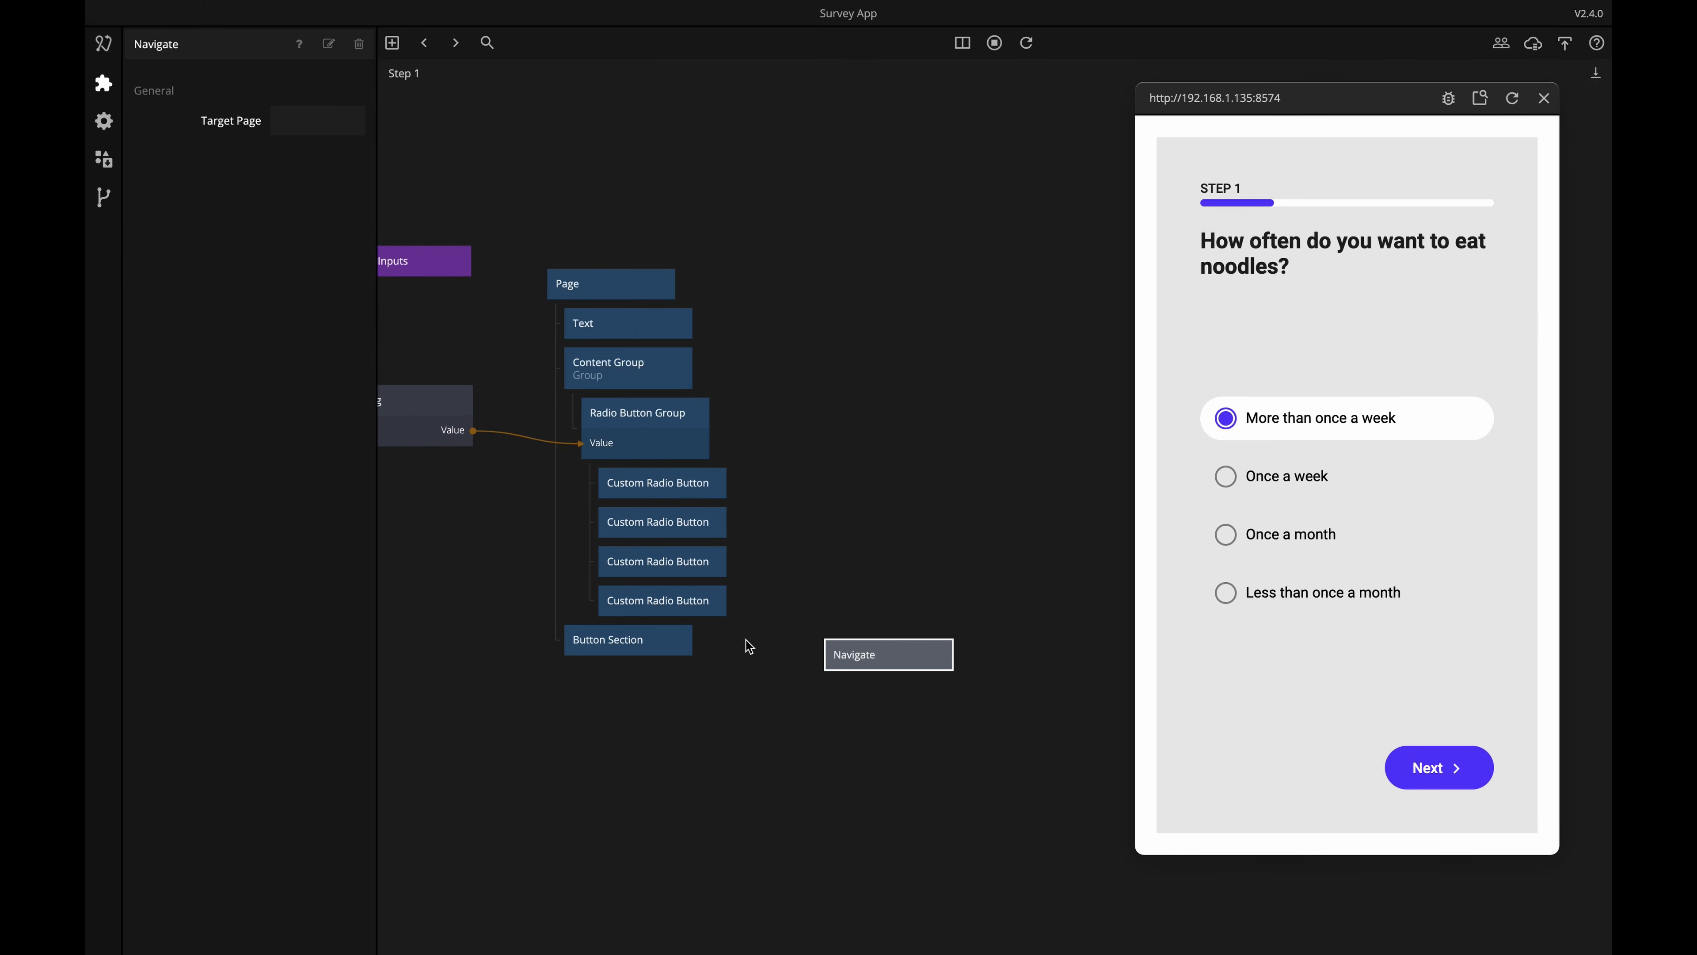
pyautogui.moveTo(694, 642); pyautogui.dragTo(861, 654)
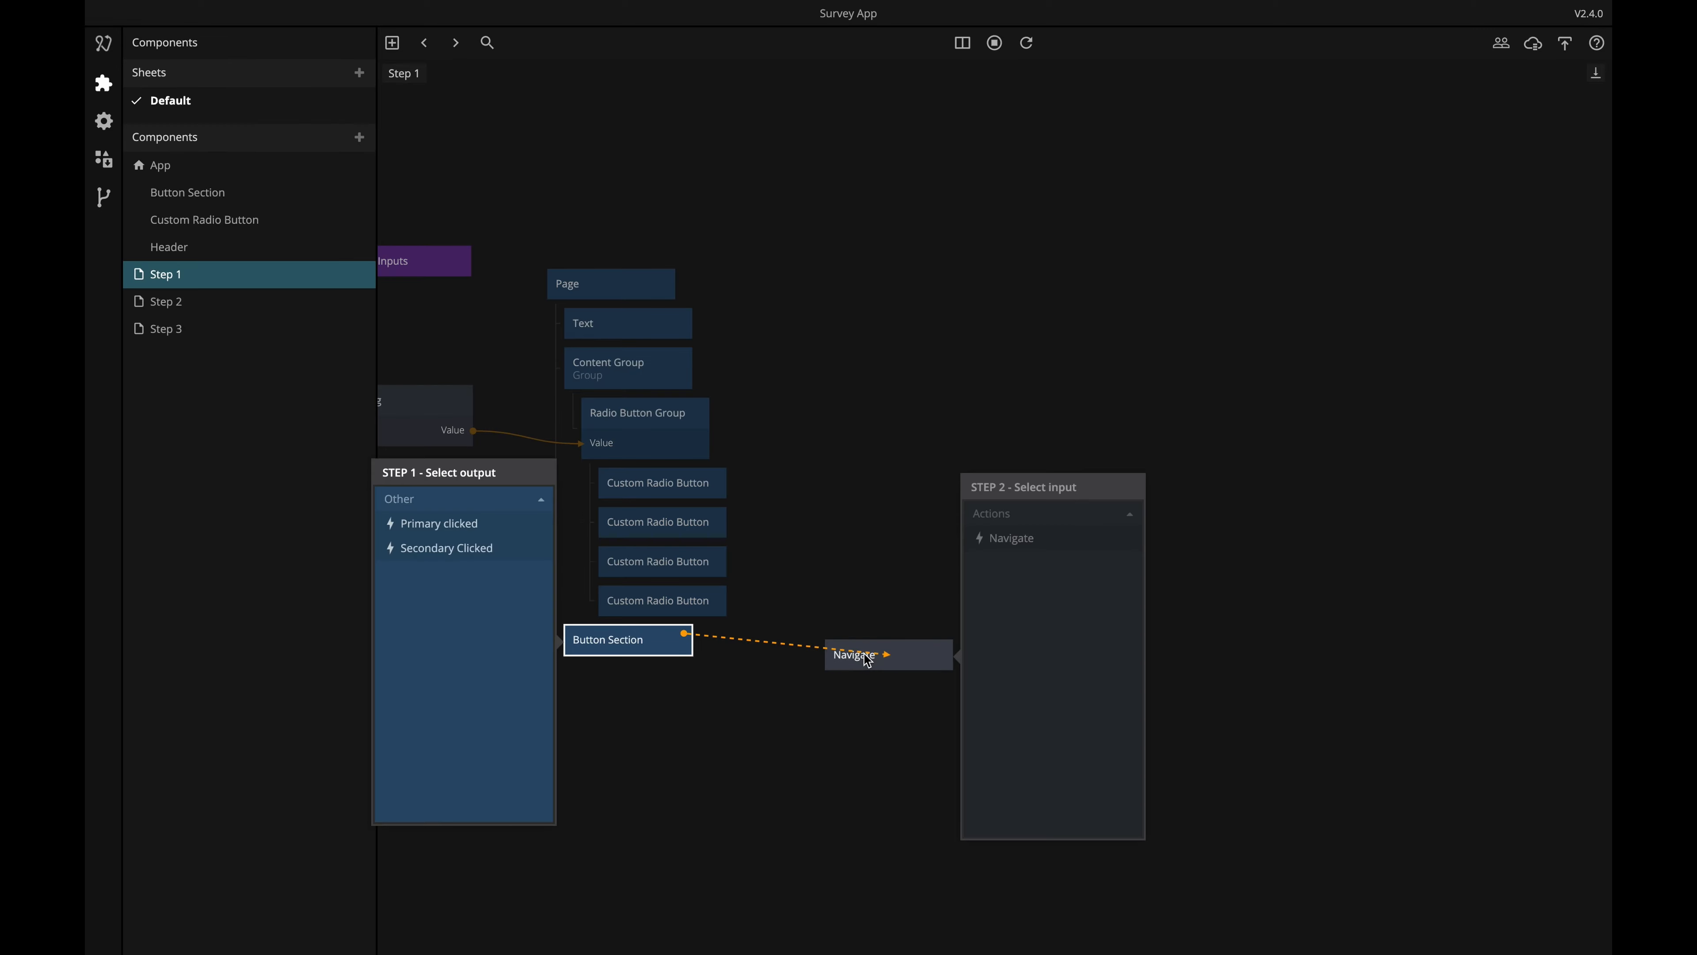
pyautogui.click(461, 524)
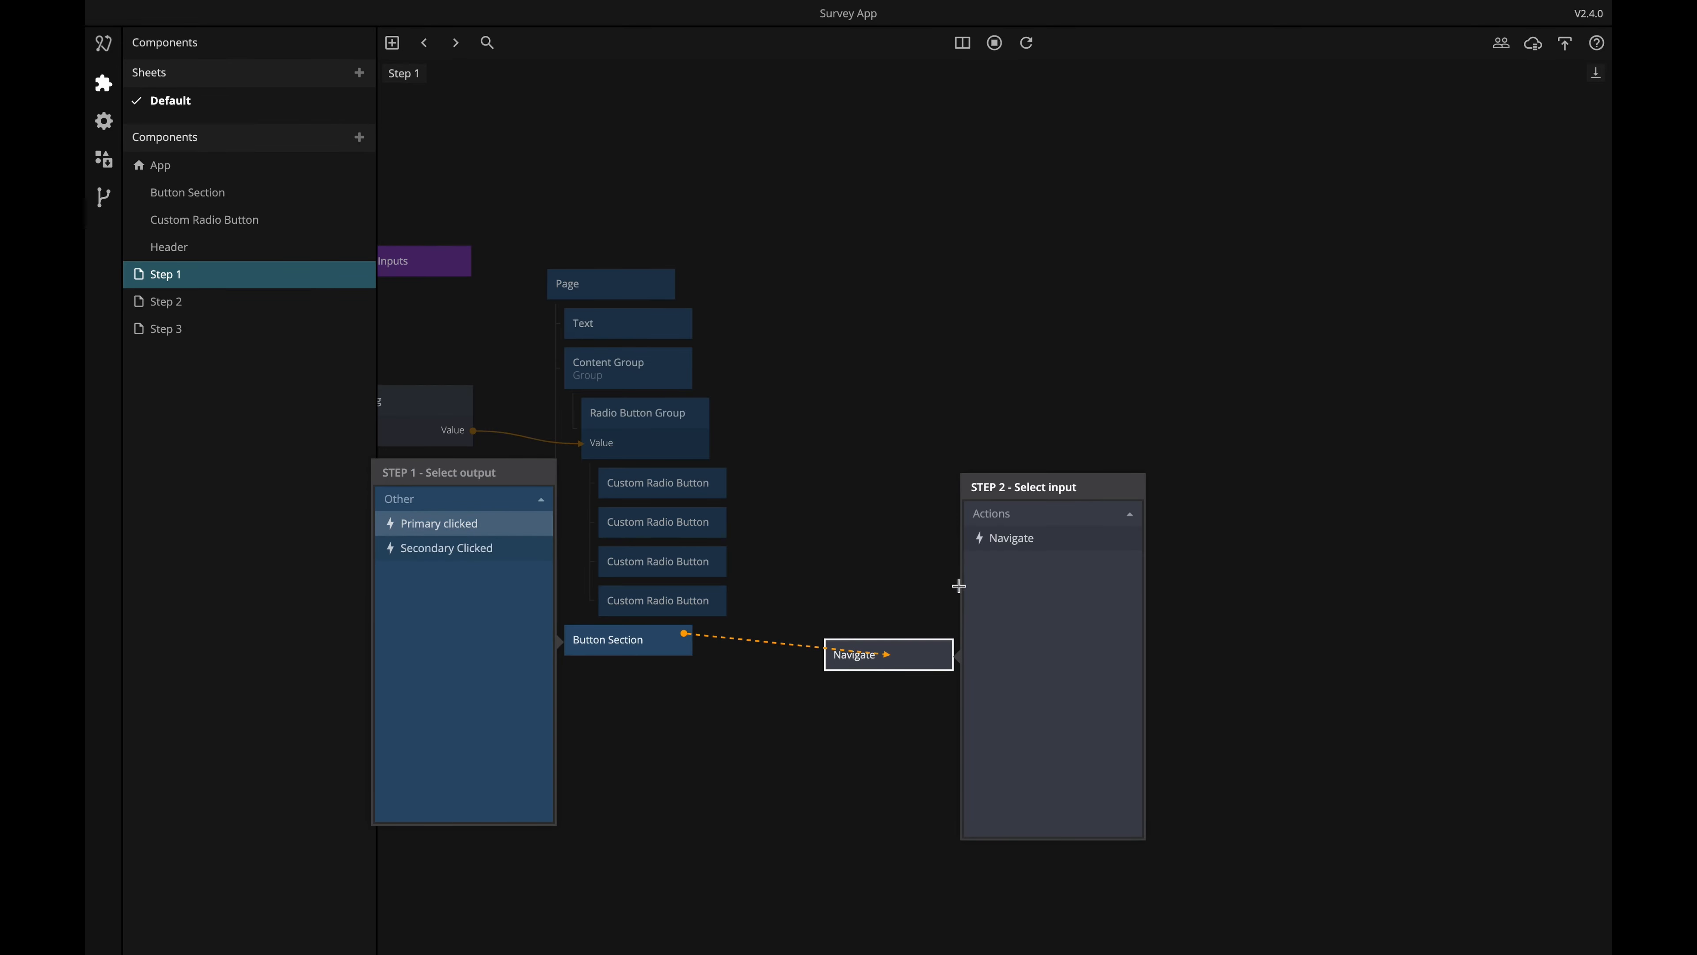
pyautogui.click(1035, 540)
# Set the Navigate node's target page to Step 2, align it with the Button Section, and test the Next button in the preview.
pyautogui.click(884, 678)
pyautogui.click(305, 127)
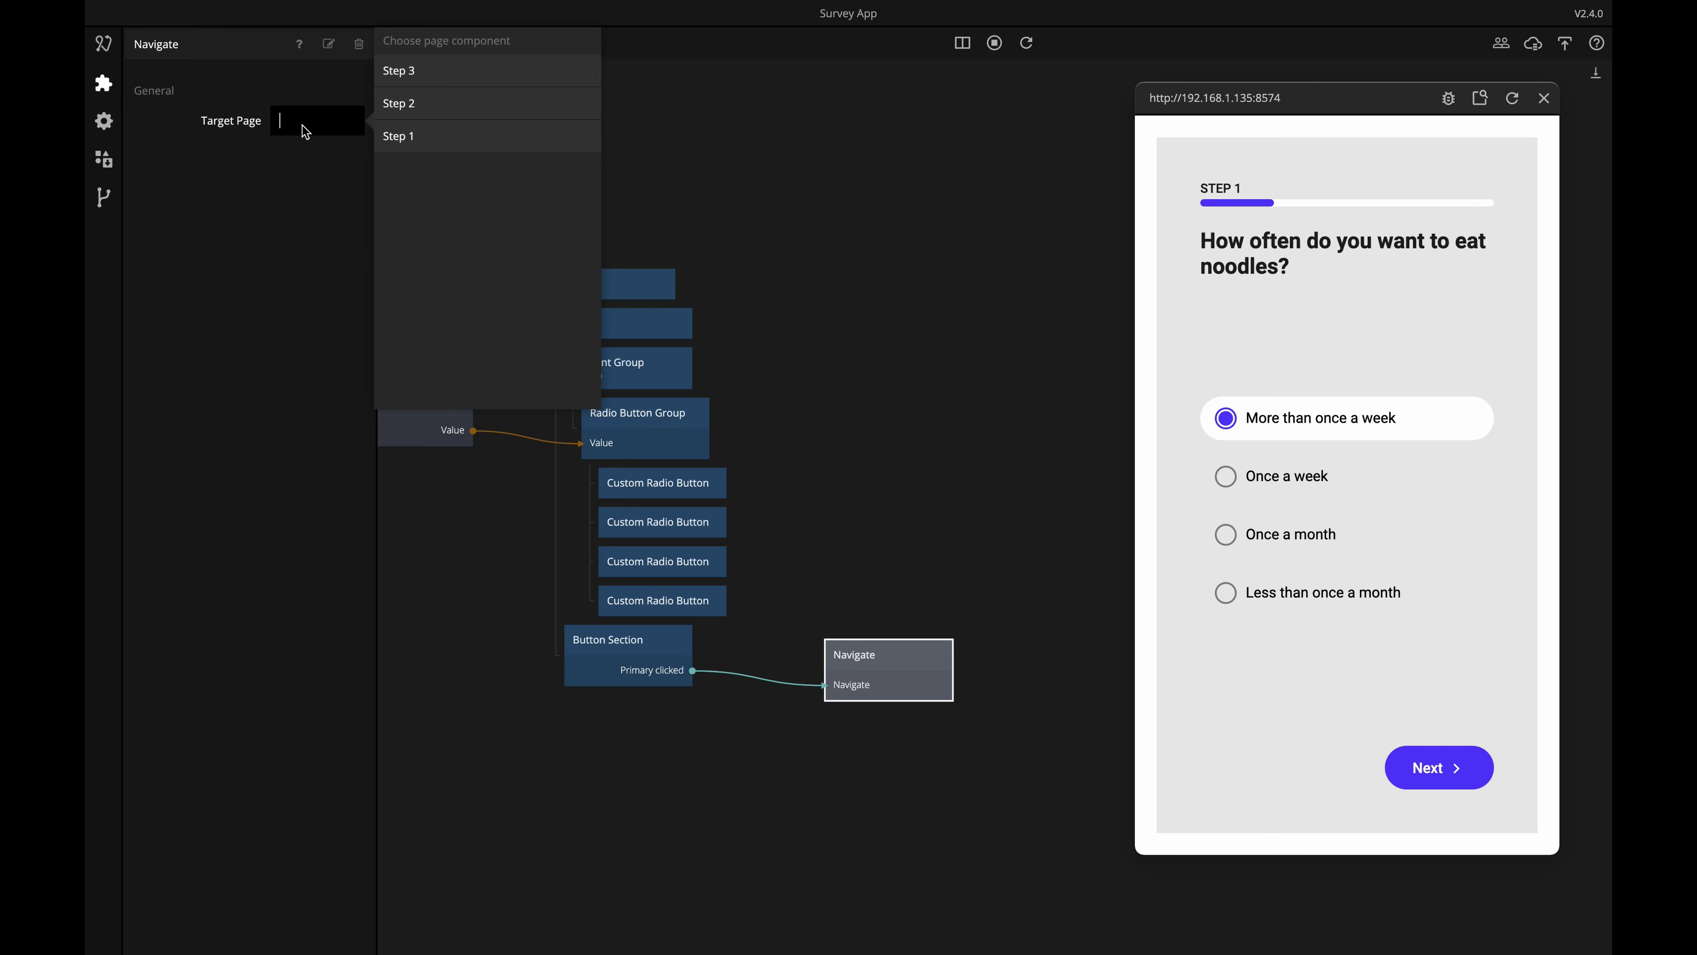
pyautogui.click(445, 104)
pyautogui.click(775, 441)
pyautogui.moveTo(909, 686); pyautogui.dragTo(916, 670)
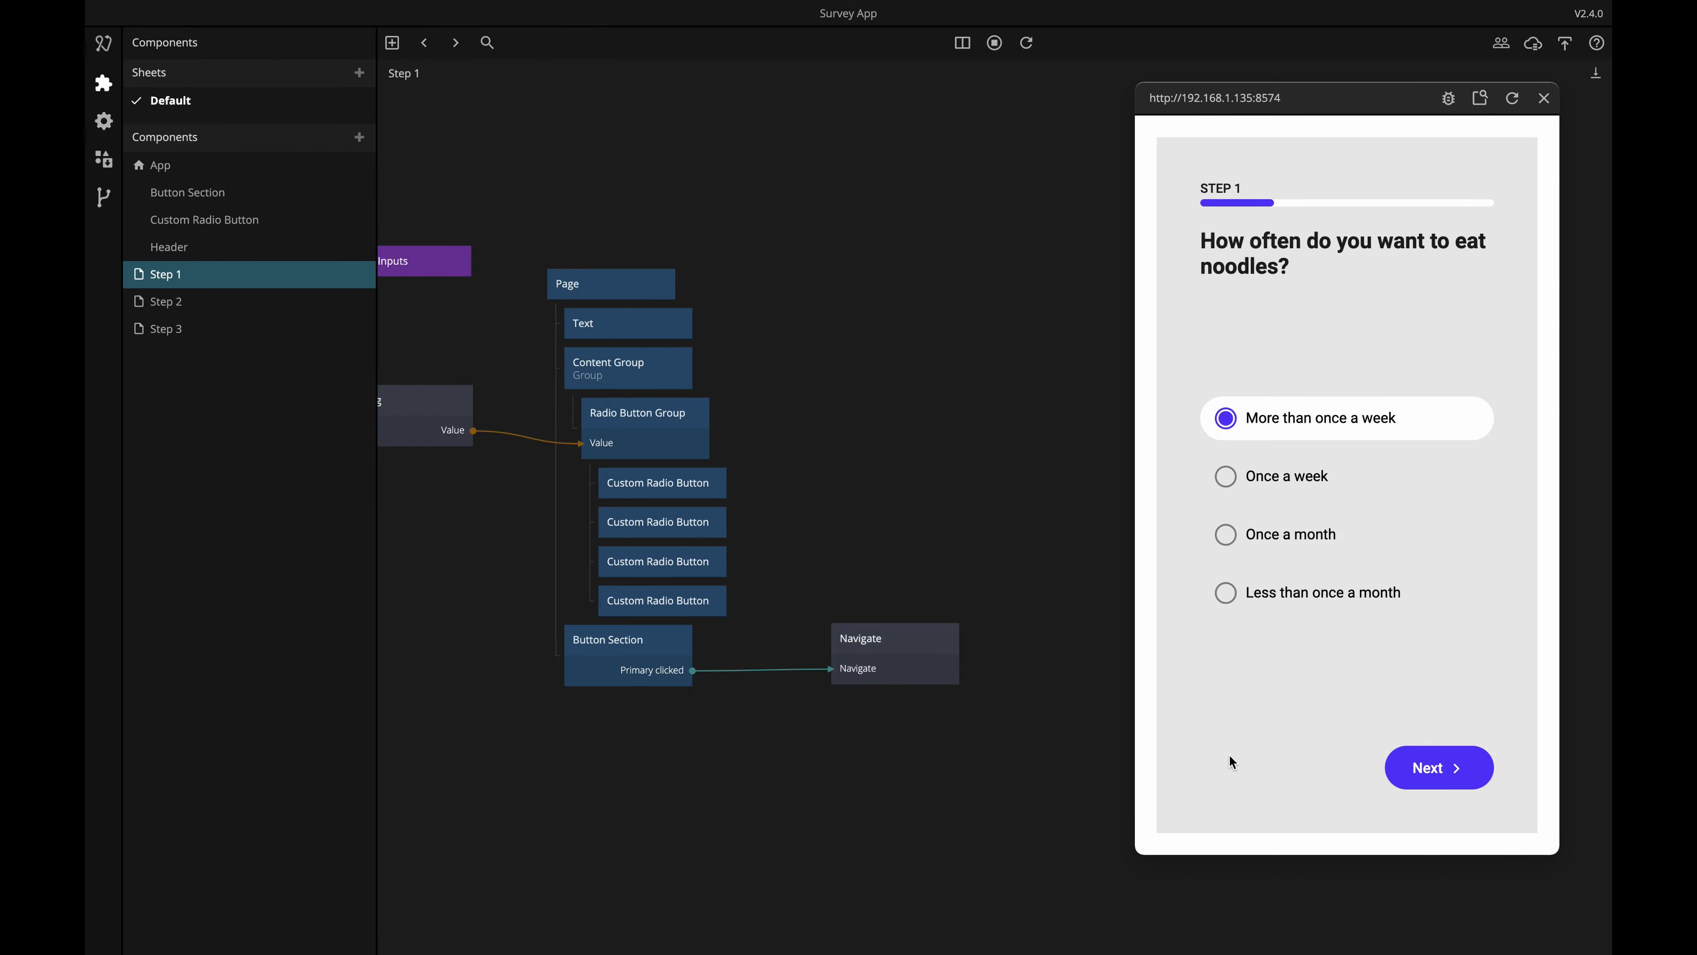
pyautogui.click(1438, 774)
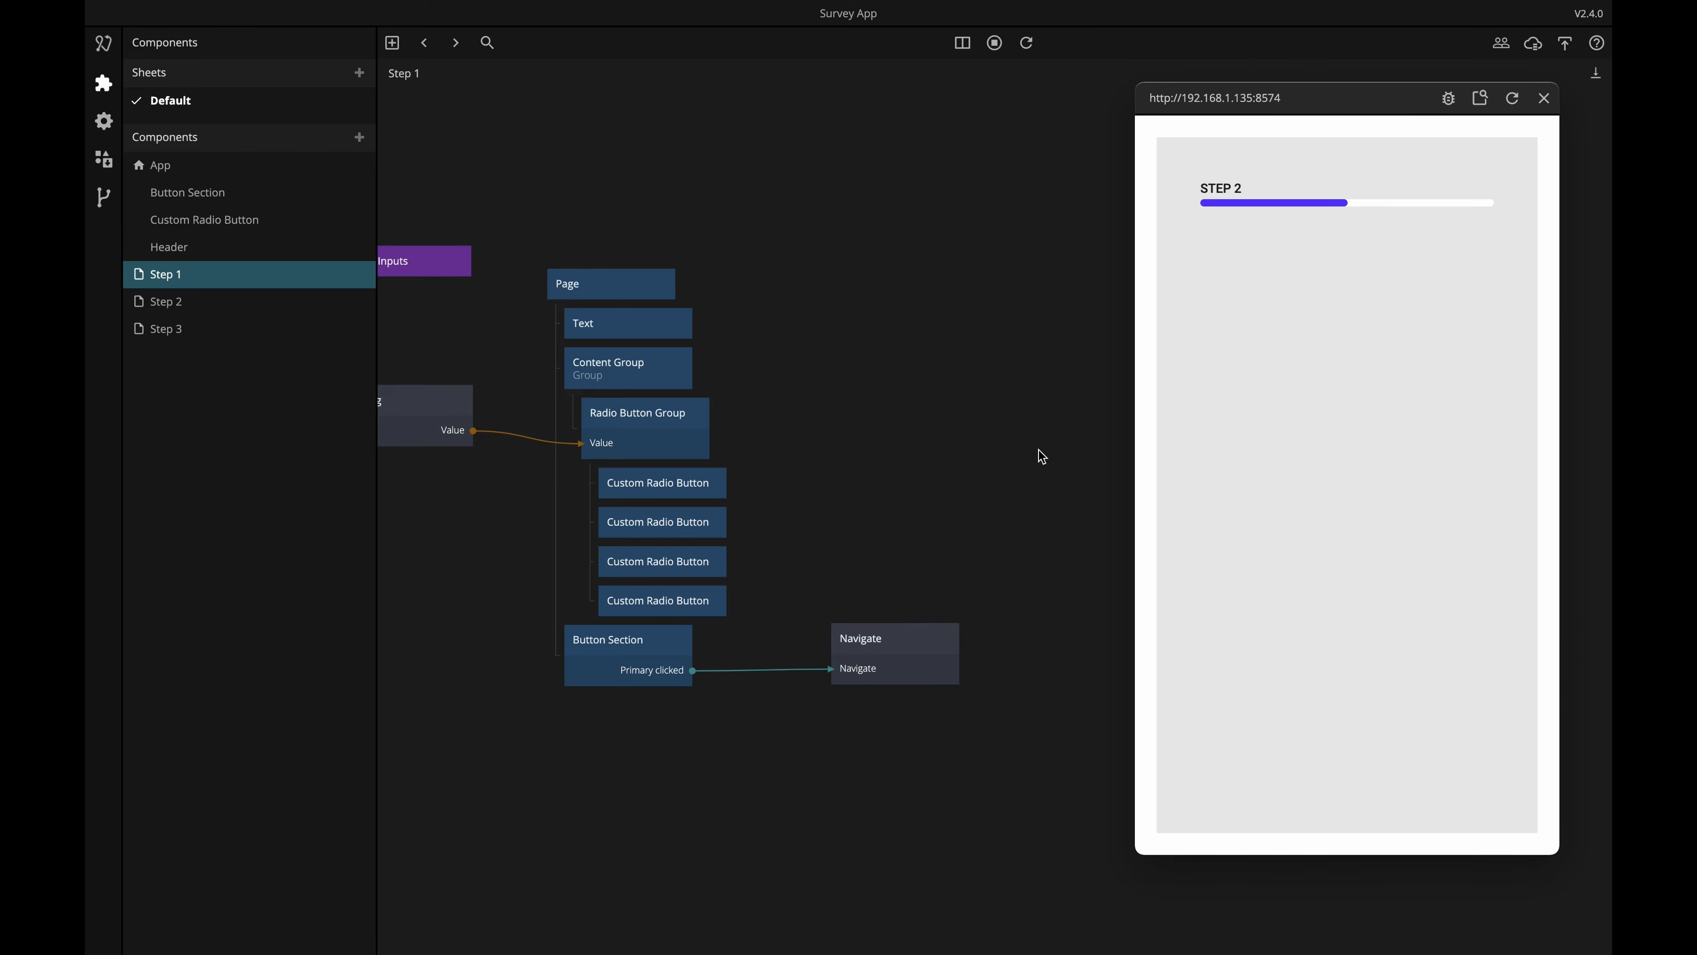
pyautogui.scroll(-1, 1039, 479)
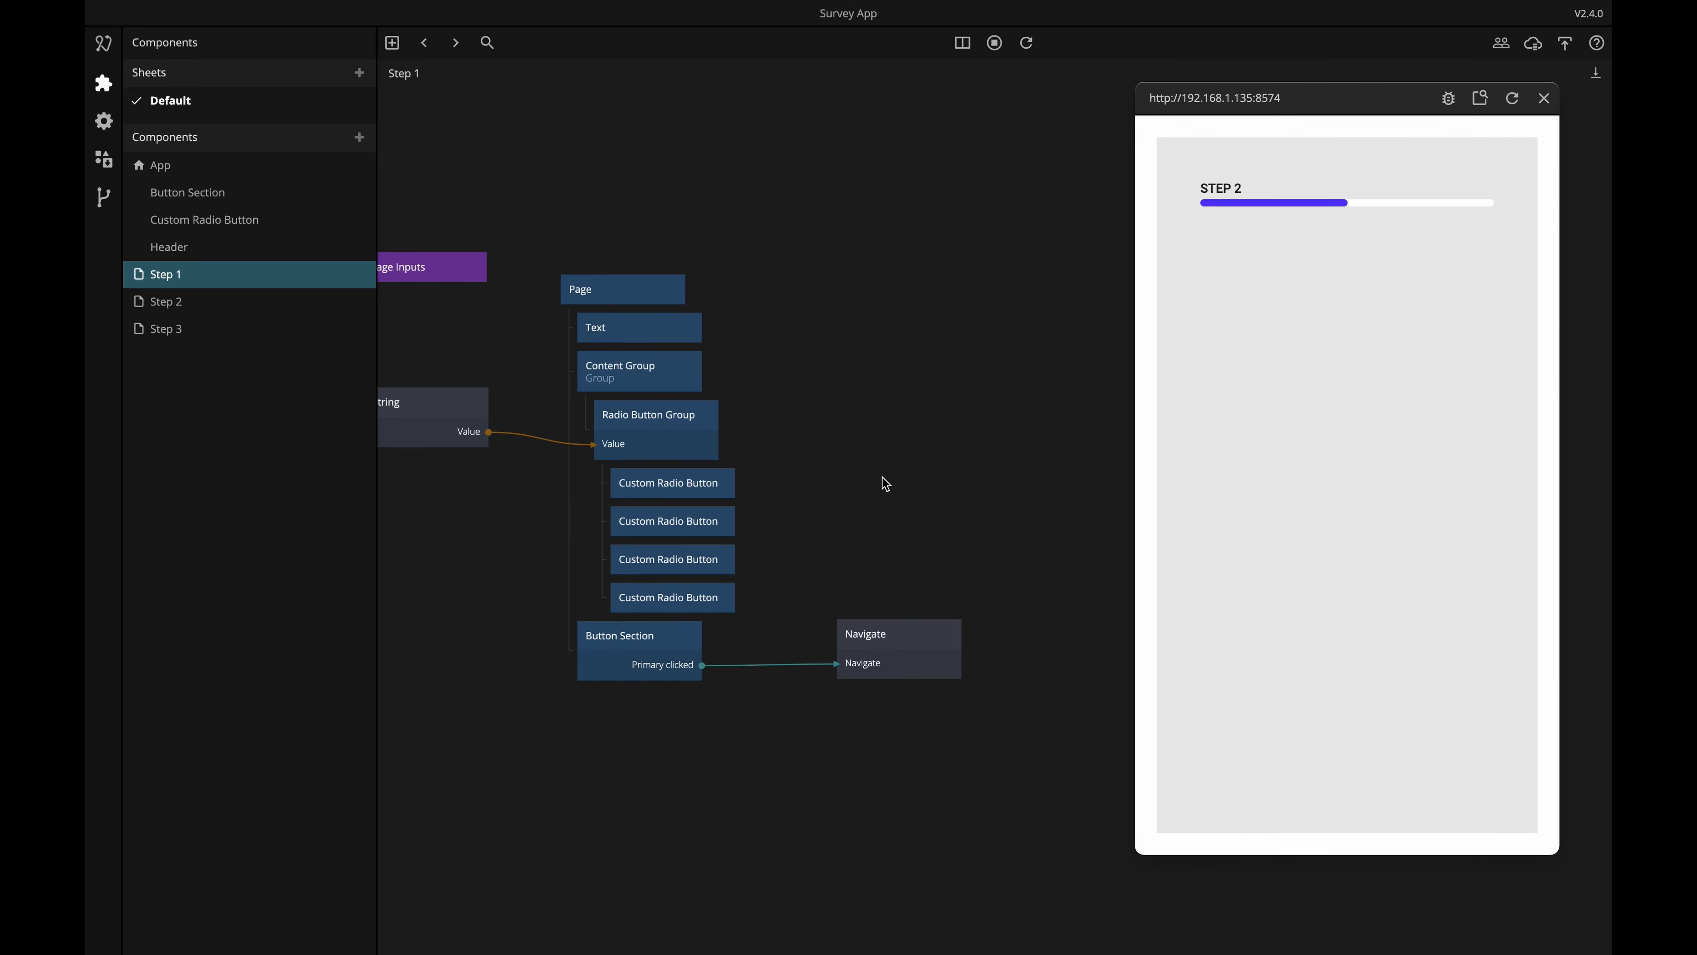
pyautogui.moveTo(837, 476); pyautogui.dragTo(940, 482)
pyautogui.scroll(2, 945, 490)
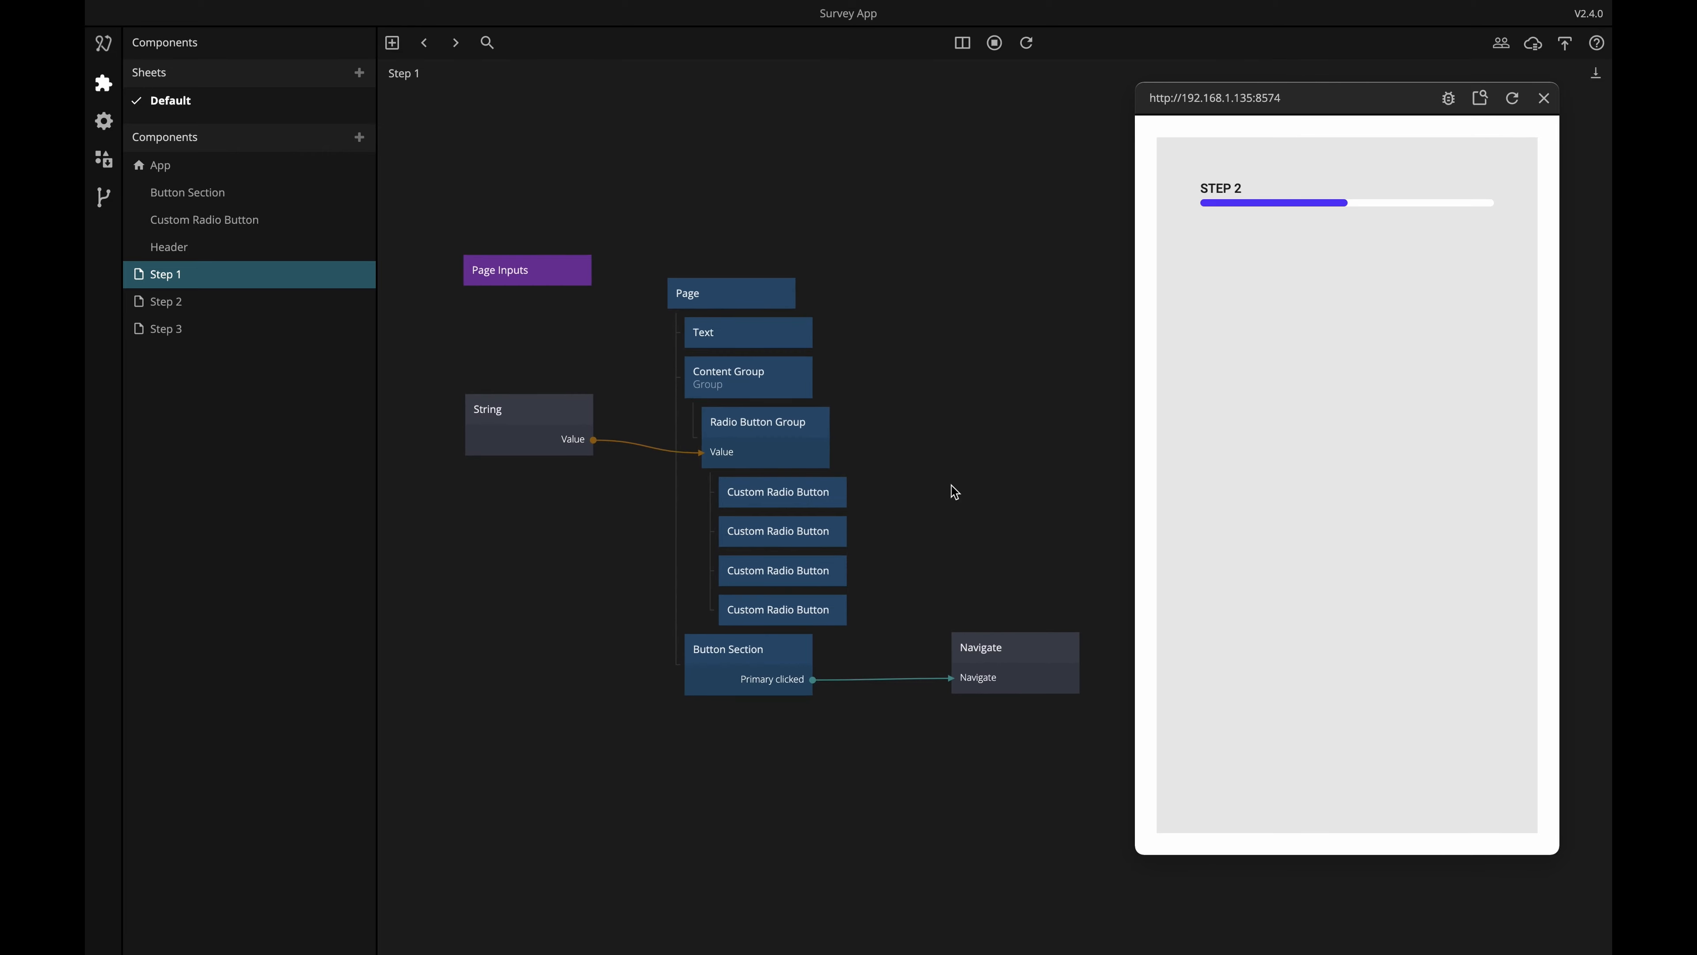